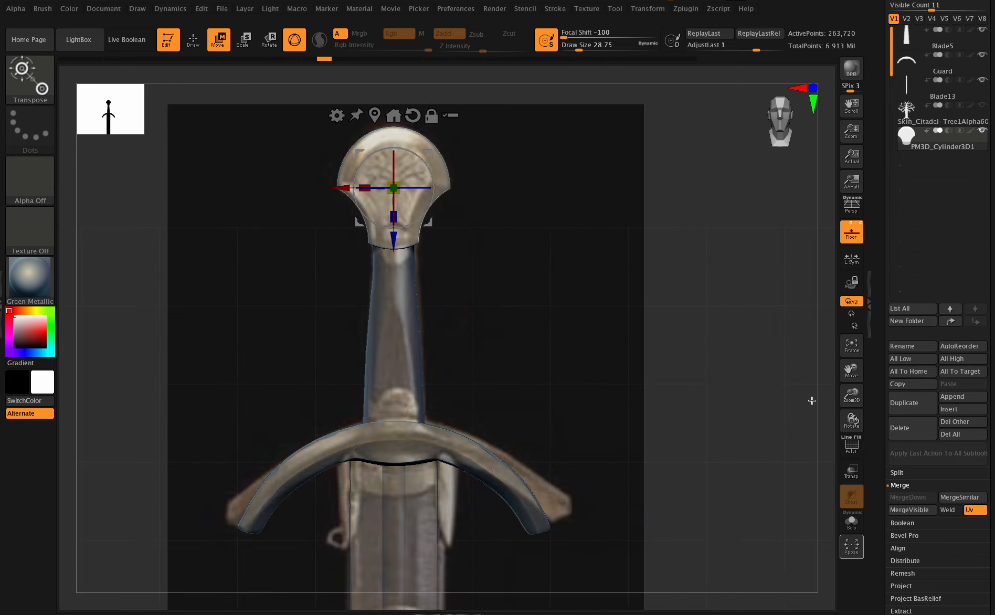
Show the tree emblem subtool and hide the floor reference images to inspect the pommel's front face.
drag(855, 374, 859, 318)
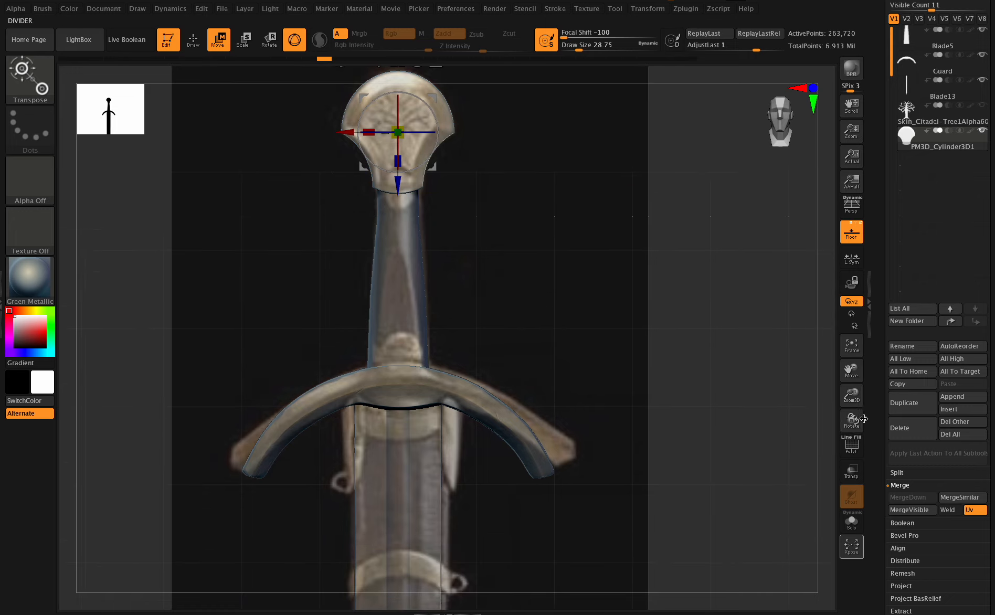
mouse_move(860, 419)
mouse_down()
mouse_move(844, 422)
mouse_move(851, 418)
mouse_up()
drag(852, 375, 826, 380)
click(982, 106)
click(851, 234)
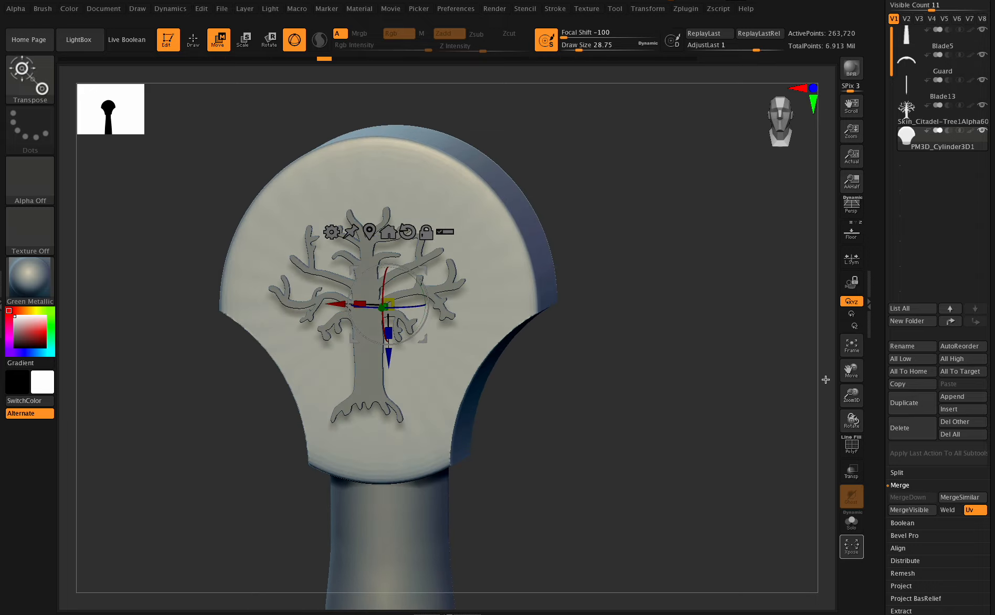
drag(851, 419, 850, 418)
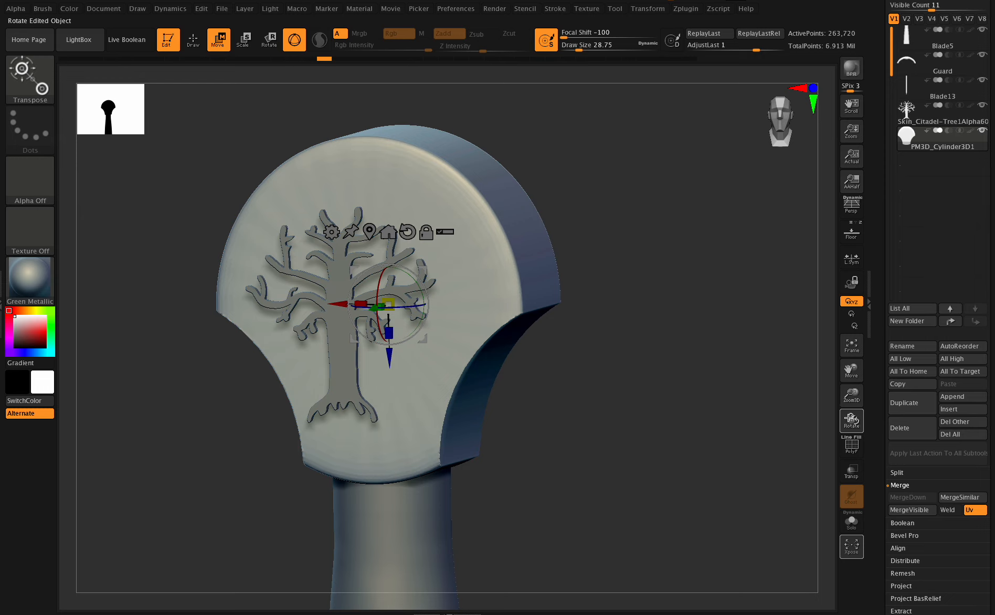
click(8, 8)
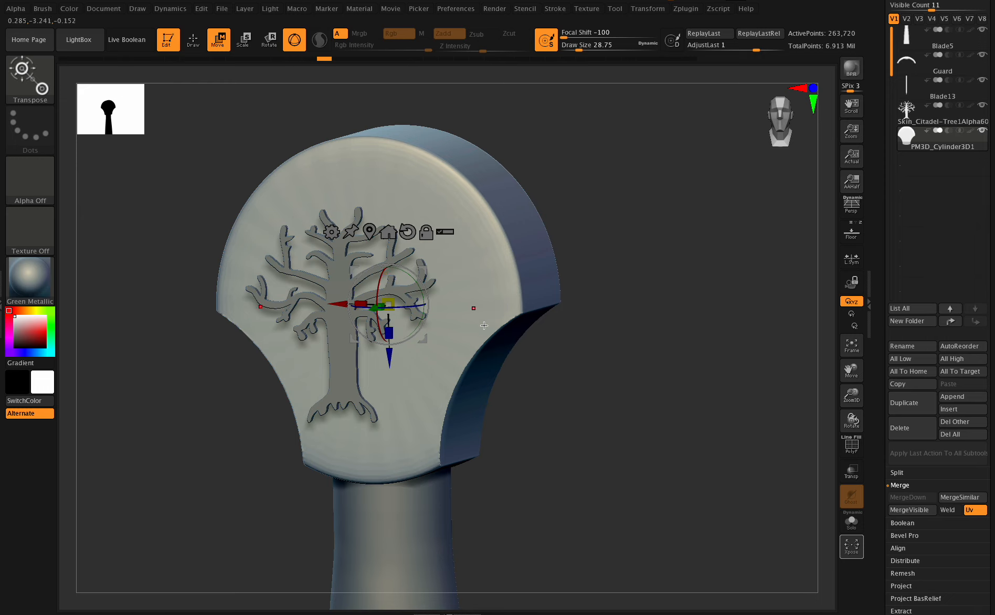
shift+drag(851, 419, 851, 423)
drag(851, 383, 859, 422)
Show the floor references again and compare the pommel with the side and front sword images.
key(shift+p)
click(851, 346)
click(851, 351)
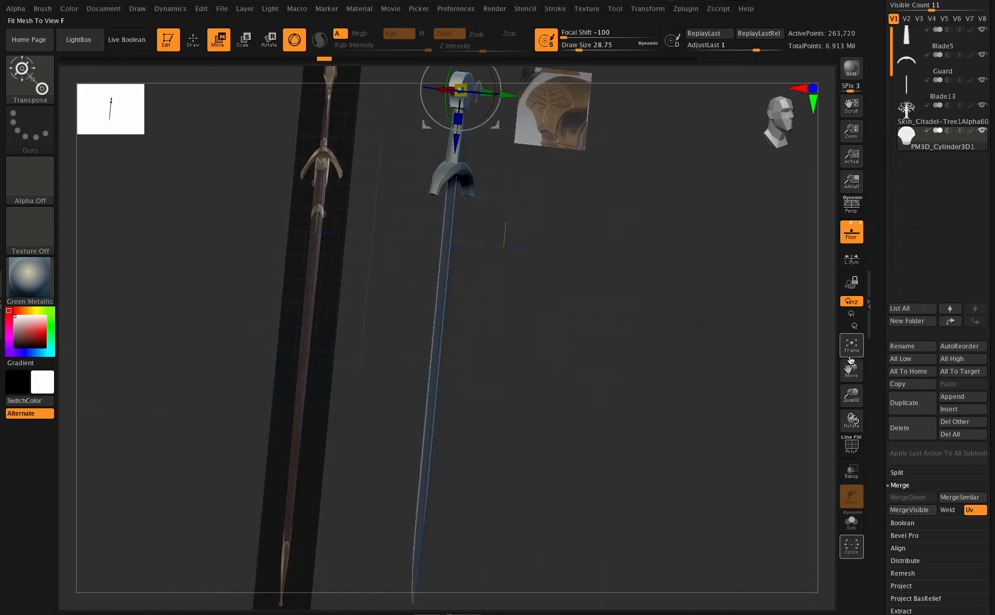
drag(851, 370, 759, 443)
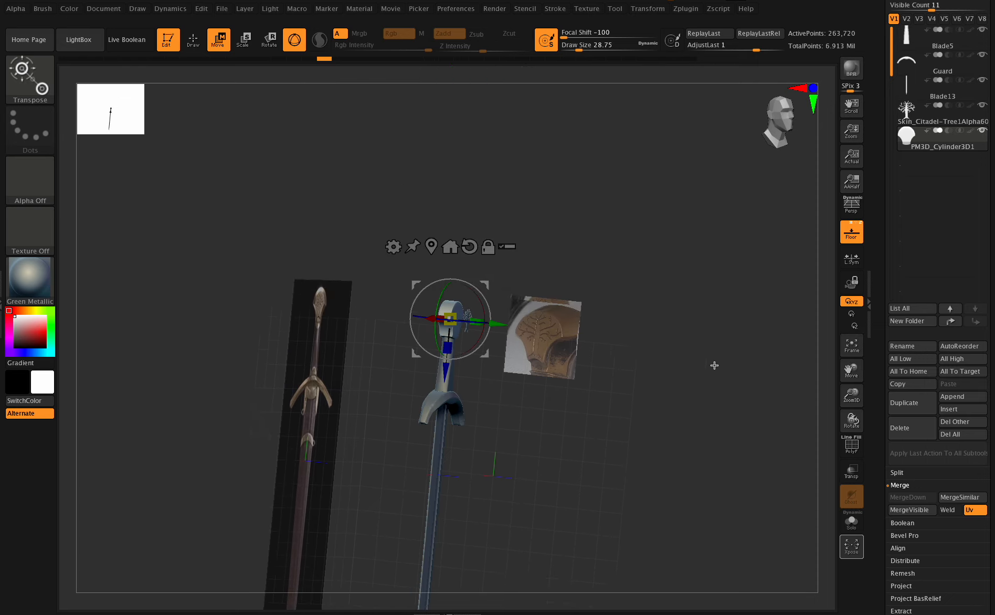
mouse_move(845, 395)
mouse_down()
mouse_move(849, 419)
mouse_move(833, 418)
mouse_move(848, 408)
mouse_up()
drag(851, 374, 724, 372)
drag(850, 419, 855, 419)
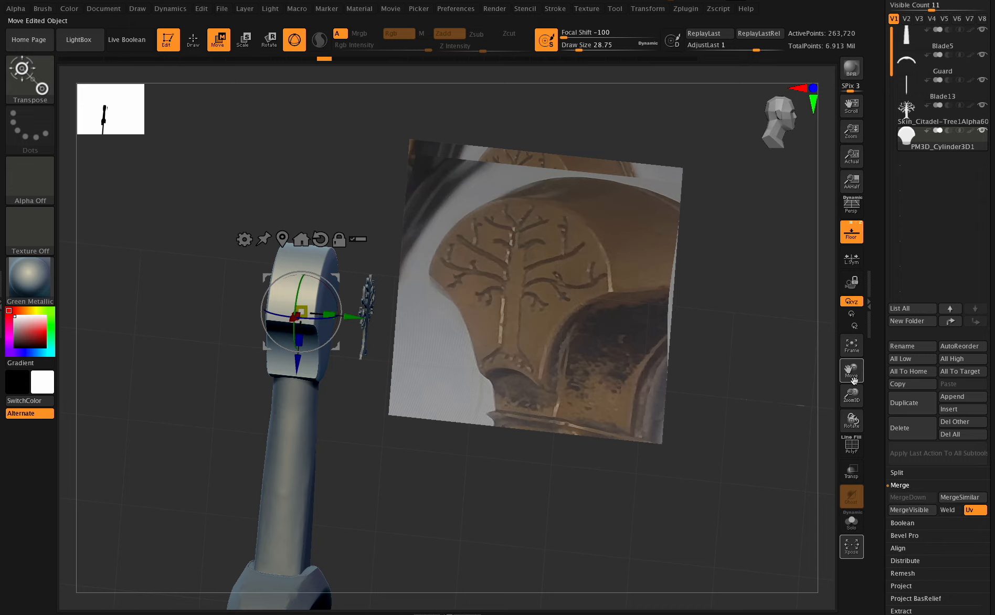
drag(854, 380, 850, 374)
mouse_move(852, 420)
mouse_down()
mouse_move(821, 407)
mouse_move(855, 417)
mouse_move(843, 412)
mouse_up()
drag(845, 369, 956, 395)
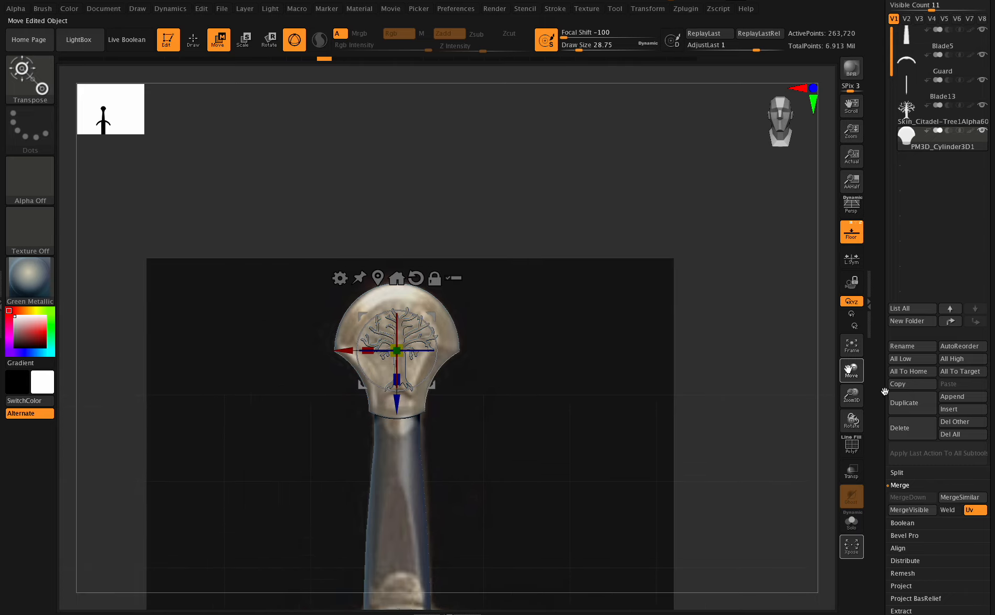
drag(851, 395, 854, 488)
drag(849, 370, 890, 359)
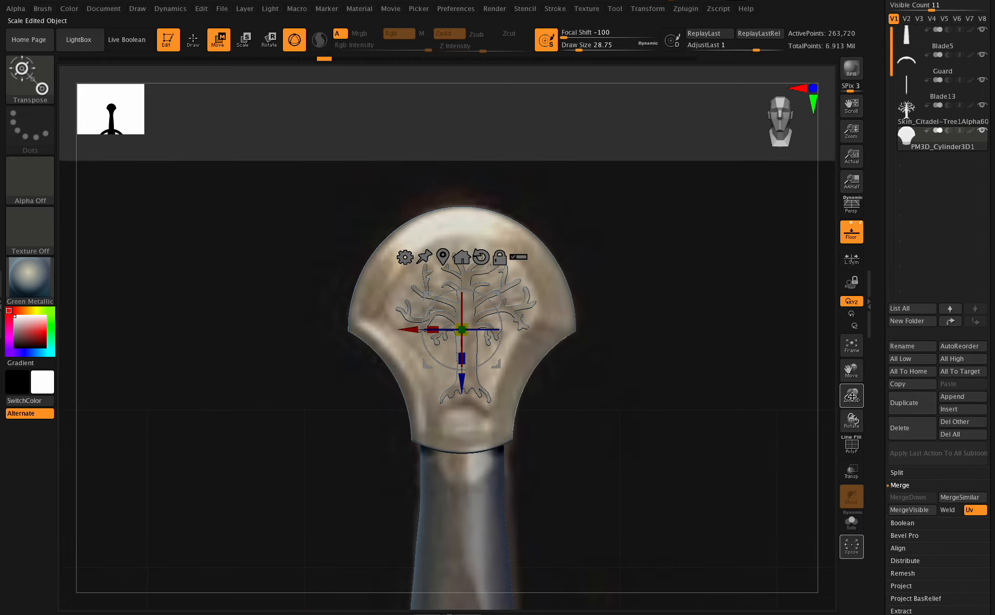
drag(851, 414, 874, 366)
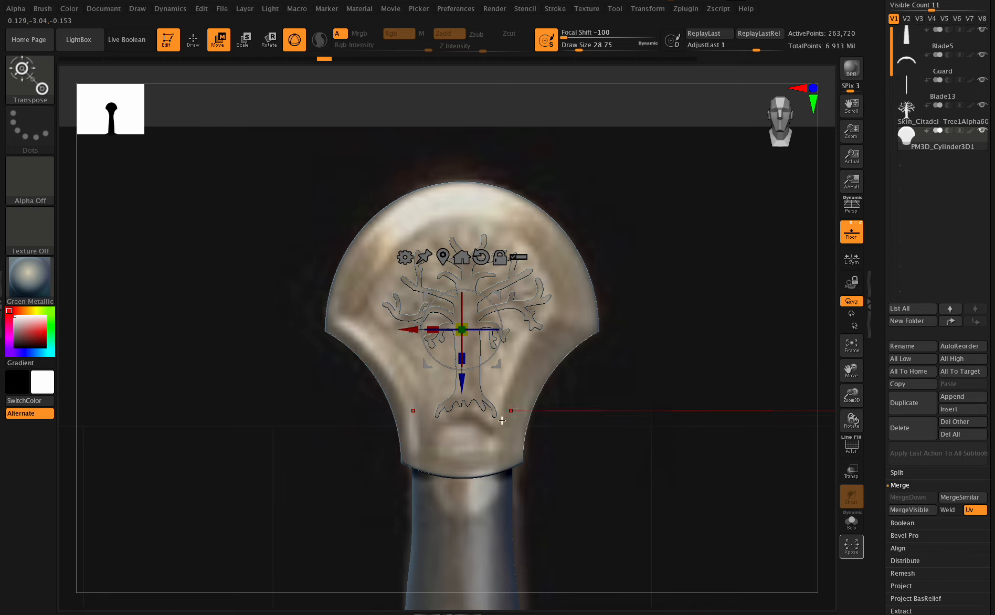
Hide the pommel's lower edge where it meets the grip, delete the hidden geometry and update the DynaMesh.
ctrl+shift+drag(559, 532, 371, 464)
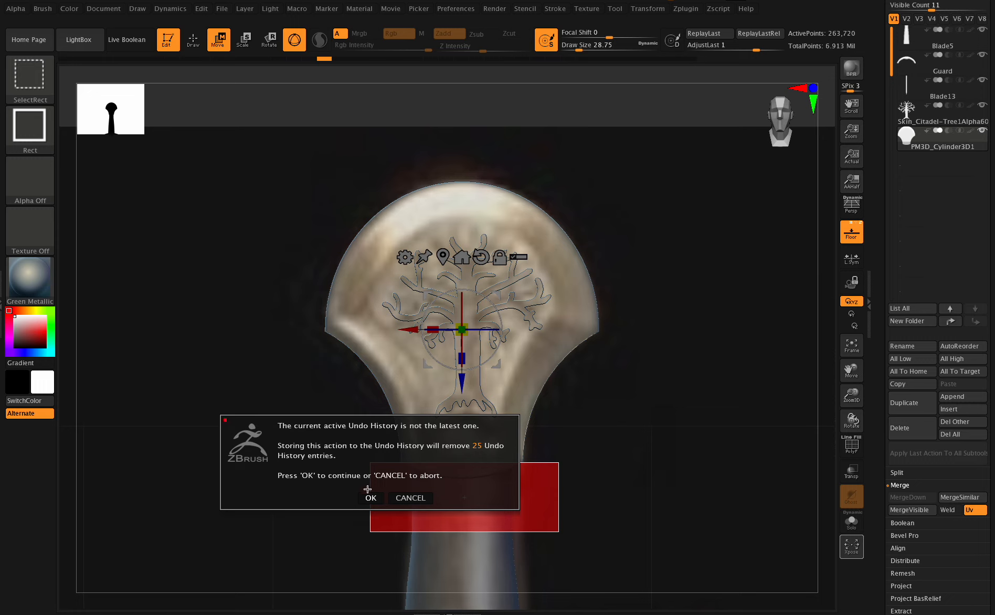
click(369, 496)
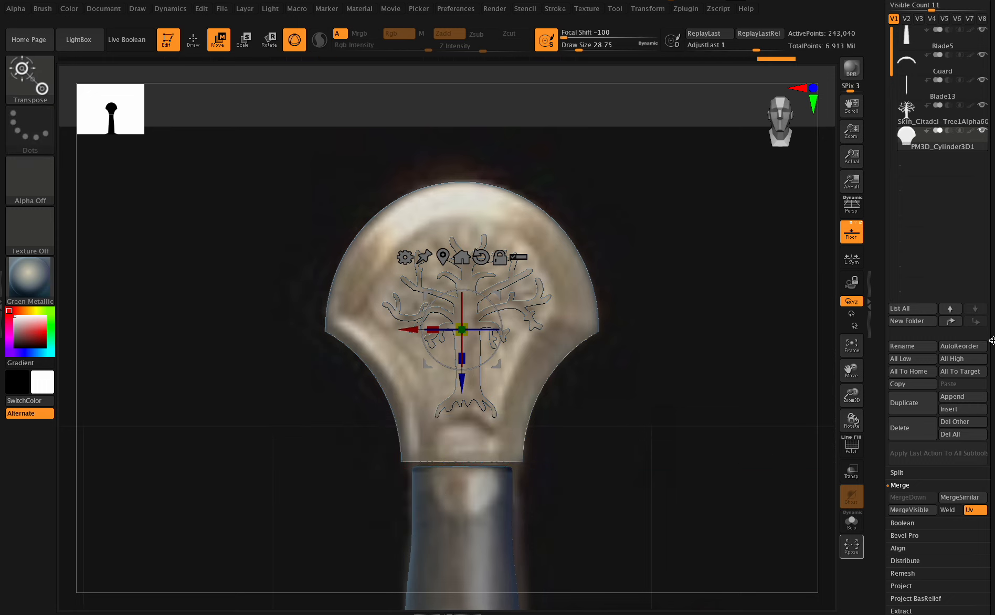
scroll(937, 404, down, 5)
click(912, 432)
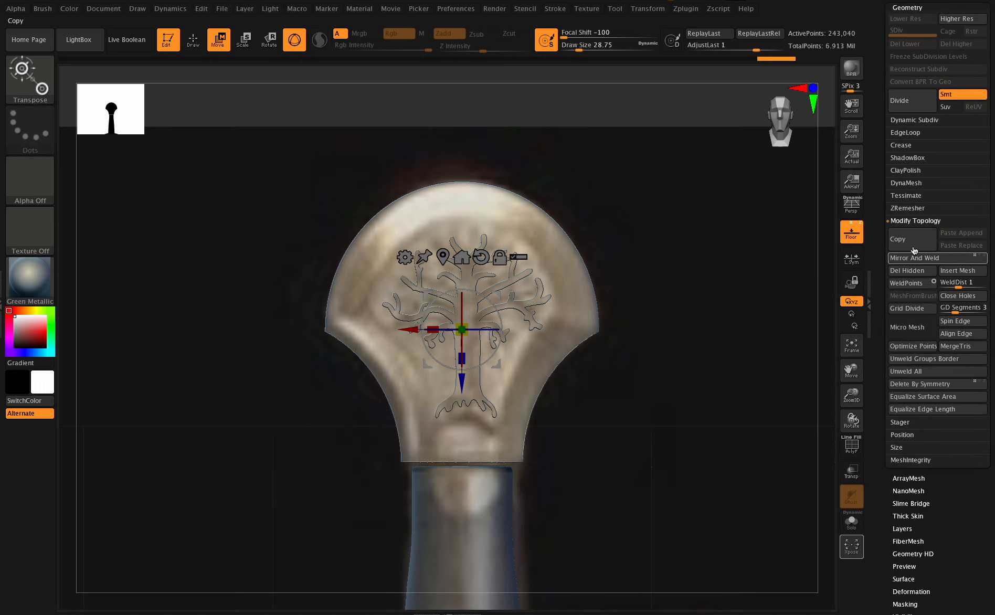
click(905, 273)
key(ctrl)
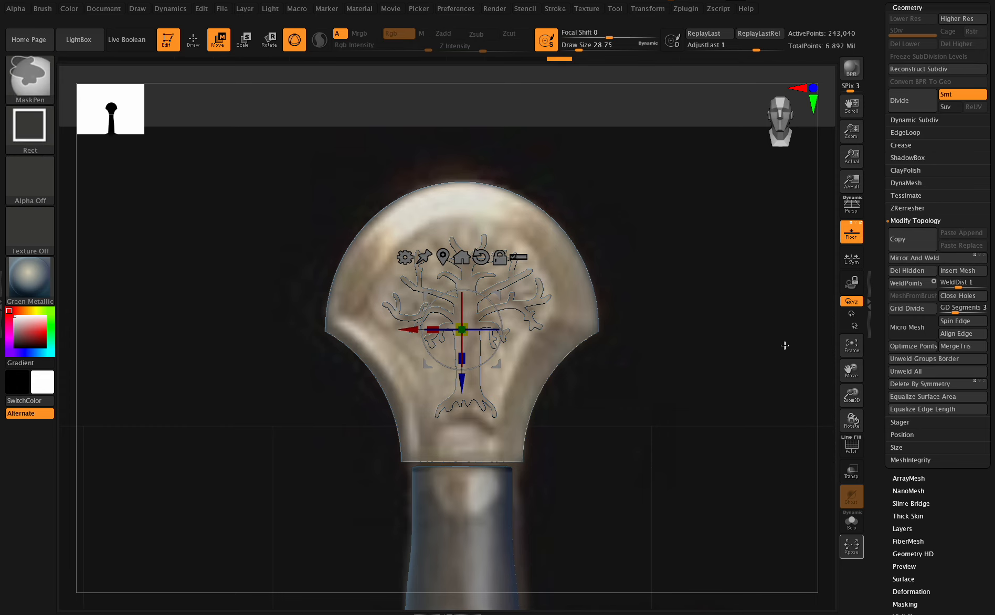
Mask the pommel in side view, leaving only a thin strip at its front face unmasked.
drag(851, 394, 842, 397)
drag(851, 420, 835, 416)
drag(854, 374, 791, 363)
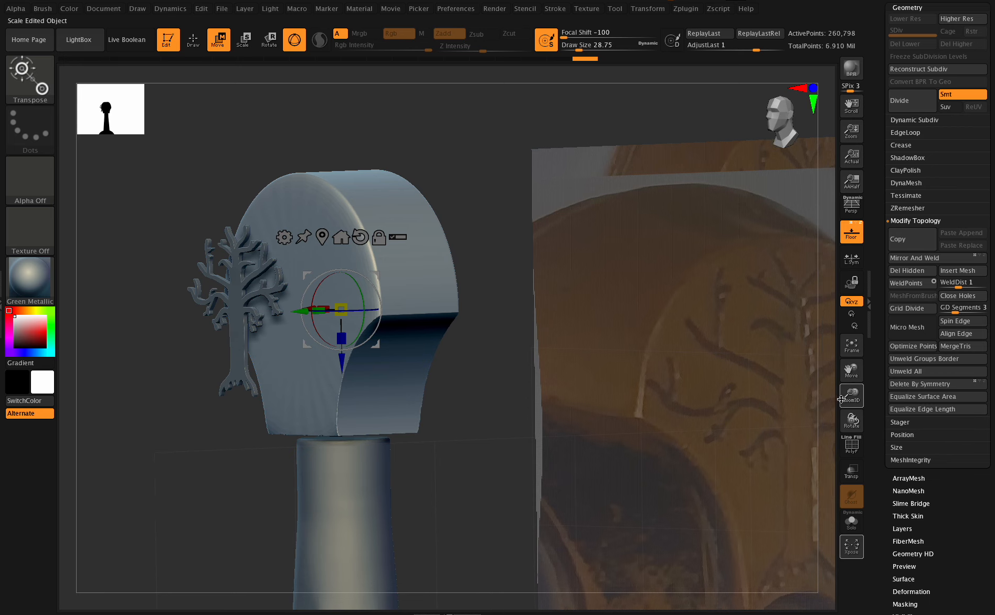
mouse_move(851, 397)
mouse_down()
mouse_move(840, 388)
mouse_move(854, 420)
mouse_move(847, 409)
mouse_up()
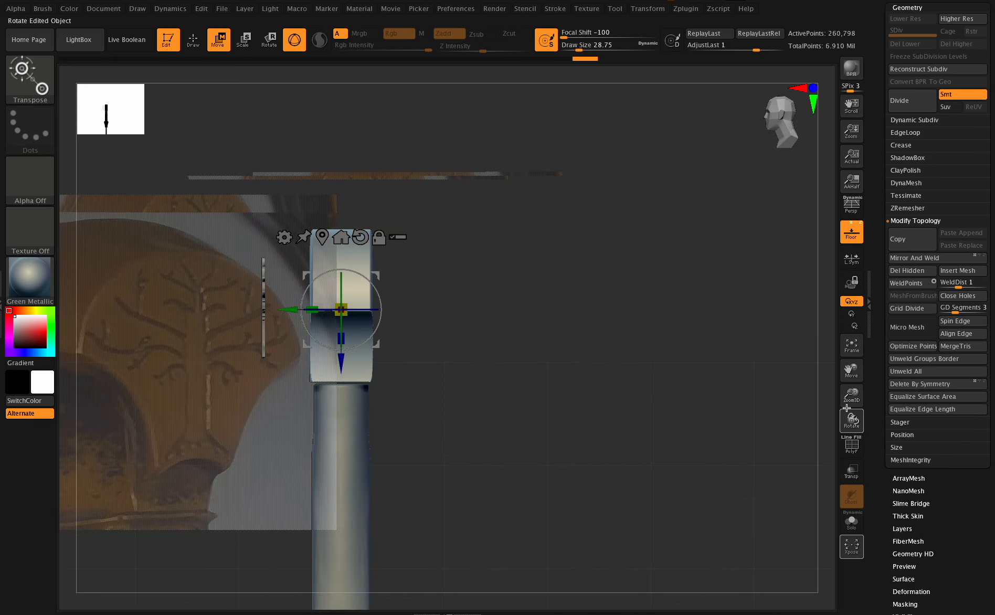
key(ctrl)
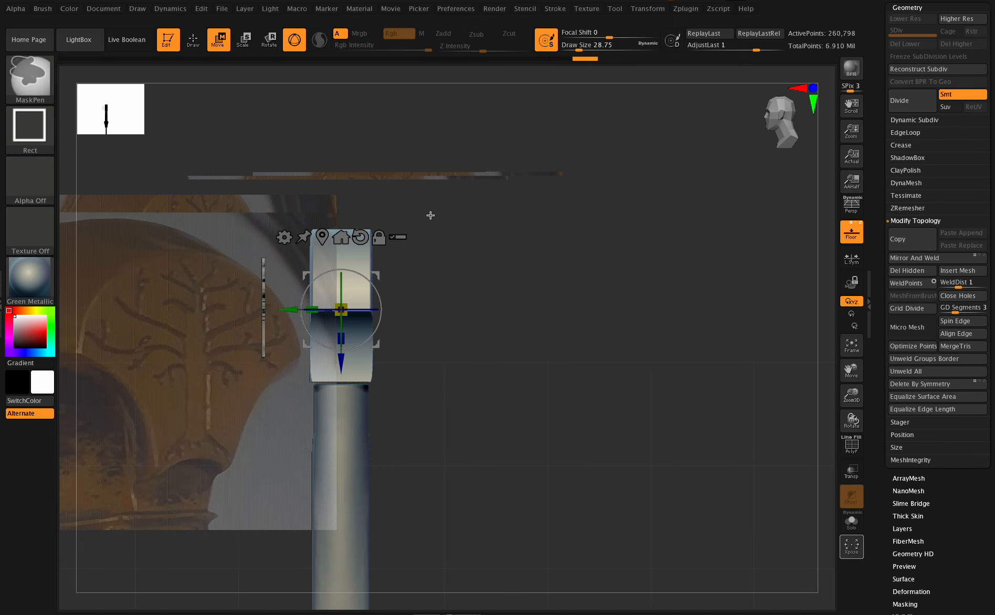
mouse_move(448, 199)
ctrl+mouse_down()
mouse_move(349, 302)
mouse_move(328, 391)
mouse_move(314, 405)
ctrl+mouse_up()
Trim the rounded front edge off the pommel in side view, delete the hidden geometry and update the DynaMesh.
mouse_move(851, 420)
mouse_down()
mouse_move(845, 408)
mouse_move(850, 419)
mouse_up()
drag(848, 371, 778, 371)
mouse_move(850, 404)
mouse_down()
mouse_move(846, 391)
mouse_move(846, 400)
mouse_up()
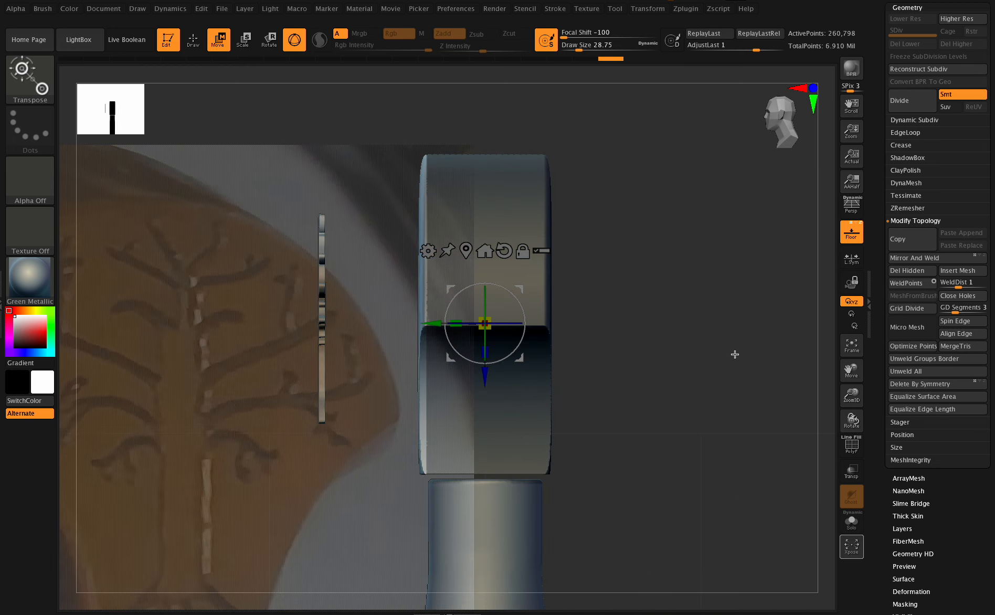
ctrl+shift+drag(302, 121, 425, 505)
click(904, 270)
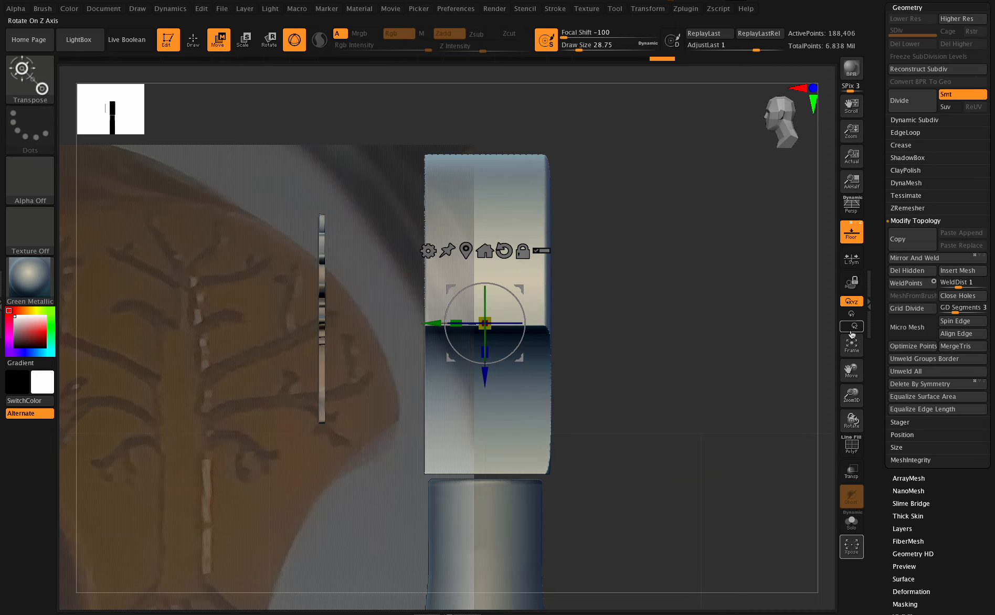
key(ctrl)
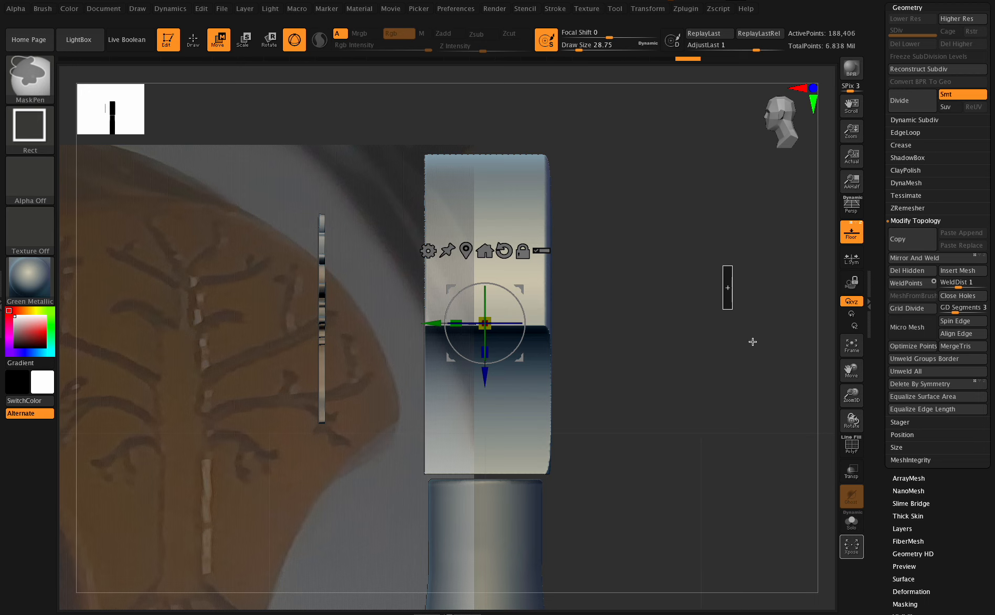
Hide the tree emblem subtool so the pommel's front face is clear.
drag(853, 420, 855, 421)
drag(992, 126, 992, 216)
click(913, 82)
click(981, 108)
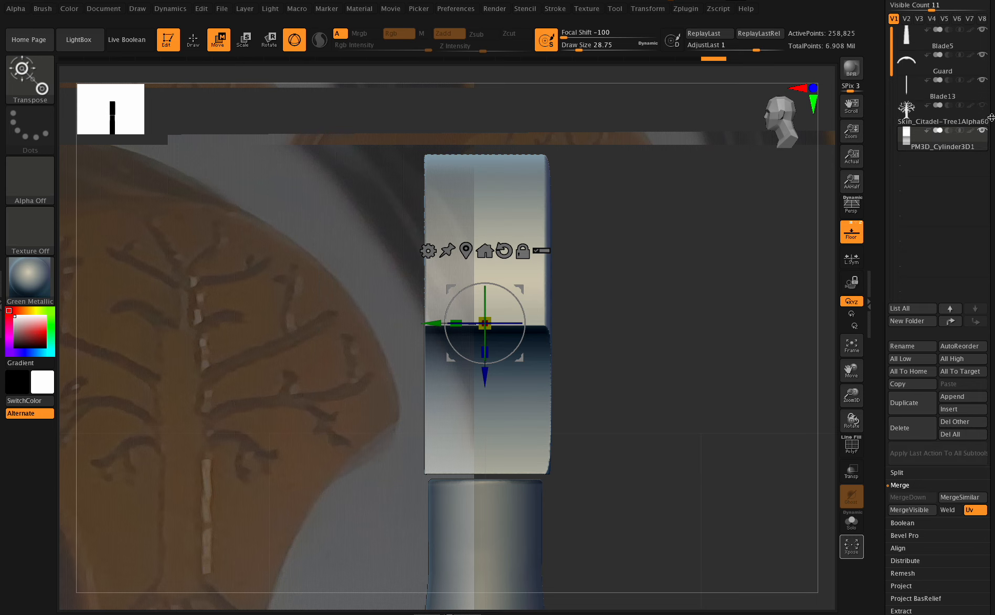
shift+drag(851, 420, 842, 422)
mouse_move(645, 122)
ctrl+mouse_down()
mouse_move(504, 399)
mouse_move(423, 529)
mouse_move(429, 521)
ctrl+mouse_up()
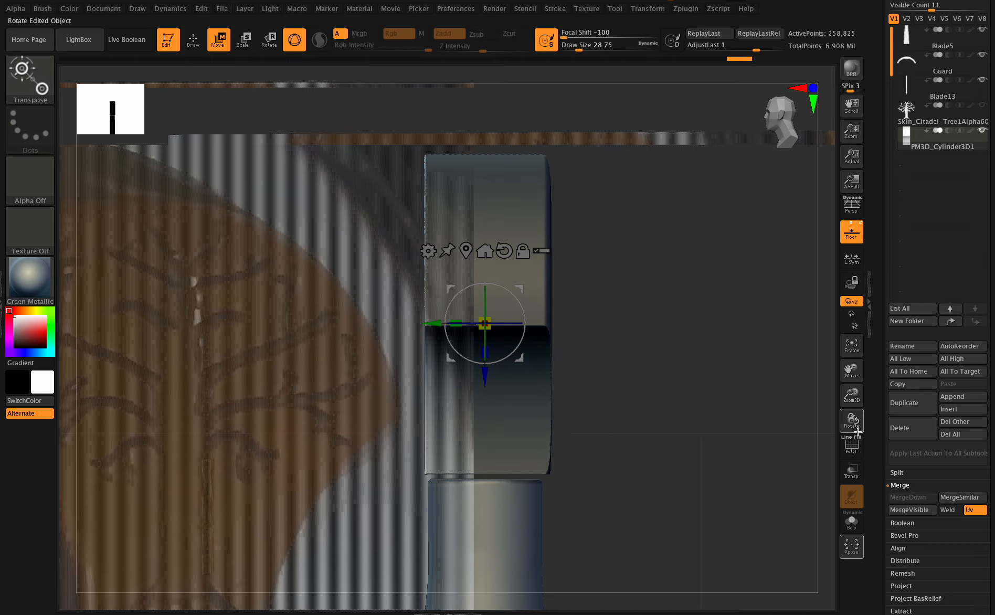
drag(857, 432, 836, 419)
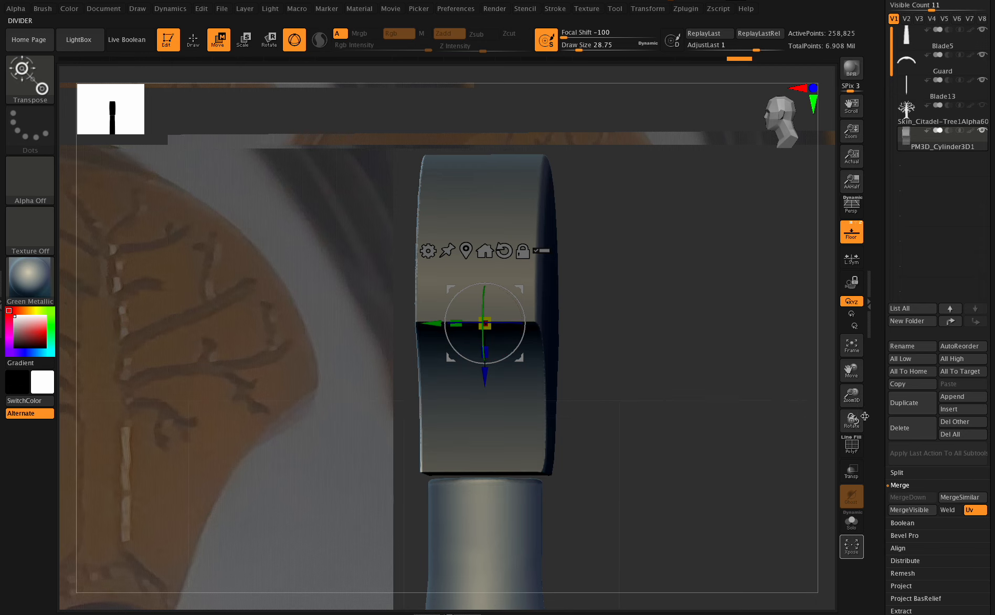
ctrl+click(745, 381)
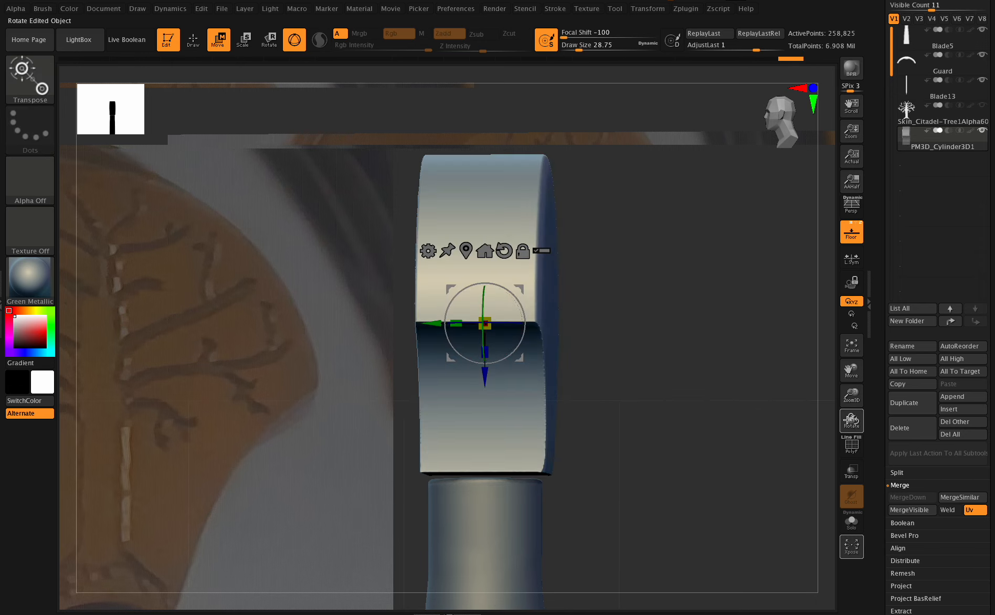
Set the pommel's DynaMesh resolution to 1096 and reapply DynaMesh.
shift+drag(849, 421, 852, 421)
drag(992, 426, 991, 188)
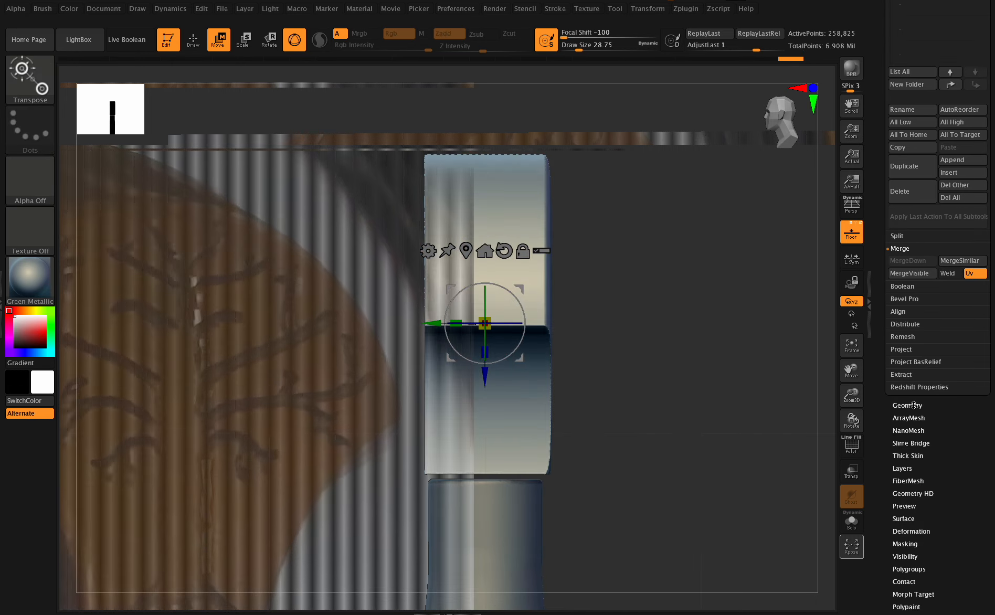
click(910, 403)
click(905, 182)
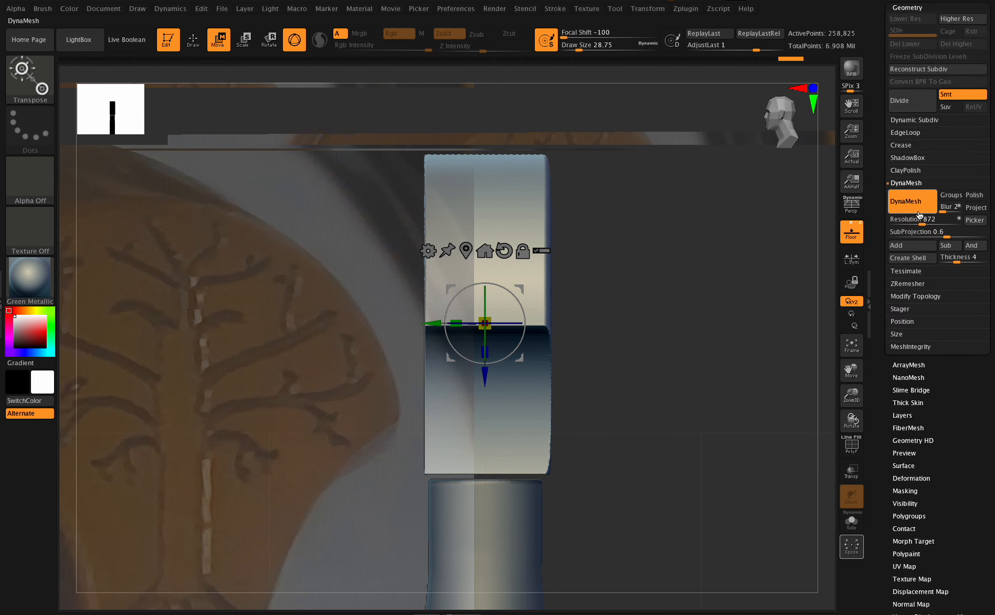
click(926, 223)
click(914, 202)
click(914, 201)
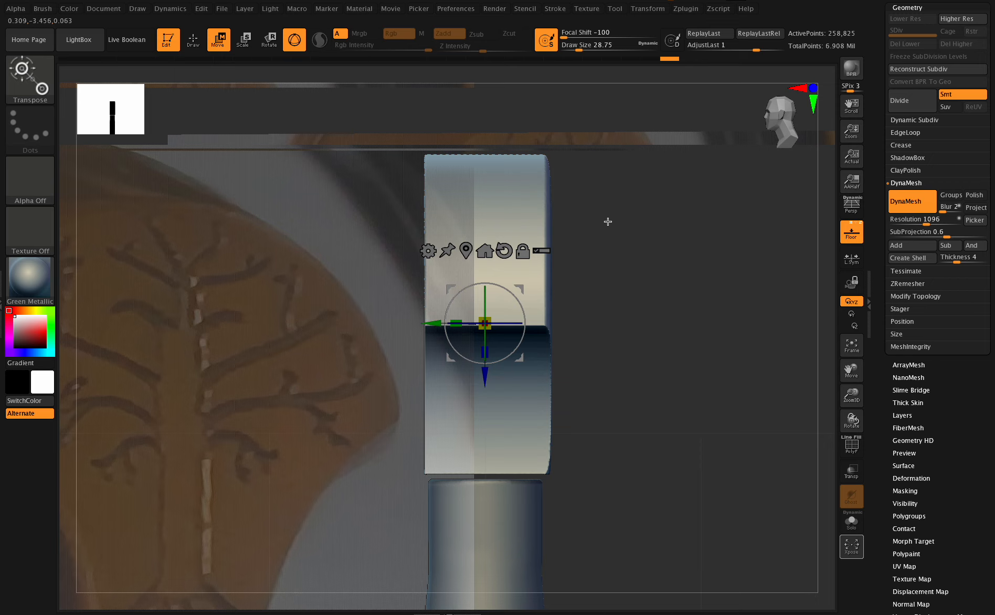
Mask all of the pommel except its front face and scale that face inward to form a bevelled rim.
mouse_move(639, 127)
ctrl+mouse_down()
mouse_move(517, 393)
mouse_move(425, 498)
ctrl+mouse_up()
drag(853, 420, 722, 383)
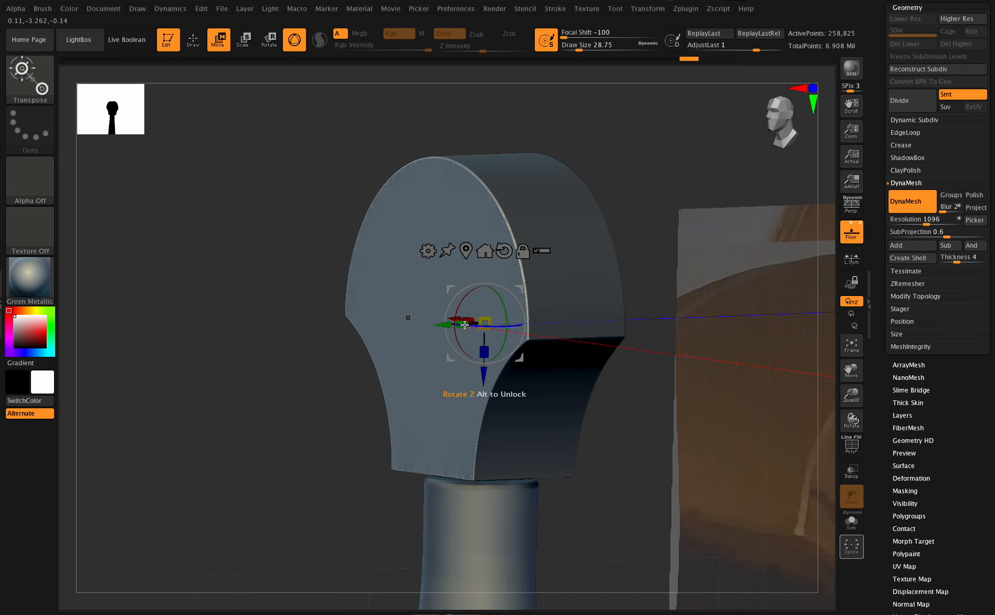
drag(456, 319, 349, 356)
drag(488, 319, 478, 326)
drag(850, 418, 852, 420)
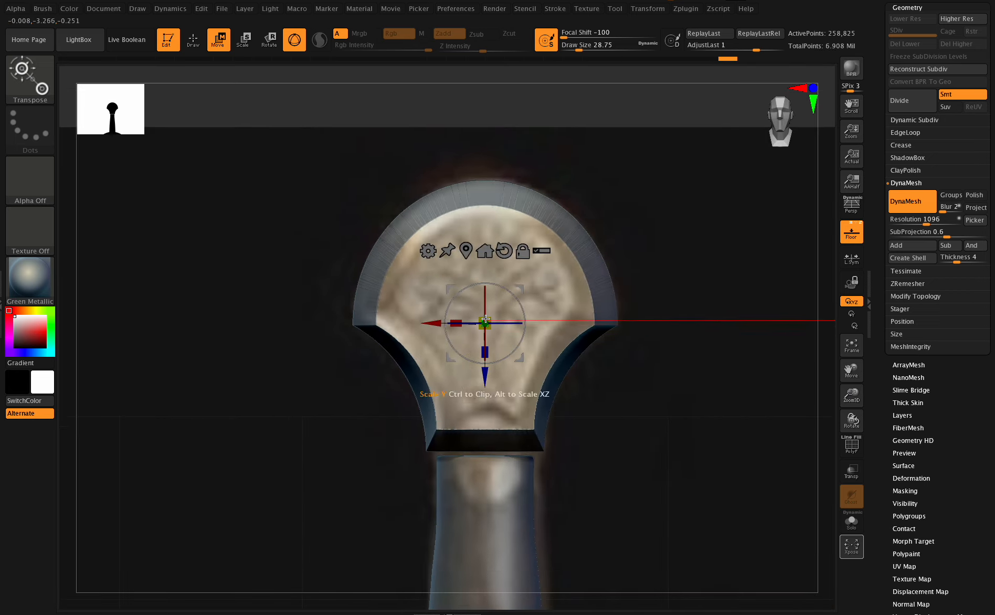
mouse_move(484, 322)
mouse_down()
mouse_move(471, 323)
mouse_move(499, 328)
mouse_up()
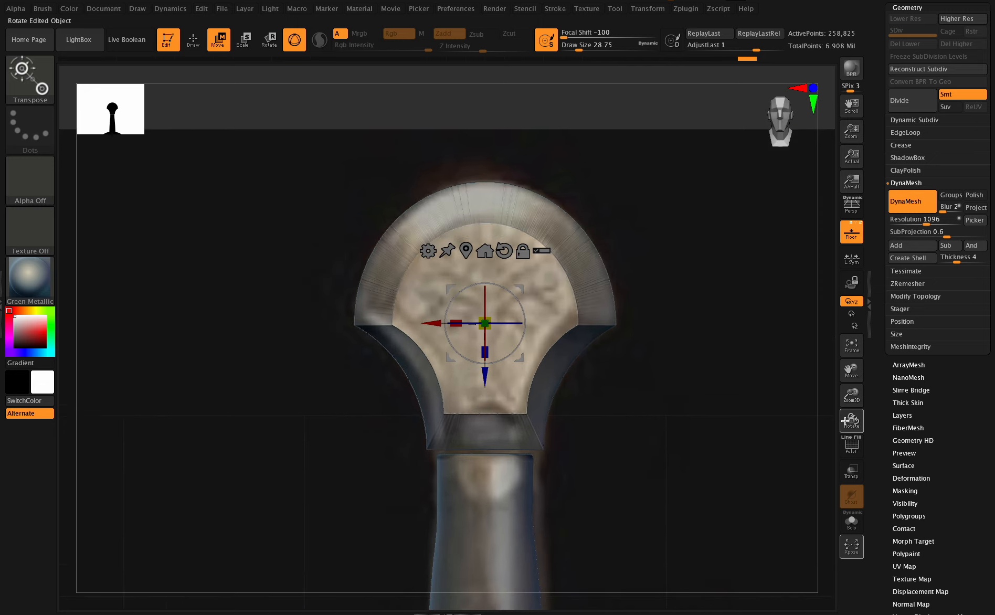
drag(850, 420, 818, 399)
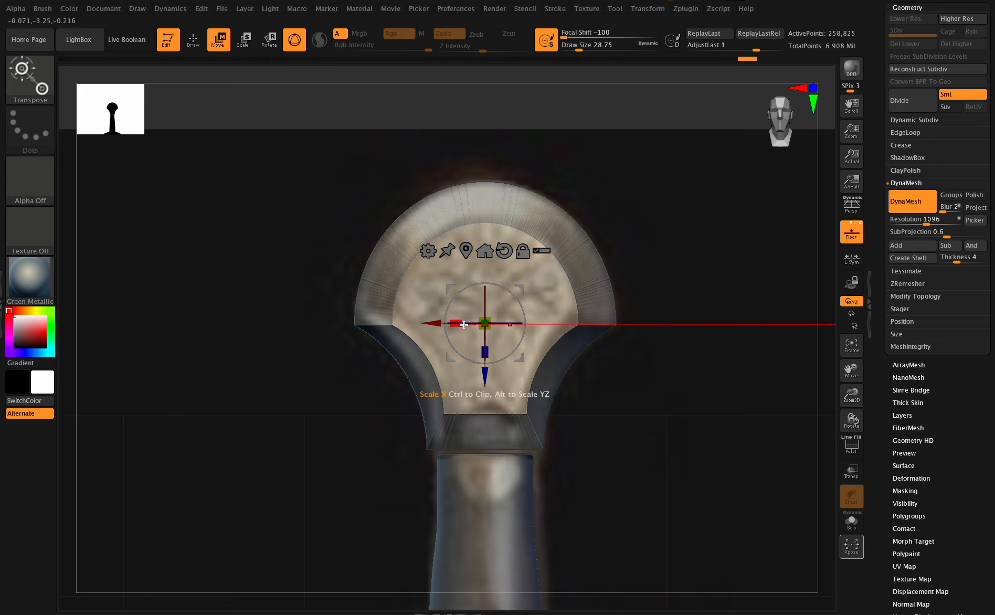
drag(460, 326, 459, 326)
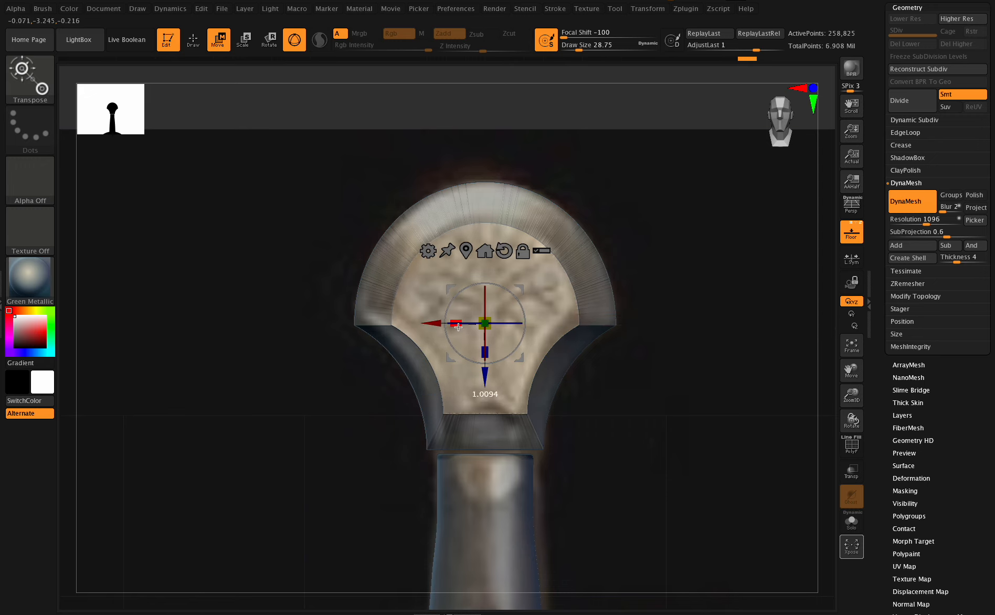
drag(461, 329, 462, 329)
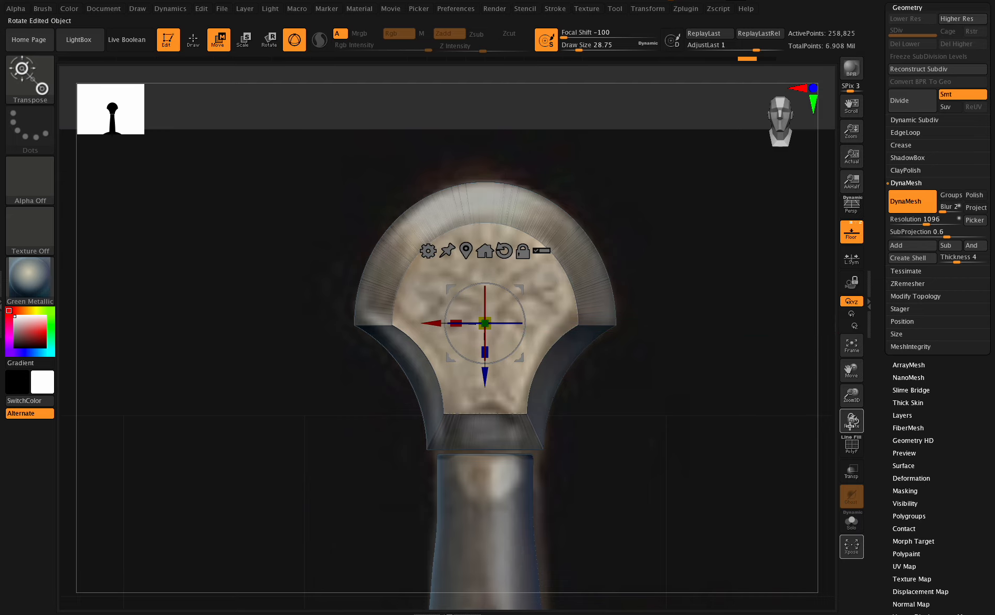
Move the pommel's unmasked front face forward along the Y axis to deepen the bevelled rim, then pull it back slightly.
drag(851, 424, 502, 342)
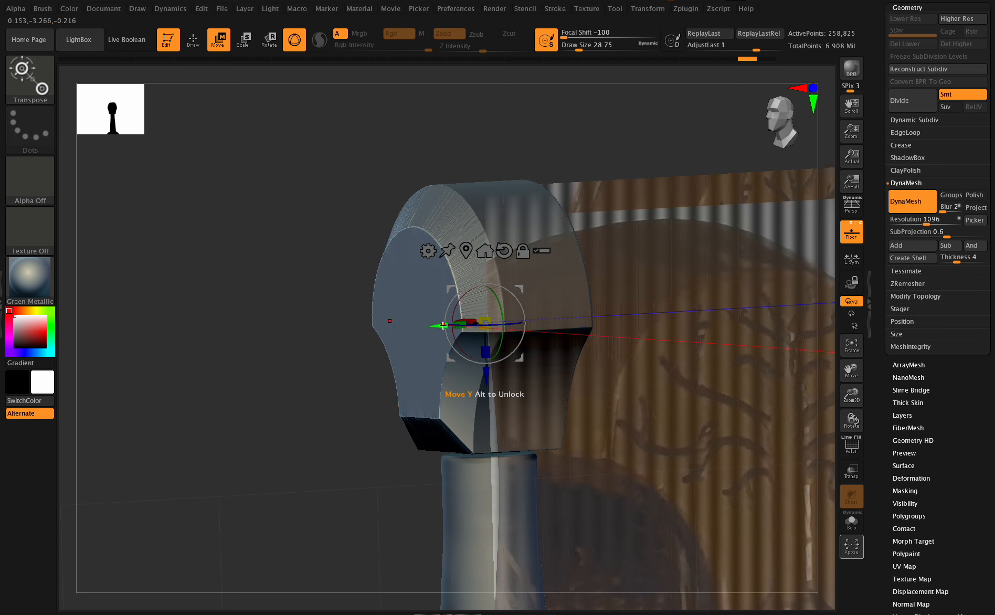
drag(443, 326, 423, 326)
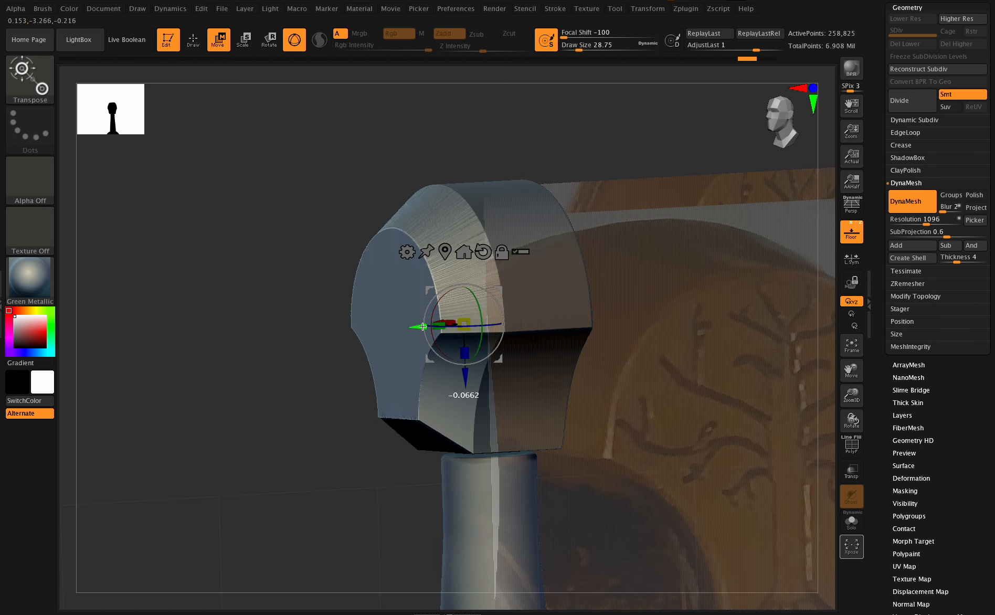
drag(422, 326, 417, 325)
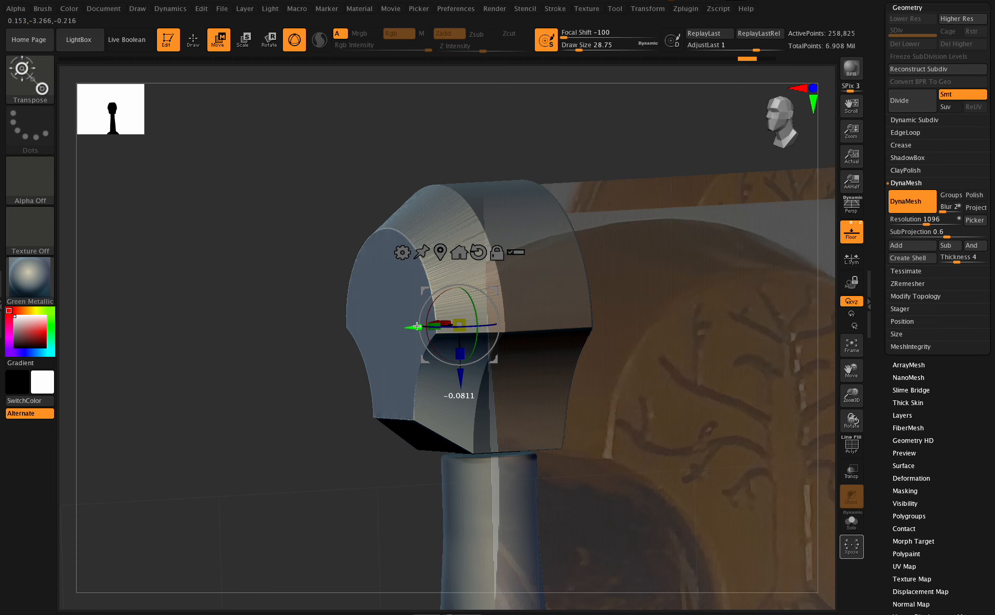
drag(418, 326, 420, 326)
drag(839, 418, 836, 422)
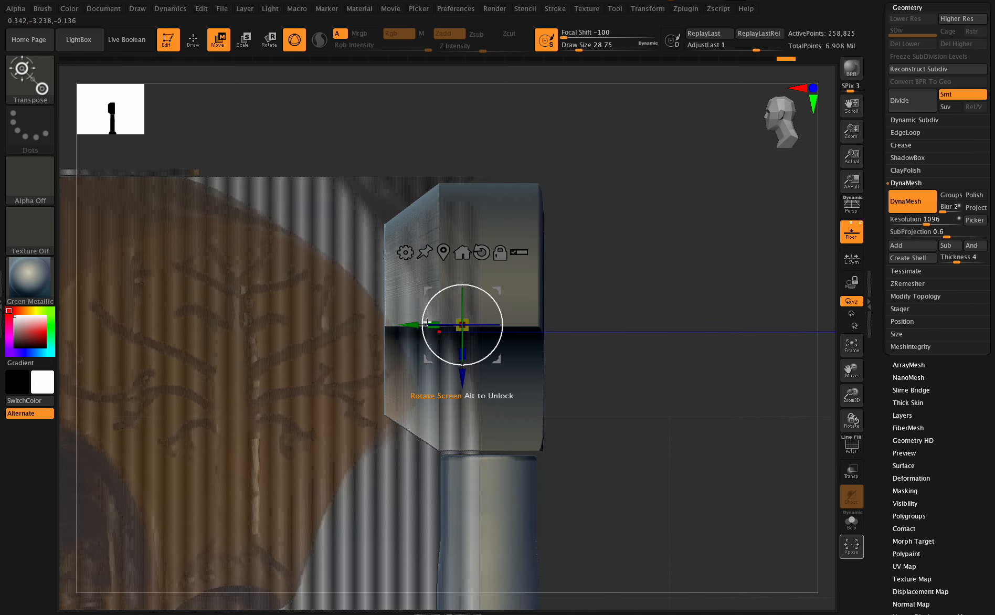
drag(433, 324, 435, 326)
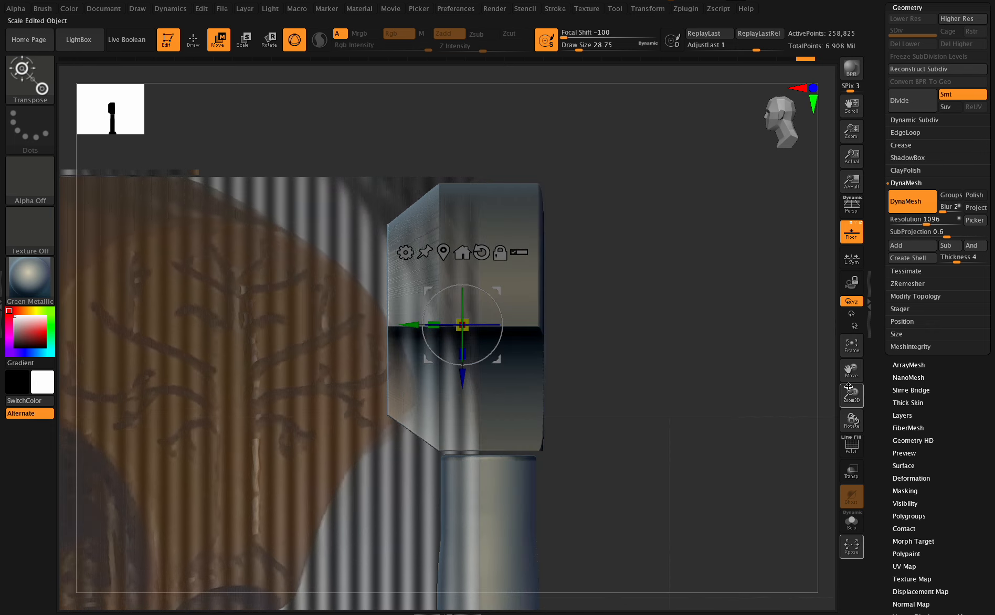
Clear the mask and move the whole pommel backward about 0.11 along the Y axis to centre its depth on the handle.
drag(850, 418, 852, 415)
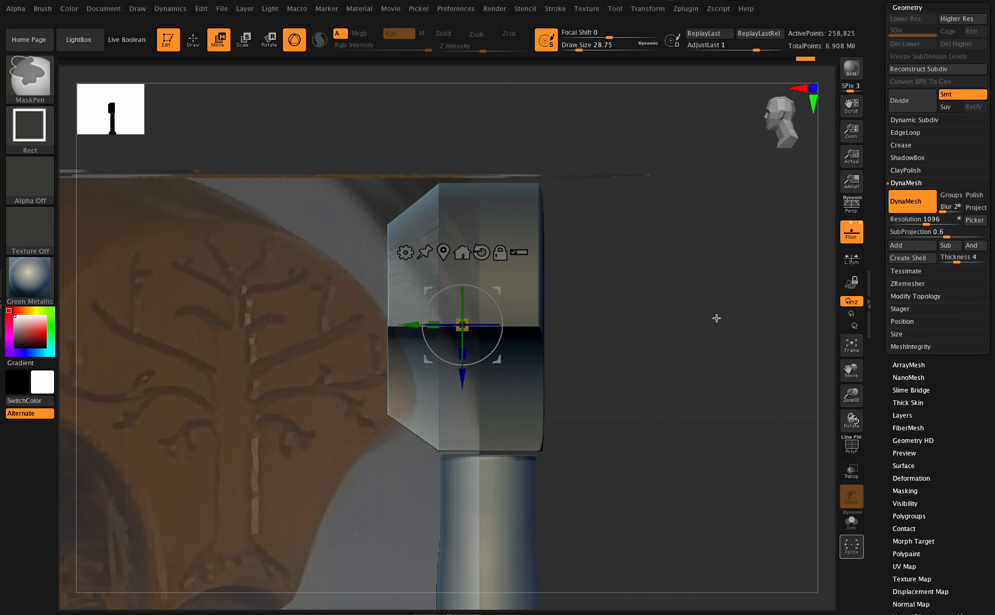
drag(418, 331, 450, 335)
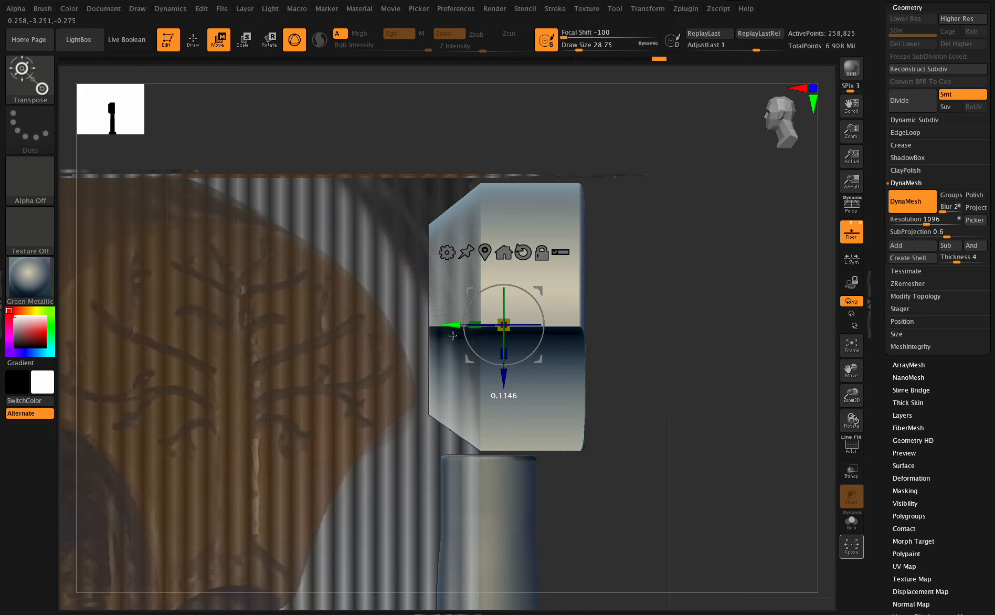
mouse_move(452, 335)
mouse_down()
mouse_move(443, 339)
mouse_move(452, 342)
mouse_up()
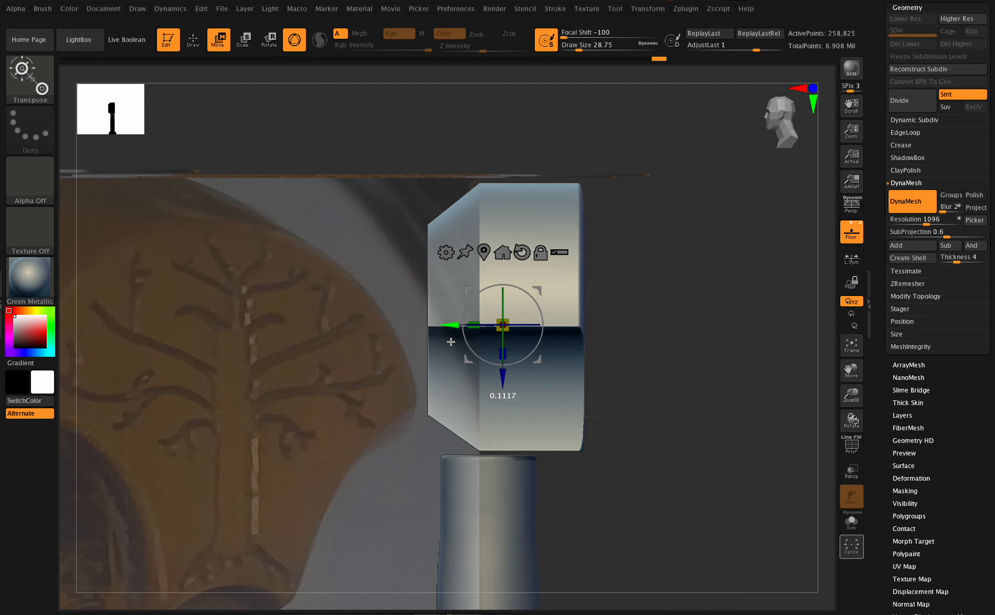
drag(451, 342, 454, 326)
mouse_move(853, 415)
mouse_down()
mouse_move(868, 416)
mouse_move(851, 417)
mouse_up()
Duplicate the pommel subtool and make the original PM3D_Cylinder3D1 active.
scroll(960, 115, up, 10)
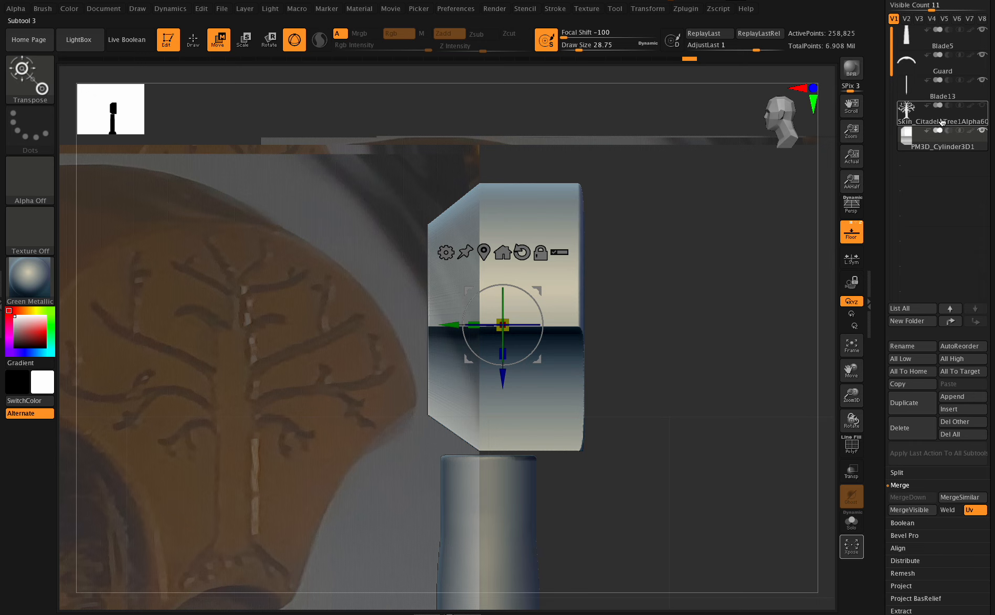
click(912, 402)
key(Up)
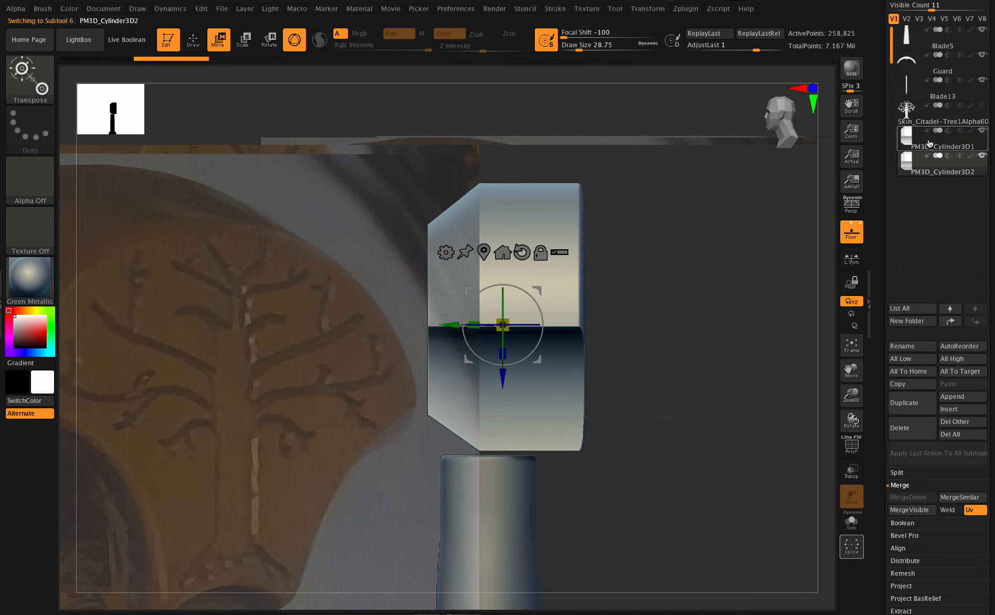
Undo the original pommel's move, bevel and inset edits back to its plain flat front face, leaving the duplicate unchanged.
key(ctrl)
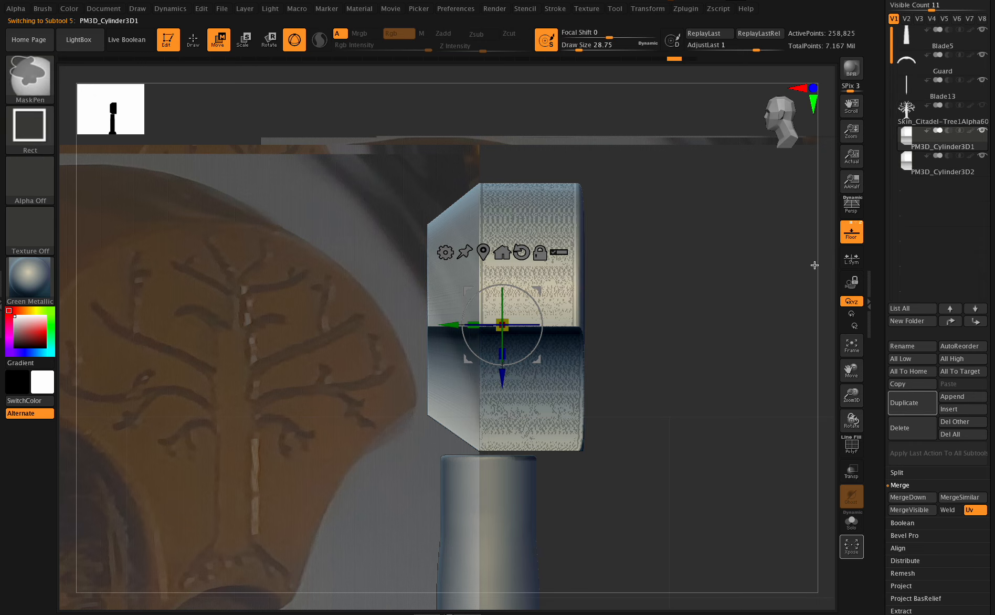
key(ctrl+z)
key(ctrl+z)
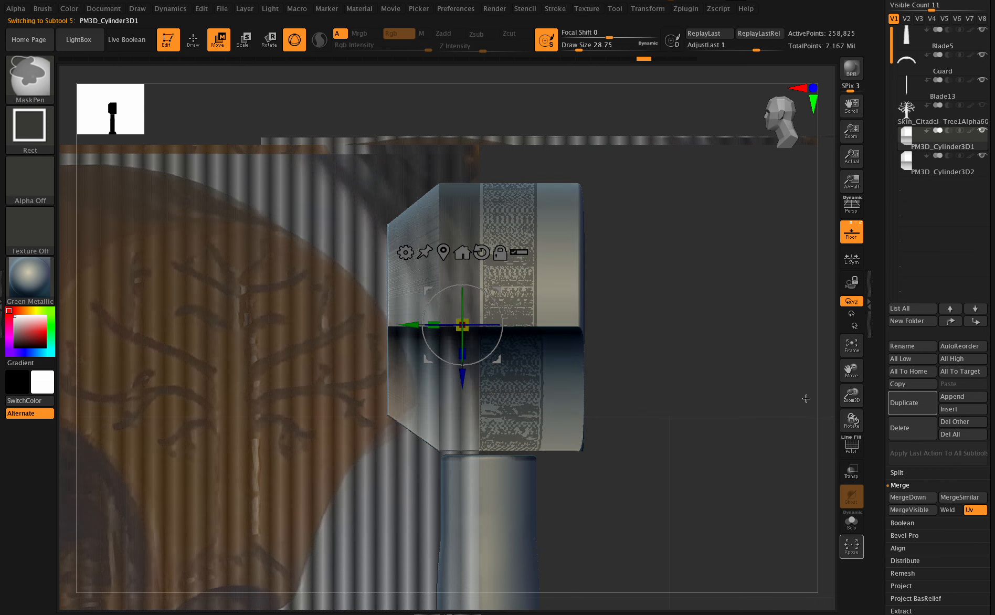
key(ctrl+z)
key(ctrl+z)
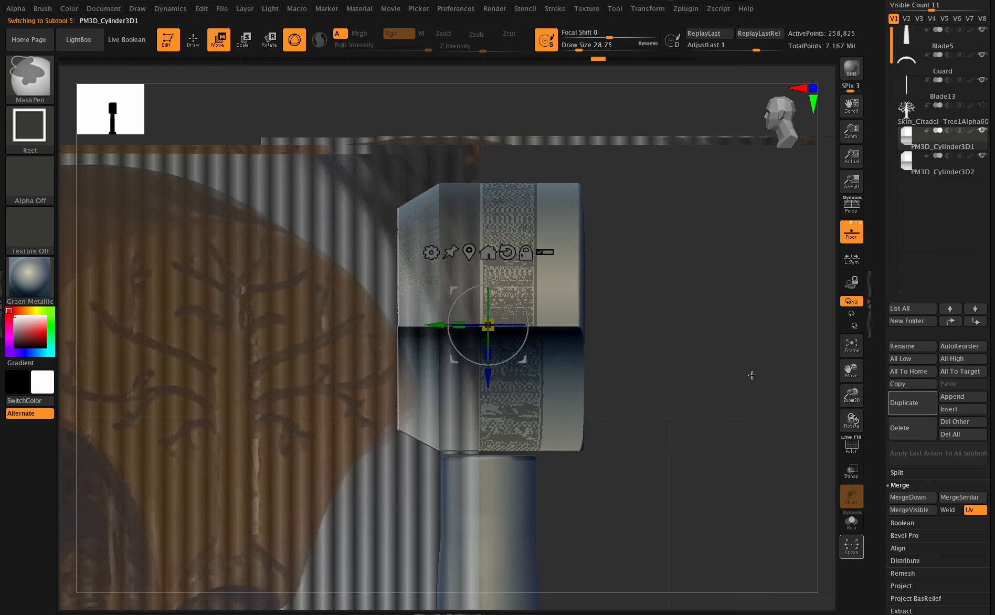
key(ctrl+z)
key(ctrl+z)
key(ctrl+z)
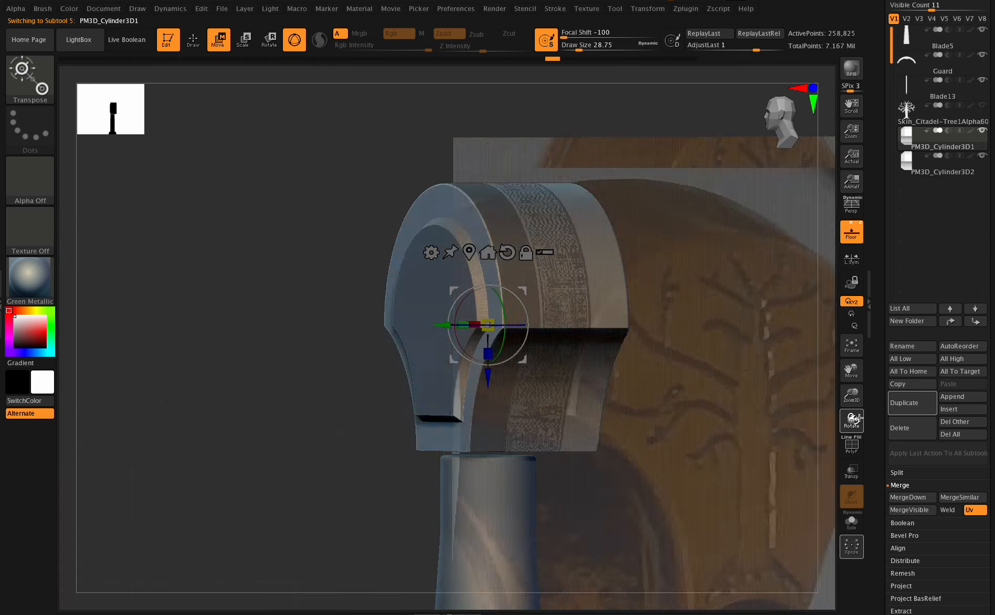
key(ctrl+z)
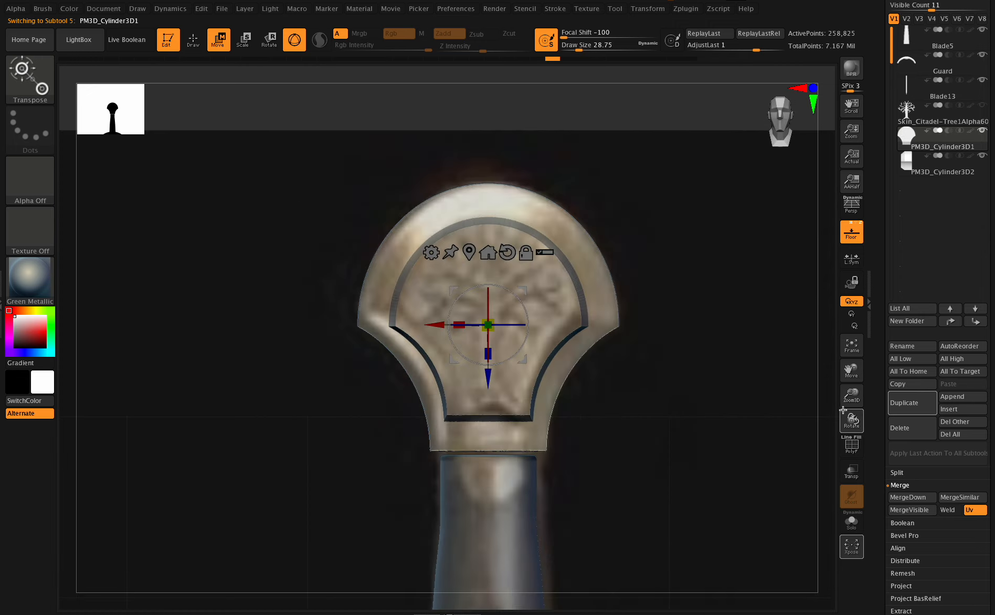
drag(842, 411, 845, 403)
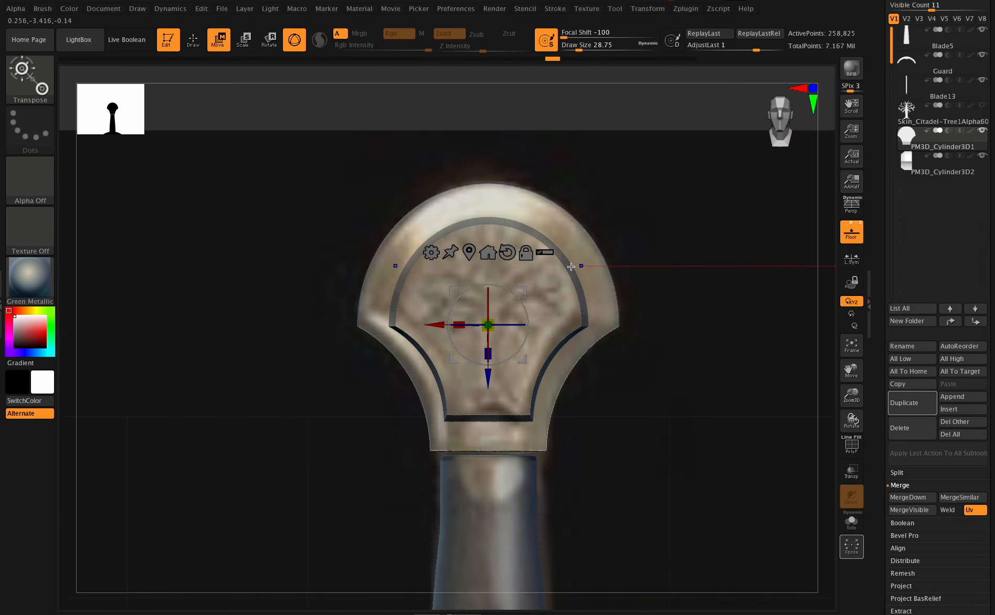
key(ctrl+shift+z)
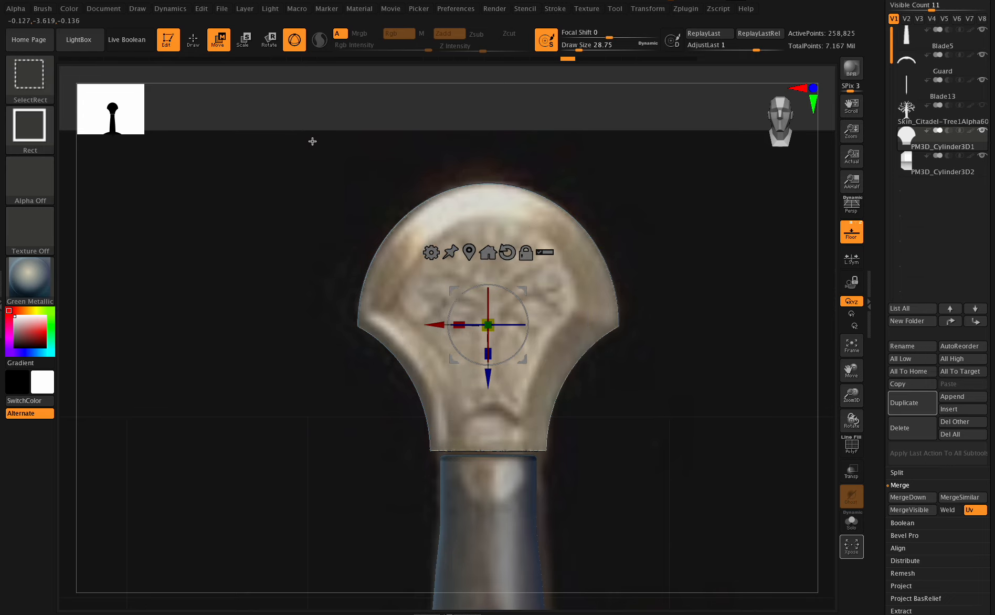
Hide the original pommel's rounded upper part and delete the hidden geometry, keeping only the lower block above the handle.
mouse_move(296, 137)
ctrl+shift+mouse_down()
mouse_move(412, 242)
mouse_move(657, 355)
mouse_move(656, 395)
ctrl+shift+mouse_up()
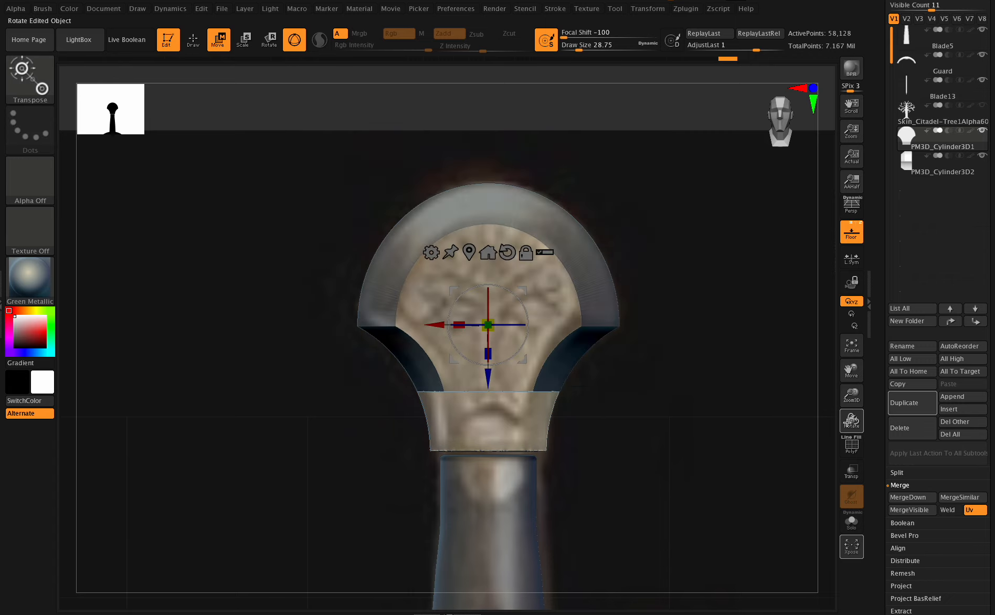
mouse_move(851, 419)
mouse_down()
mouse_move(827, 426)
mouse_move(854, 431)
mouse_up()
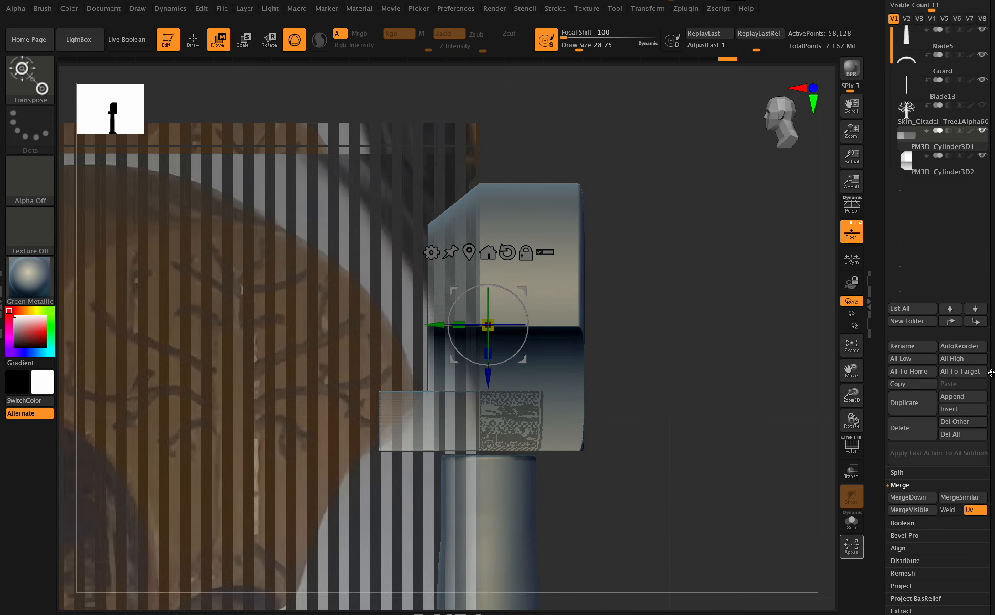
scroll(975, 295, down, 5)
click(906, 377)
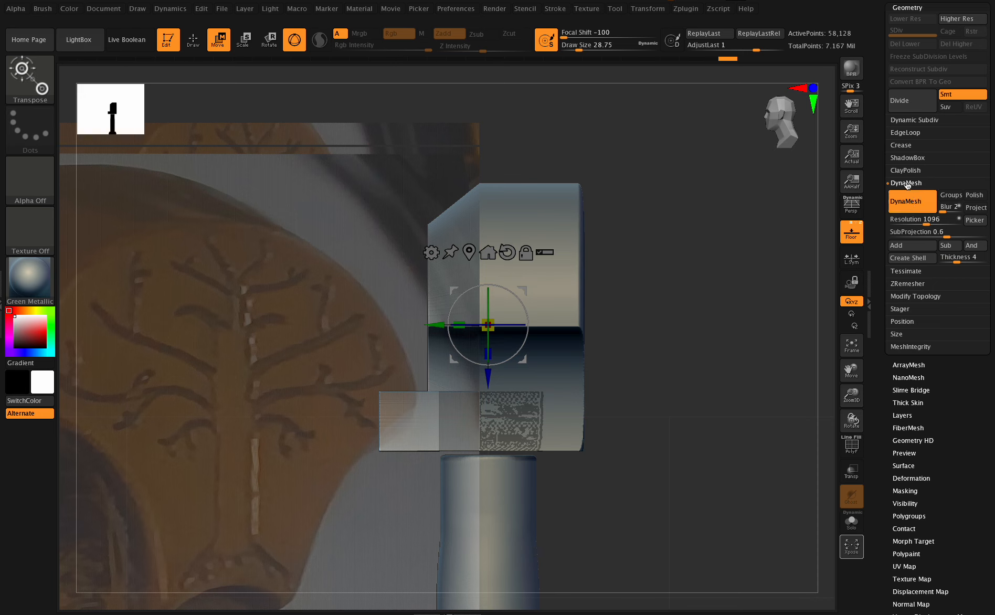
click(911, 298)
click(898, 271)
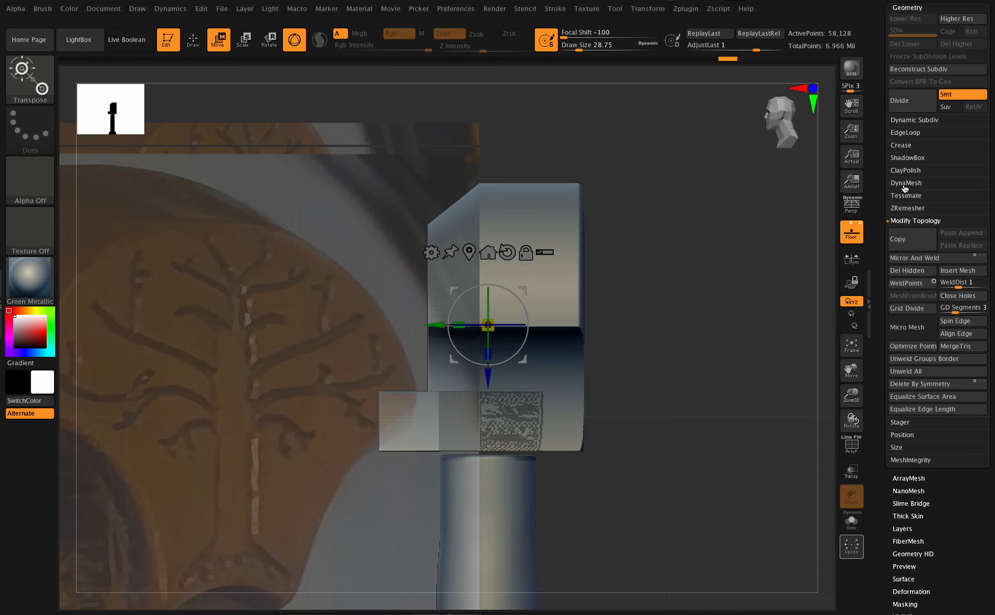
Scale the remaining lower block down in depth and narrow its width to fit the base of the bevelled pommel.
click(906, 183)
drag(506, 317, 504, 347)
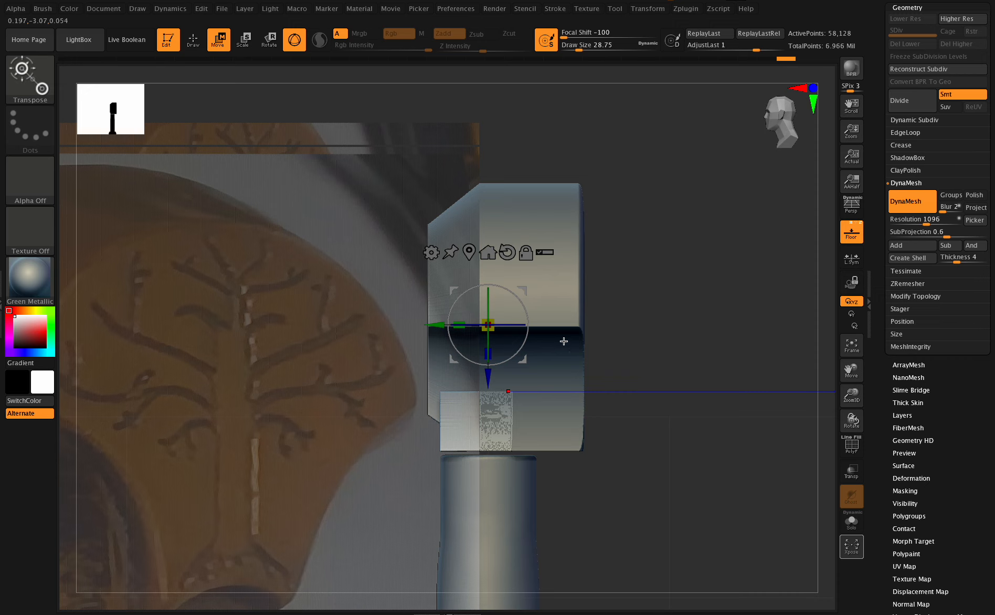
drag(845, 415, 665, 367)
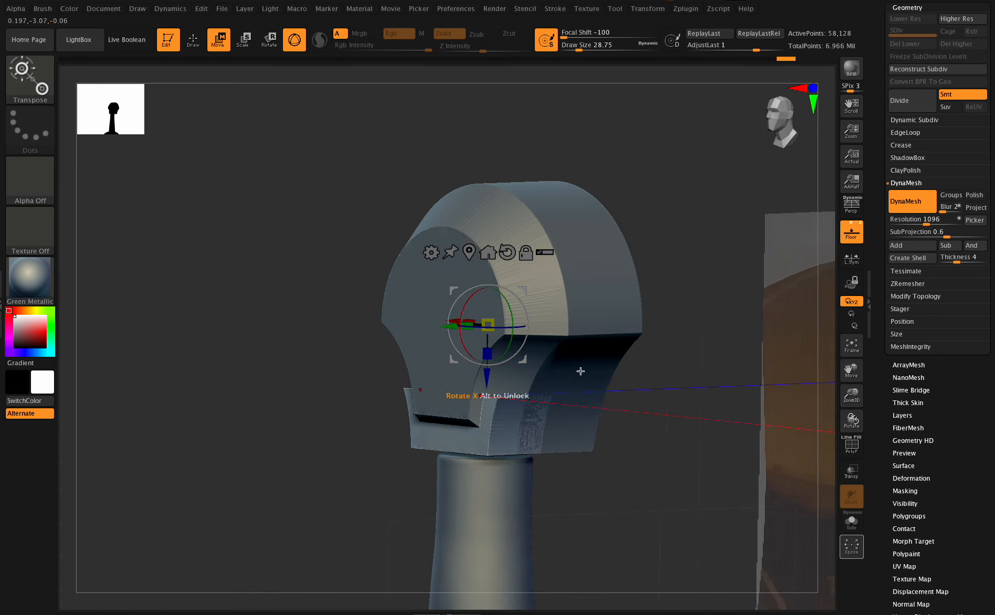
mouse_move(847, 422)
mouse_down()
mouse_move(815, 413)
mouse_move(852, 418)
mouse_up()
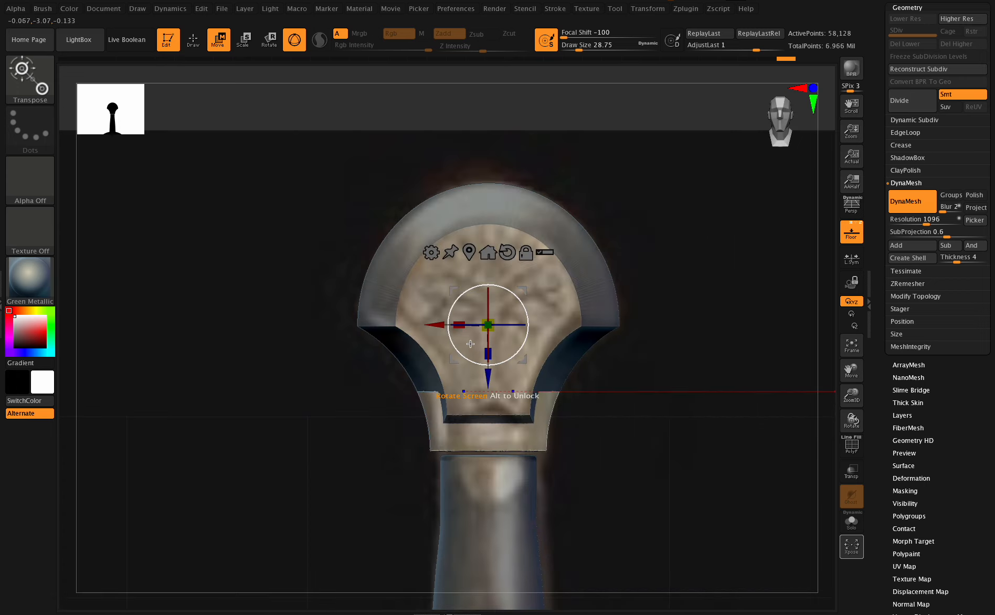
drag(459, 328, 466, 329)
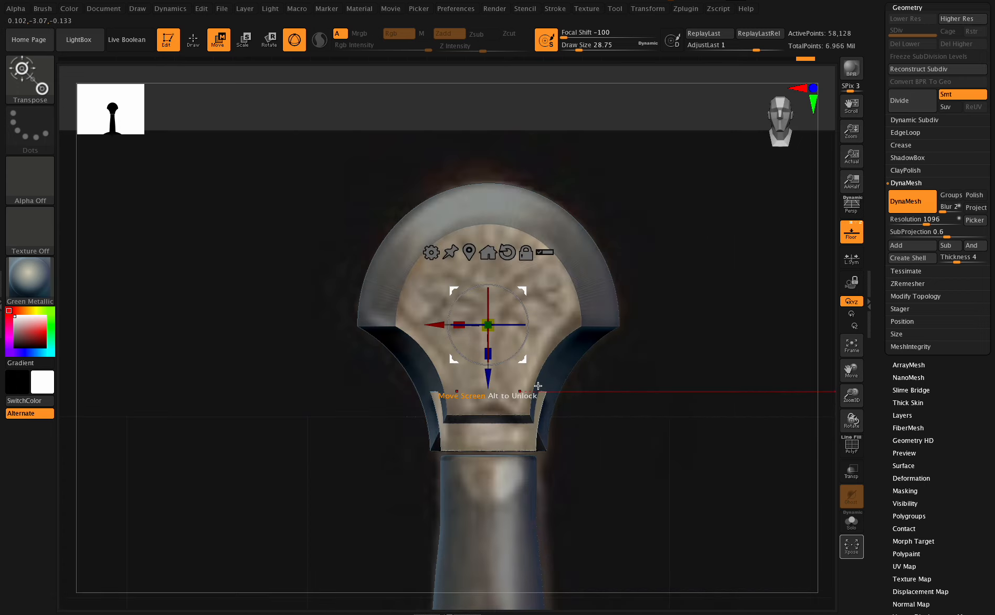
Cut the flared sides off the lower block, delete the hidden geometry and nudge the block slightly upward along the Z axis.
key(ctrl+shift)
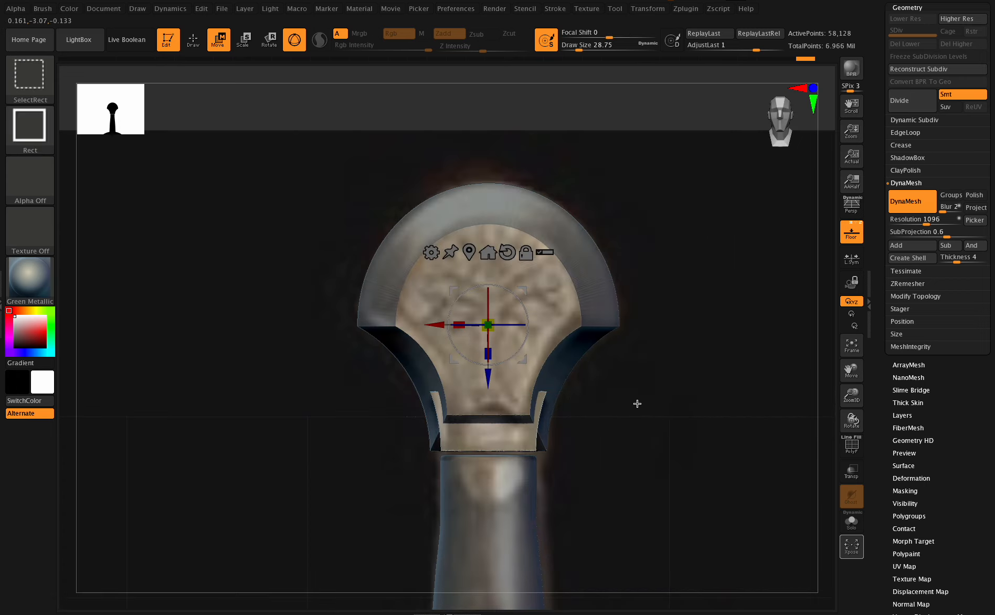
ctrl+shift+drag(646, 354, 532, 506)
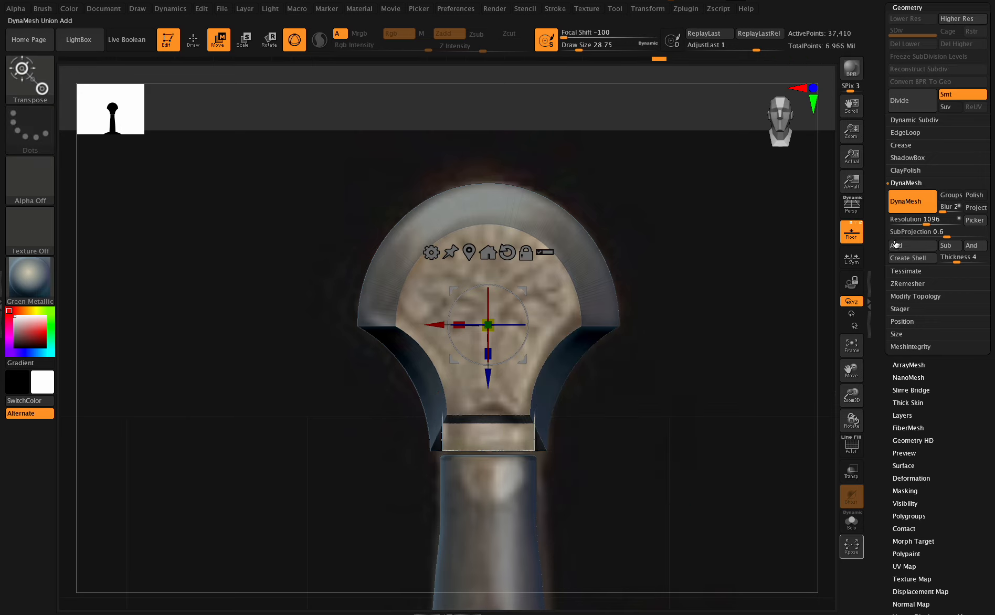
click(899, 297)
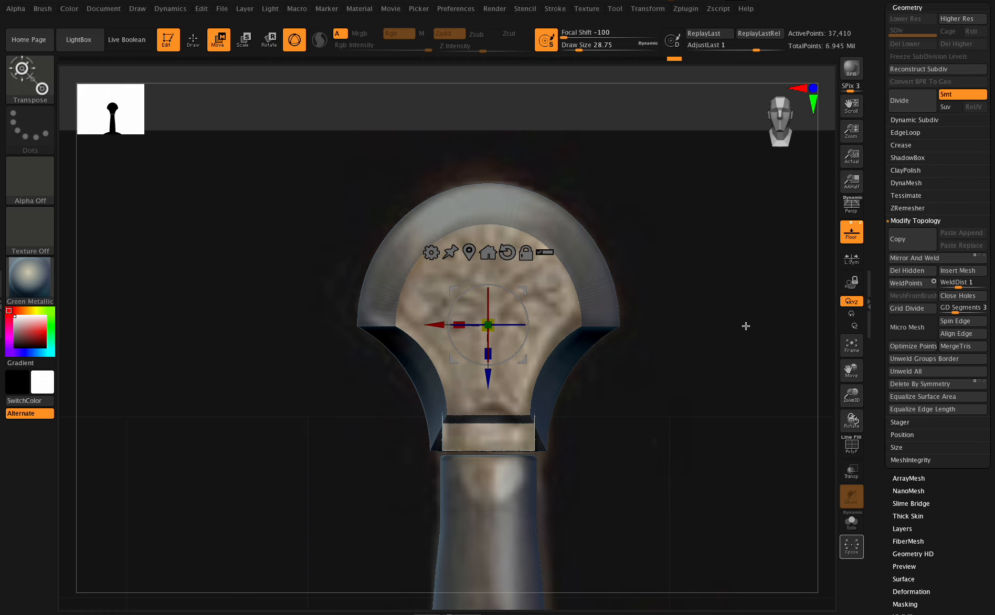
mouse_move(852, 420)
mouse_down()
mouse_move(837, 424)
mouse_move(852, 418)
mouse_up()
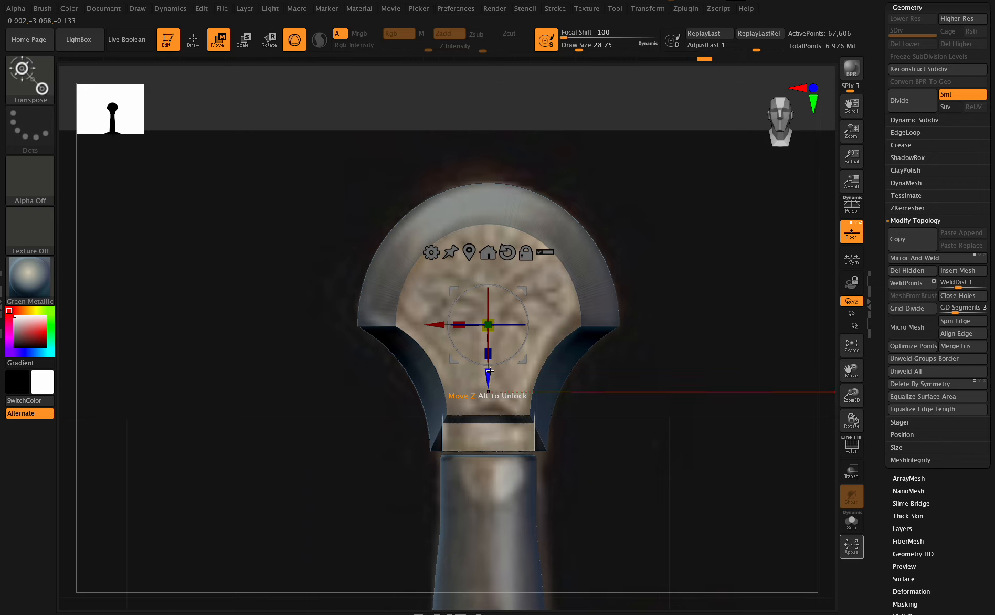
drag(489, 373, 488, 372)
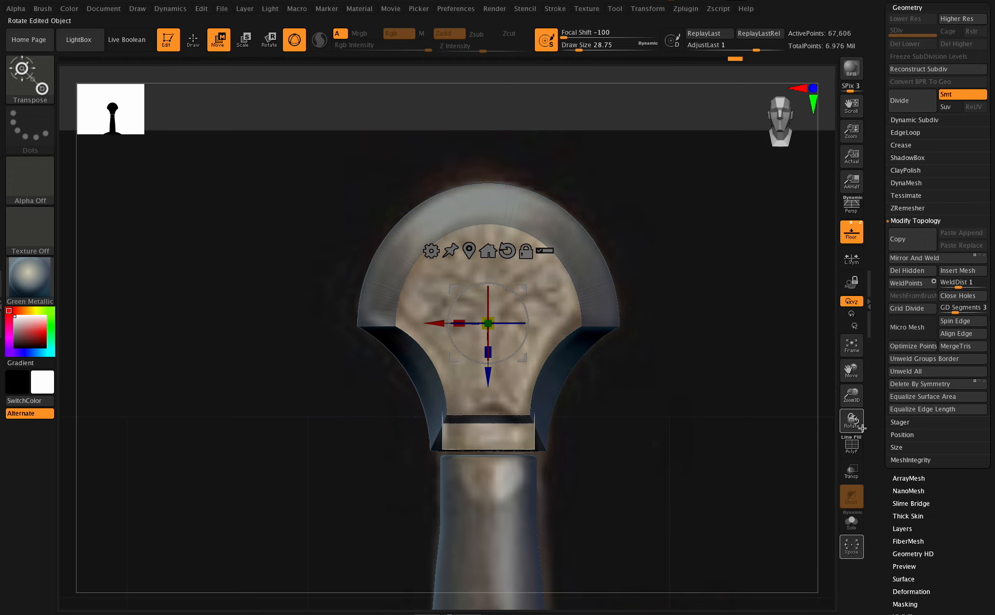
drag(862, 428, 820, 358)
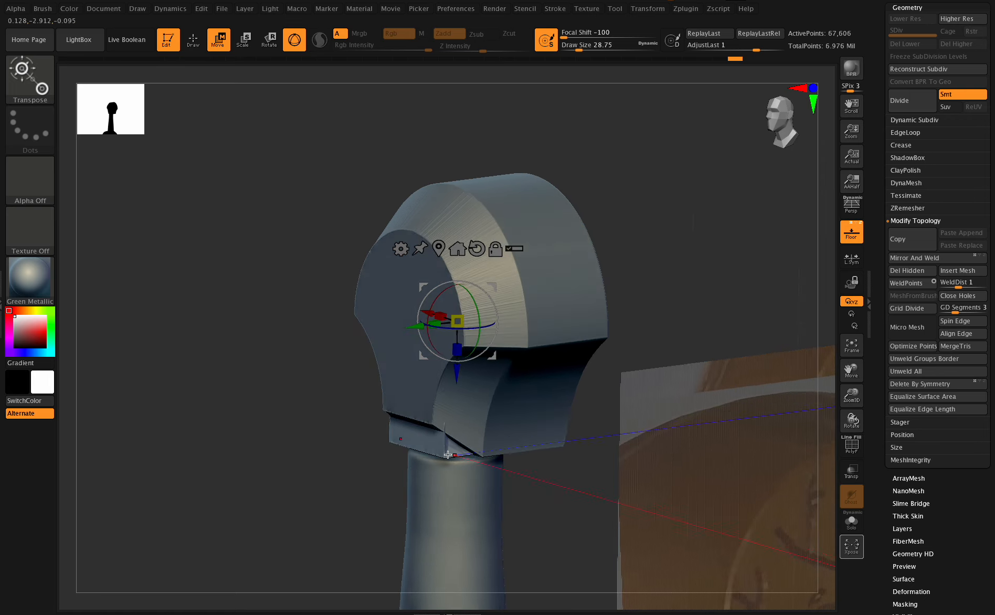
drag(853, 420, 850, 415)
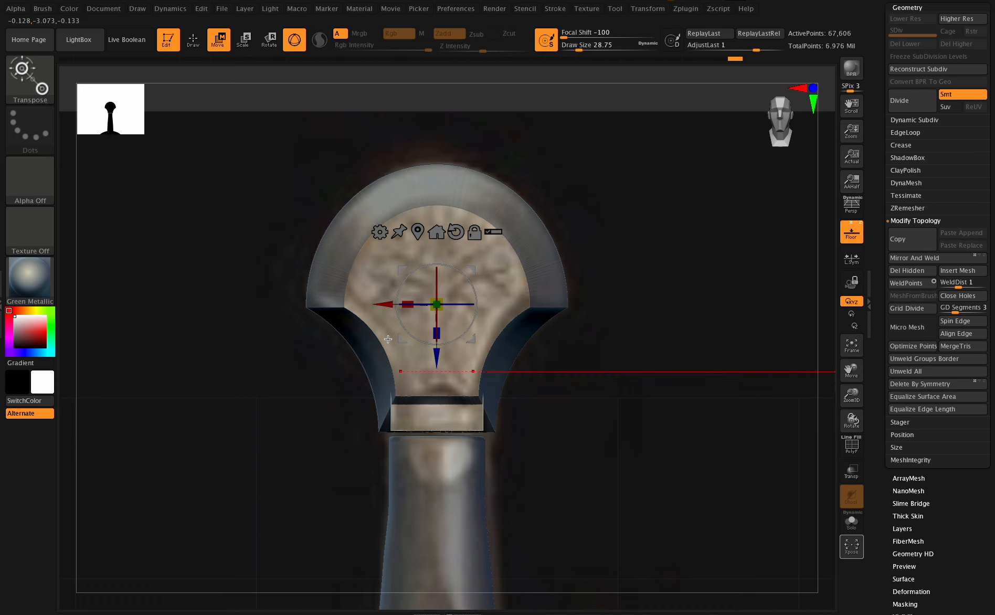
Switch to the Move brush and remesh the small block above the handle with DynaMesh.
click(194, 40)
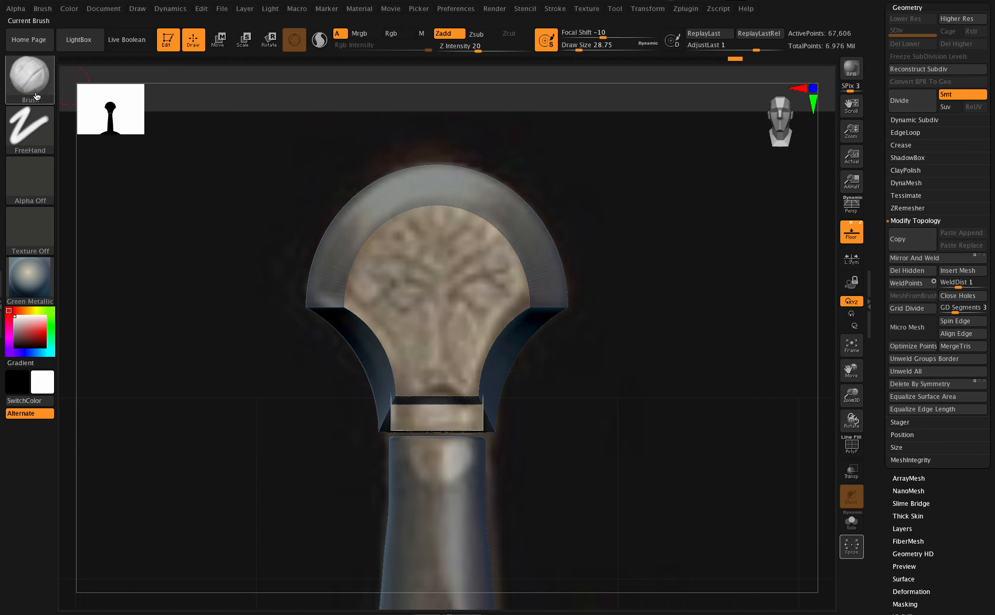
key(b)
click(246, 85)
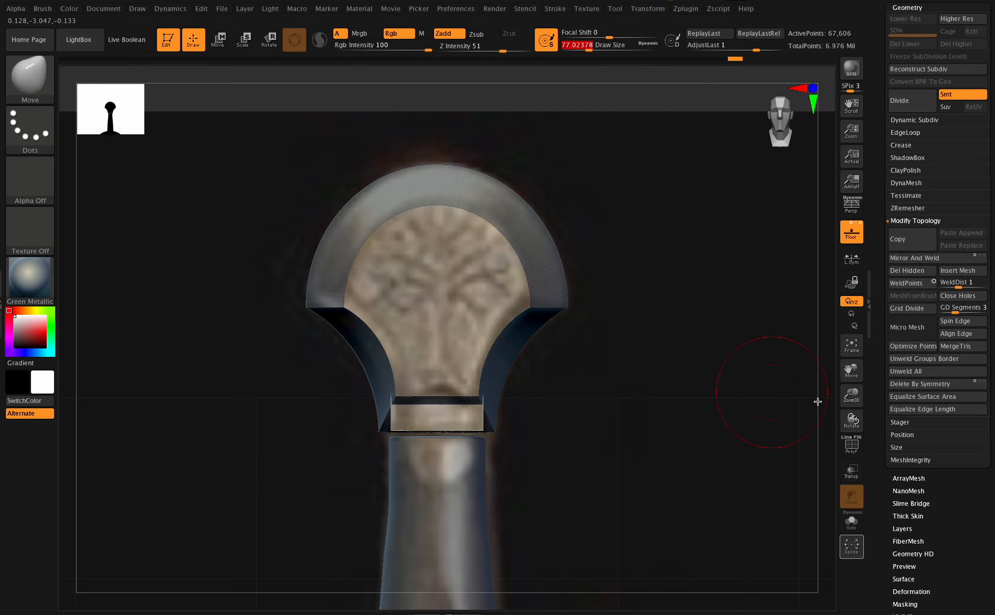
drag(853, 421, 829, 418)
ctrl+drag(592, 209, 637, 294)
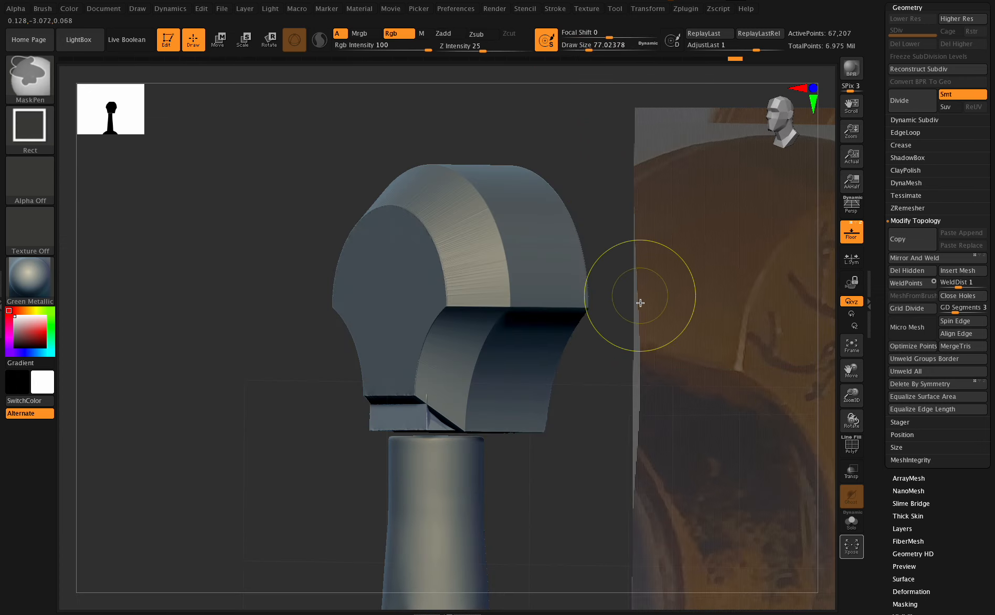
Select the bevelled pommel, remesh it with DynaMesh and smooth its front bevel.
alt+click(529, 267)
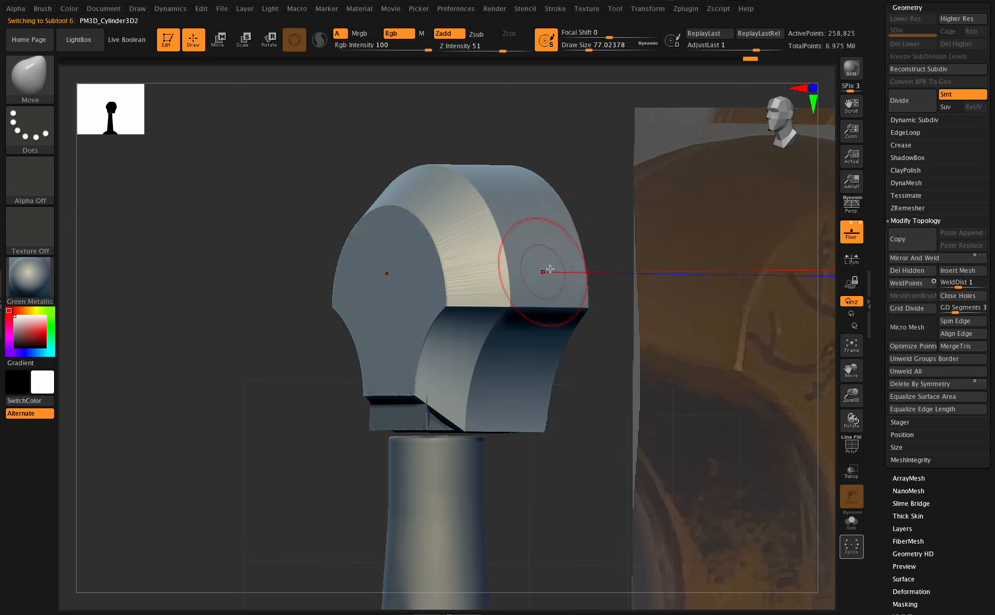
key(ctrl)
ctrl+drag(632, 275, 724, 342)
drag(858, 422, 866, 412)
shift+drag(487, 266, 461, 242)
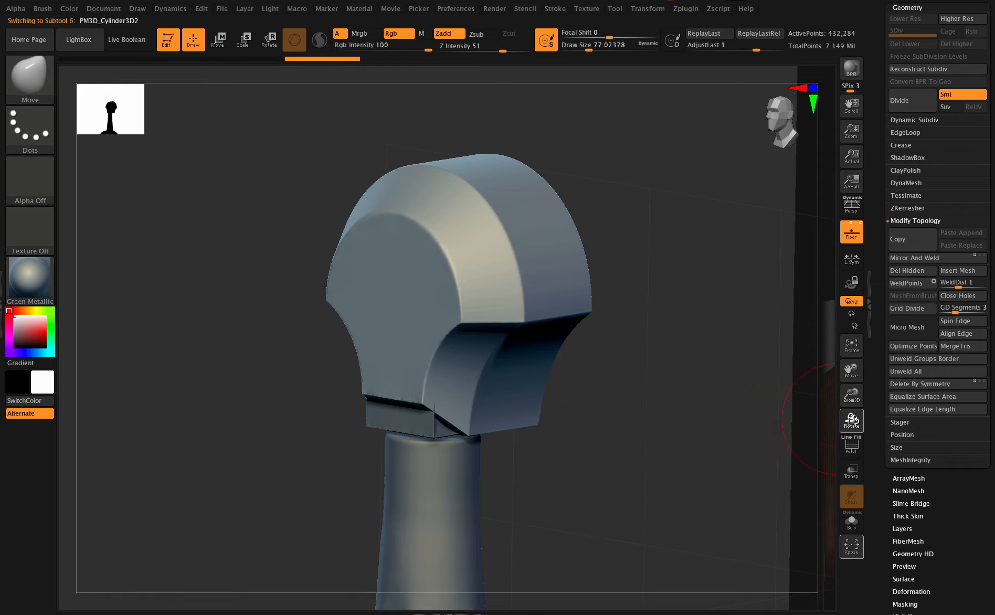
drag(852, 420, 863, 418)
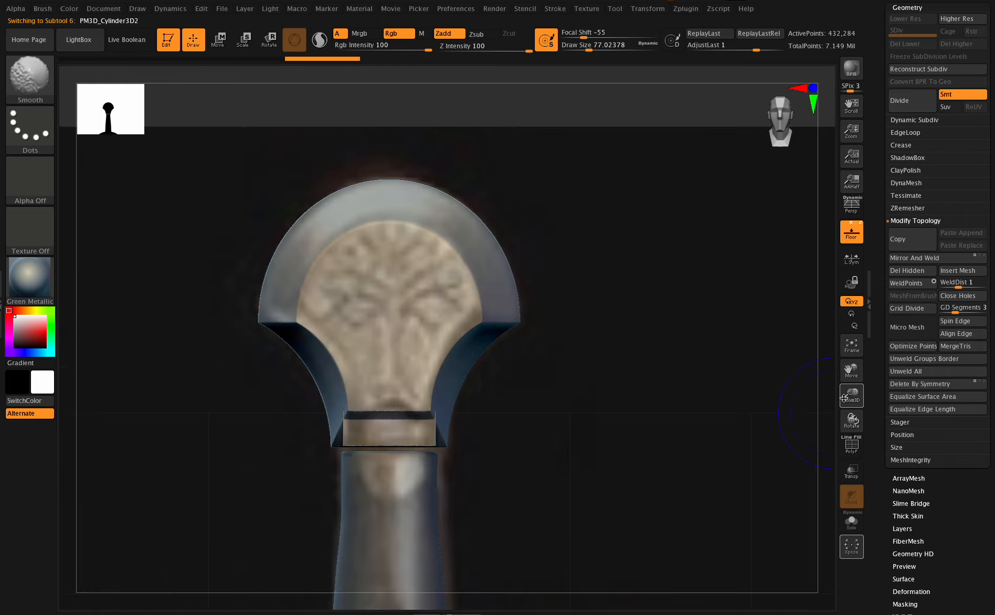
Set the draw size to about 101 and nudge the pommel's inner bevel corners to follow the front reference.
key(ctrl)
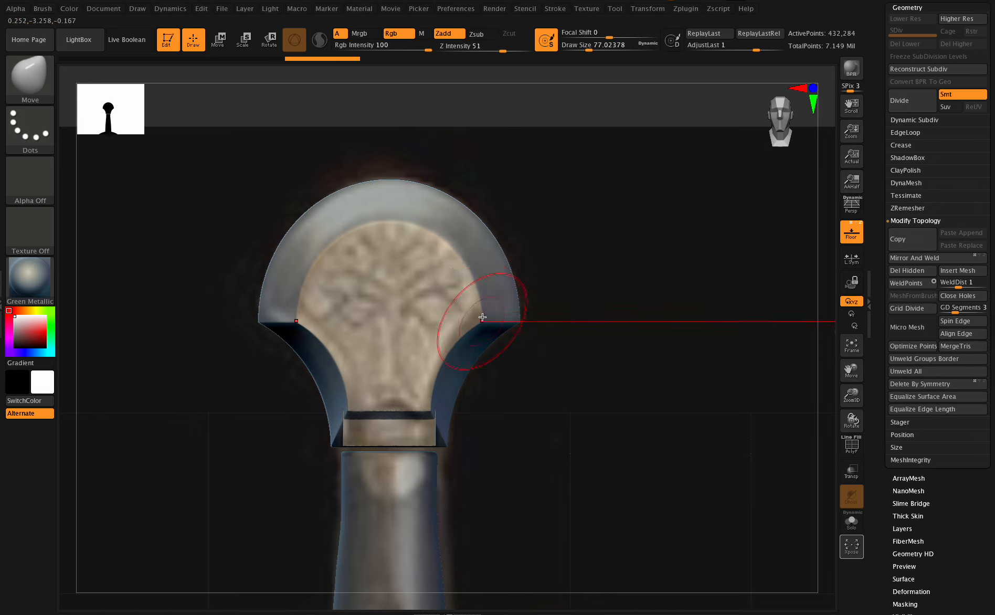
drag(589, 48, 592, 47)
shift+drag(862, 421, 833, 419)
ctrl+drag(717, 146, 513, 491)
shift+drag(837, 415, 764, 337)
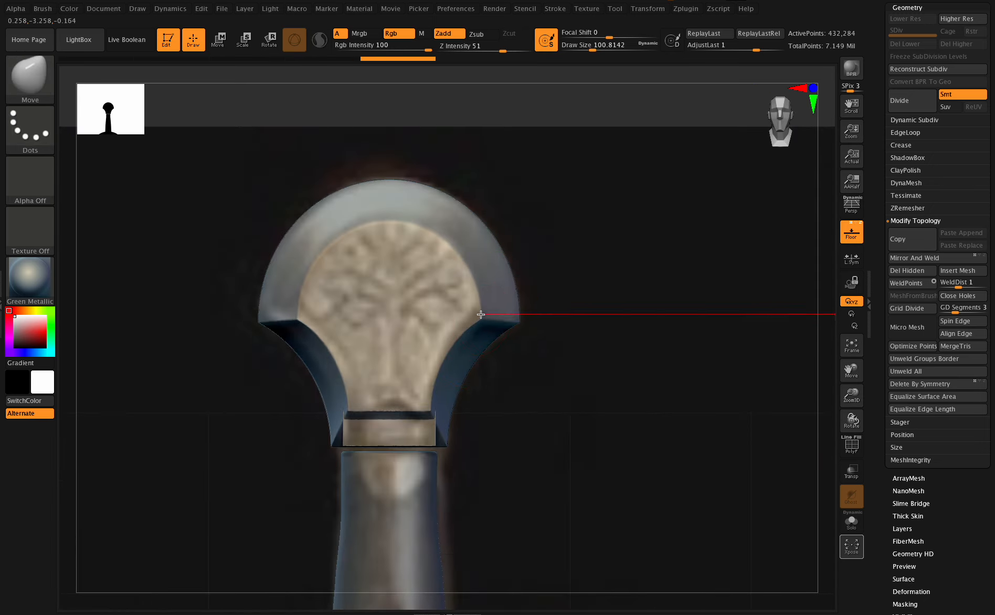
drag(479, 313, 478, 320)
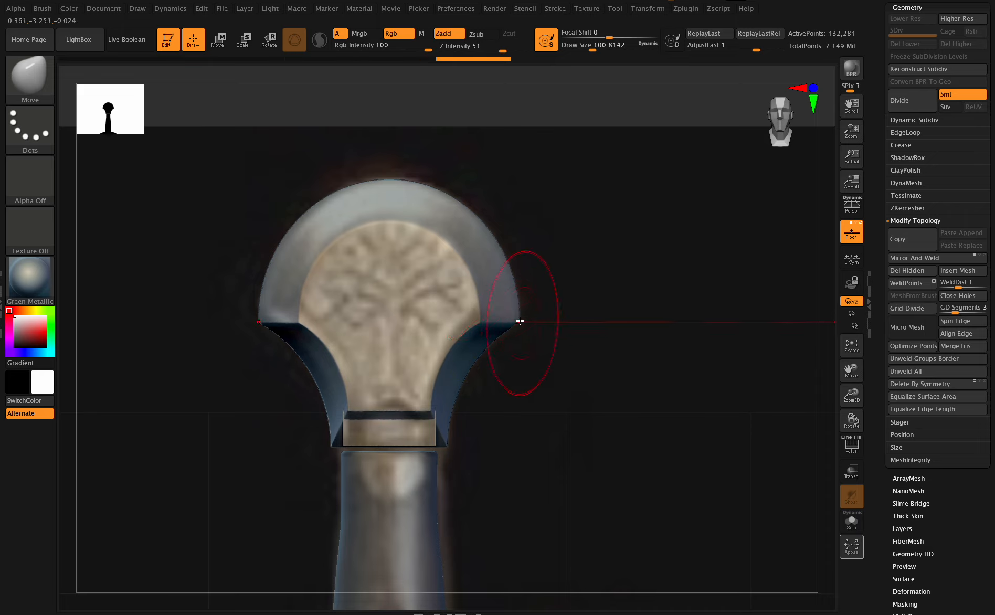
drag(520, 321, 481, 315)
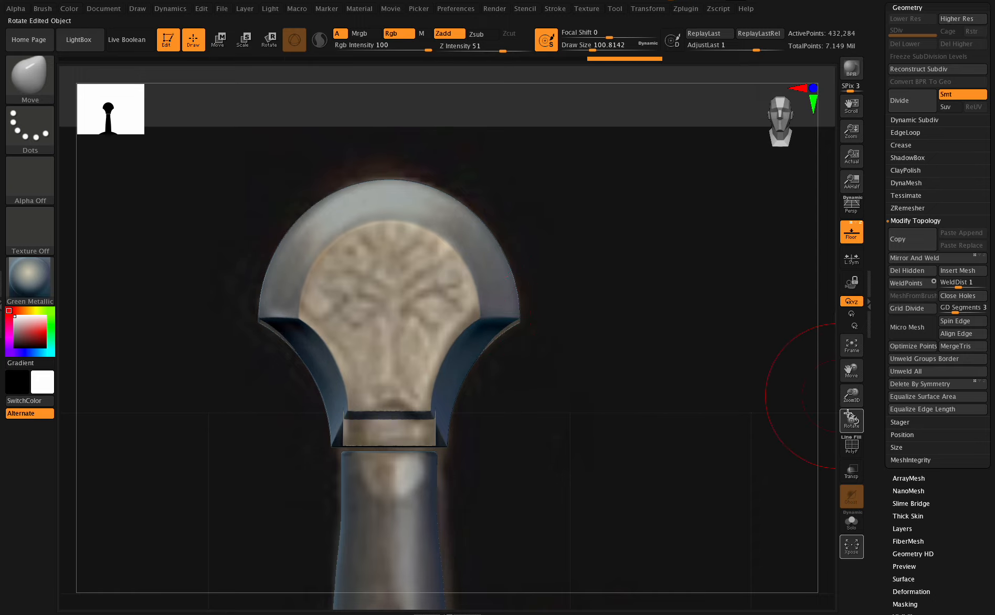
mouse_move(848, 413)
mouse_down()
mouse_move(824, 415)
mouse_move(834, 411)
mouse_up()
key(ctrl+z)
key(ctrl+z)
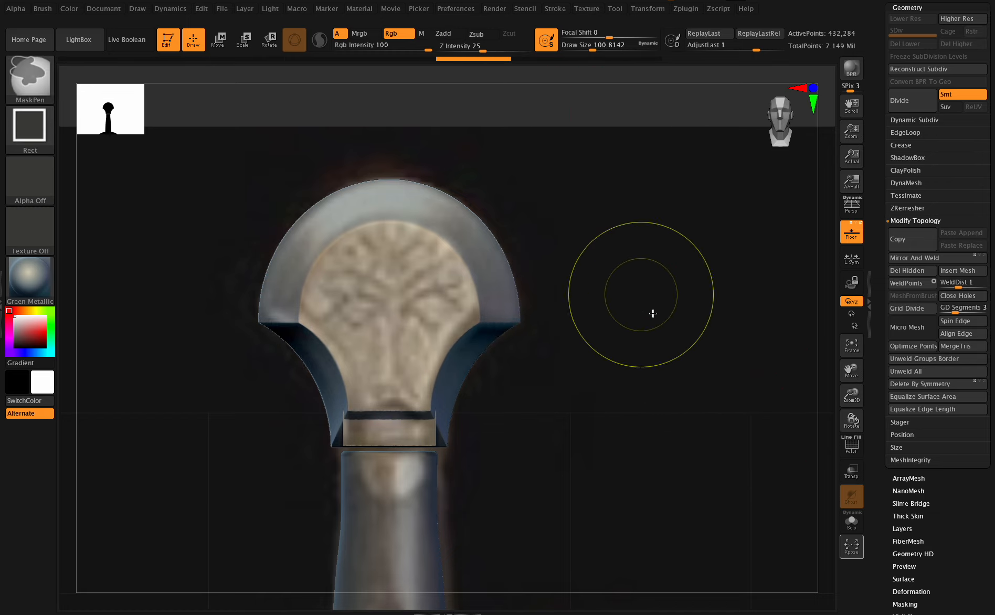
Increase the draw size to about 116 and raise the pommel's outer side tips slightly with the Move brush.
drag(593, 46, 595, 46)
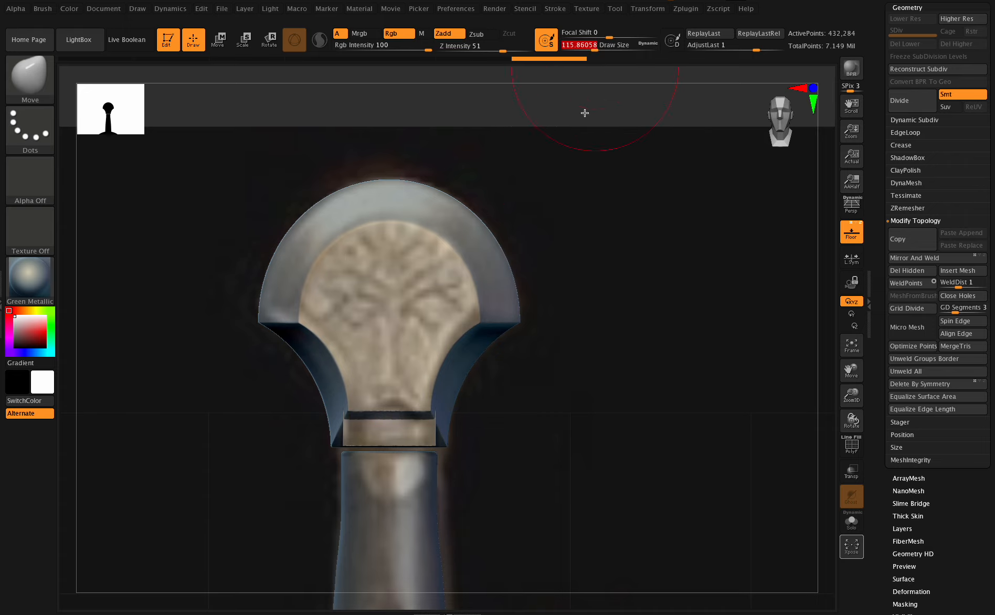
drag(518, 322, 519, 317)
Hide the rear part of the pommel as seen from the side and delete the hidden geometry.
drag(854, 409, 808, 419)
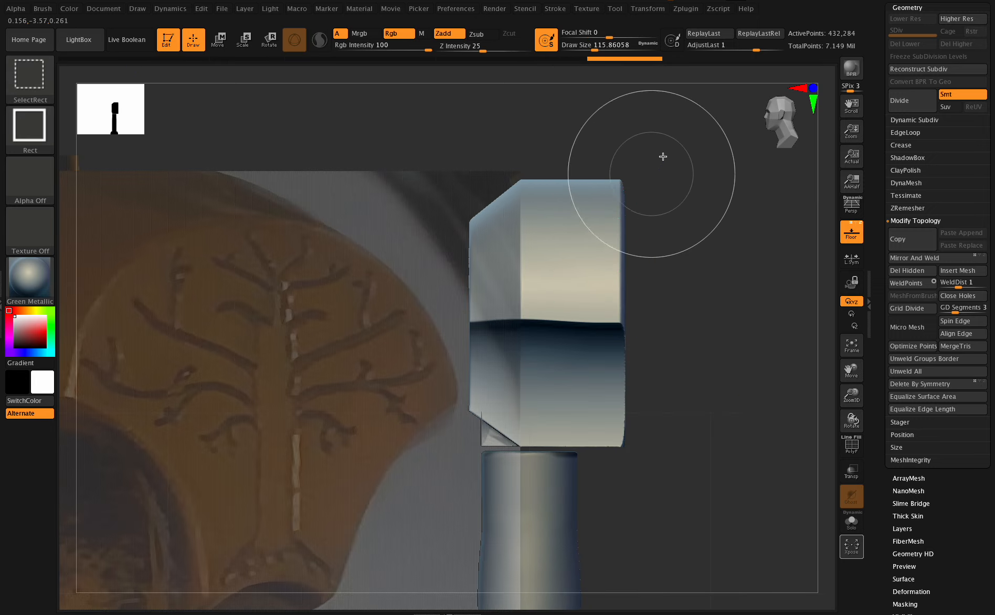
ctrl+alt+shift+drag(685, 139, 537, 500)
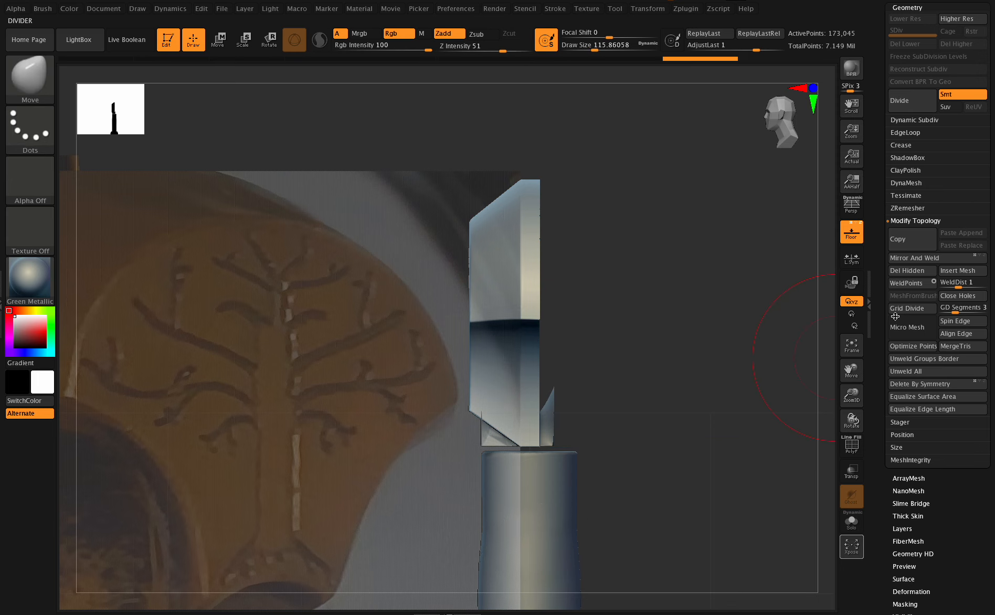
click(912, 270)
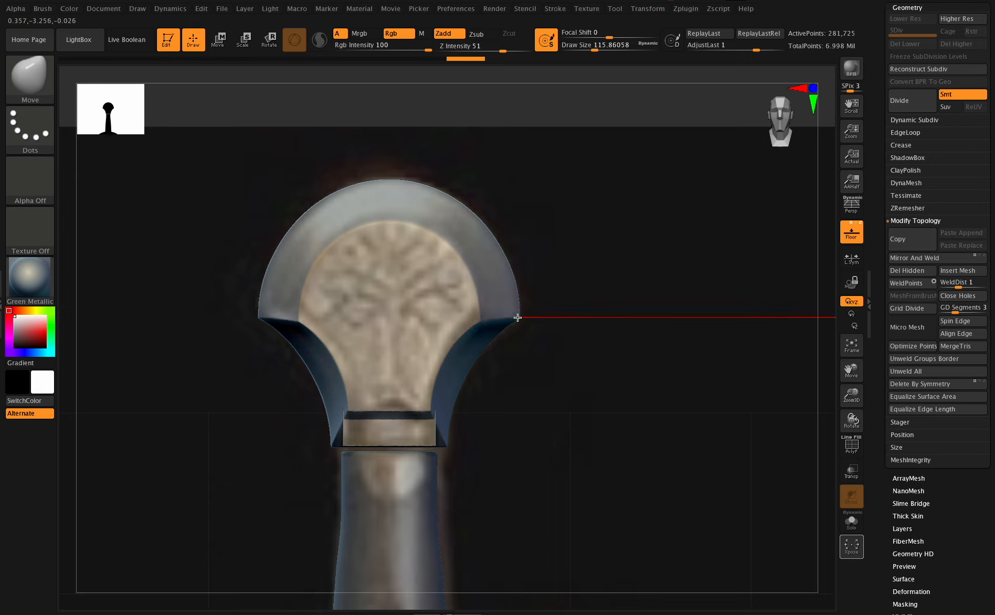
Reshape the pommel's side corners to the front reference with the Move brush, reducing the draw size to about 59 for the outer tips.
mouse_move(518, 318)
mouse_down()
mouse_move(479, 316)
mouse_move(473, 305)
mouse_up()
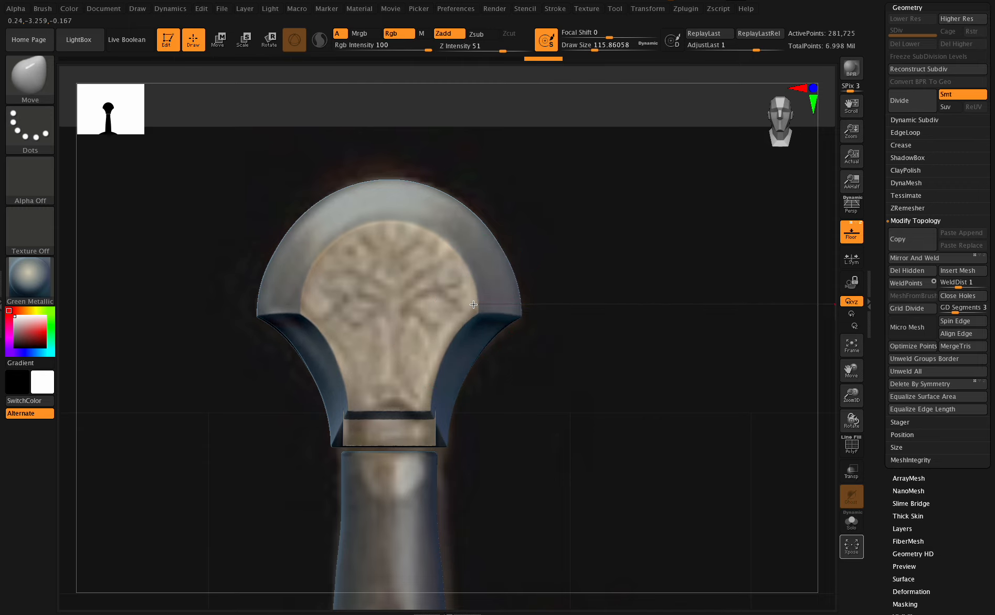
drag(851, 420, 821, 414)
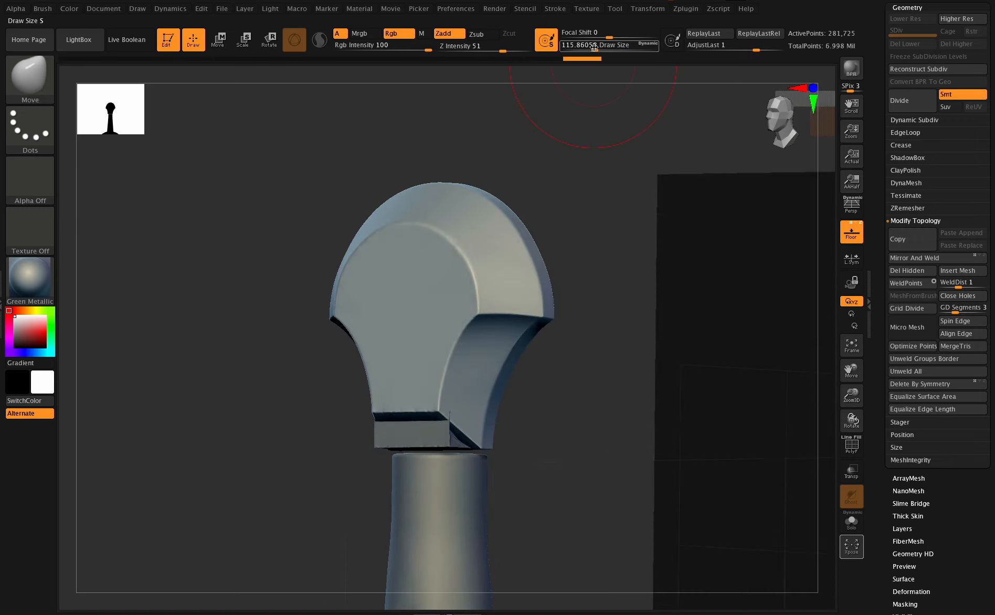
drag(590, 46, 585, 47)
drag(850, 419, 855, 426)
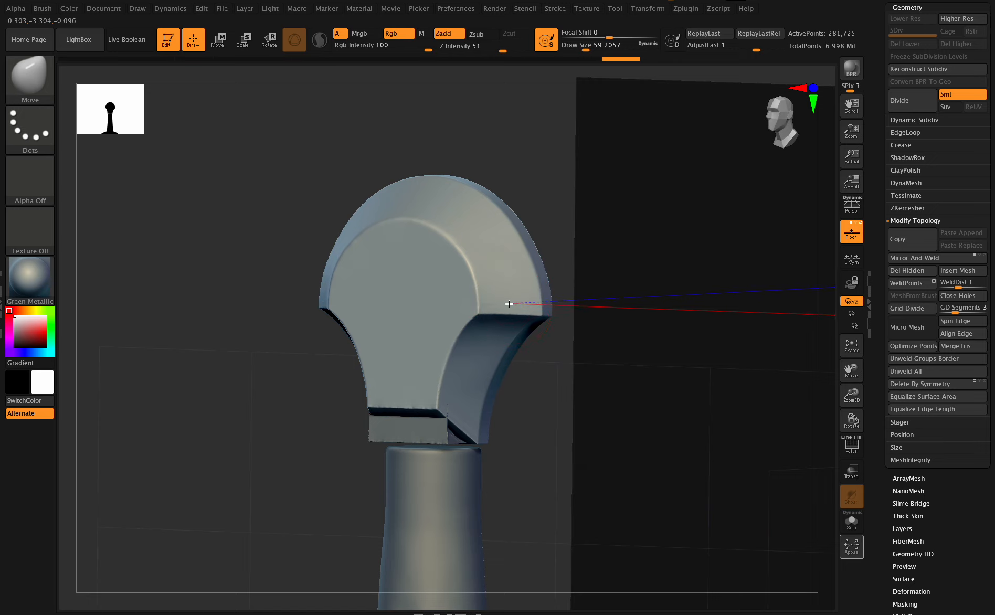
drag(847, 417, 860, 399)
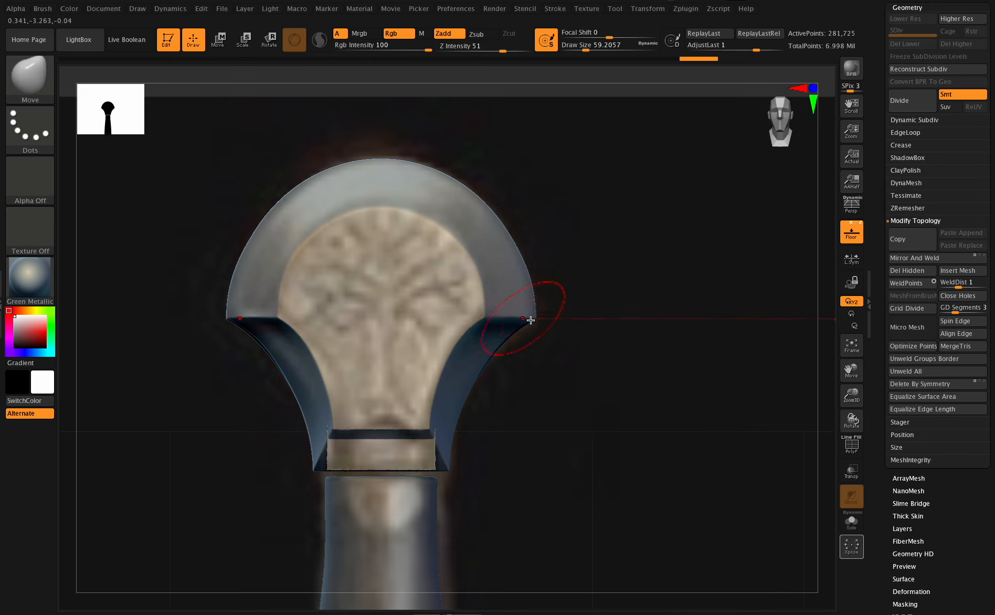
drag(535, 315, 535, 316)
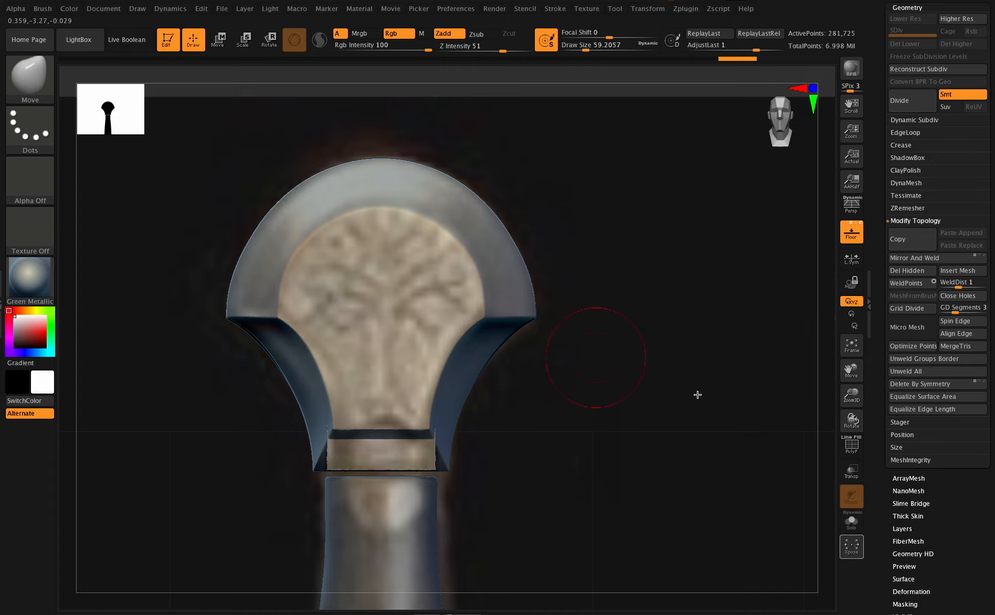
mouse_move(843, 425)
mouse_down()
mouse_move(899, 373)
mouse_move(839, 364)
mouse_move(836, 415)
mouse_up()
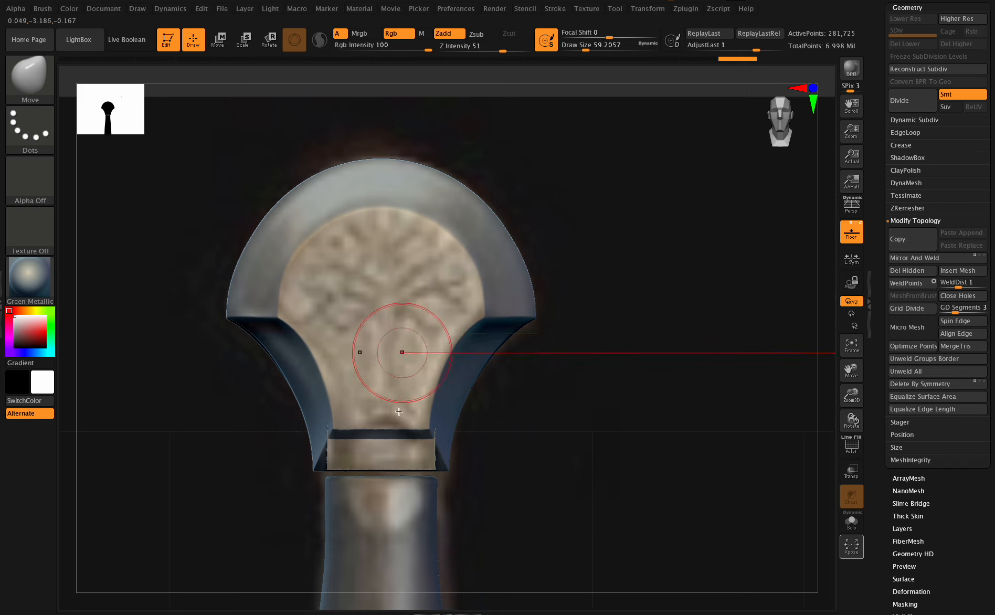
Append a Cylinder3D subtool and move it up over the sword's handle.
scroll(991, 135, up, 10)
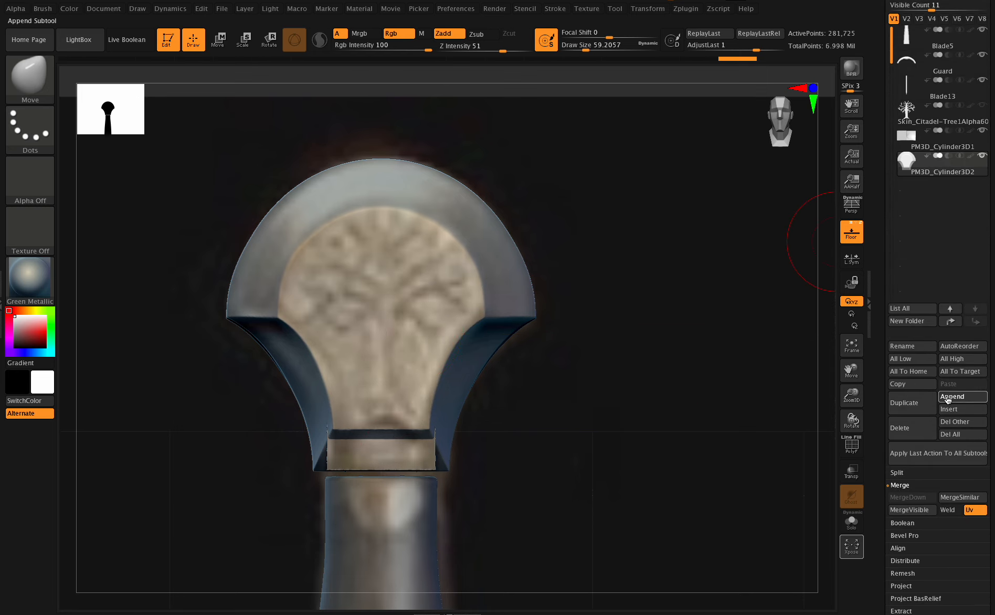
click(947, 400)
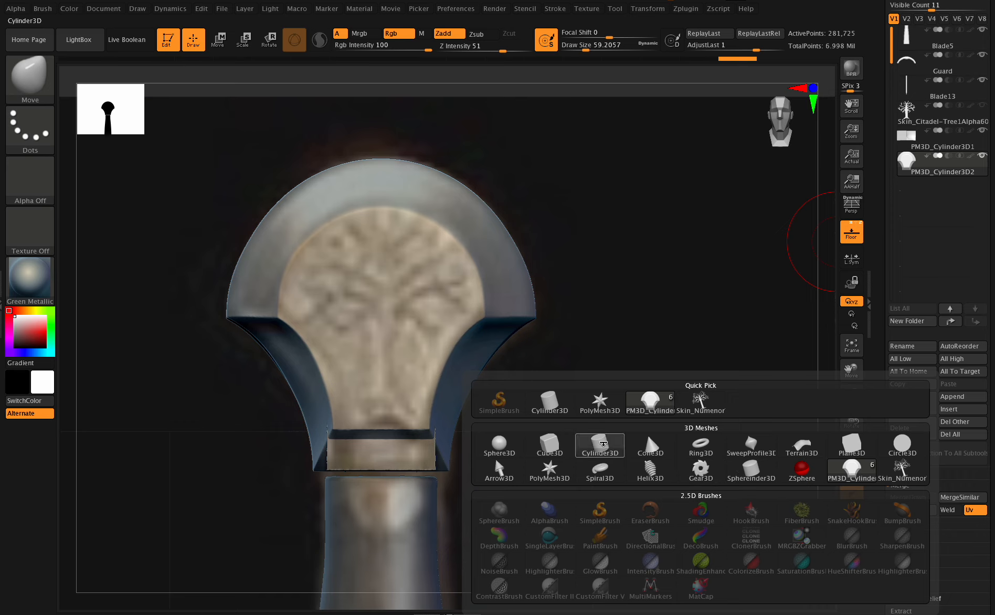
click(602, 444)
drag(850, 397, 788, 390)
drag(850, 371, 820, 278)
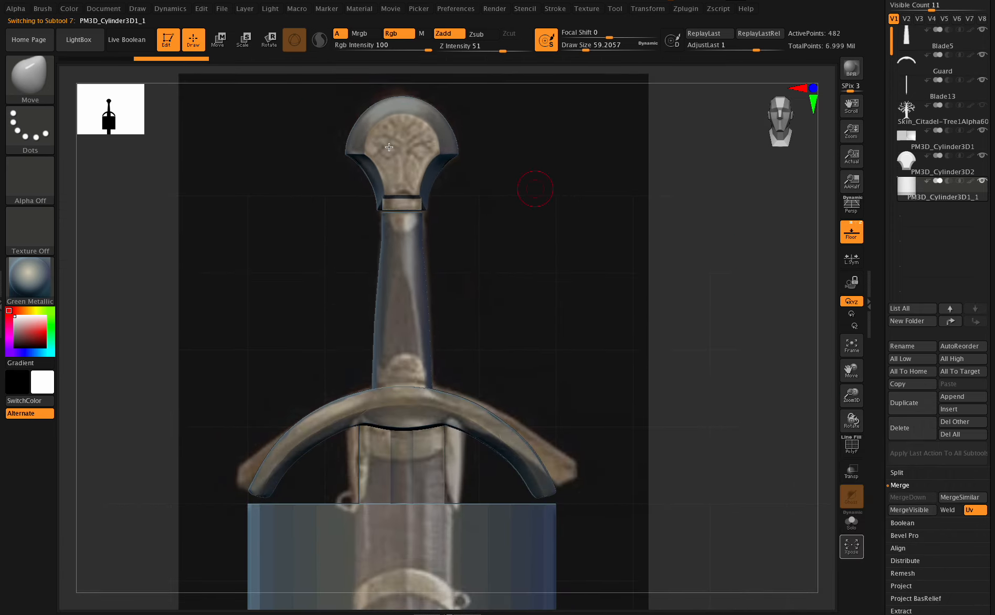
click(220, 41)
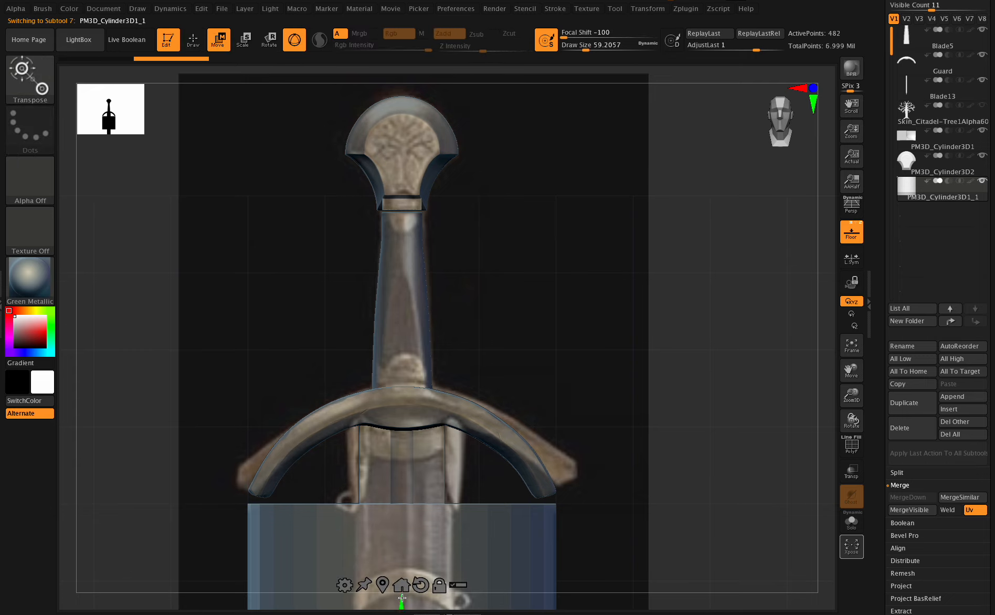
drag(402, 598, 402, 244)
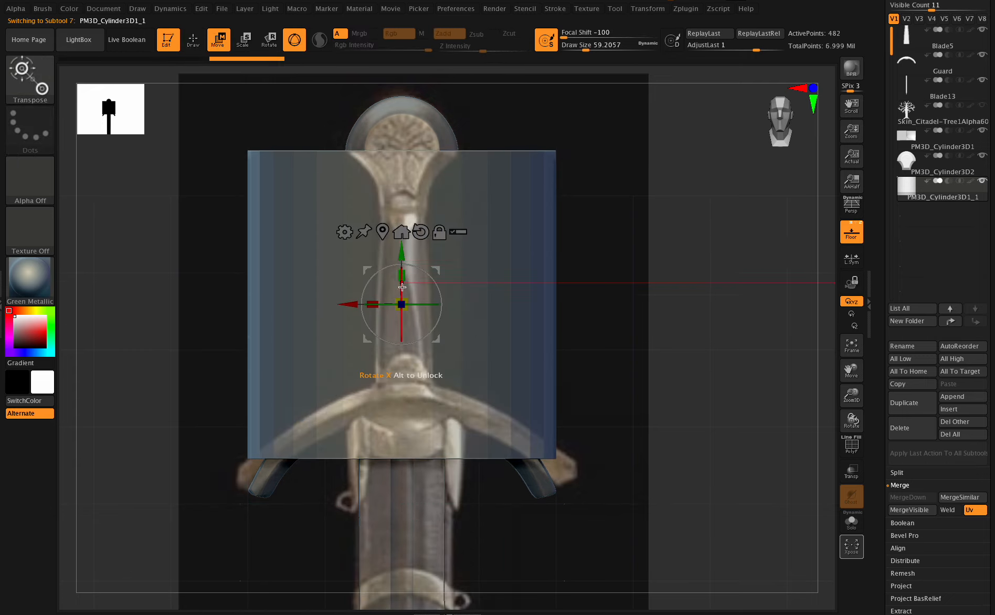
Rotate the cylinder about X so its flat cap faces front, scale it down and raise it to the pommel's base.
drag(402, 287, 408, 353)
drag(408, 299, 265, 370)
drag(853, 395, 868, 467)
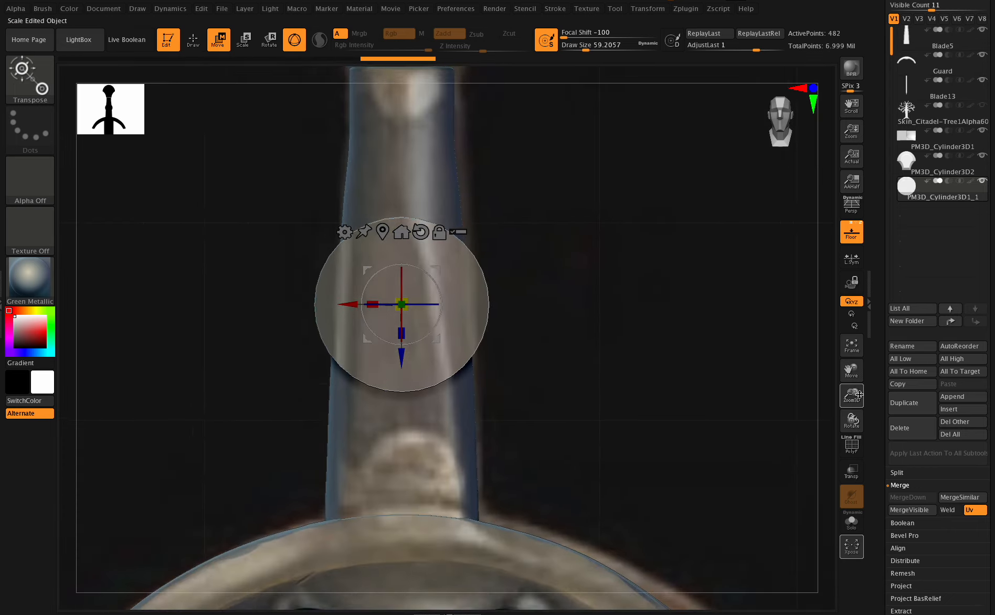
drag(853, 371, 864, 468)
drag(416, 530, 416, 321)
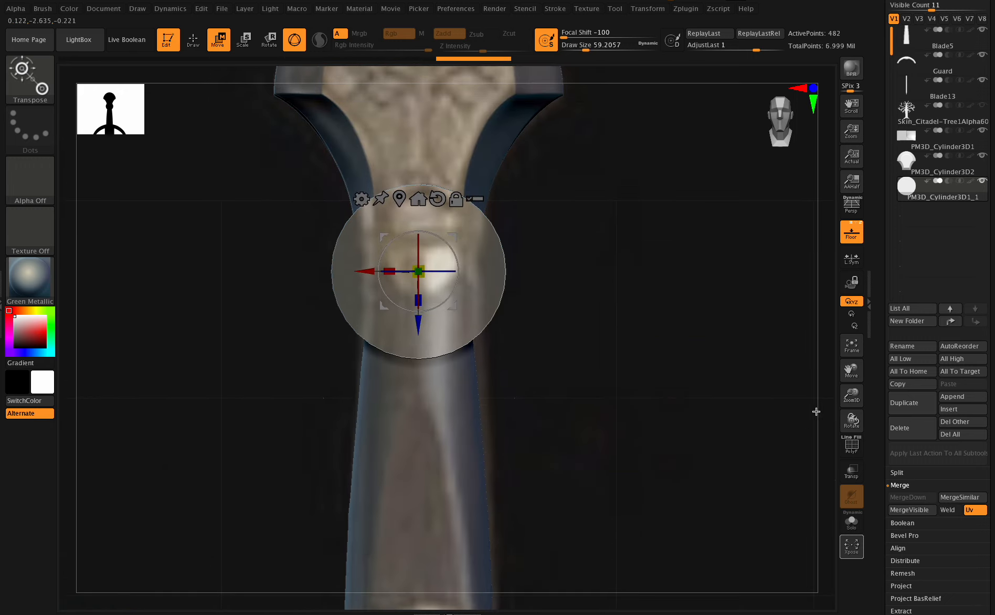
Scale the cylinder down further toward the round detail below the pommel and nudge it slightly upward.
drag(849, 375, 823, 422)
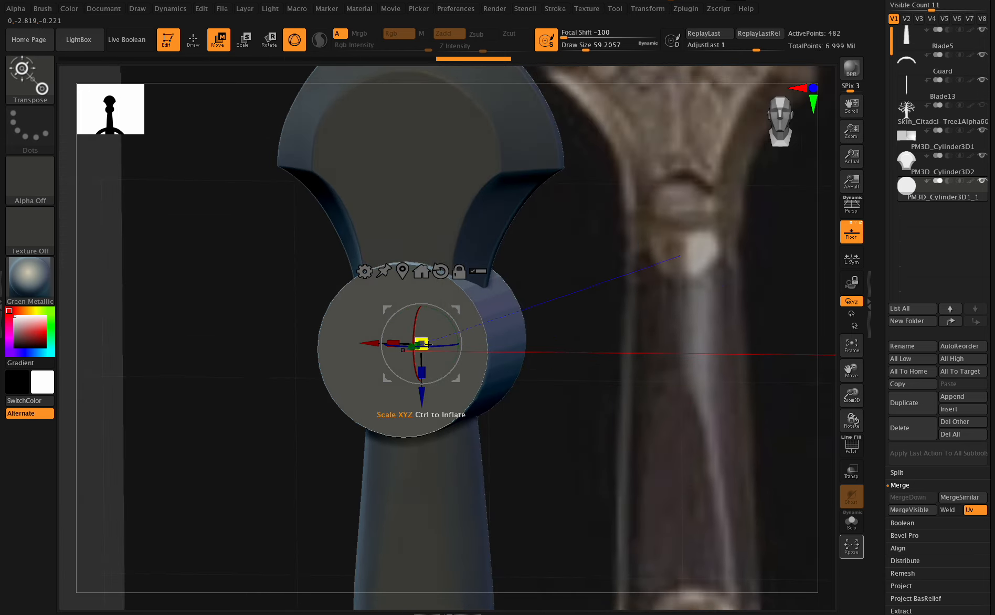
drag(428, 344, 478, 365)
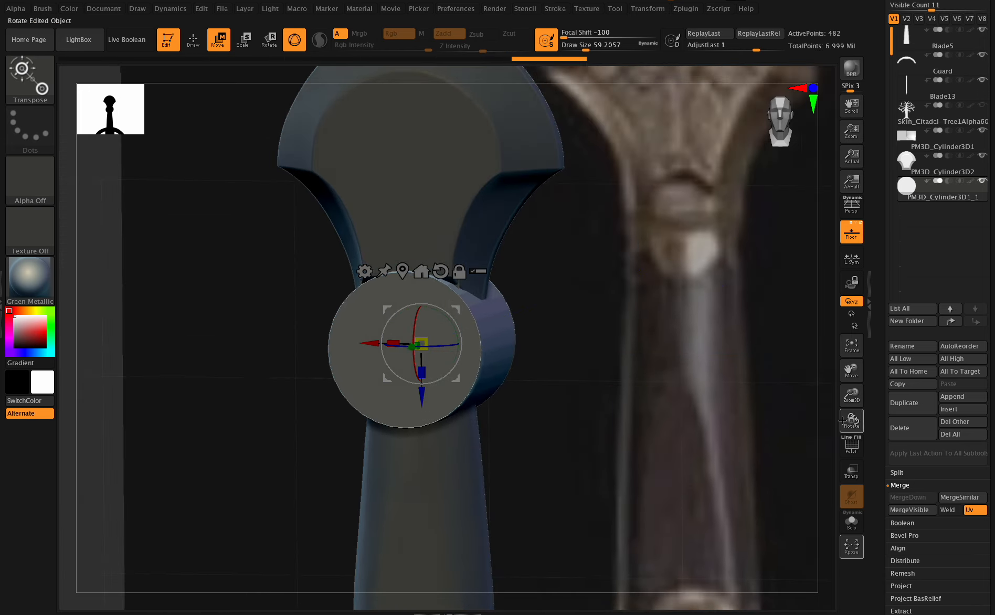
drag(842, 420, 853, 412)
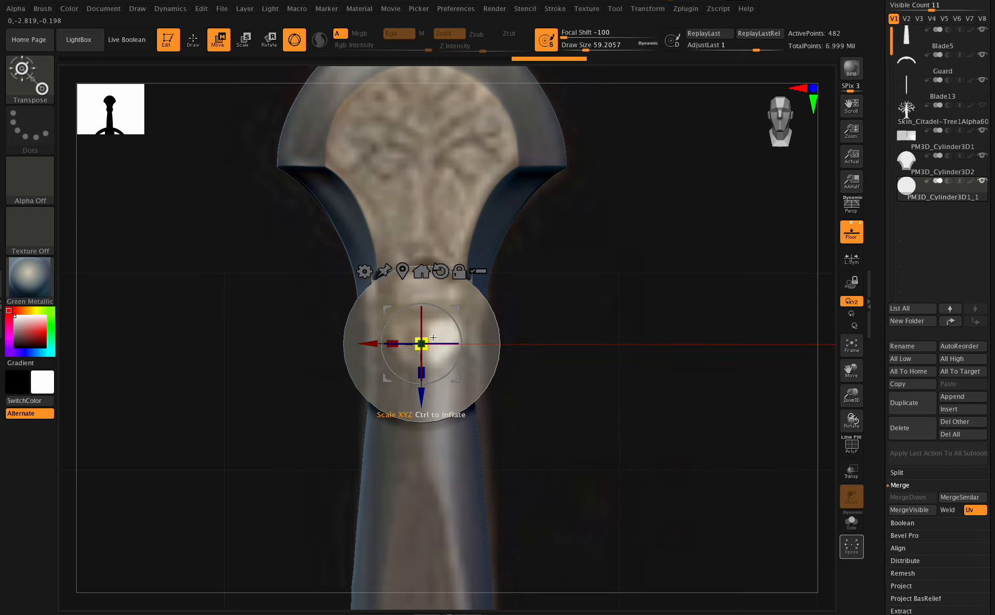
drag(430, 334, 421, 343)
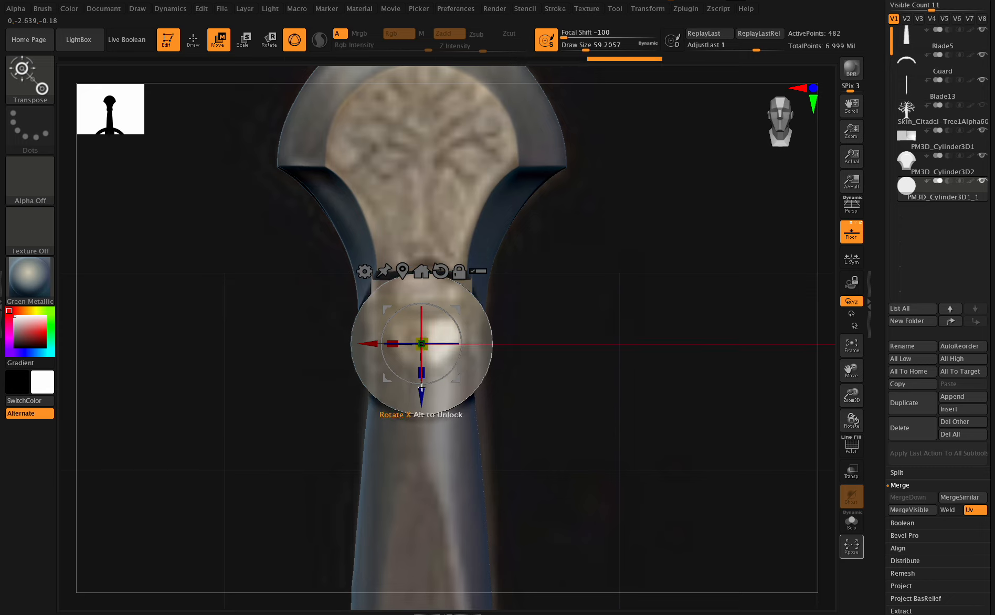
mouse_move(421, 390)
mouse_down()
mouse_move(420, 371)
mouse_move(420, 402)
mouse_move(419, 375)
mouse_up()
Move the cylinder forward by about 0.31 to the front of the handle and check its position from front and side.
drag(851, 420, 472, 371)
drag(347, 406, 350, 404)
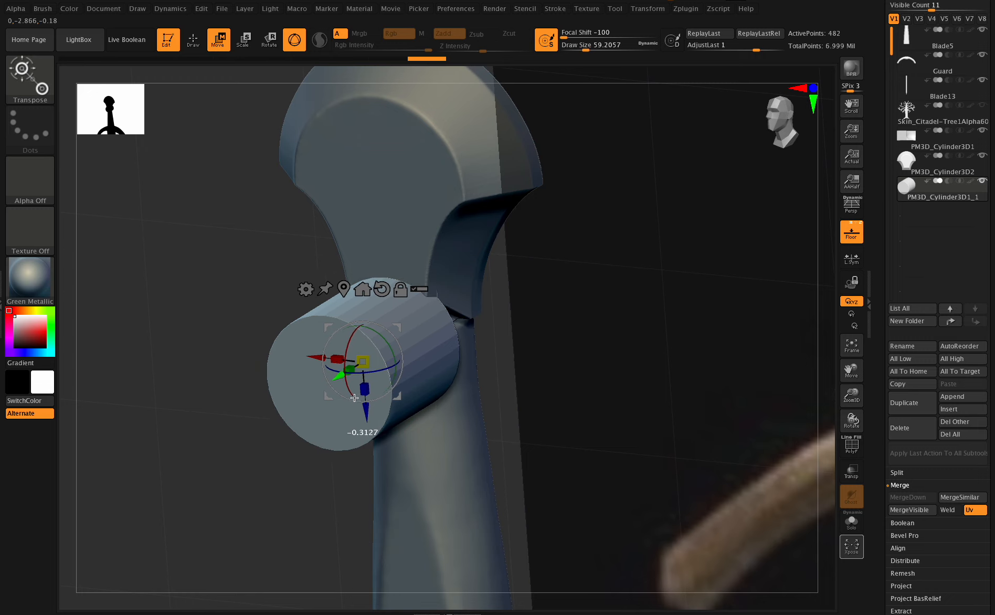
shift+drag(852, 420, 769, 370)
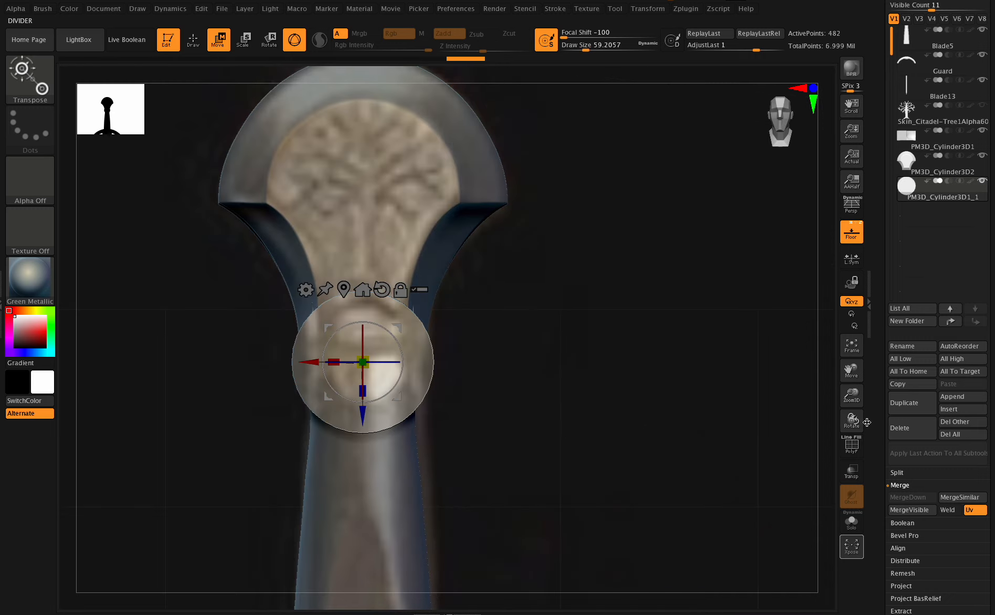
mouse_move(831, 414)
shift+mouse_down()
mouse_move(840, 418)
mouse_move(837, 401)
shift+mouse_up()
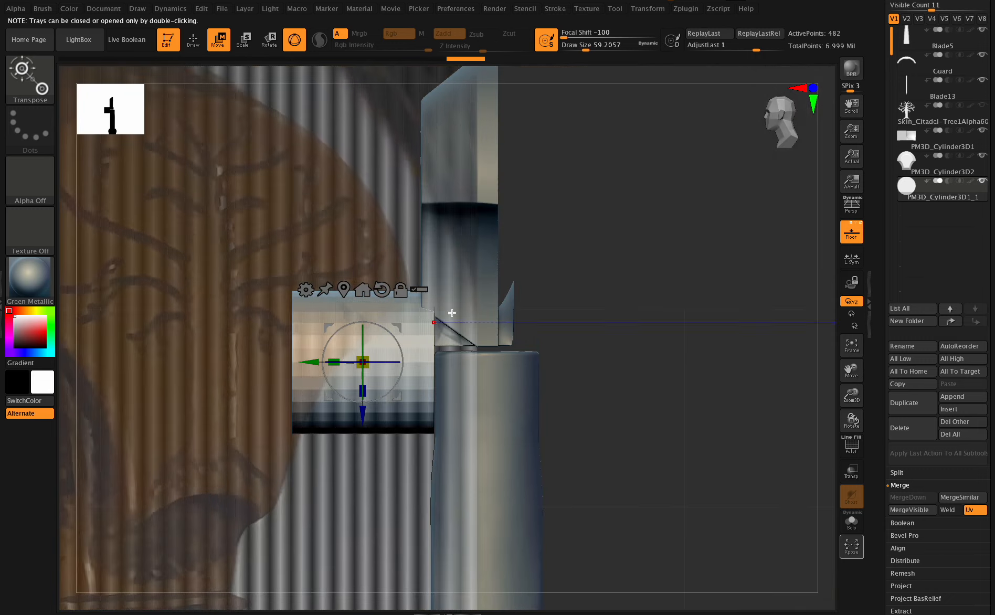
Subdivide the cylinder to level 5 and convert it with DynaMesh at resolution 320 without freezing its subdivision levels.
drag(312, 362, 313, 362)
drag(854, 418, 951, 385)
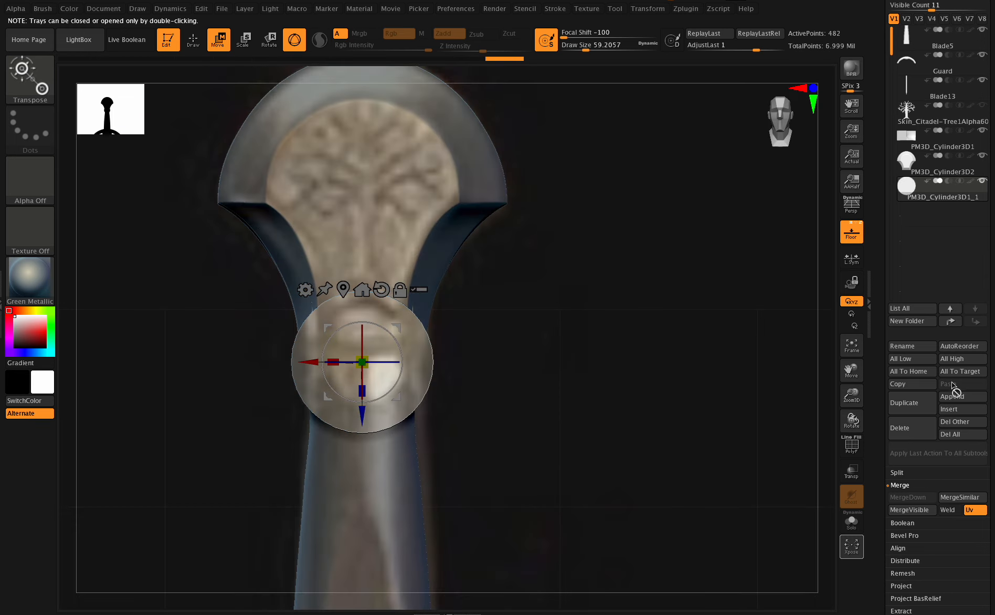
drag(992, 317, 980, 180)
click(910, 370)
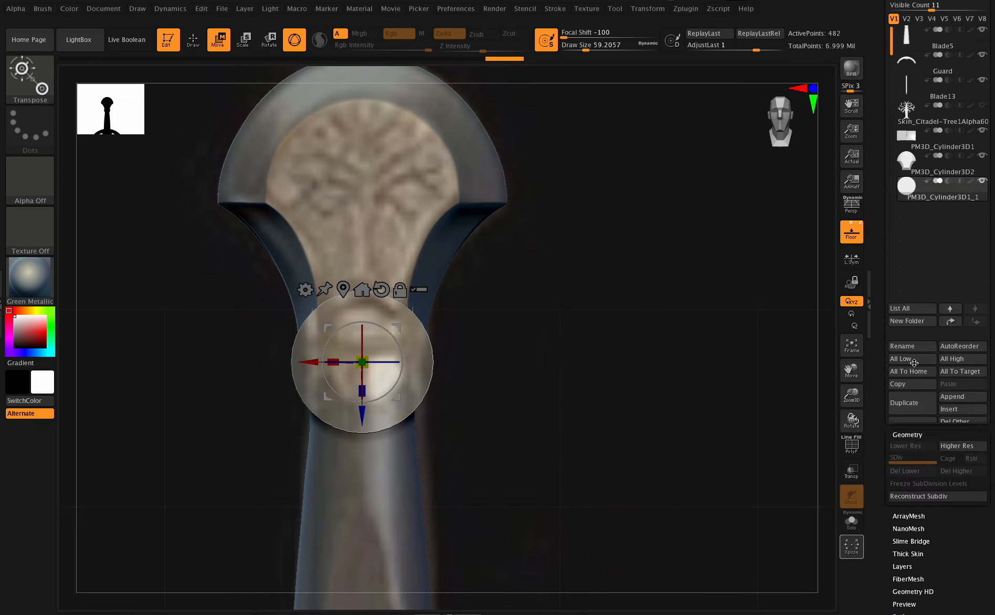
click(902, 102)
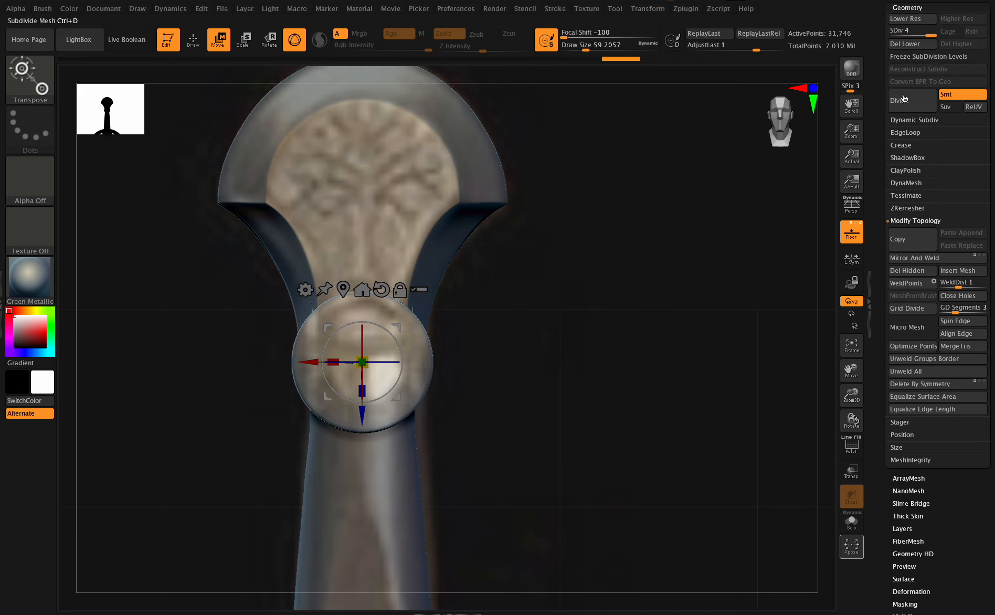
click(900, 183)
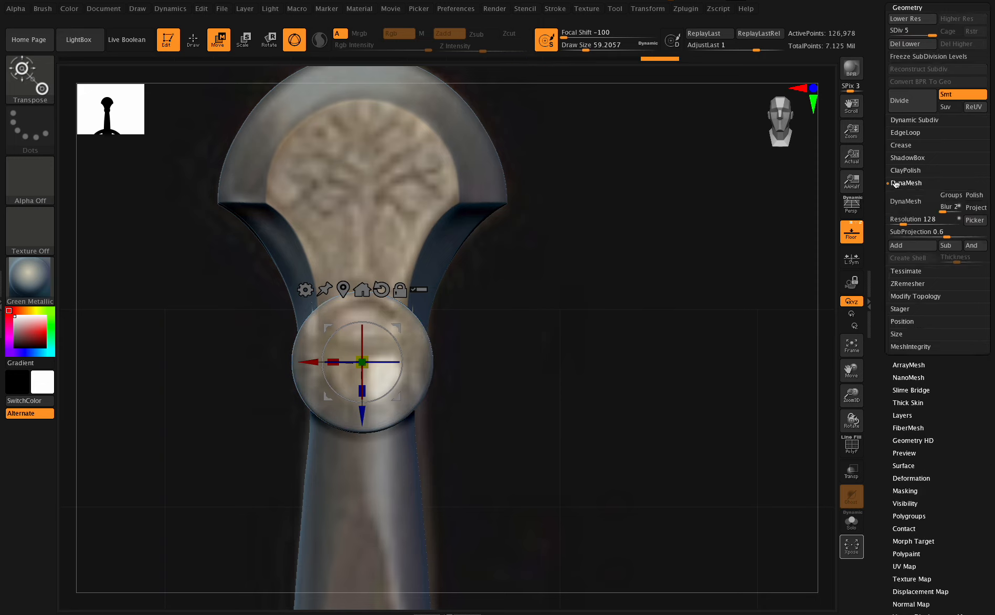
click(908, 210)
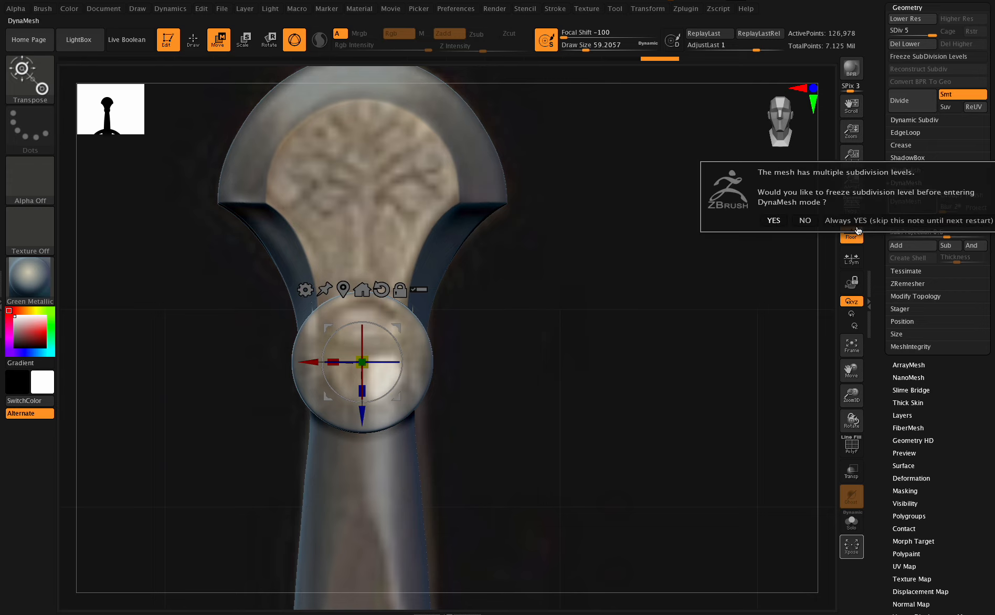
click(805, 220)
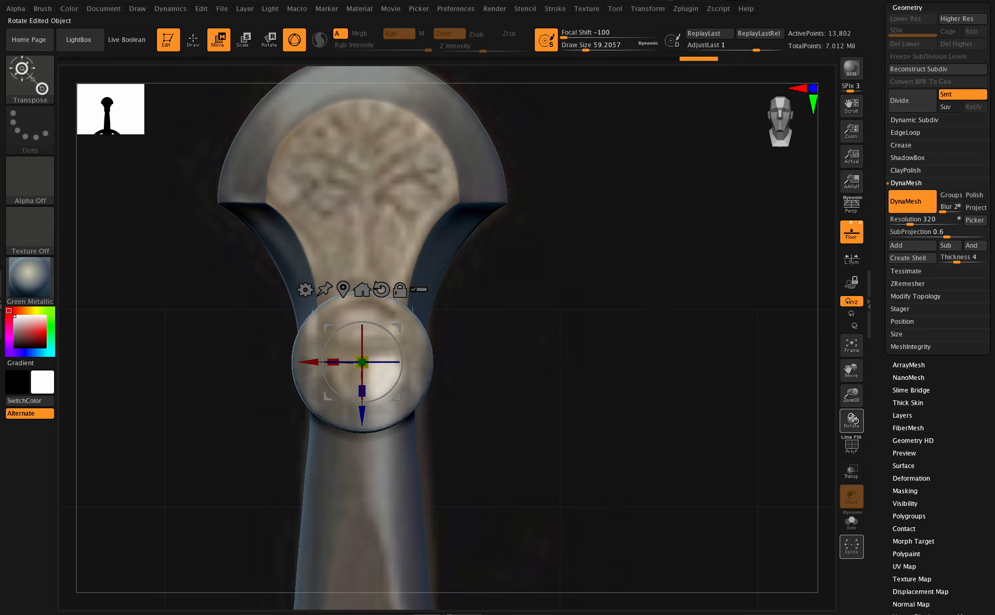
Trim off the cylinder's rounded rear edge in side view and shift the cylinder slightly back toward the handle.
drag(852, 419, 821, 417)
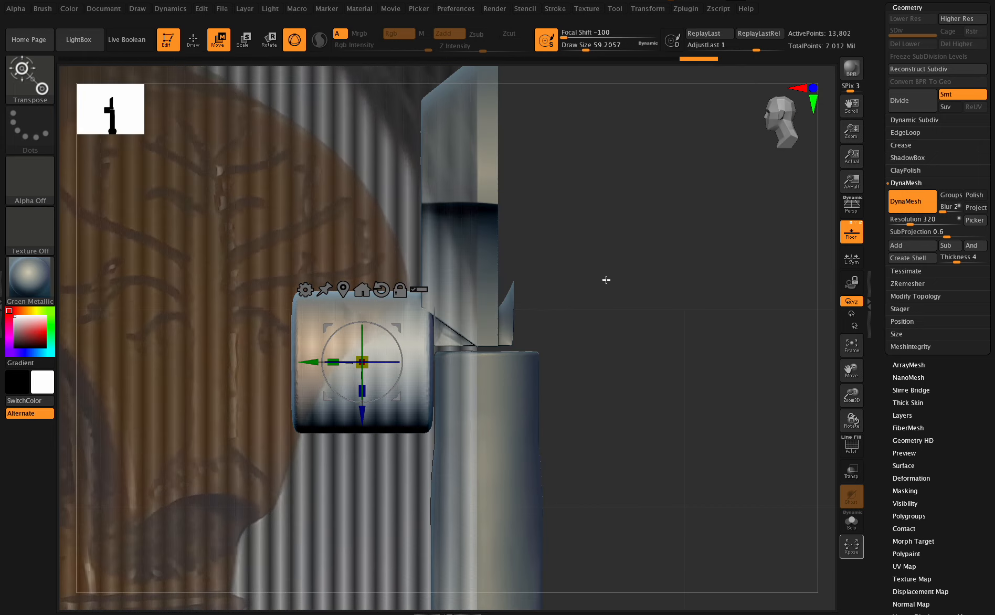
mouse_move(660, 191)
ctrl+shift+mouse_down()
mouse_move(628, 227)
mouse_move(481, 502)
mouse_move(427, 492)
ctrl+shift+mouse_up()
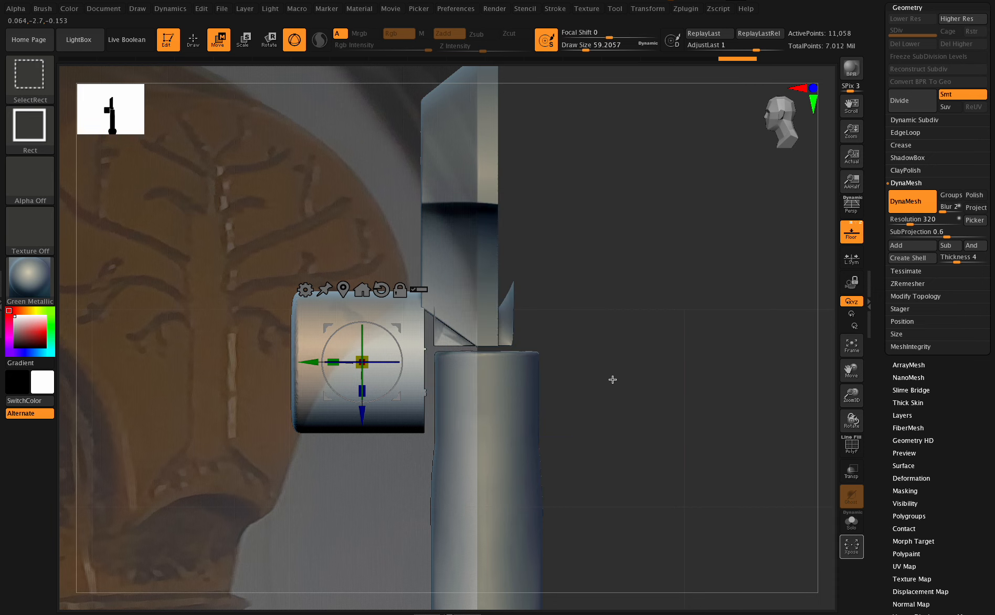
click(918, 297)
ctrl+shift+click(718, 257)
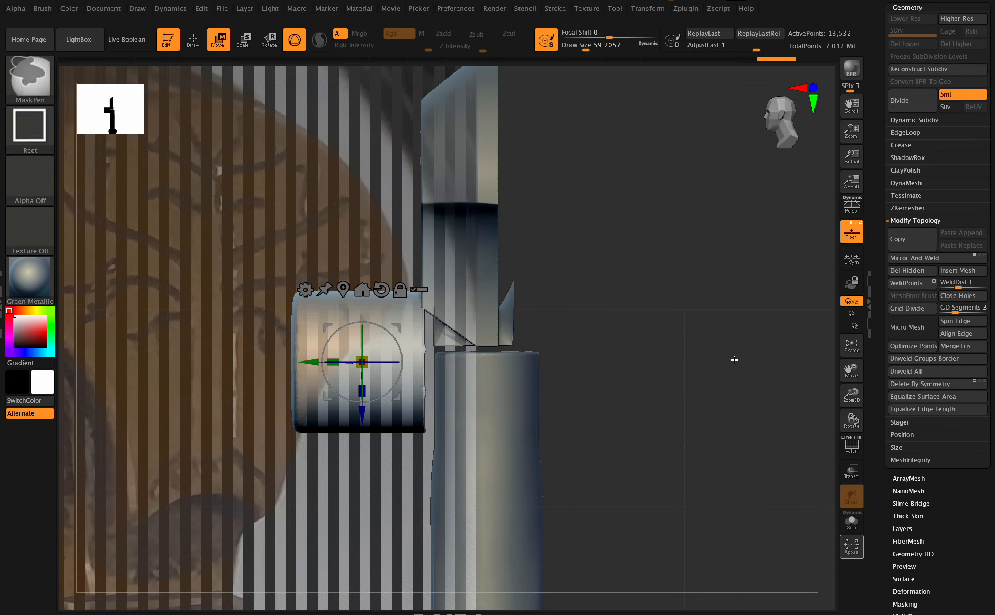
drag(310, 366, 320, 370)
drag(852, 422, 867, 332)
Try to cut the cylinder out of the pommel by setting it to subtract, merging the two subtools and applying DynaMesh.
scroll(904, 134, up, 5)
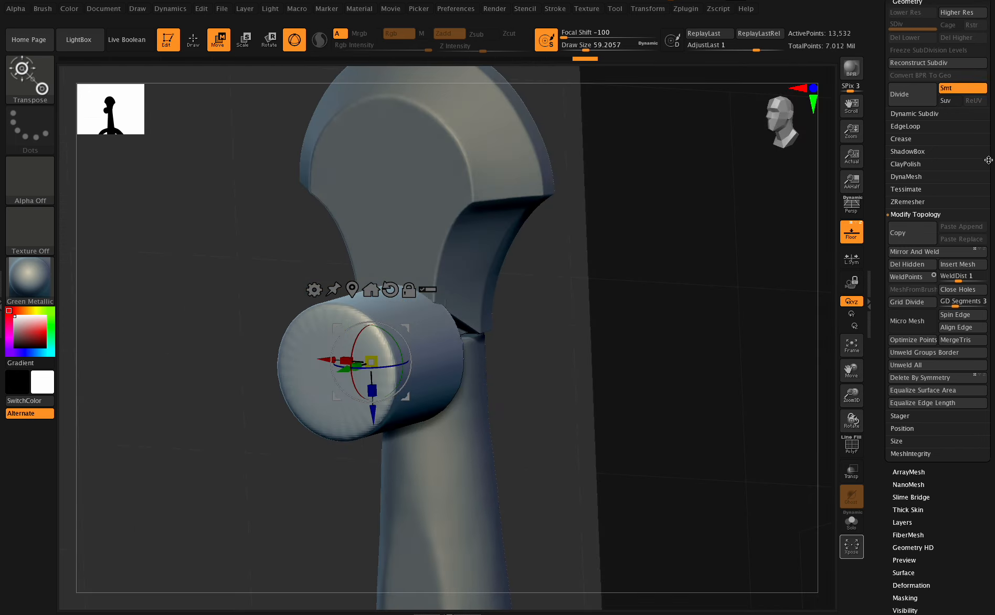
click(904, 134)
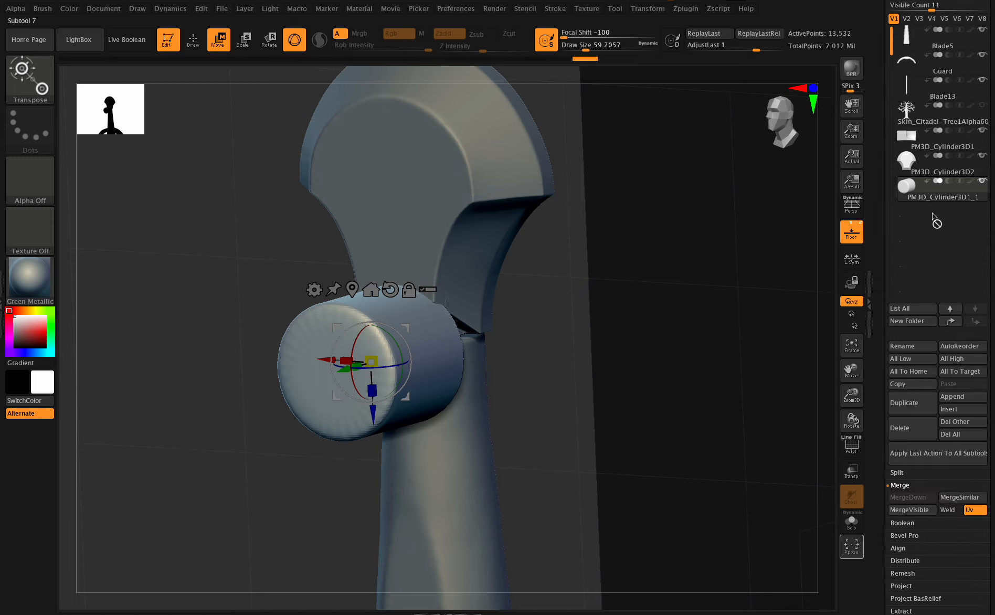
click(952, 194)
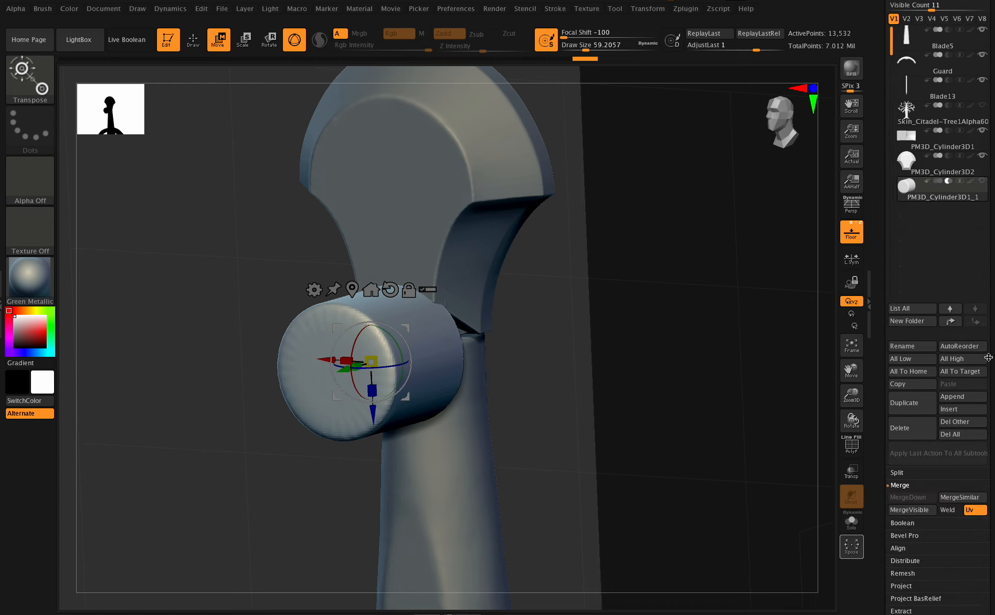
scroll(914, 520, down, 5)
click(909, 581)
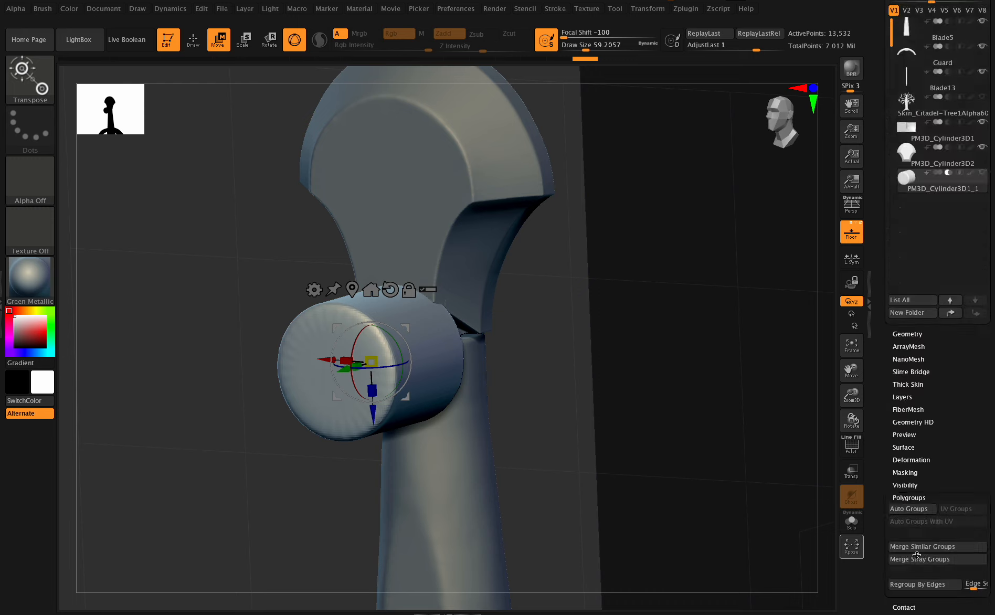
scroll(909, 207, up, 5)
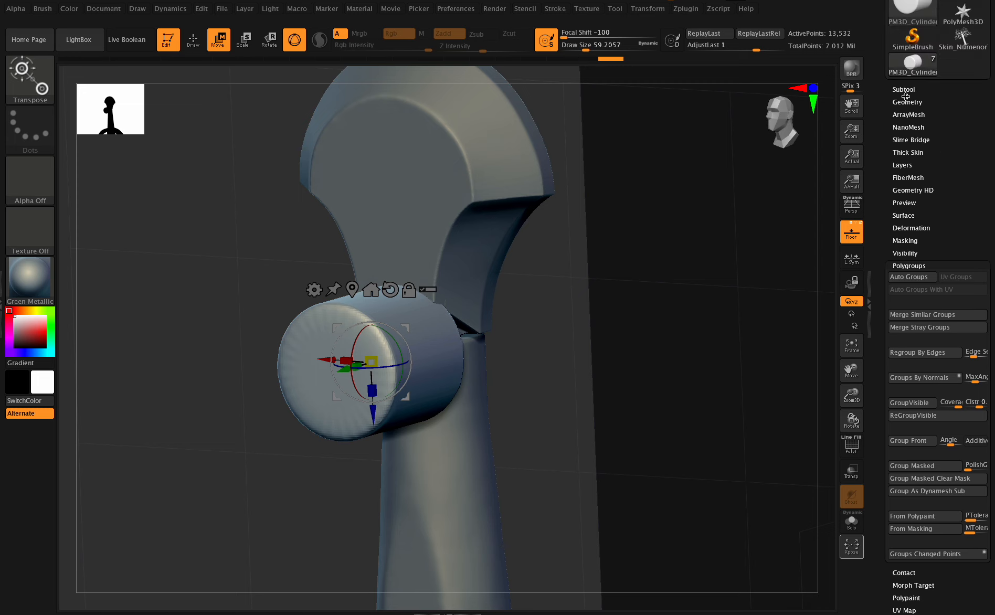
click(922, 164)
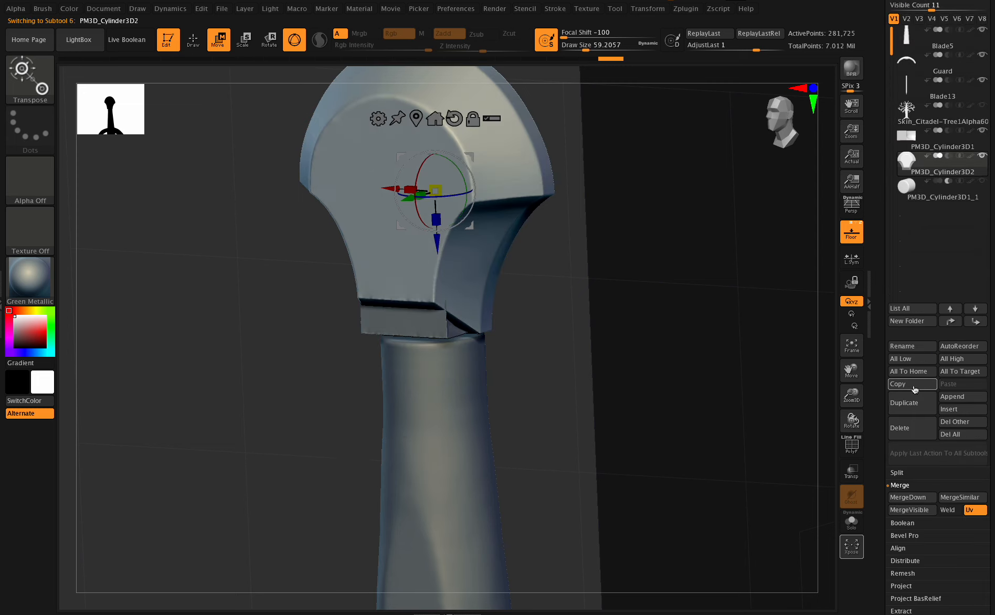
click(905, 496)
key(ctrl)
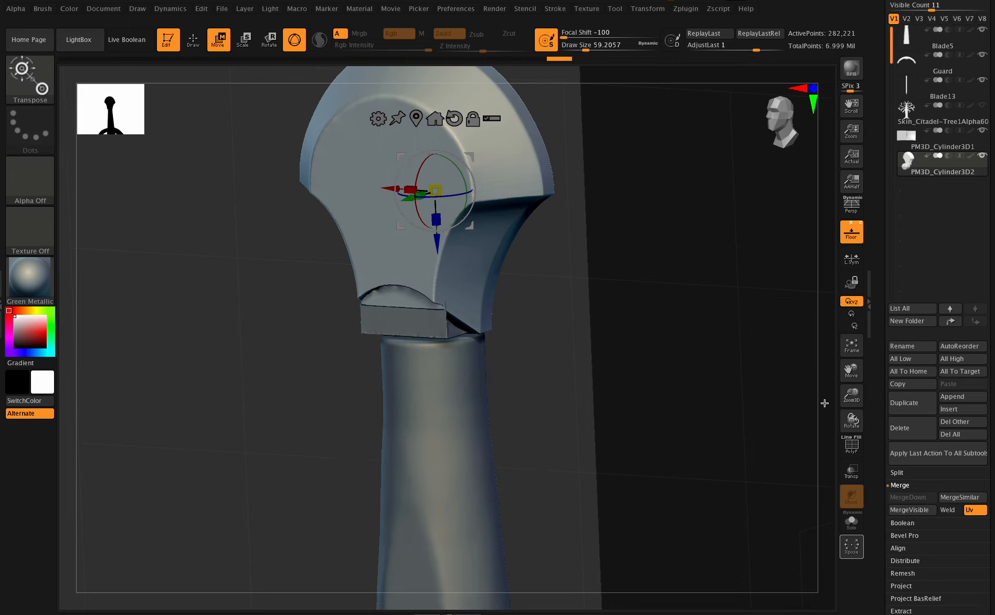
Undo the subtraction and split the merged pommel and cylinder back into separate subtools.
drag(855, 419, 853, 399)
key(ctrl+z)
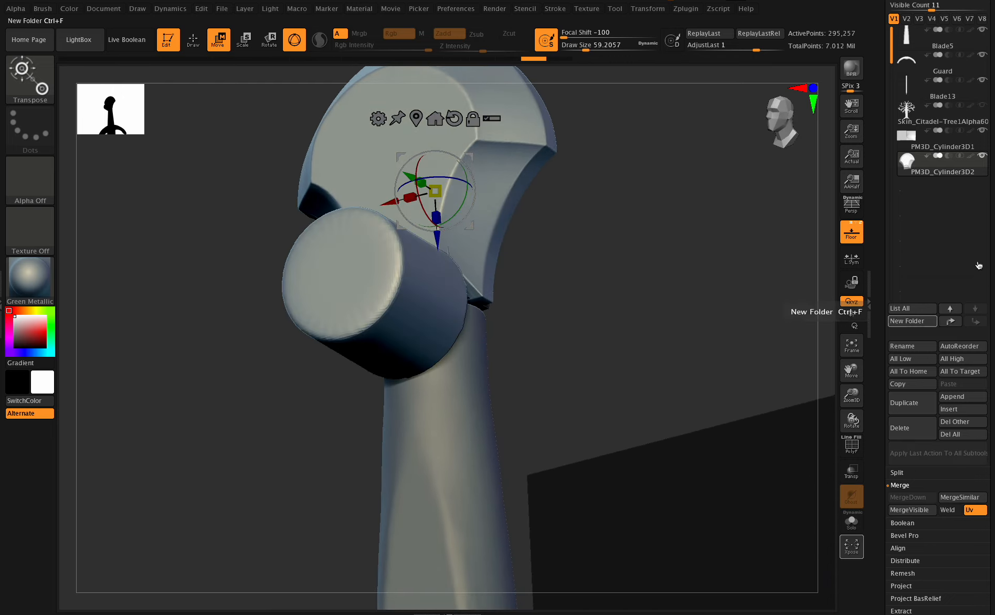
click(912, 472)
click(905, 510)
drag(839, 430, 840, 405)
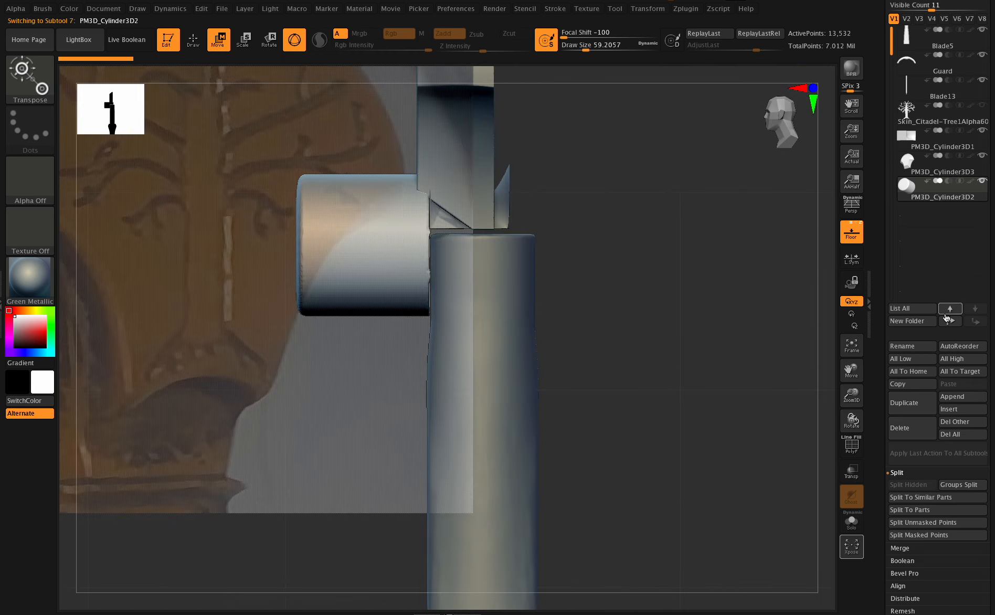
Hide and delete the cylinder's rear end in side view, and set the DynaMesh resolution to 2480.
scroll(918, 517, down, 5)
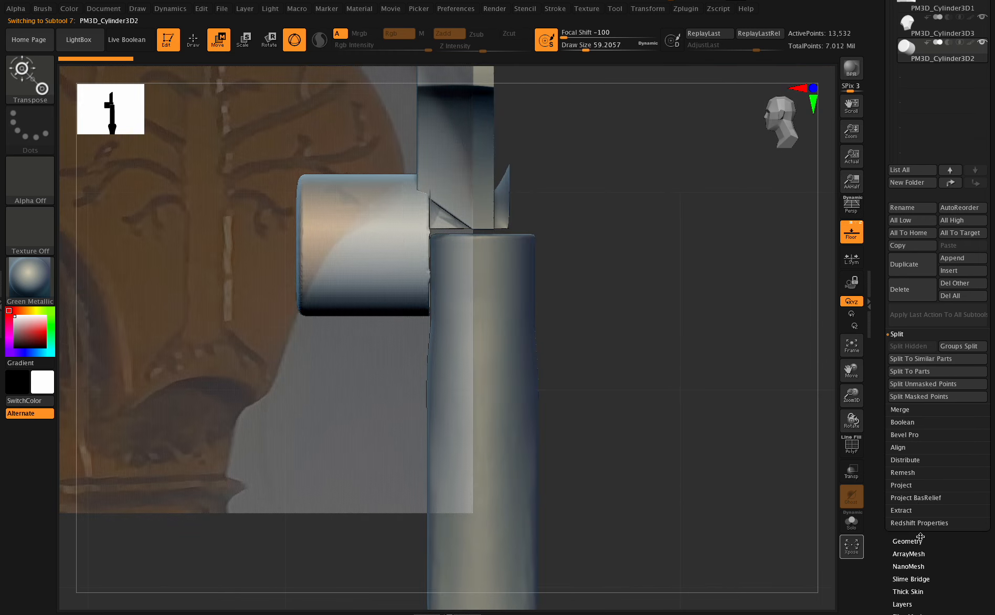
click(919, 539)
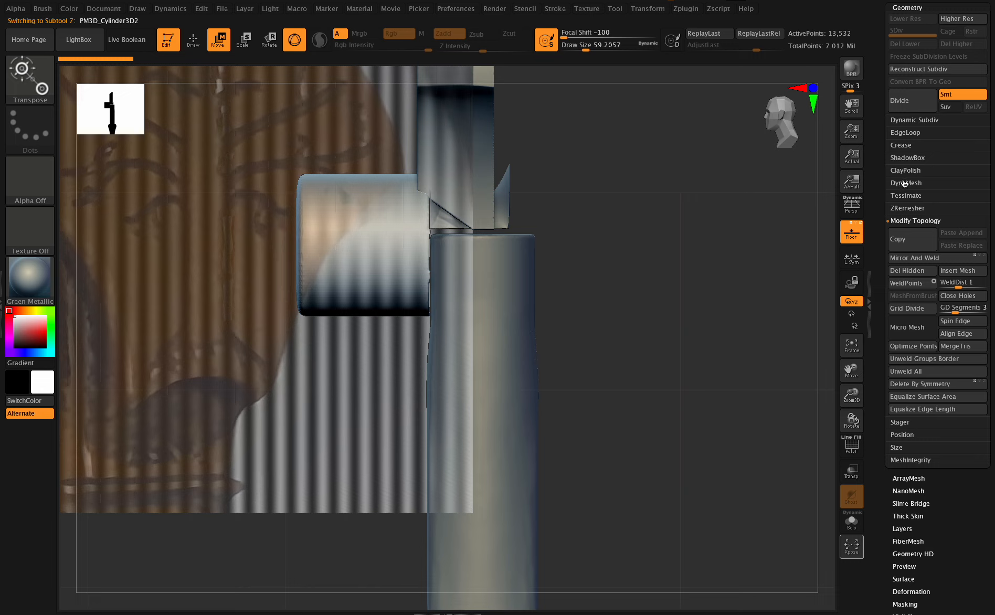
key(ctrl+shift)
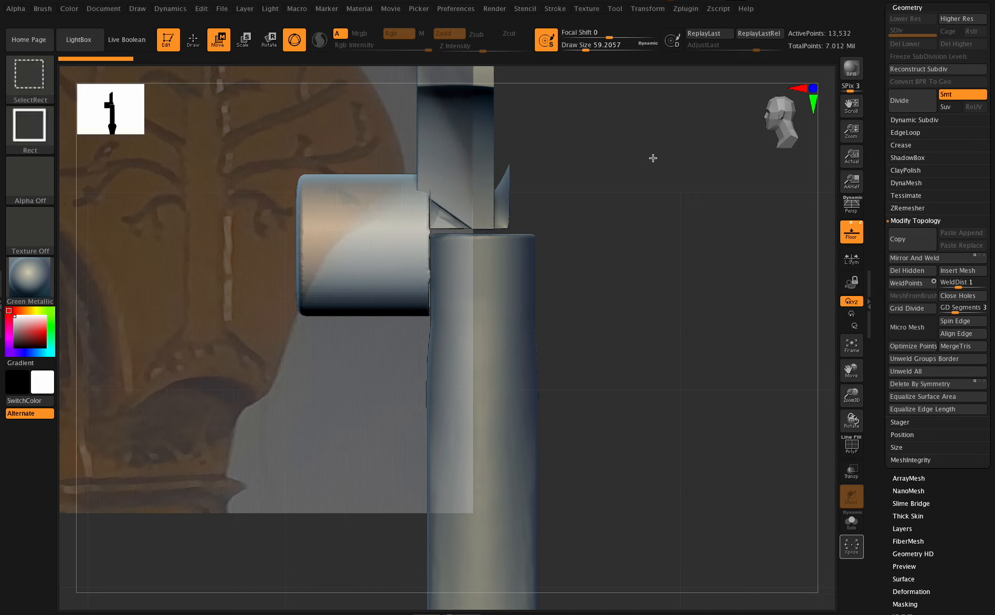
ctrl+shift+drag(527, 295, 422, 418)
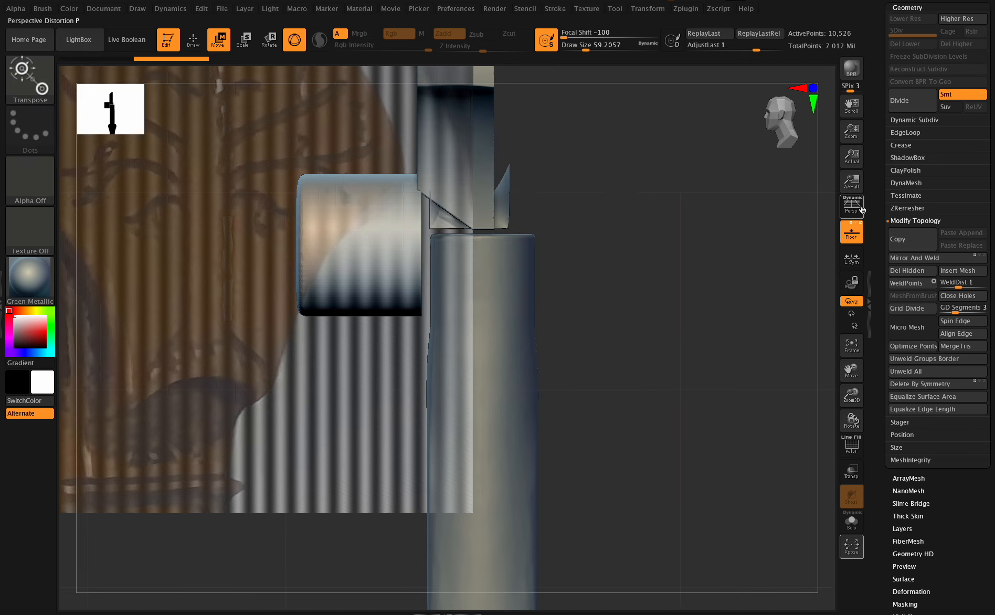
click(900, 183)
drag(925, 223, 942, 223)
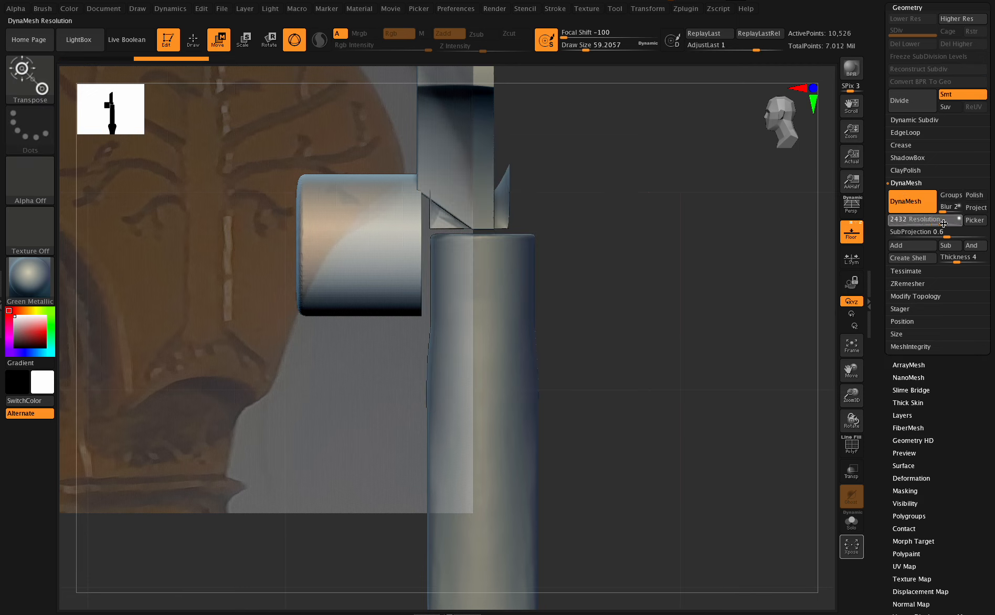
click(922, 299)
click(903, 272)
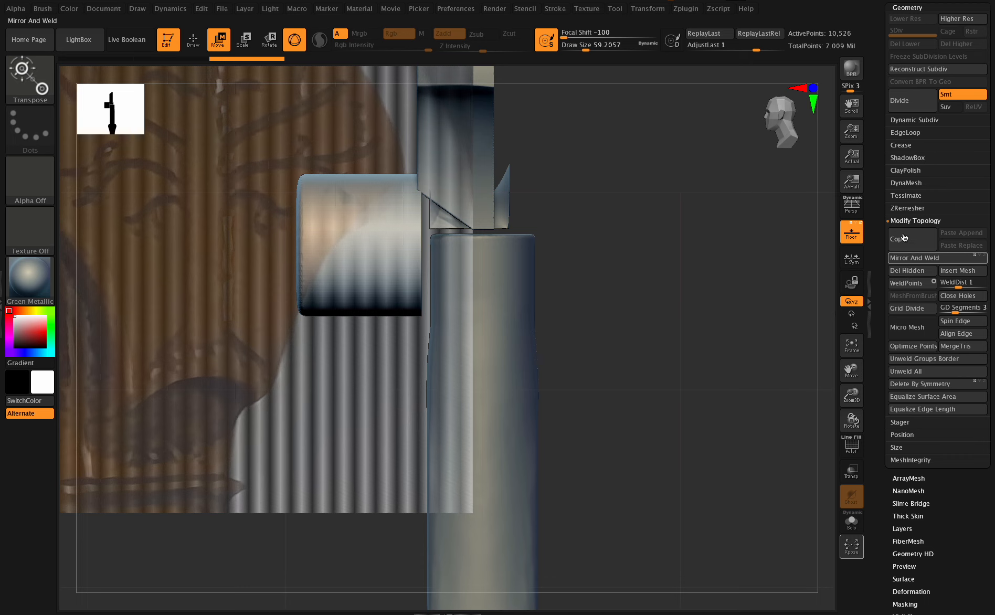
Remesh the trimmed cylinder with DynaMesh at resolution 2480 to get a sharp rear edge.
click(903, 183)
click(908, 206)
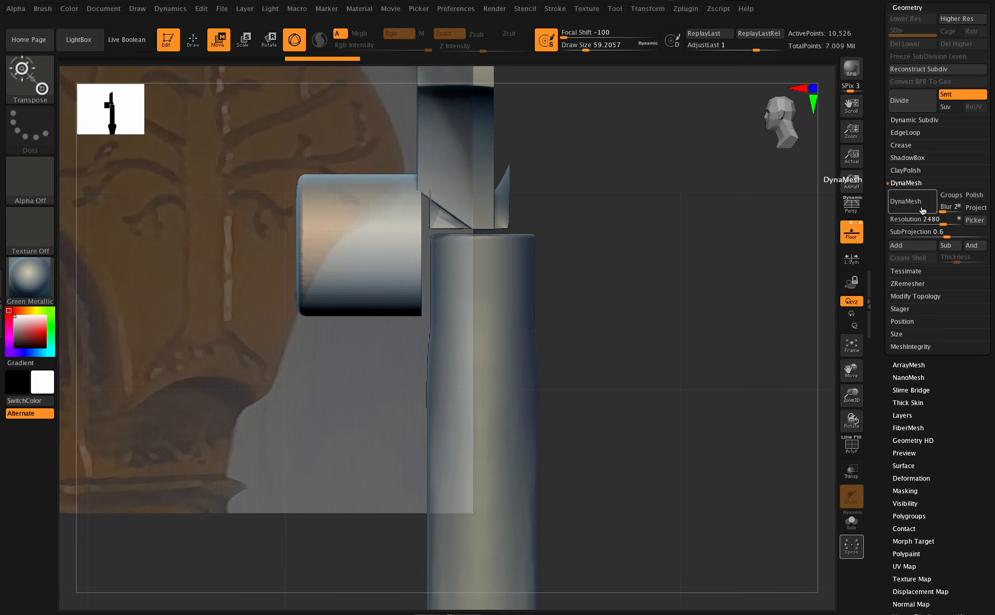
click(922, 210)
mouse_move(851, 419)
mouse_down()
mouse_move(861, 420)
mouse_move(850, 419)
mouse_up()
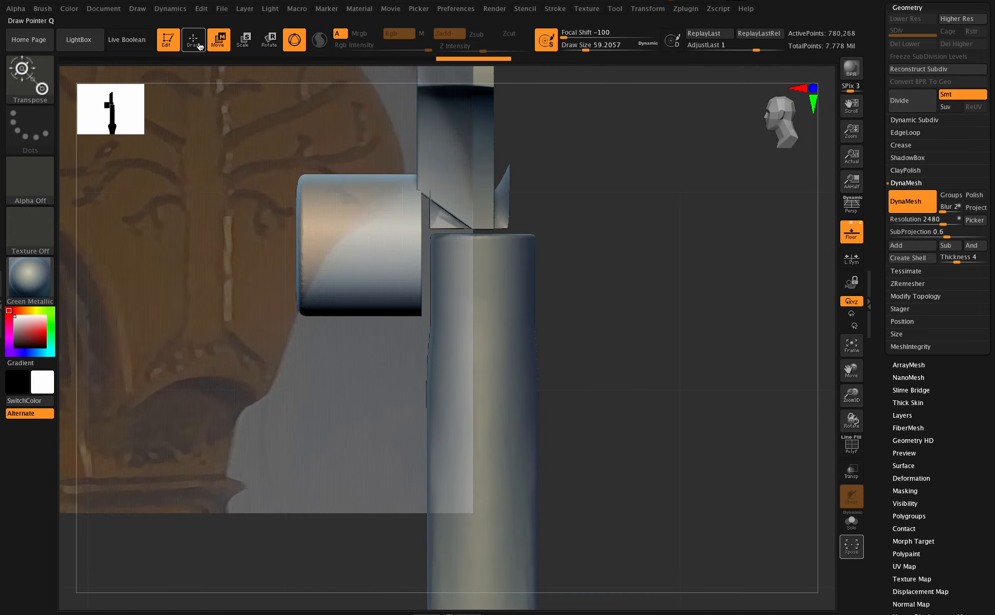
Recentre the transform gizmo on the cylinder, move the cylinder slightly back toward the handle and check it from the front.
click(296, 41)
drag(395, 243, 393, 322)
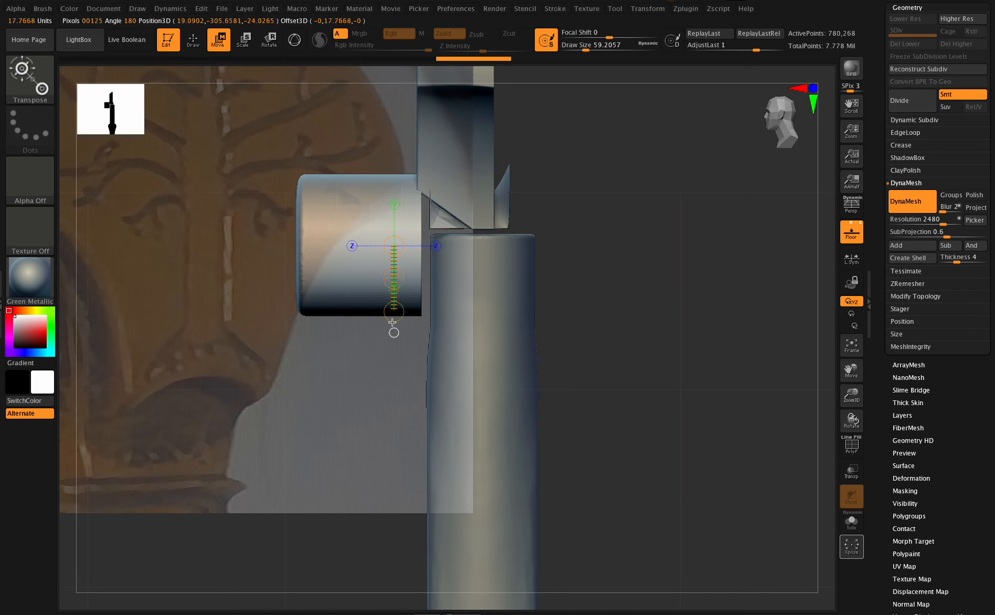
key(y)
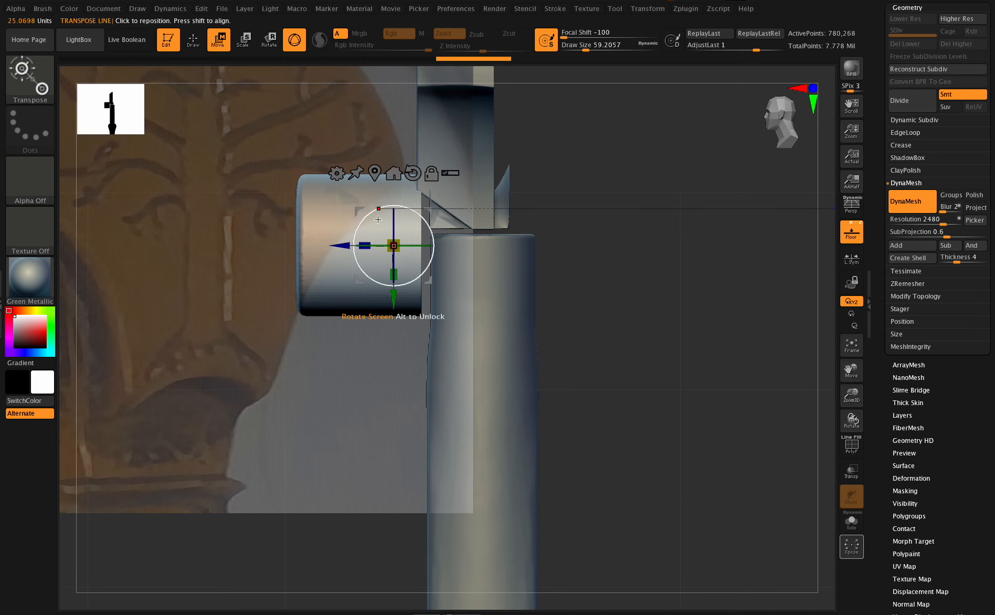
click(374, 173)
drag(299, 247, 315, 245)
drag(849, 418, 892, 388)
Set the cylinder subtool to subtraction and open its polygroup options.
scroll(956, 150, up, 10)
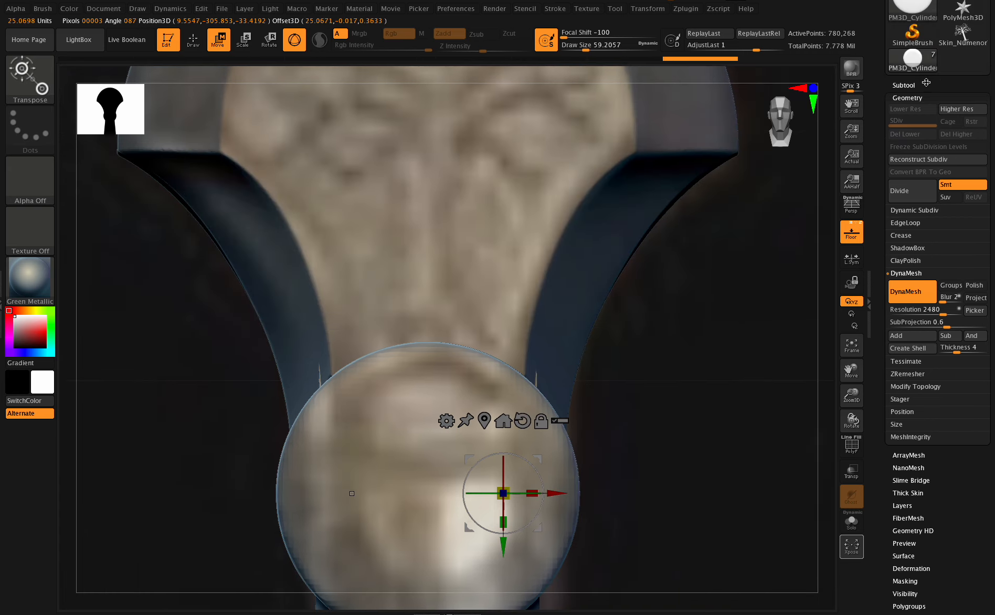
scroll(966, 232, down, 10)
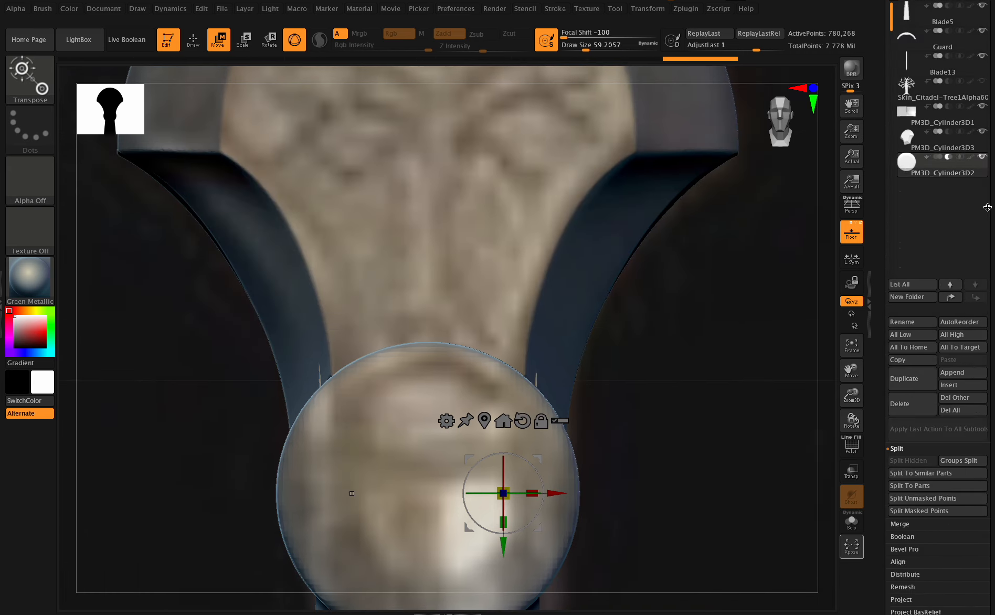
scroll(934, 523, down, 1)
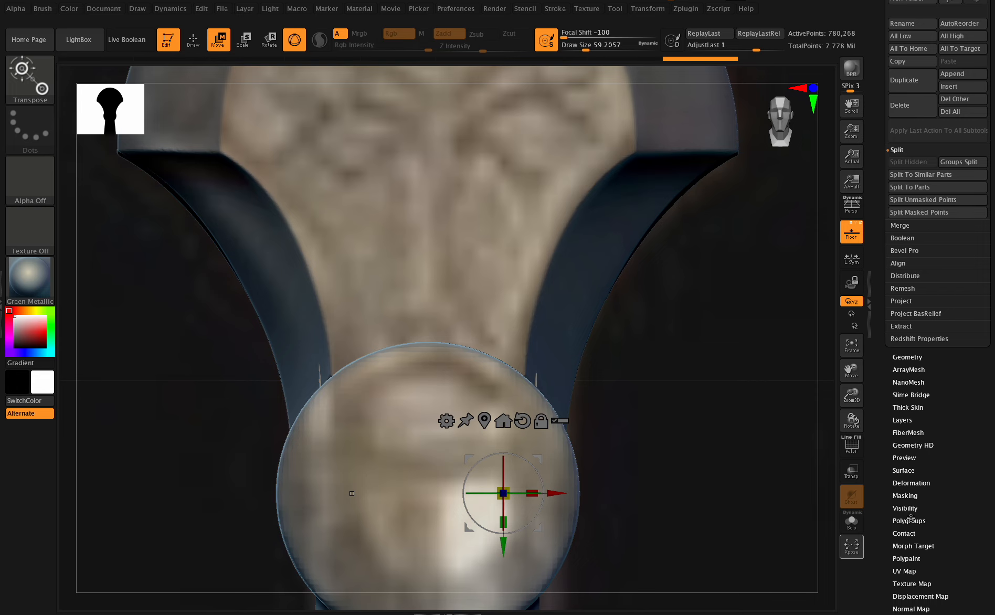
click(911, 520)
drag(977, 133, 975, 217)
click(908, 73)
Merge the pommel subtool down with the cylinder and apply DynaMesh to cut a rounded recess above the handle.
click(920, 165)
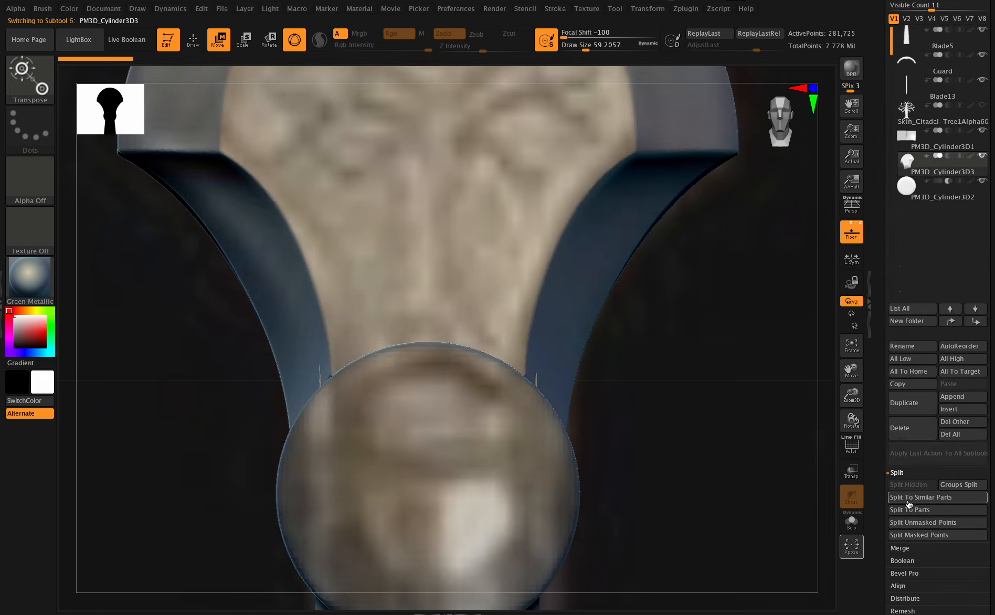
click(899, 548)
click(912, 497)
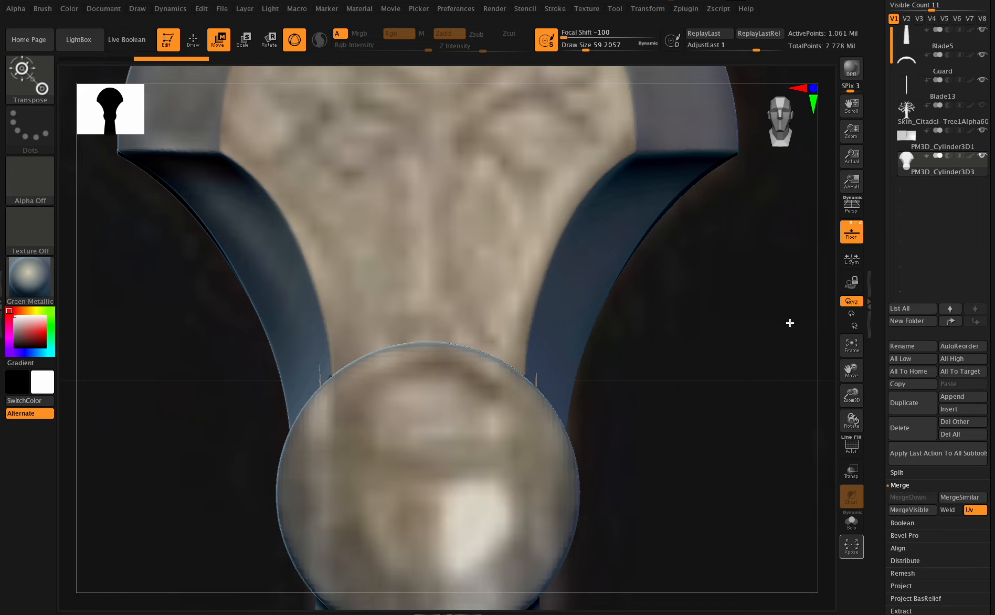
key(ctrl)
Nudge the pommel's lower concave sides to match the reference with the Move brush at draw size about 94.
mouse_move(851, 393)
mouse_down()
mouse_move(819, 383)
mouse_move(851, 399)
mouse_move(851, 413)
mouse_move(851, 401)
mouse_up()
click(850, 348)
key(q)
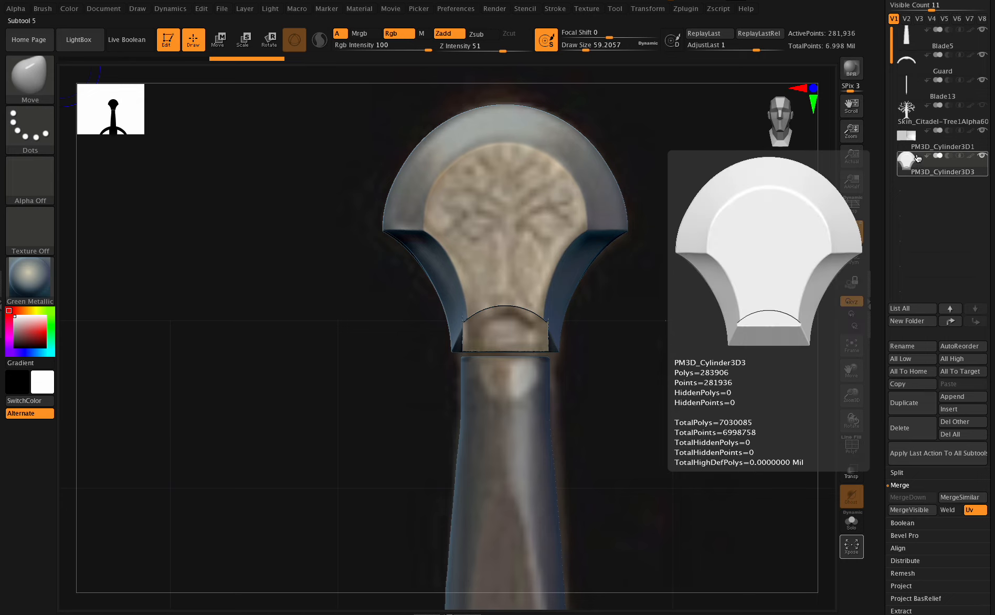
key(w)
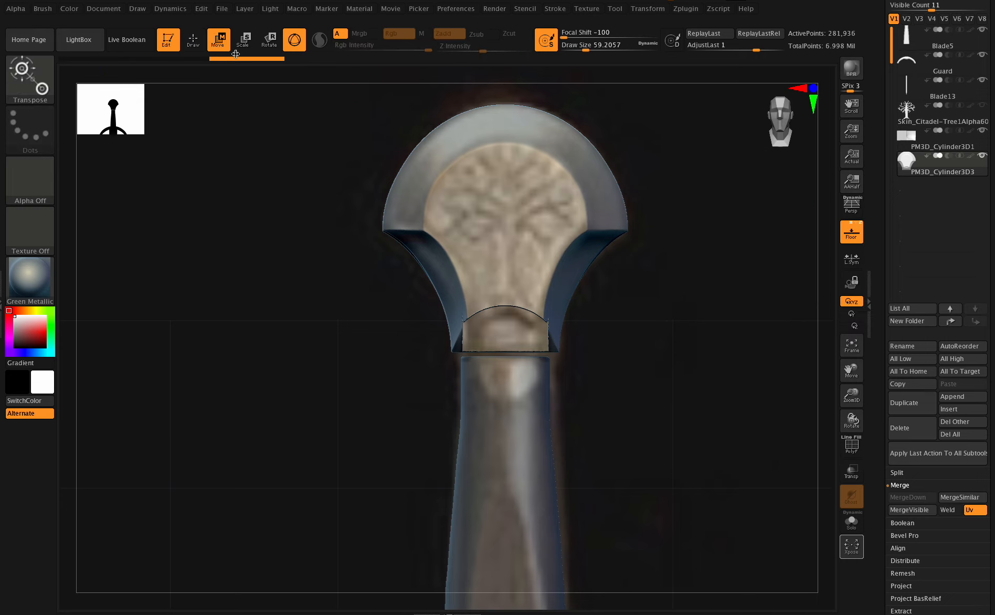
key(q)
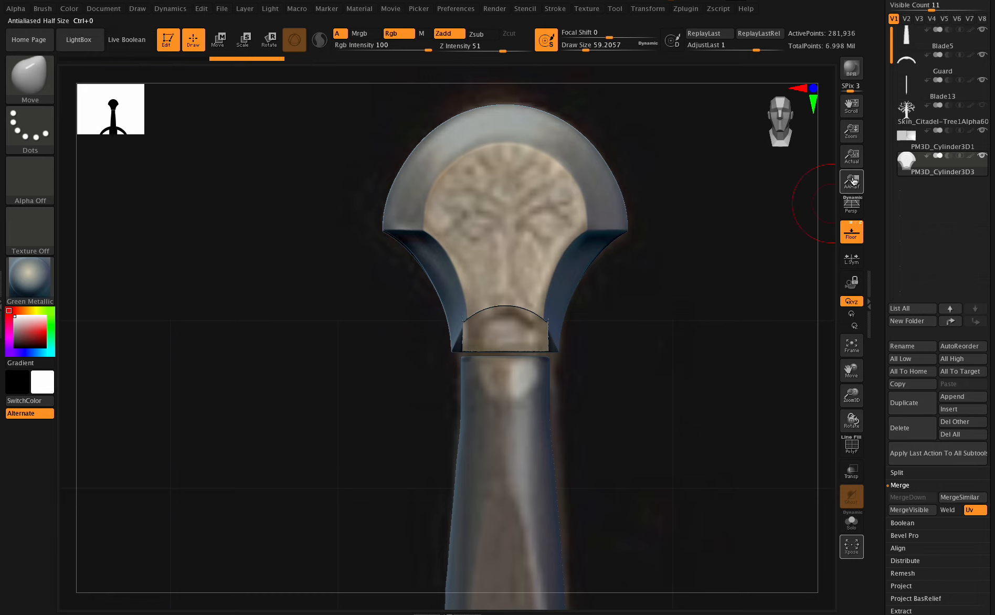
drag(859, 397, 848, 437)
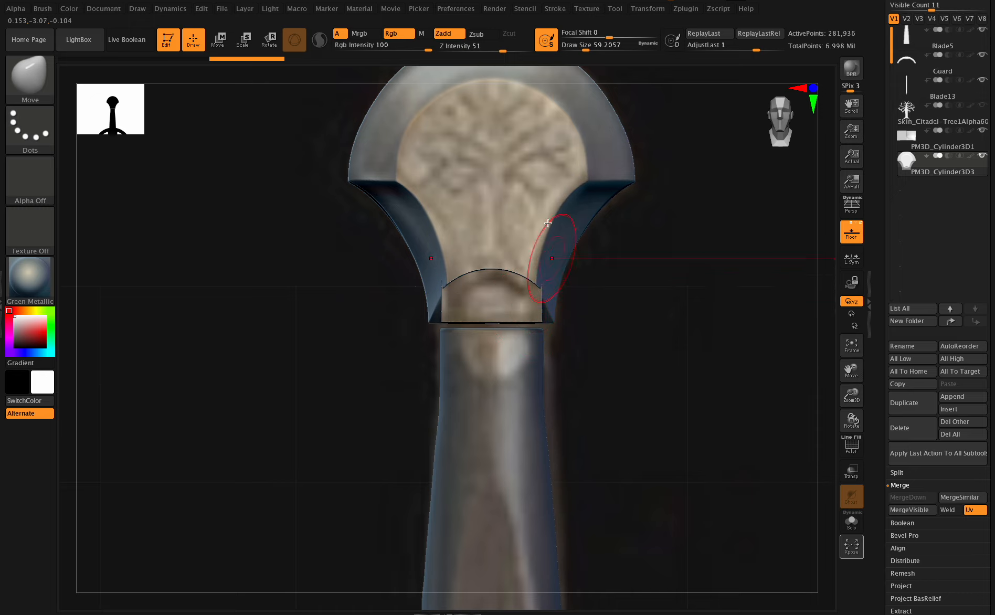
mouse_move(846, 395)
mouse_down()
mouse_move(802, 279)
mouse_move(591, 45)
mouse_up()
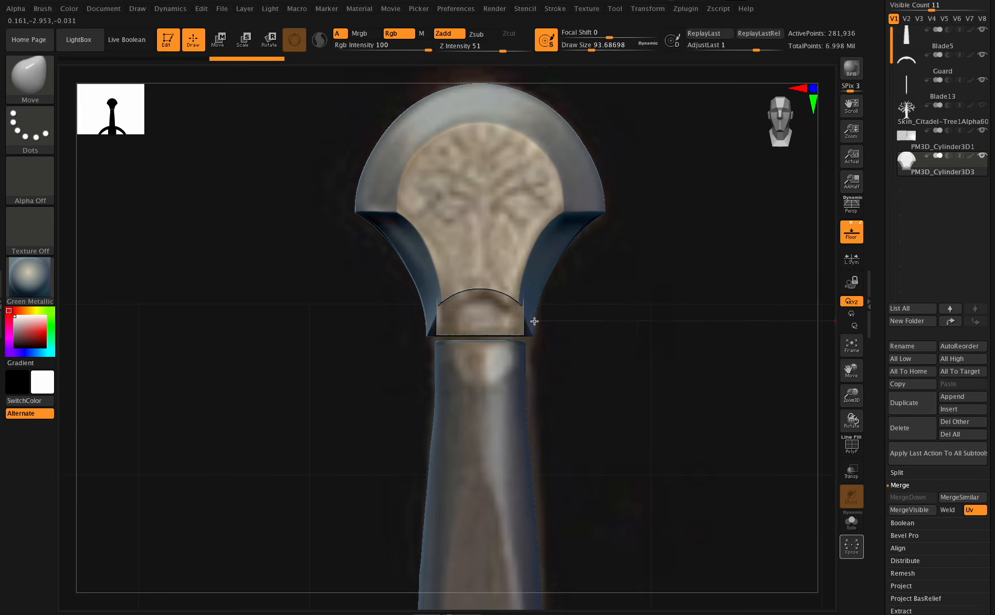
drag(549, 270, 555, 255)
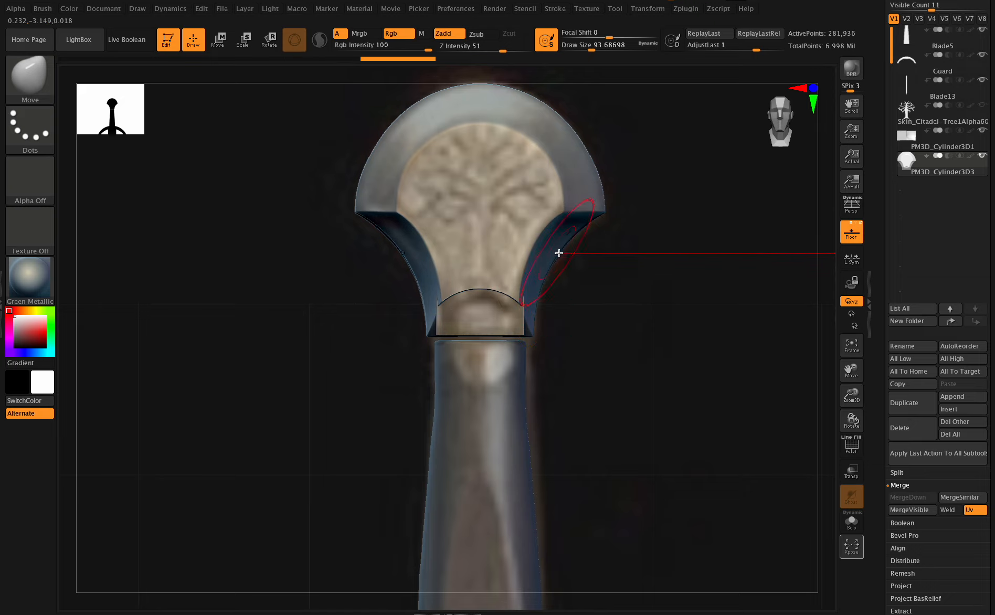
mouse_move(851, 418)
mouse_down()
mouse_move(838, 407)
mouse_move(871, 412)
mouse_move(775, 367)
mouse_up()
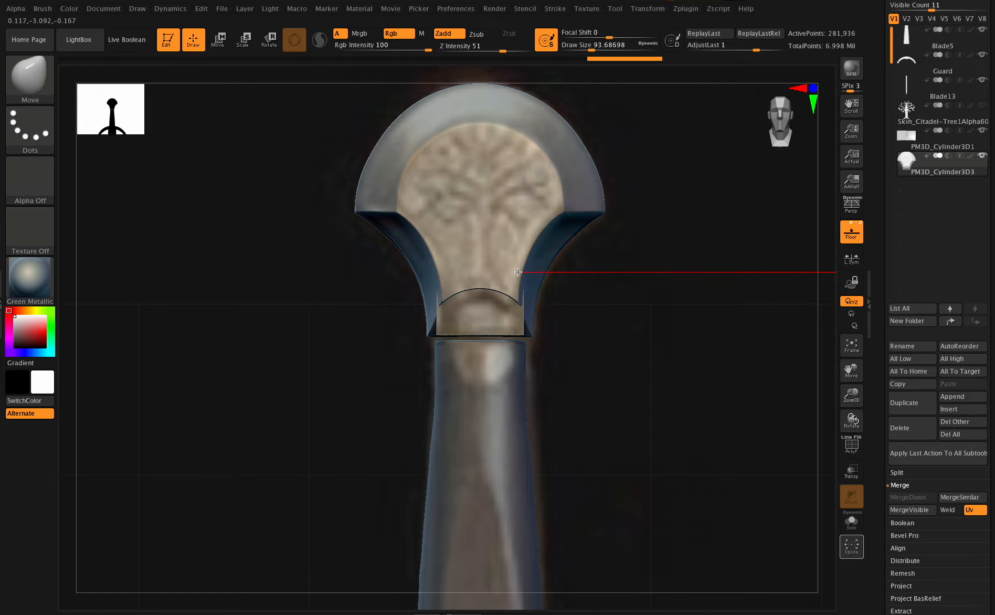
drag(851, 420, 852, 390)
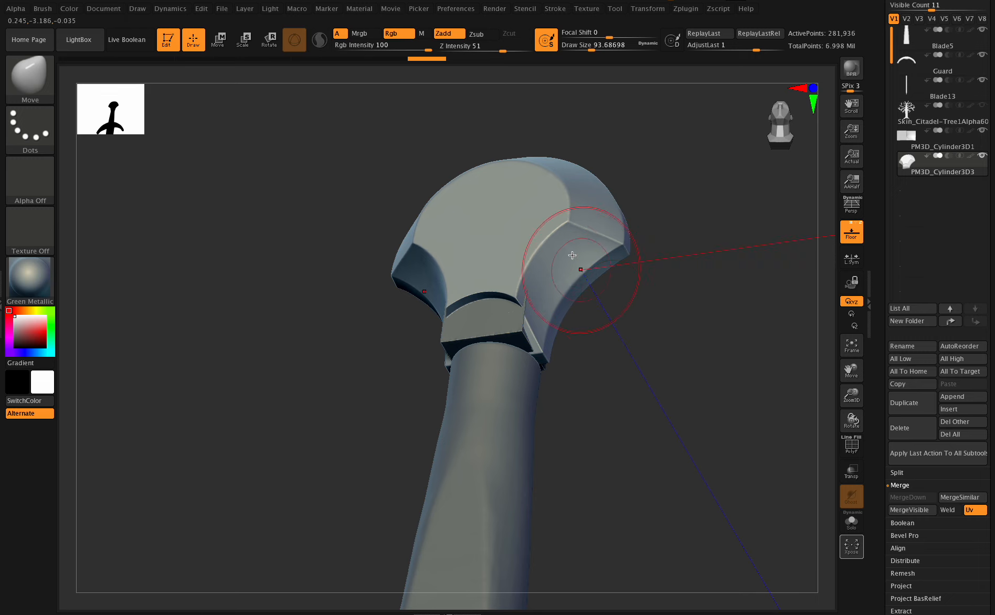
Switch to the Flatten brush at draw size about 27 and hide the floor reference images.
click(30, 76)
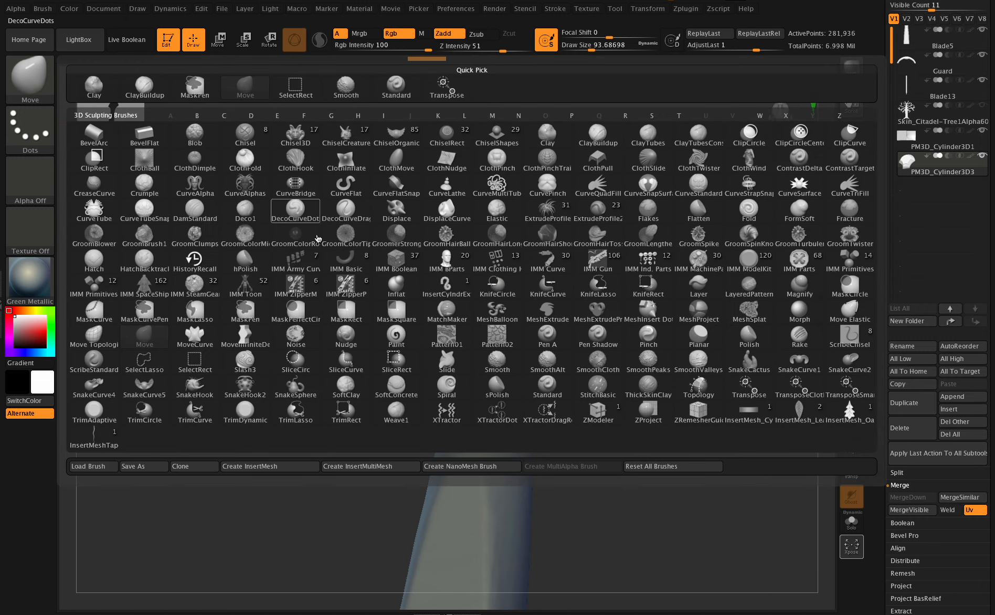
key(f)
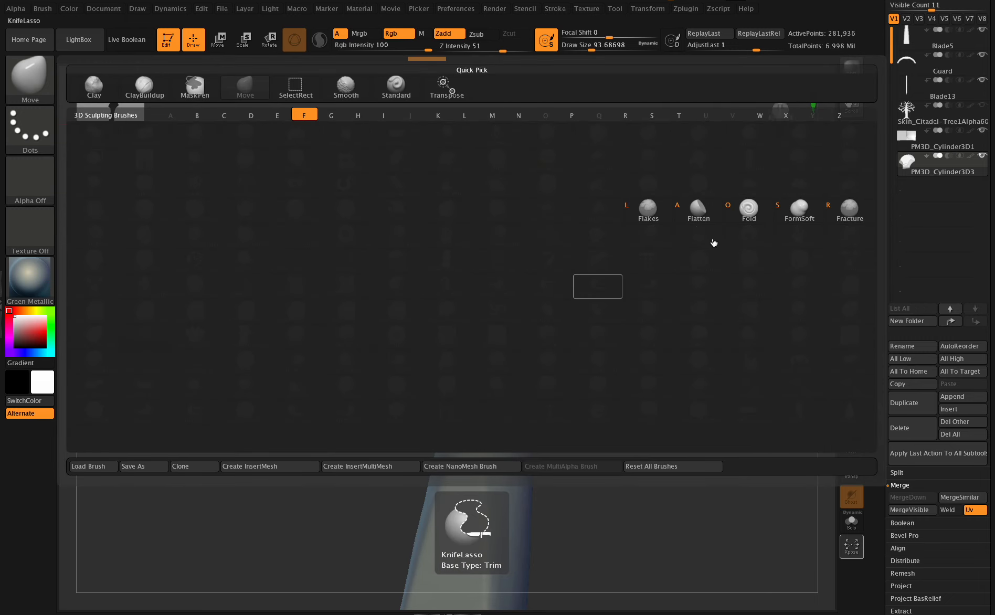
click(698, 208)
mouse_move(591, 46)
mouse_down()
mouse_move(584, 44)
mouse_move(582, 95)
mouse_up()
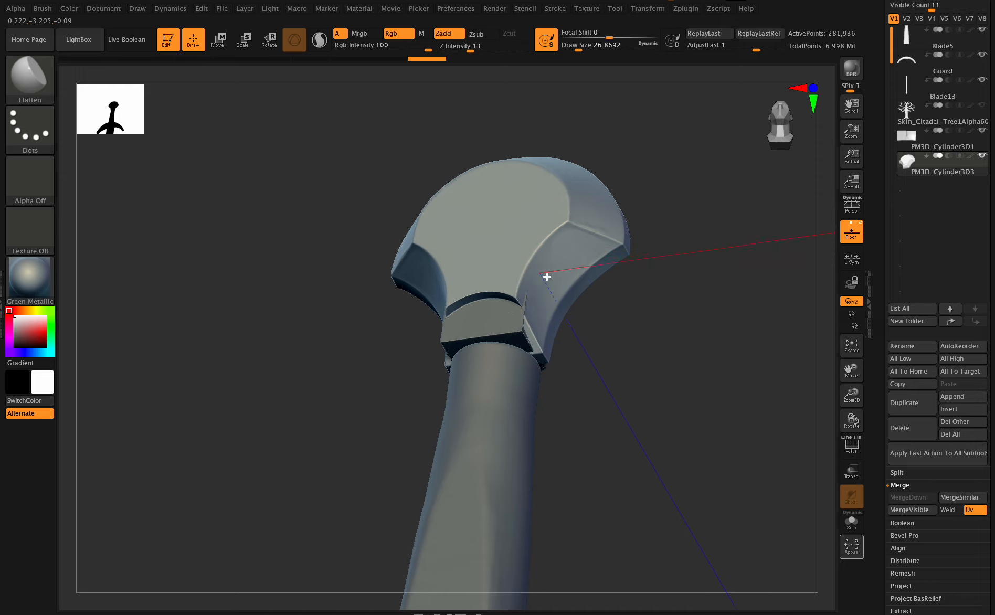
drag(822, 400, 818, 276)
click(851, 232)
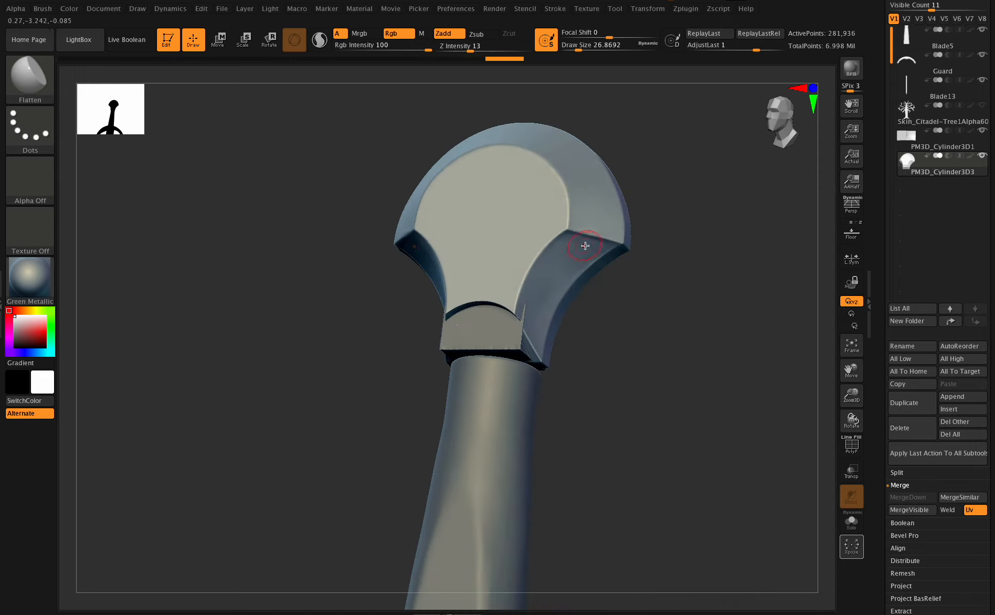
Refine the edge between the pommel's upper bevel and concave side with the Flatten brush, reducing the draw size to about 12, then 6.
drag(851, 395, 851, 443)
click(572, 47)
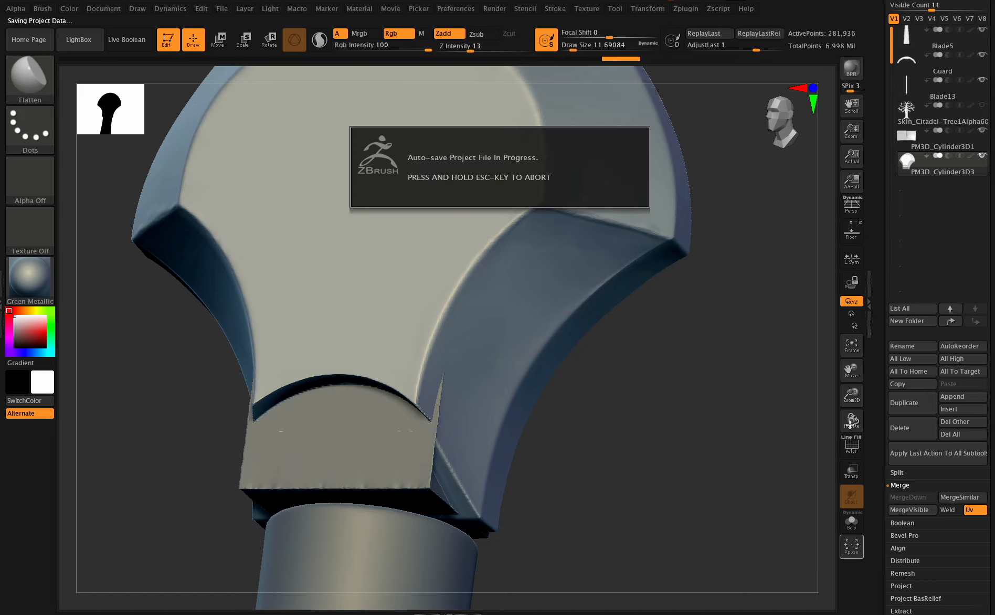
mouse_move(851, 404)
mouse_down()
mouse_move(839, 406)
mouse_move(845, 415)
mouse_up()
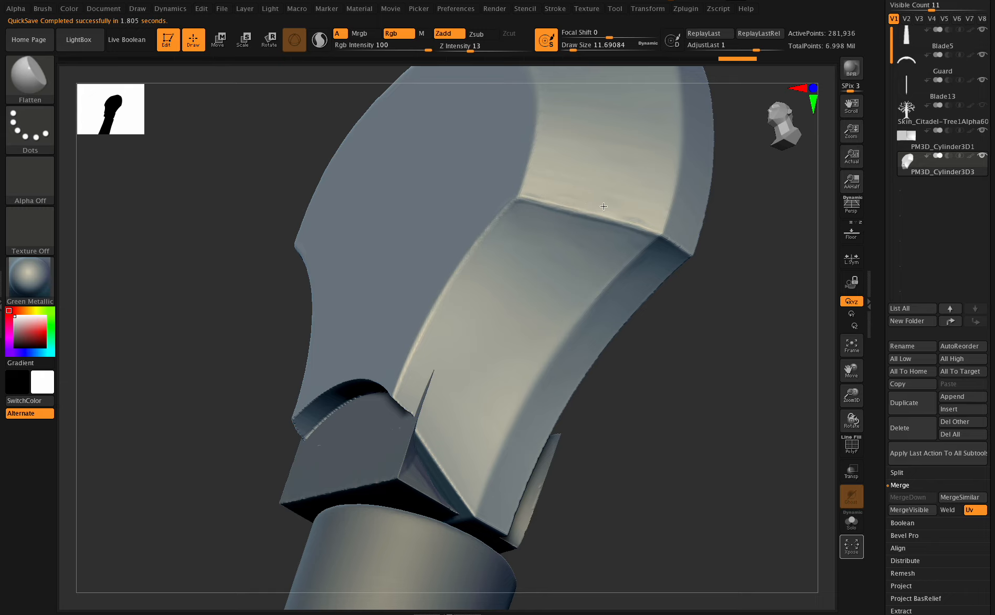
click(569, 48)
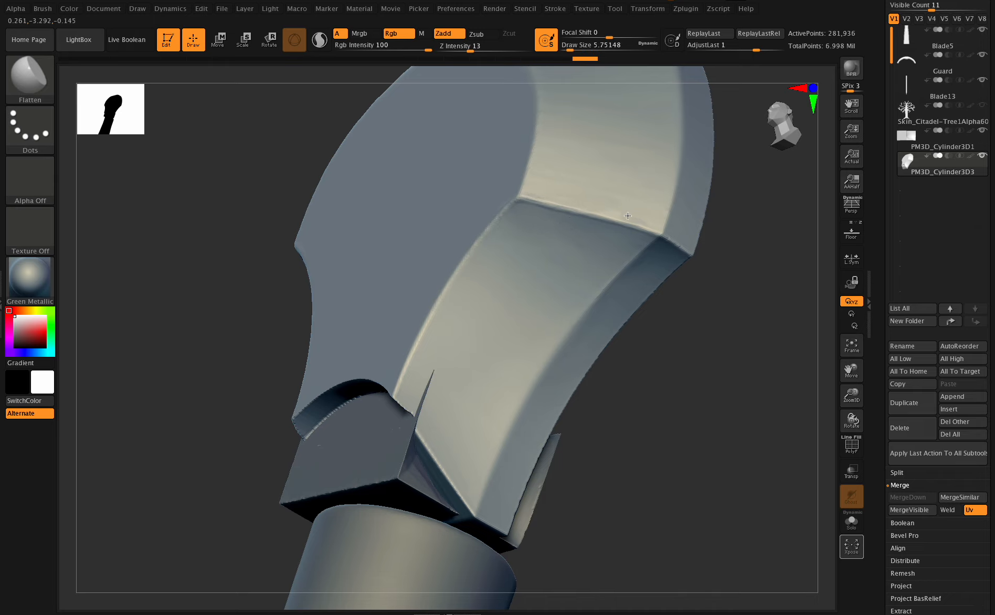
mouse_move(851, 395)
mouse_down()
mouse_move(834, 406)
mouse_move(869, 432)
mouse_move(857, 409)
mouse_up()
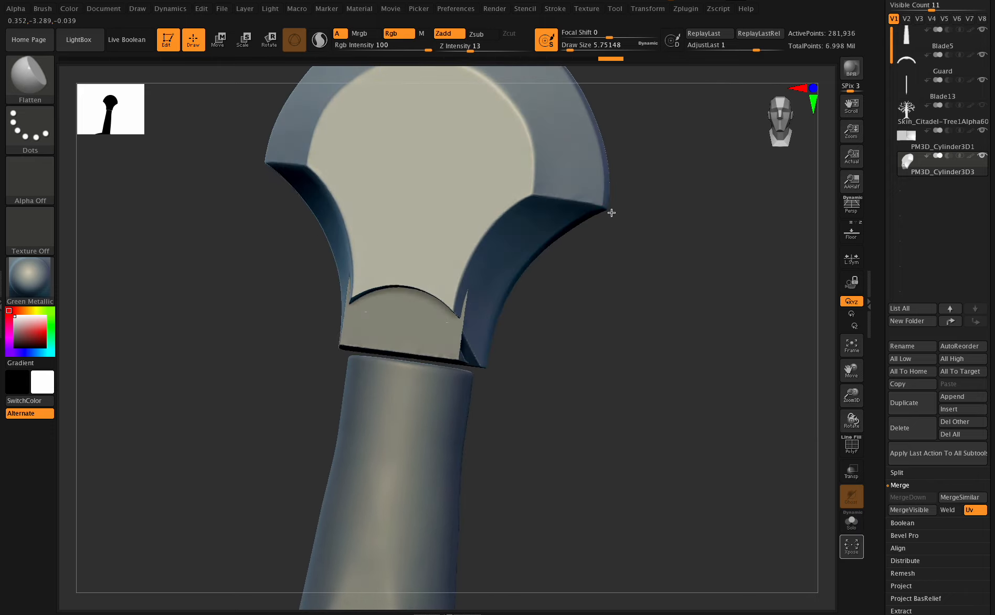
drag(851, 369, 852, 415)
drag(855, 370, 837, 373)
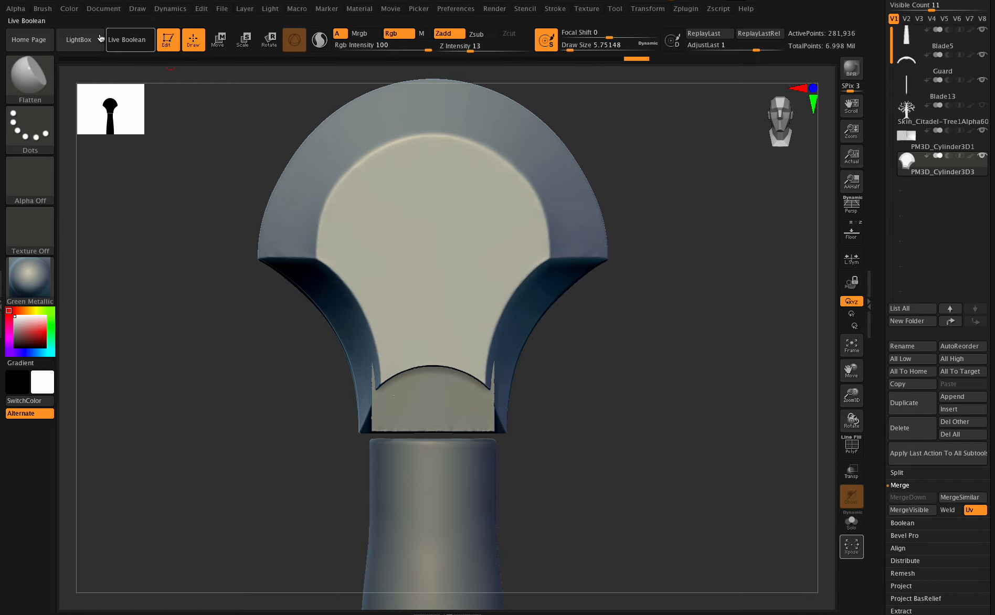
Adjust the pommel's rounded upper outline with the Move brush at draw size about 87.
click(34, 80)
click(295, 88)
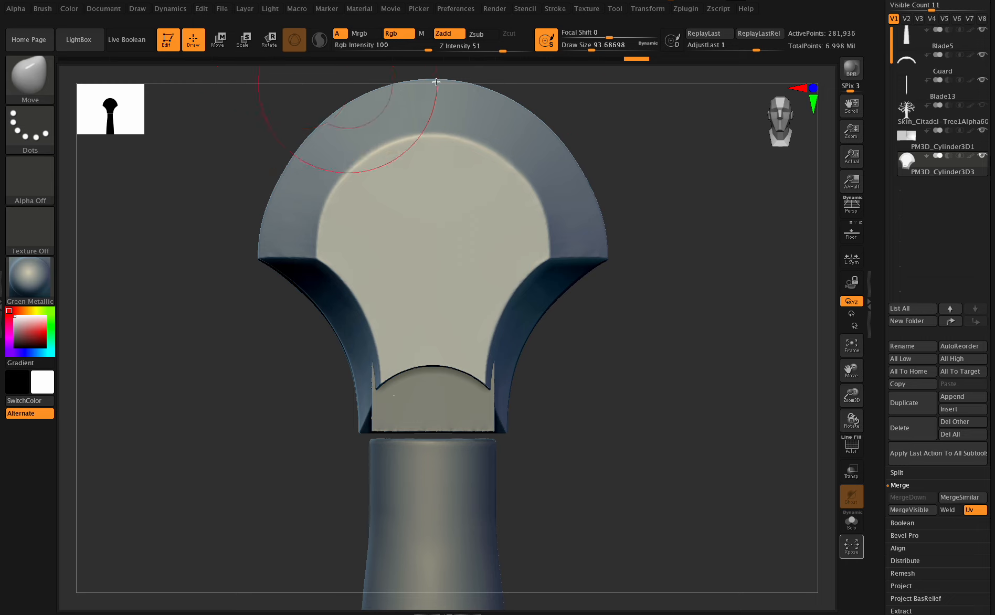
drag(602, 45, 601, 45)
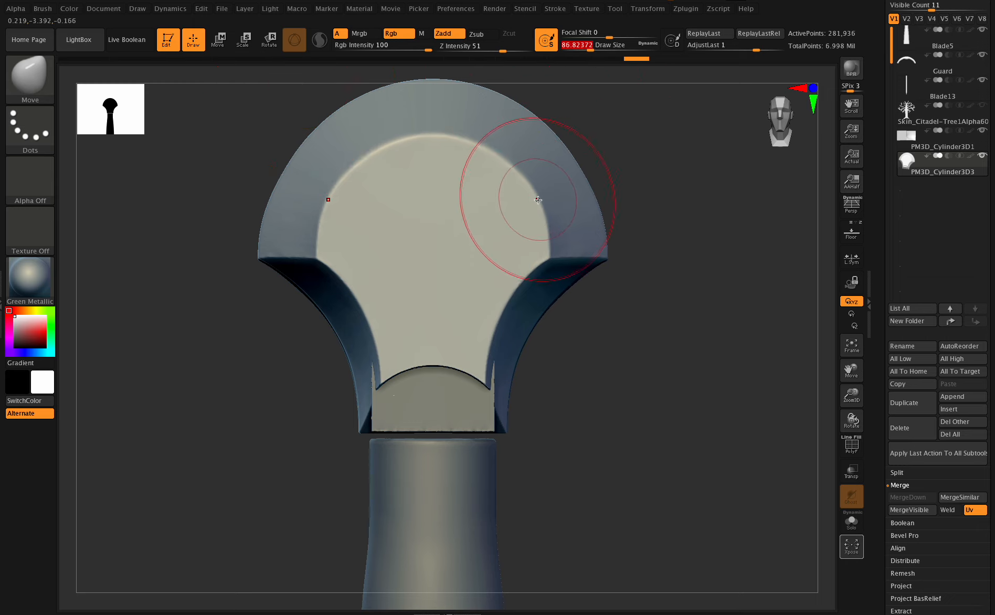
drag(538, 197, 536, 199)
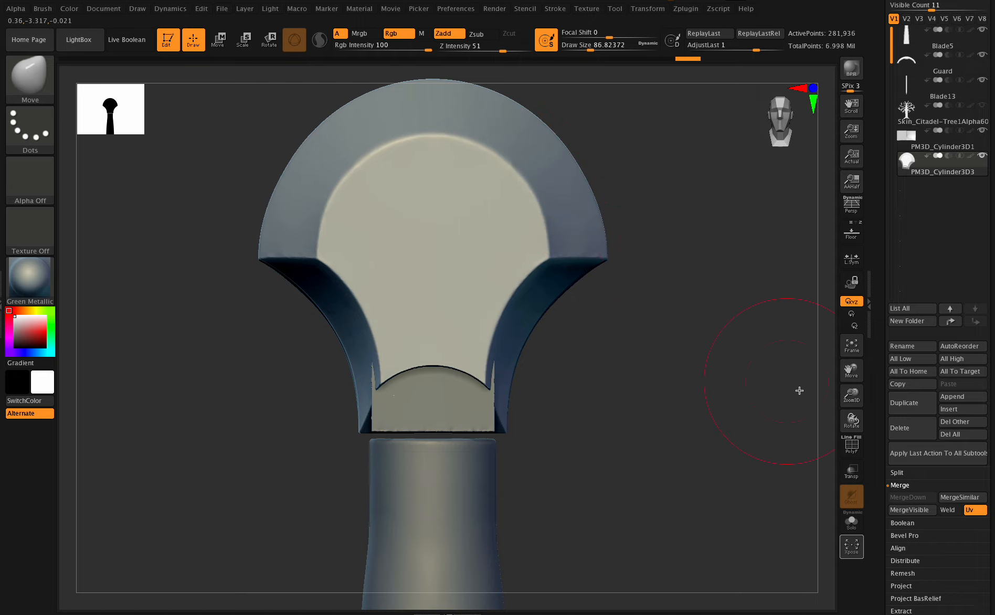
mouse_move(849, 374)
mouse_down()
mouse_move(847, 422)
mouse_move(792, 418)
mouse_move(831, 417)
mouse_move(824, 410)
mouse_up()
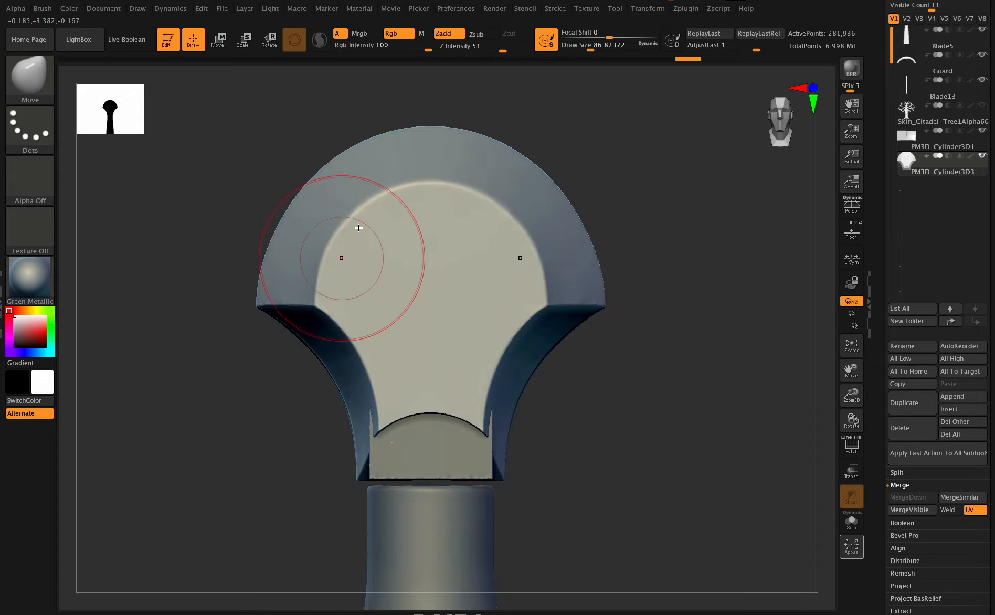
mouse_move(853, 420)
mouse_down()
mouse_move(822, 415)
mouse_move(848, 417)
mouse_up()
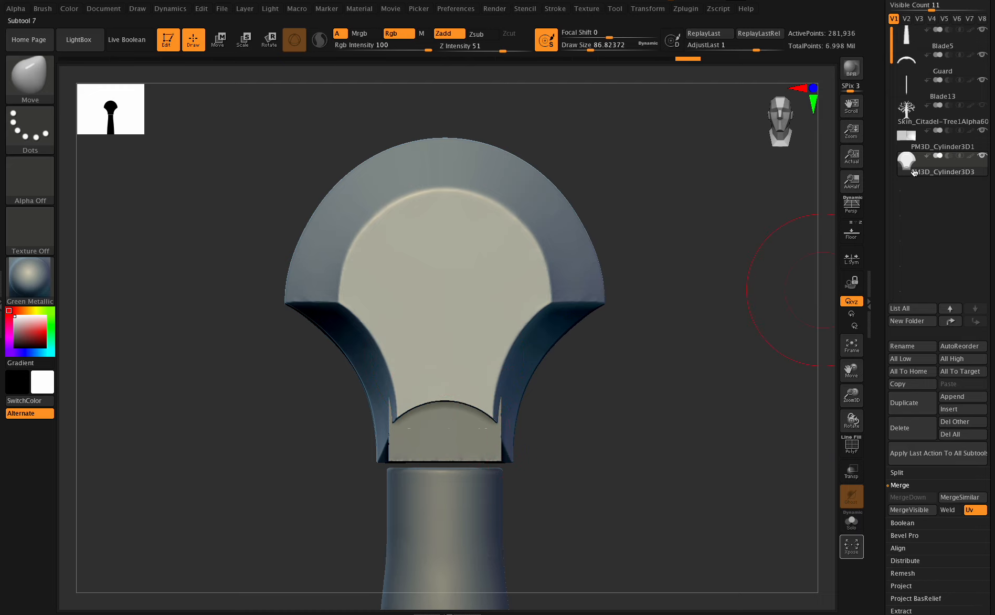
Try to trim the outer sides of the block subtool PM3D_Cylinder3D1 beneath the pommel's recess.
click(927, 146)
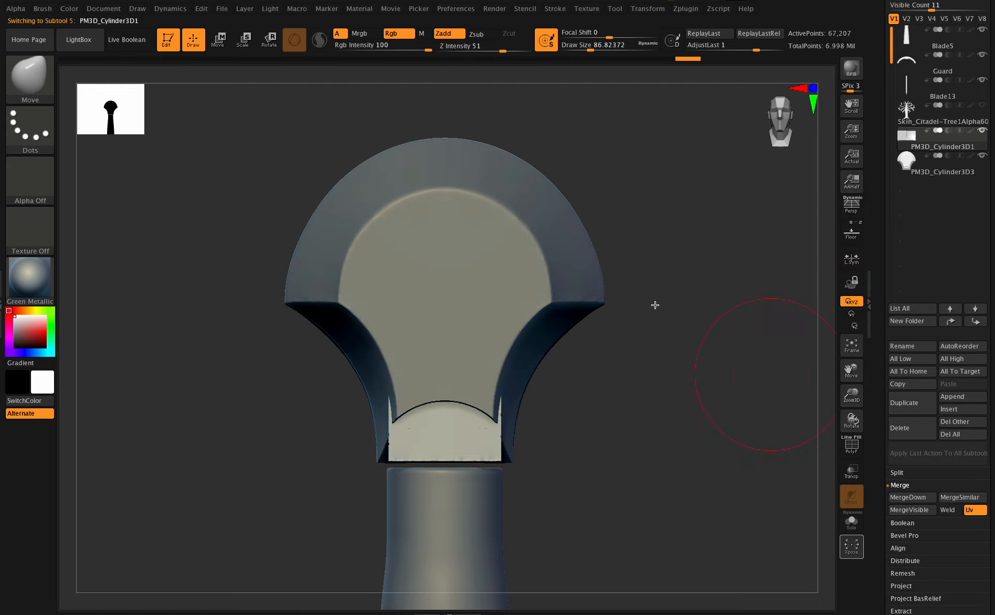
drag(839, 417, 840, 417)
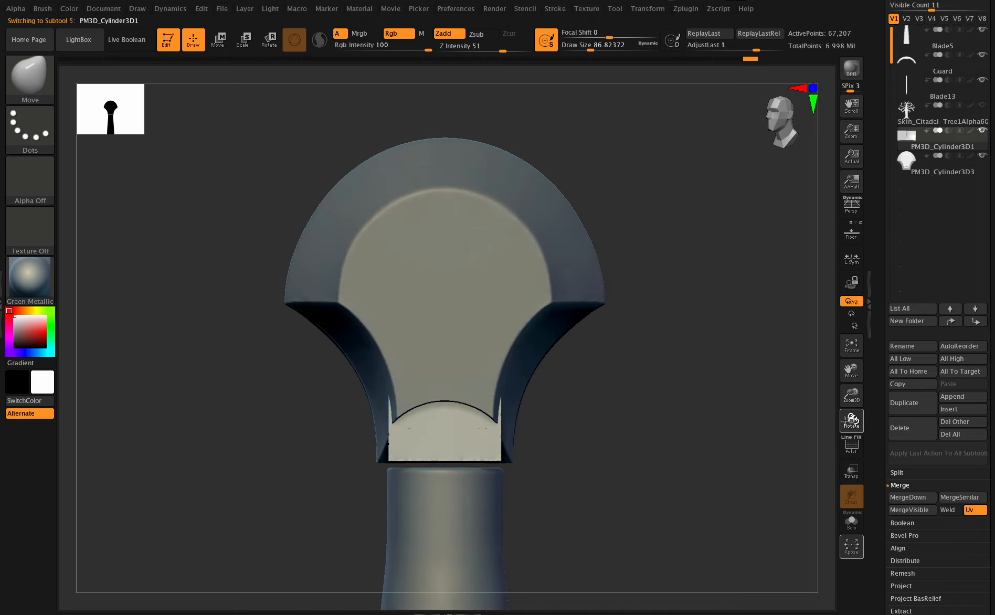
key(ctrl)
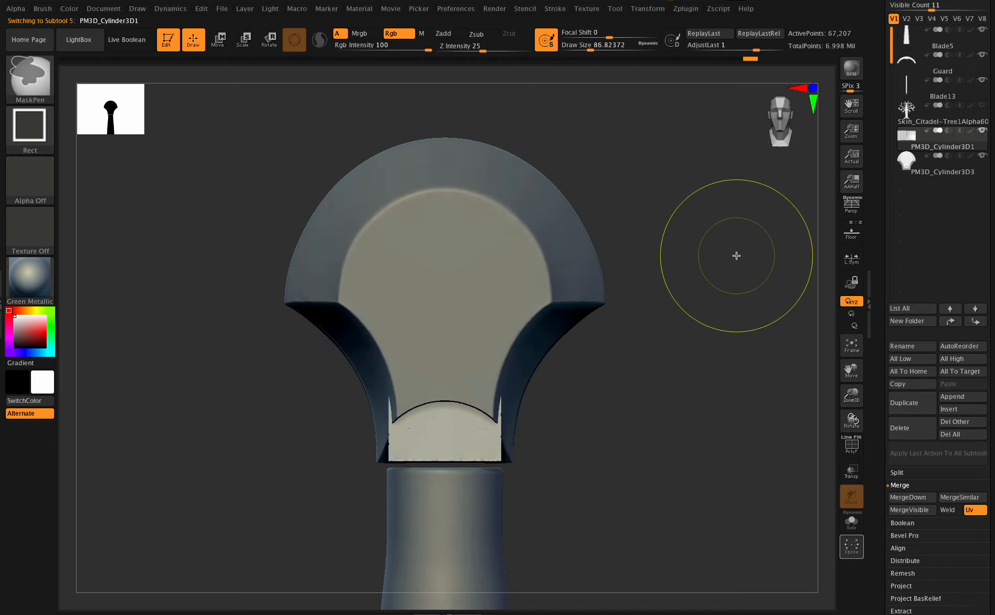
key(ctrl)
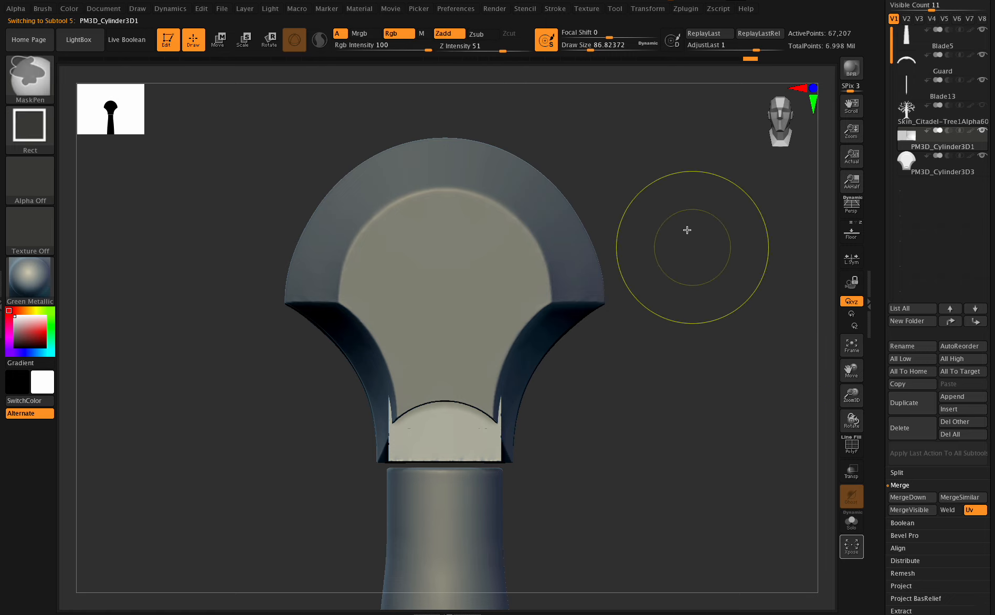
ctrl+drag(695, 193, 497, 506)
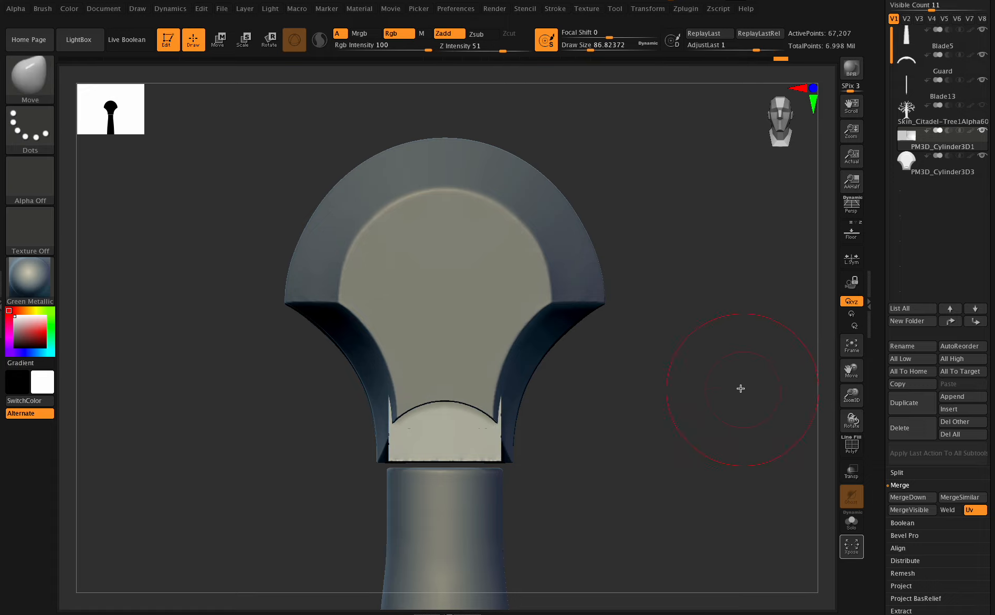
ctrl+shift+drag(690, 385, 596, 224)
ctrl+shift+drag(554, 458, 495, 518)
mouse_move(851, 420)
mouse_down()
mouse_move(824, 413)
mouse_move(850, 420)
mouse_up()
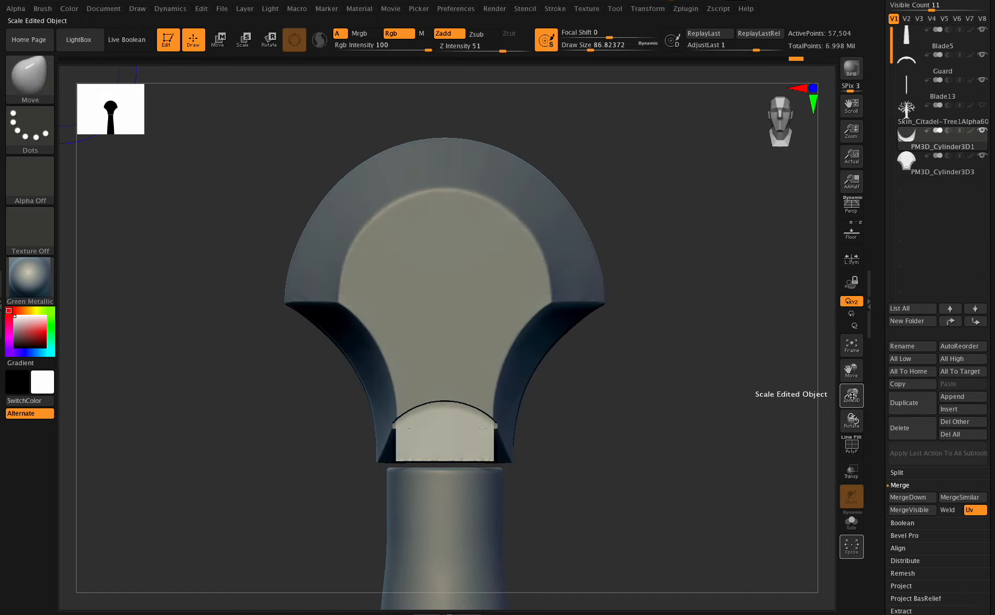
Delete the block subtool PM3D_Cylinder3D1, append a Cube3D as its replacement and select the cube.
click(916, 433)
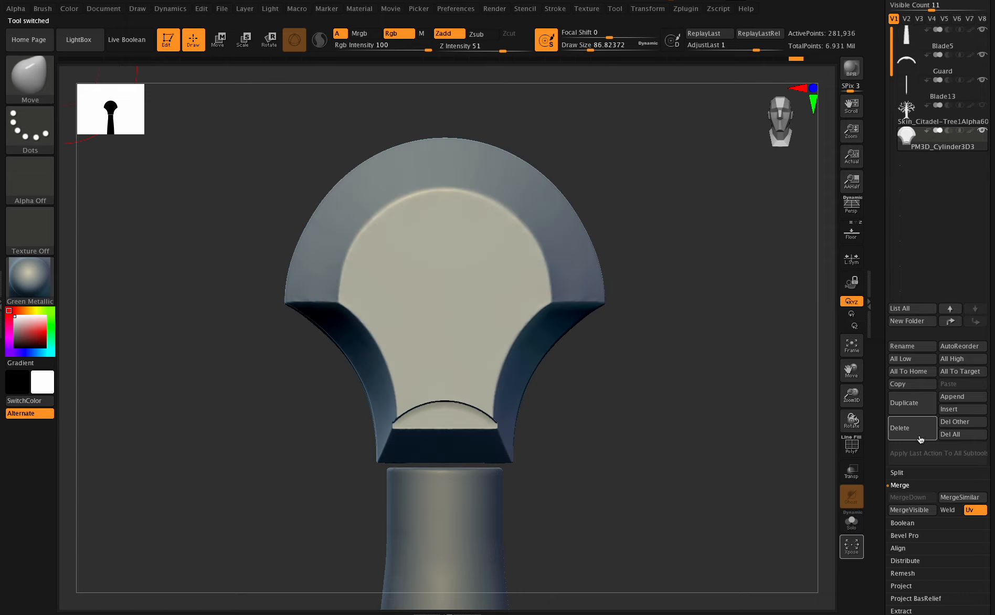
click(952, 396)
drag(858, 396, 842, 363)
drag(843, 363, 834, 253)
drag(858, 393, 799, 382)
drag(851, 370, 851, 327)
click(952, 396)
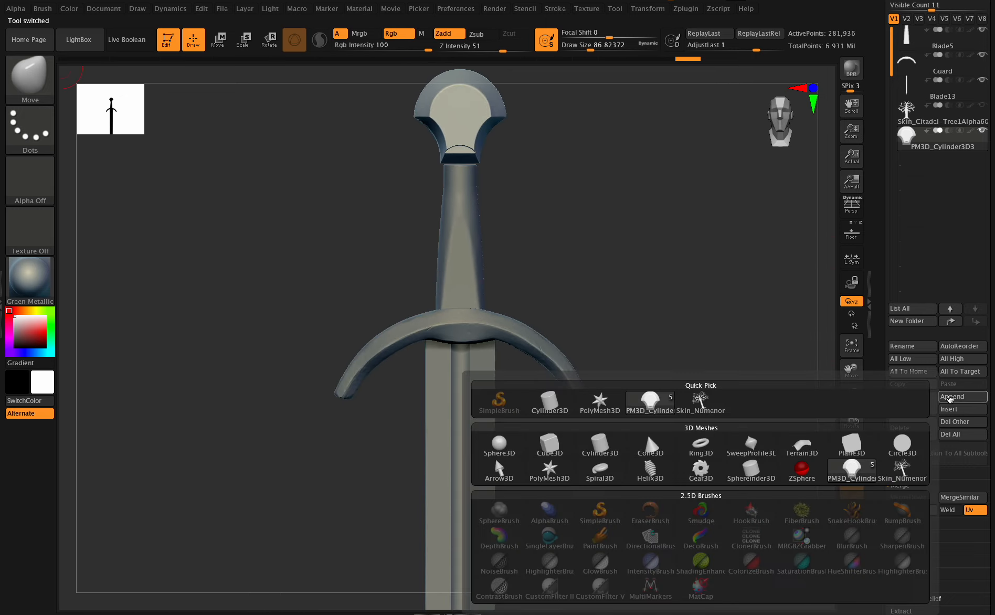
click(495, 457)
click(902, 164)
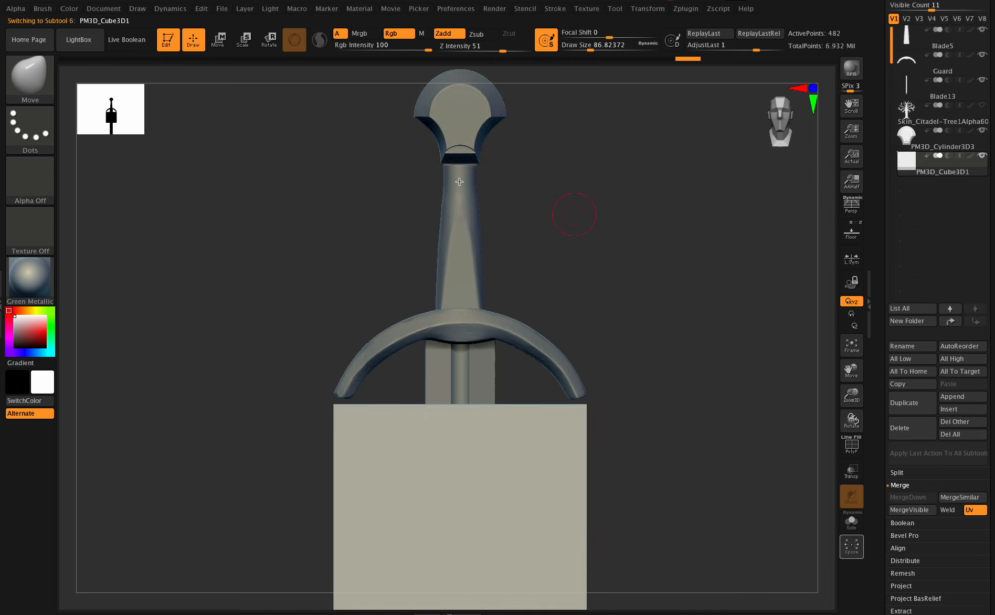
Move the cube up onto the handle and scale it down uniformly to roughly the handle's width.
key(w)
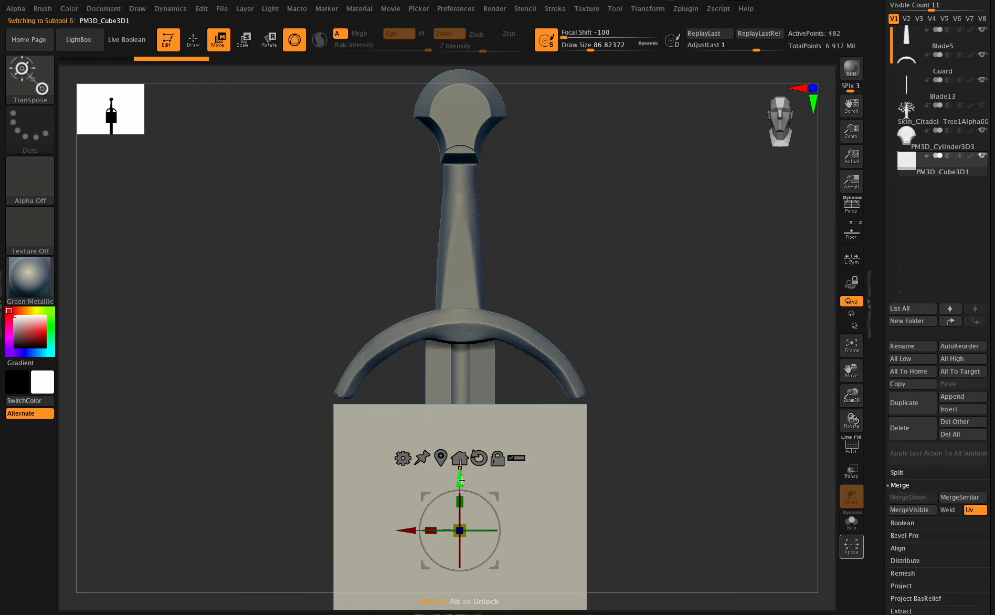
drag(461, 480, 462, 190)
drag(459, 241, 317, 292)
drag(852, 367, 849, 469)
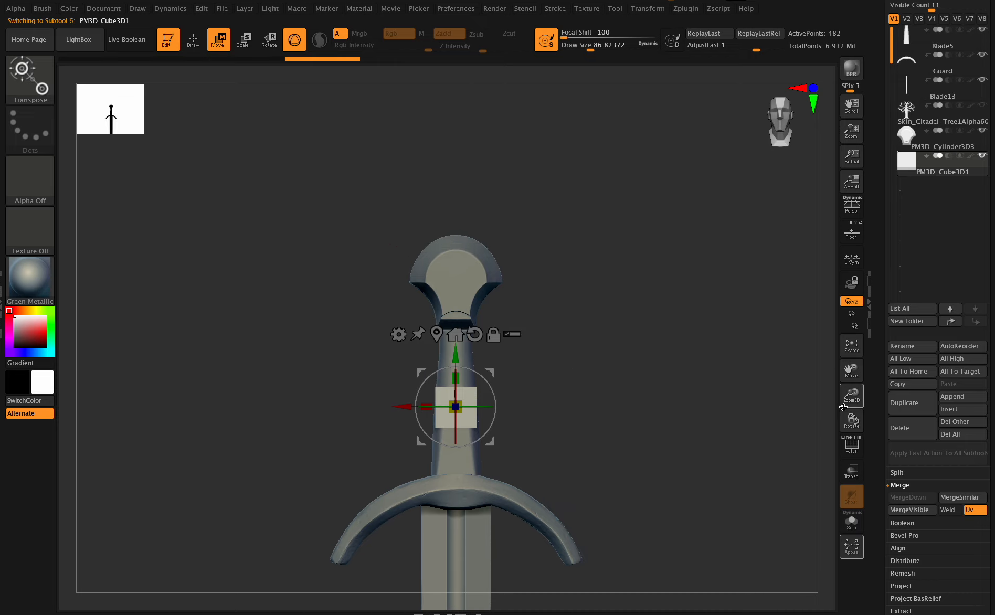
drag(843, 407, 813, 421)
Raise the cube to the pommel's base, scale it down a little more and check its position from the side.
drag(455, 353, 453, 228)
drag(455, 279, 392, 293)
shift+drag(853, 419, 854, 421)
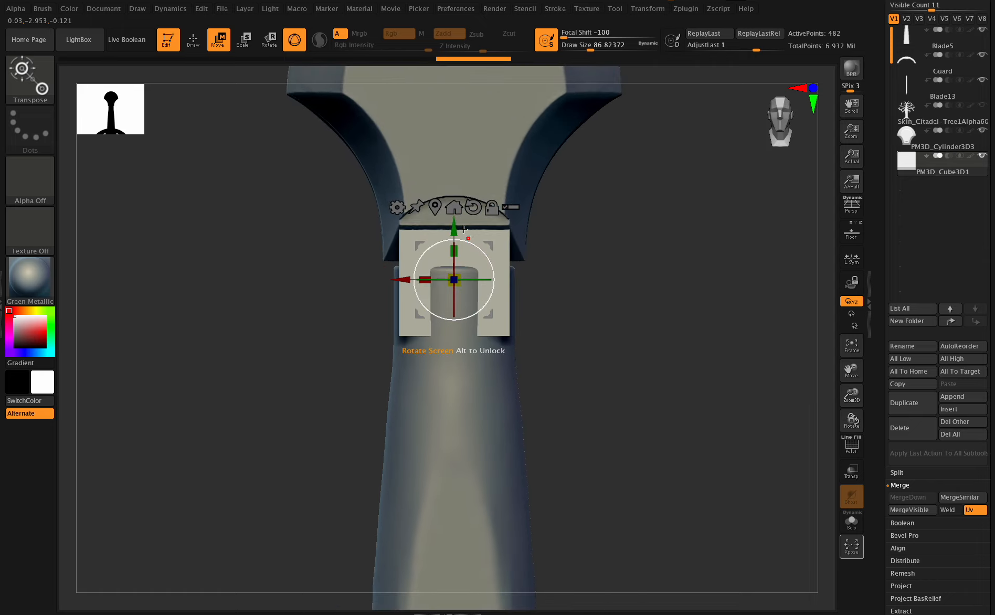
drag(463, 229, 461, 198)
drag(851, 419, 719, 354)
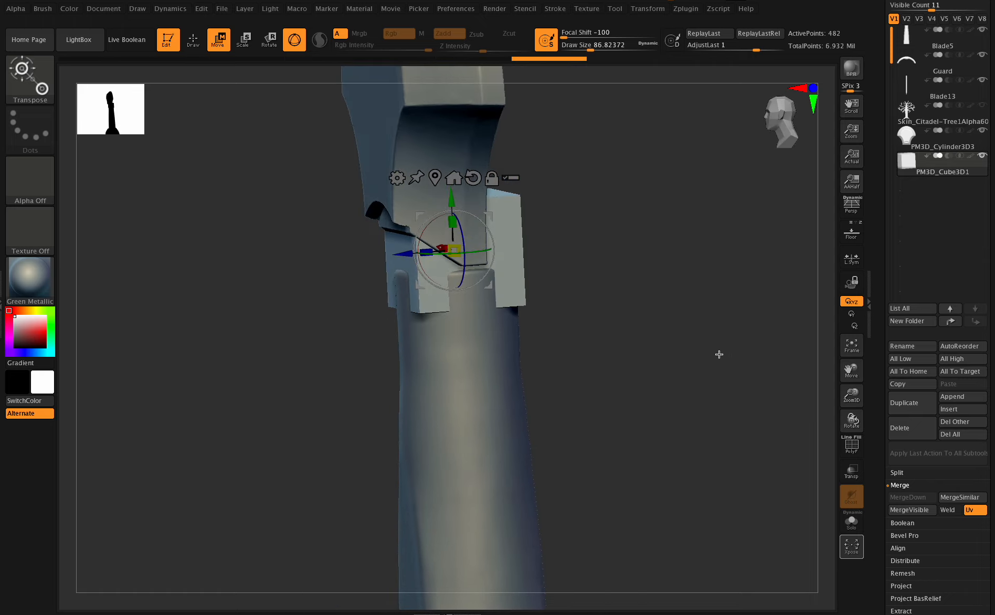
Nudge the cube slightly in depth at the pommel's base and stretch it vertically into a taller block.
drag(406, 256, 402, 255)
drag(446, 222, 449, 175)
drag(851, 420, 761, 361)
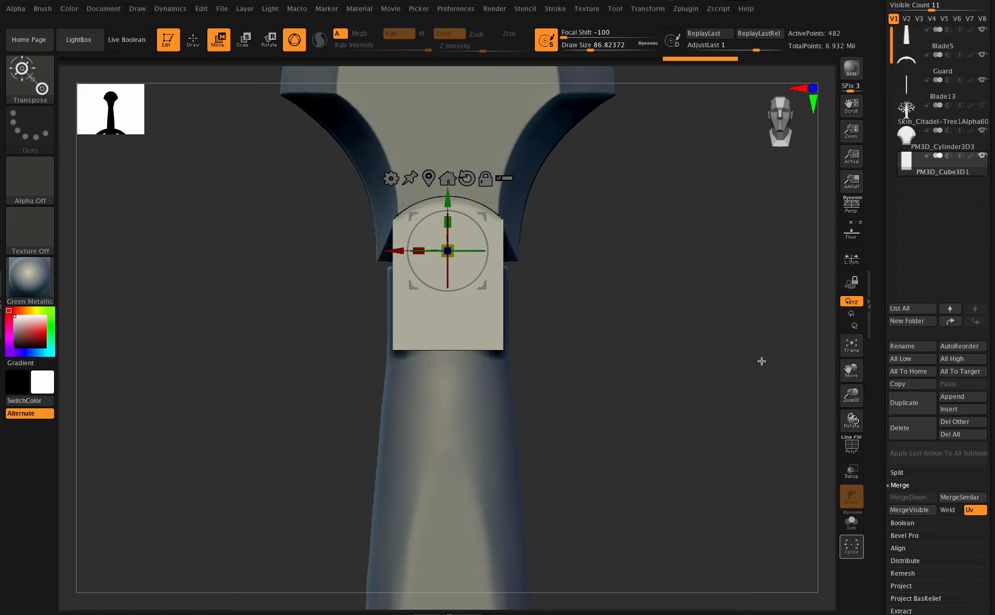
Raise the cube so its underside meets the pommel's lower edge, and widen it to match the handle's width.
drag(851, 370, 845, 401)
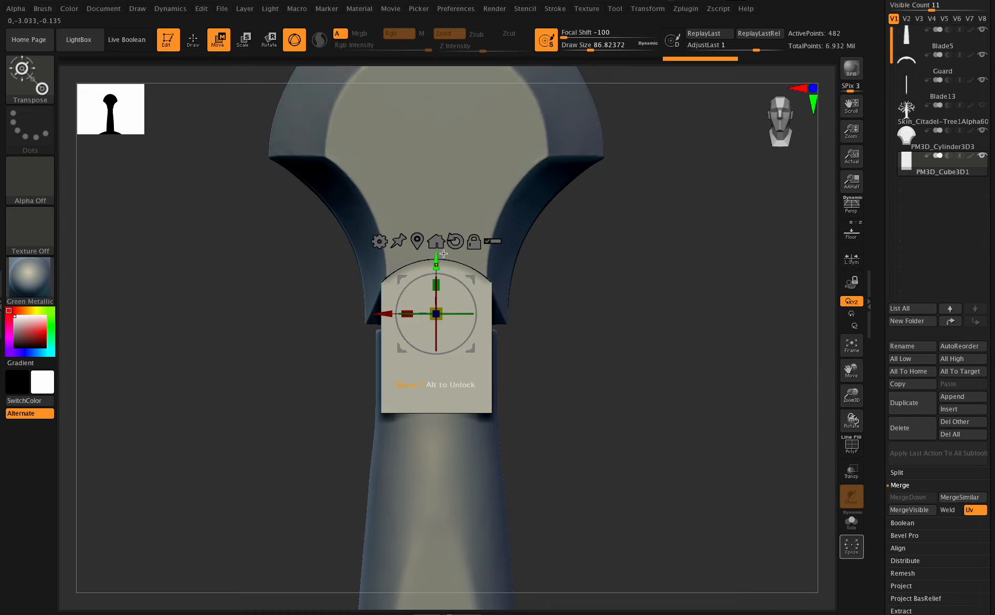
drag(433, 254, 431, 166)
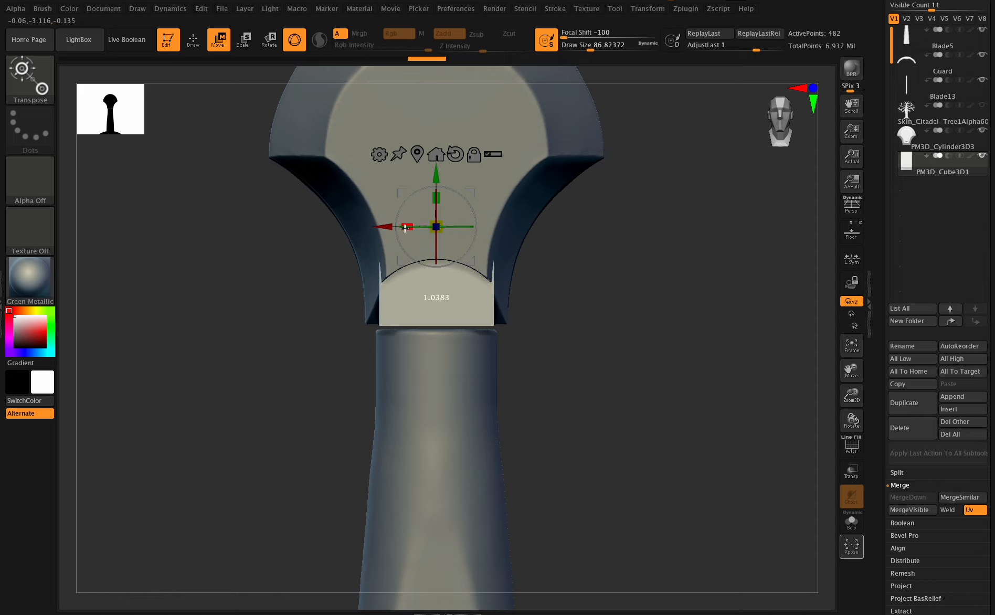
drag(403, 230, 398, 230)
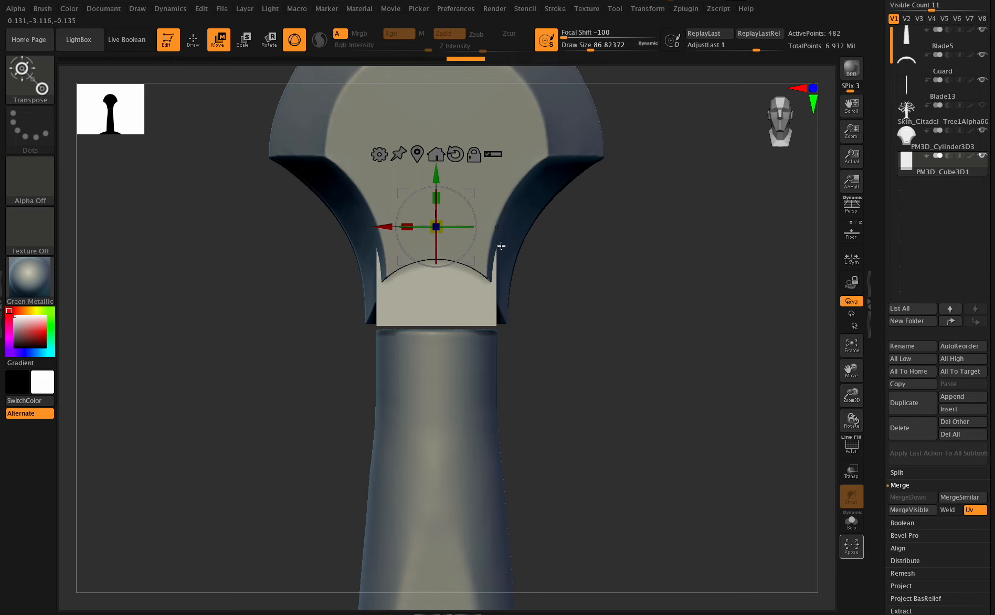
mouse_move(864, 418)
mouse_down()
mouse_move(855, 415)
mouse_move(865, 419)
mouse_up()
drag(851, 419, 685, 323)
Select the pommel subtool PM3D_Cylinder3D3, centre the gizmo on it and shift the pommel slightly backward relative to the cube.
alt+click(389, 159)
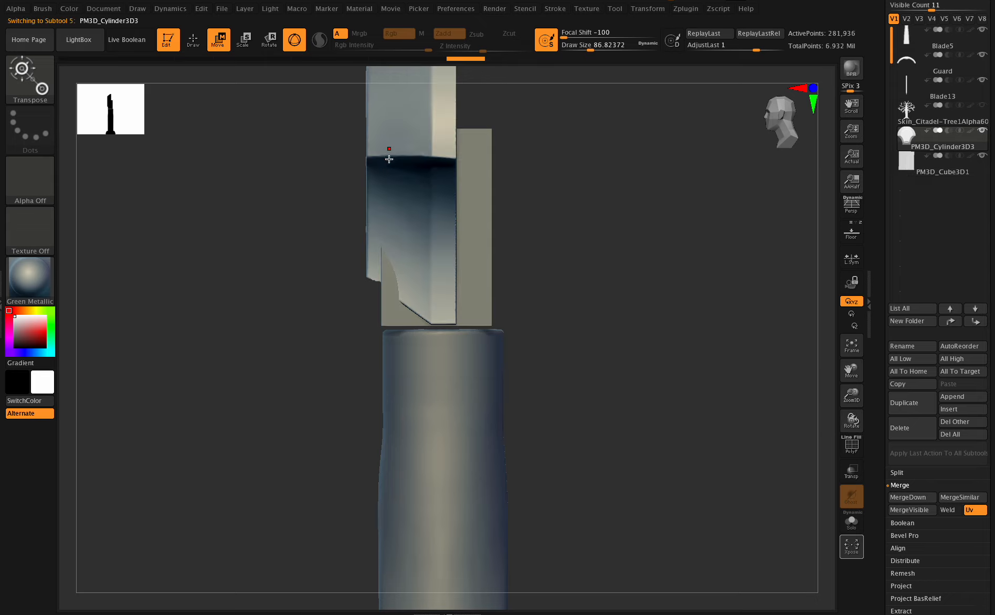
drag(851, 370, 862, 424)
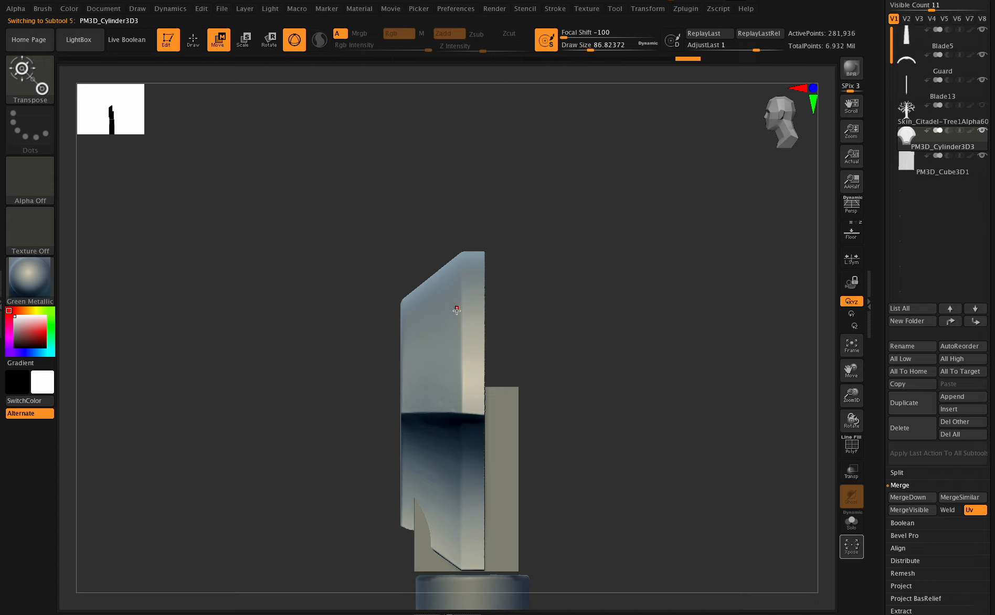
key(q)
key(ctrl+z)
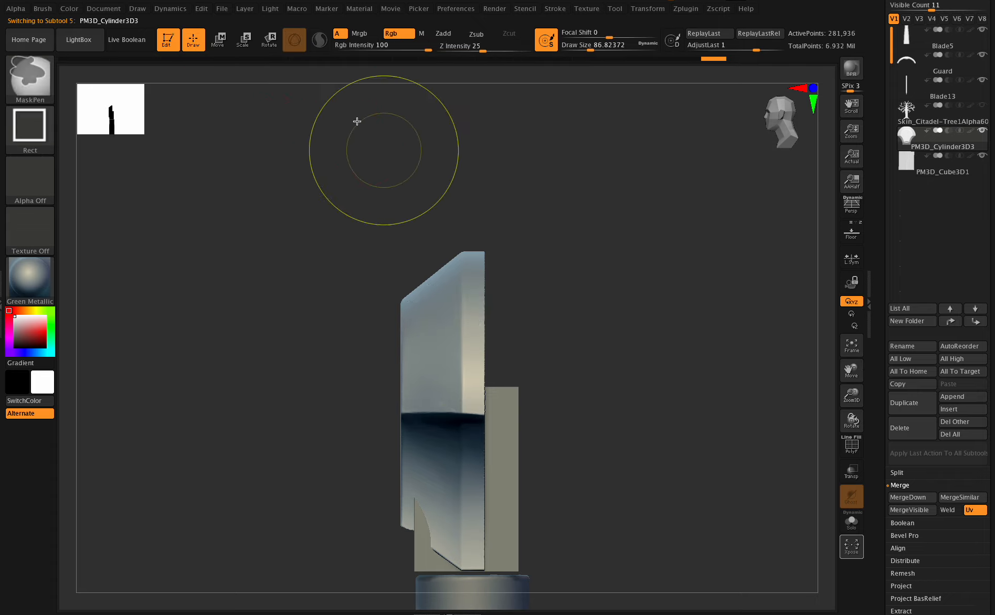
key(w)
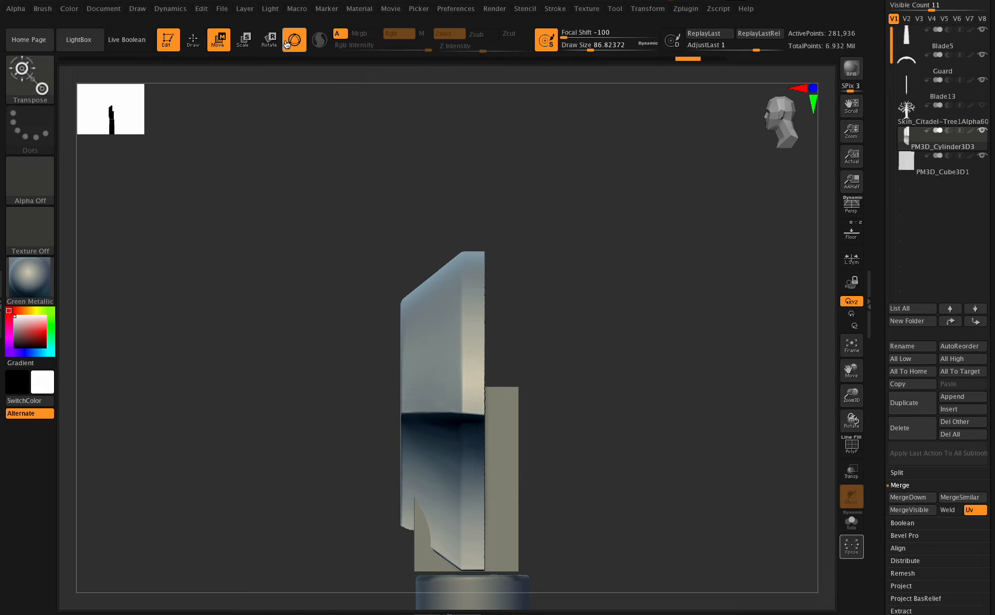
click(295, 42)
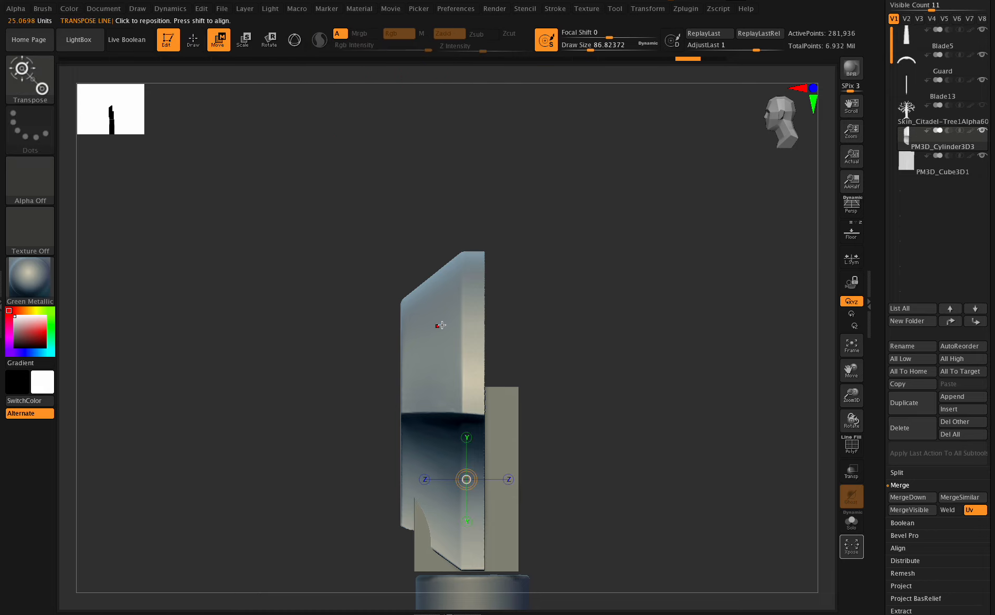
click(294, 41)
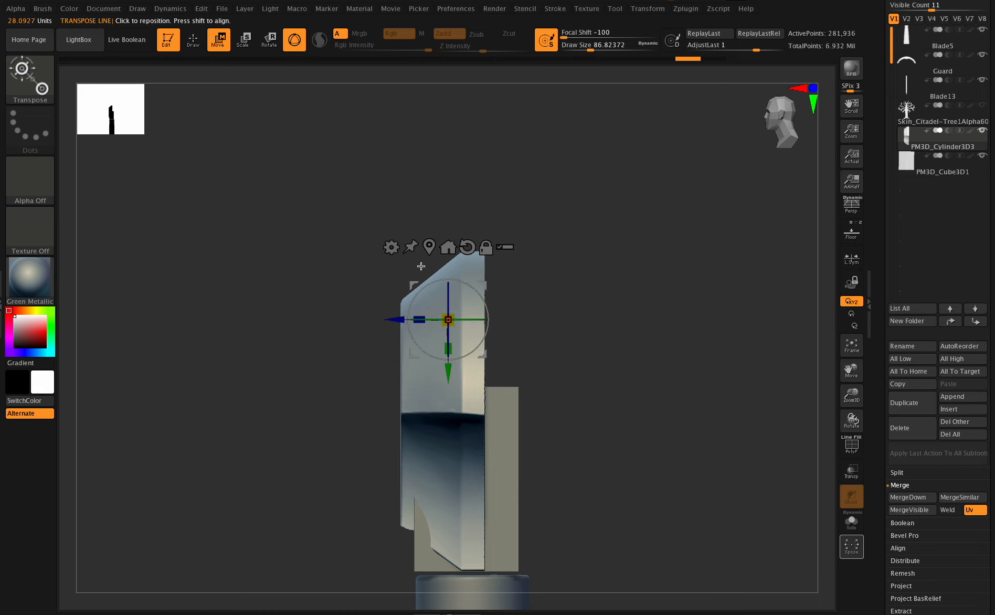
click(430, 247)
drag(395, 412, 411, 415)
mouse_move(842, 416)
mouse_down()
mouse_move(858, 414)
mouse_move(854, 370)
mouse_move(855, 426)
mouse_up()
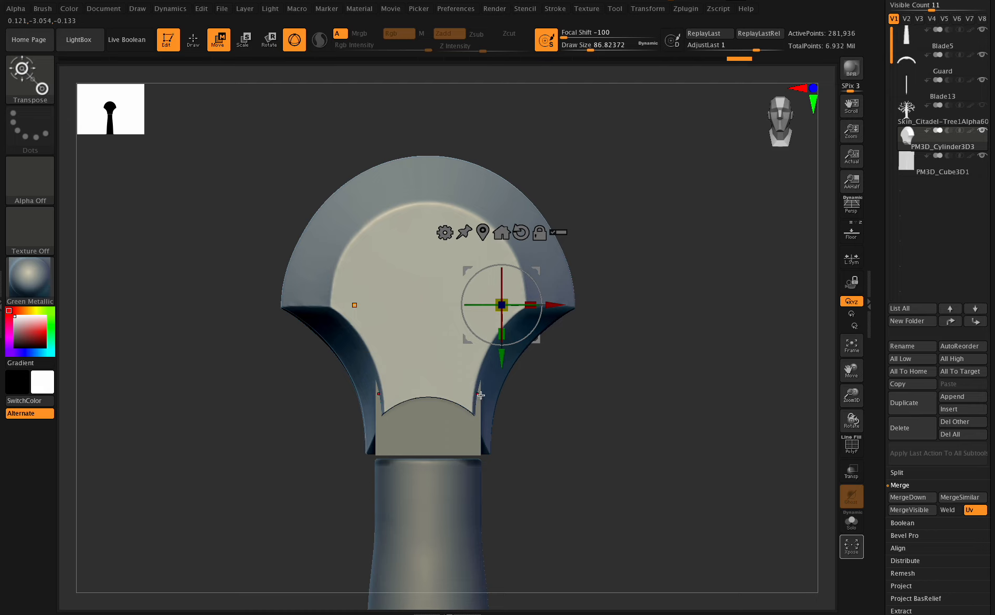
drag(846, 416, 817, 418)
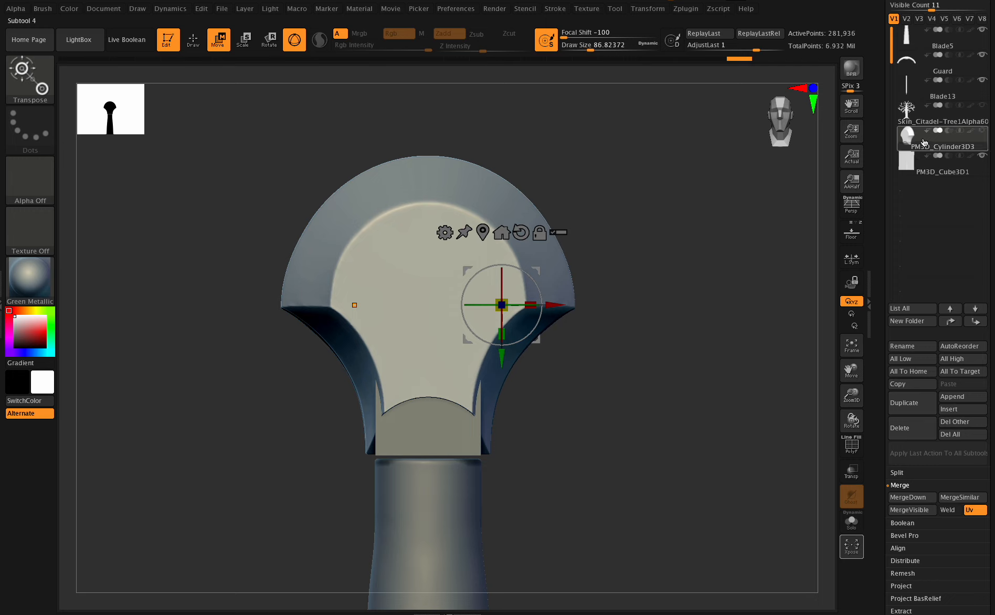
Duplicate the pommel subtool PM3D_Cylinder3D3, select the copy, nudge it in depth and show the original alongside it.
click(910, 403)
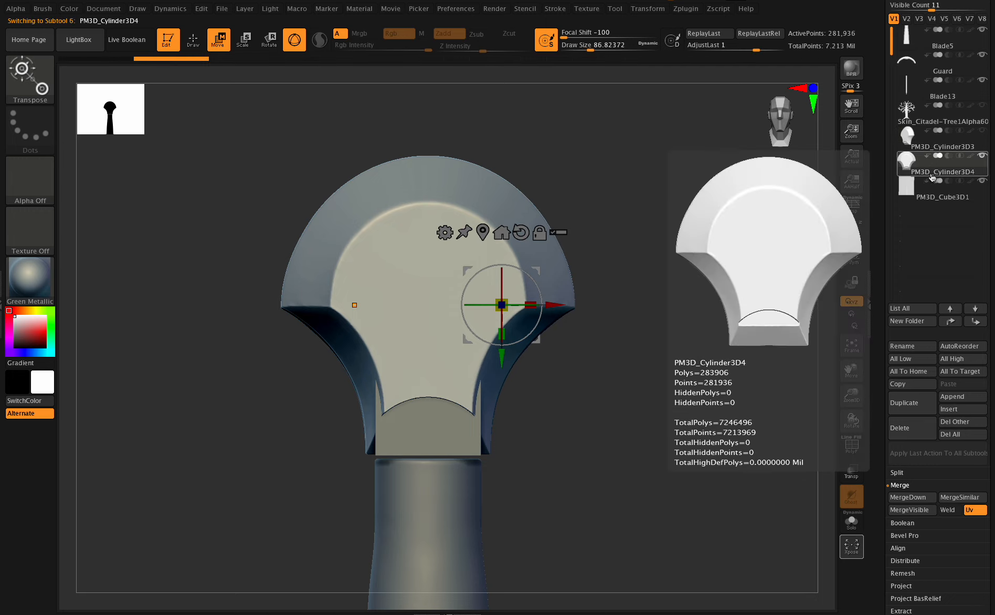
drag(860, 418, 850, 417)
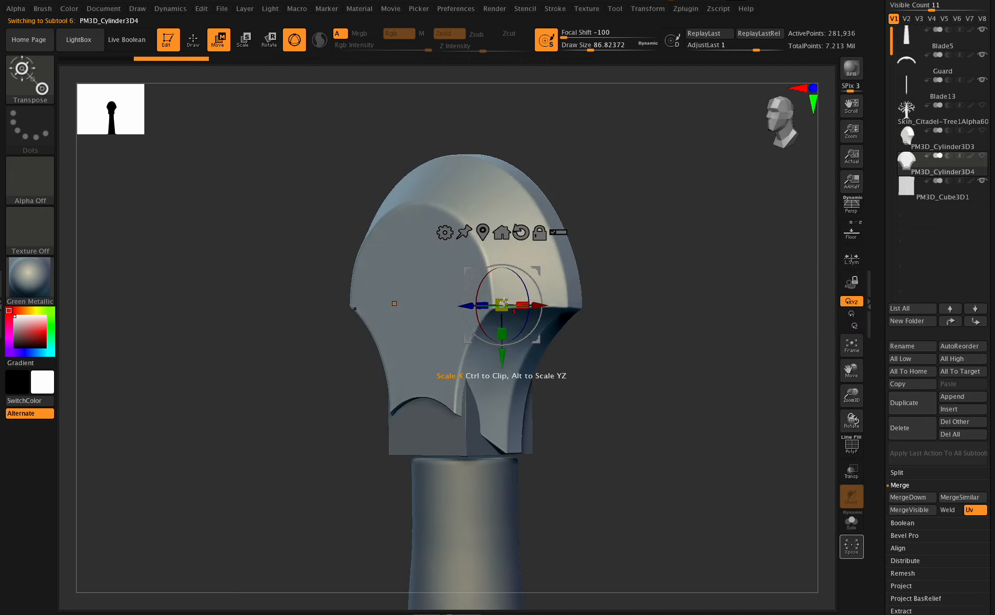
drag(465, 307, 472, 306)
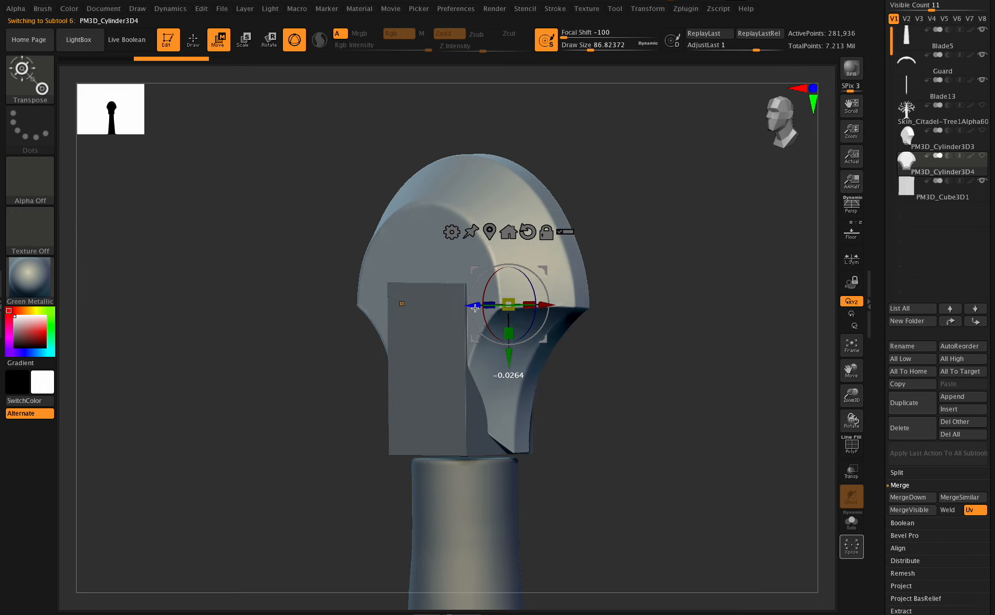
click(982, 132)
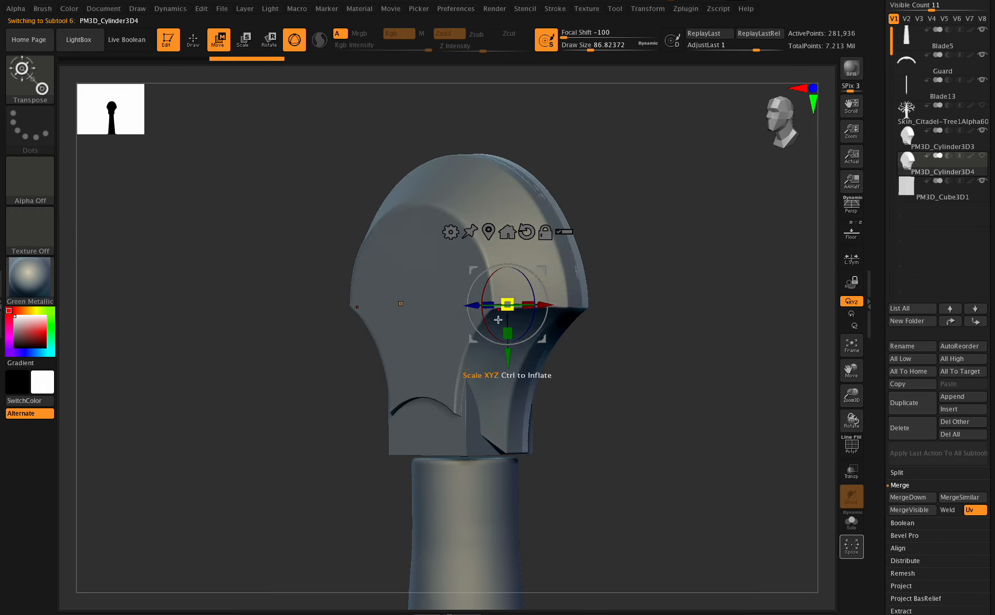
Scale the pommel copy down smaller than the original, adjust its width and pull it forward out of the pommel.
mouse_move(509, 305)
mouse_down()
mouse_move(550, 310)
mouse_move(532, 313)
mouse_up()
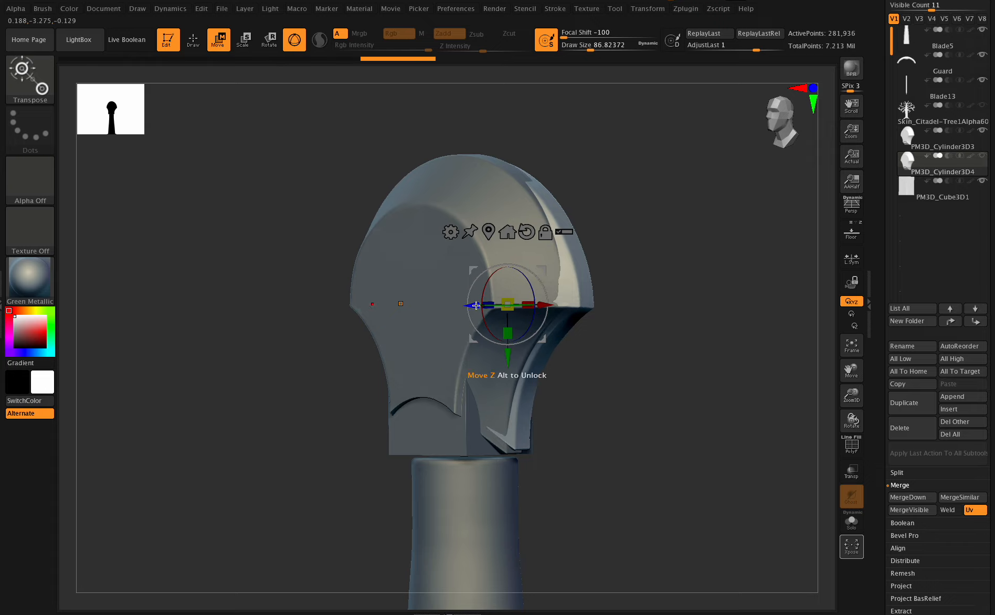
mouse_move(848, 421)
mouse_down()
mouse_move(815, 418)
mouse_move(855, 418)
mouse_up()
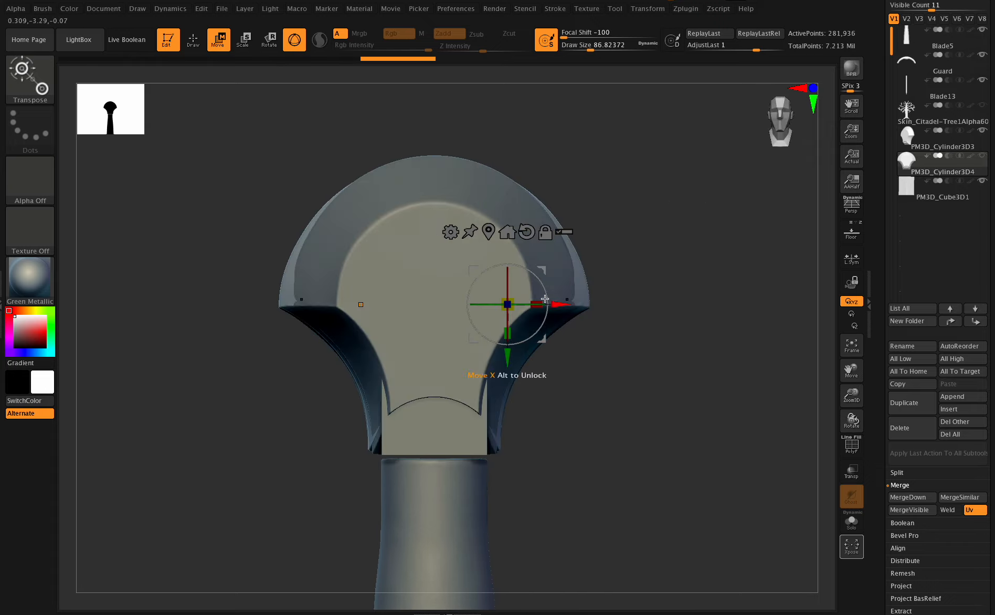
drag(536, 304, 505, 305)
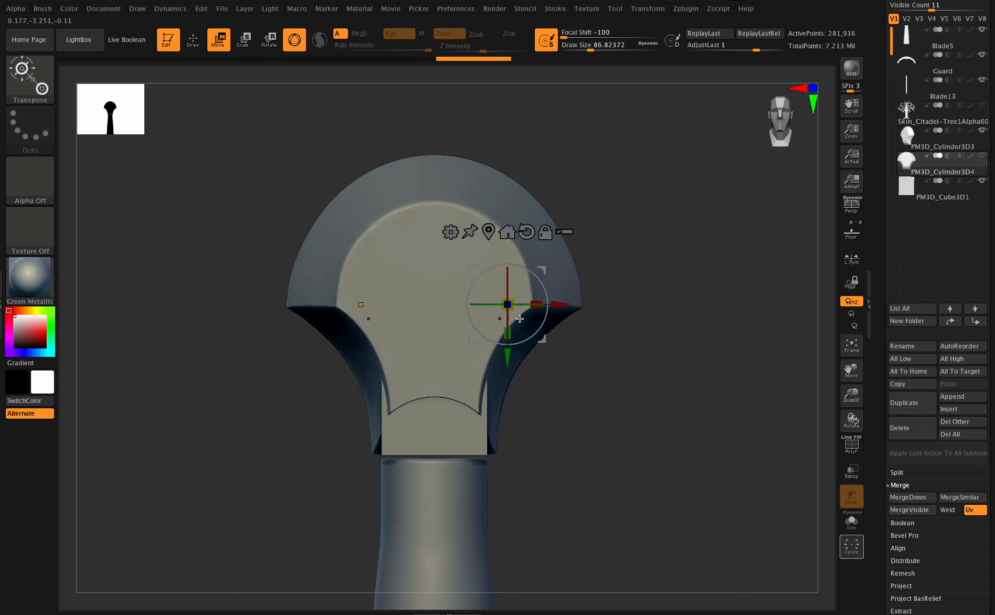
drag(847, 419, 832, 422)
drag(464, 309, 415, 314)
drag(838, 407, 837, 415)
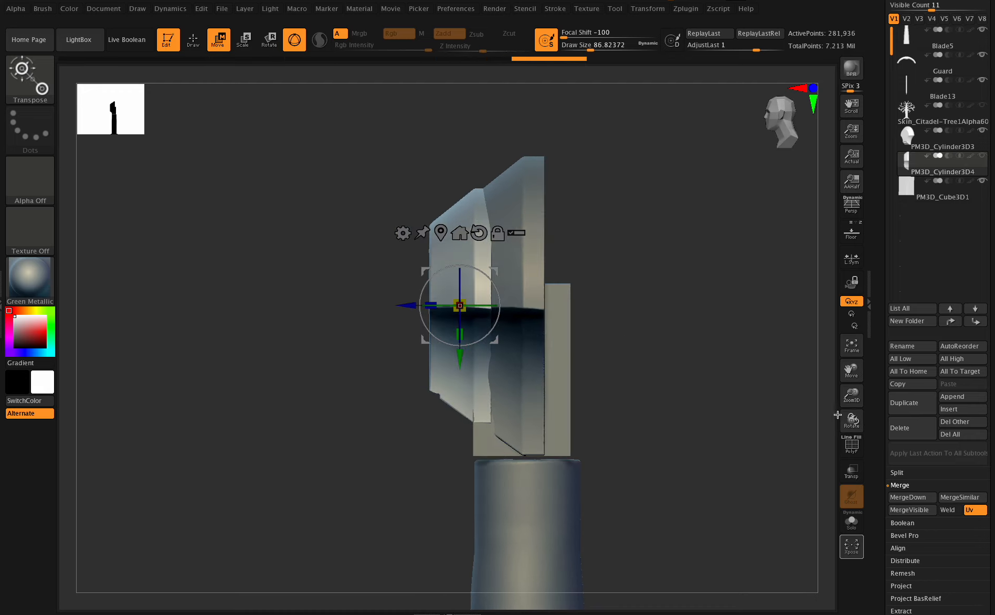
Hide the front portion of the pommel copy from the side view and delete the hidden geometry.
mouse_move(276, 98)
ctrl+shift+mouse_down()
mouse_move(409, 395)
mouse_move(474, 457)
ctrl+shift+mouse_up()
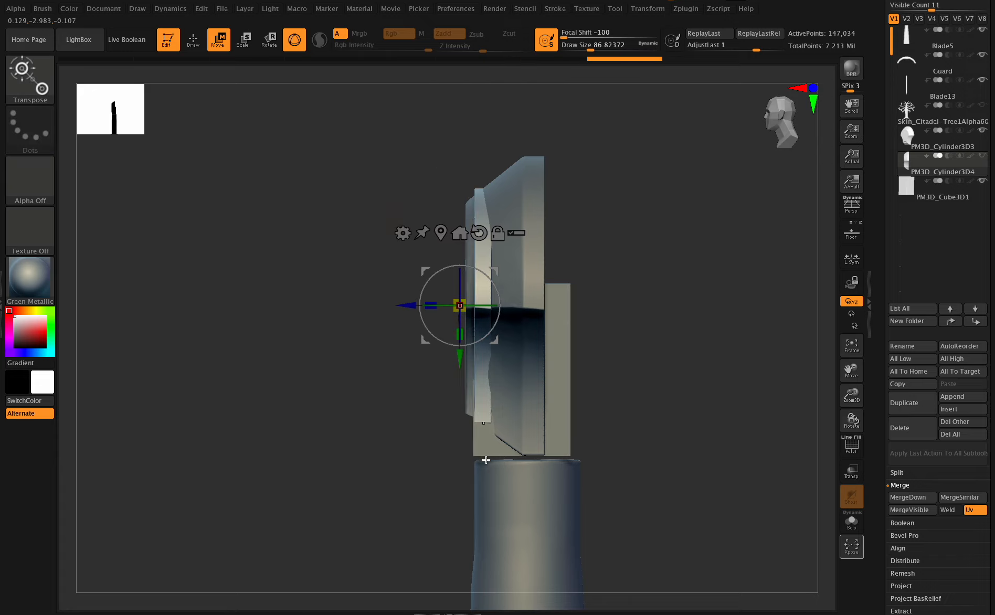
drag(989, 284, 990, 66)
click(910, 426)
click(907, 296)
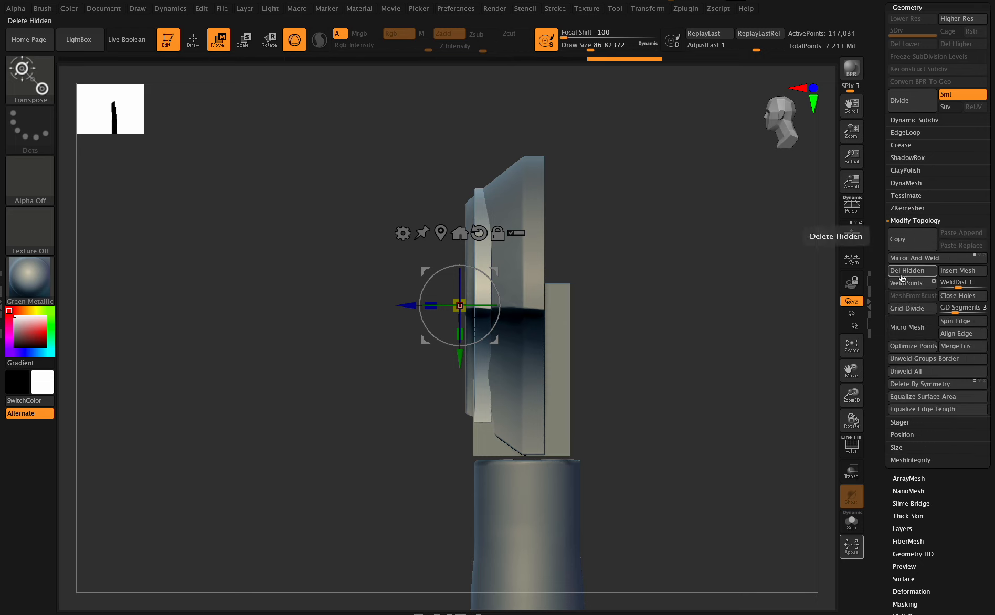
click(902, 272)
Remesh the remaining pommel copy with DynaMesh at resolution 1096.
drag(851, 420, 863, 408)
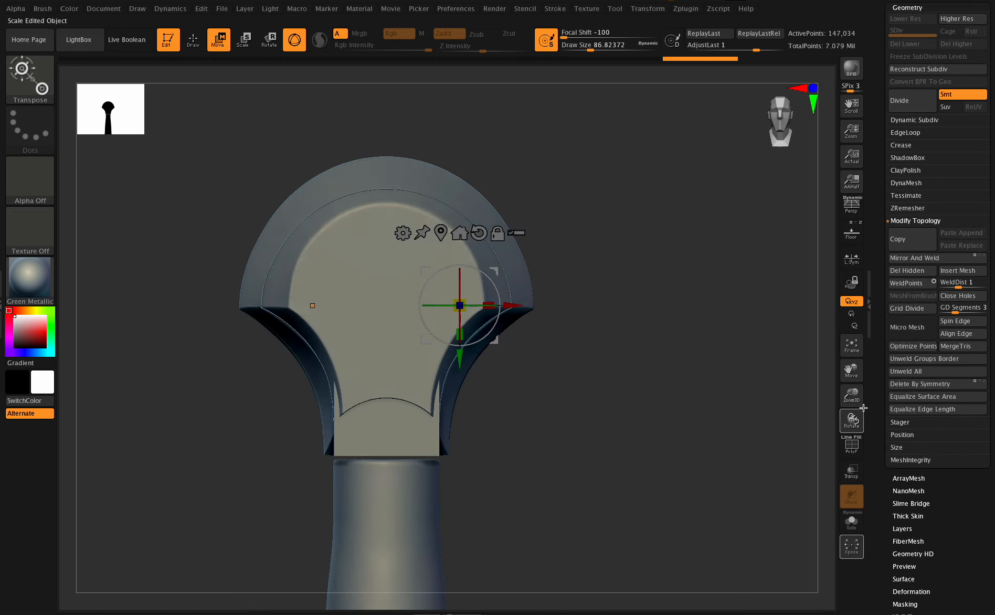
click(905, 183)
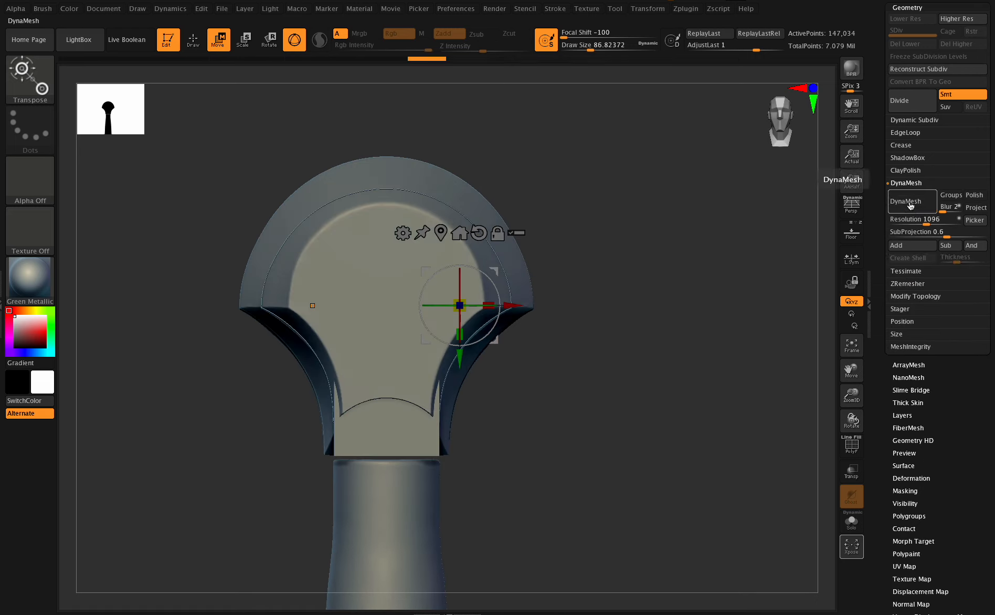
click(911, 202)
drag(851, 420, 835, 420)
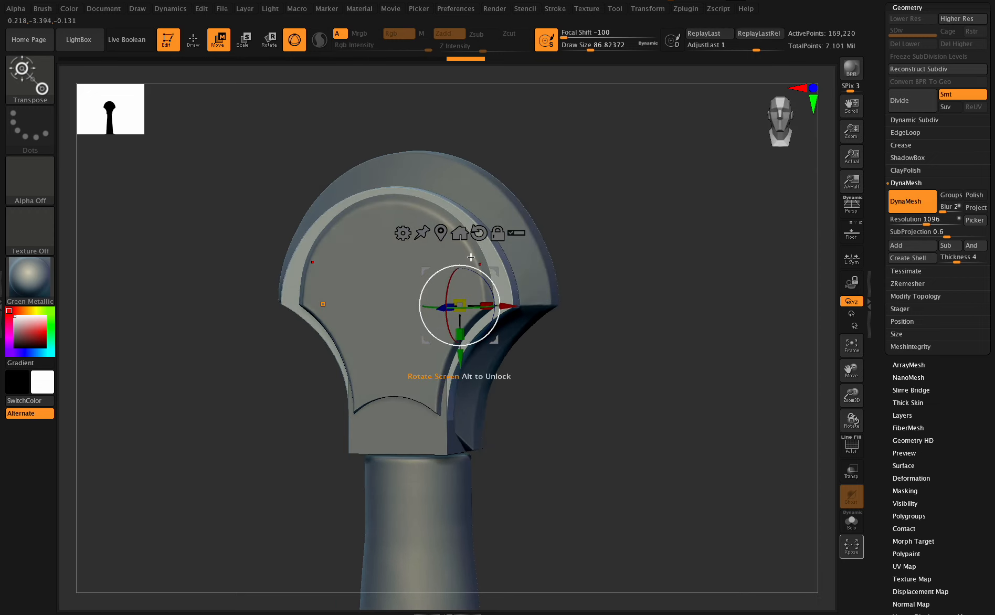
Narrow the remeshed rim piece, stretch it vertically and shift it slightly sideways around the recessed panel.
drag(489, 303, 468, 355)
mouse_move(509, 307)
mouse_down()
mouse_move(474, 308)
mouse_move(461, 337)
mouse_move(501, 307)
mouse_up()
drag(455, 335, 457, 343)
drag(505, 307, 501, 307)
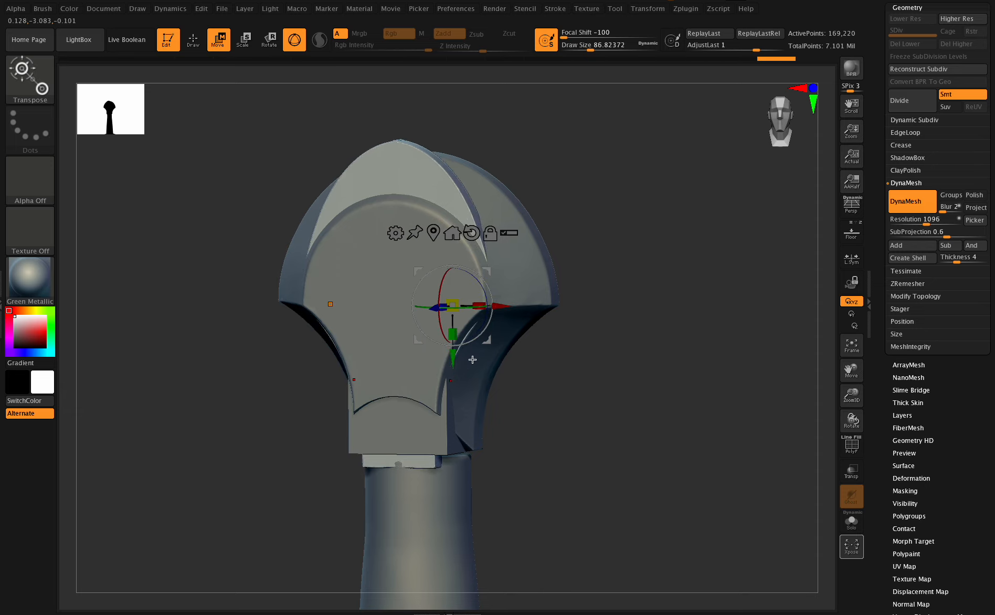
Rescale the rim piece's height and width so it forms a thin raised border around the pommel's rounded panel.
drag(847, 396, 833, 385)
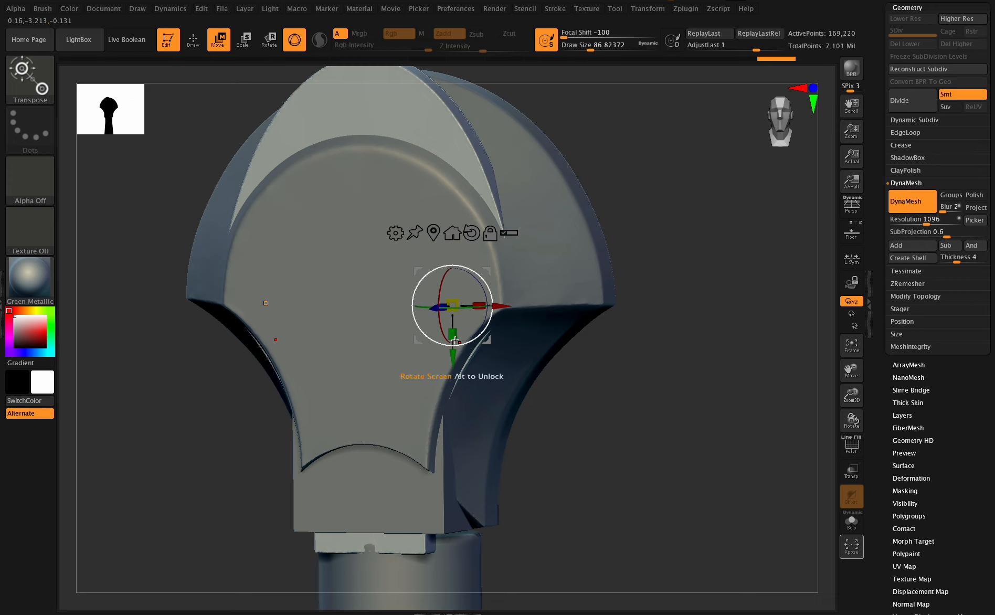
mouse_move(454, 333)
mouse_down()
mouse_move(456, 344)
mouse_move(455, 334)
mouse_up()
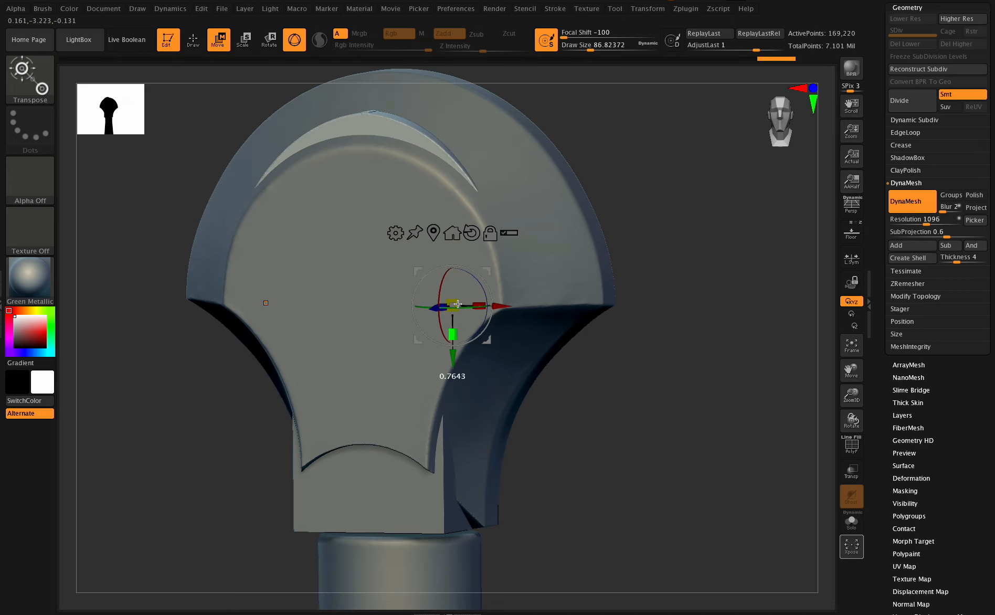
drag(496, 300, 515, 308)
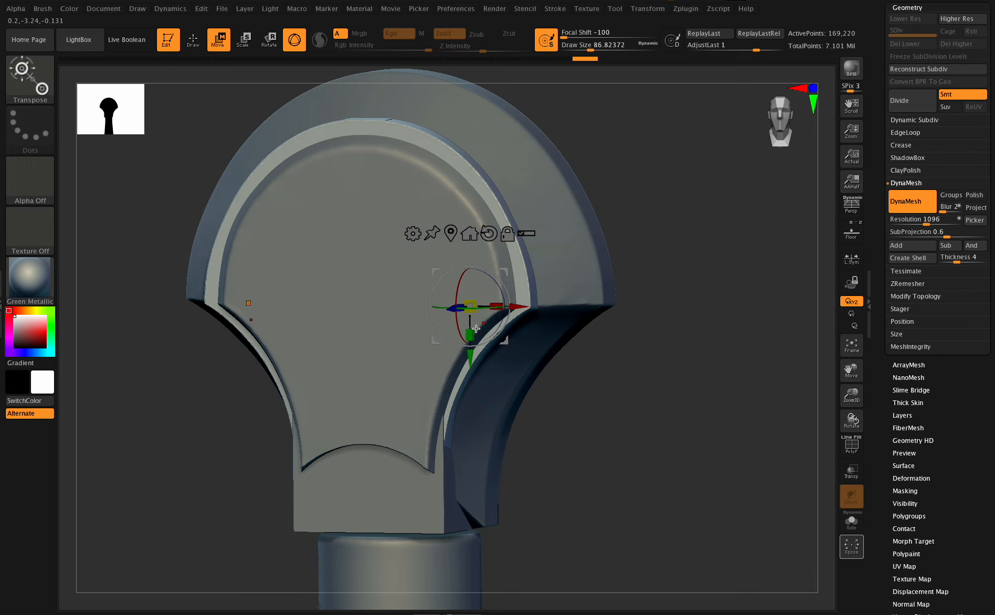
drag(470, 334, 470, 340)
drag(495, 304, 485, 314)
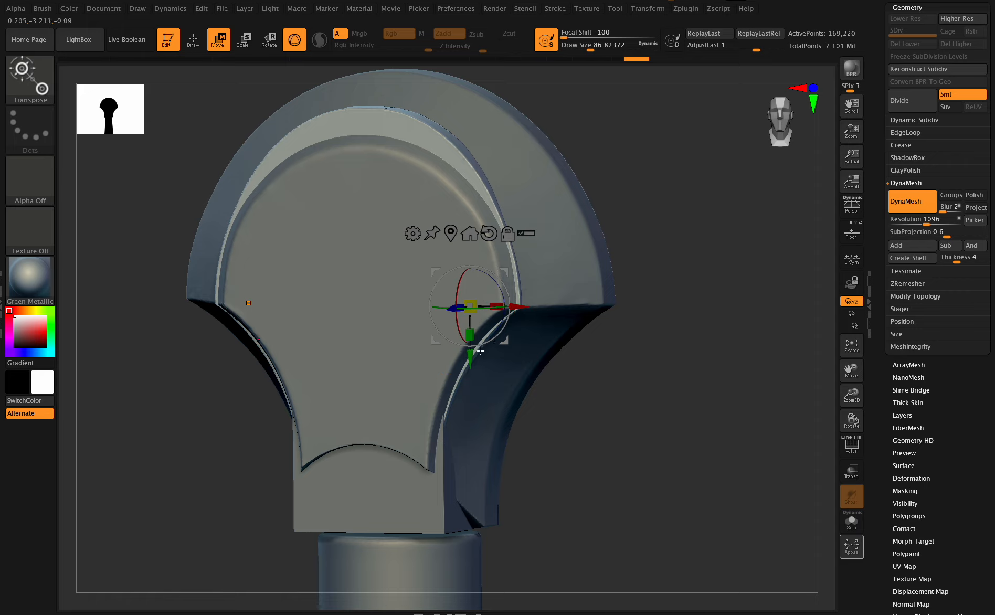
Nudge the rim piece slightly in depth against the pommel and check the fit from several angles.
drag(455, 308, 455, 308)
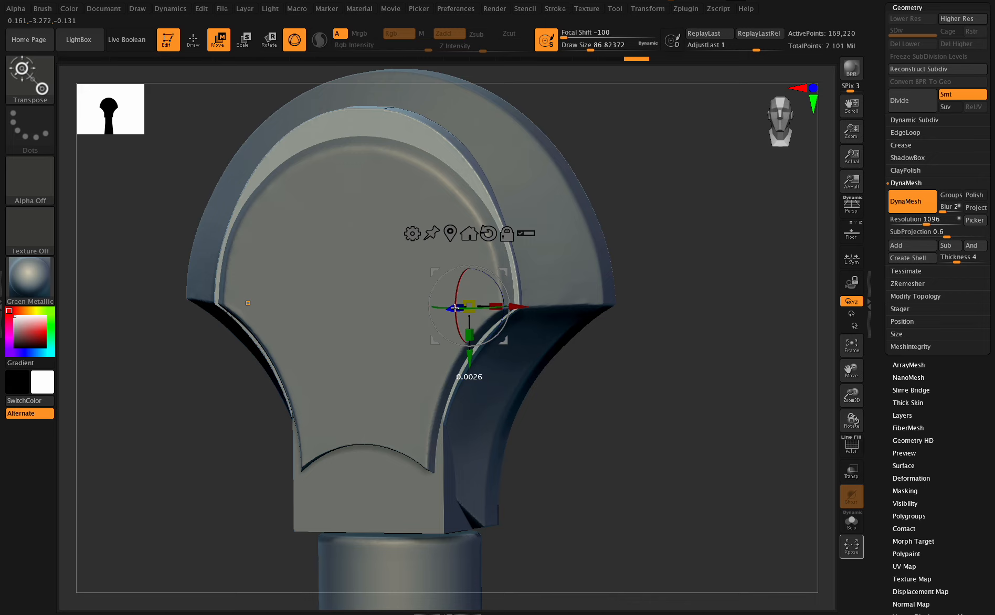
drag(454, 308, 455, 309)
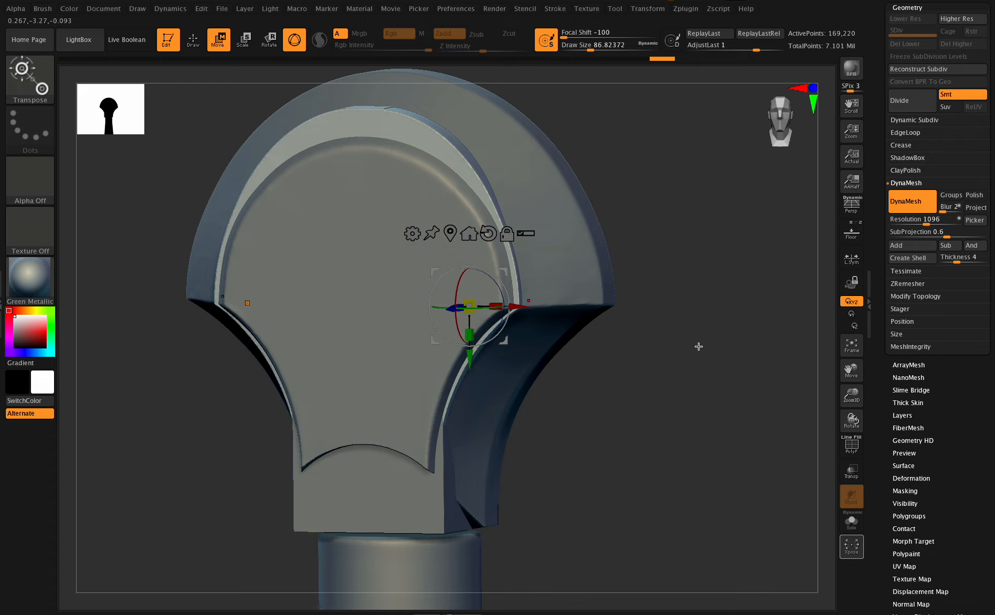
mouse_move(851, 431)
mouse_down()
mouse_move(848, 388)
mouse_move(852, 420)
mouse_up()
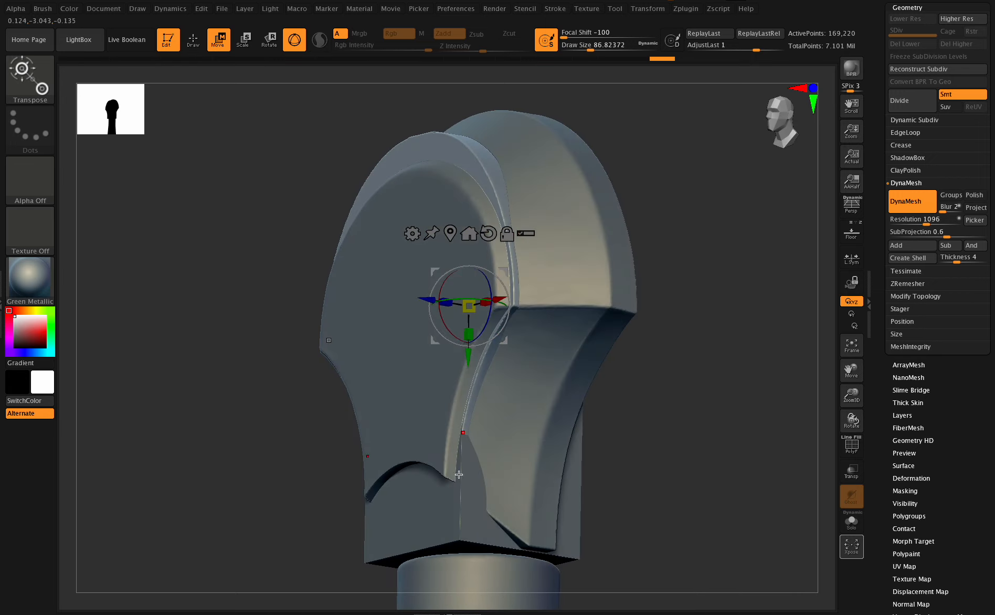
drag(849, 426, 744, 434)
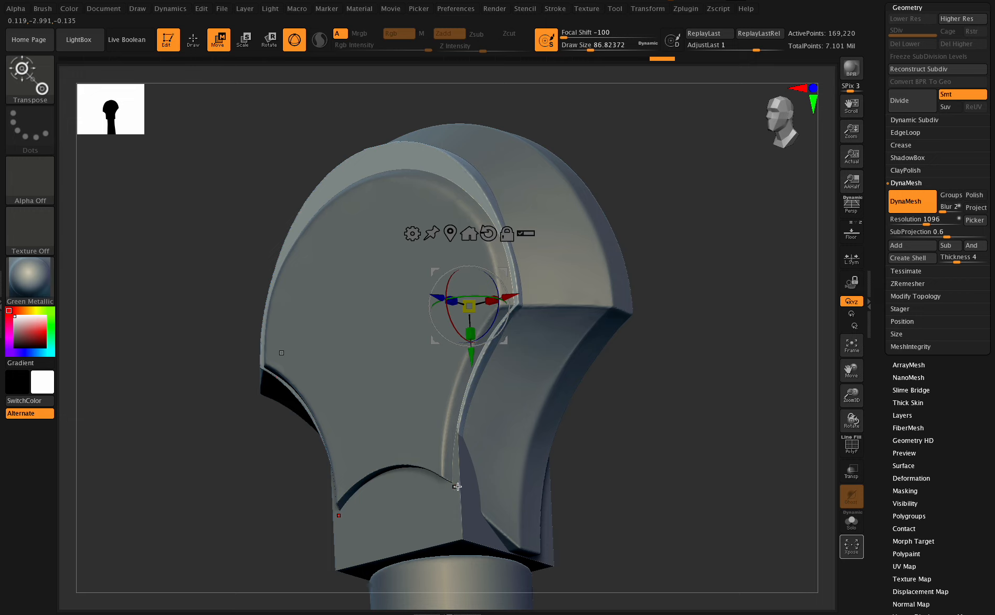
drag(851, 419, 859, 446)
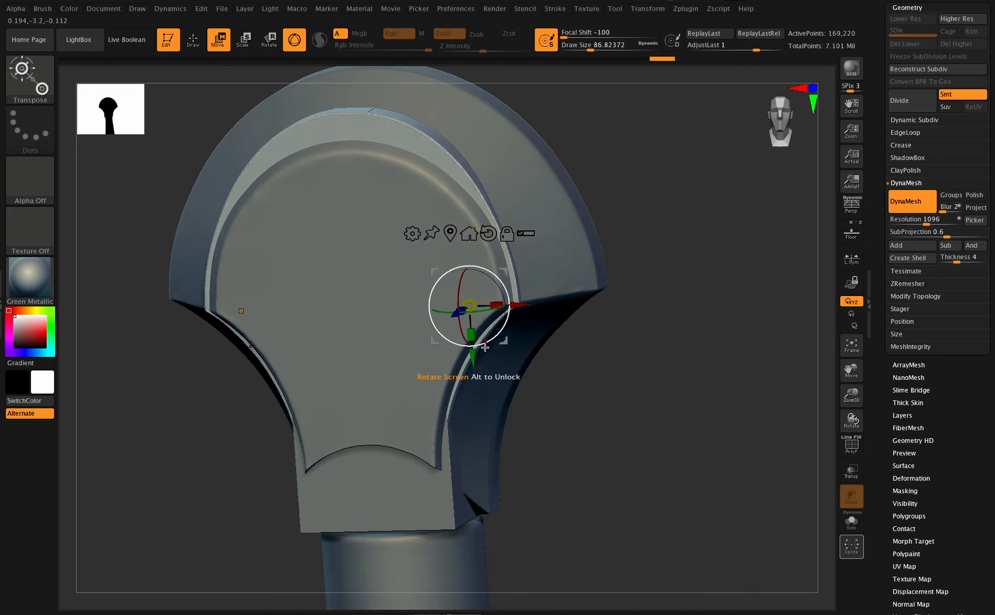
Nudge the rim piece upward on the pommel and widen it slightly around the recessed panel.
drag(473, 358, 472, 352)
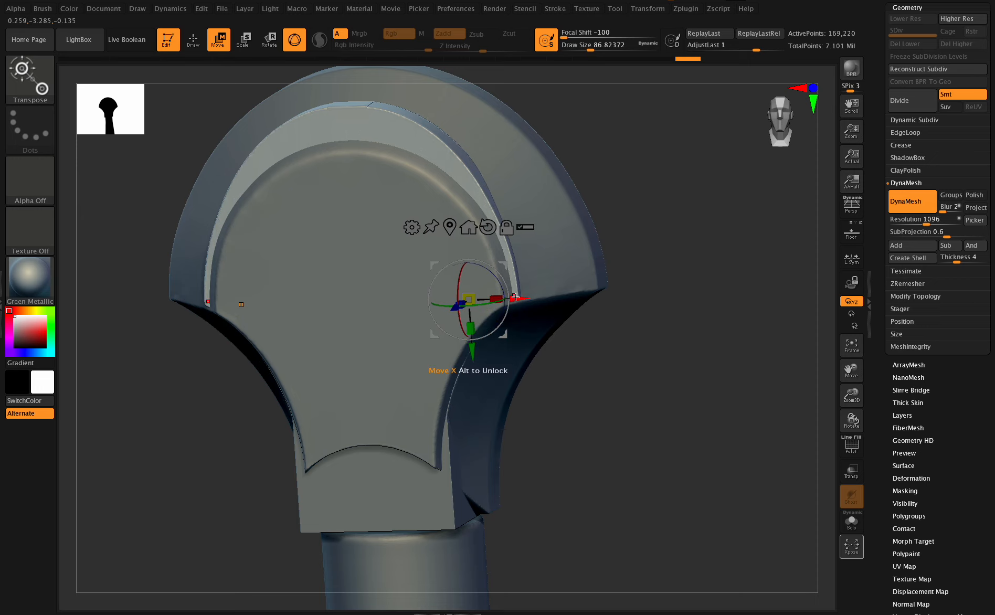
drag(516, 297, 518, 302)
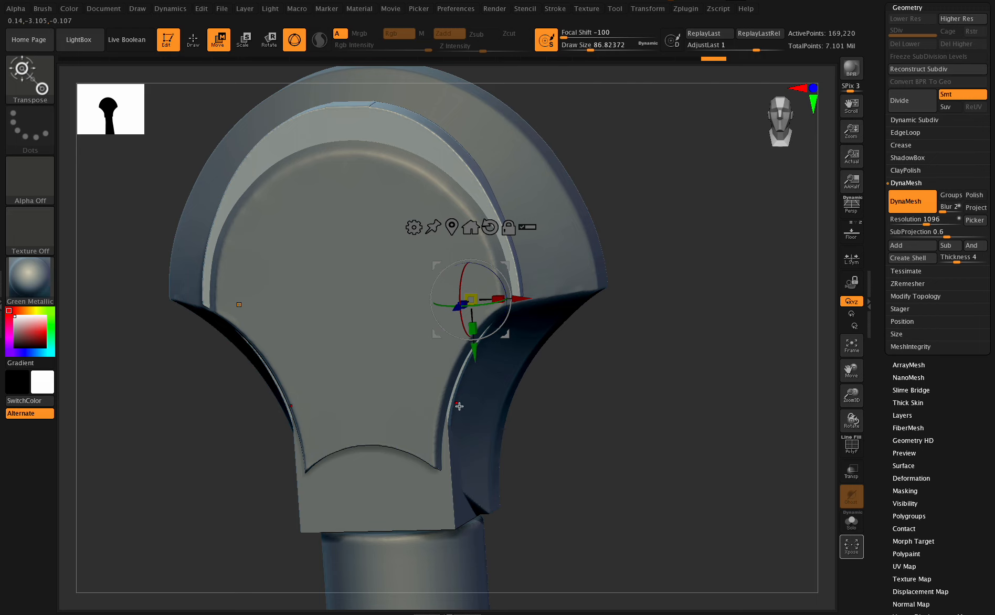
mouse_move(851, 397)
mouse_down()
mouse_move(852, 408)
mouse_move(851, 395)
mouse_up()
mouse_move(851, 419)
mouse_down()
mouse_move(840, 407)
mouse_move(850, 411)
mouse_move(834, 414)
mouse_up()
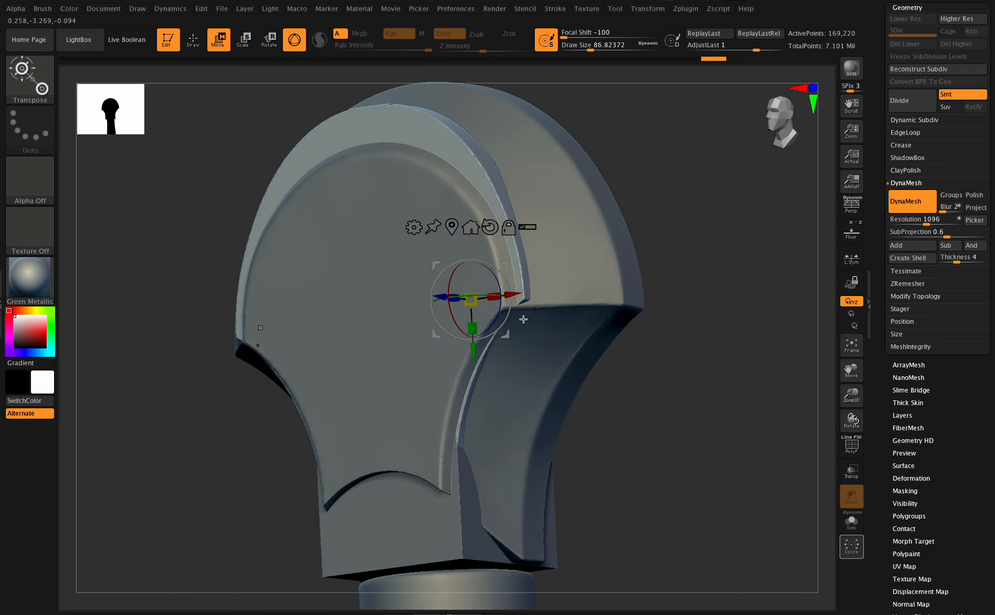
drag(474, 351, 476, 355)
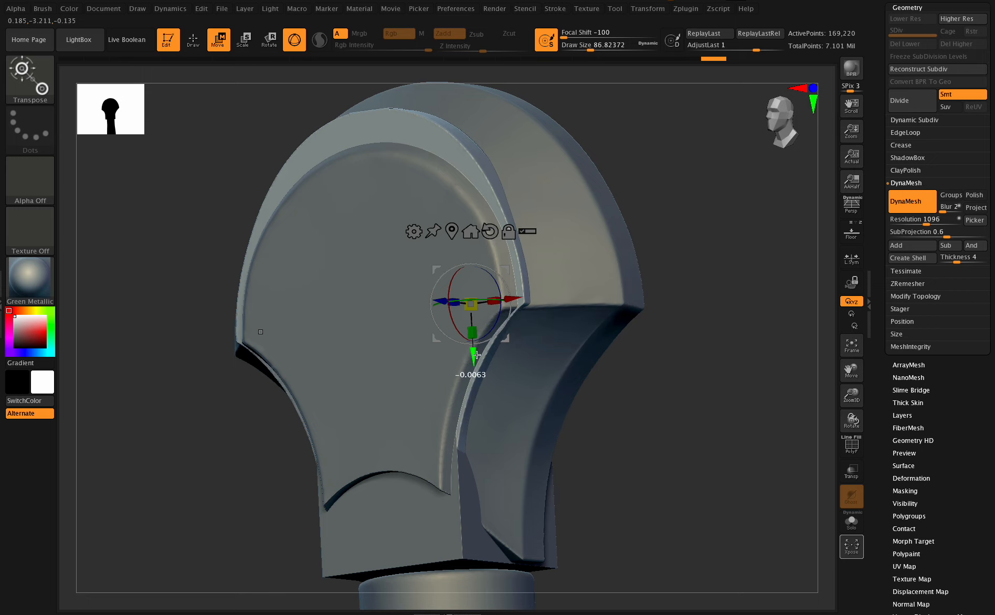
drag(495, 302, 495, 303)
drag(473, 350, 473, 355)
key(ctrl+z)
key(ctrl+z)
key(ctrl+z)
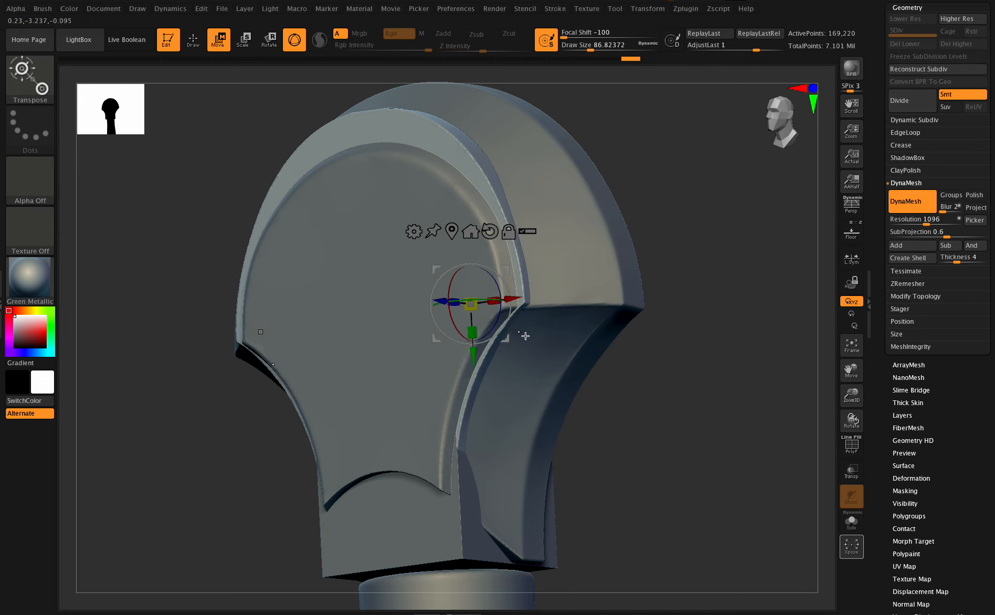
key(ctrl+z)
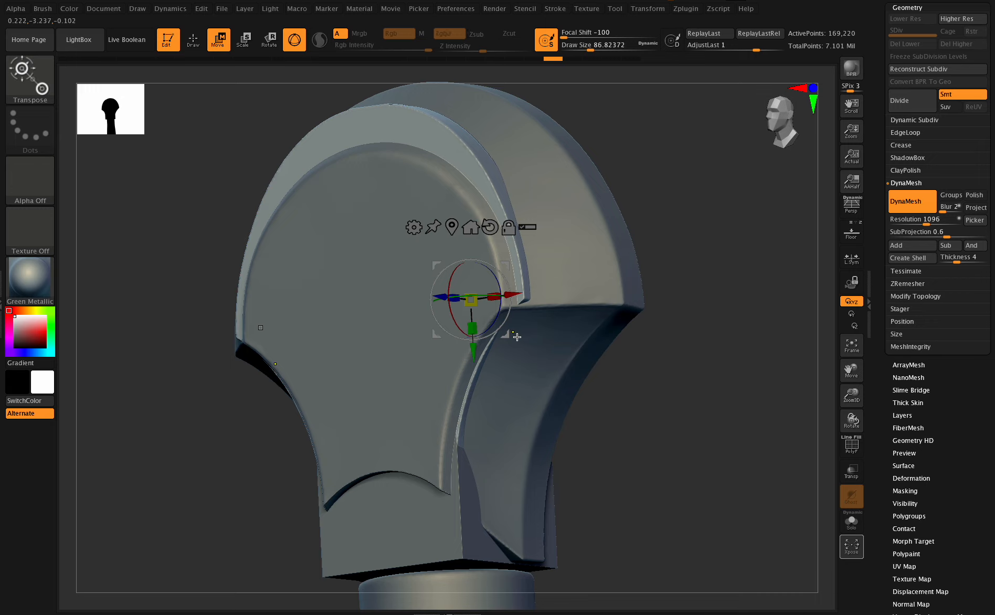
Stretch the rim piece upward around the rounded panel and widen it slightly, ending with a horizontal scale of about 1.006.
drag(473, 346, 475, 346)
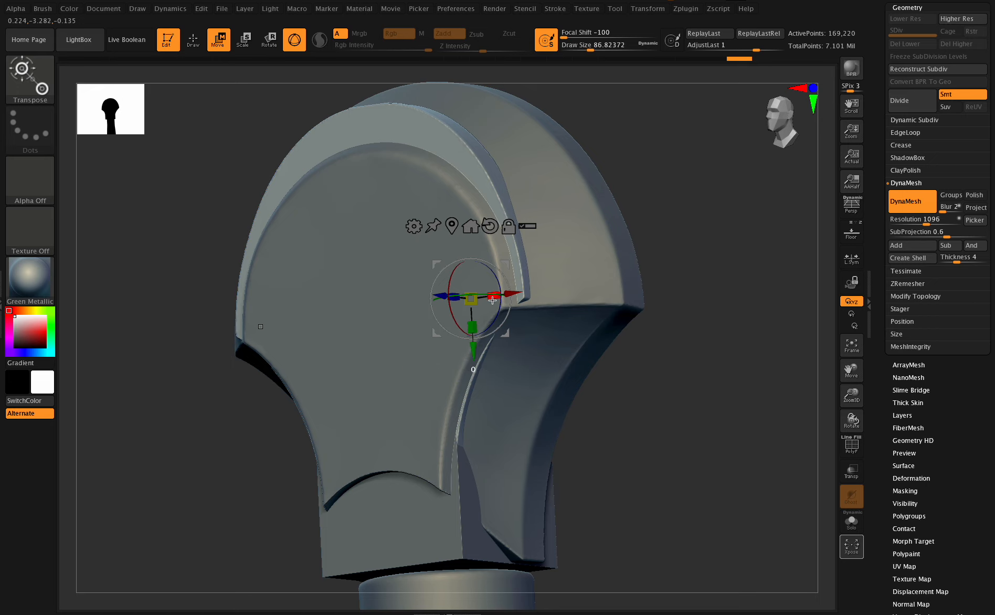
drag(493, 297, 495, 306)
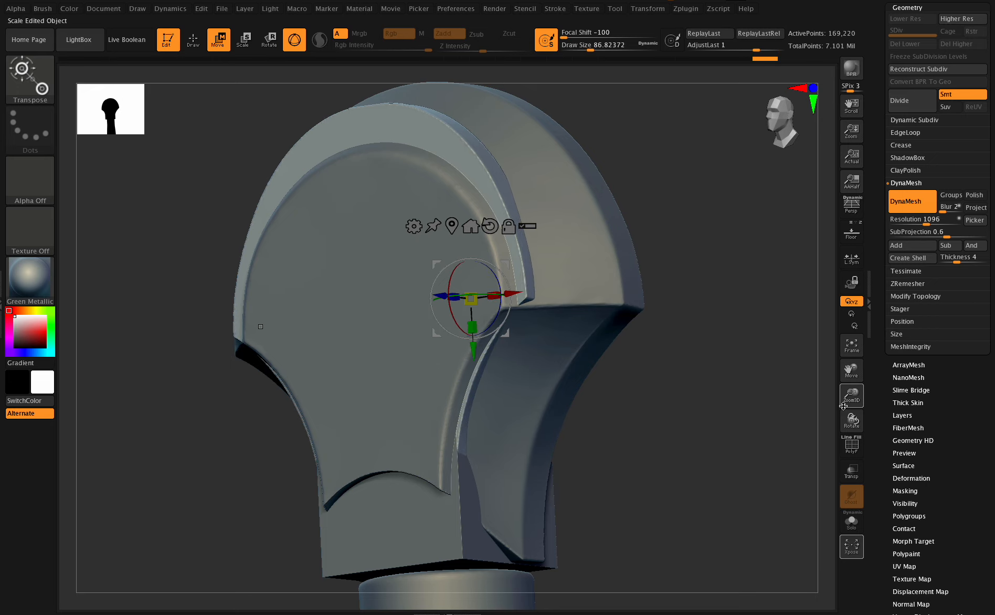
shift+drag(843, 406, 851, 407)
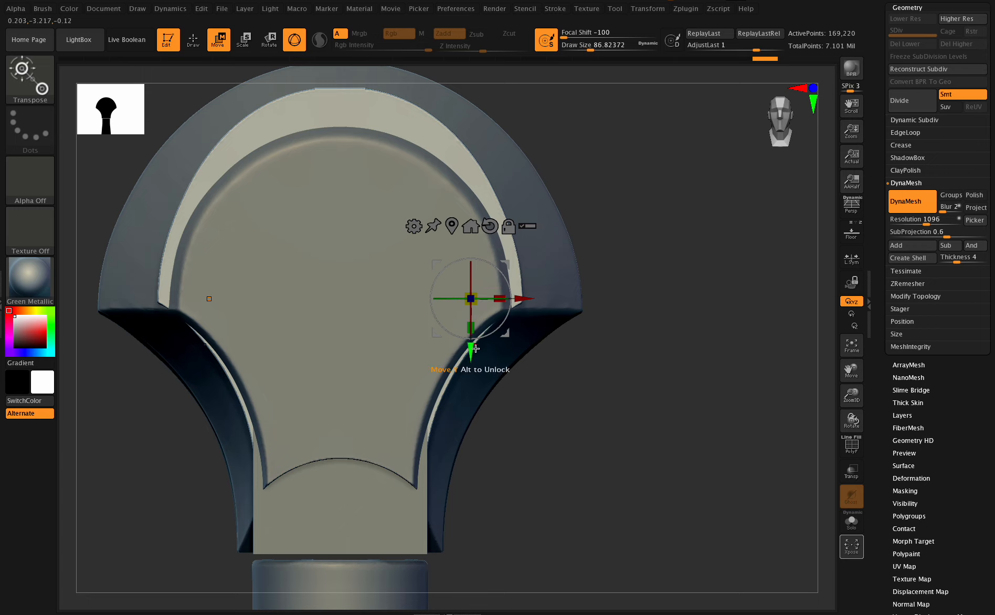
drag(476, 348, 475, 355)
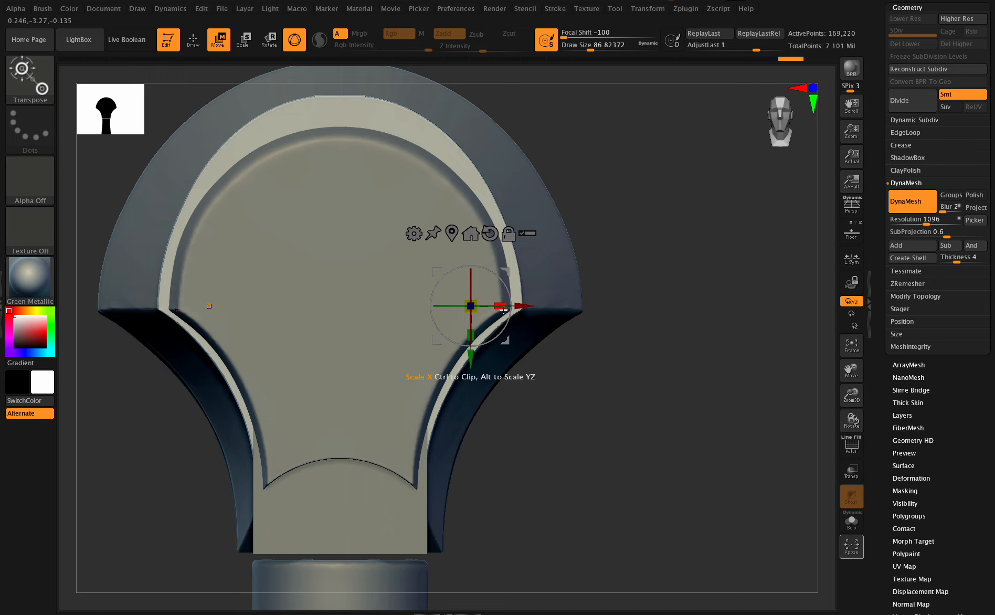
drag(503, 310, 473, 338)
key(ctrl+z)
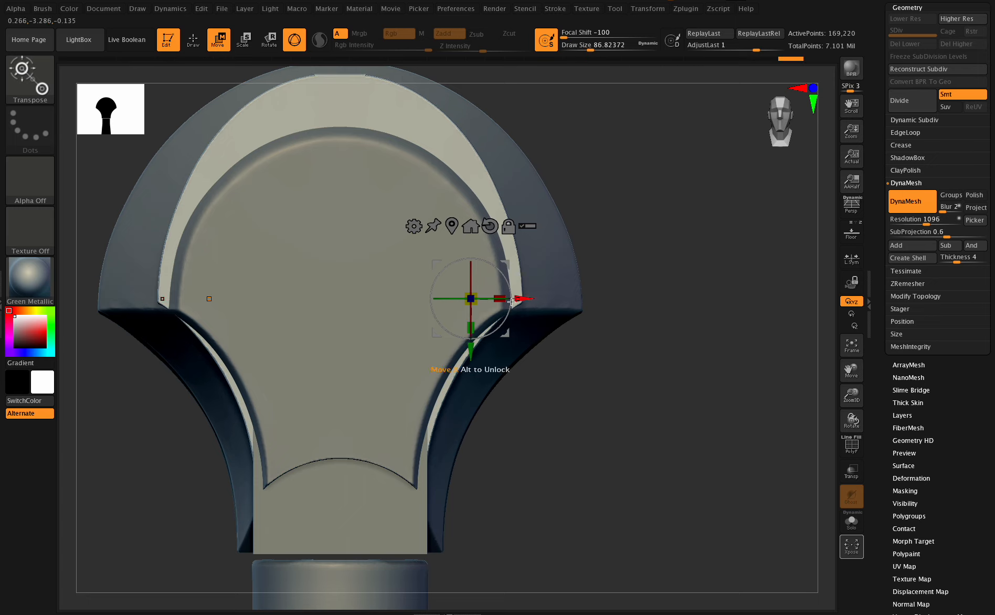
drag(503, 299, 502, 303)
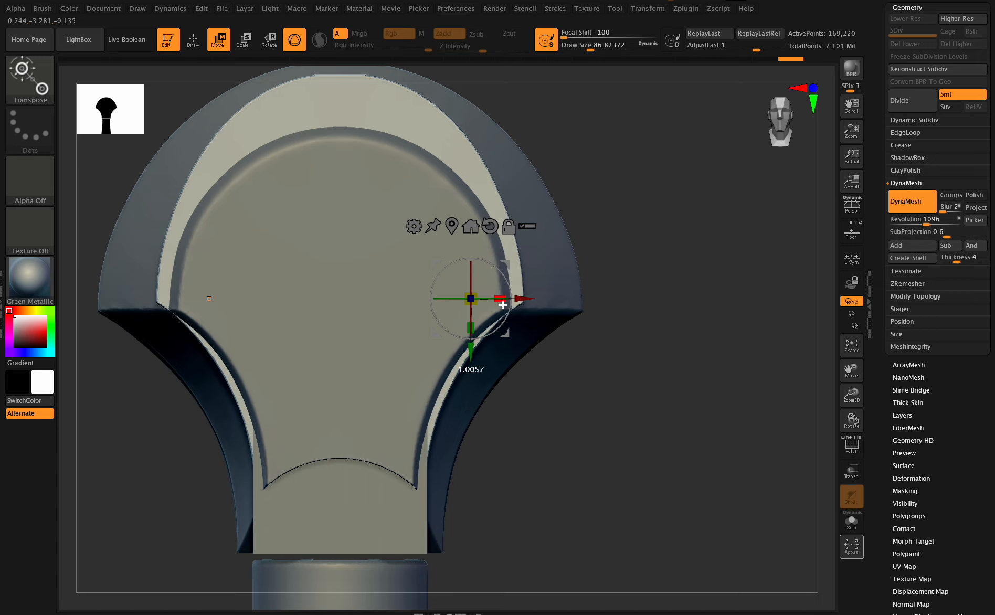
Cut away the rim piece's upper arch by hiding and deleting it, and remesh the remaining lower side strips.
click(193, 39)
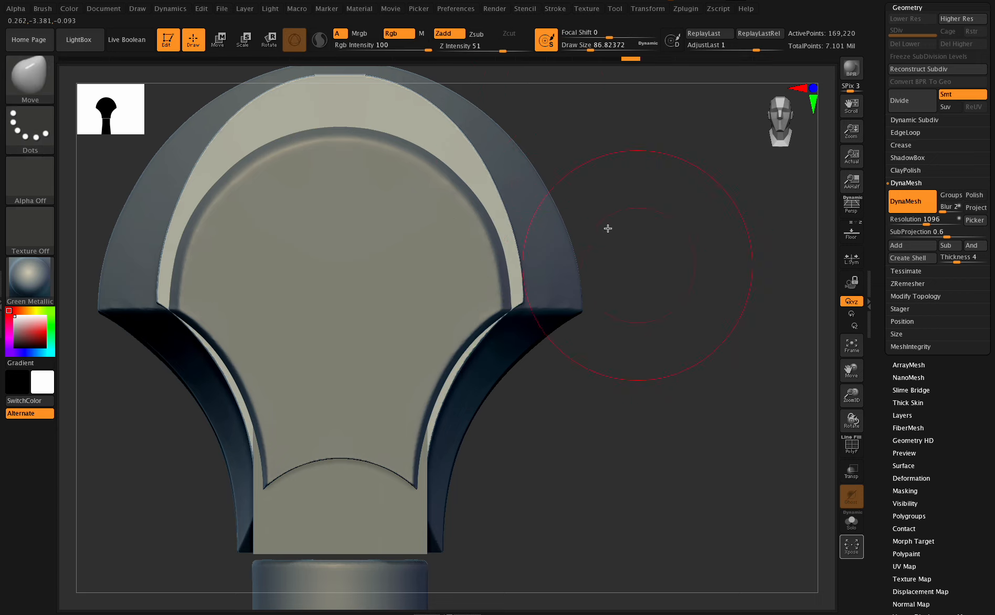
key(ctrl+shift)
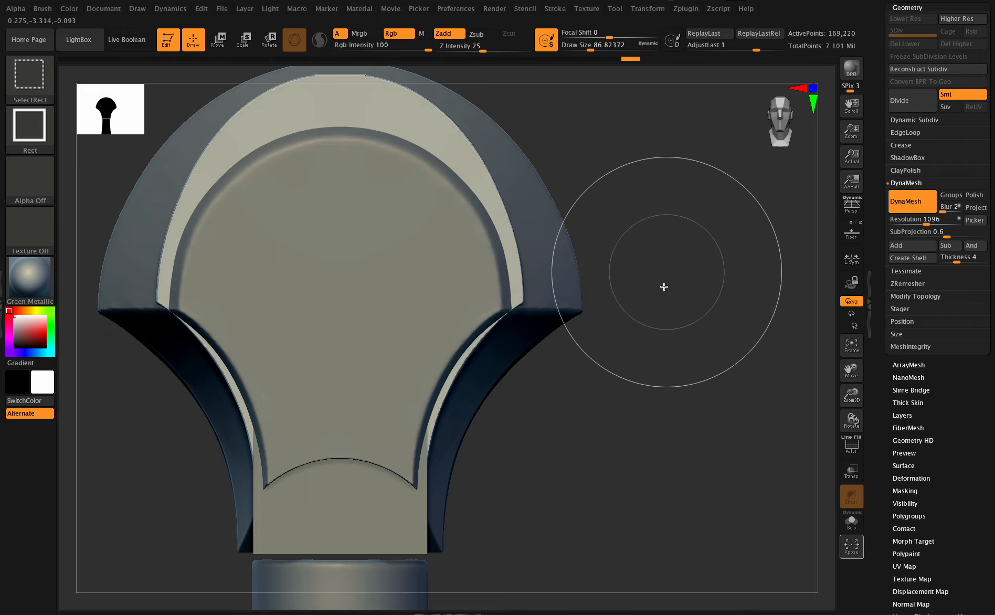
ctrl+alt+shift+drag(665, 296, 102, 66)
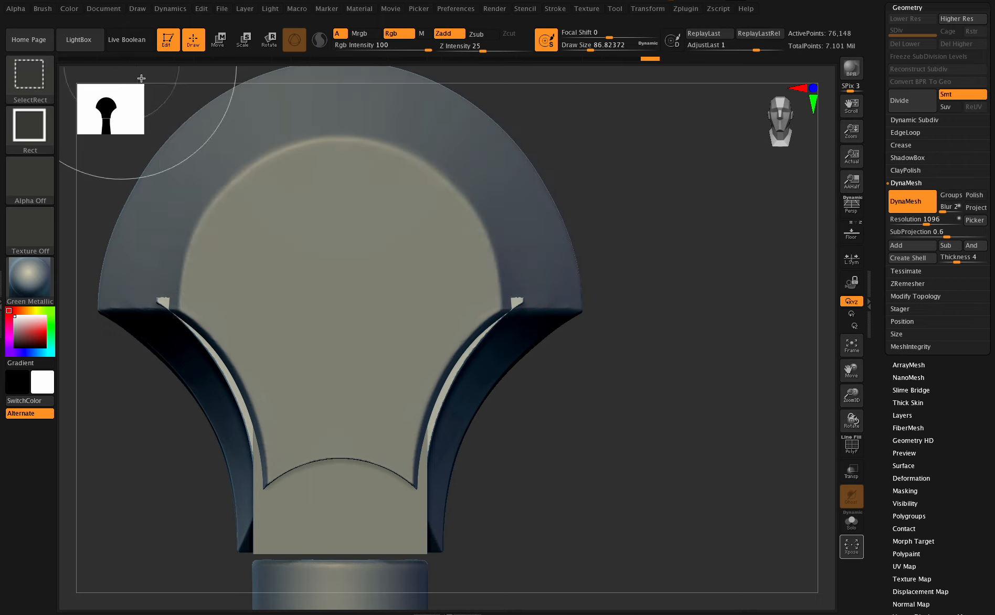
ctrl+alt+shift+drag(598, 173, 97, 318)
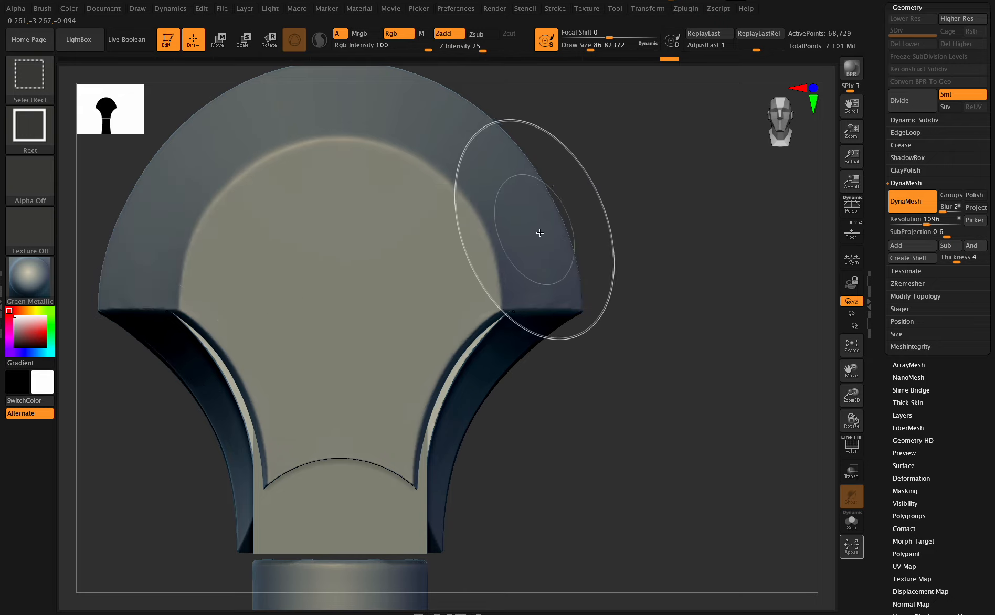
mouse_move(670, 221)
ctrl+alt+shift+mouse_down()
mouse_move(171, 290)
mouse_move(68, 389)
ctrl+alt+shift+mouse_up()
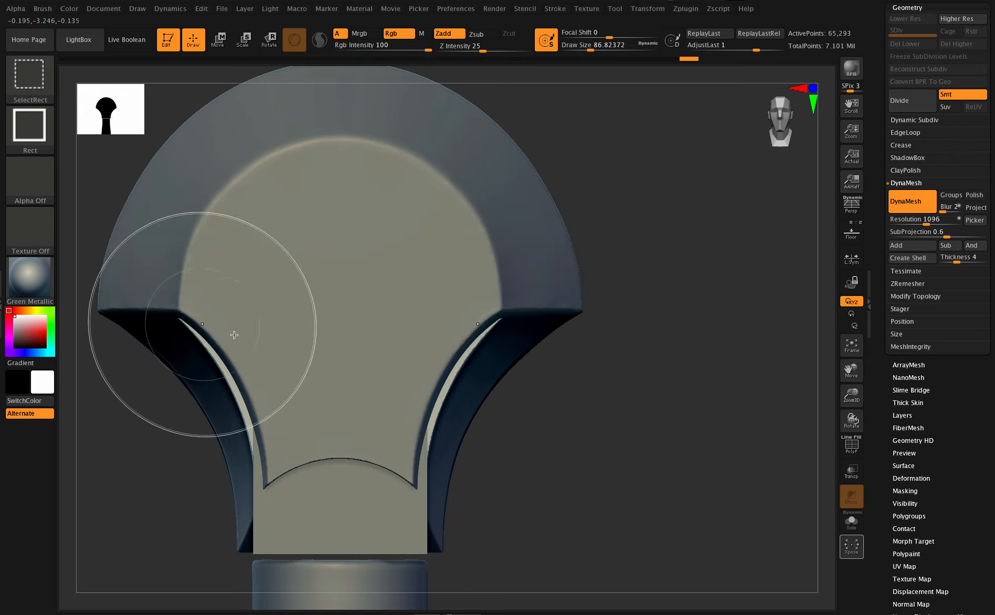
click(901, 297)
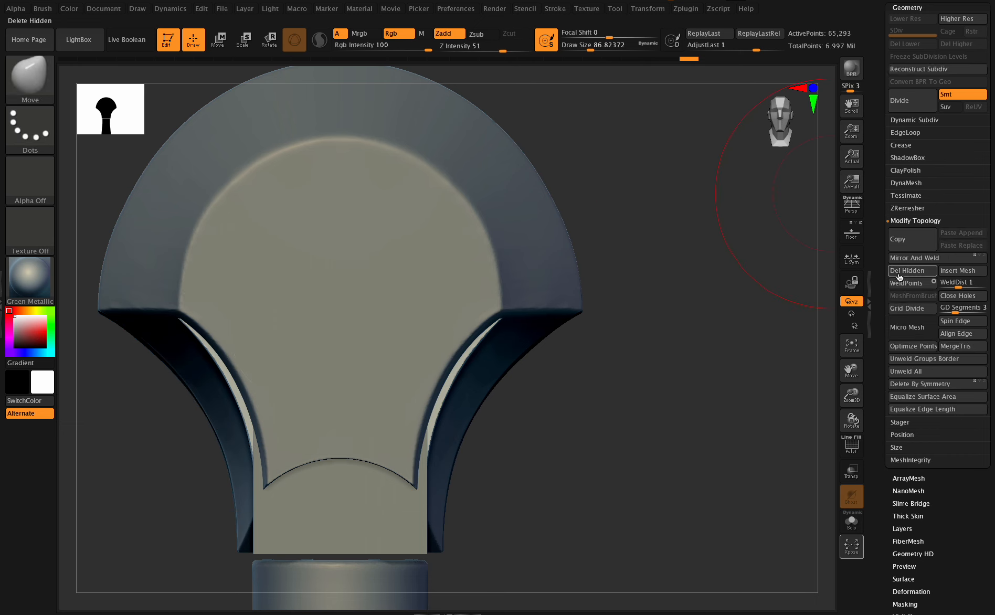
ctrl+drag(688, 310, 759, 391)
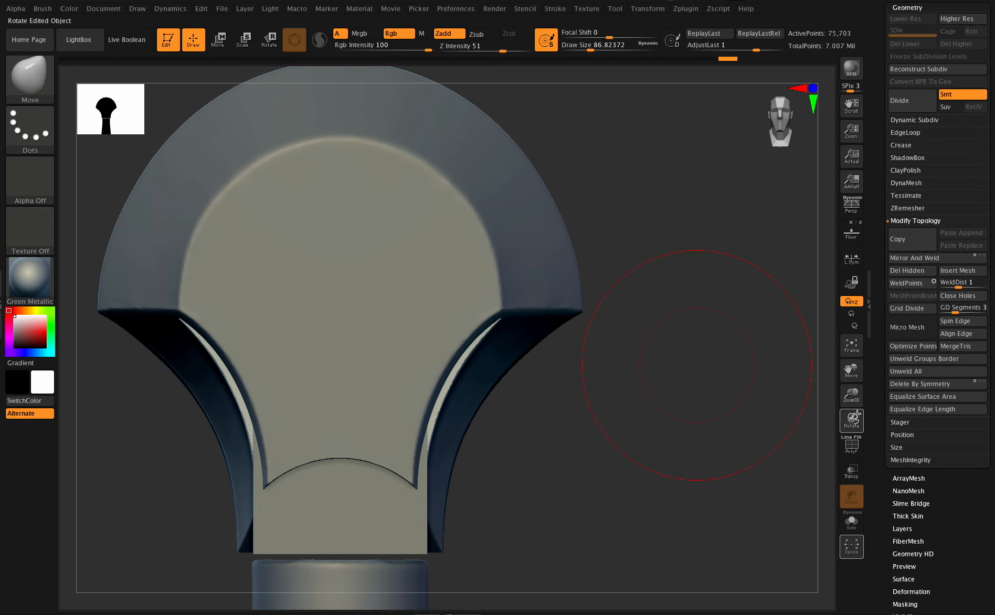
Reshape the side strips with the Move brush, pulling in their upper ends and refining their lower curve at draw size 41.42.
drag(857, 413, 842, 414)
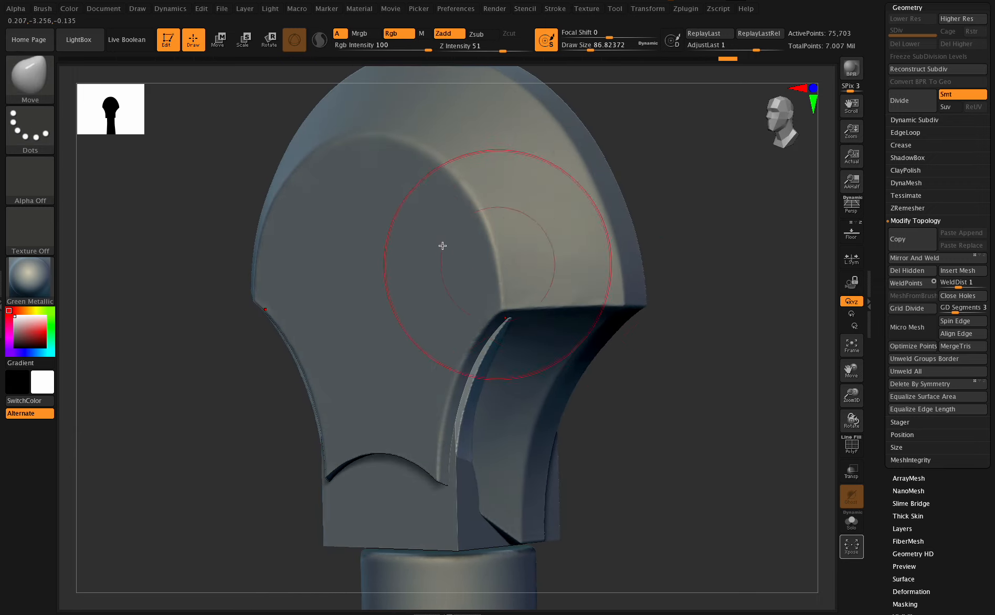
click(218, 40)
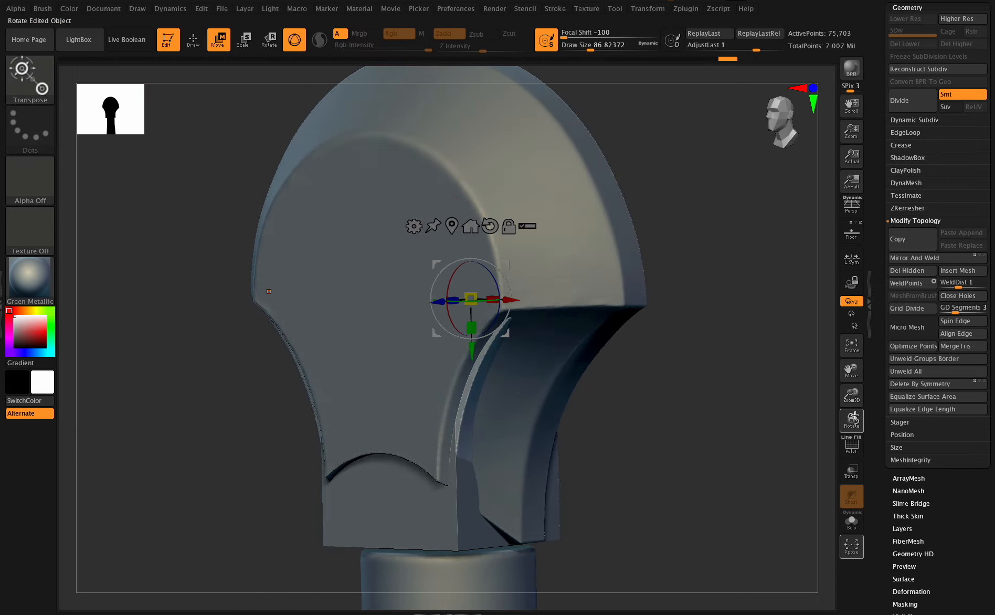
shift+drag(853, 417, 850, 417)
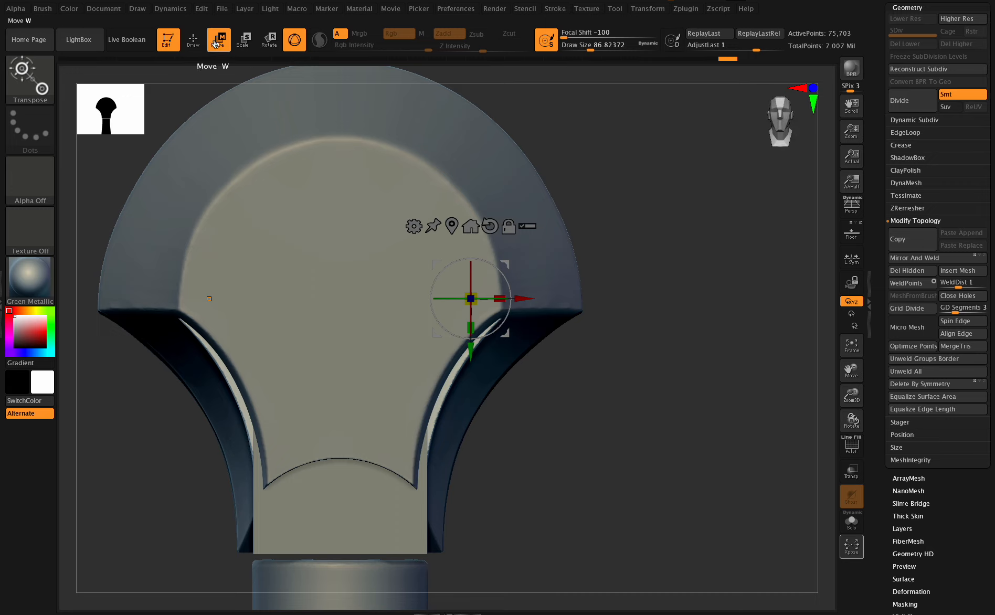
click(193, 41)
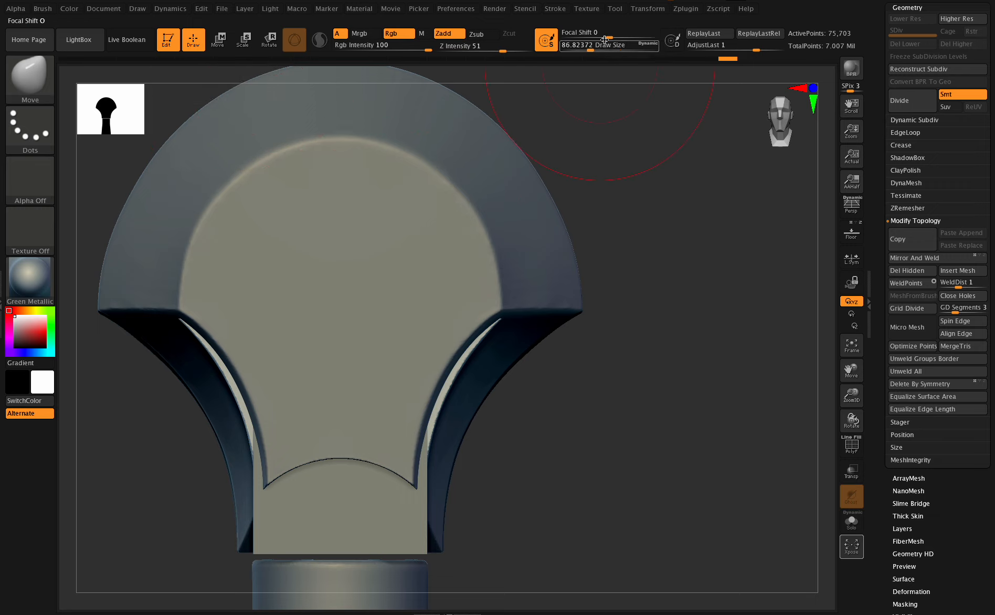
drag(491, 325, 483, 320)
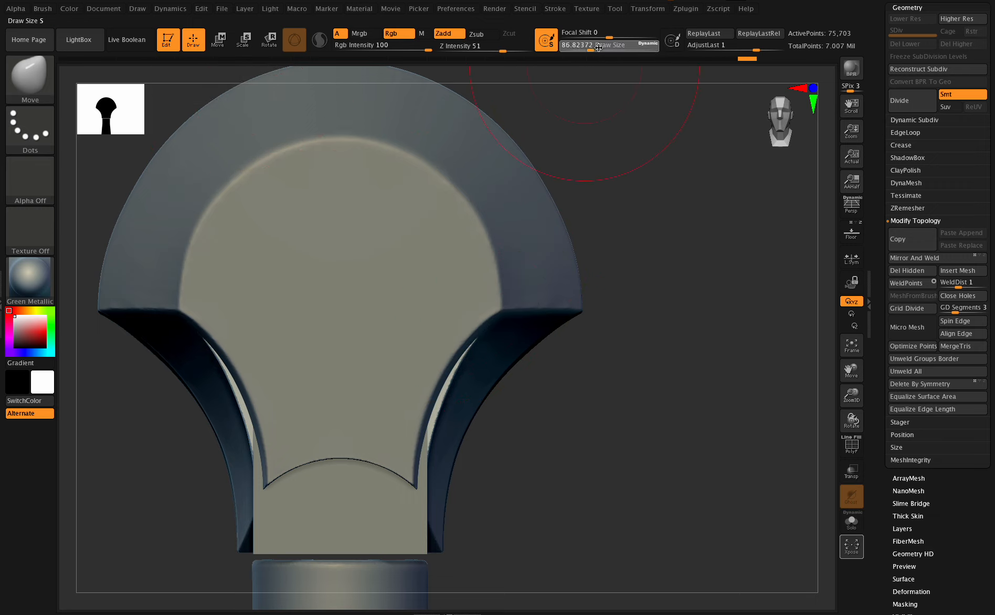
drag(583, 48, 579, 48)
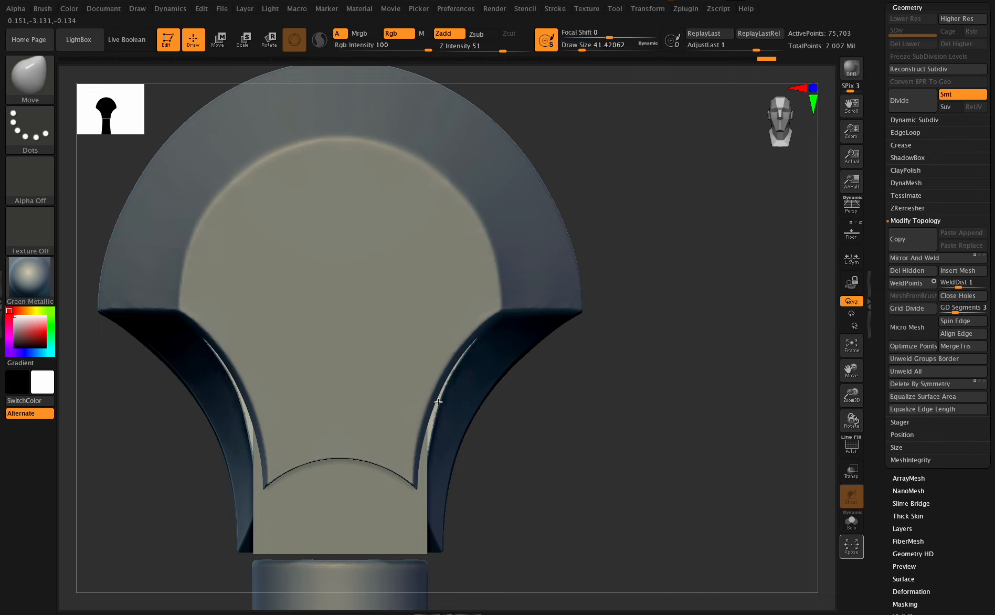
drag(437, 418, 437, 413)
mouse_move(839, 417)
mouse_down()
mouse_move(857, 417)
mouse_move(838, 425)
mouse_move(848, 426)
mouse_up()
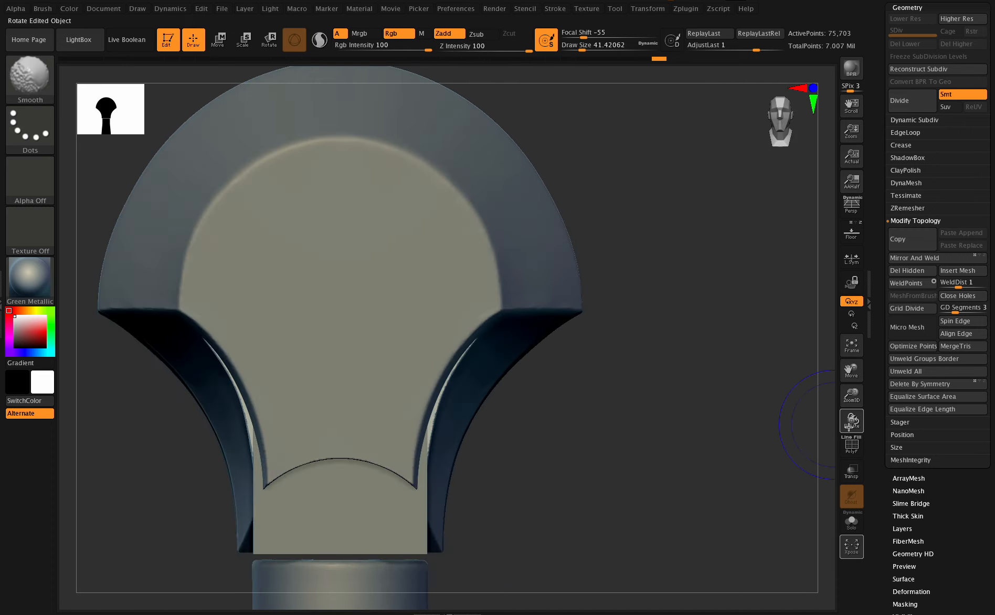
Hide every subtool except PM3D_Cylinder3D3 and the side-strip piece PM3D_Cylinder3D4.
drag(860, 373, 875, 329)
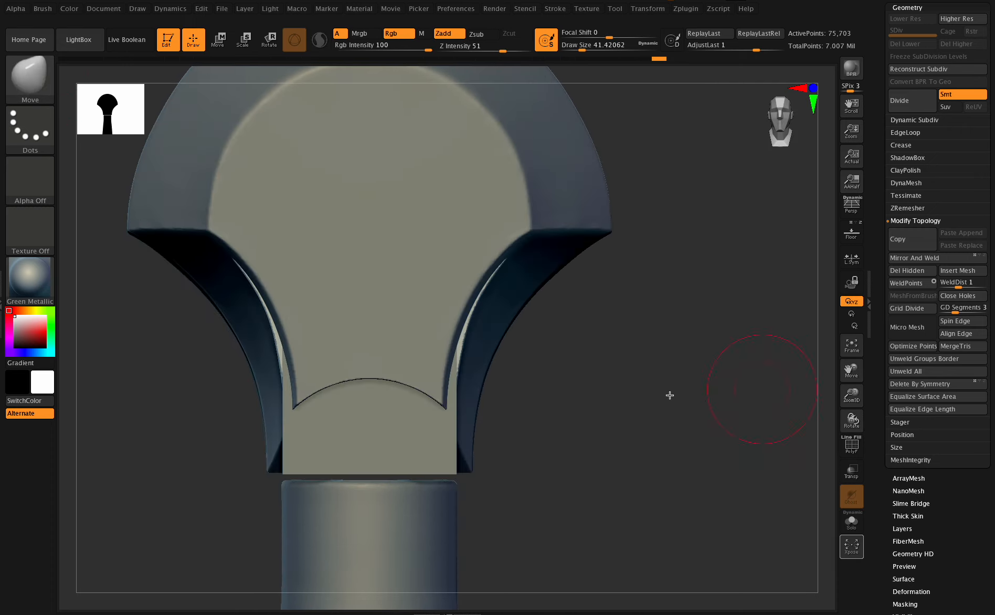
drag(847, 437, 849, 421)
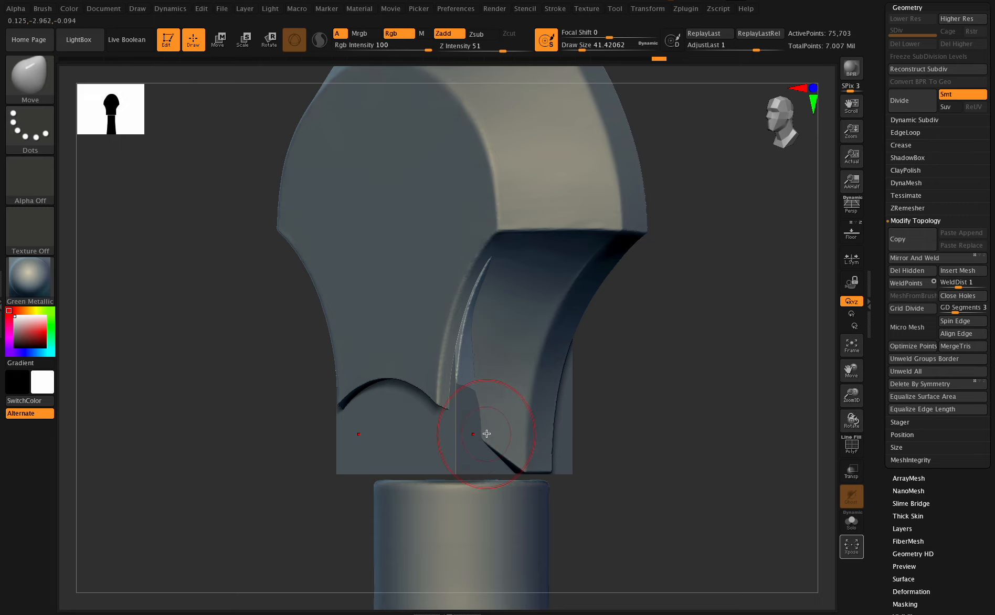
mouse_move(585, 495)
alt+mouse_down()
mouse_move(517, 462)
mouse_move(524, 427)
alt+mouse_up()
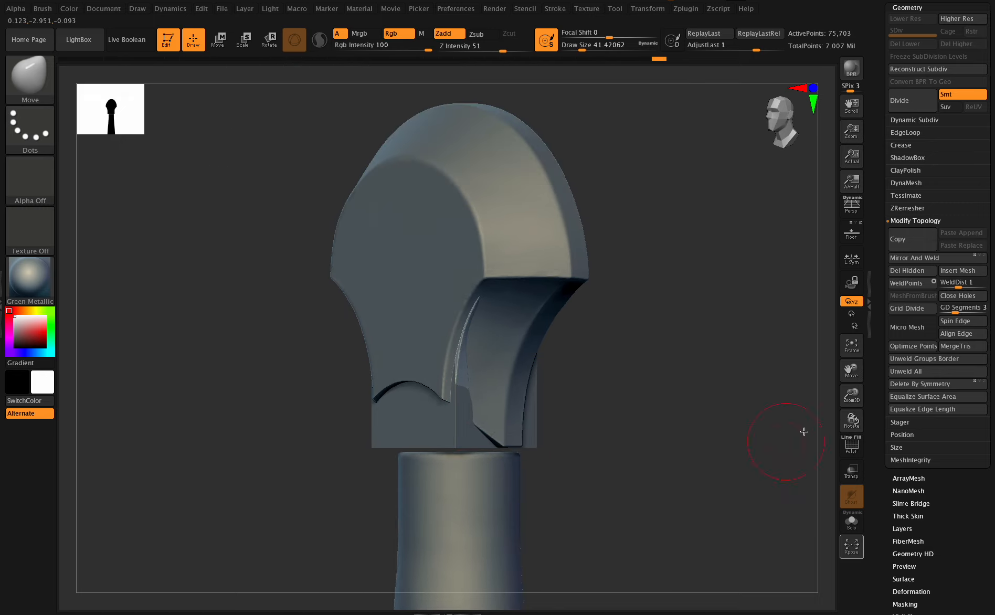
mouse_move(843, 428)
mouse_down()
mouse_move(849, 422)
mouse_move(752, 407)
mouse_up()
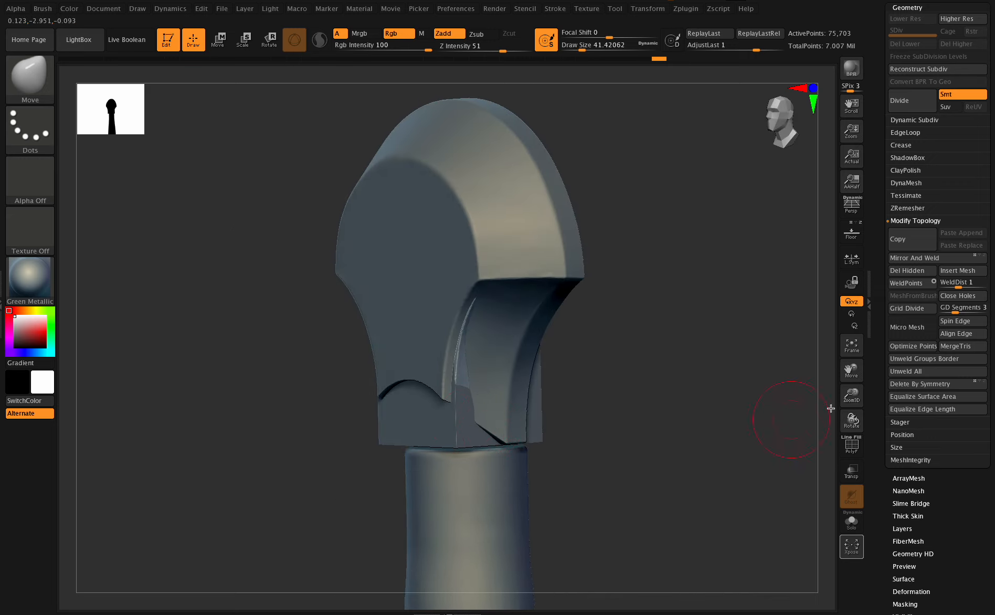
drag(912, 2, 912, 6)
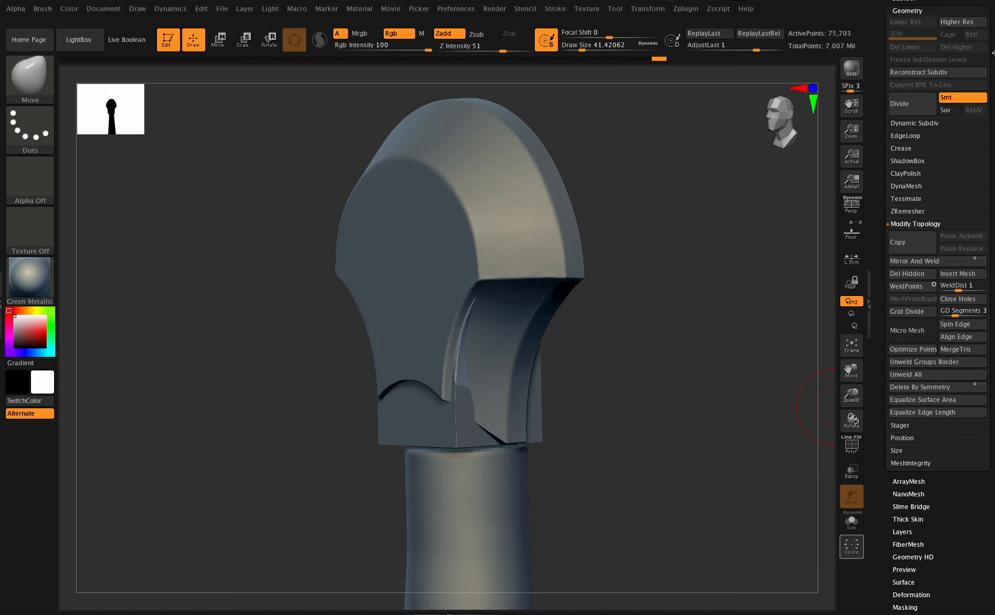
drag(994, 53, 993, 114)
click(914, 58)
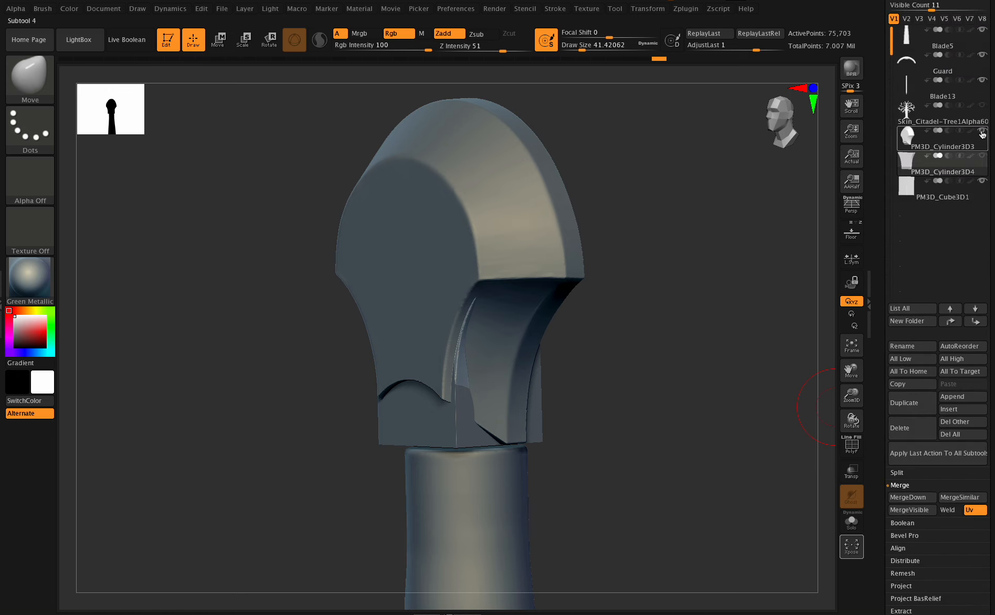
click(982, 134)
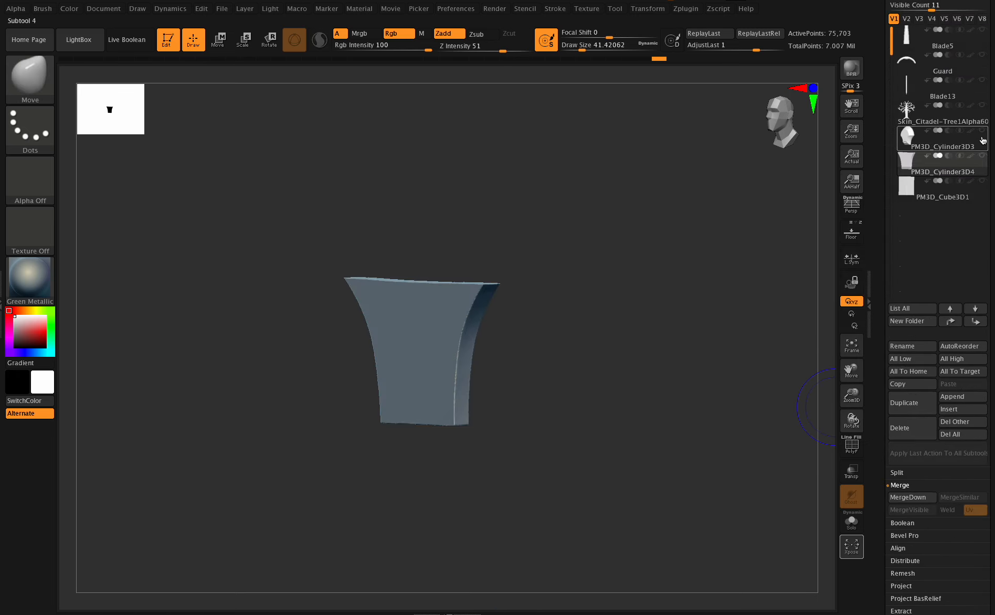
click(981, 132)
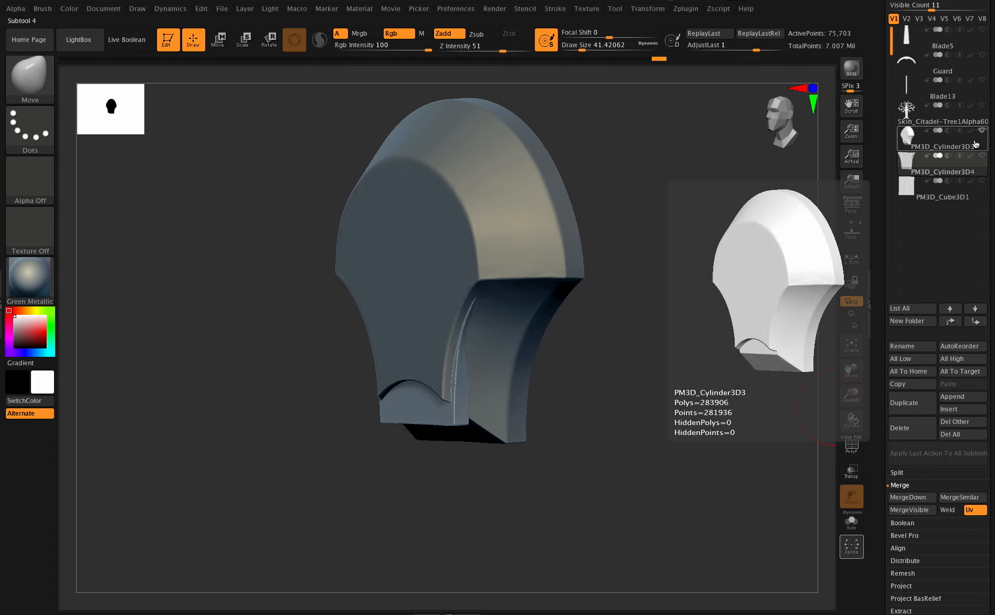
click(979, 148)
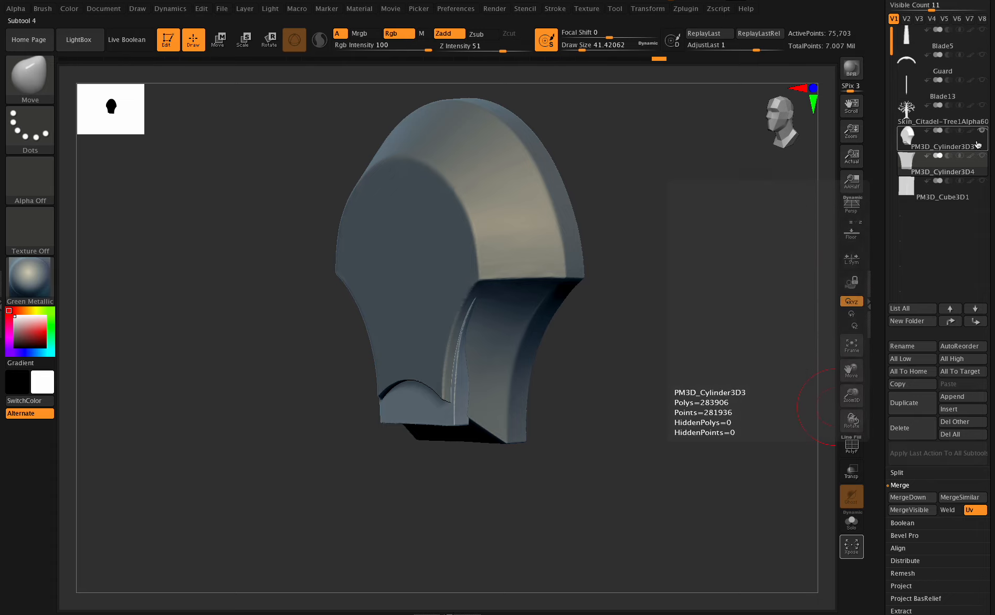
Mask PM3D_Cylinder3D3 above its beveled base and move the unmasked base downward to lengthen the pommel's lower neck.
drag(846, 420, 852, 417)
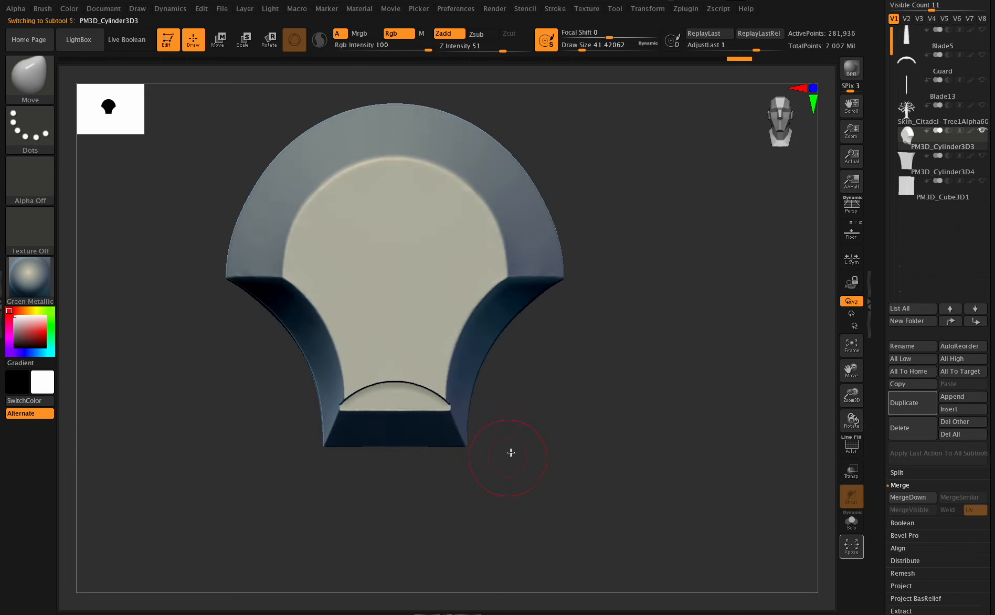
mouse_move(496, 483)
ctrl+mouse_down()
mouse_move(328, 424)
mouse_move(318, 408)
mouse_move(327, 409)
ctrl+mouse_up()
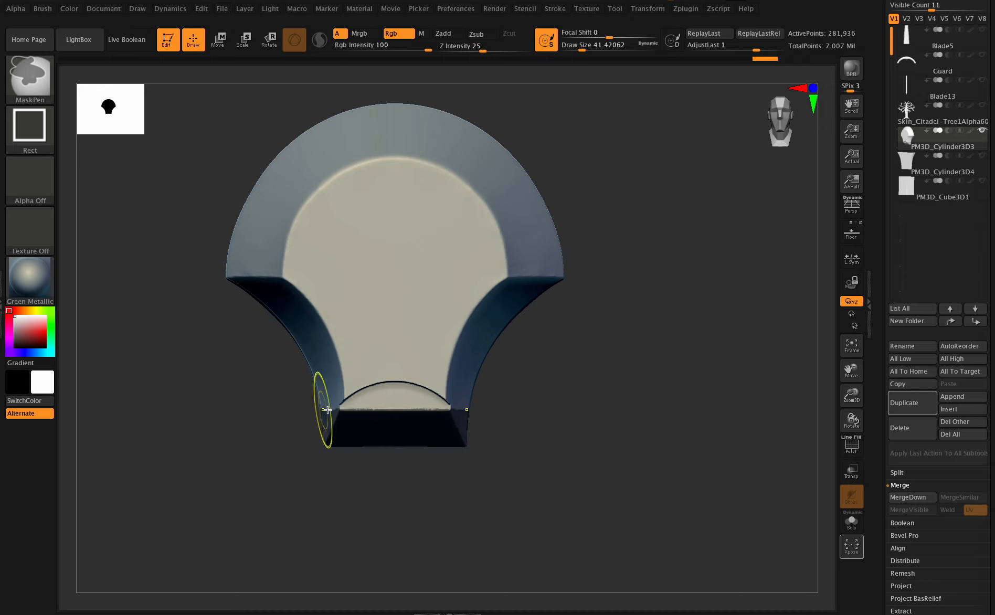
ctrl+click(596, 398)
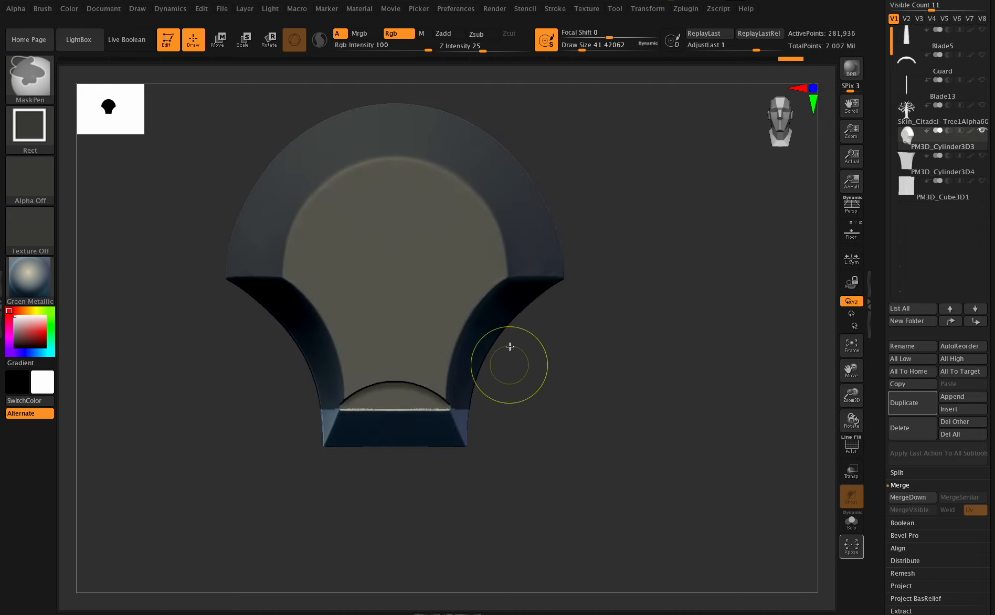
key(w)
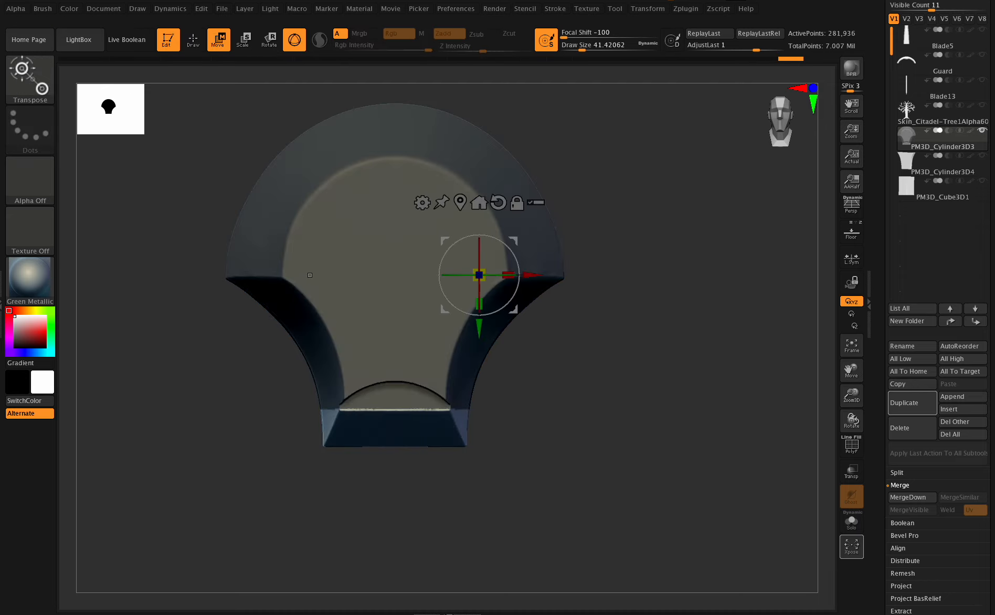
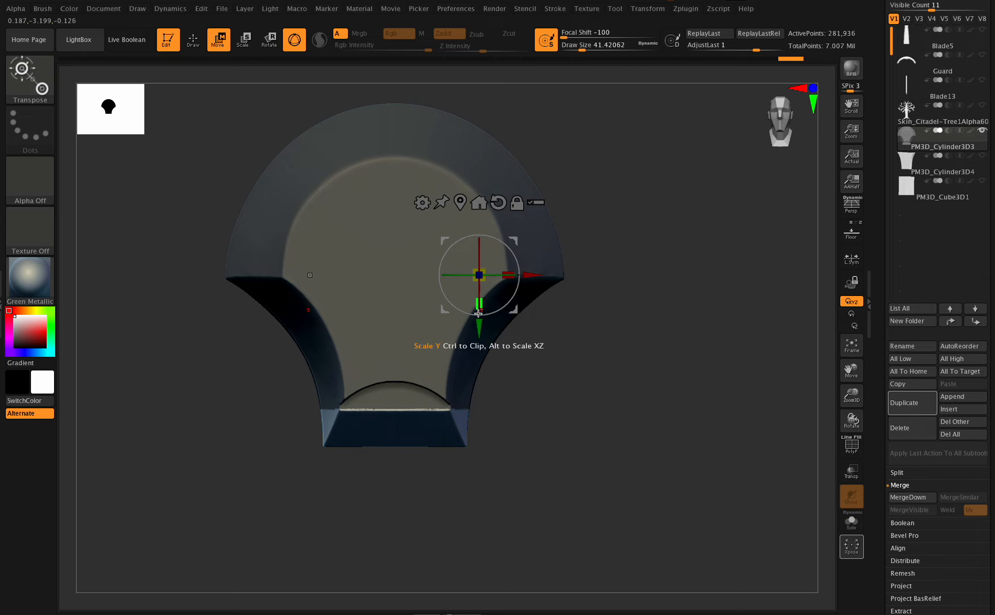
drag(478, 328, 485, 372)
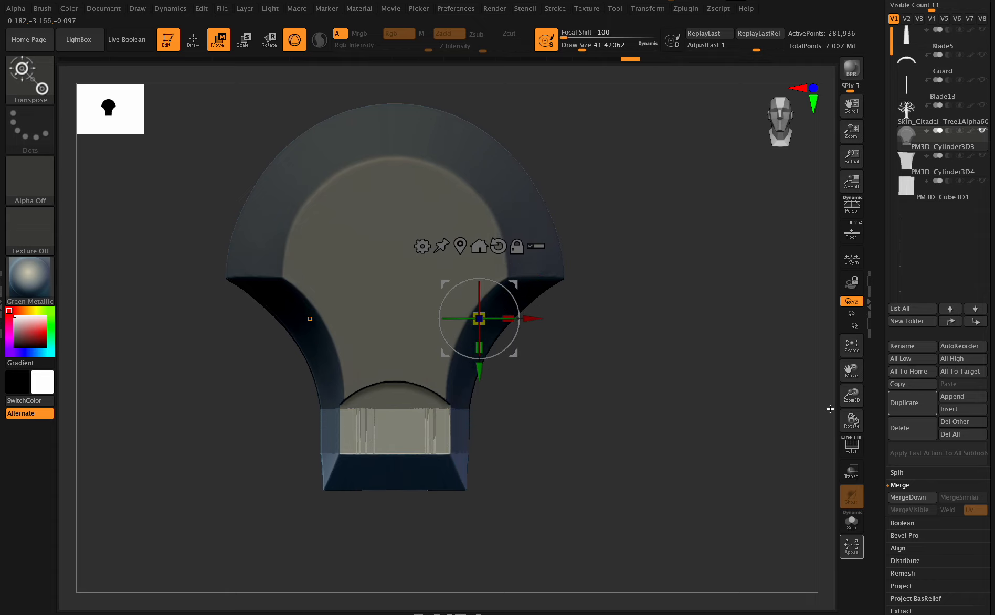
drag(851, 420, 838, 422)
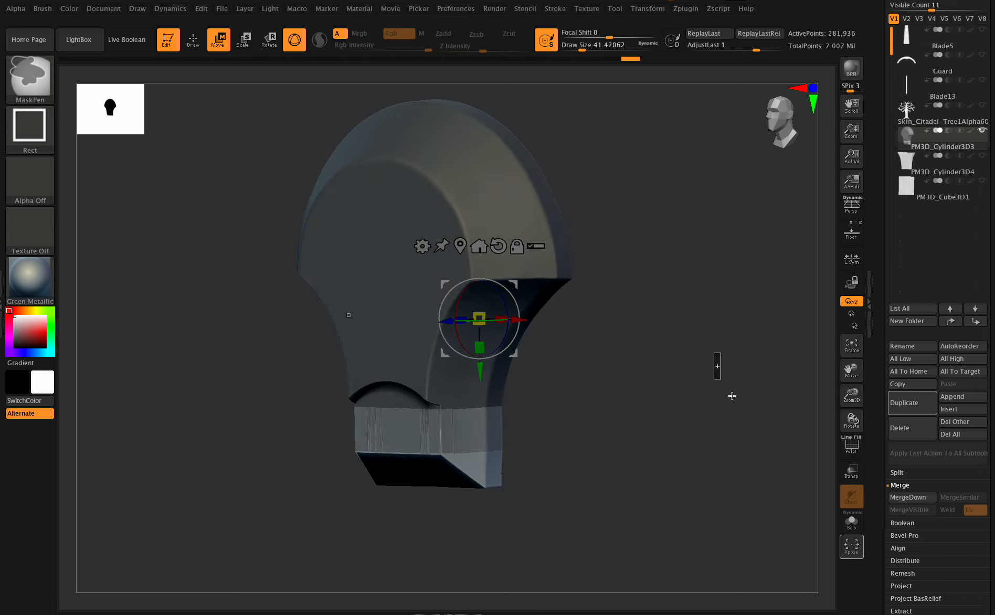
Show the PM3D_Cylinder3D4 and PM3D_Cube3D1 subtools again and view the pommel straight from the front.
click(981, 156)
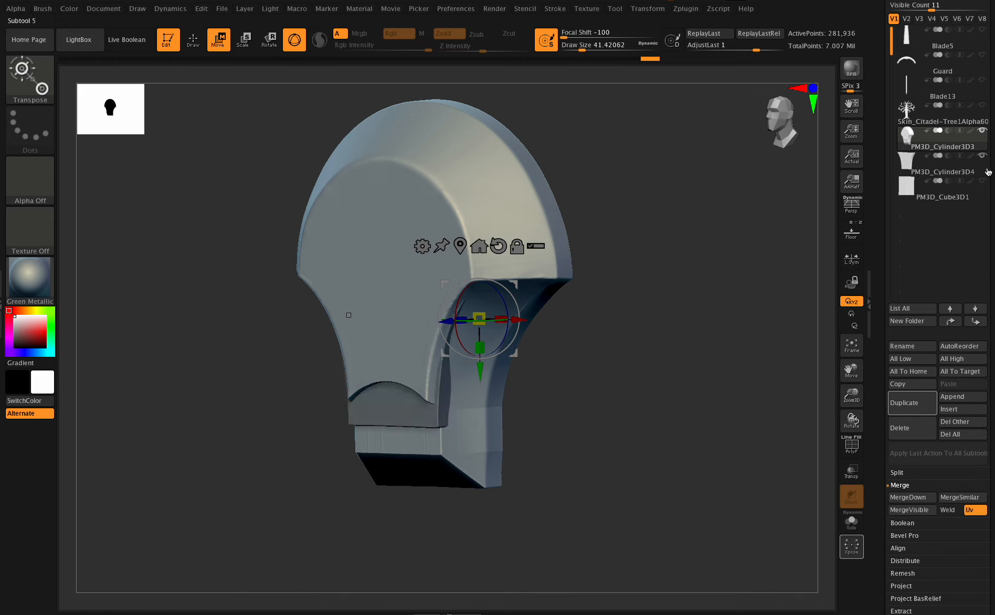
click(981, 181)
drag(851, 420, 864, 405)
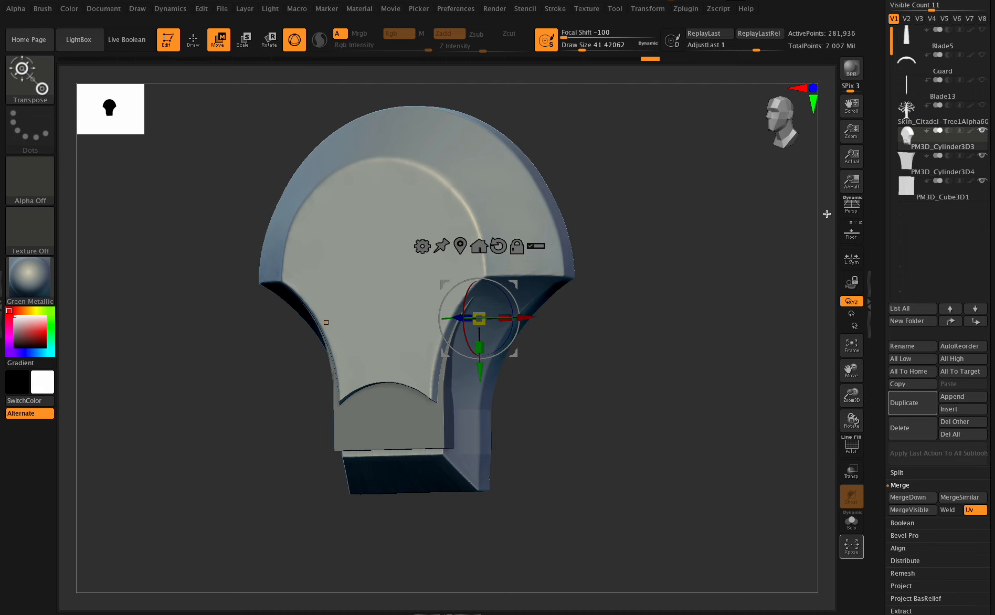
shift+drag(849, 418, 861, 423)
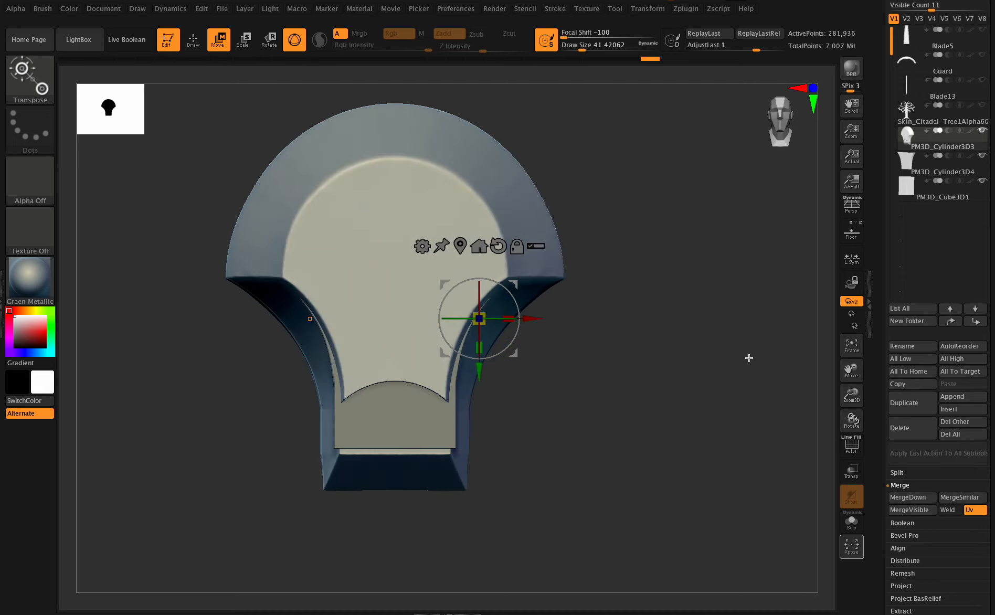
Trim PM3D_Cylinder3D3 level with the block's bottom edge by hiding the beveled end below it and deleting the hidden geometry.
key(ctrl+shift)
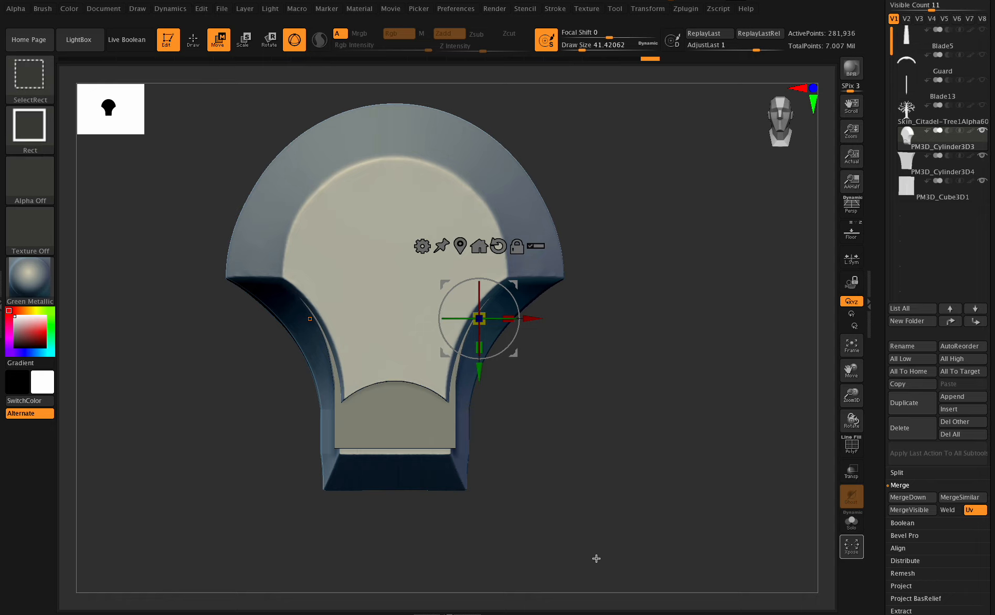
ctrl+alt+shift+drag(572, 560, 282, 449)
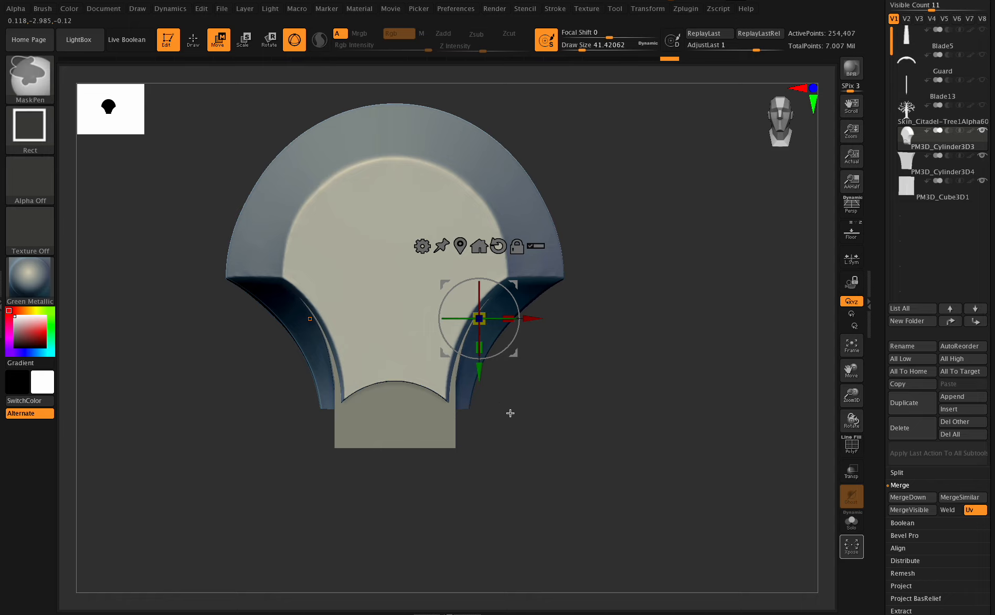
ctrl+shift+click(514, 391)
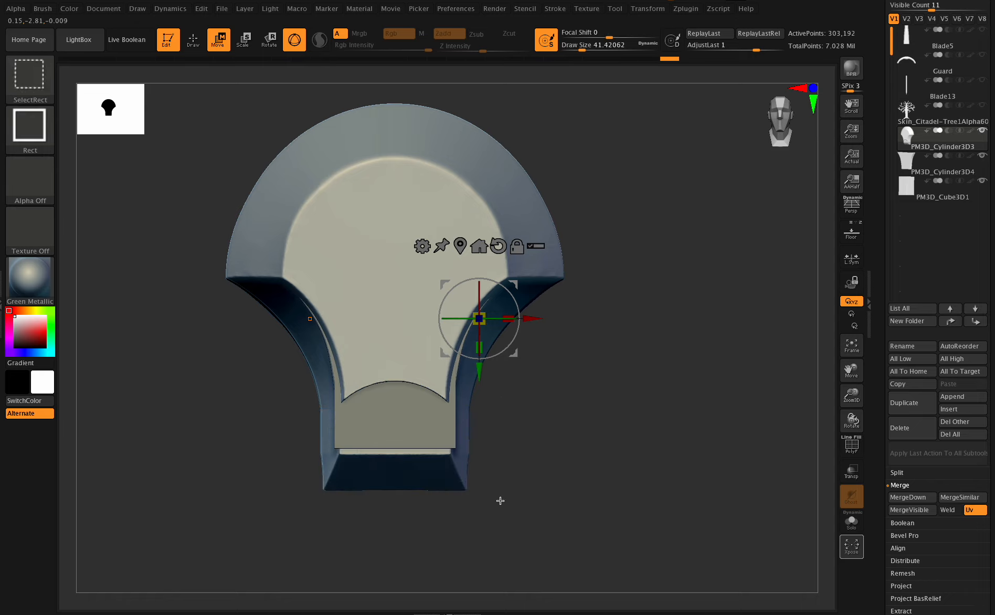
ctrl+alt+shift+drag(505, 525, 297, 450)
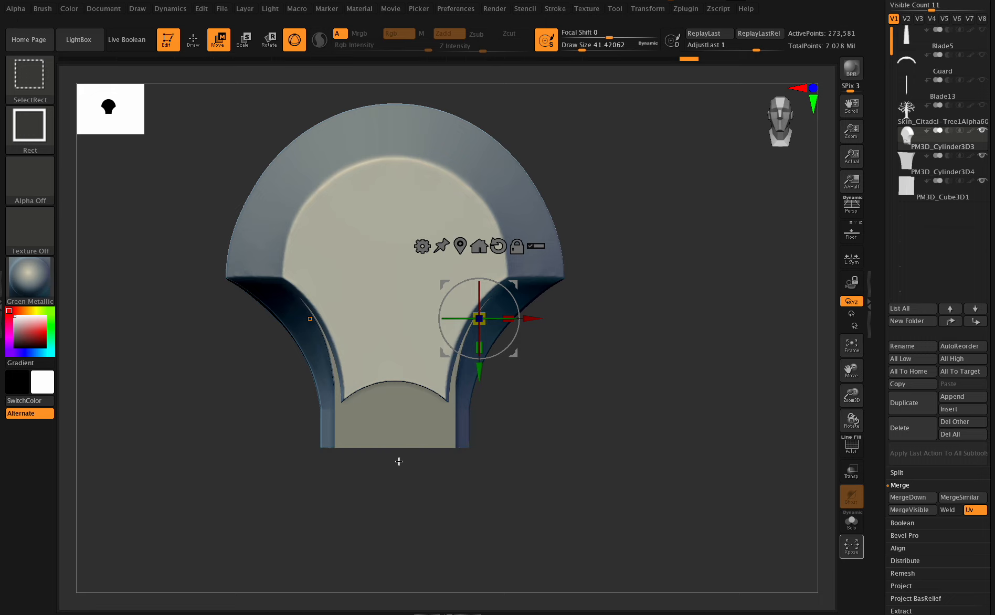
scroll(985, 274, down, 1)
scroll(985, 274, down, 1)
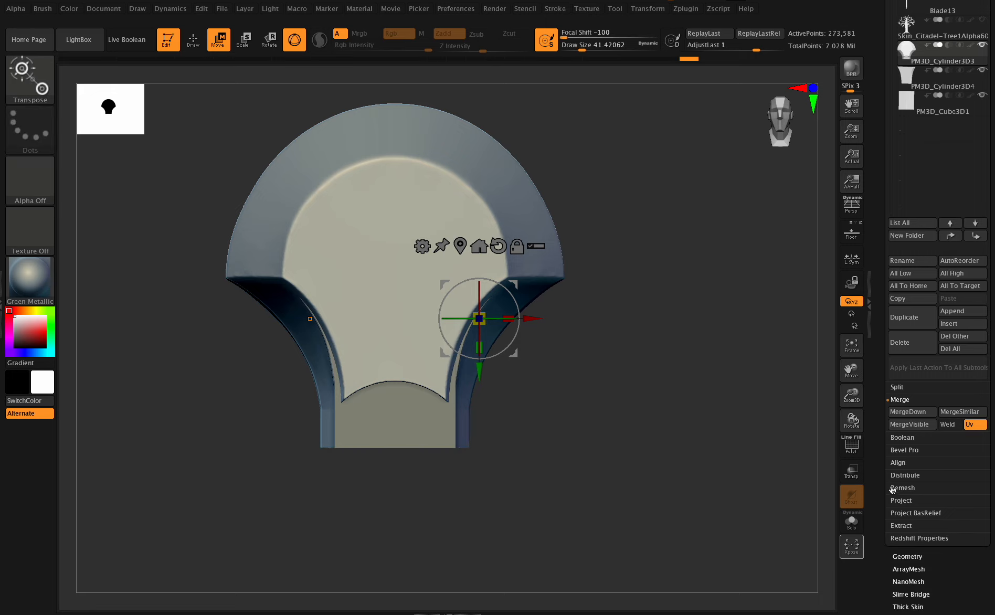
click(907, 558)
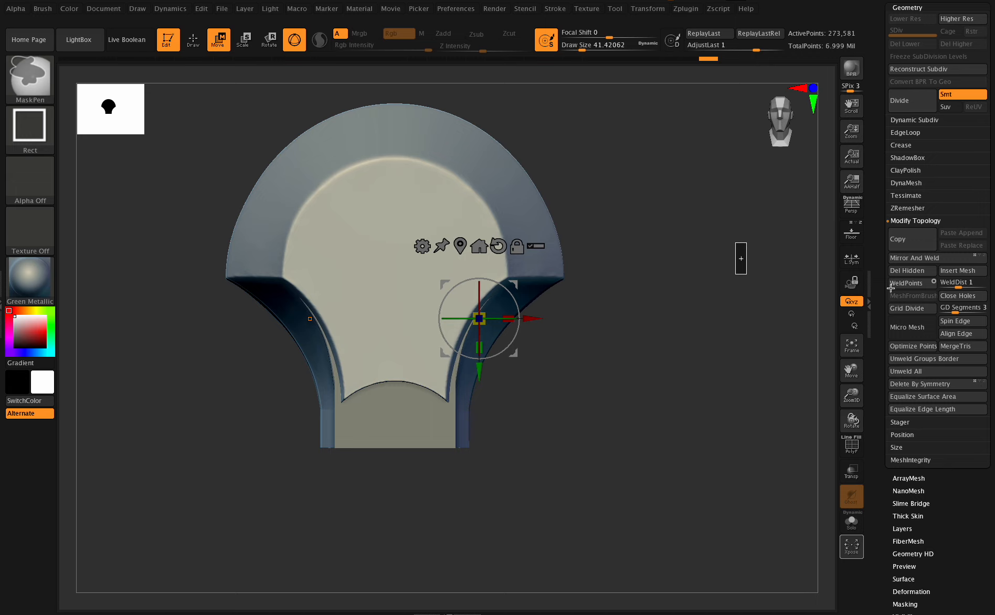
click(920, 1)
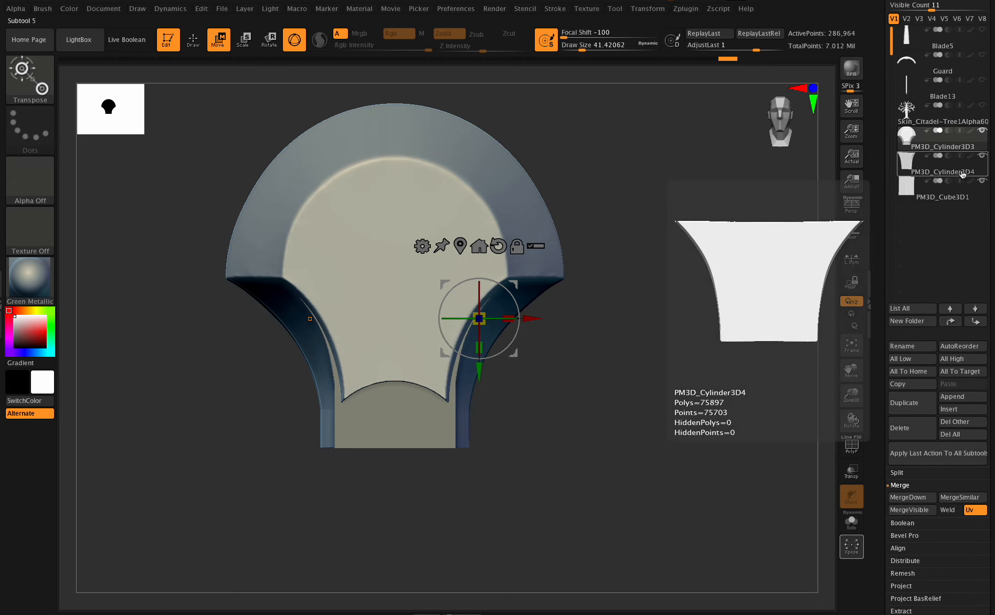
Show the Blade5 grip below the pommel and view both from the side.
click(982, 31)
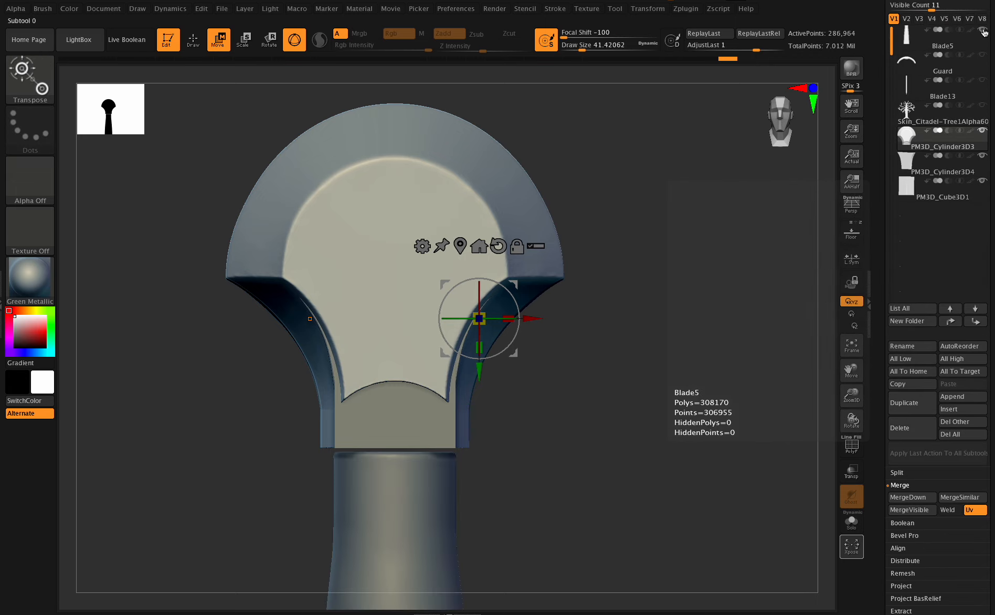
drag(851, 394, 817, 418)
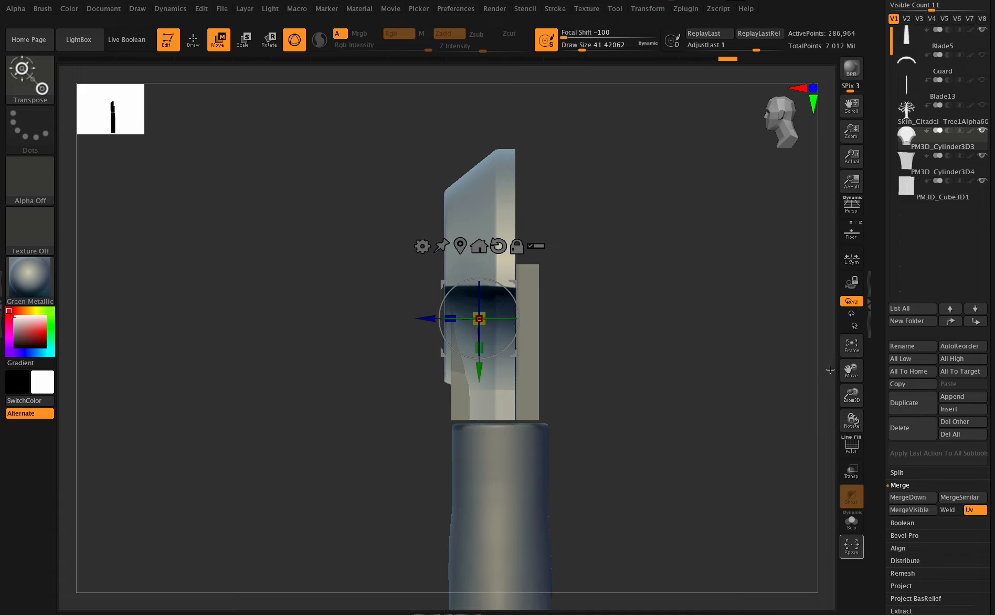
Try to scale down the flat back portion of PM3D_Cylinder3D3 with its beveled front masked, and undo the scaling.
key(ctrl+shift)
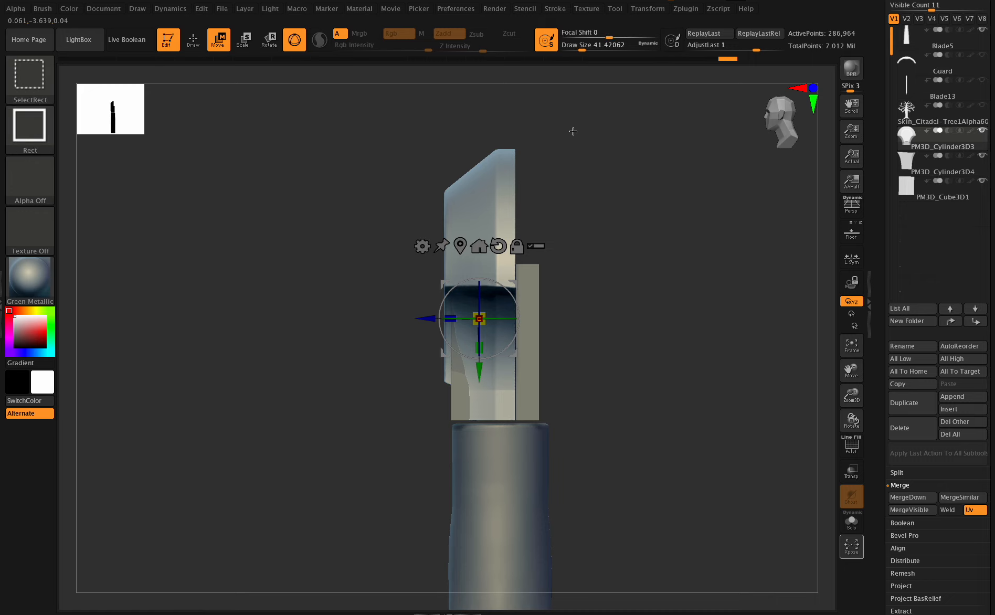
mouse_move(576, 127)
ctrl+shift+mouse_down()
mouse_move(507, 395)
mouse_move(507, 451)
ctrl+shift+mouse_up()
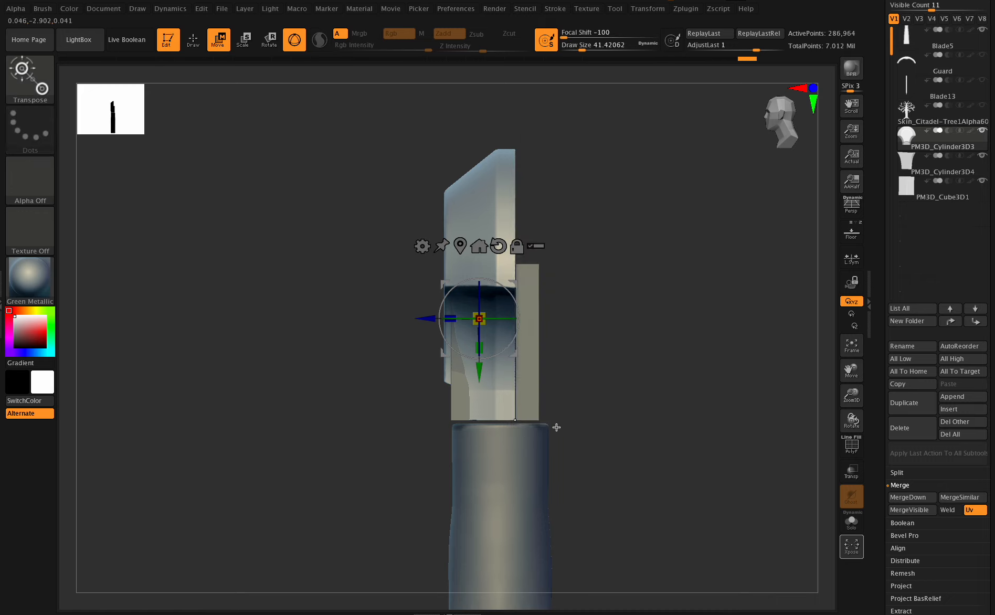
mouse_move(617, 110)
ctrl+mouse_down()
mouse_move(486, 250)
mouse_move(512, 463)
mouse_move(493, 461)
ctrl+mouse_up()
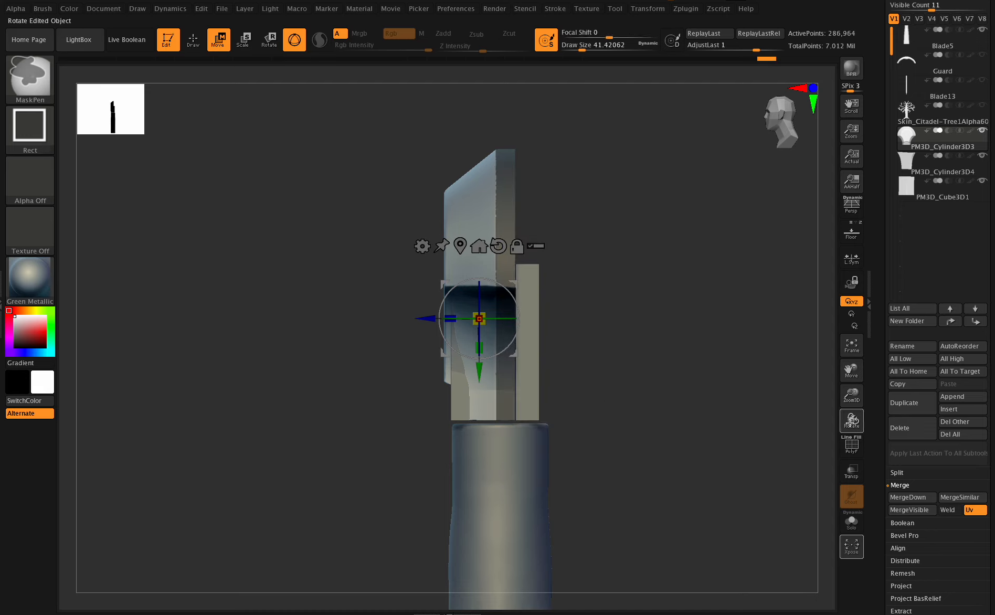
ctrl+click(771, 332)
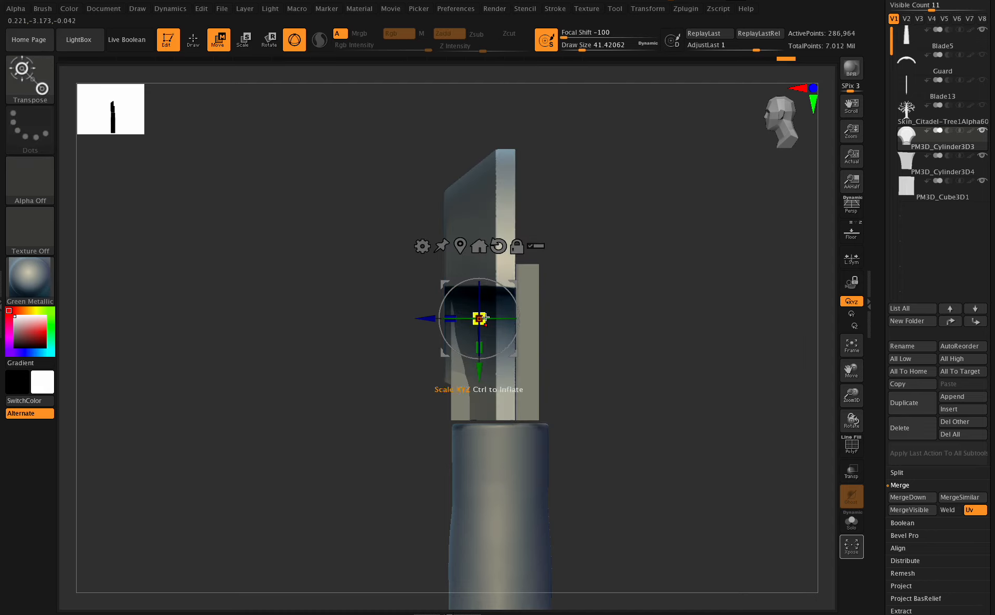
drag(486, 314, 477, 318)
drag(851, 420, 842, 419)
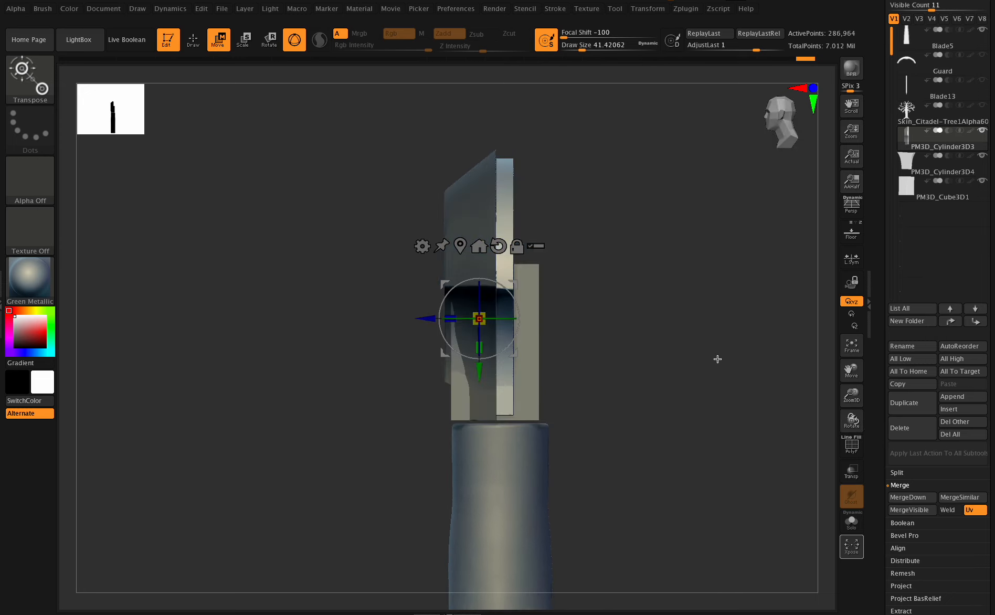
key(ctrl+z)
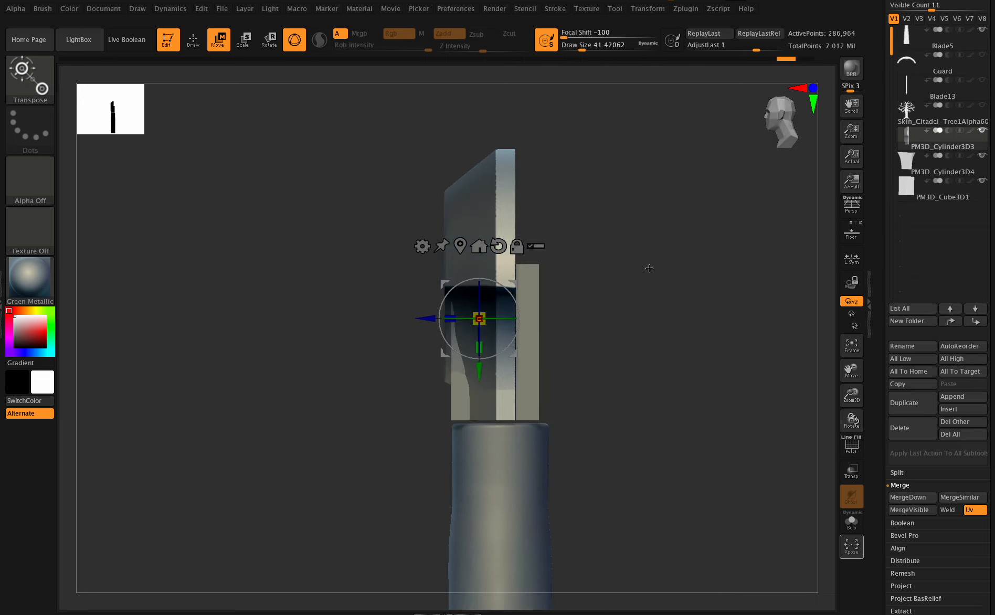
Auto-reorder the subtools and open the geometry settings for PM3D_Cylinder3D3, returning to a front view of the pommel.
click(984, 346)
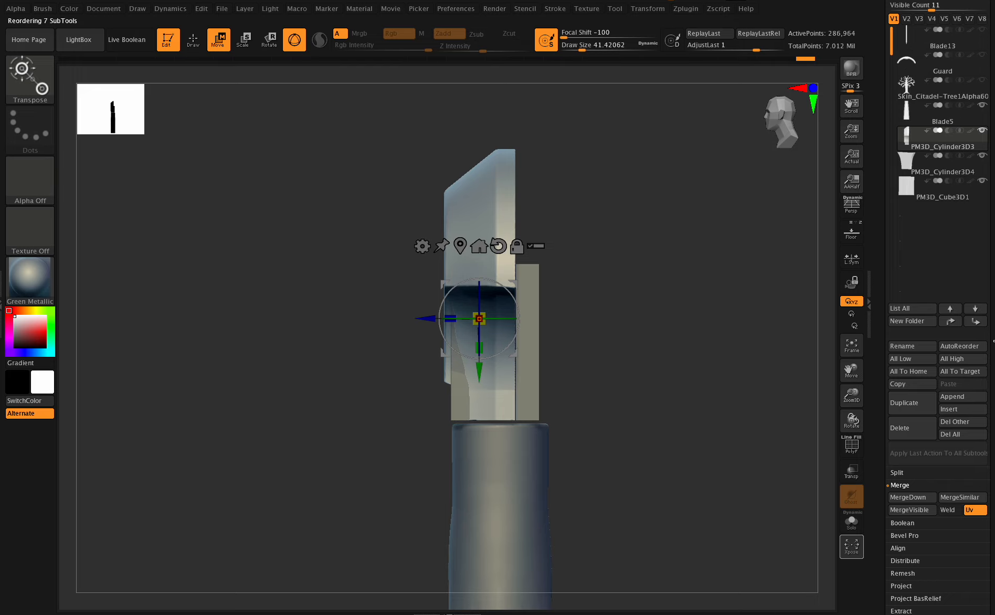
drag(993, 341, 989, 246)
click(915, 431)
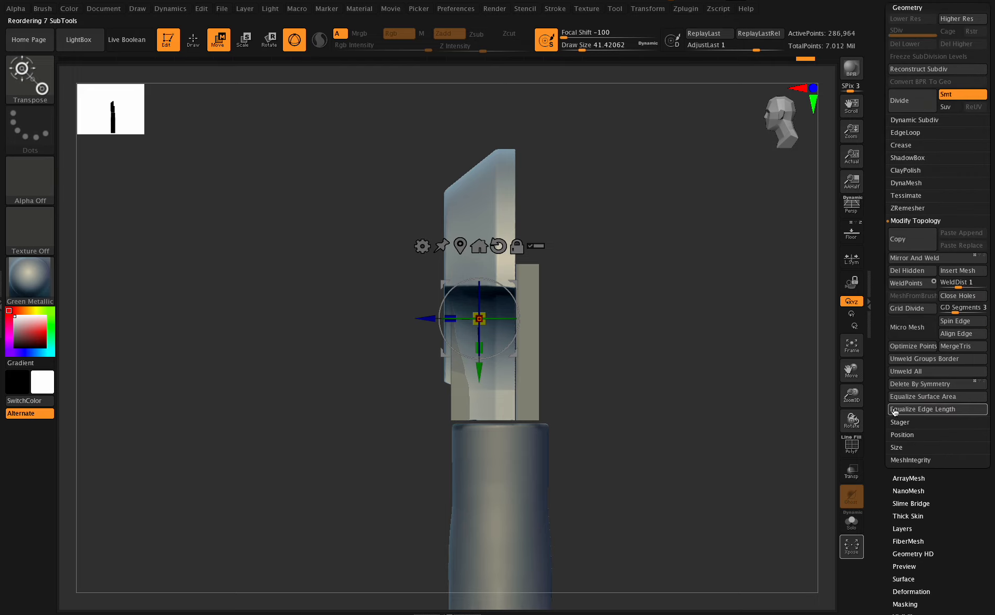
mouse_move(851, 420)
mouse_down()
mouse_move(828, 423)
mouse_move(851, 420)
mouse_up()
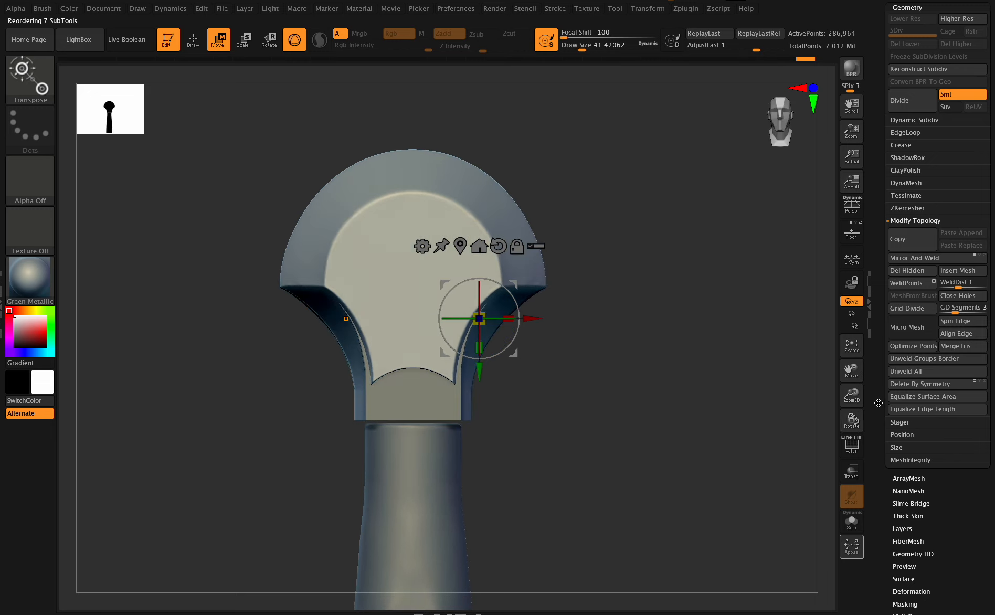
Reposition the transform gizmo from the pommel's side to its centre line.
click(346, 318)
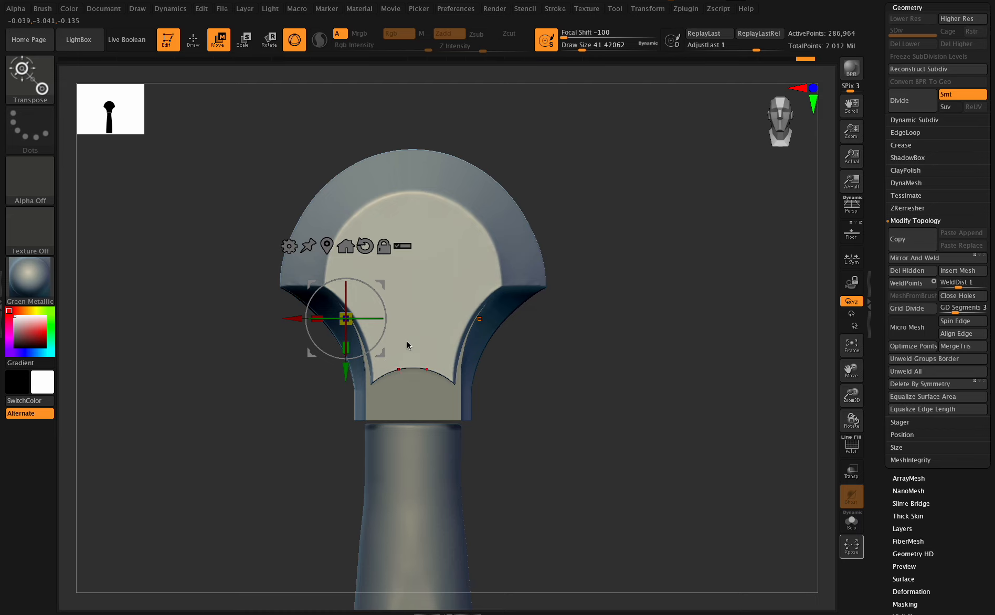
drag(848, 403, 834, 400)
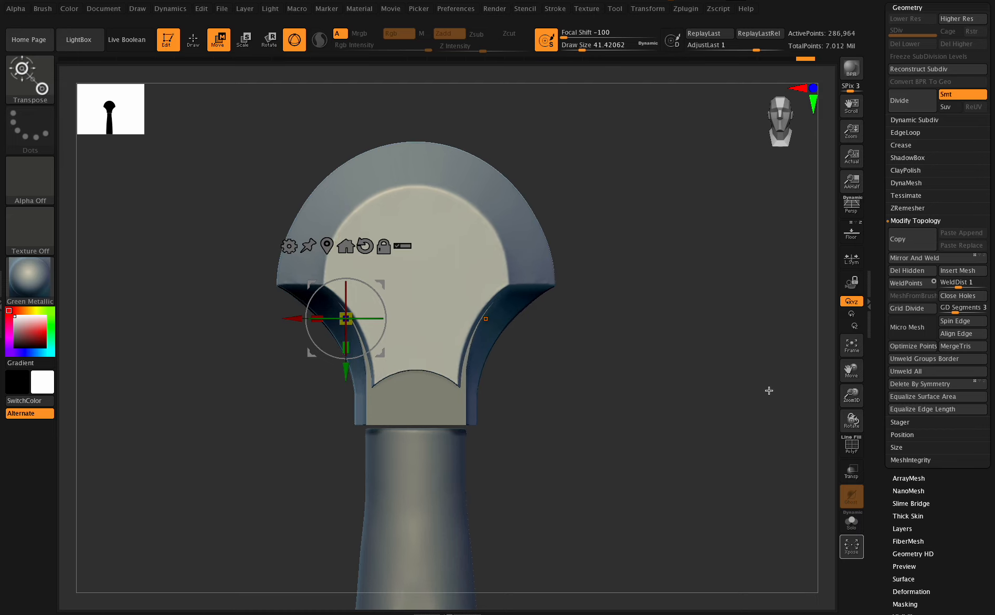
click(327, 245)
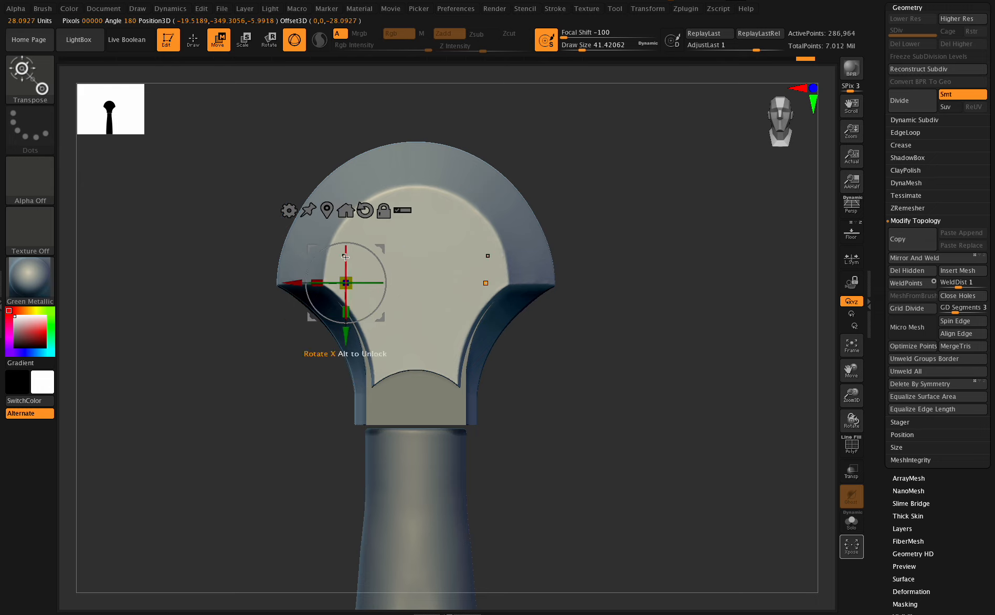
click(345, 211)
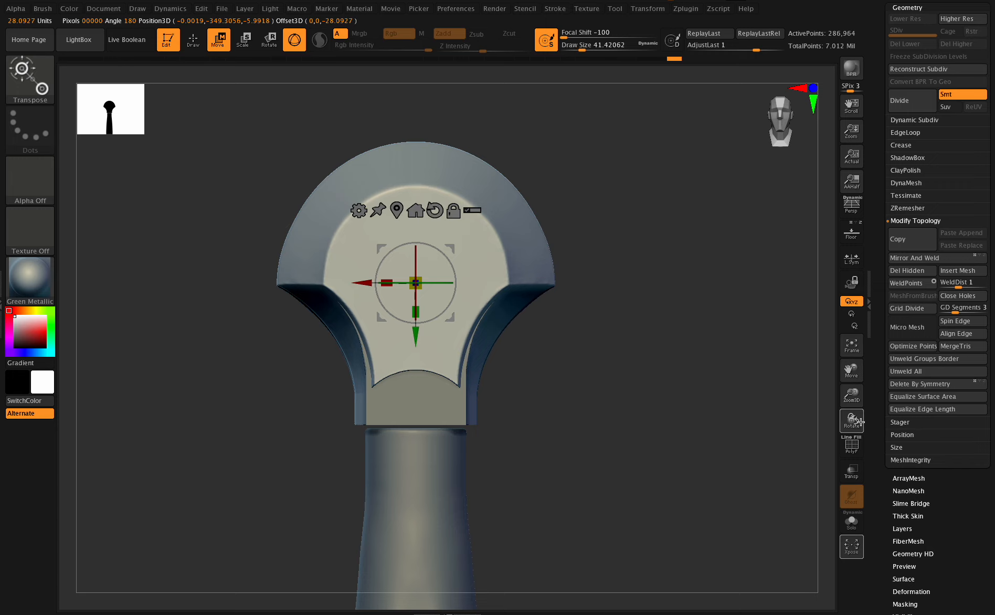
Turn on the floor grid's reference images and compare the pommel's profile with them from side and angled views.
mouse_move(859, 422)
mouse_down()
mouse_move(837, 424)
mouse_move(850, 415)
mouse_move(843, 407)
mouse_move(852, 413)
mouse_up()
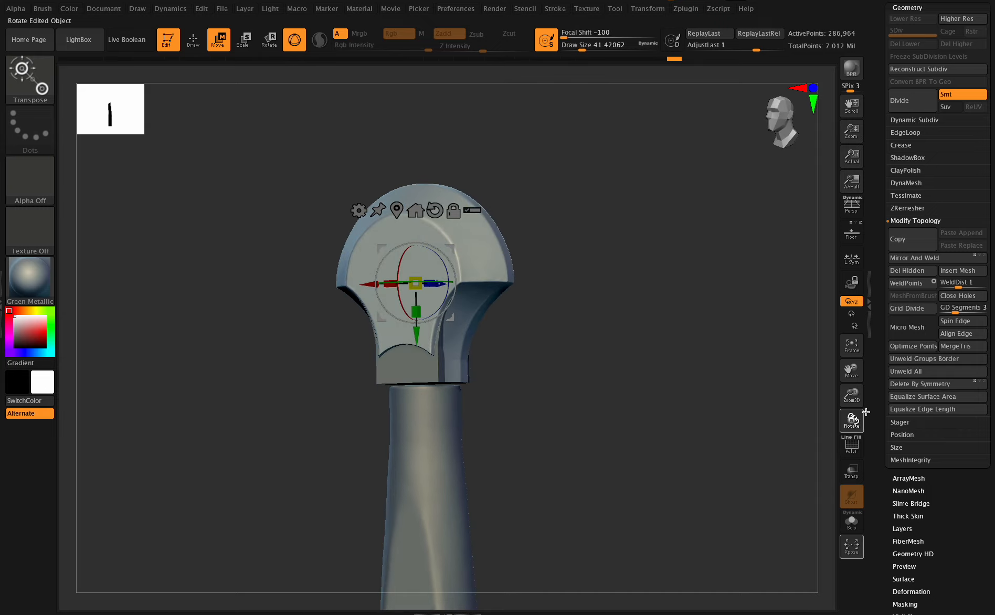
click(851, 232)
shift+drag(851, 420, 885, 416)
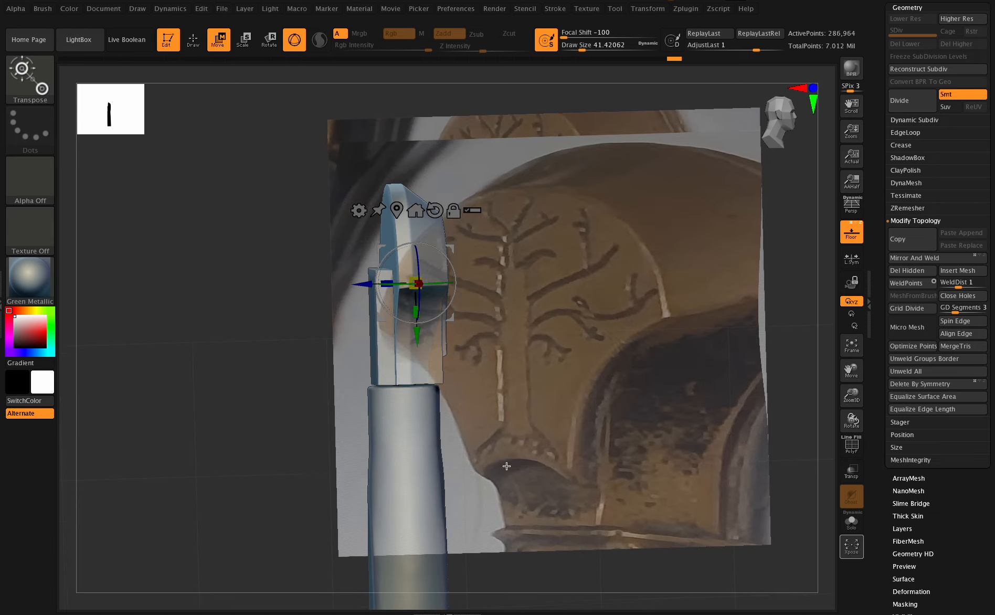
mouse_move(850, 421)
shift+mouse_down()
mouse_move(804, 411)
mouse_move(847, 415)
mouse_move(839, 420)
shift+mouse_up()
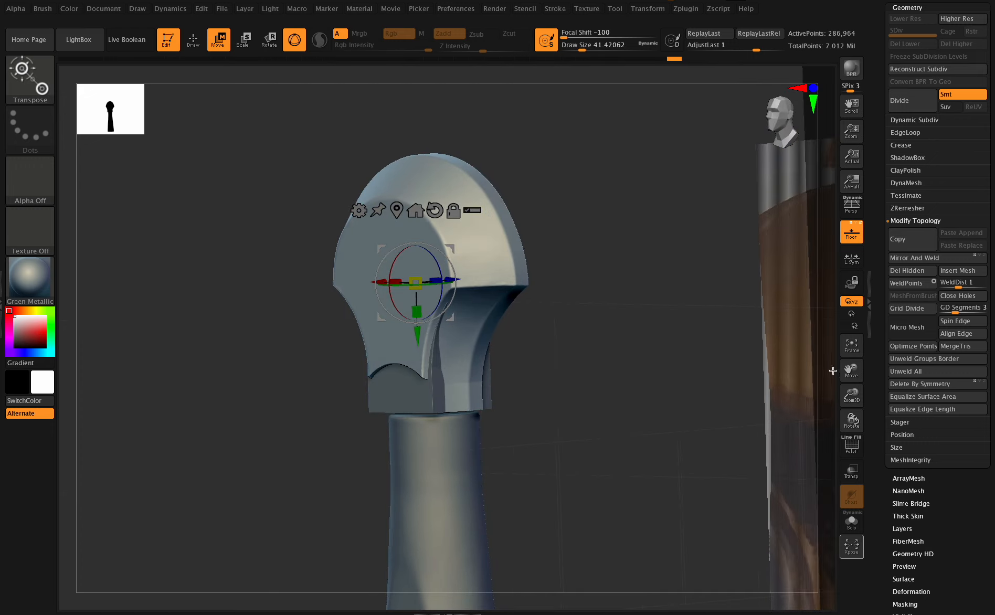
Duplicate the PM3D_Cylinder3D3 subtool and merge the copy down with PM3D_Cylinder3D4 and PM3D_Cube3D1.
click(225, 10)
scroll(992, 165, up, 5)
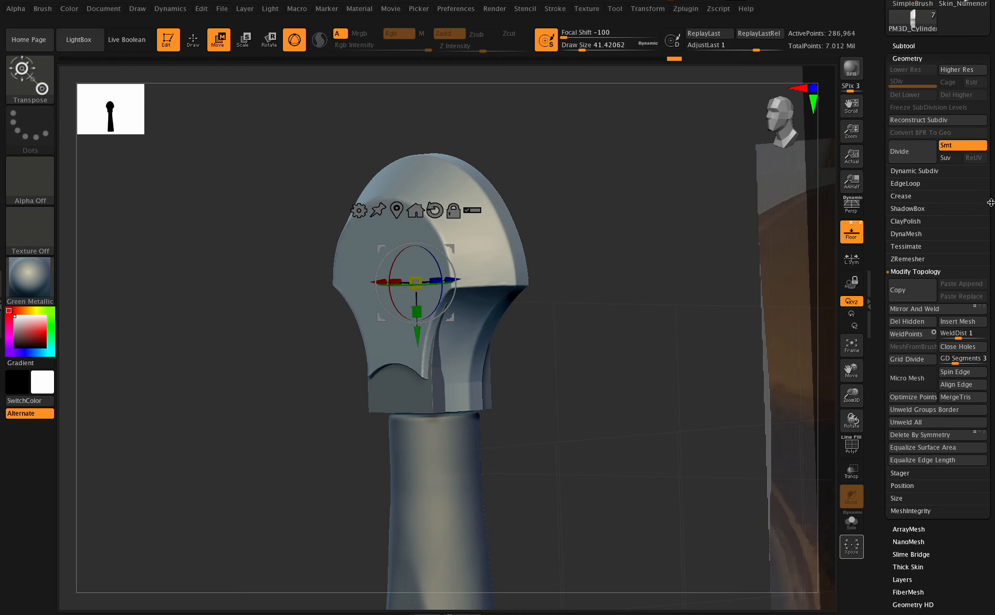
click(912, 85)
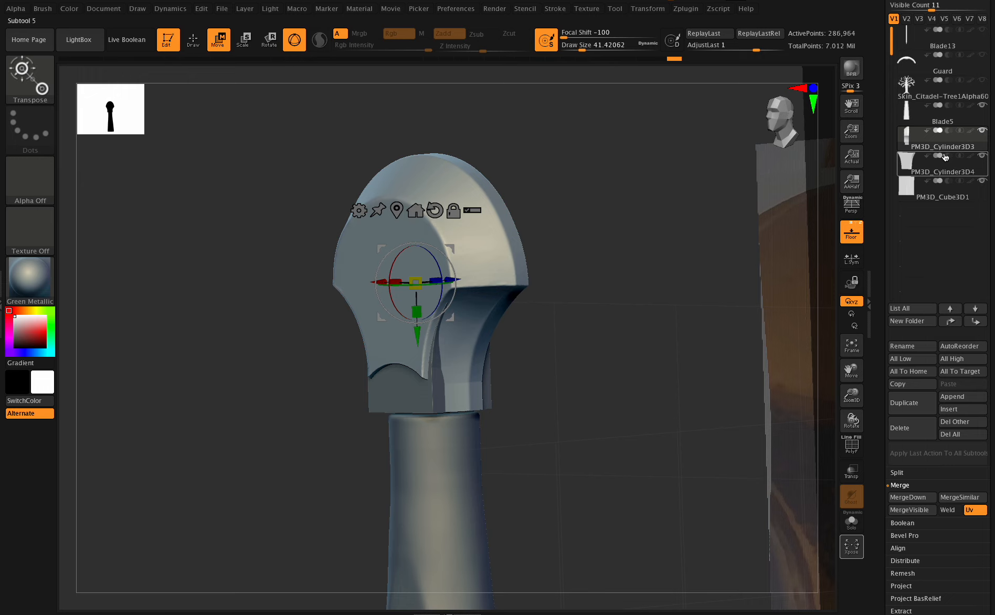
mouse_move(944, 158)
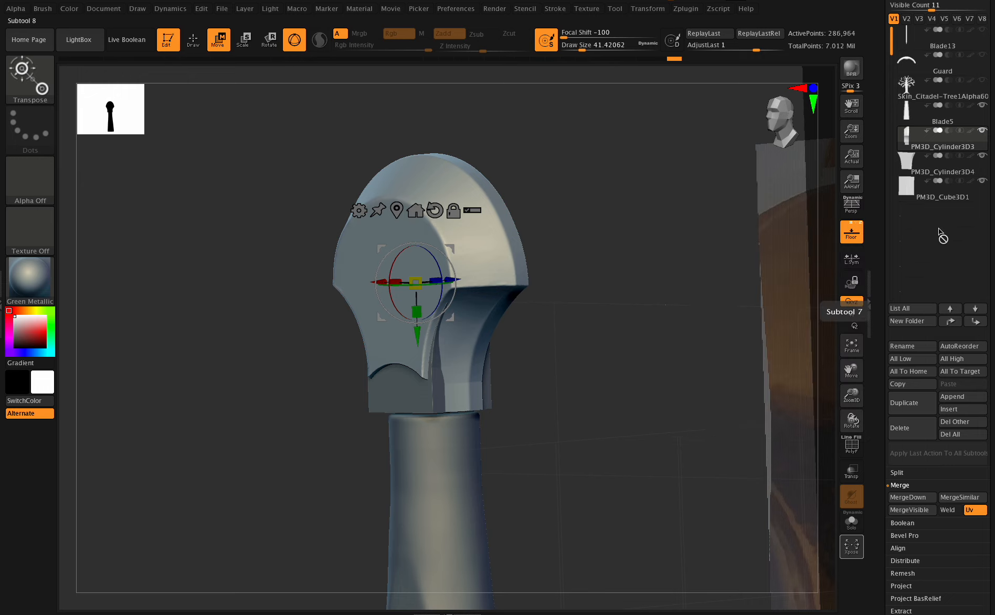
click(911, 404)
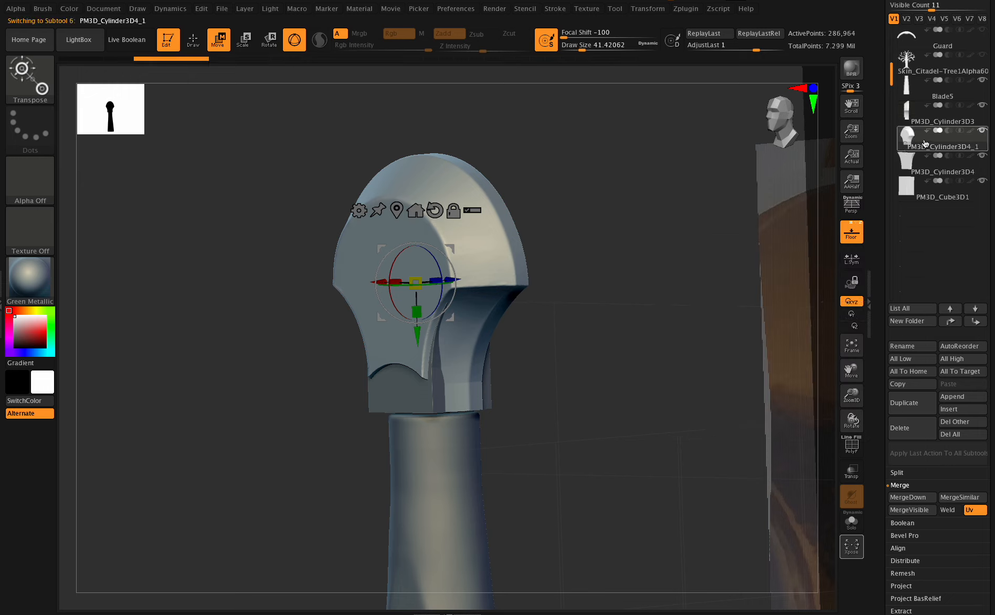
mouse_move(937, 147)
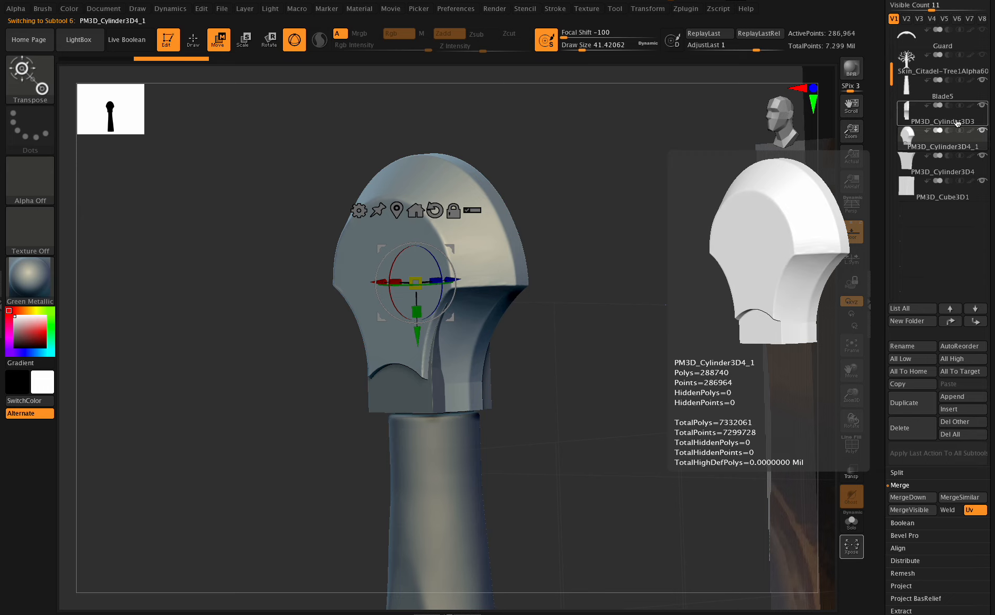
click(908, 497)
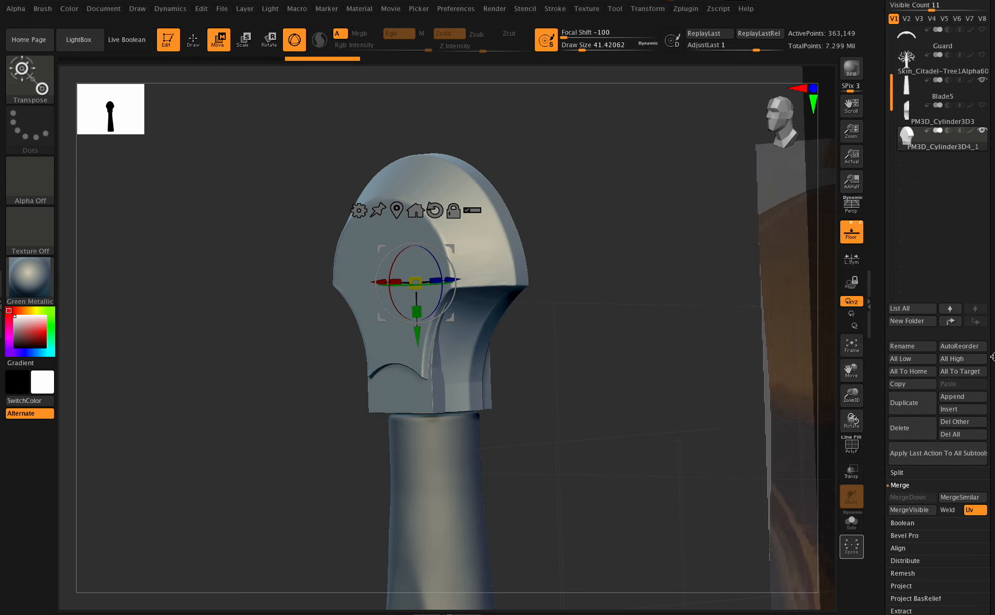
Remesh the merged pommel with DynaMesh at a resolution of 1784.
scroll(929, 461, down, 4)
click(907, 539)
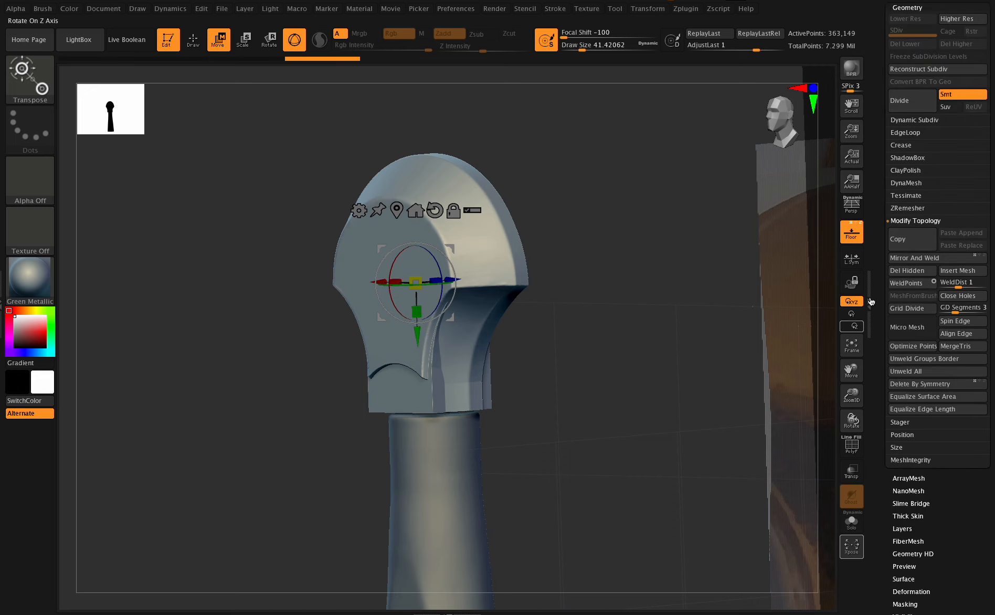
click(906, 183)
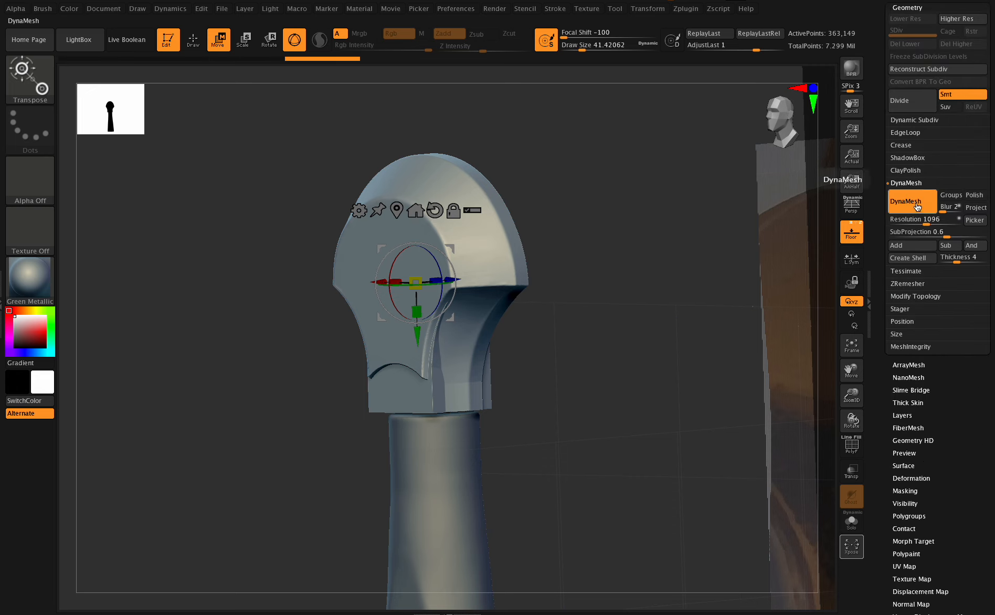
click(912, 202)
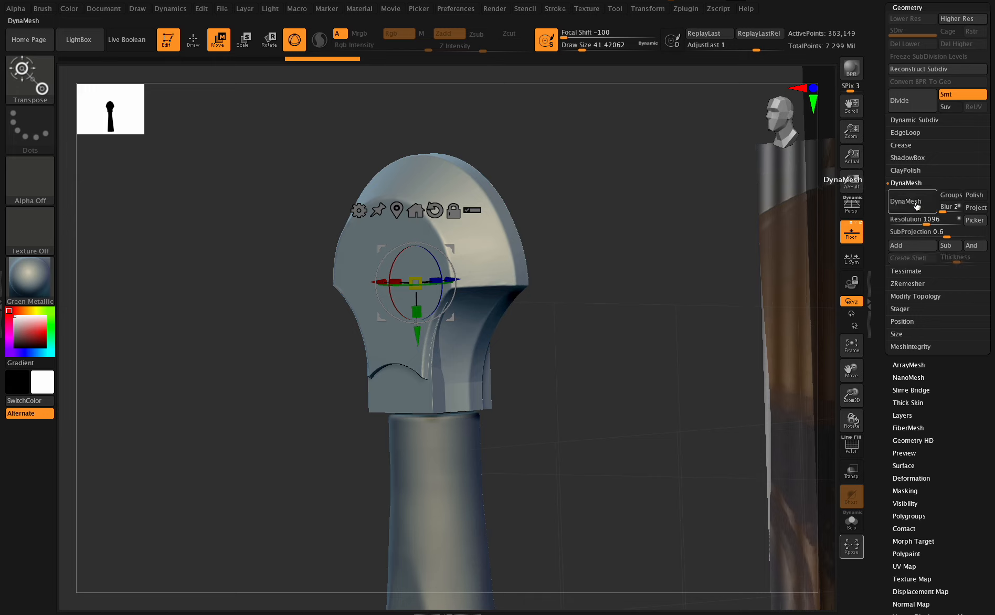
drag(927, 221, 935, 220)
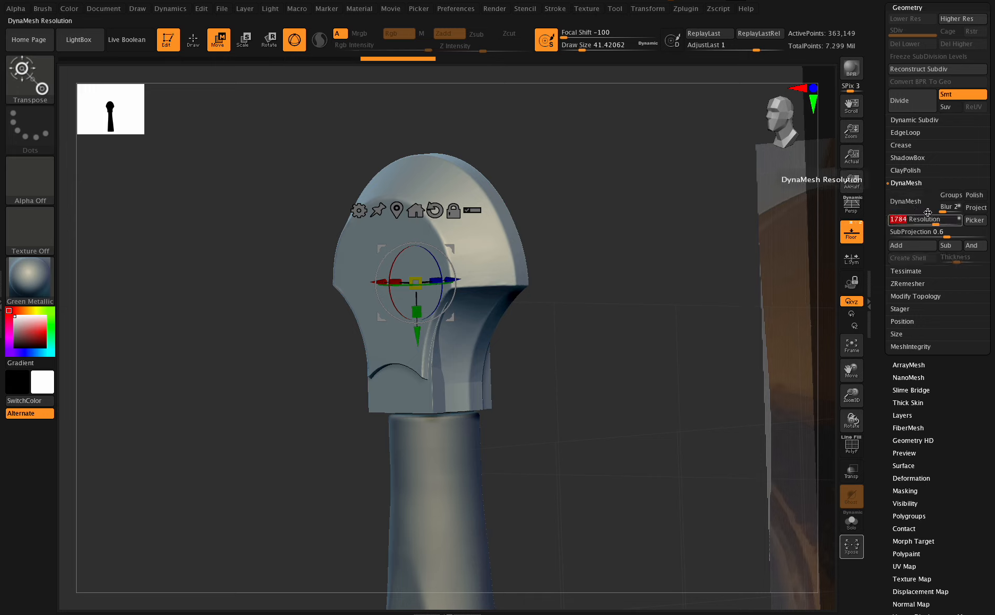
click(918, 206)
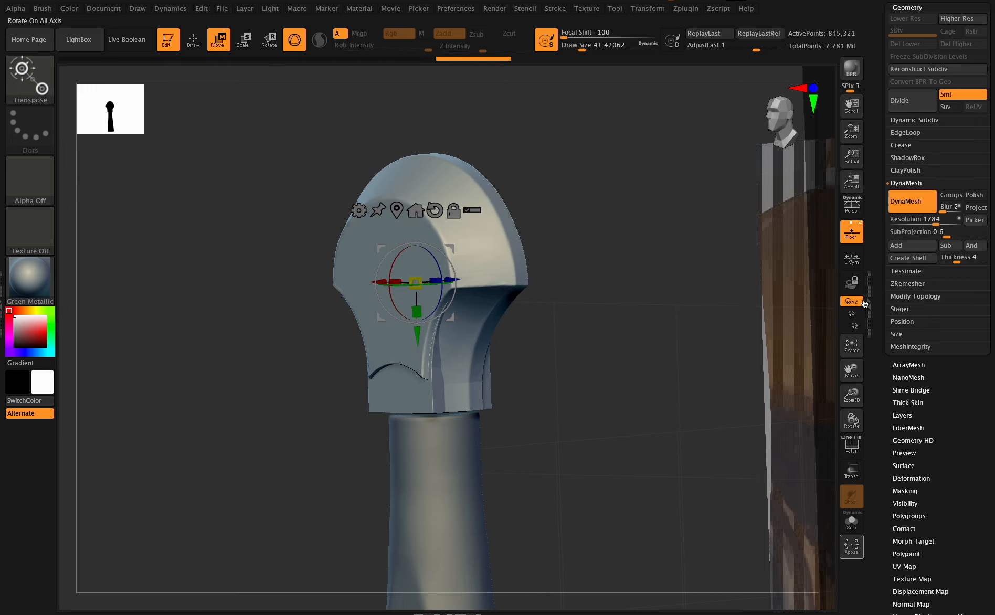
Switch to sculpting with the Flatten brush and set its draw size to about 25.
click(193, 40)
key(b)
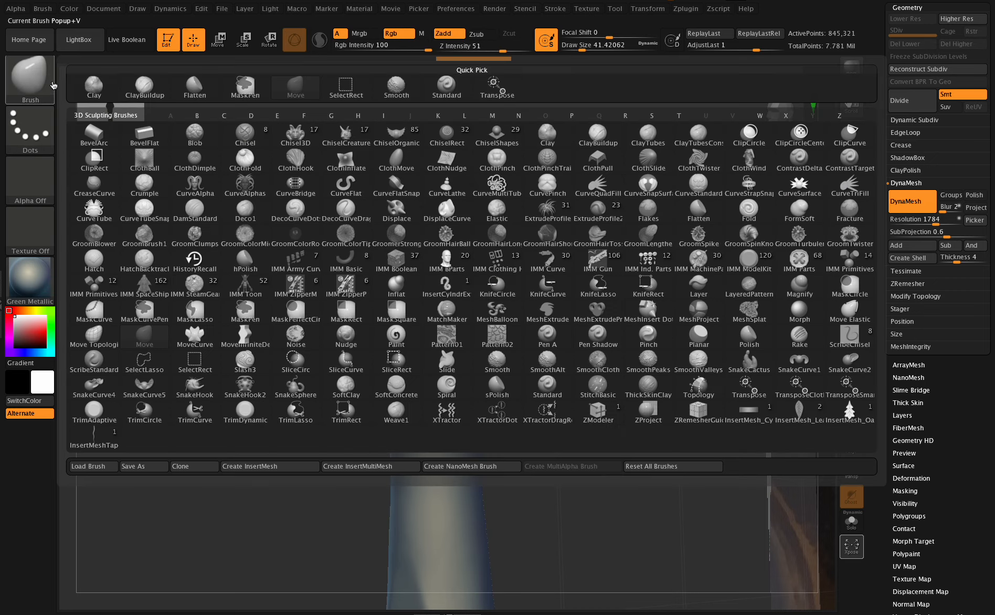
key(f)
key(l)
drag(582, 47, 578, 46)
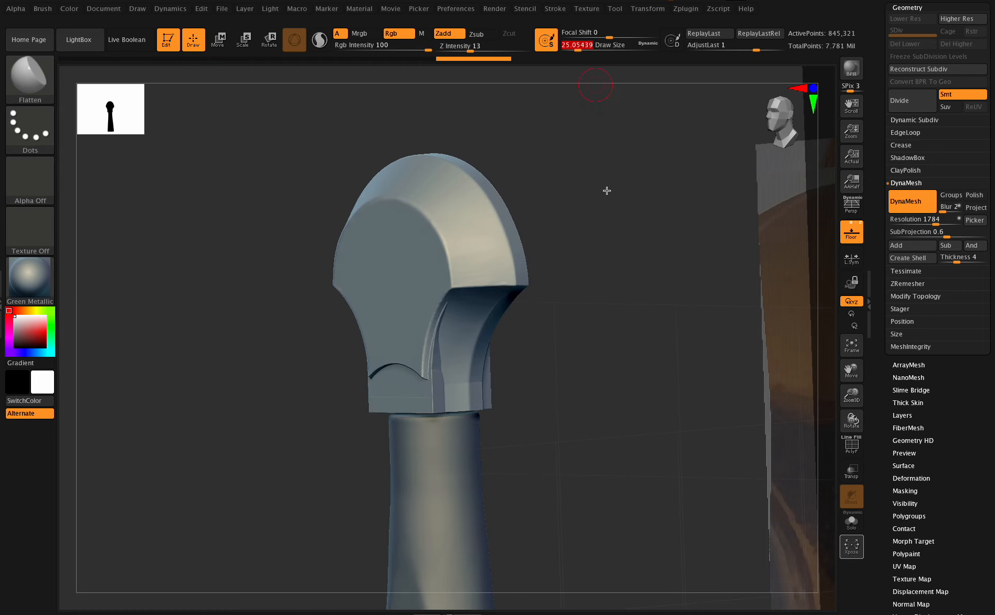
Mask the lower part of the pommel's front face from the side view and turn off the floor grid.
drag(851, 395, 718, 379)
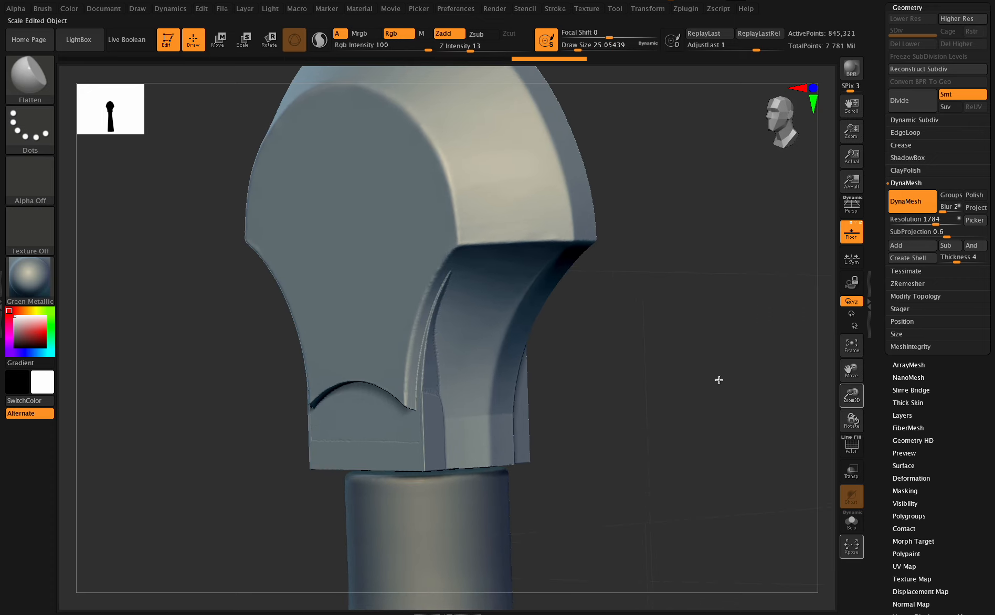
shift+drag(851, 420, 382, 260)
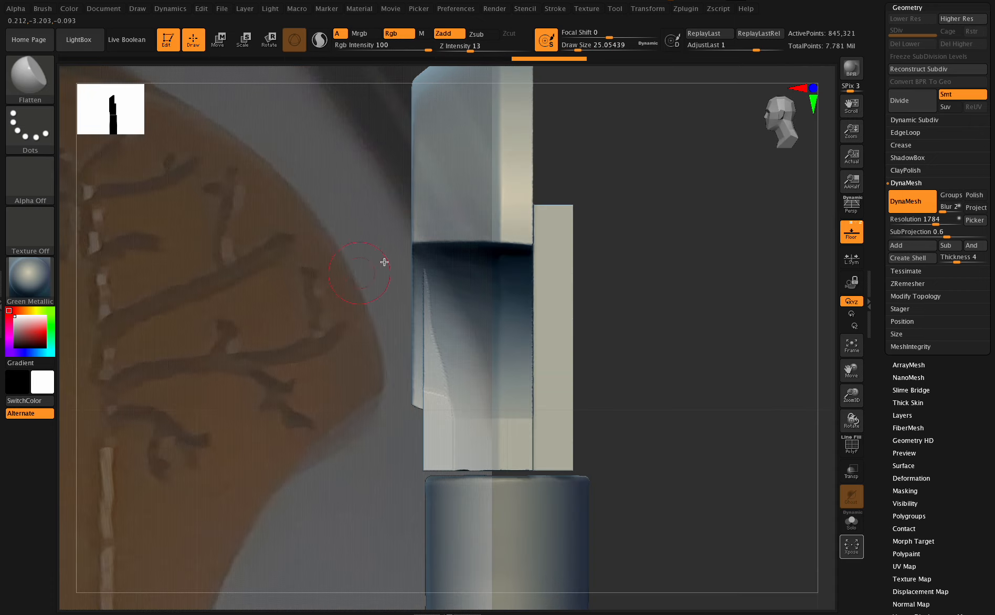
mouse_move(337, 214)
ctrl+mouse_down()
mouse_move(417, 503)
mouse_move(425, 494)
ctrl+mouse_up()
drag(850, 420, 859, 421)
mouse_move(645, 182)
ctrl+mouse_down()
mouse_move(518, 332)
mouse_move(426, 536)
ctrl+mouse_up()
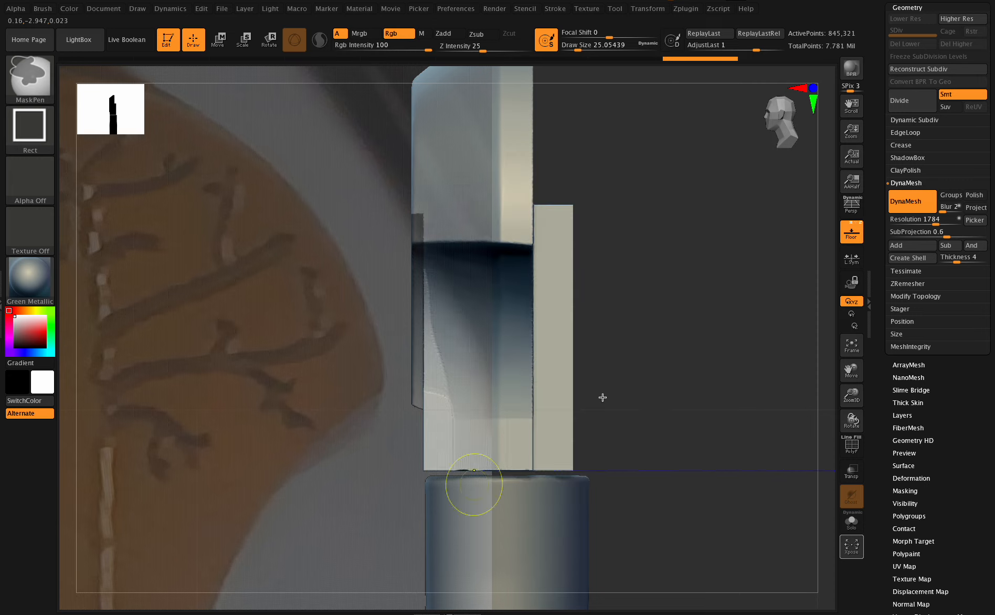
mouse_move(852, 419)
mouse_down()
mouse_move(850, 388)
mouse_move(851, 406)
mouse_up()
drag(851, 421, 692, 313)
click(842, 243)
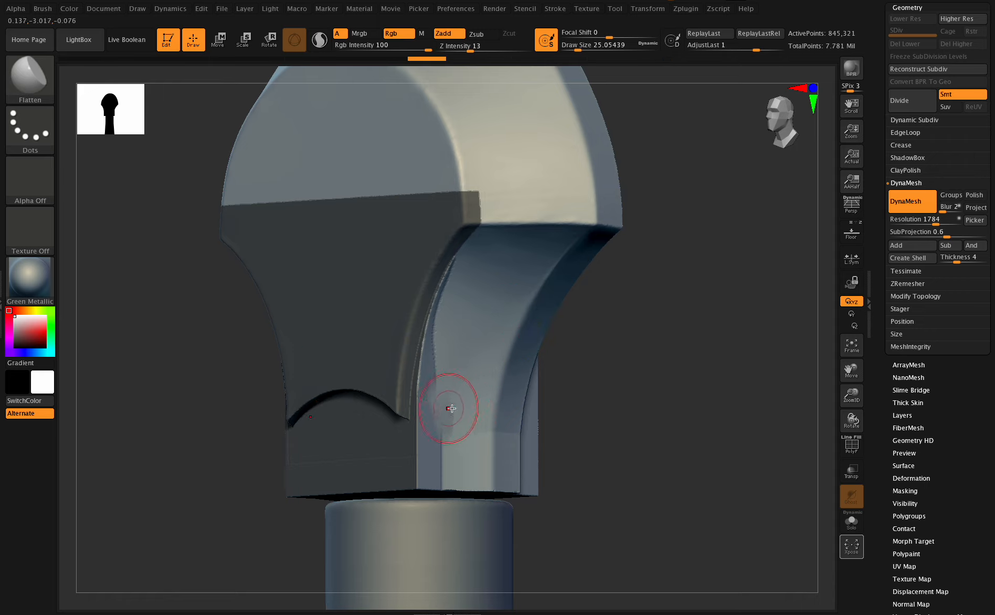
Flatten the step on the side of the neck above the grip and check it from the side.
key(ctrl)
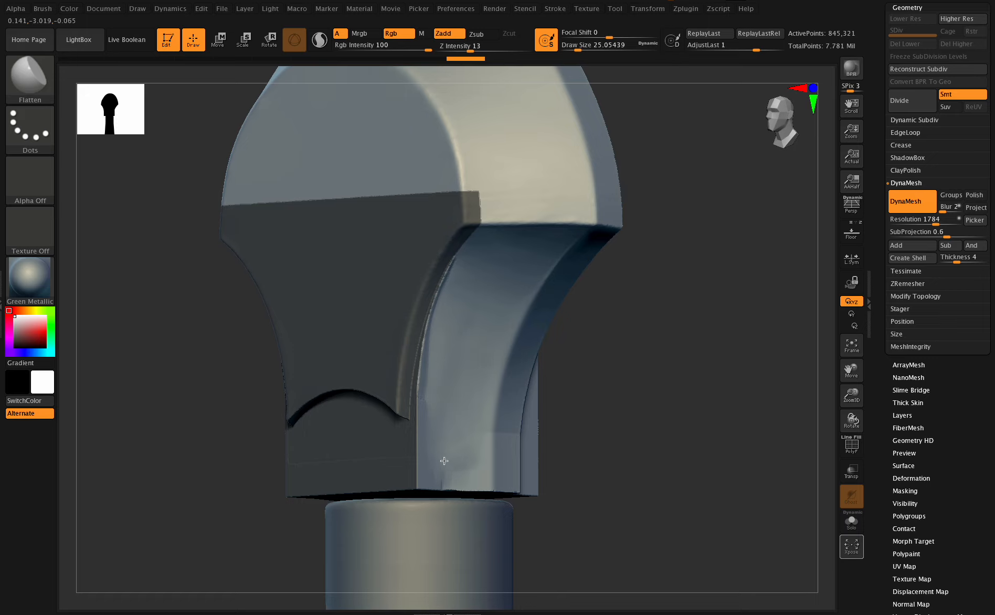
drag(450, 479, 456, 471)
shift+drag(851, 422, 734, 455)
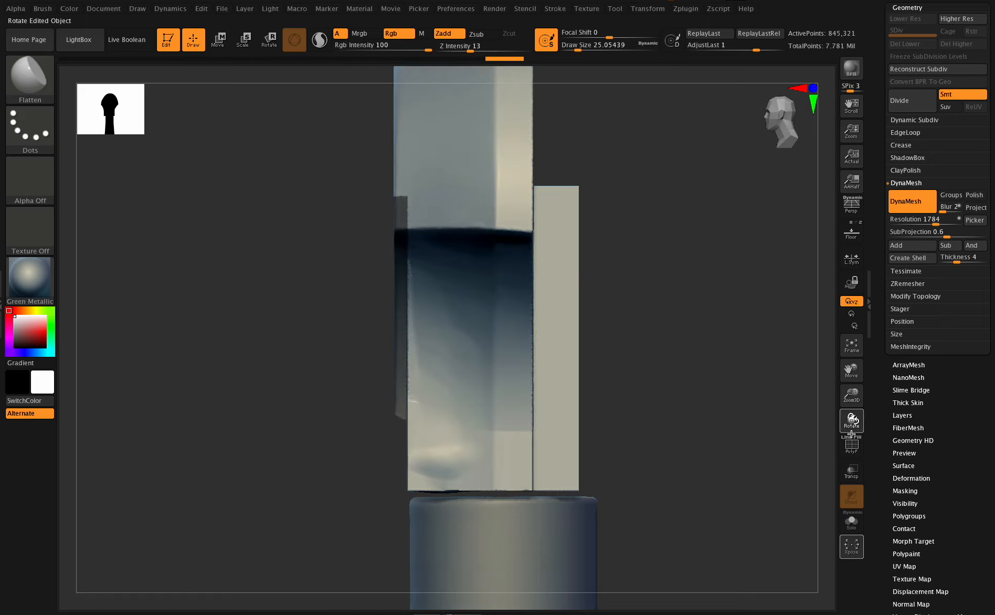
drag(851, 421, 934, 423)
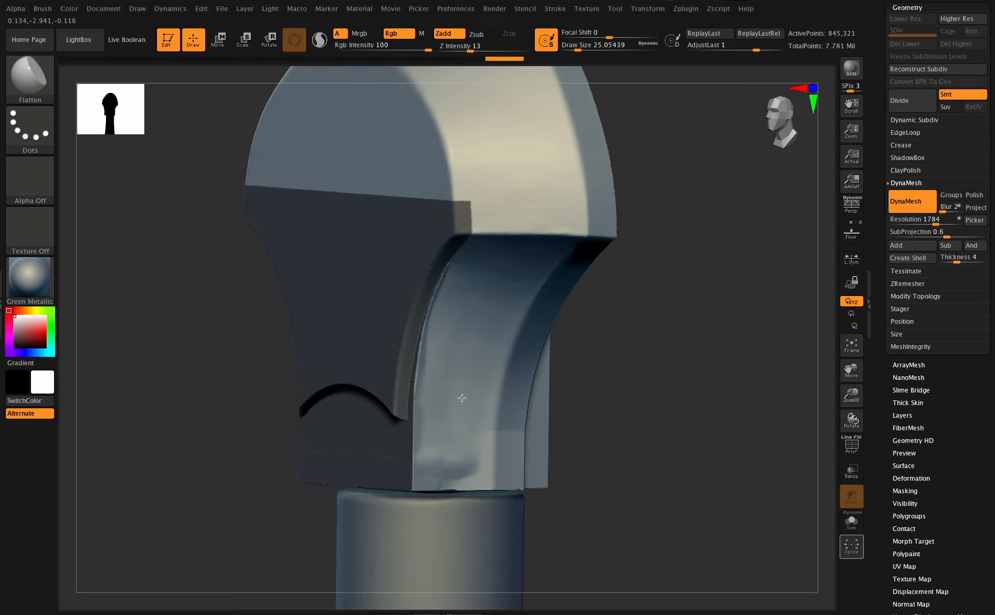
Isolate the neck's bottom edge with an inverted mask, stretch it down onto the grip, and clear the mask to remesh the pommel.
shift+drag(851, 422, 853, 420)
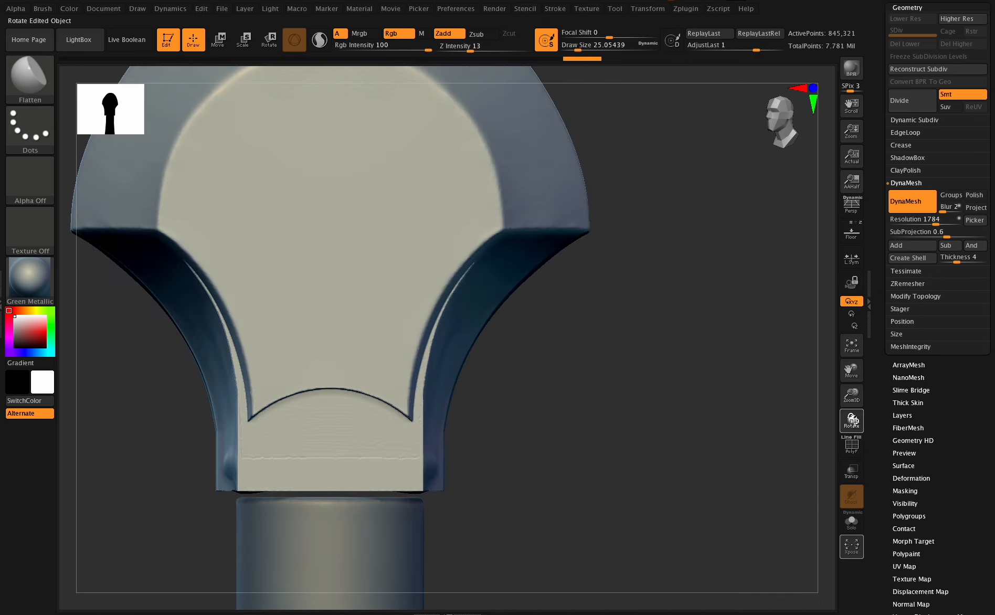
ctrl+drag(676, 545, 171, 475)
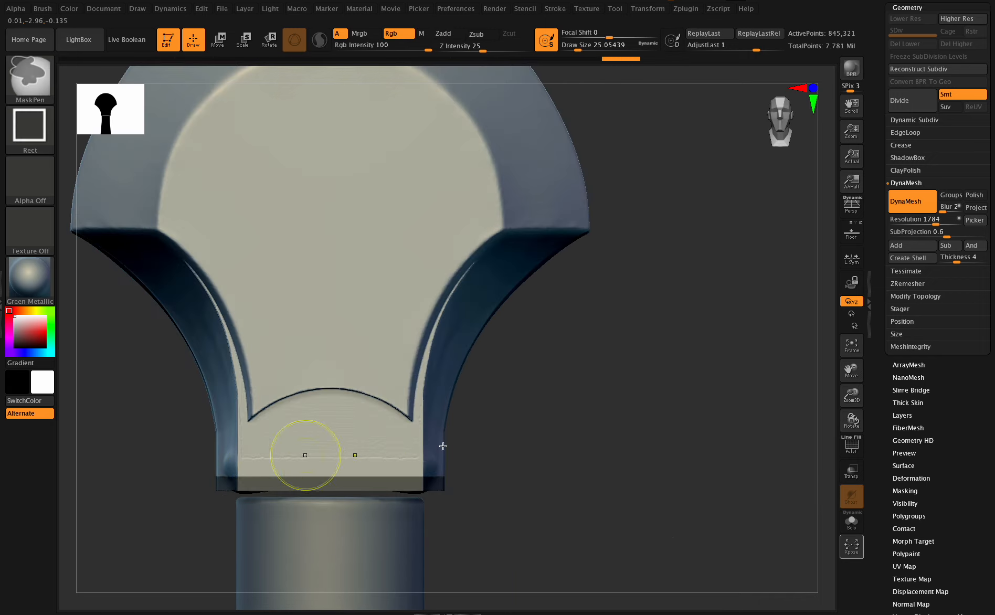
ctrl+click(677, 411)
key(w)
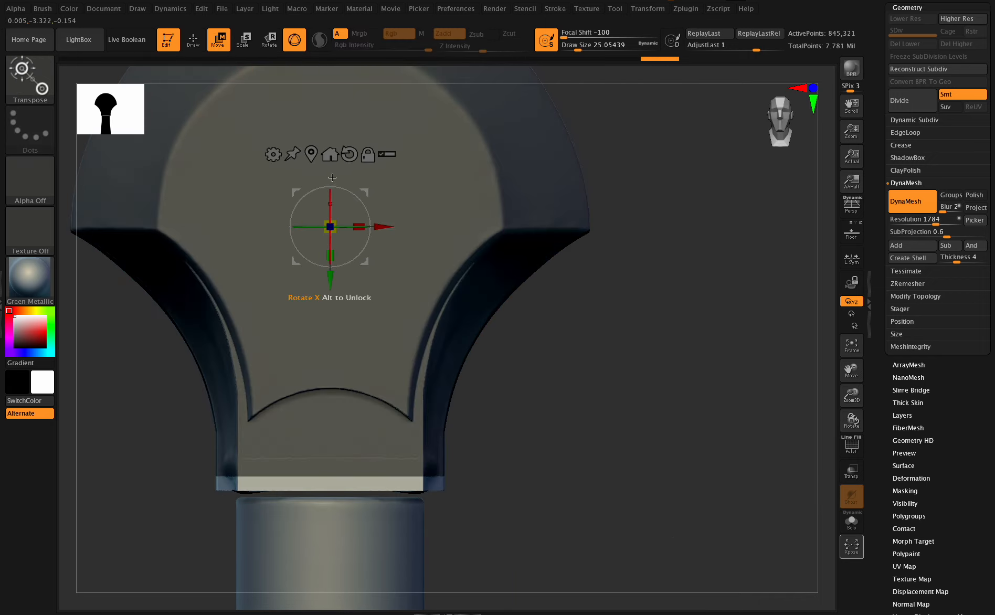
drag(330, 281, 330, 327)
ctrl+drag(577, 340, 593, 370)
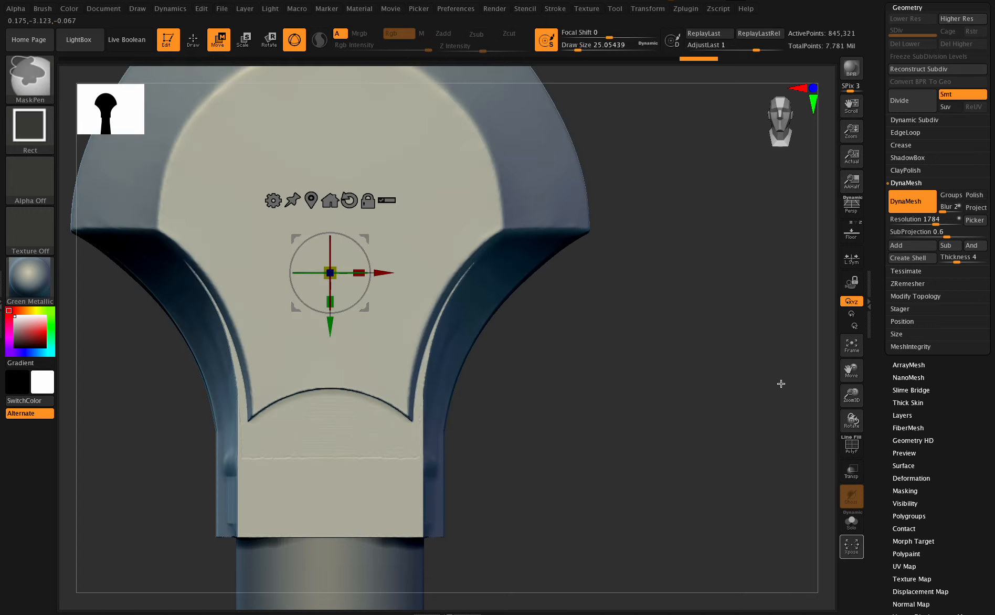
Smooth out the dents on the side of the extended neck with the Flatten brush.
drag(780, 384, 702, 366)
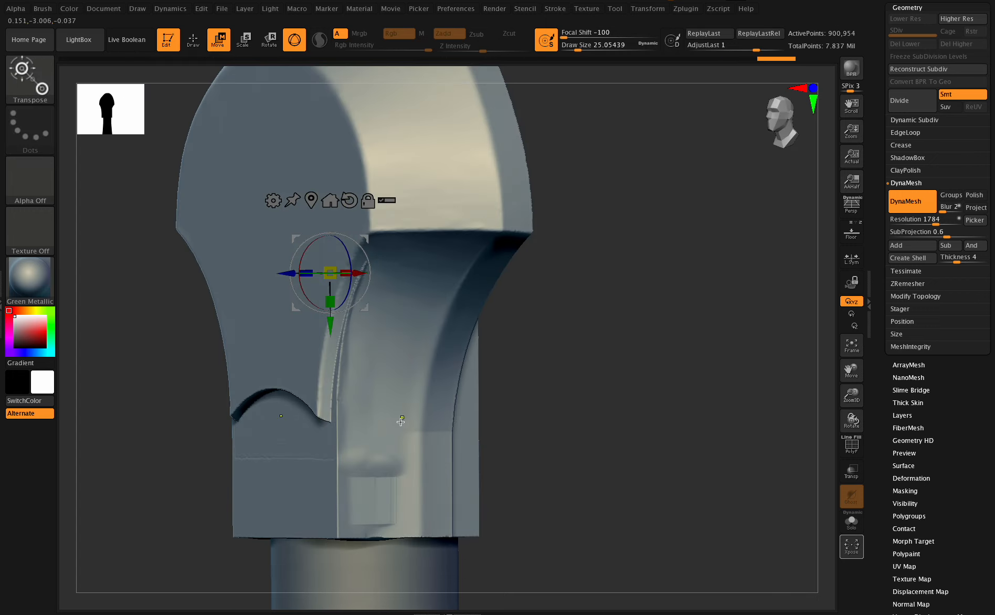
alt+click(381, 479)
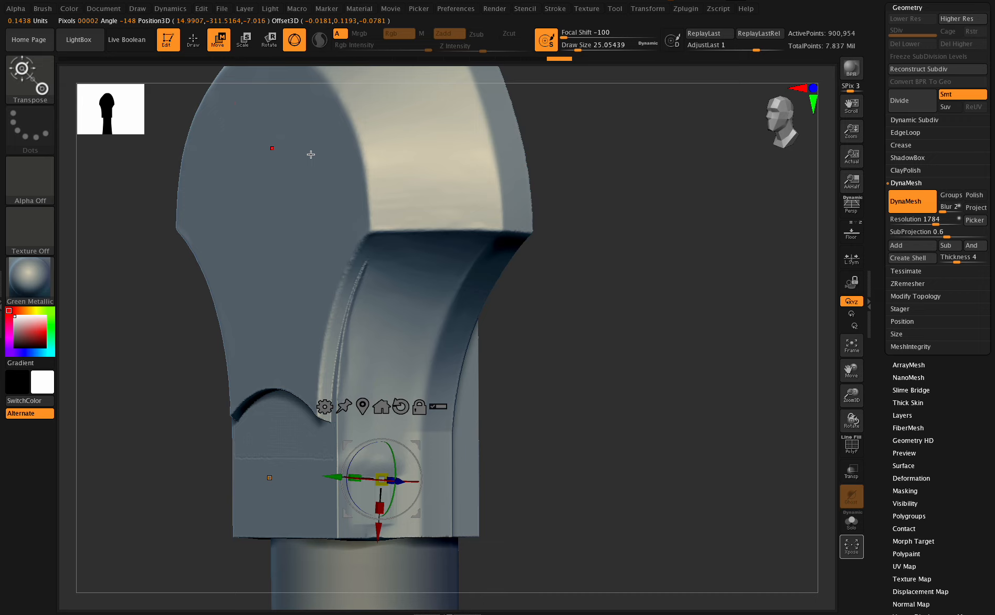
key(ctrl+z)
key(q)
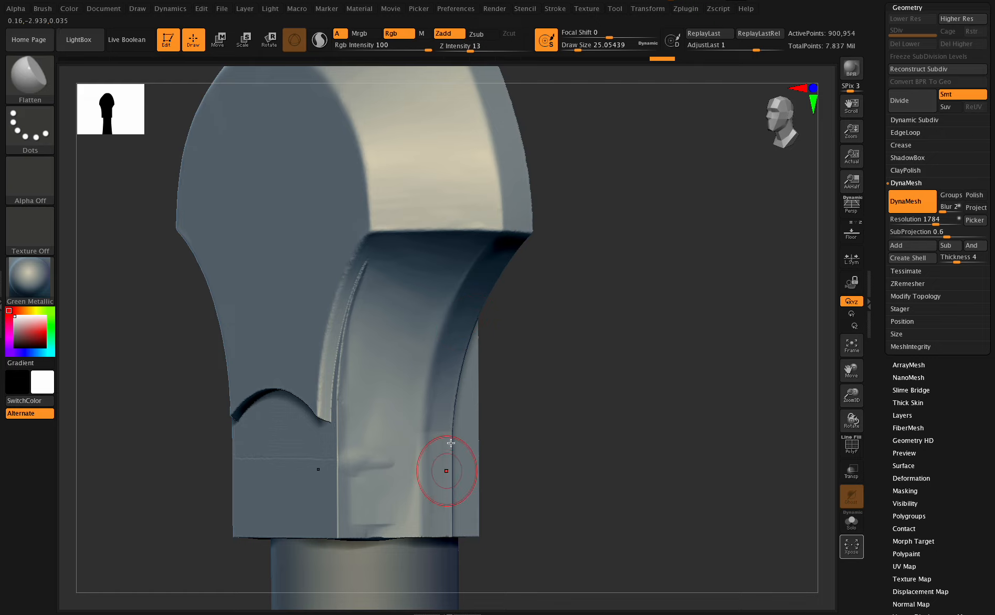
mouse_move(383, 464)
mouse_down()
mouse_move(390, 486)
mouse_move(414, 466)
mouse_up()
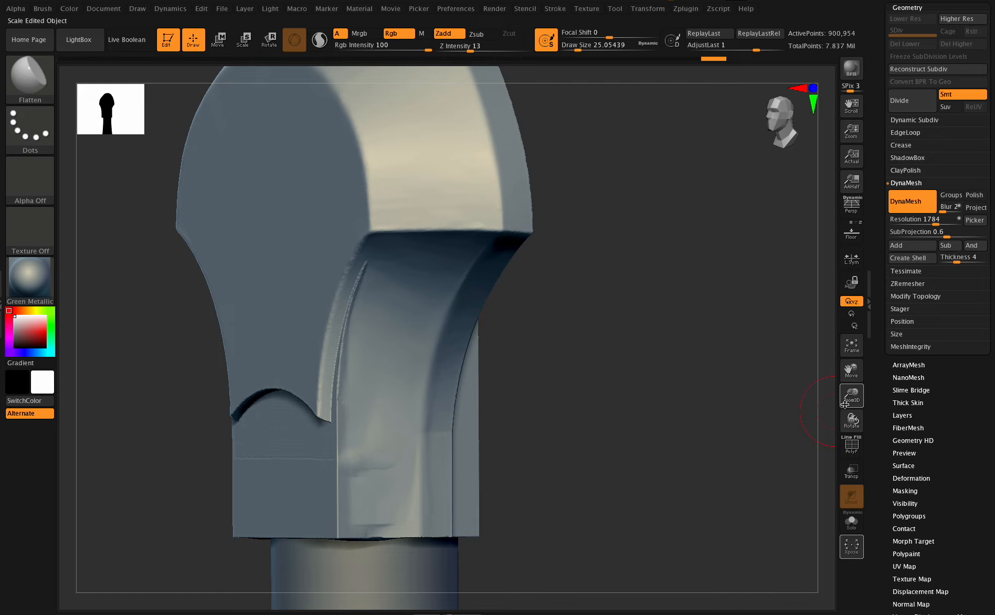
mouse_move(851, 395)
mouse_down()
mouse_move(851, 420)
mouse_move(839, 391)
mouse_up()
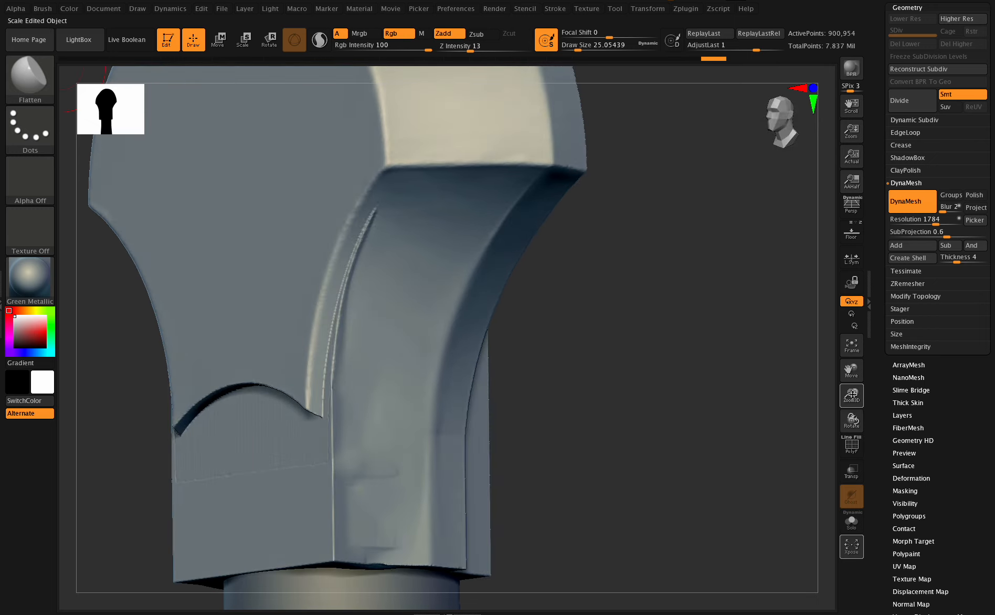
Reduce the Flatten brush's draw size to about 7.5 and refine the neck's side surface along the front plate's edge.
click(571, 48)
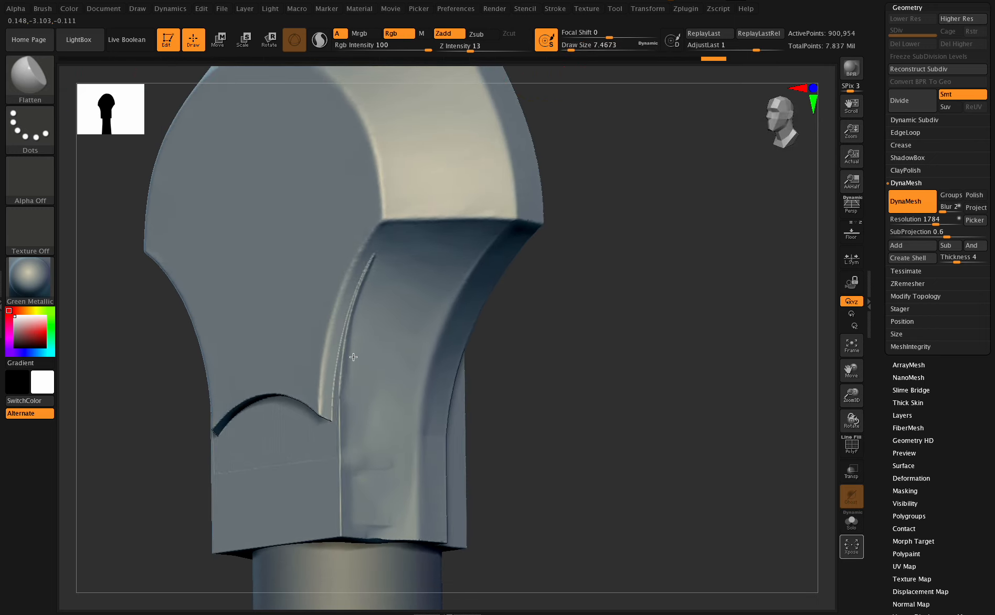
drag(851, 420, 465, 438)
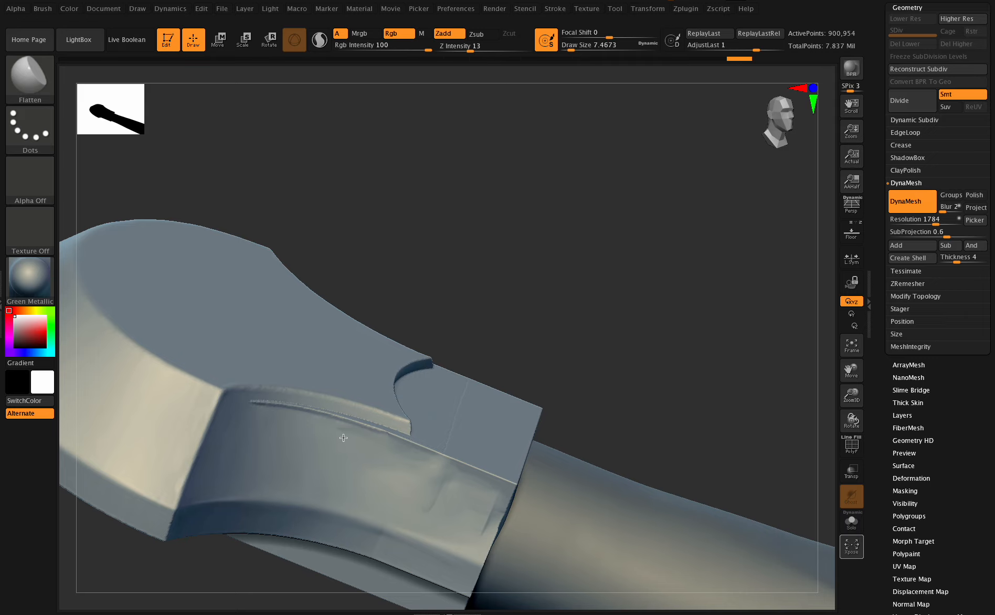
drag(853, 426, 844, 464)
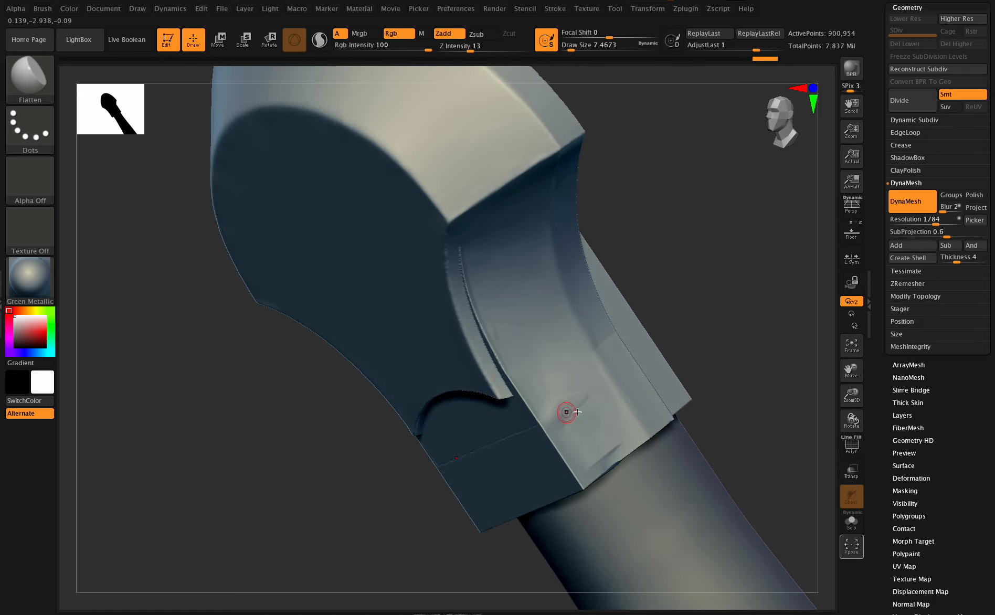
drag(592, 361, 593, 354)
Set the Flatten brush's draw size to about 18.5 and even out the remaining bumps on the neck's lower side.
click(576, 47)
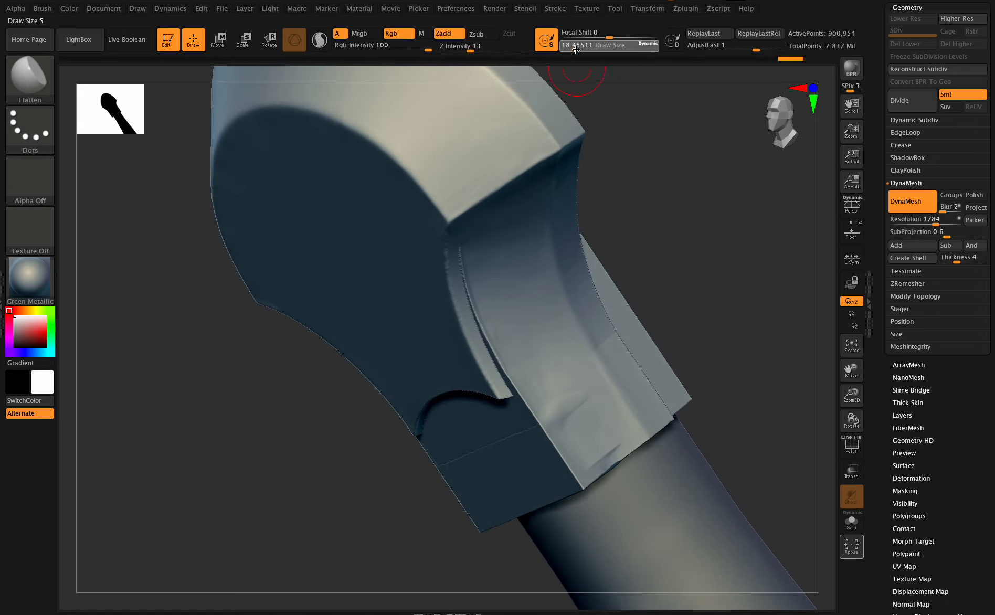
drag(584, 422, 568, 417)
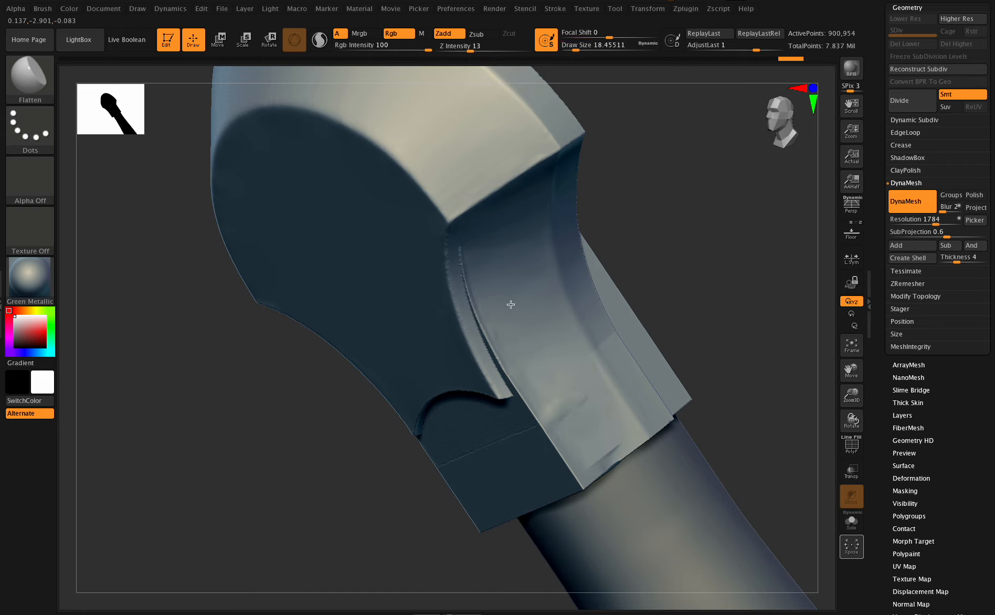
drag(575, 418, 563, 409)
drag(851, 420, 885, 406)
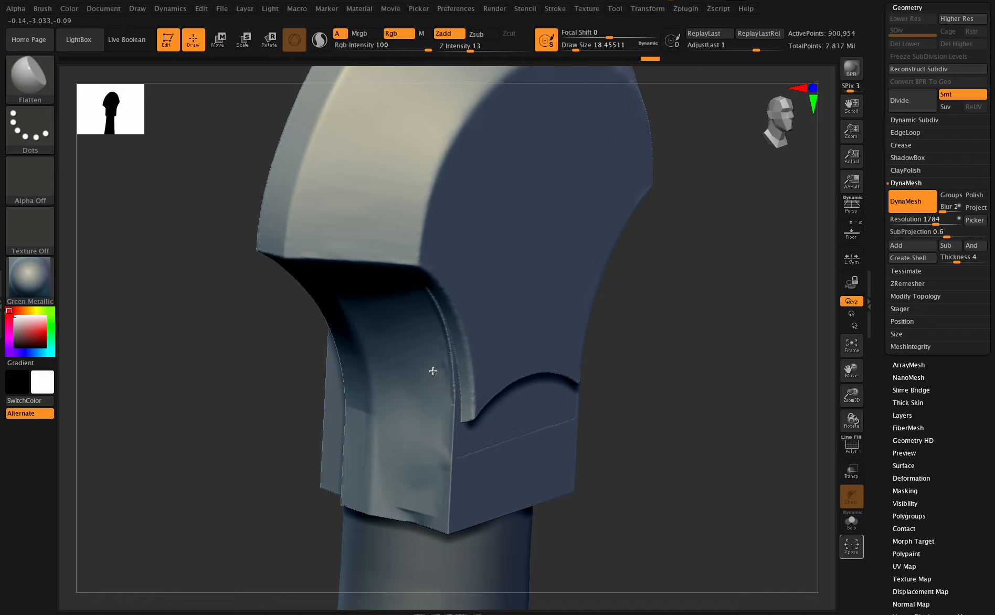
Even out the remaining unevenness on the neck's side with the Flatten brush and check both sides of the pommel.
drag(417, 399, 421, 366)
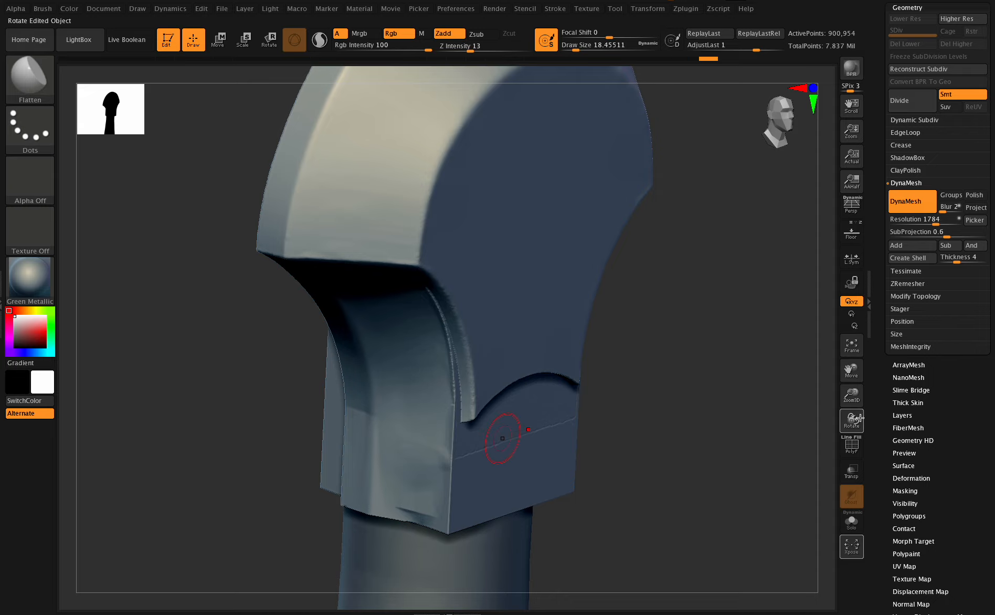
mouse_move(852, 420)
mouse_down()
mouse_move(860, 422)
mouse_move(847, 419)
mouse_move(844, 393)
mouse_move(853, 415)
mouse_move(827, 404)
mouse_move(851, 406)
mouse_move(842, 416)
mouse_up()
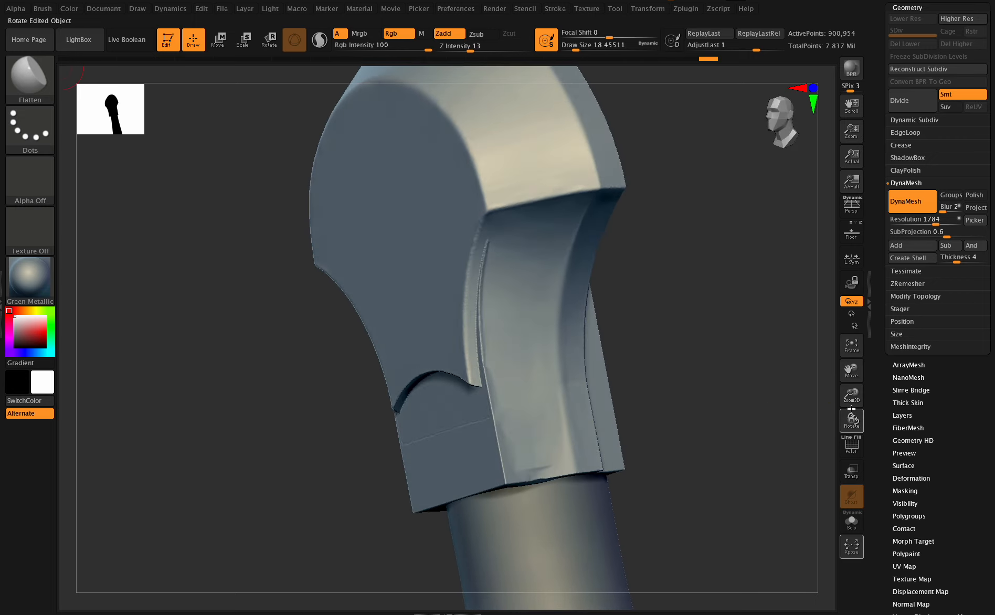
key(shift)
drag(850, 420, 855, 405)
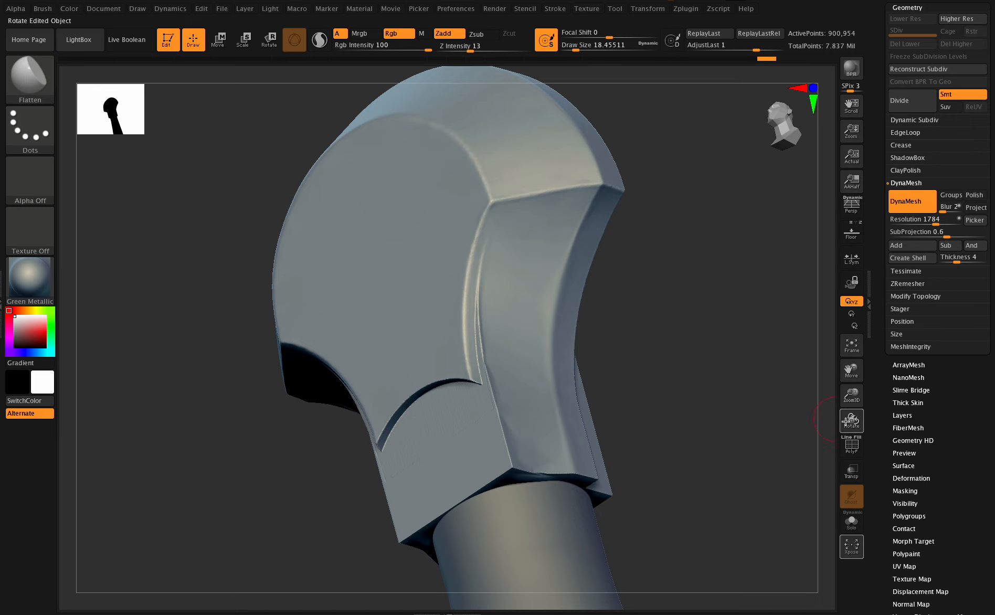
drag(851, 420, 533, 417)
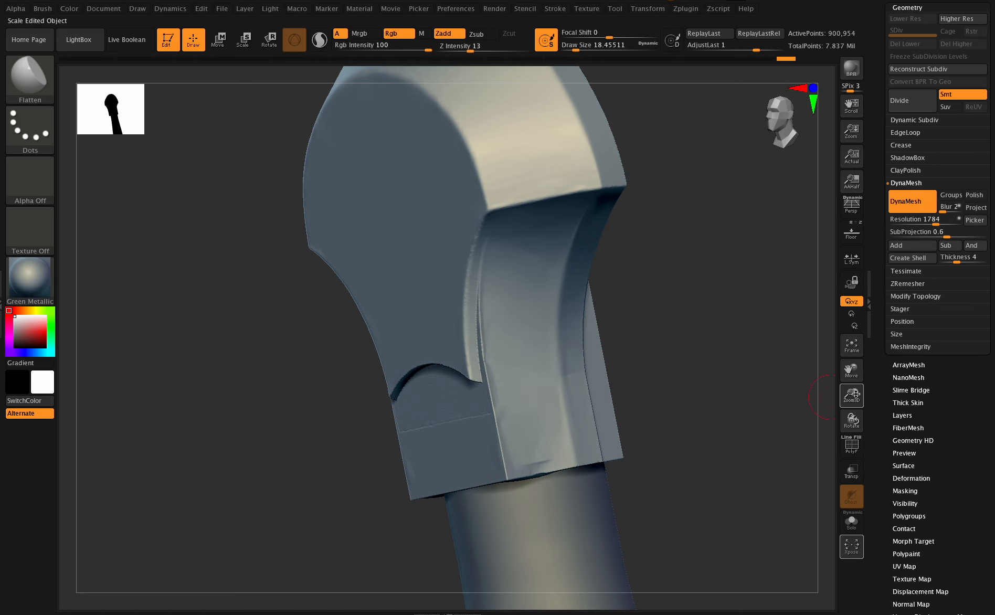
Reduce the Flatten brush's draw size to about 8.4 and remesh the pommel at a DynaMesh resolution of 2792.
drag(851, 394, 855, 428)
drag(575, 45, 571, 45)
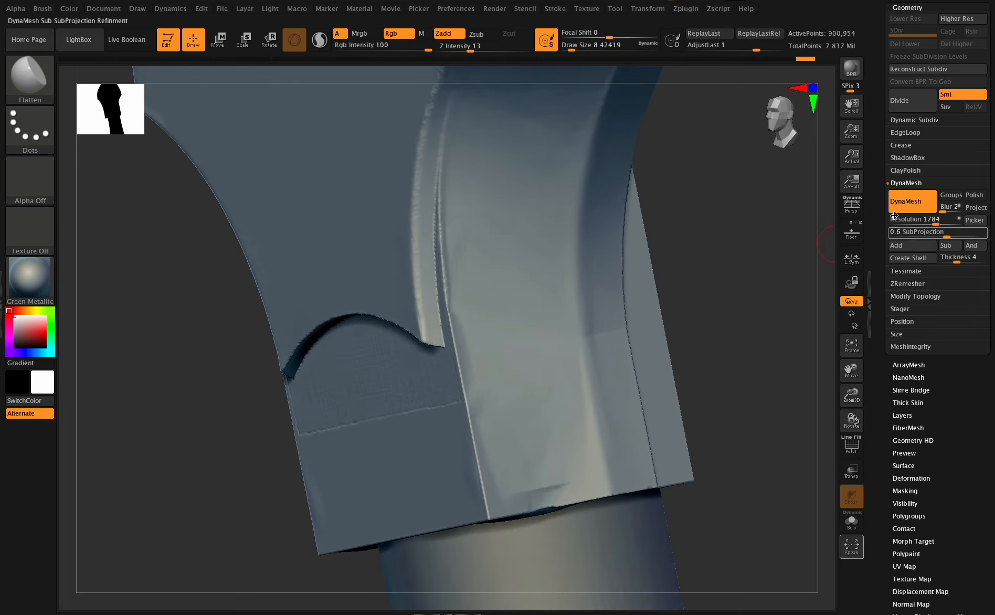
click(918, 209)
drag(935, 221, 946, 221)
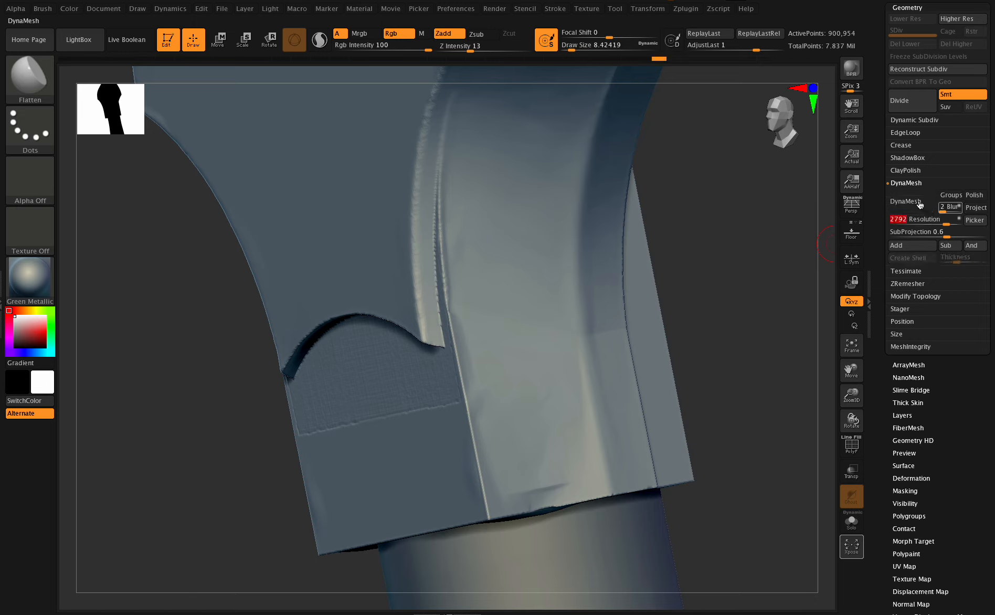
click(918, 205)
Turn on local symmetry and try flattening the neck's side surface beside the front plate.
click(855, 259)
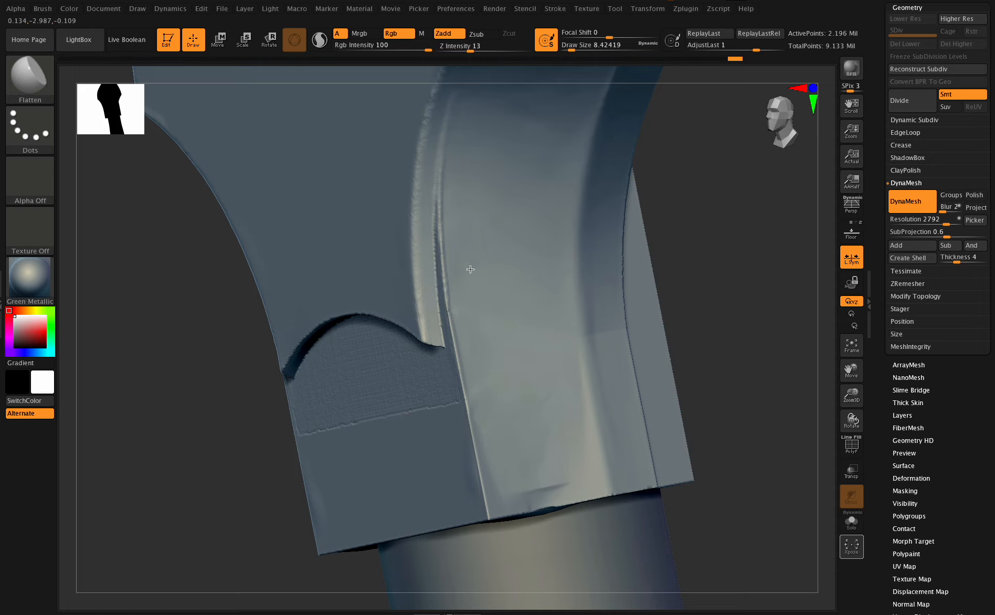
drag(490, 358, 517, 360)
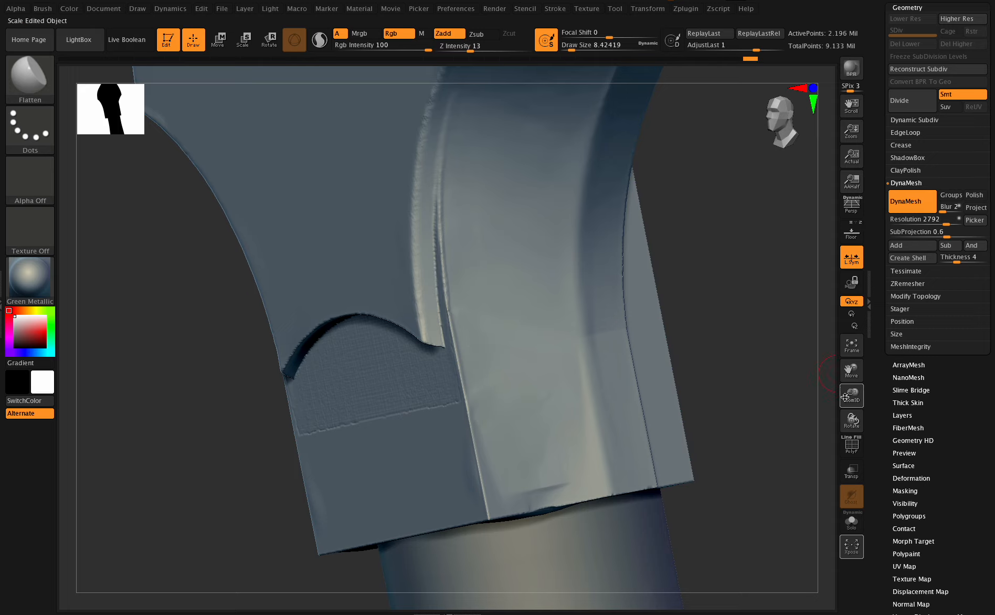
mouse_move(851, 394)
mouse_down()
mouse_move(845, 404)
mouse_move(859, 410)
mouse_move(839, 392)
mouse_up()
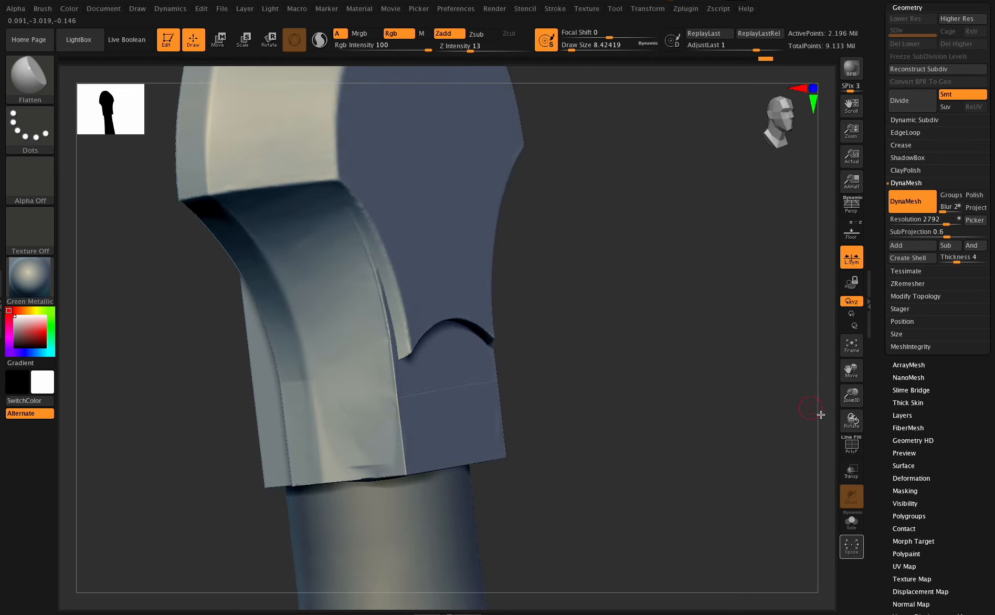
key(ctrl+z)
drag(853, 395, 866, 412)
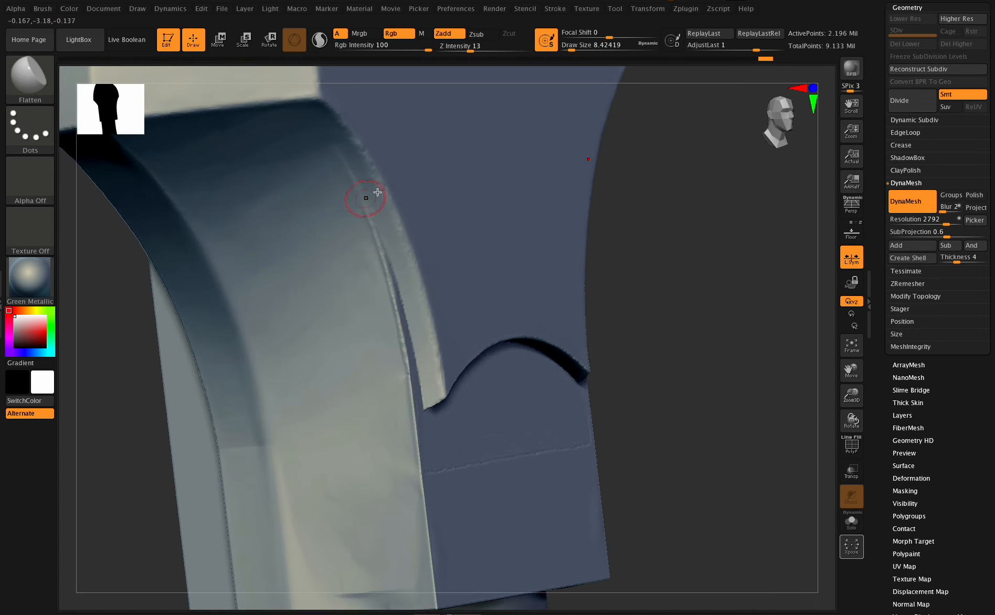
key(ctrl+z)
Set the Flatten brush's draw size to about 5 and smooth the neck's side along the front plate's edge.
drag(574, 48, 571, 50)
mouse_move(373, 262)
mouse_down()
mouse_move(389, 326)
mouse_move(374, 298)
mouse_up()
mouse_move(425, 450)
mouse_down()
mouse_move(429, 368)
mouse_move(409, 444)
mouse_up()
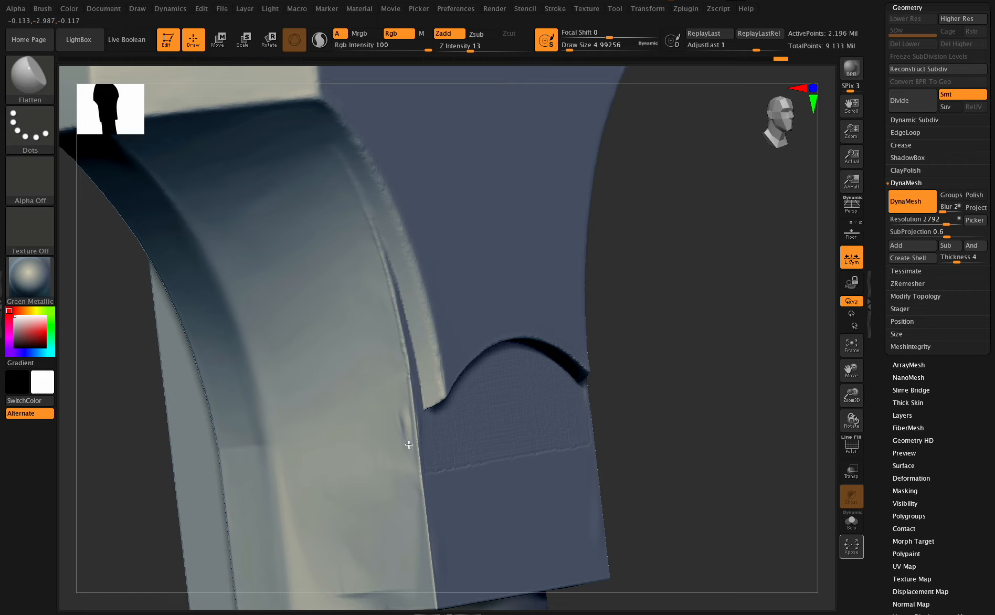
drag(400, 402, 402, 422)
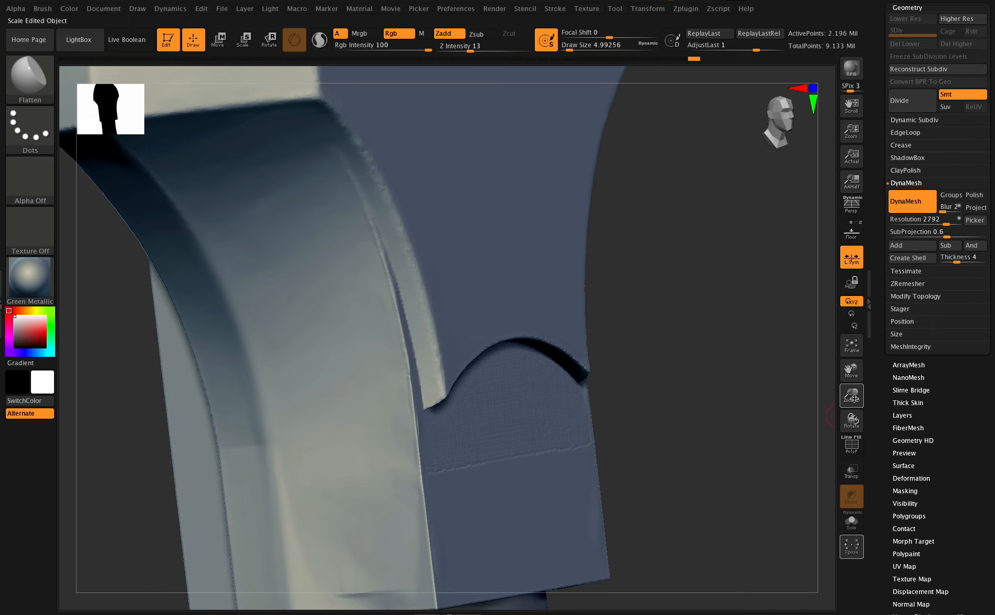
mouse_move(851, 418)
mouse_down()
mouse_move(837, 406)
mouse_move(828, 418)
mouse_move(823, 409)
mouse_move(842, 412)
mouse_move(848, 394)
mouse_move(835, 390)
mouse_move(851, 418)
mouse_up()
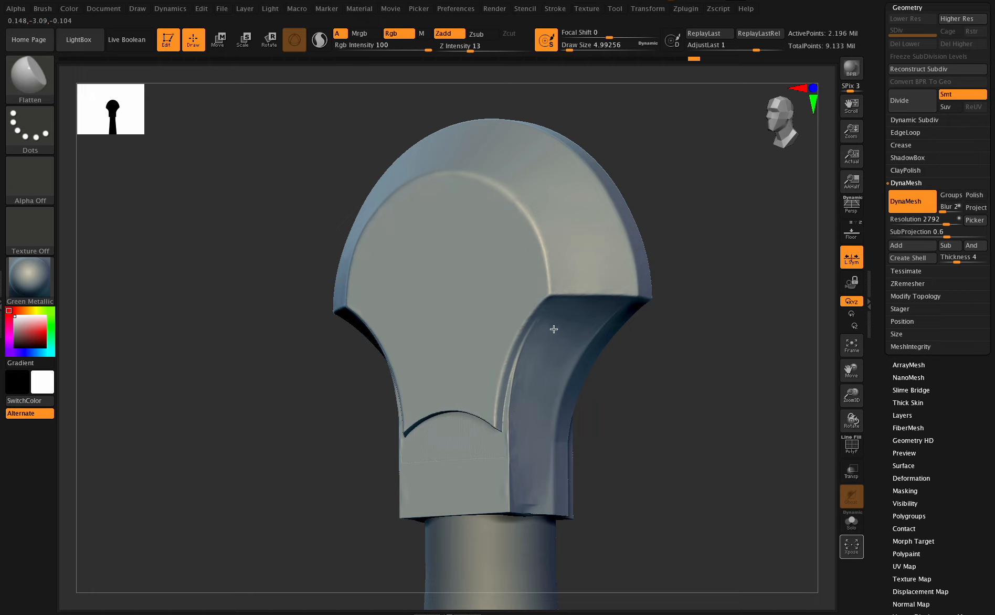
Flatten the neck's side below the pommel head and raise the brush's draw size to about 11.7.
drag(523, 383, 532, 407)
drag(571, 49, 572, 49)
drag(844, 412, 853, 444)
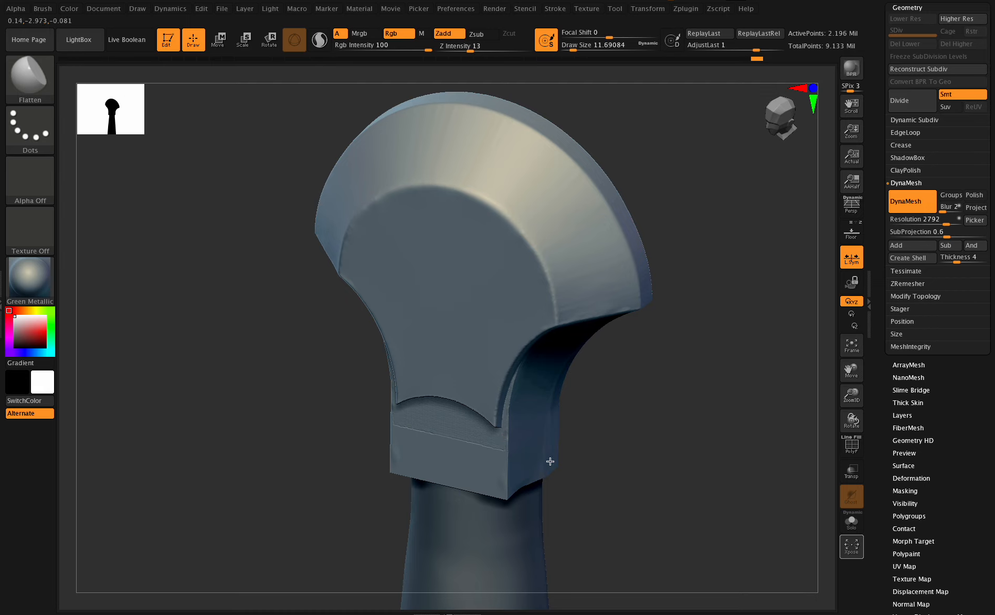
From the front, turn on the floor display with the reference image and try hiding the neck's lower end.
shift+drag(852, 420, 847, 413)
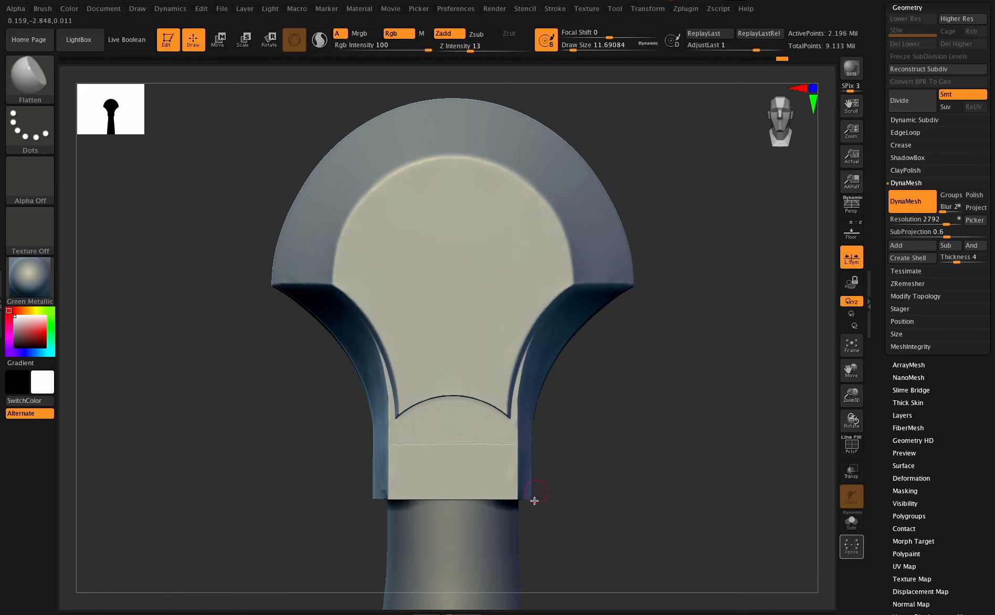
mouse_move(569, 556)
ctrl+shift+mouse_down()
mouse_move(402, 460)
mouse_move(345, 445)
ctrl+shift+mouse_up()
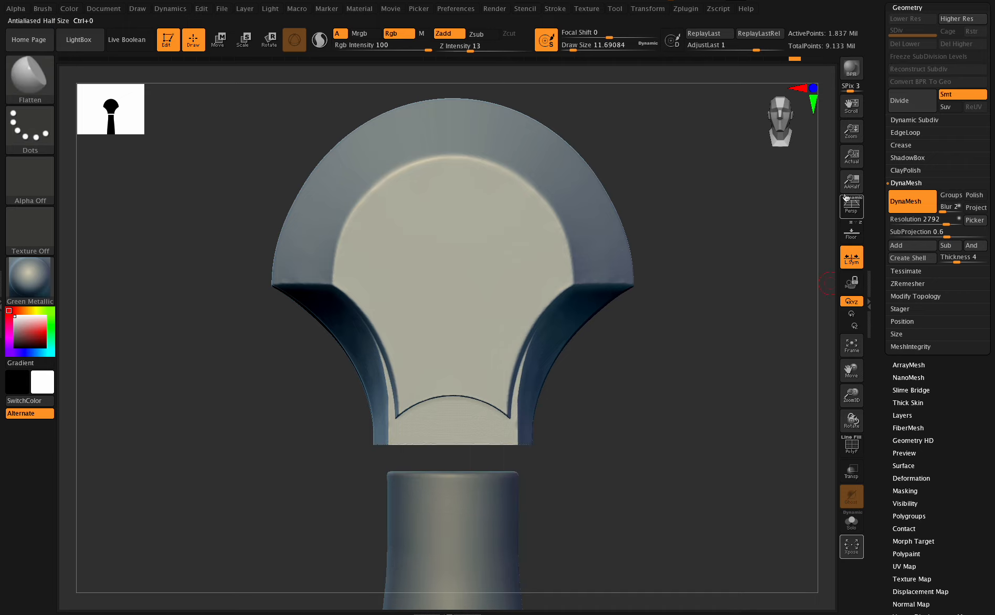
click(851, 232)
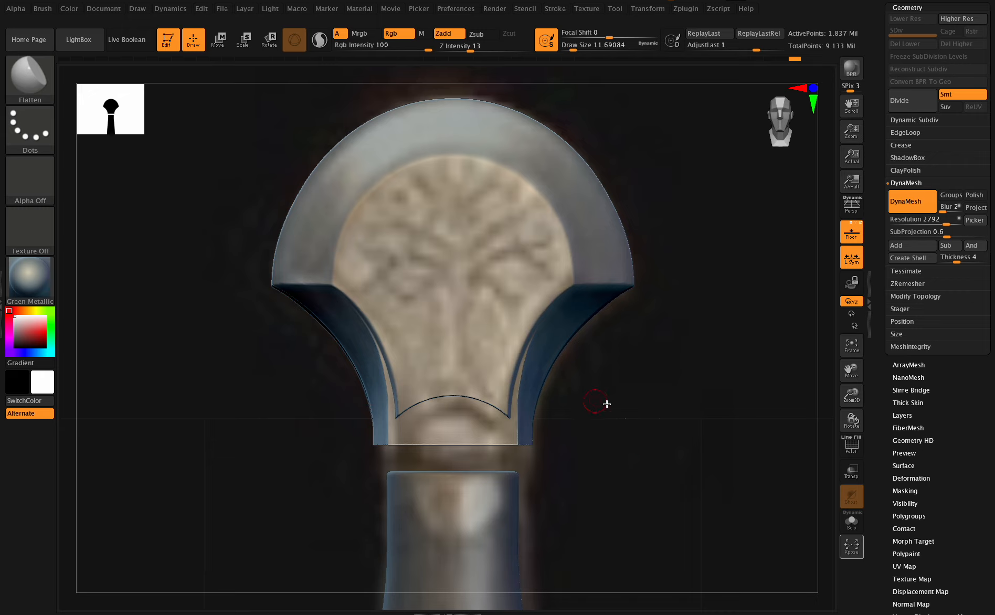
ctrl+shift+click(569, 452)
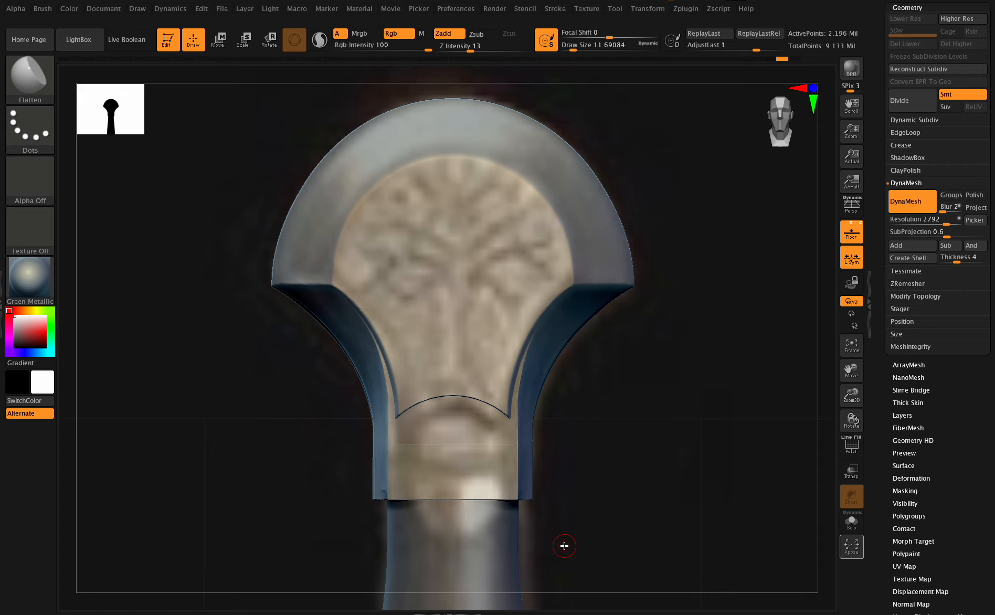
ctrl+shift+drag(588, 565, 337, 451)
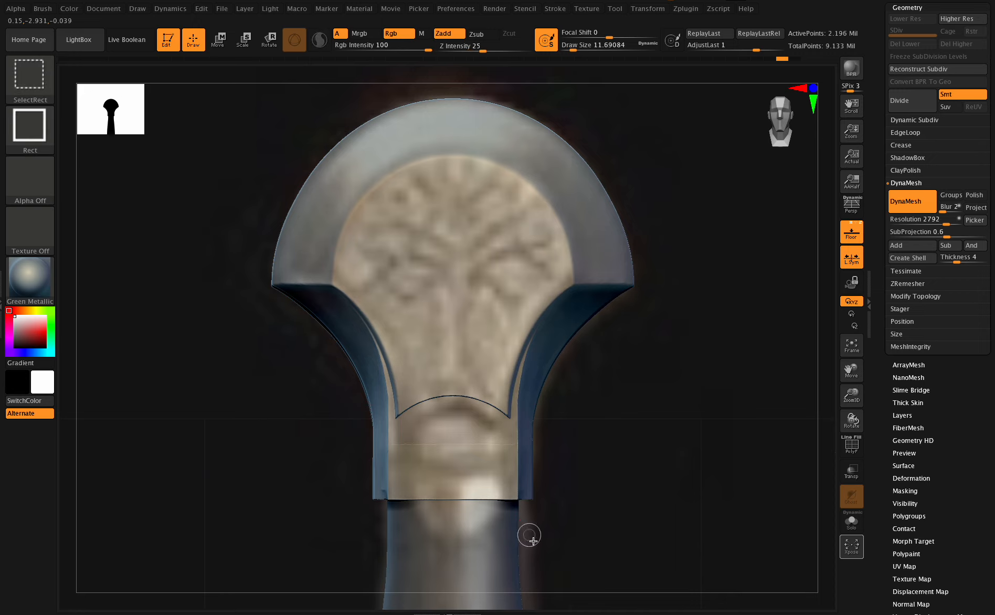
Hide the lower end of the neck, delete the hidden geometry and remesh the pommel to close the cut.
ctrl+shift+drag(543, 554, 354, 455)
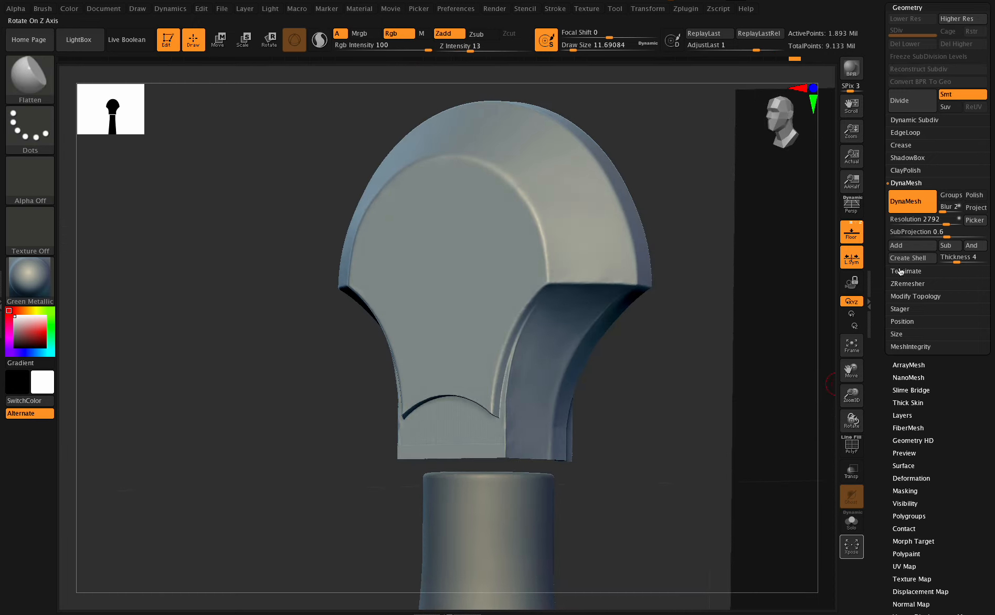
click(910, 296)
click(908, 271)
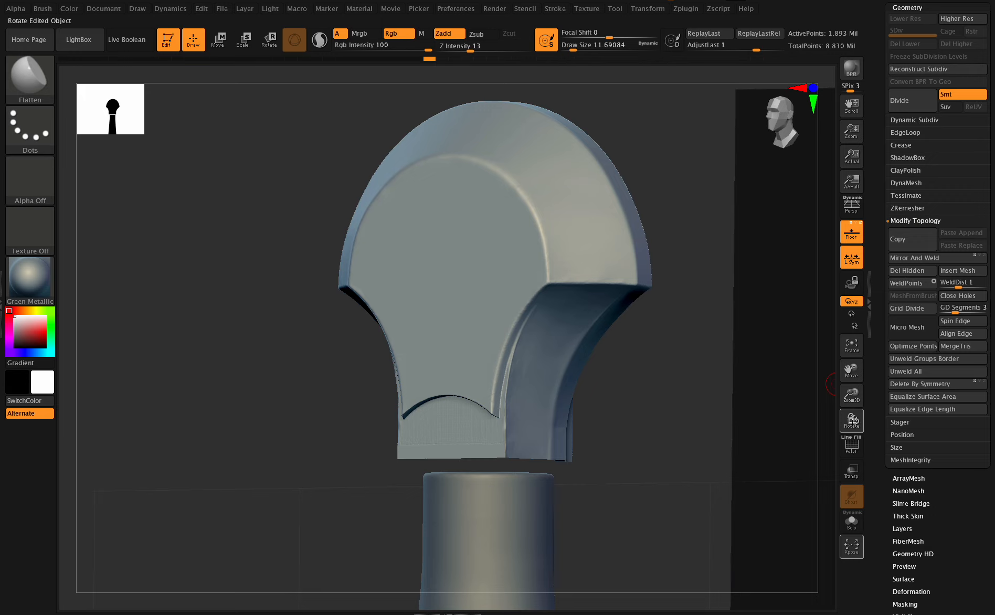
ctrl+drag(742, 360, 785, 451)
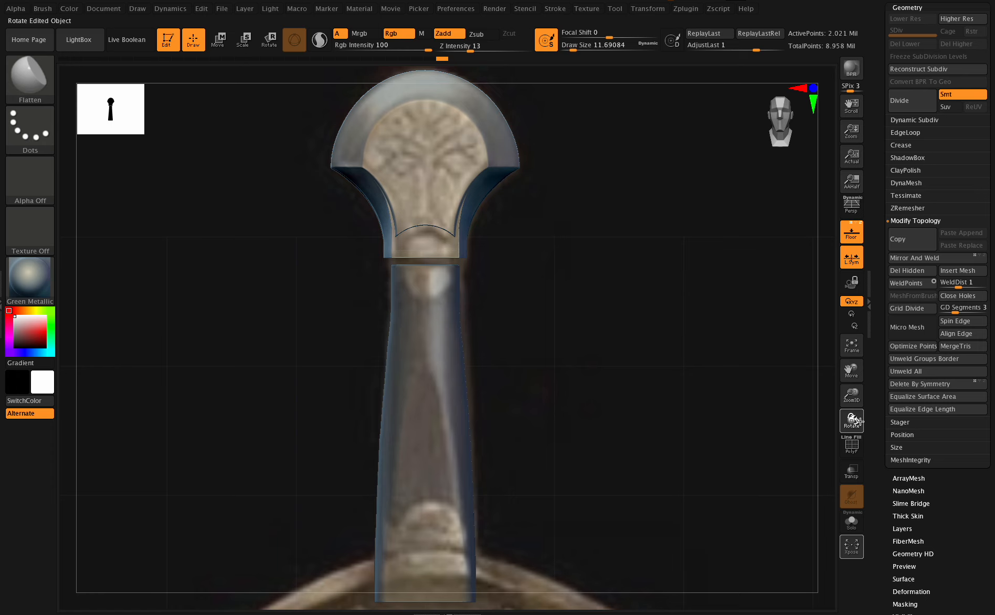
With the Move brush at a draw size of about 128, reshape the lower neck and plate tips to fit the reference.
click(856, 347)
drag(853, 395, 839, 408)
key(w)
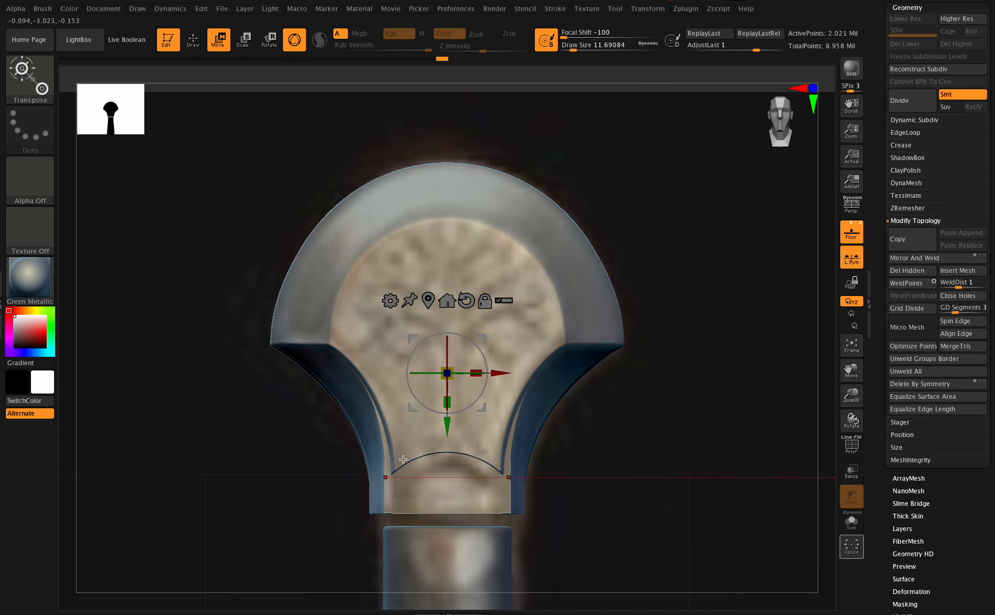
key(q)
key(b)
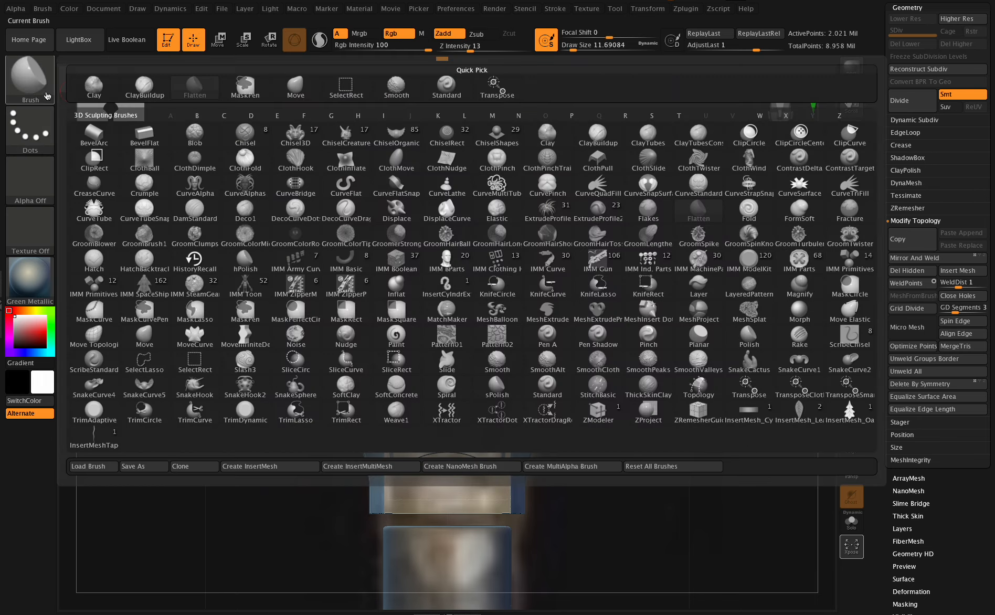
click(299, 83)
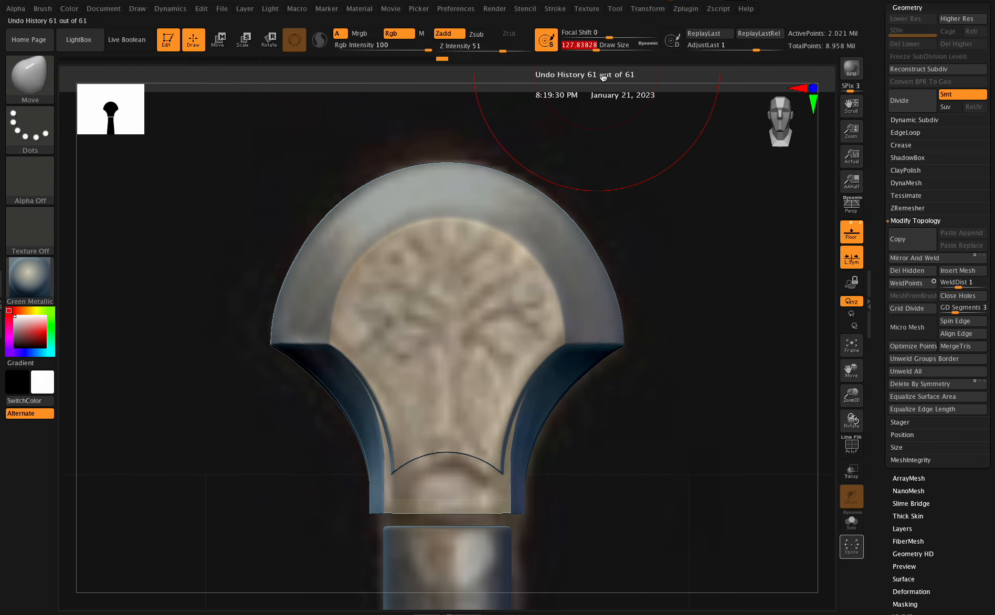
mouse_move(493, 490)
mouse_down()
mouse_move(507, 492)
mouse_move(500, 496)
mouse_up()
drag(513, 435, 514, 432)
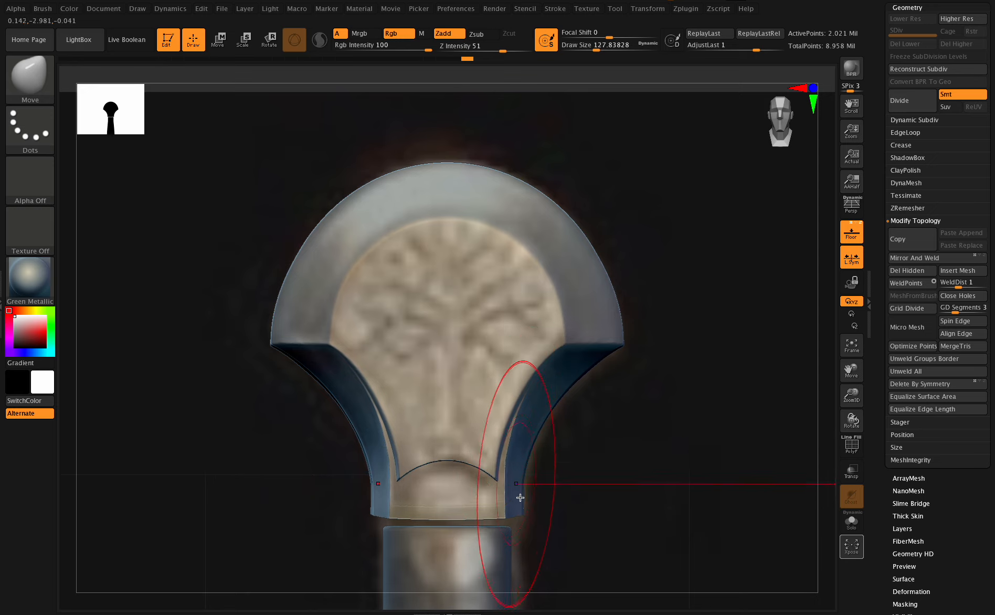
drag(519, 508, 517, 513)
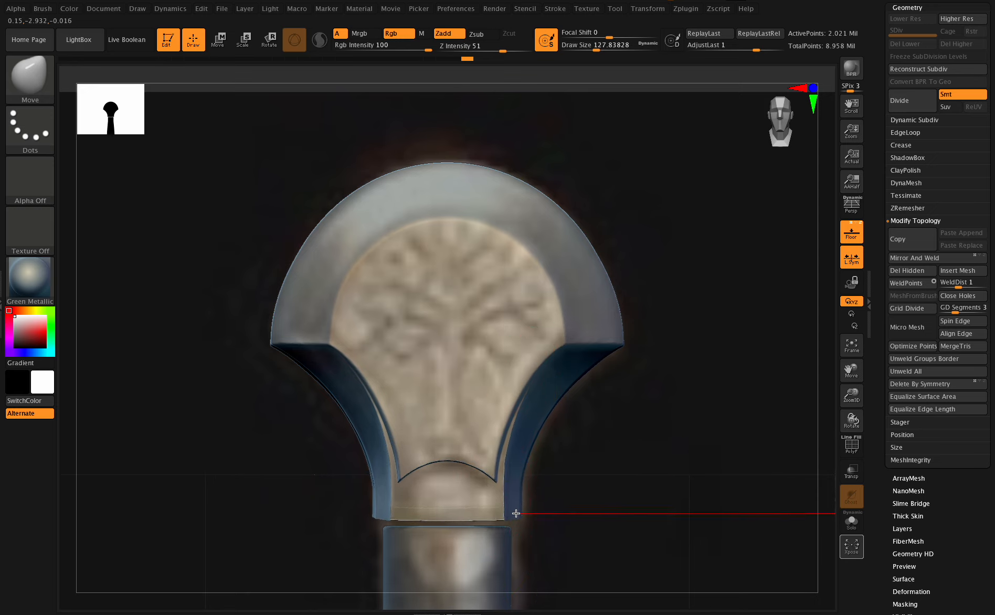
Trim the uneven bottom edge of the neck straight by hiding a thin strip and deleting the hidden geometry.
mouse_move(847, 419)
mouse_down()
mouse_move(841, 425)
mouse_move(831, 394)
mouse_move(809, 273)
mouse_move(867, 420)
mouse_move(854, 421)
mouse_move(853, 405)
mouse_move(850, 416)
mouse_up()
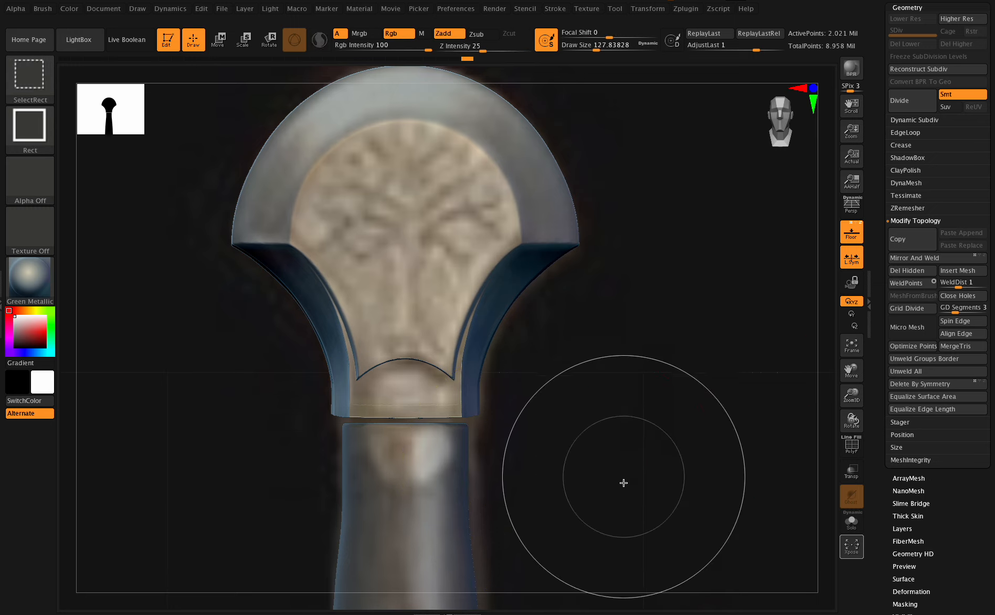
ctrl+shift+drag(601, 499, 286, 415)
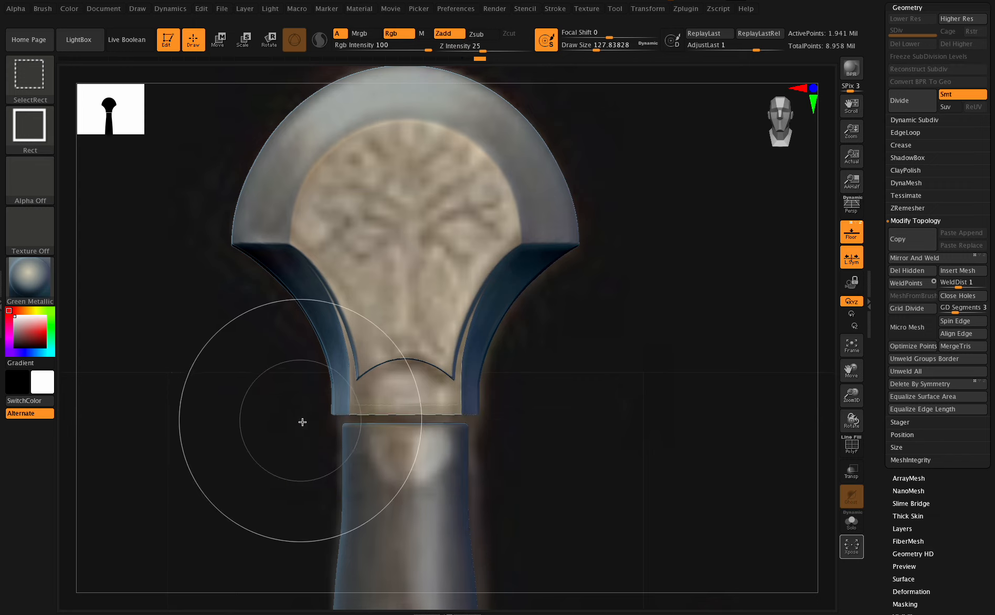
click(909, 271)
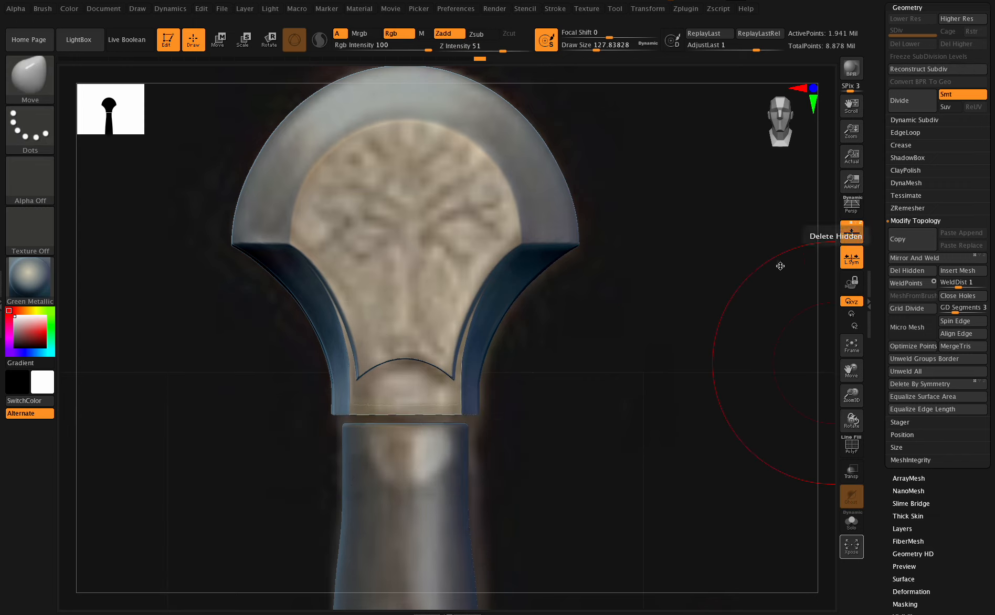
Isolate the neck's bottom strip with an inverted mask, move it down onto the grip, then clear the mask and remesh.
key(ctrl)
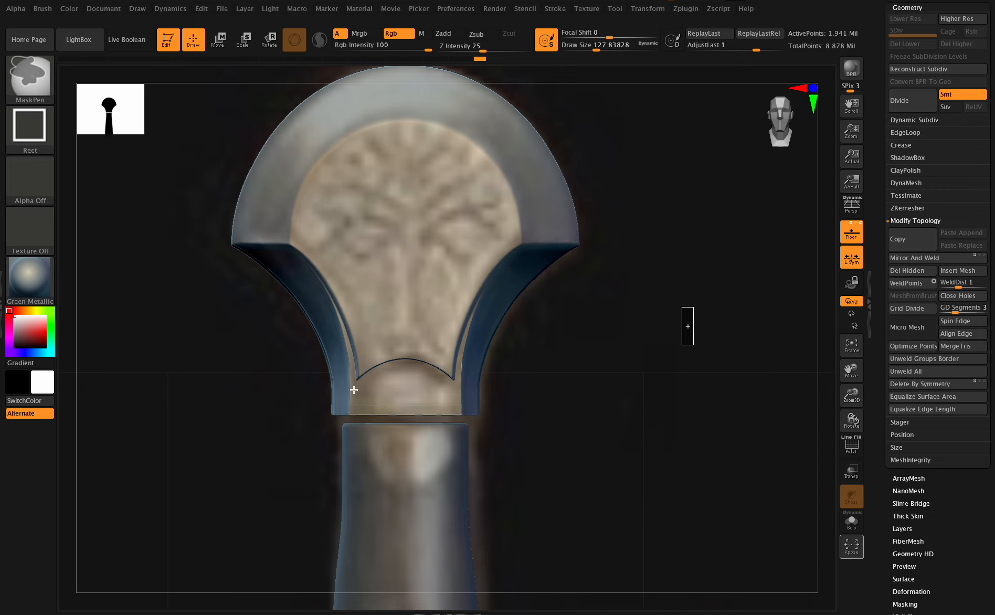
mouse_move(354, 389)
ctrl+mouse_down()
mouse_move(548, 522)
mouse_move(321, 406)
ctrl+mouse_up()
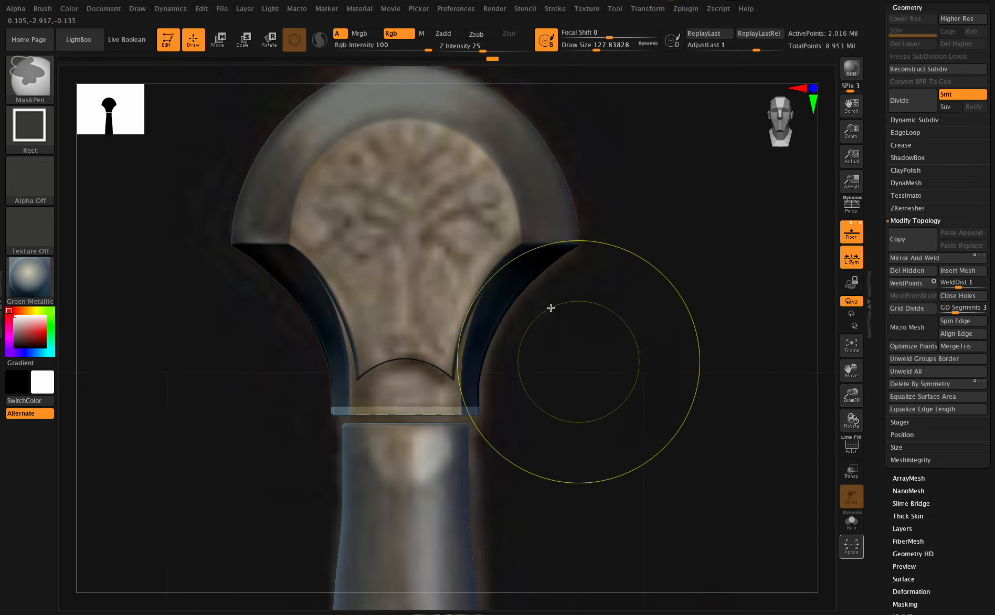
key(w)
drag(408, 328, 410, 336)
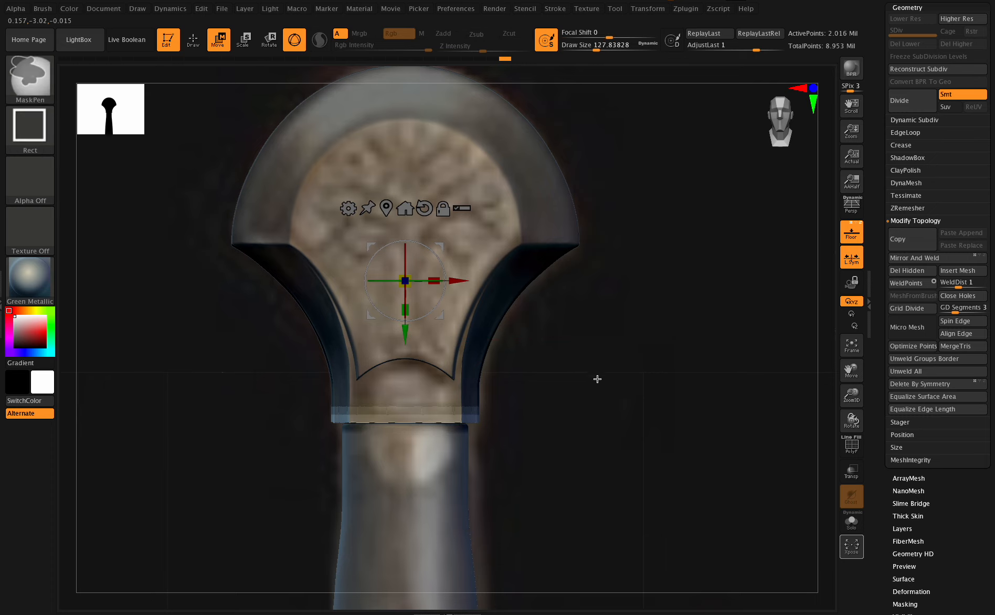
ctrl+drag(595, 377, 598, 393)
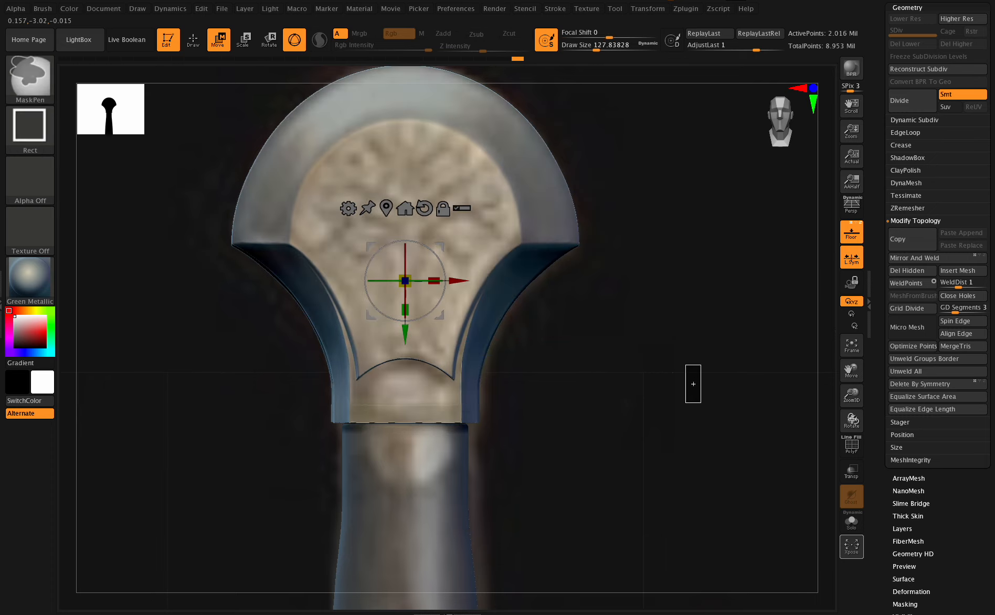
drag(851, 418, 768, 429)
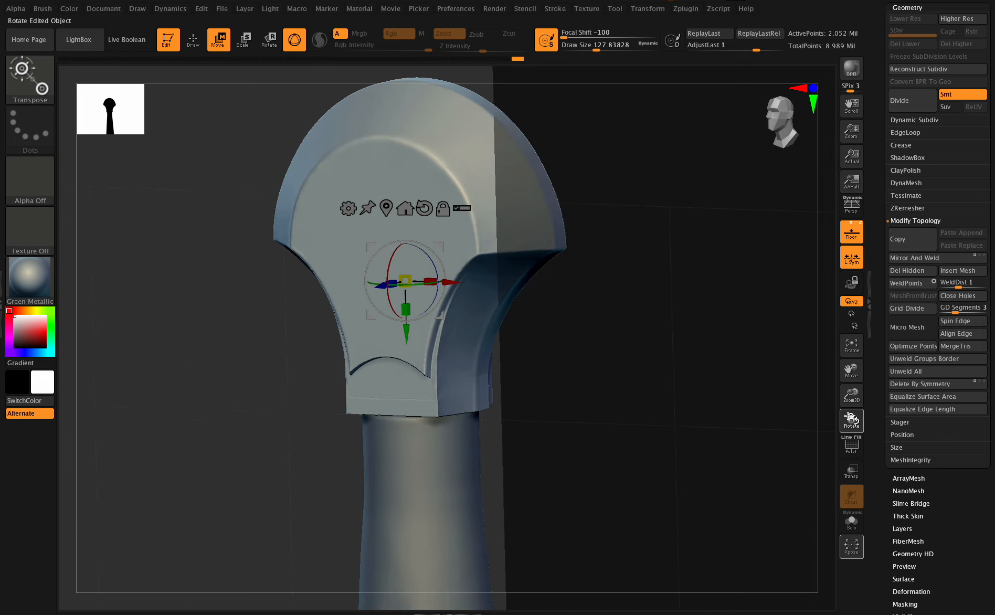
drag(851, 418, 837, 415)
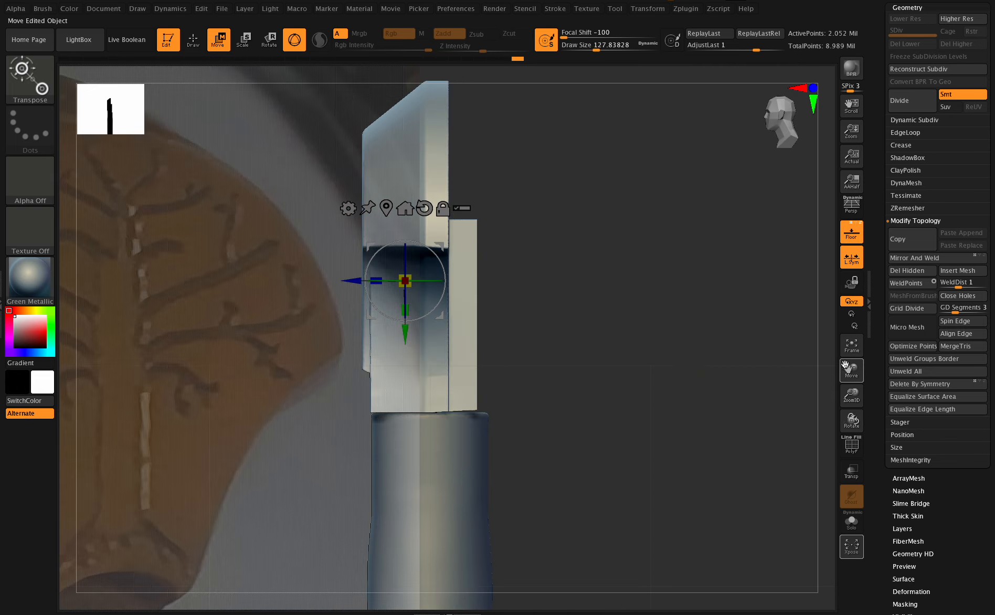
drag(844, 371, 847, 407)
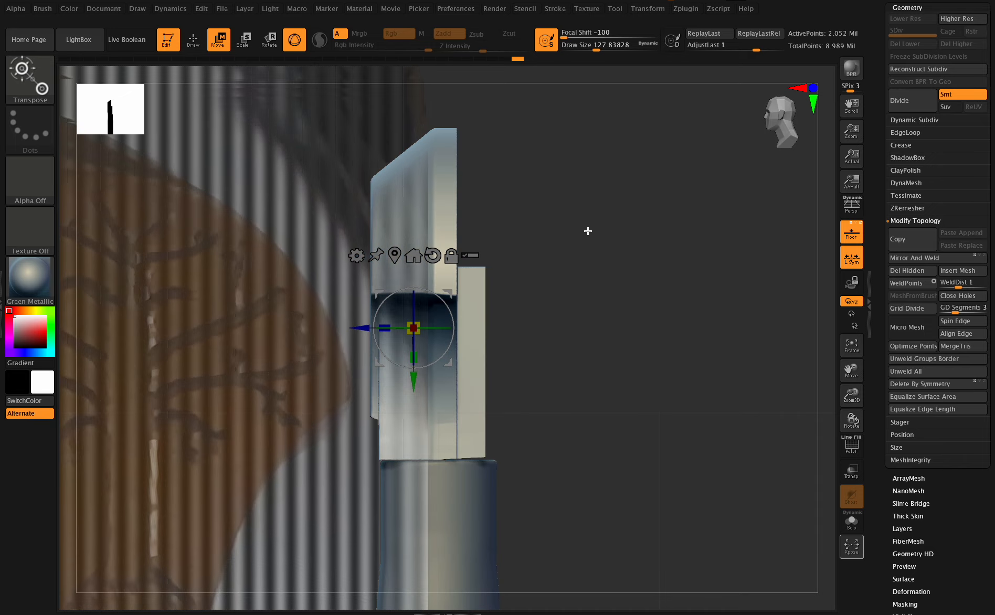
key(ctrl+shift)
ctrl+shift+drag(542, 112, 457, 467)
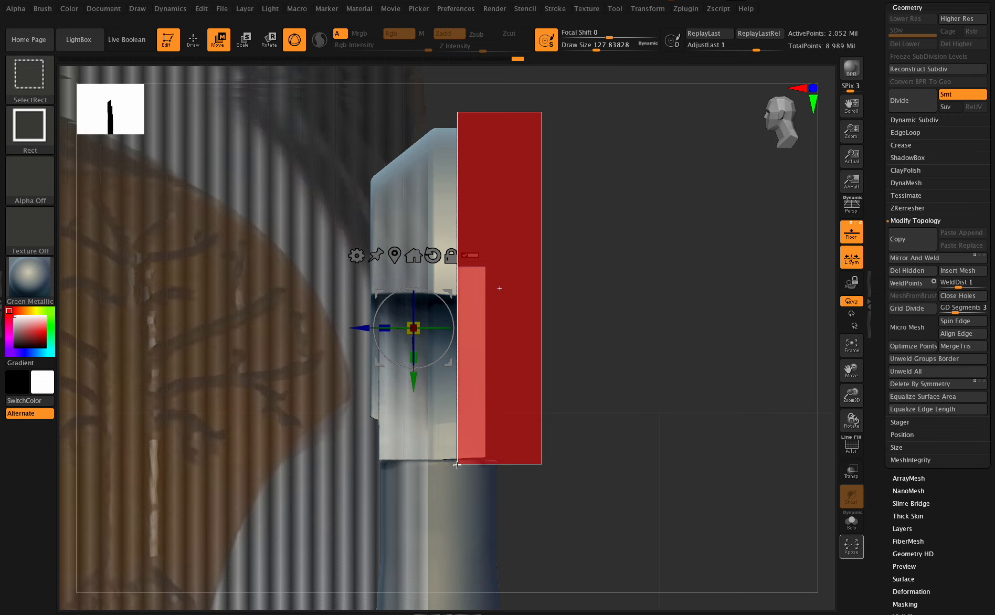
ctrl+shift+drag(457, 465, 459, 466)
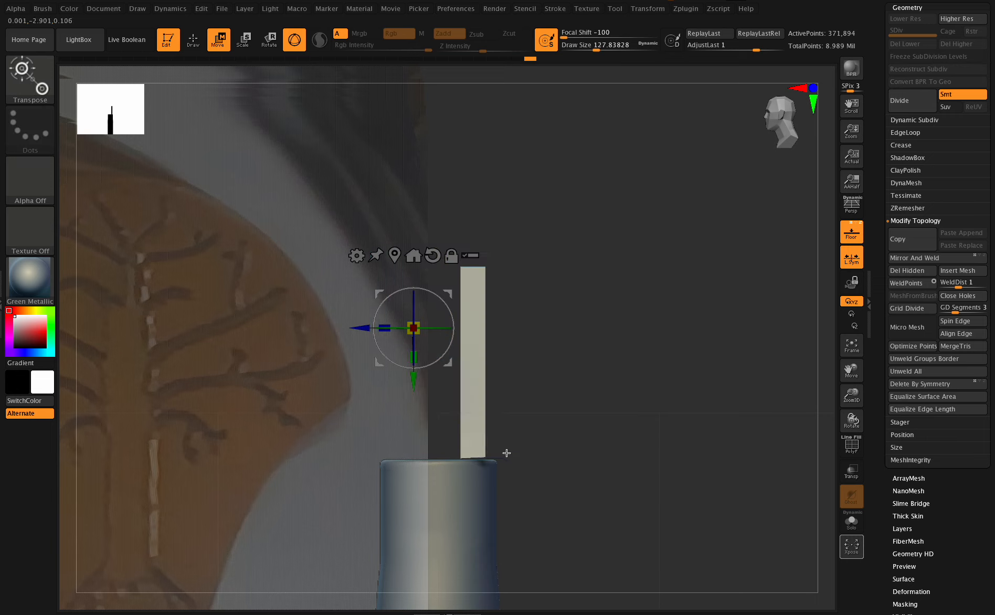
ctrl+shift+click(501, 443)
Mask the rear section of the pommel from the side view and invert the mask so only the rear remains editable.
ctrl+drag(534, 107, 435, 528)
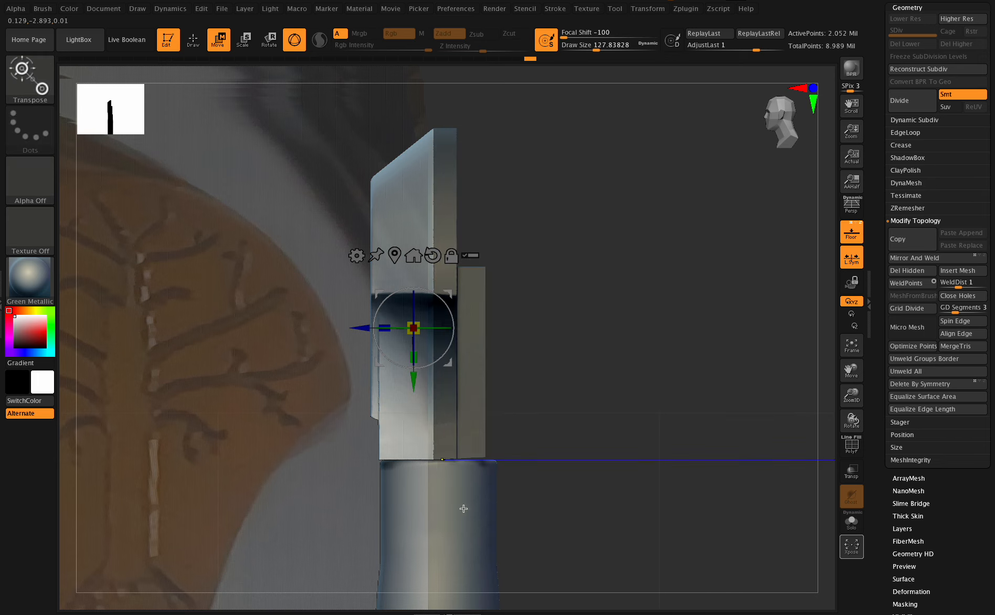
drag(851, 396, 852, 421)
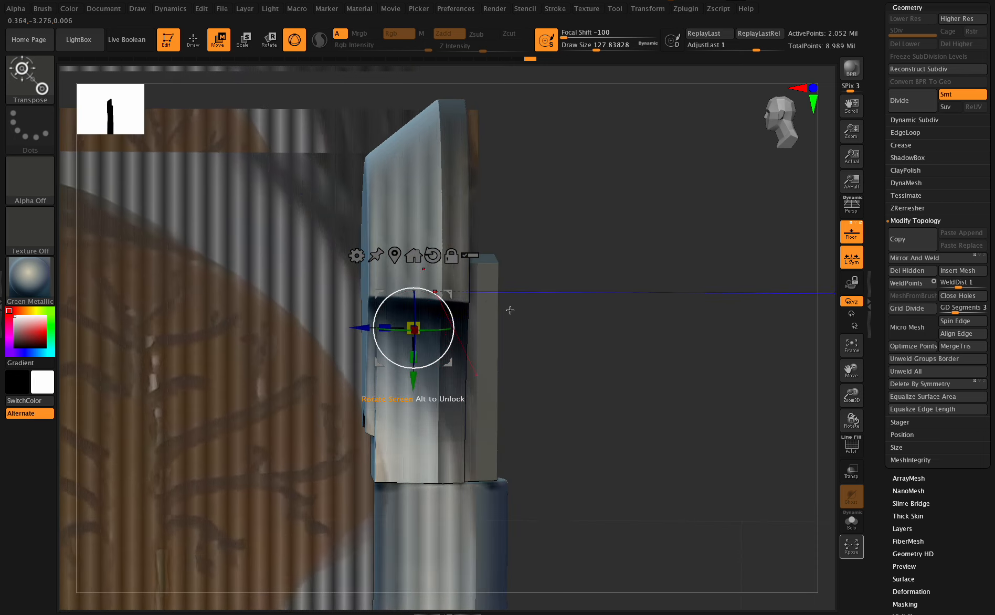
scroll(912, 448, down, 3)
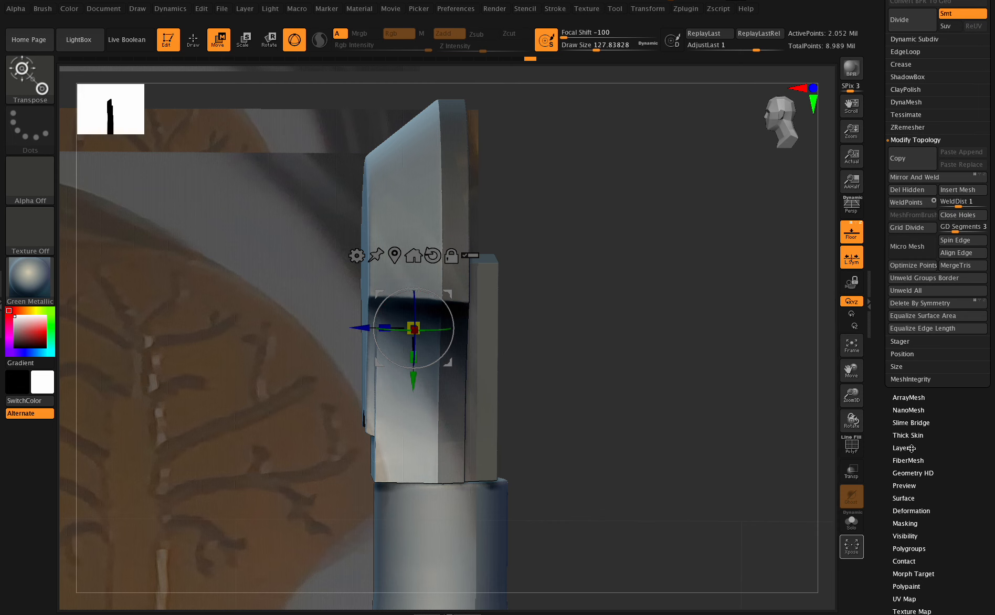
click(906, 522)
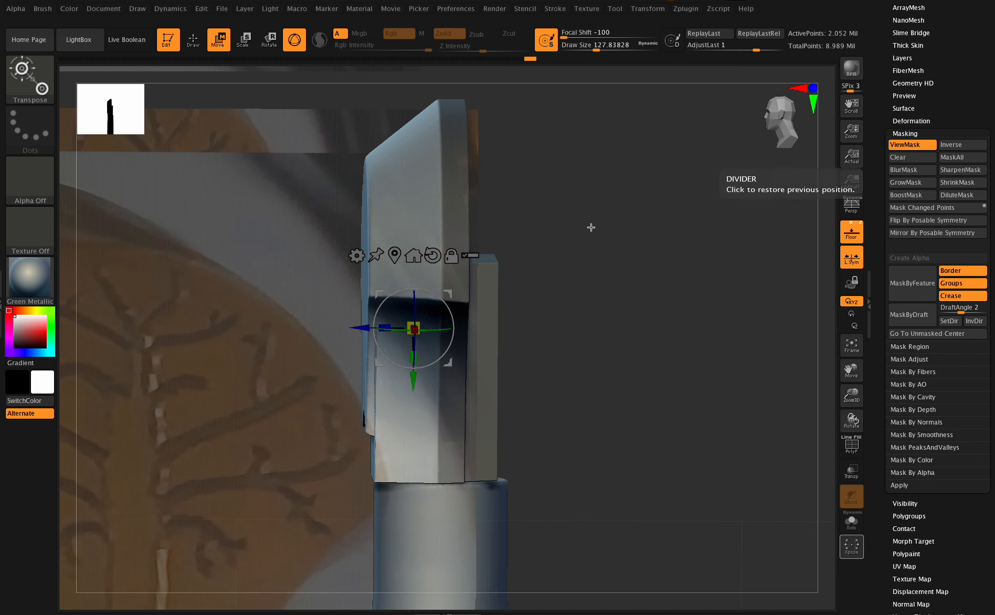
alt+drag(404, 323, 404, 296)
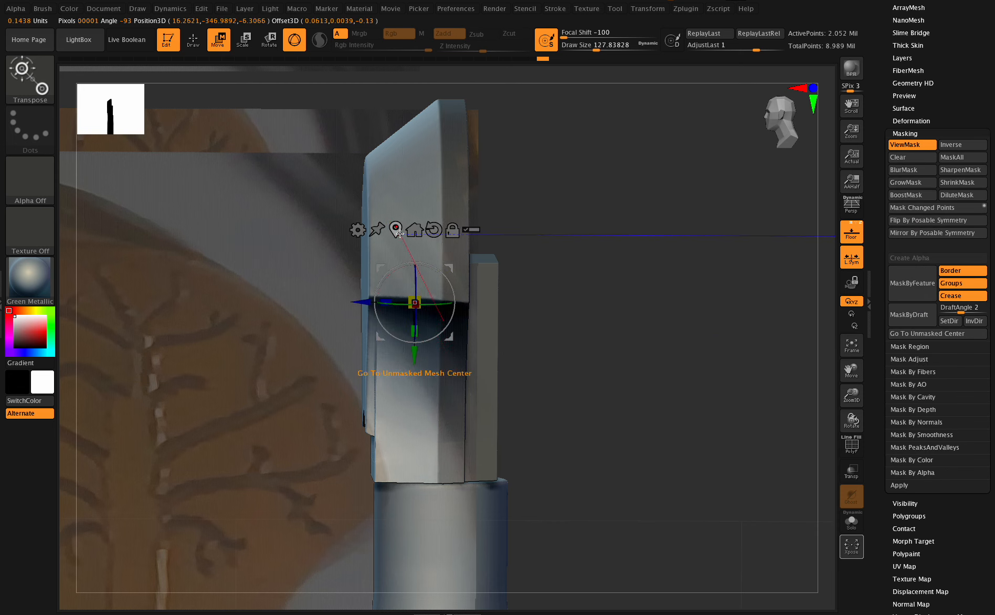
ctrl+click(603, 272)
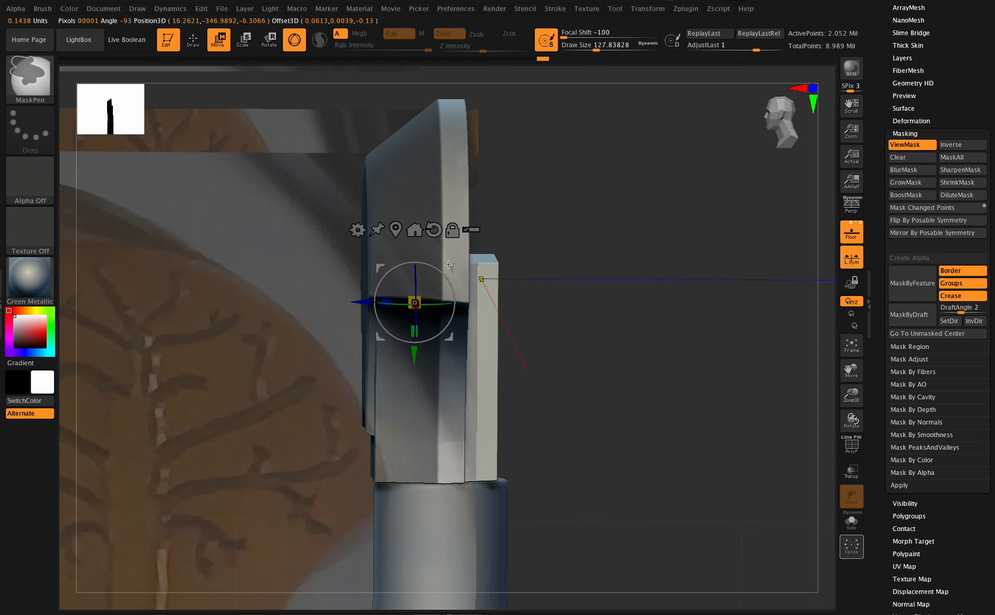
Centre the gizmo on the unmasked rear section, reset its orientation and scale the section down to about 0.944.
alt+drag(404, 235, 417, 248)
drag(862, 410, 754, 354)
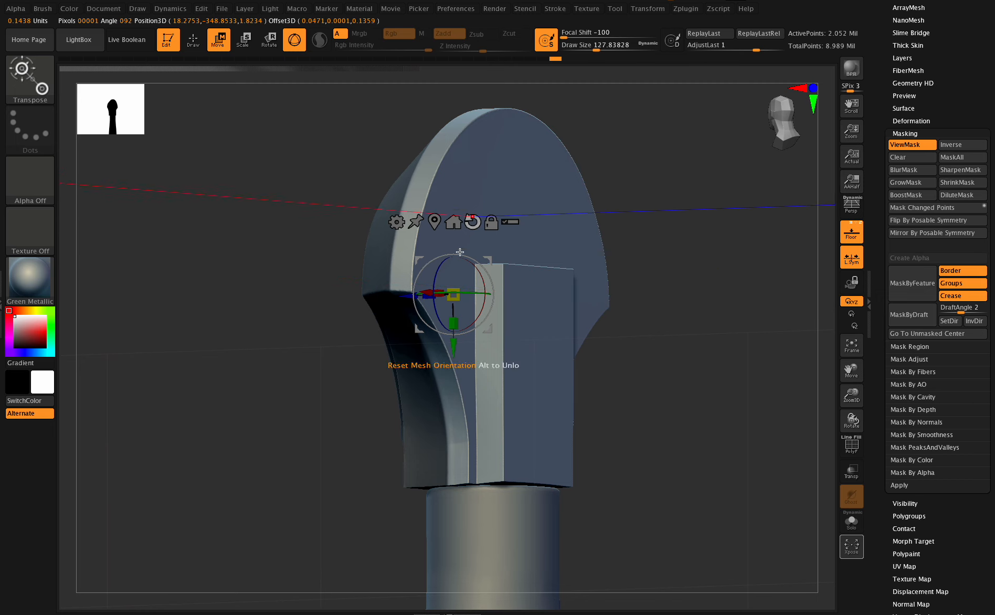
click(453, 222)
shift+drag(842, 415, 837, 414)
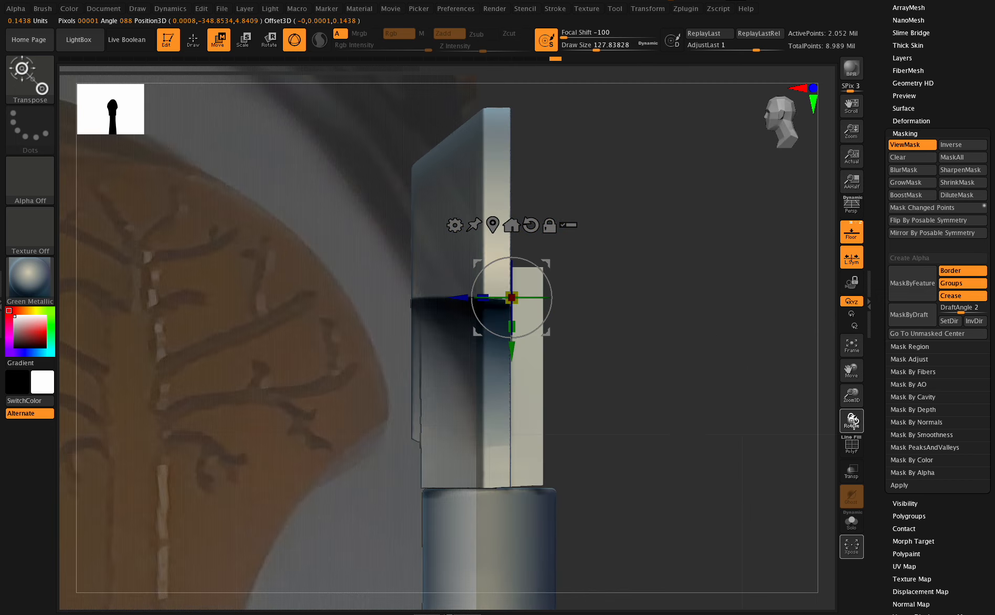
mouse_move(513, 297)
mouse_down()
mouse_move(502, 300)
mouse_move(512, 301)
mouse_up()
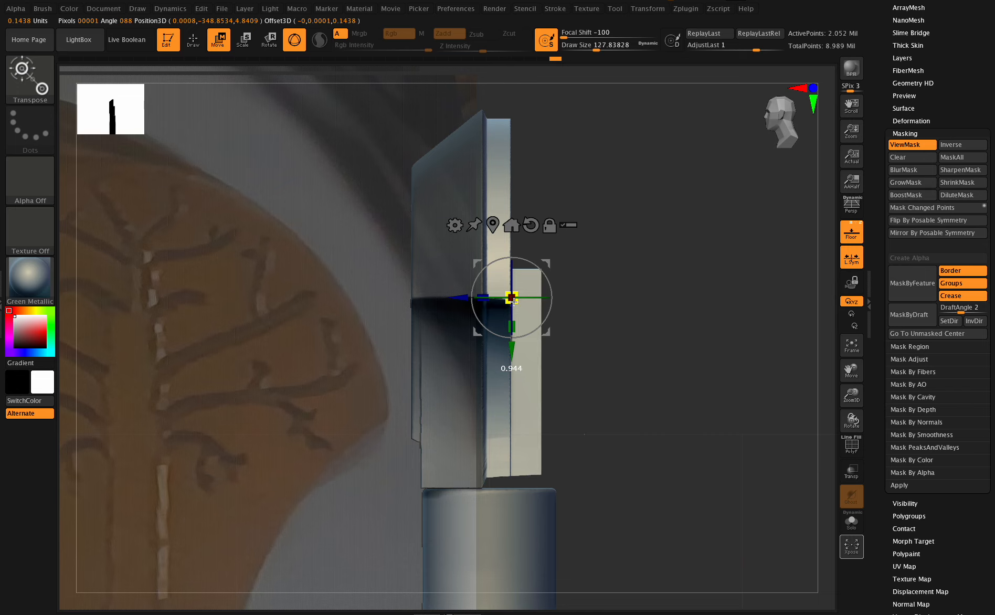
drag(513, 302, 515, 303)
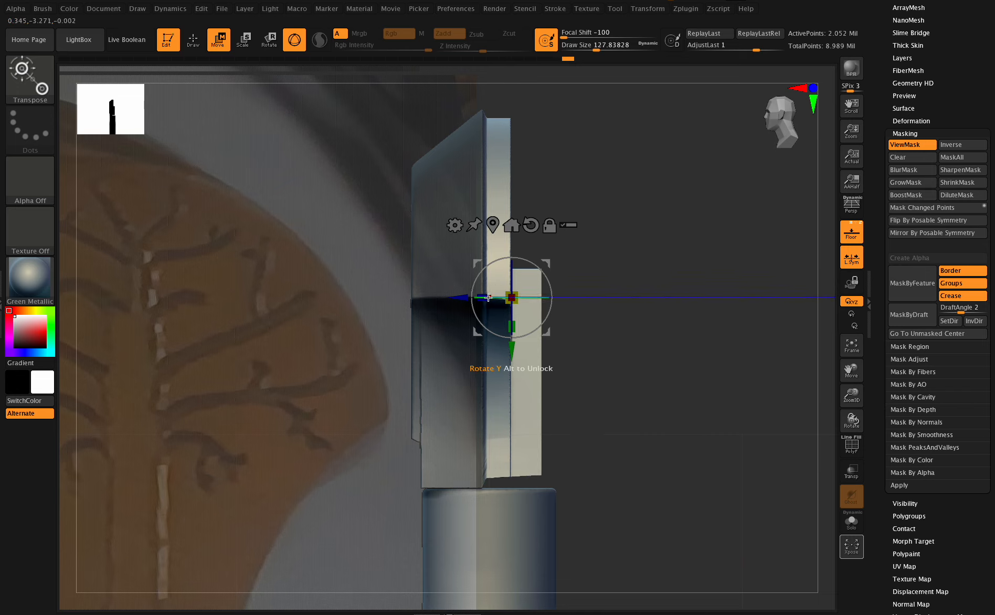
Examine the pommel and grip beside the reference image from several angles.
drag(486, 295, 461, 297)
drag(851, 419, 786, 354)
drag(853, 419, 812, 420)
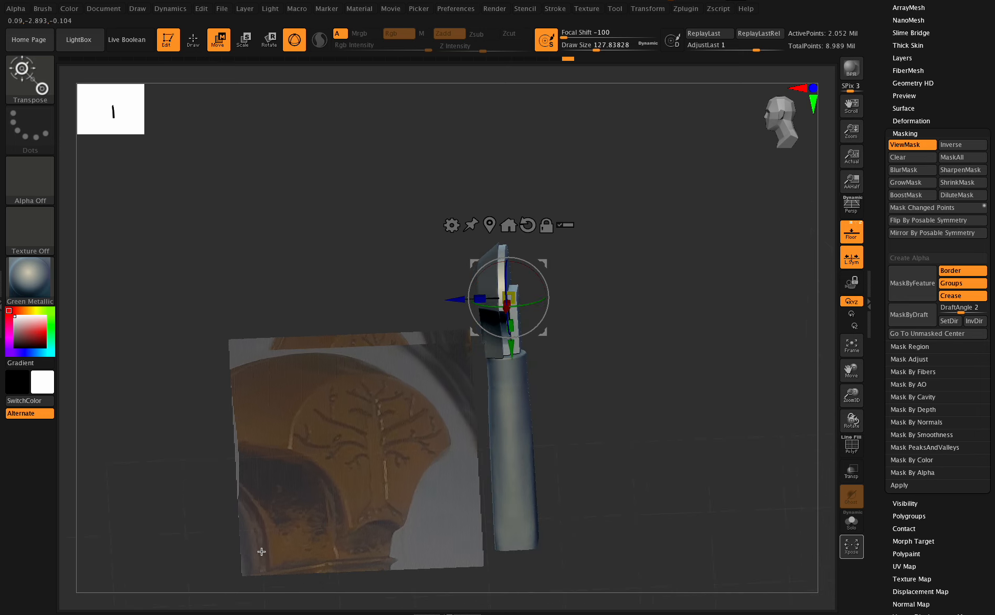
drag(855, 379, 875, 361)
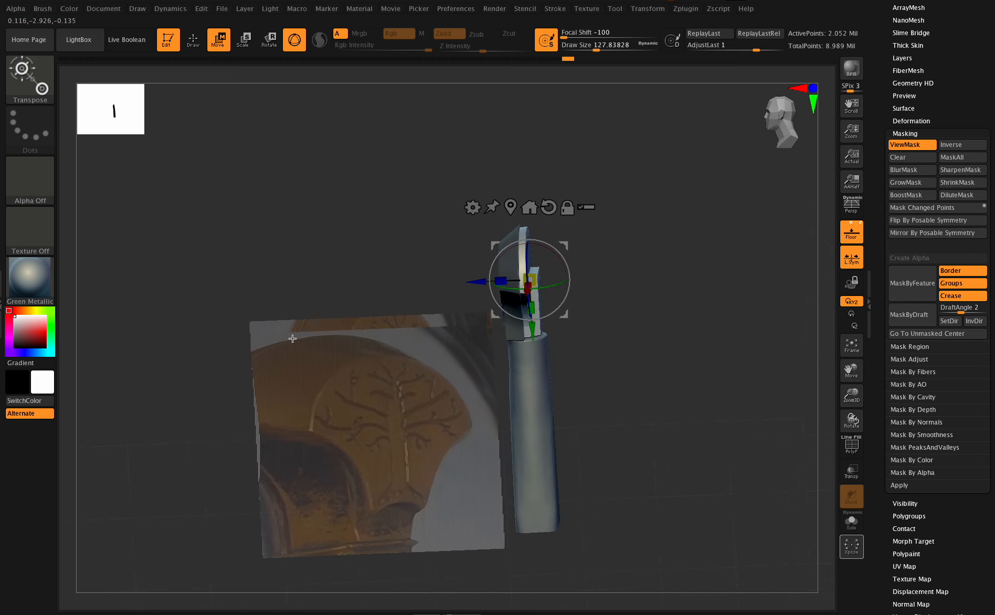
drag(851, 420, 896, 423)
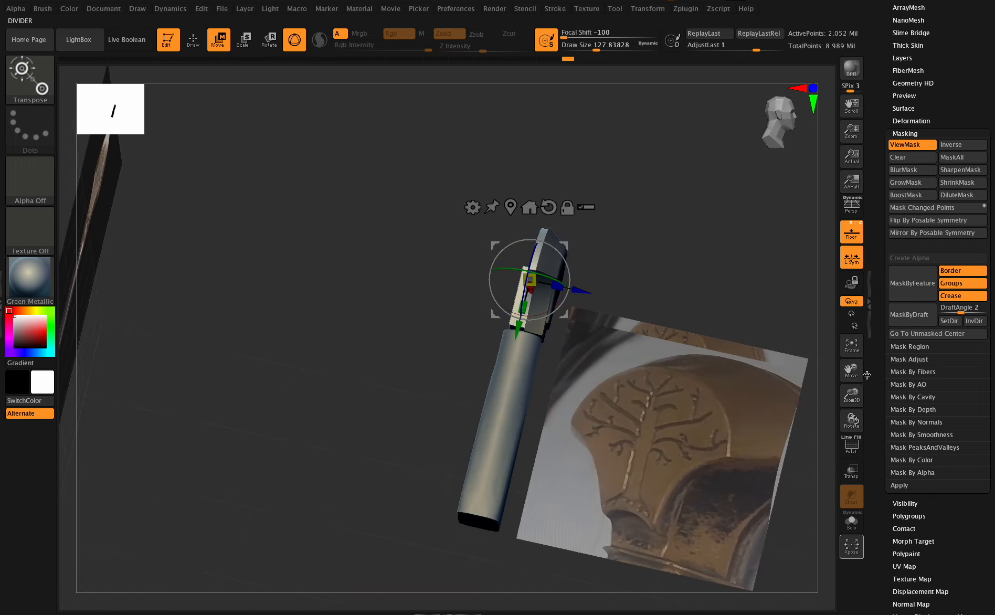
drag(867, 375, 782, 300)
drag(851, 419, 873, 417)
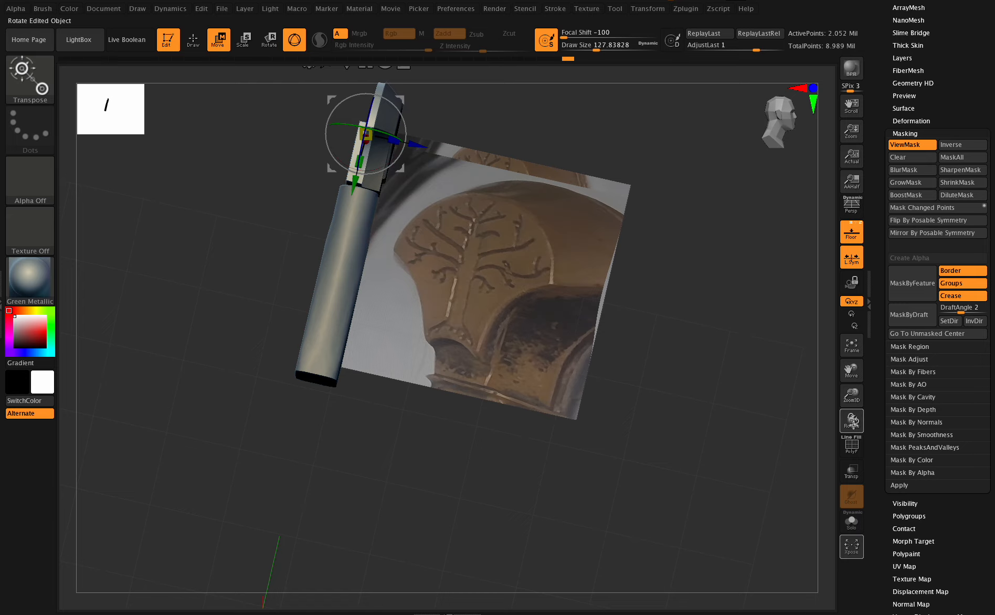
mouse_move(844, 411)
mouse_down()
mouse_move(850, 370)
mouse_move(860, 414)
mouse_move(882, 425)
mouse_move(851, 421)
mouse_move(853, 399)
mouse_move(842, 420)
mouse_move(854, 418)
mouse_move(854, 400)
mouse_move(854, 414)
mouse_up()
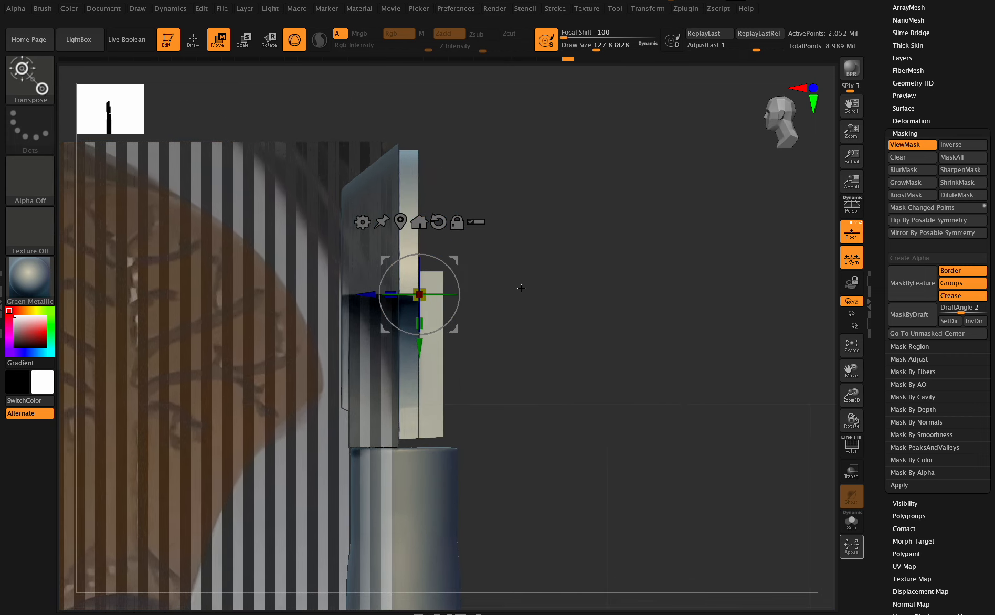
Shift the unmasked rear section slightly backward, then clear the mask and remesh the pommel.
drag(367, 294, 372, 293)
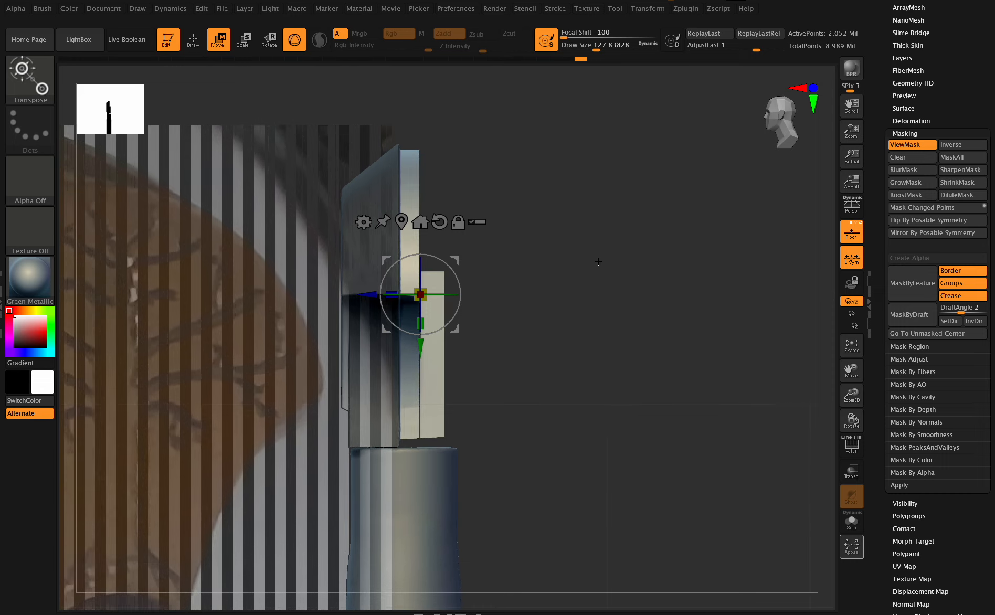
key(ctrl)
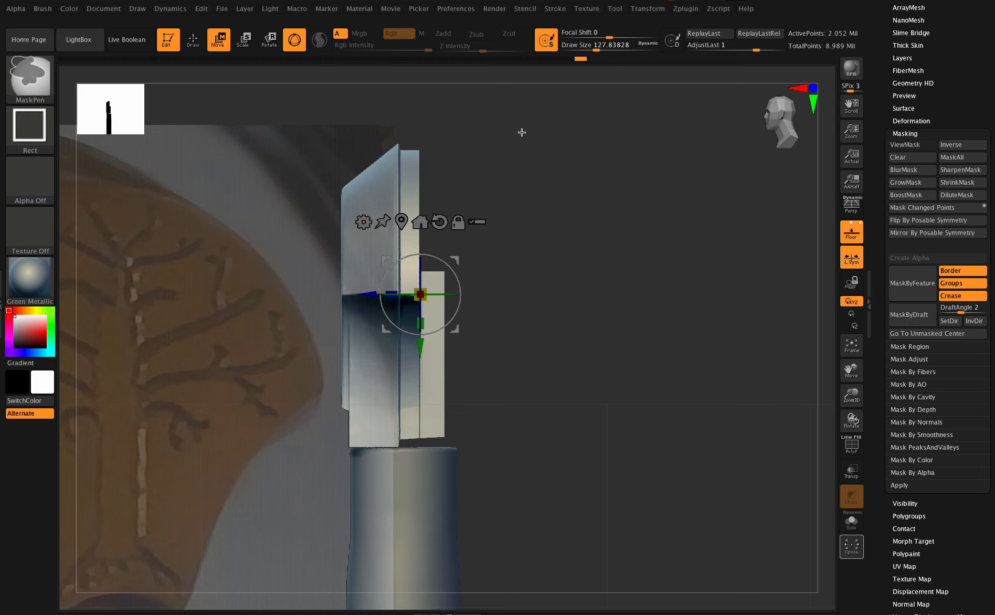
drag(528, 125, 506, 397)
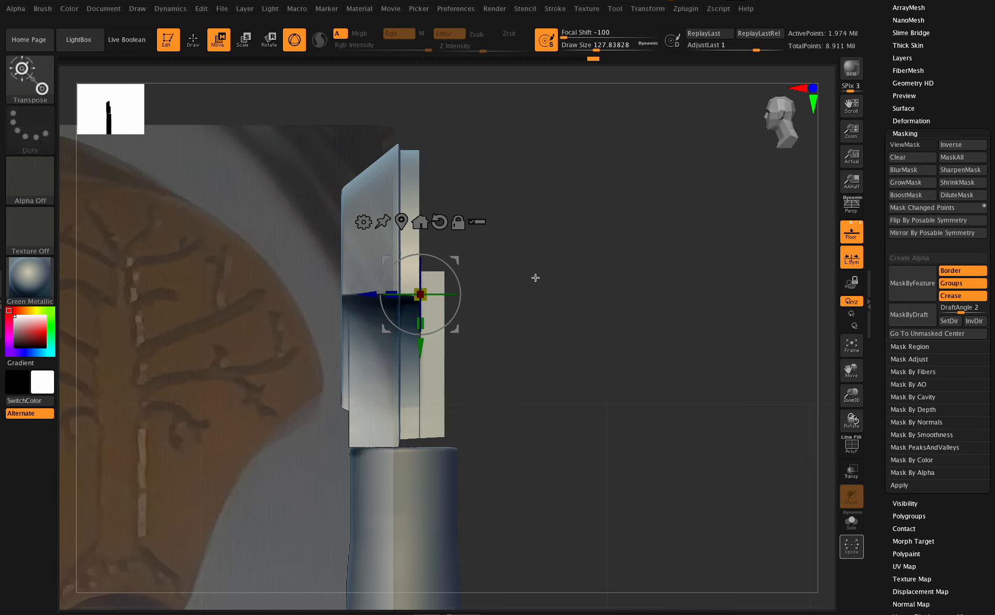
Hide the back portion of the pommel from the side view and delete the hidden geometry.
mouse_move(523, 126)
ctrl+alt+shift+mouse_down()
mouse_move(433, 321)
mouse_move(408, 479)
ctrl+alt+shift+mouse_up()
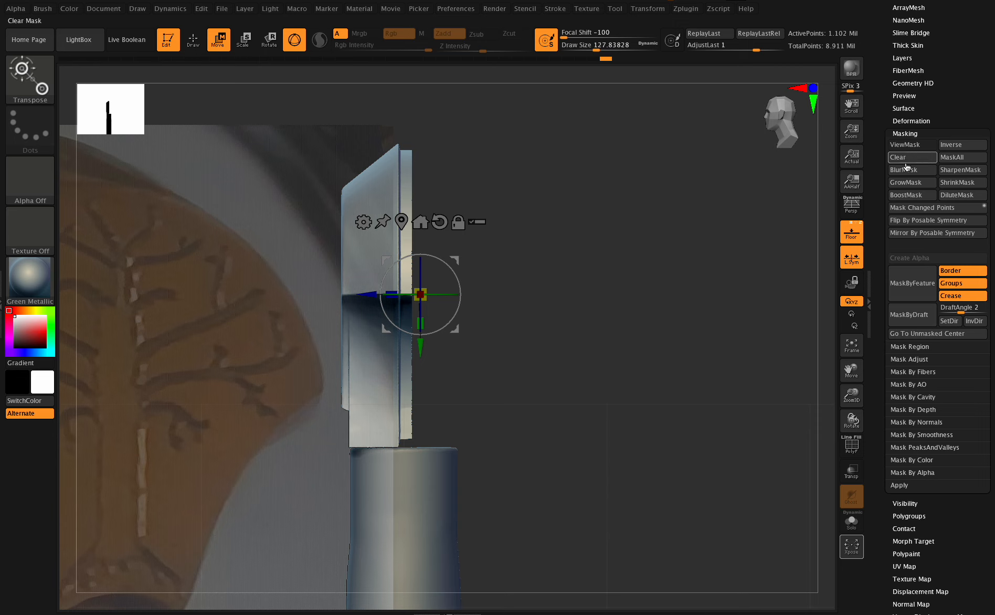
scroll(930, 141, up, 3)
scroll(930, 140, up, 1)
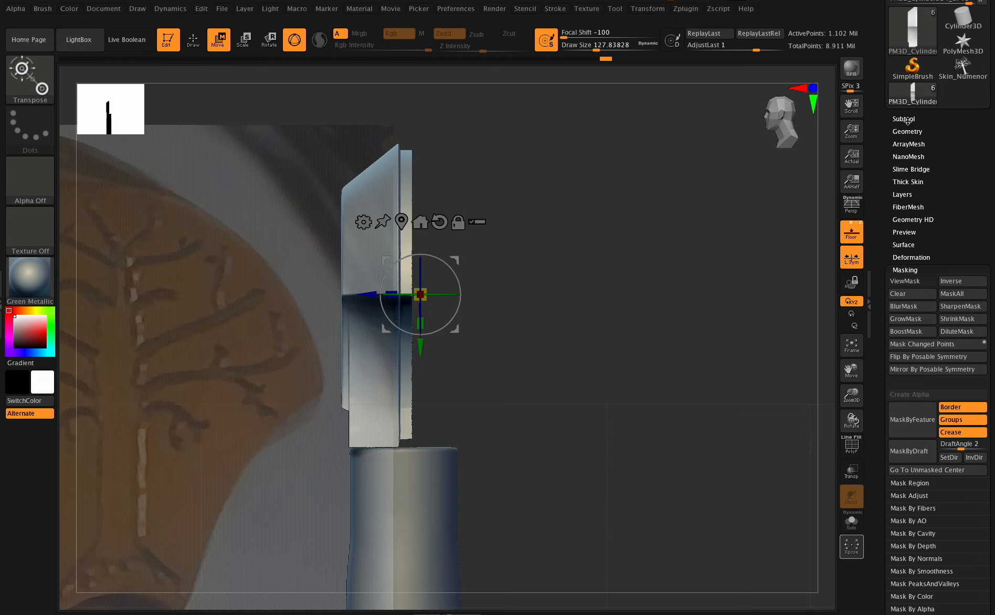
click(907, 117)
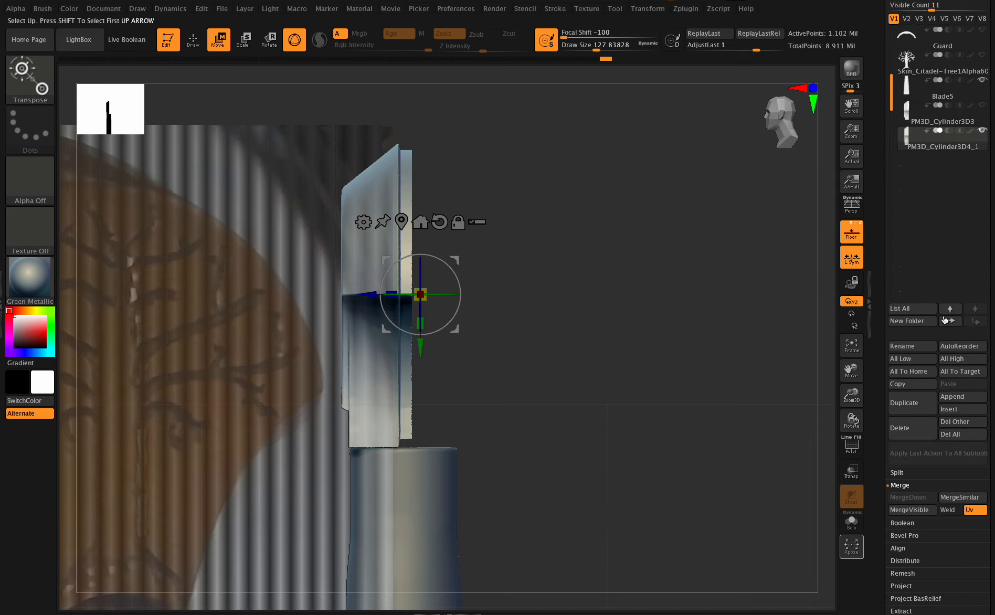
scroll(911, 369, down, 3)
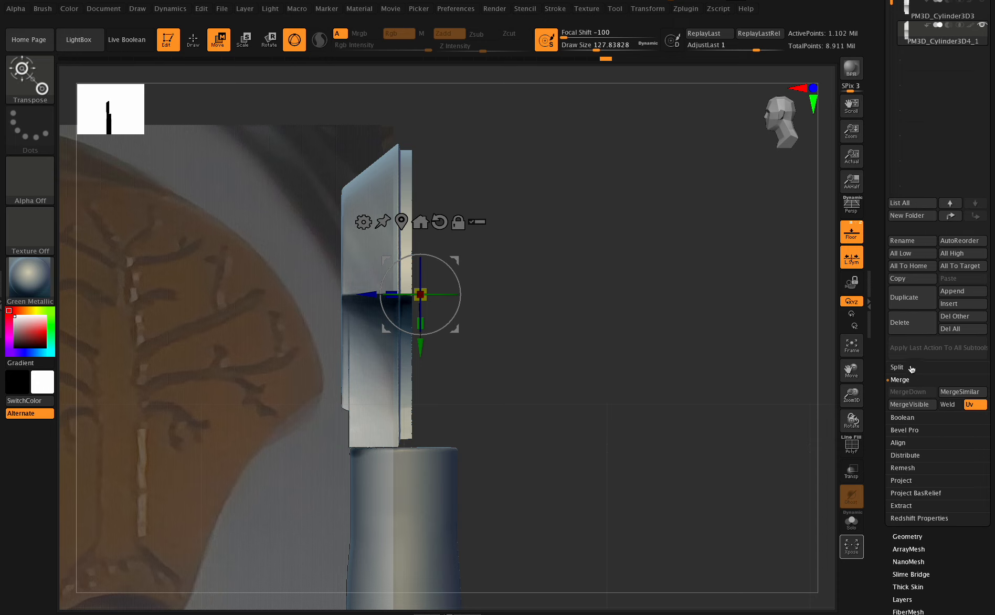
scroll(929, 435, down, 1)
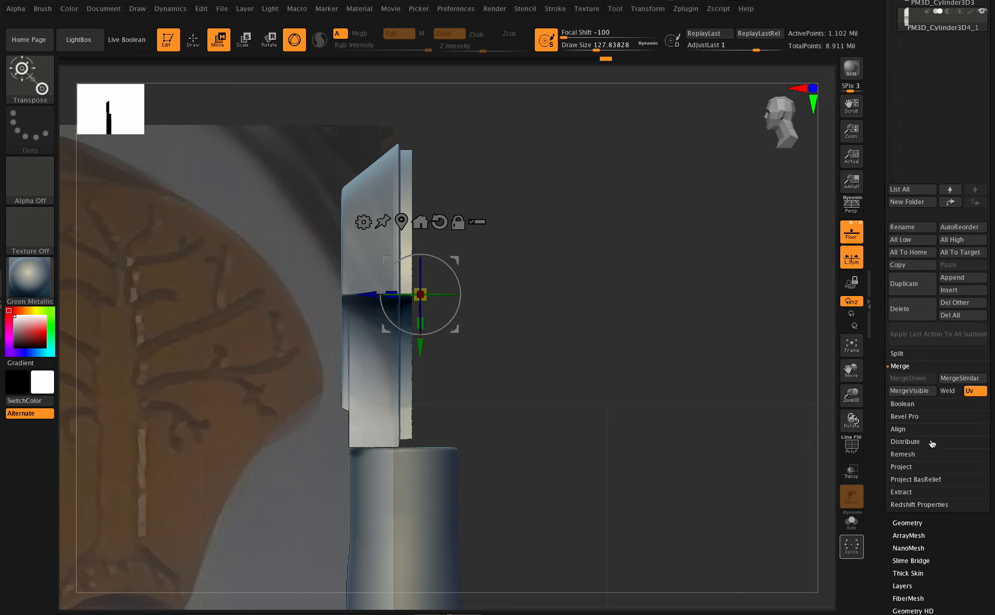
click(911, 521)
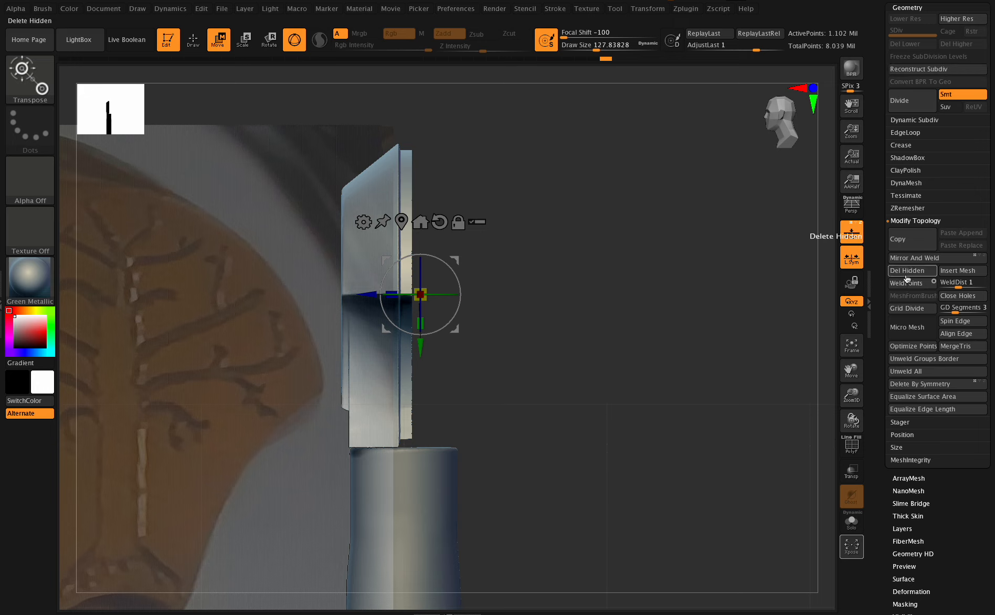
Re-run DynaMesh on the half pommel and duplicate its subtool.
ctrl+drag(754, 225, 787, 285)
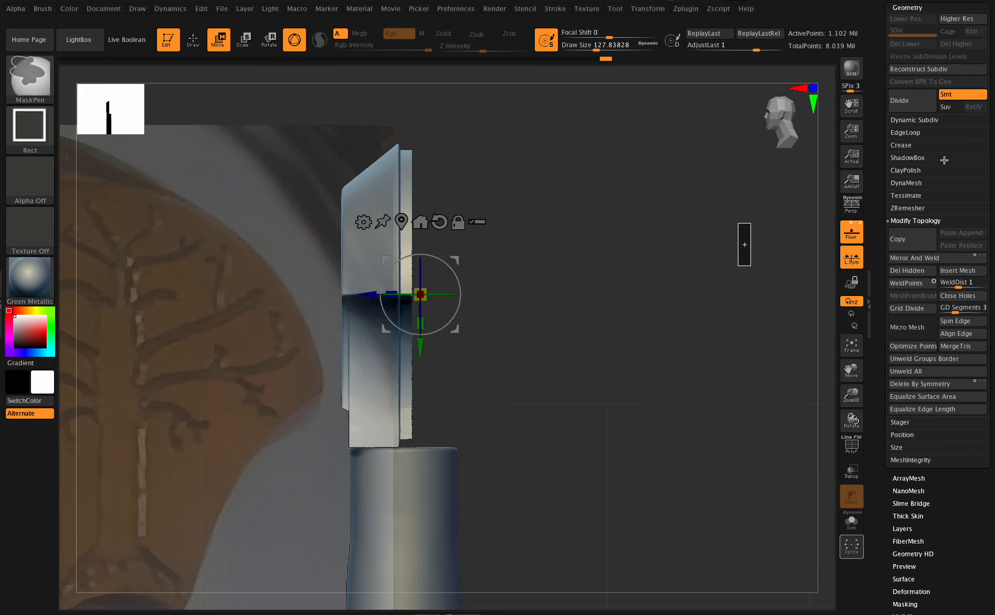
scroll(900, 152, up, 3)
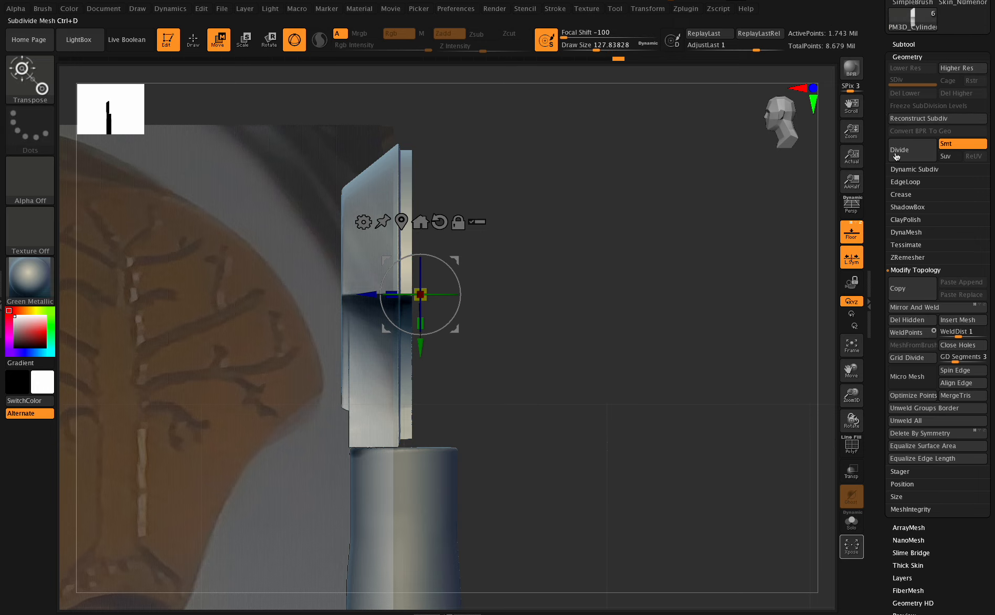
click(902, 43)
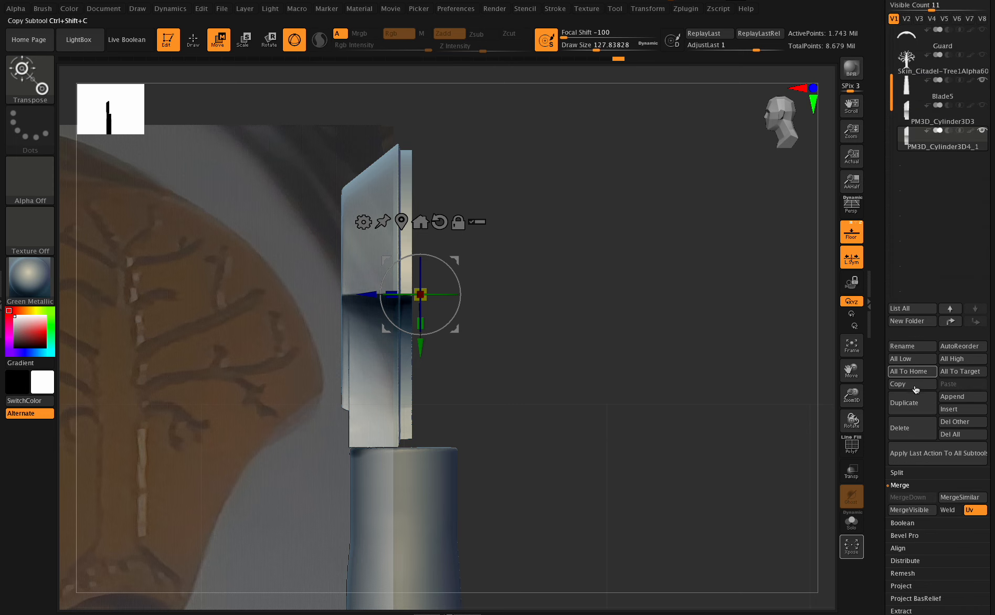
click(903, 403)
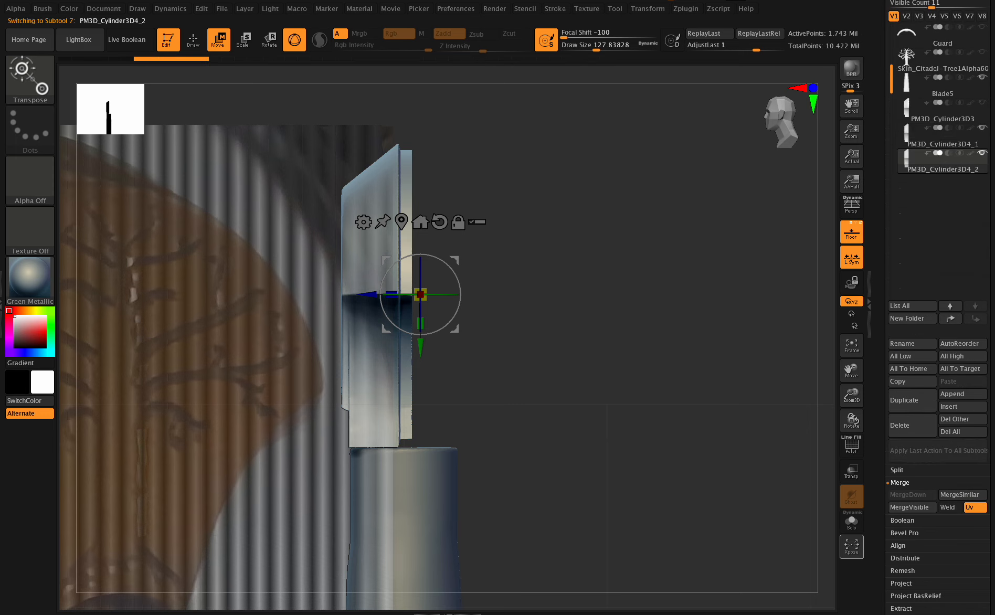
Mirror the duplicated half pommel across the Z axis to form the opposite side.
scroll(918, 484, down, 7)
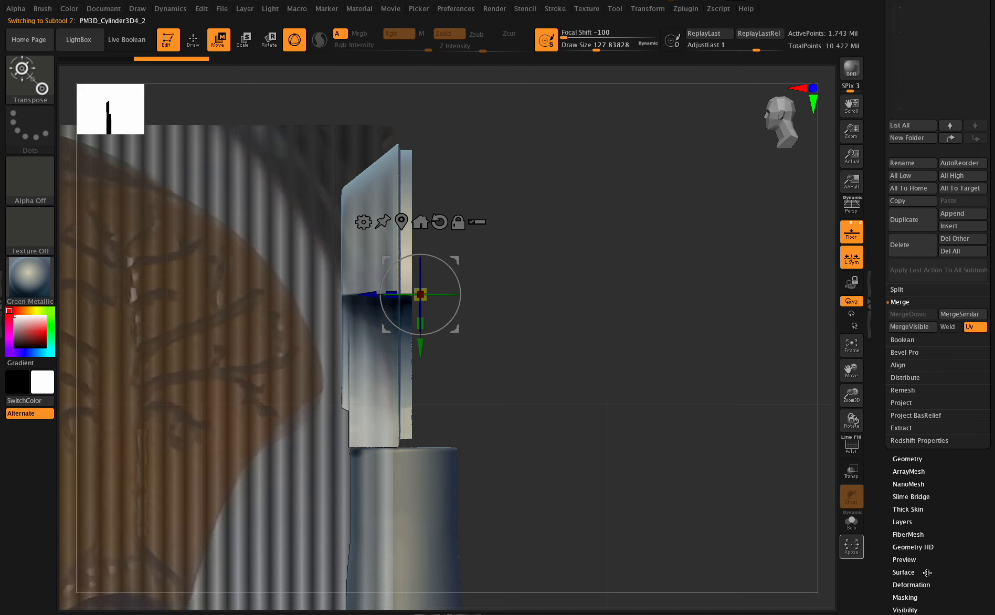
click(922, 585)
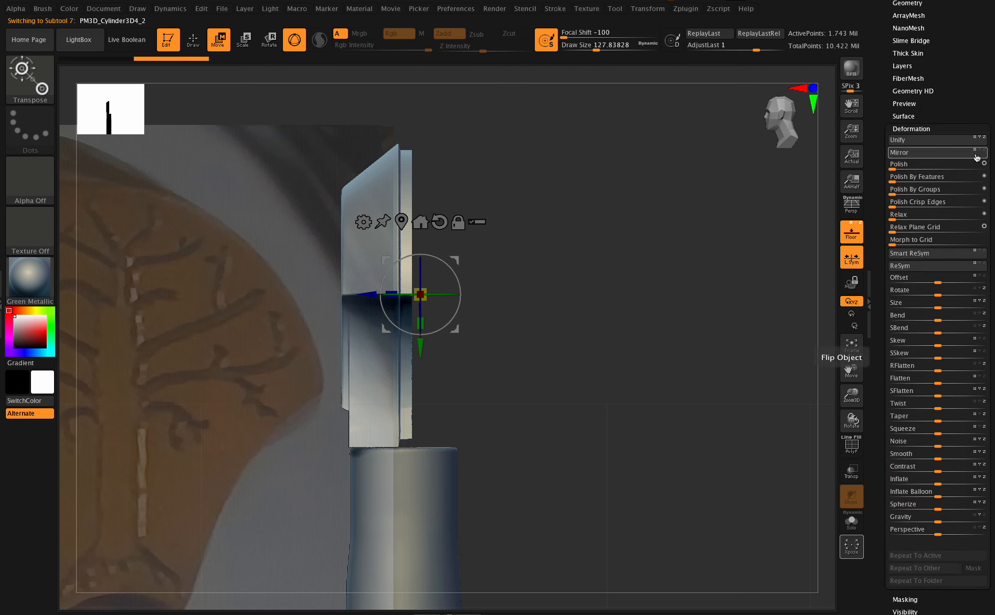
click(985, 152)
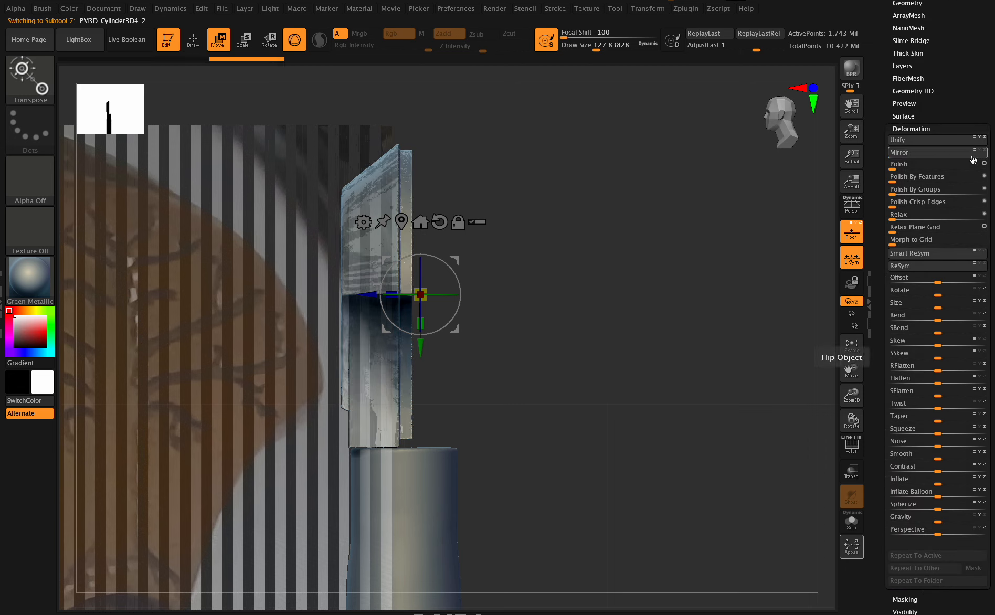
click(965, 157)
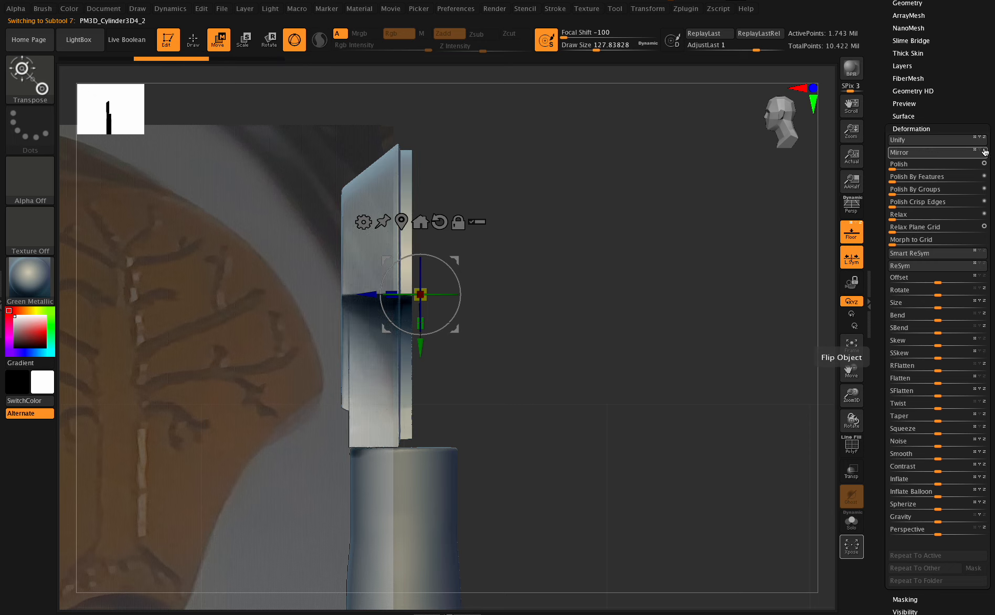
click(935, 156)
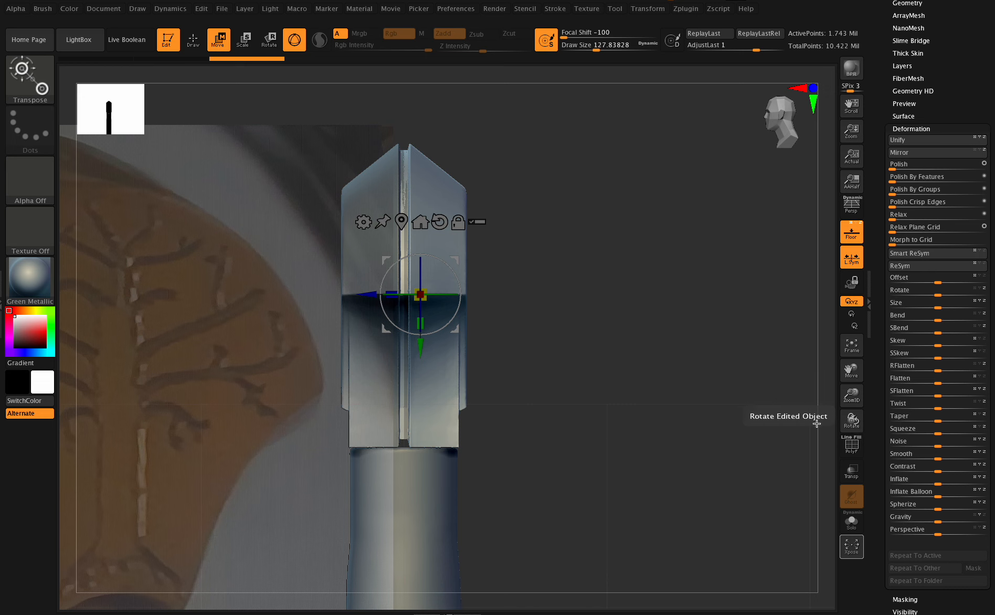
Examine the two pommel halves and the central gap between them from several angles.
mouse_move(853, 421)
mouse_down()
mouse_move(875, 422)
mouse_move(854, 421)
mouse_up()
drag(856, 364, 777, 355)
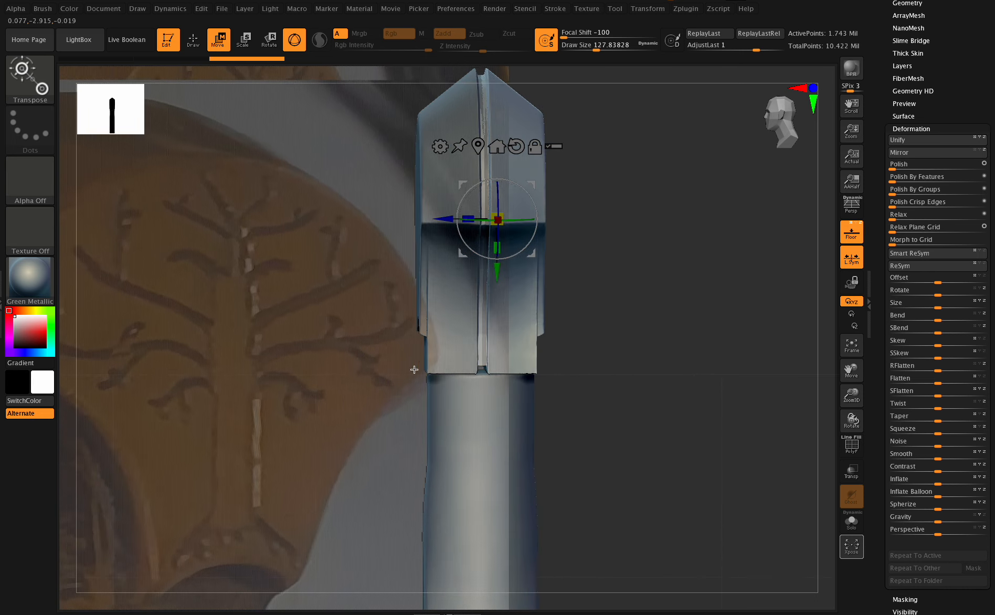
mouse_move(846, 396)
mouse_down()
mouse_move(849, 418)
mouse_move(851, 405)
mouse_up()
drag(854, 365, 853, 404)
mouse_move(851, 419)
mouse_down()
mouse_move(866, 419)
mouse_move(851, 417)
mouse_move(857, 431)
mouse_up()
mouse_move(852, 395)
mouse_down()
mouse_move(854, 380)
mouse_move(846, 406)
mouse_up()
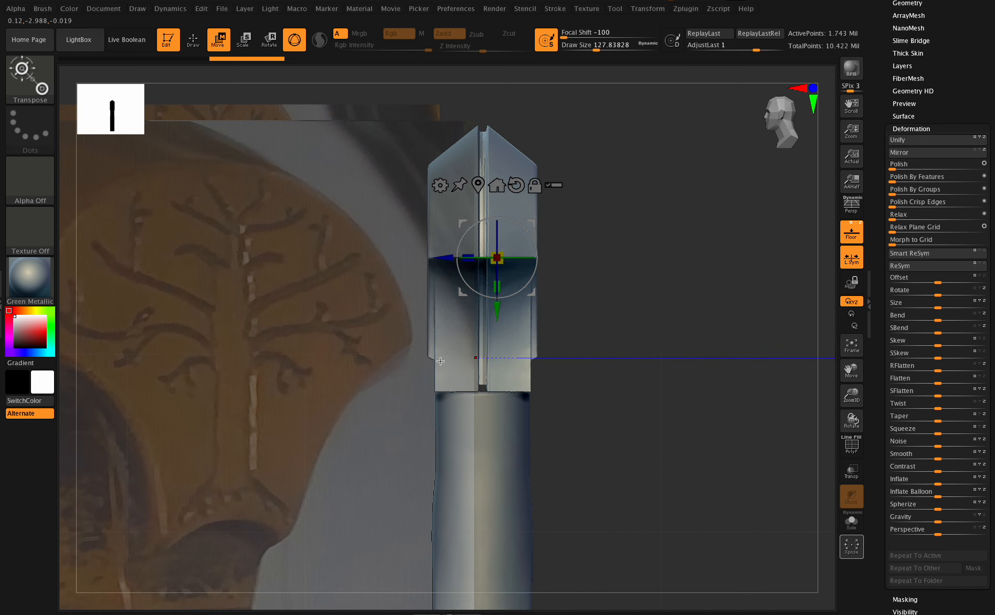
key(q)
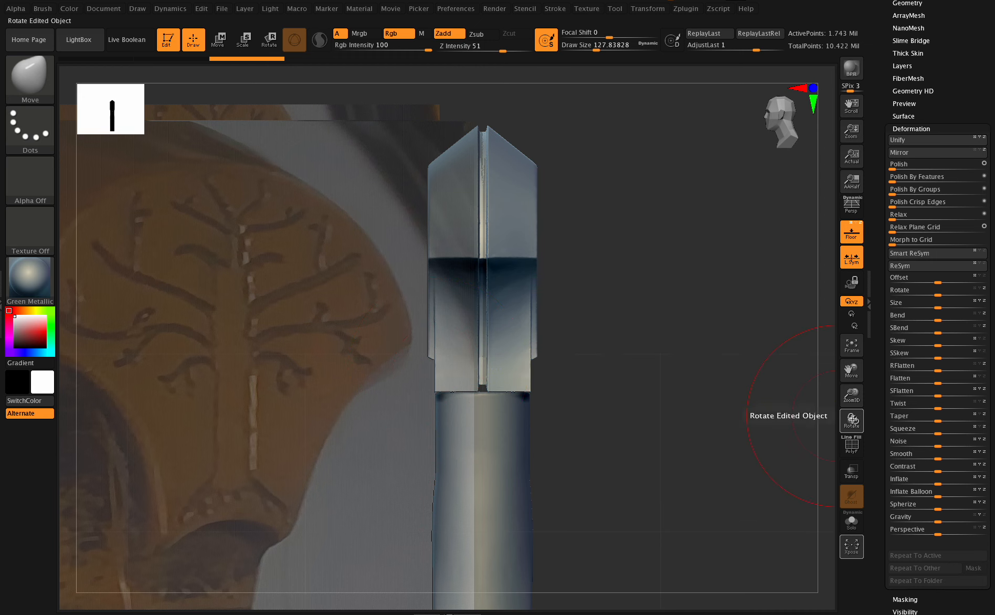
drag(852, 419, 436, 341)
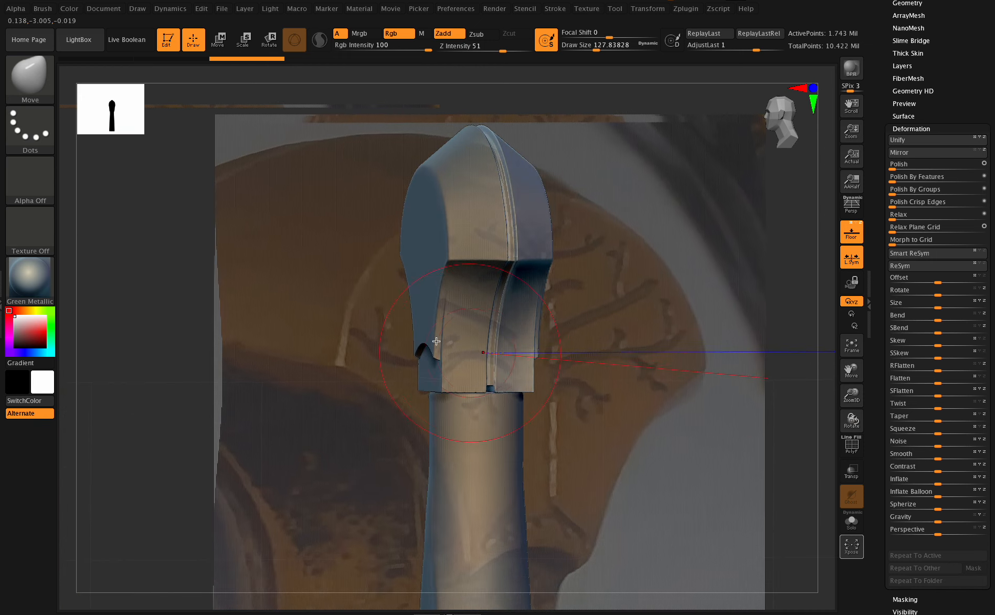
mouse_move(849, 398)
mouse_down()
mouse_move(851, 414)
mouse_move(865, 415)
mouse_move(851, 419)
mouse_move(851, 389)
mouse_up()
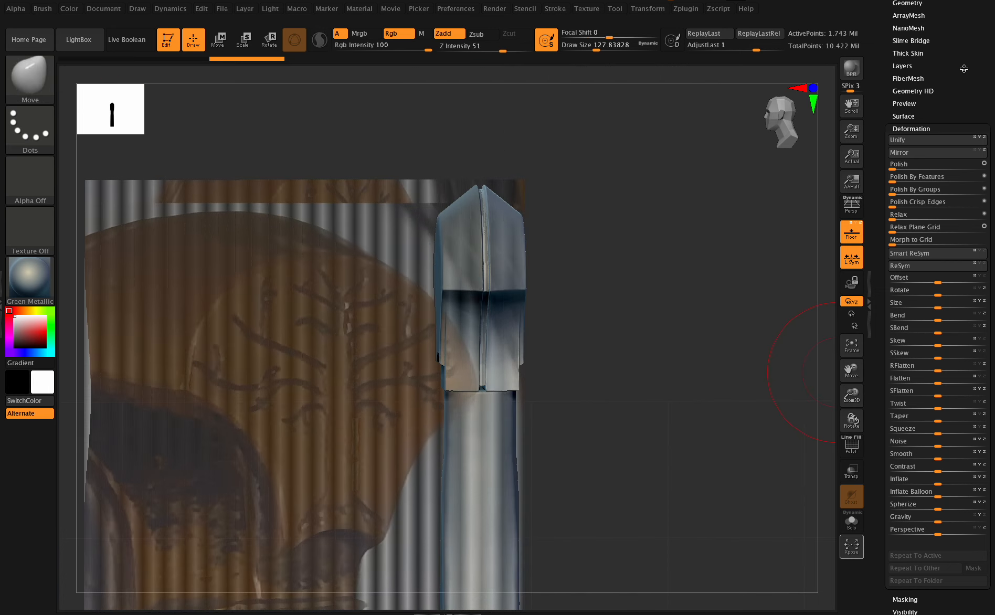
Merge the mirrored half down into the original half and remesh the combined pommel with DynaMesh.
scroll(964, 68, up, 5)
click(939, 137)
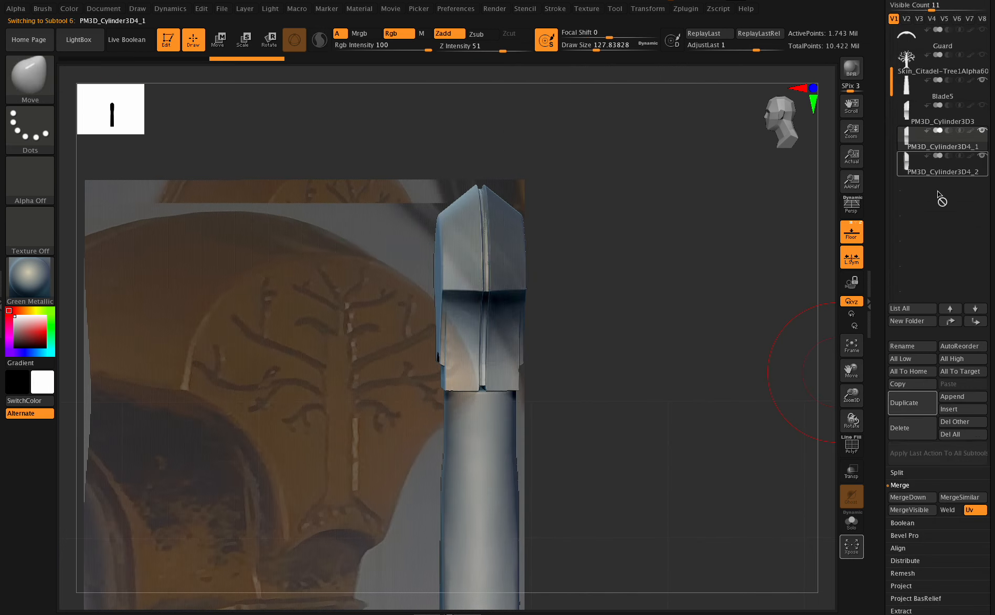
drag(852, 418, 863, 416)
drag(855, 418, 879, 367)
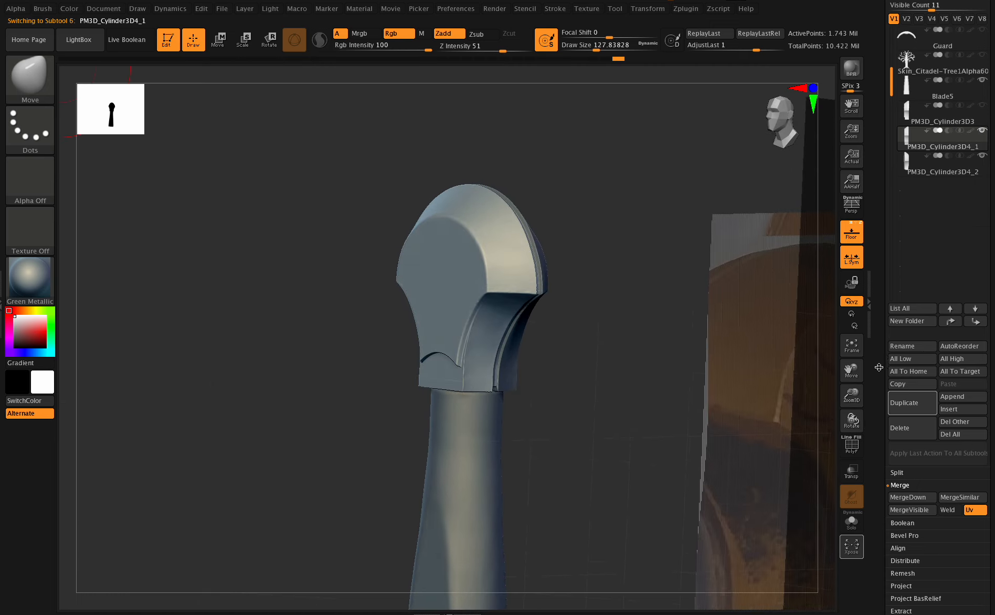
click(911, 498)
key(ctrl)
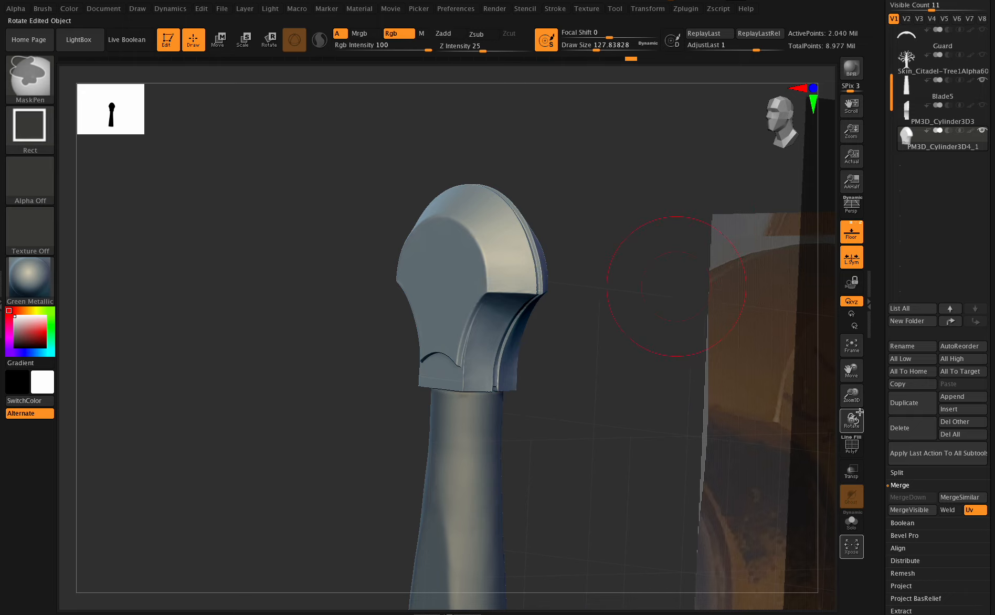
Smooth the pommel's edge and central groove with the Smooth brush at a draw size of about 30.7.
mouse_move(852, 420)
mouse_down()
mouse_move(830, 423)
mouse_move(892, 438)
mouse_move(802, 377)
mouse_up()
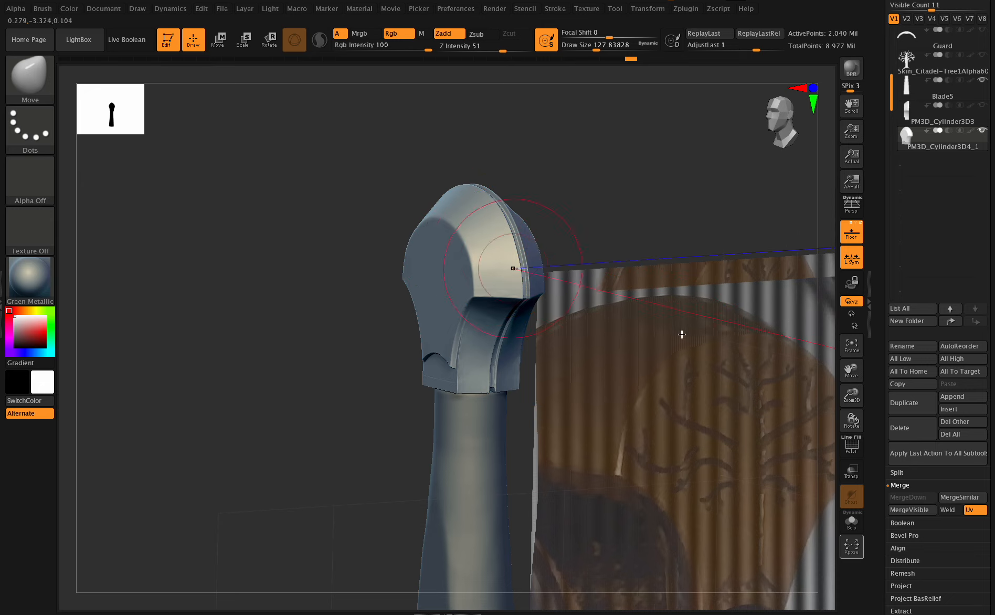
drag(853, 422, 847, 439)
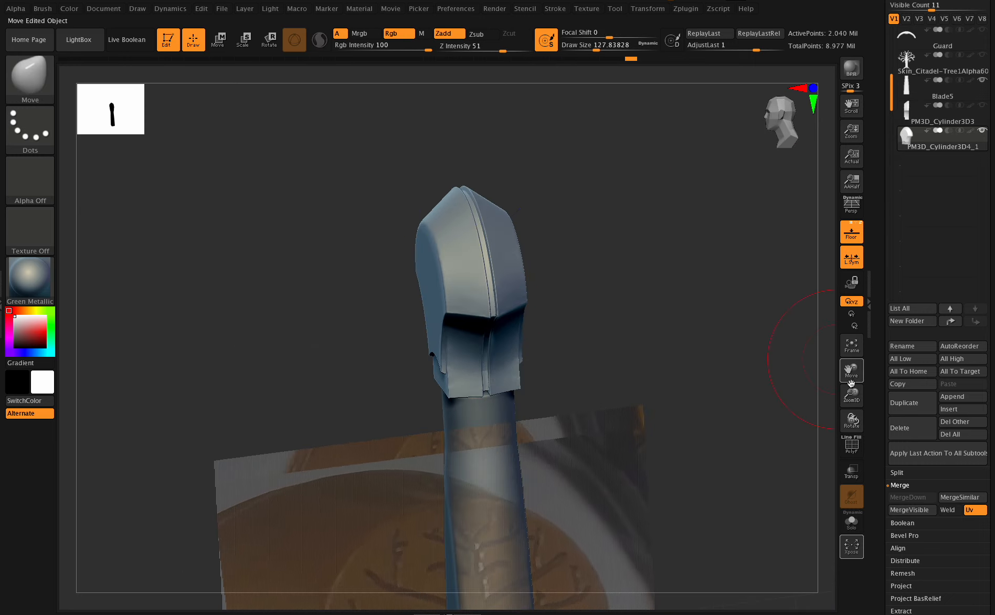
drag(851, 394, 854, 423)
drag(851, 370, 846, 501)
drag(596, 47, 579, 46)
key(shift)
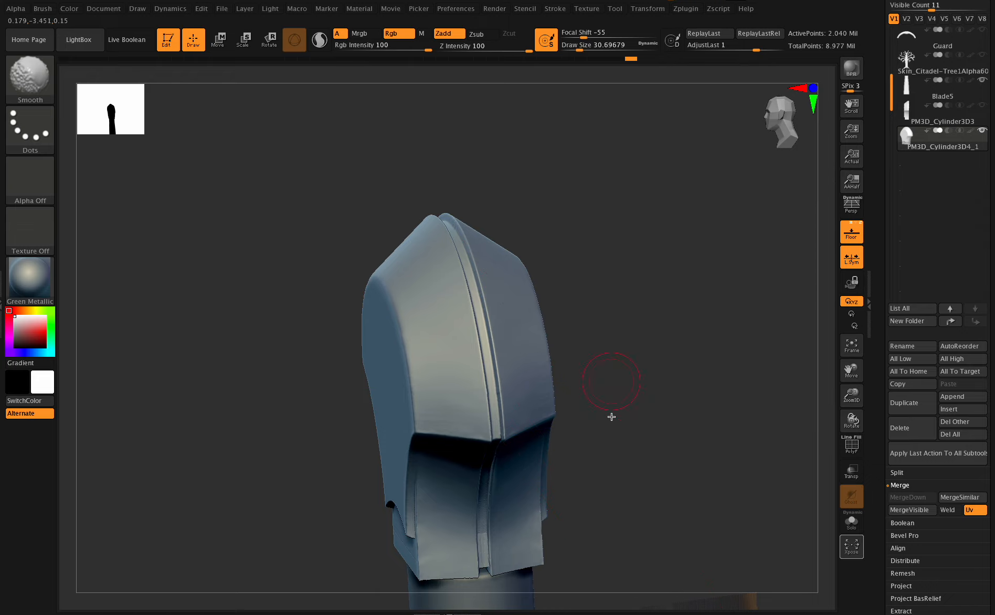
drag(851, 401, 851, 416)
shift+drag(550, 337, 533, 340)
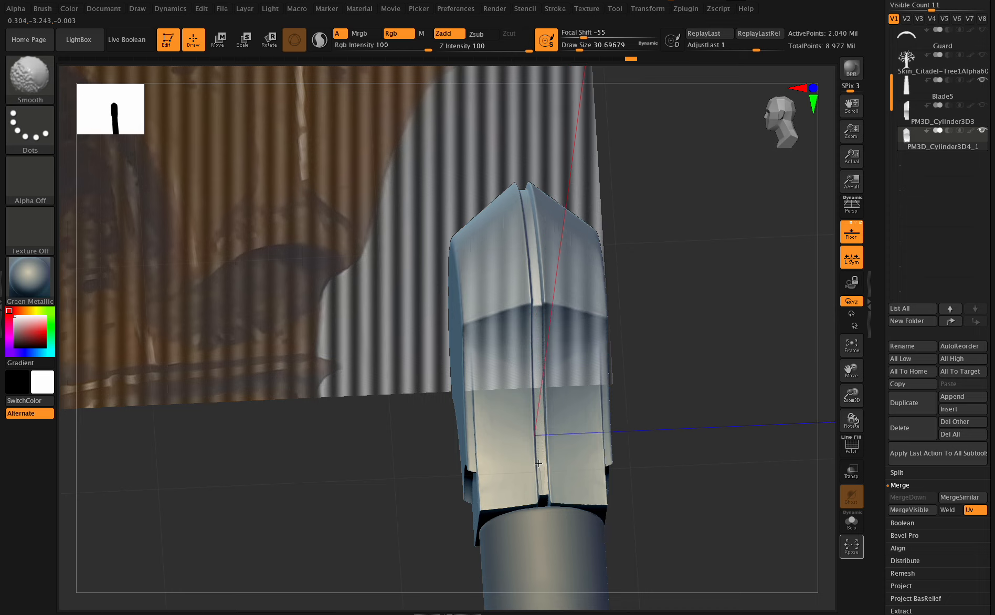
shift+drag(538, 464, 539, 473)
Hide the floor grid and its reference images so the pommel stands alone.
mouse_move(851, 421)
mouse_down()
mouse_move(810, 418)
mouse_move(771, 391)
mouse_up()
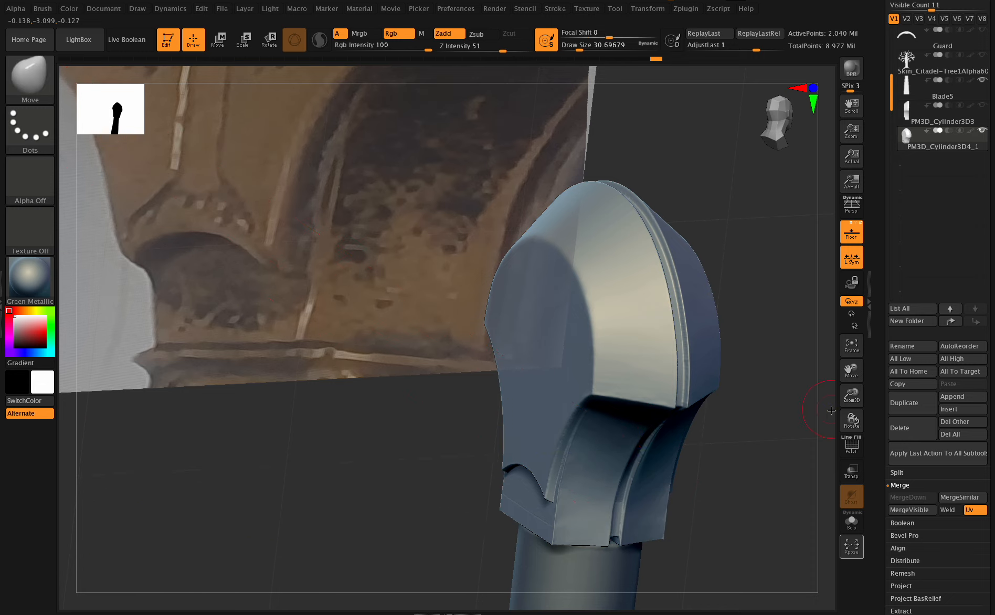
mouse_move(845, 419)
mouse_down()
mouse_move(836, 419)
mouse_move(836, 387)
mouse_move(834, 414)
mouse_move(845, 398)
mouse_move(838, 418)
mouse_up()
click(854, 349)
drag(850, 370, 838, 464)
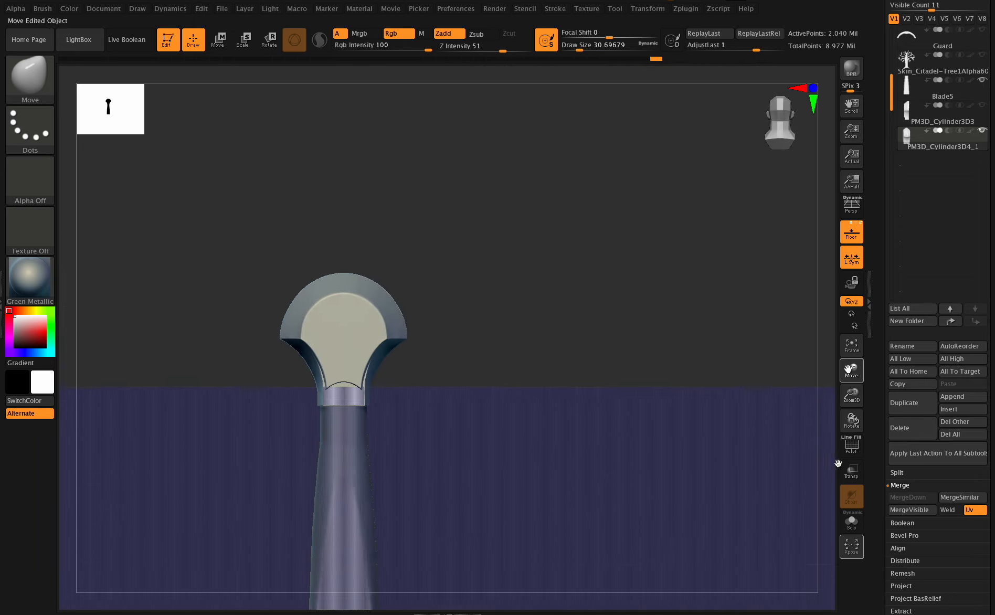
click(851, 231)
drag(851, 370, 837, 418)
drag(850, 371, 889, 329)
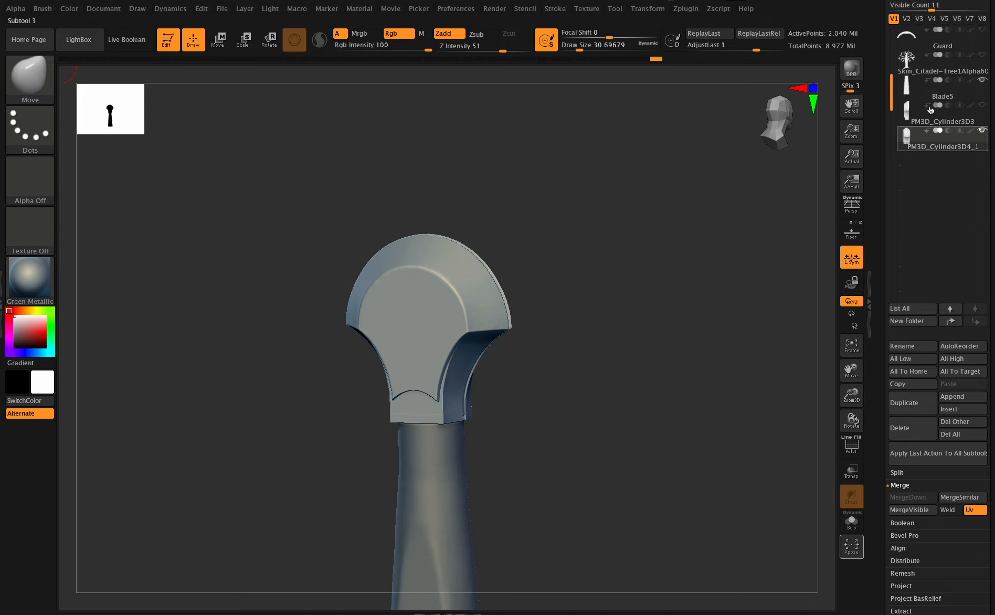
Show the Skin_Citadel-Tree1Alpha60 subtool on the pommel face and frame it close up.
click(983, 55)
drag(851, 421, 802, 422)
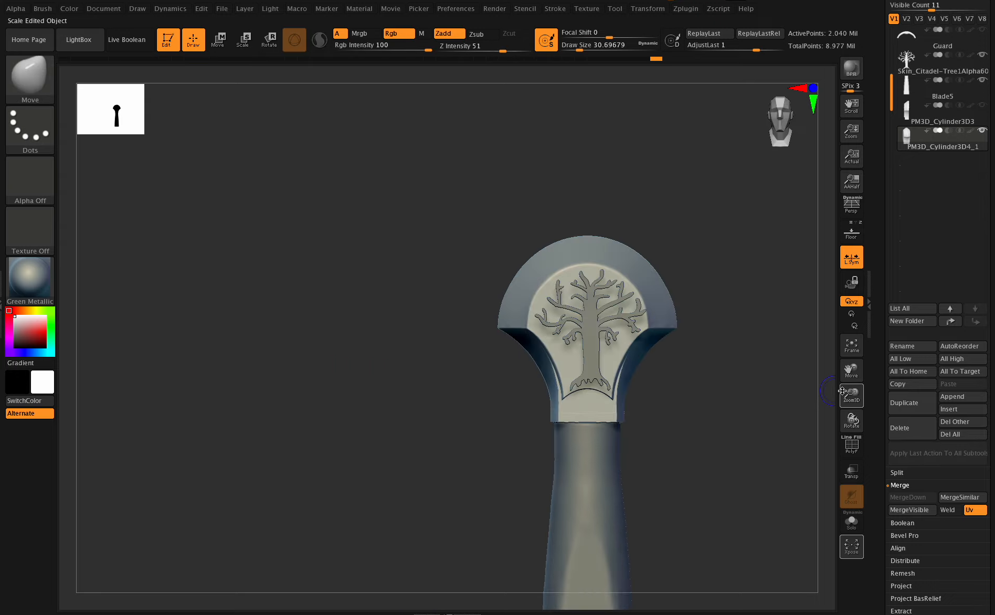
drag(846, 395, 843, 432)
drag(850, 370, 848, 423)
key(w)
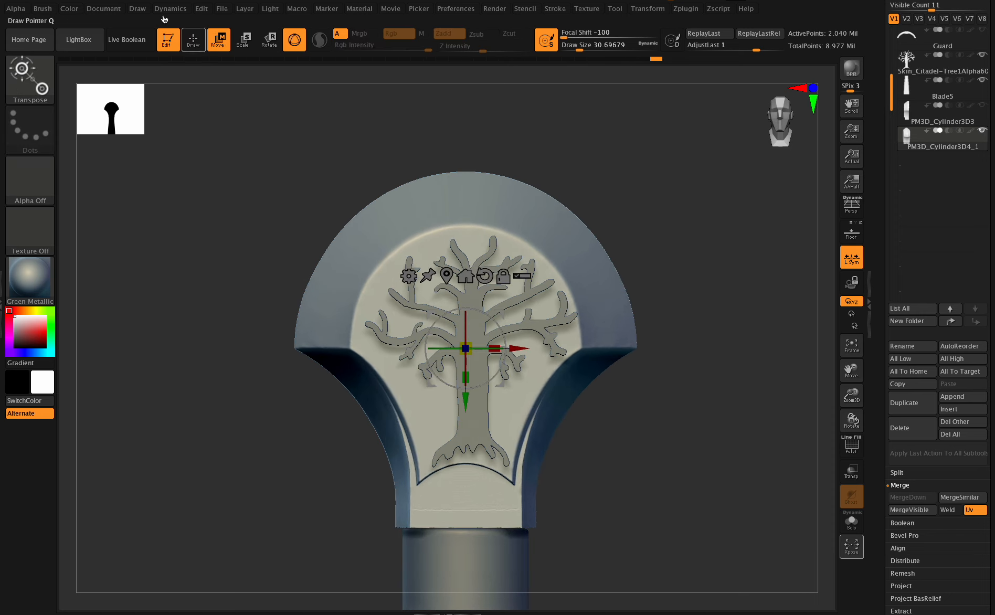
key(q)
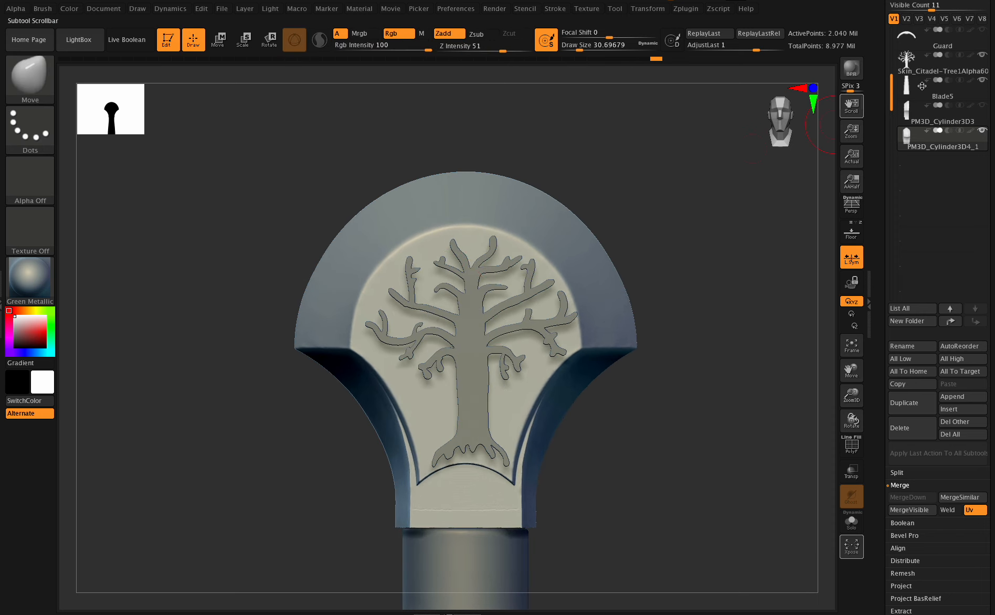
Reposition the tree's outer branches within the pommel face using the Move brush at a draw size of about 67.8.
click(922, 67)
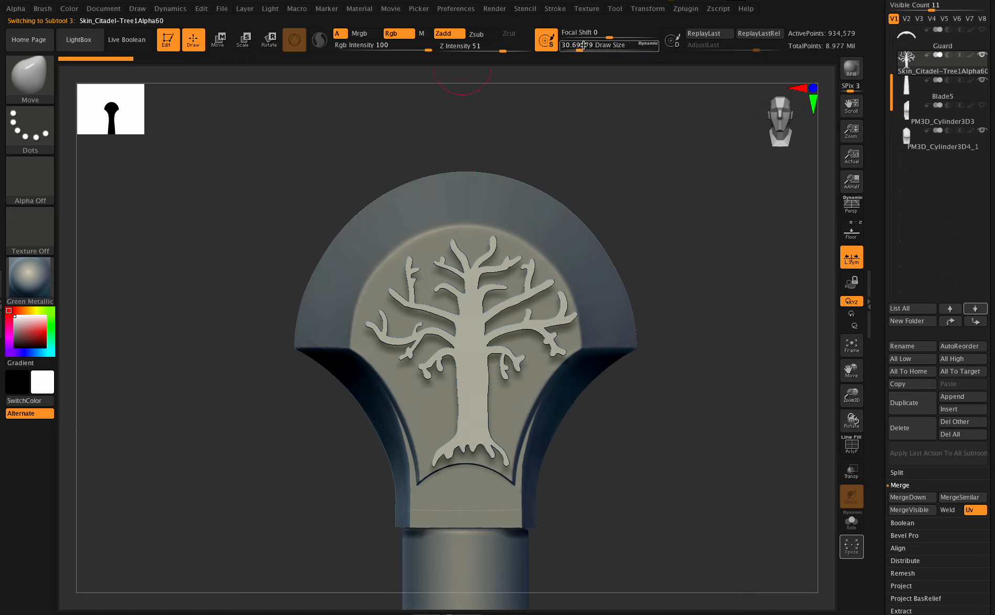
drag(584, 45, 586, 45)
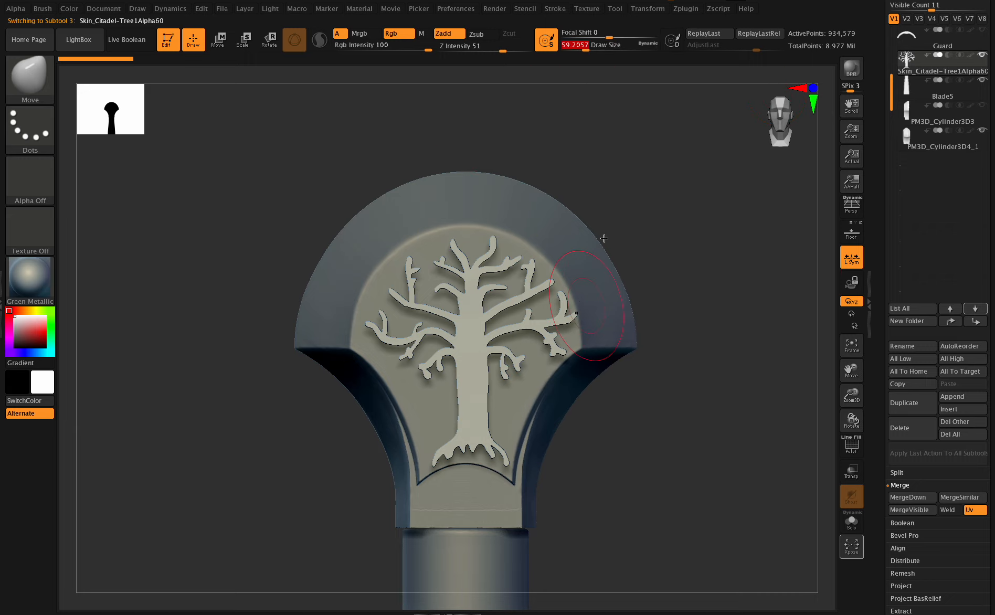
click(589, 48)
click(587, 49)
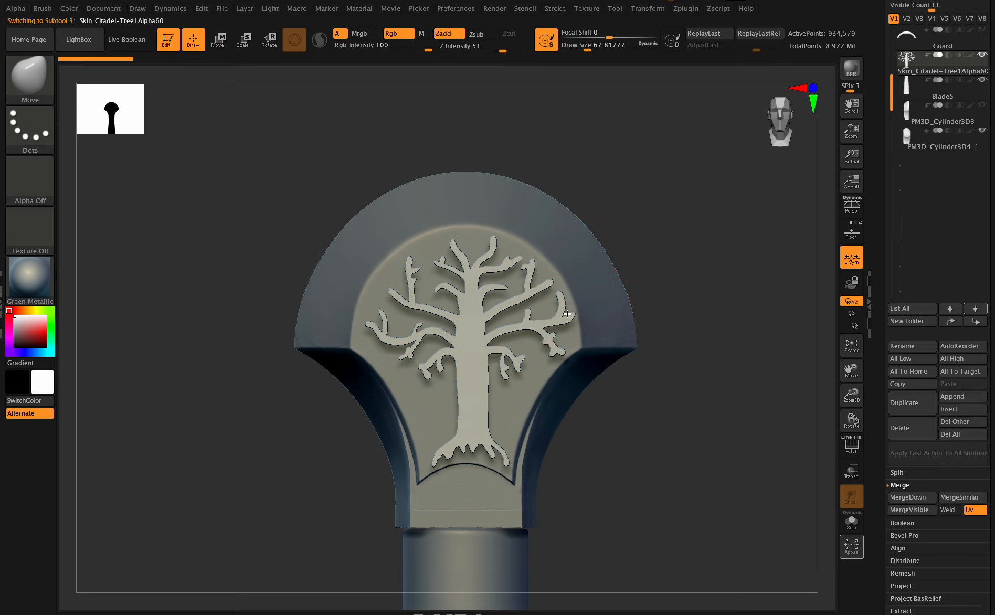
drag(568, 314, 550, 346)
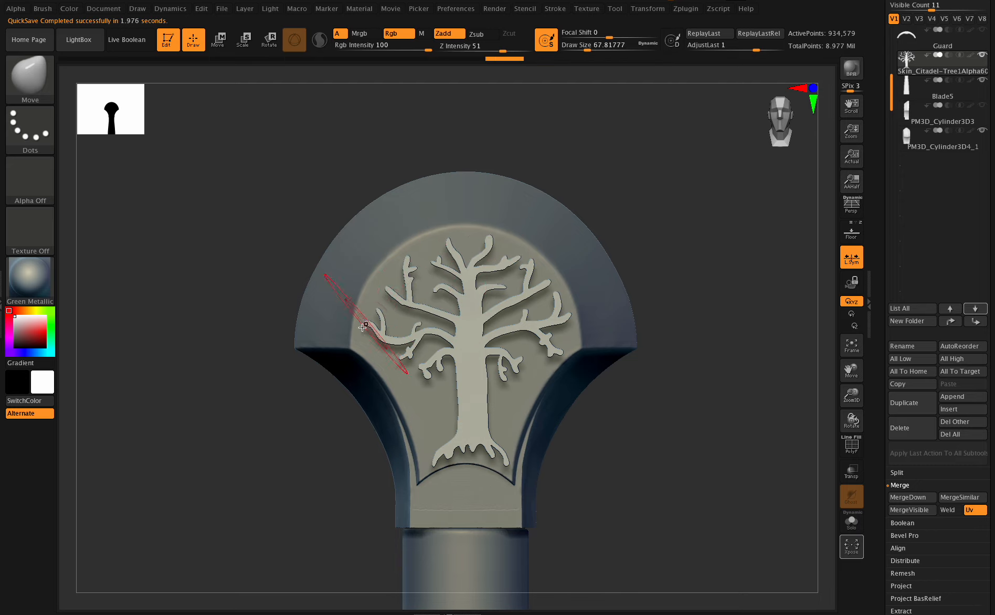
drag(365, 326, 362, 326)
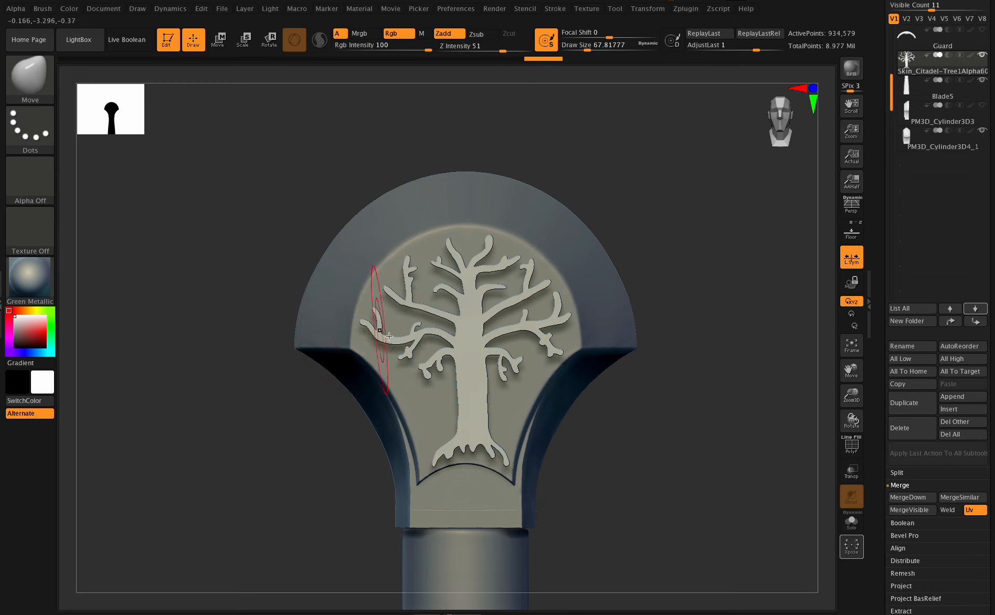
drag(434, 335, 431, 336)
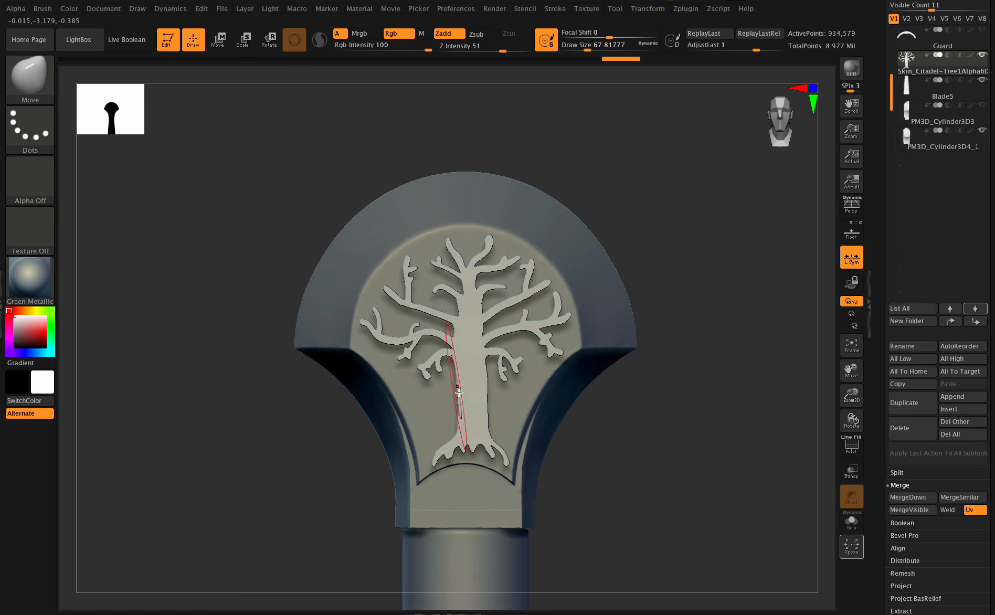
Widen the tree's trunk and roots and shift its upper branches to centre the emblem on the pommel.
drag(458, 393, 454, 393)
mouse_move(452, 437)
mouse_down()
mouse_move(453, 450)
mouse_move(487, 438)
mouse_up()
drag(461, 380, 458, 381)
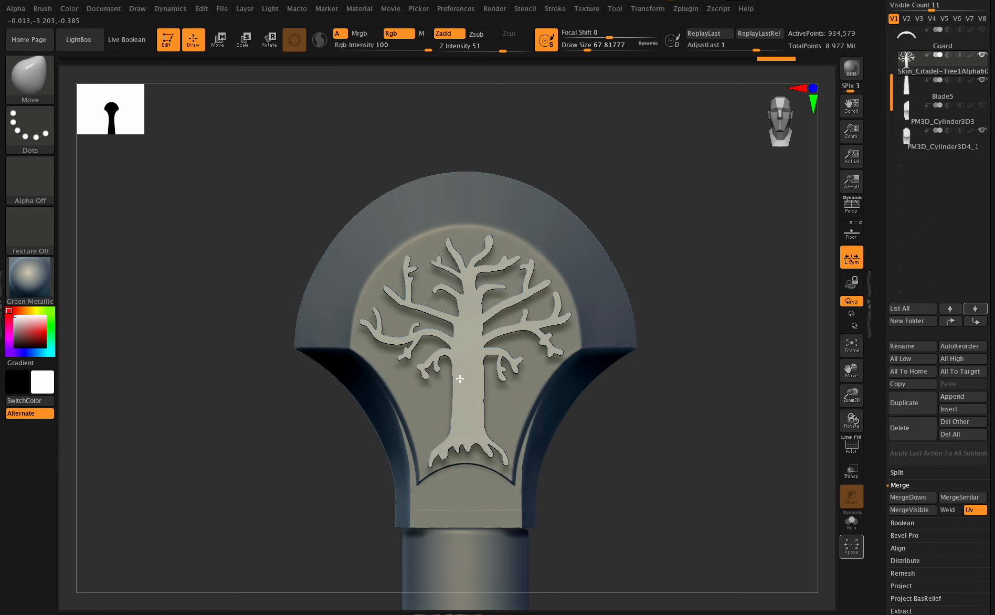
mouse_move(459, 302)
mouse_down()
mouse_move(456, 288)
mouse_move(455, 325)
mouse_up()
mouse_move(465, 265)
mouse_down()
mouse_move(438, 240)
mouse_move(385, 288)
mouse_up()
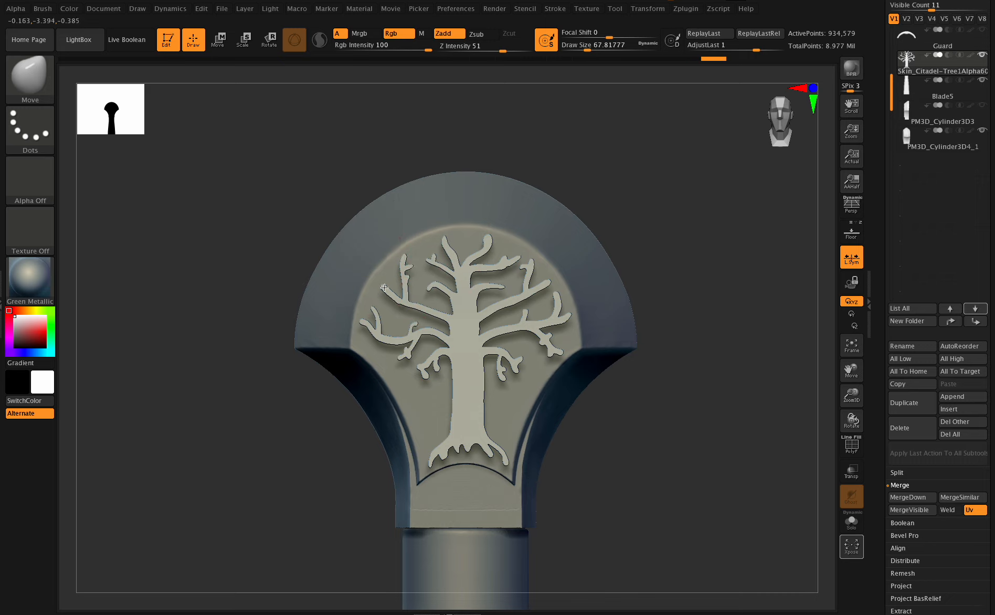
Refine the tree's upper-left and lower side branches within the pommel face using the Move brush at a draw size of about 59.2.
drag(583, 42, 537, 121)
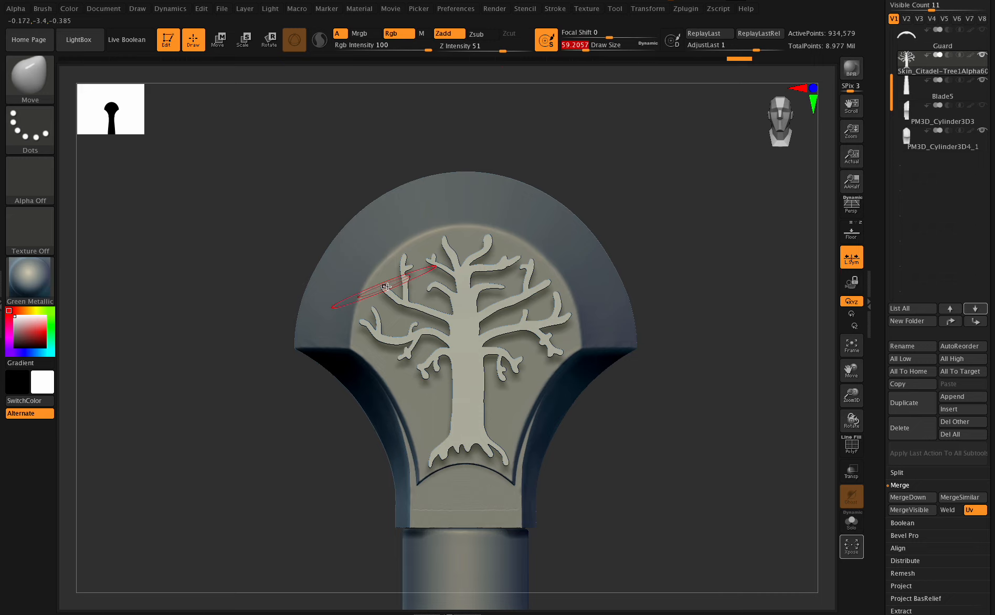
drag(394, 296, 407, 260)
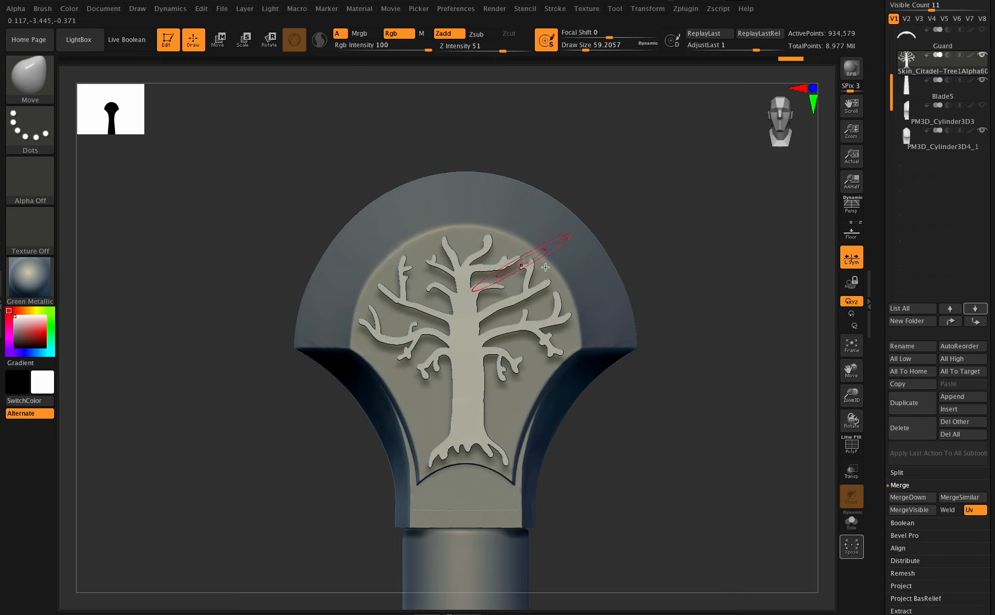
drag(551, 347, 518, 377)
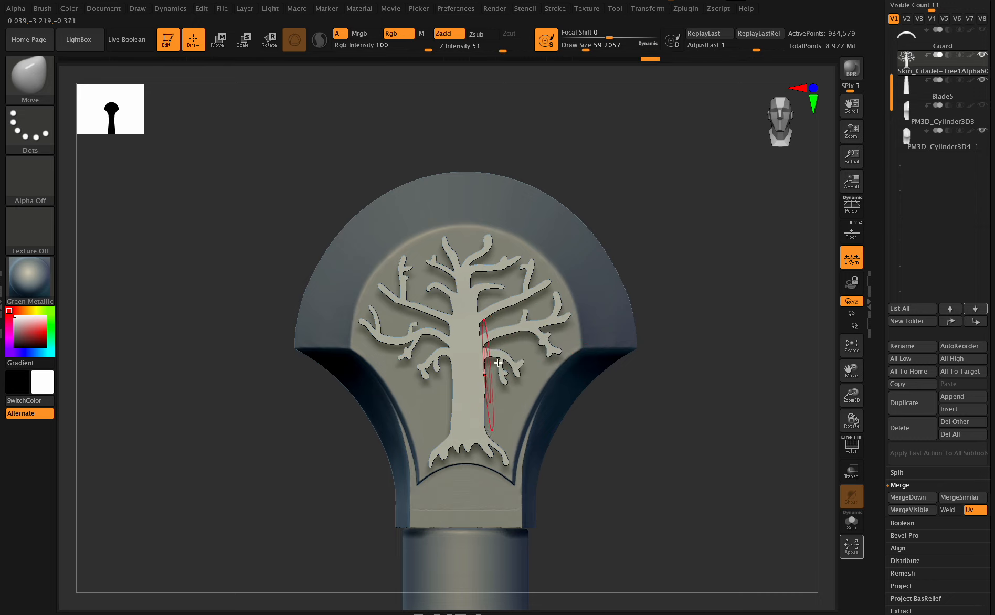
key(ctrl+z)
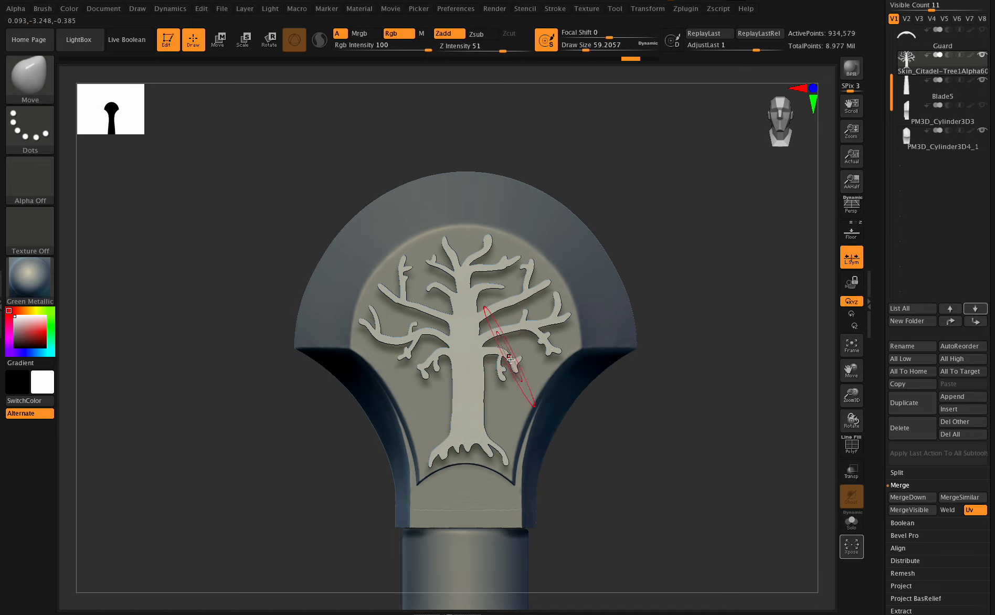
key(ctrl)
key(ctrl)
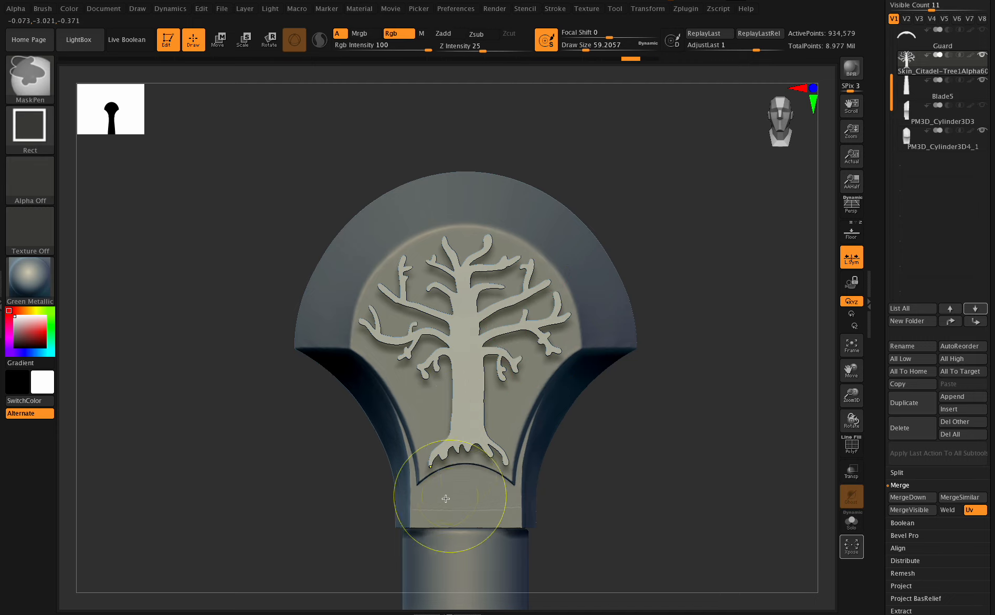
drag(421, 376, 423, 378)
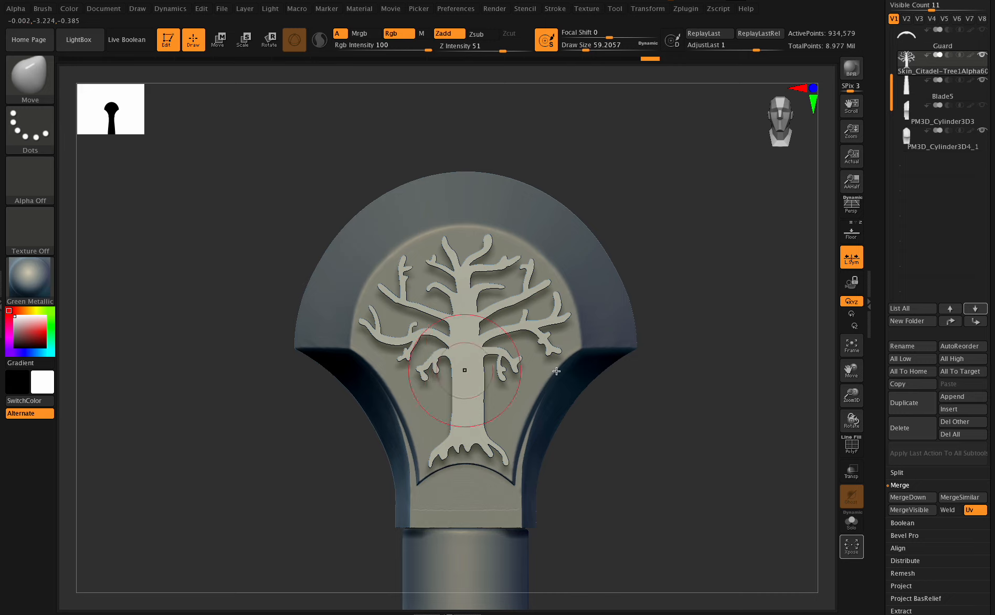
Shift the tree emblem along its depth axis from its floating position up against the pommel face.
drag(846, 395, 843, 400)
mouse_move(850, 419)
mouse_down()
mouse_move(826, 404)
mouse_move(826, 418)
mouse_move(817, 413)
mouse_up()
key(w)
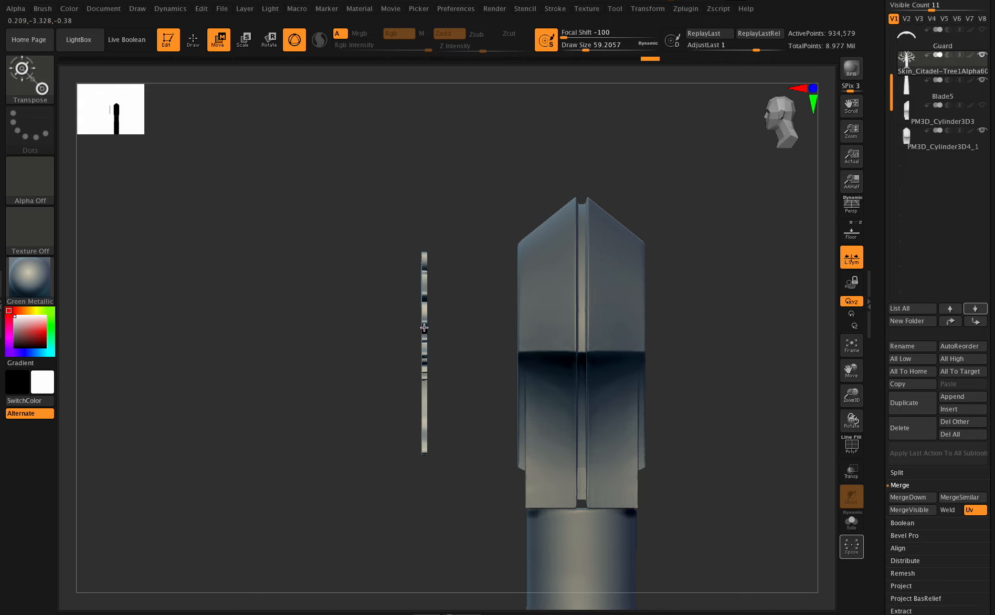
key(y)
drag(415, 329, 331, 327)
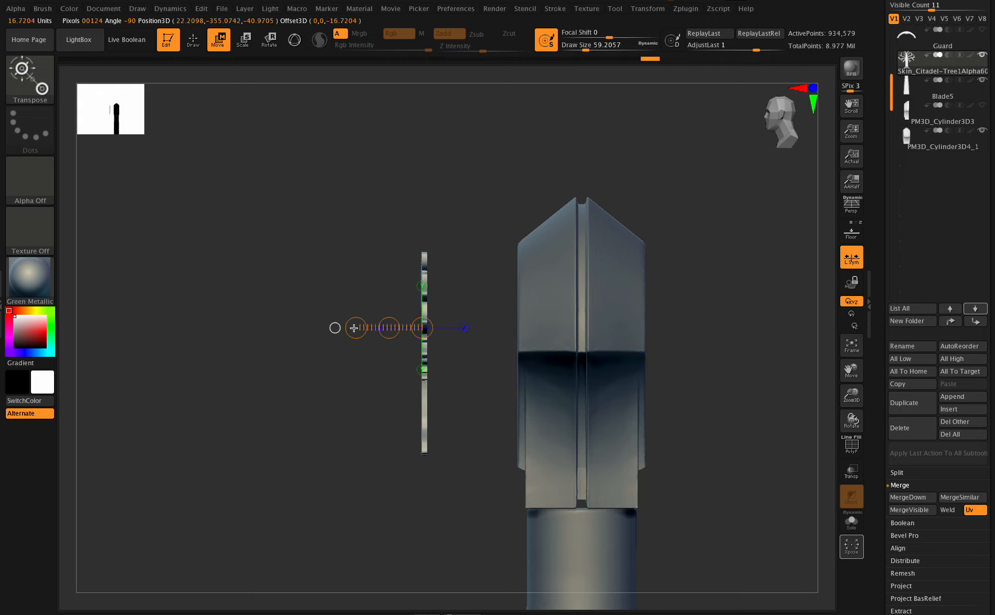
click(294, 46)
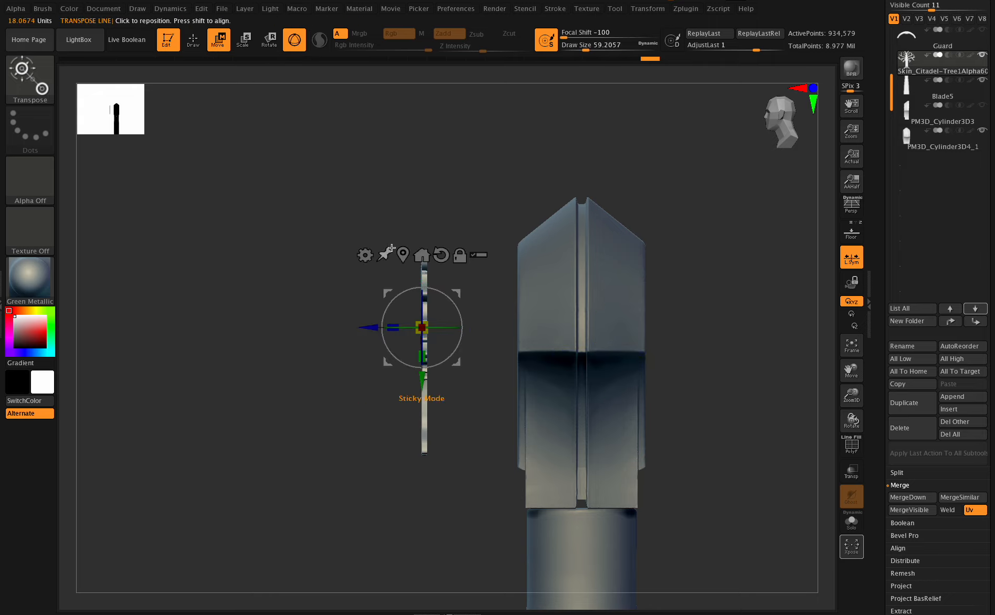
drag(371, 357, 461, 356)
Fine-tune the tree's depth so it sits slightly embedded in the pommel face, using transparency to judge the overlap.
drag(846, 420, 869, 422)
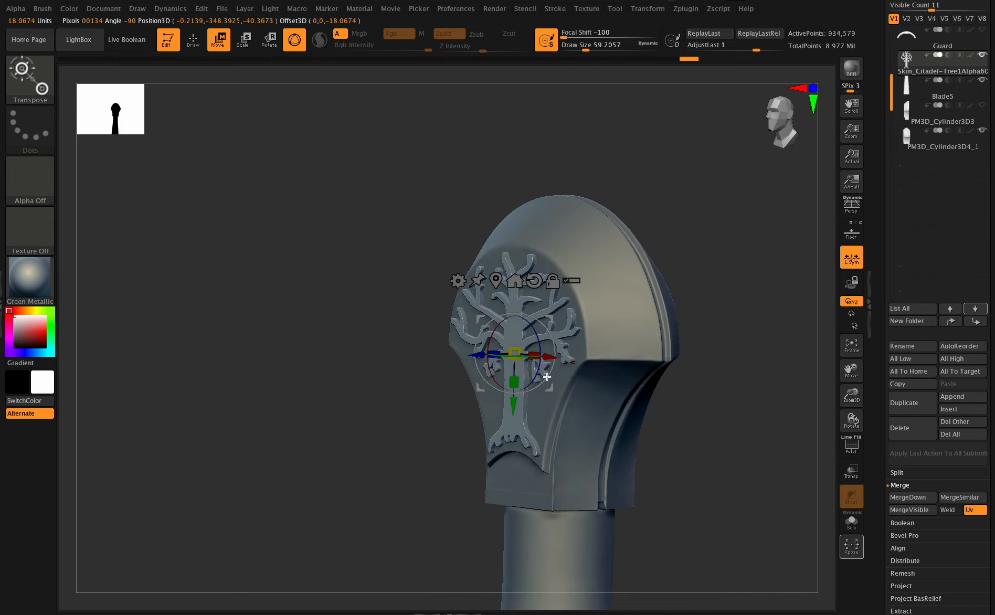
drag(476, 356, 478, 356)
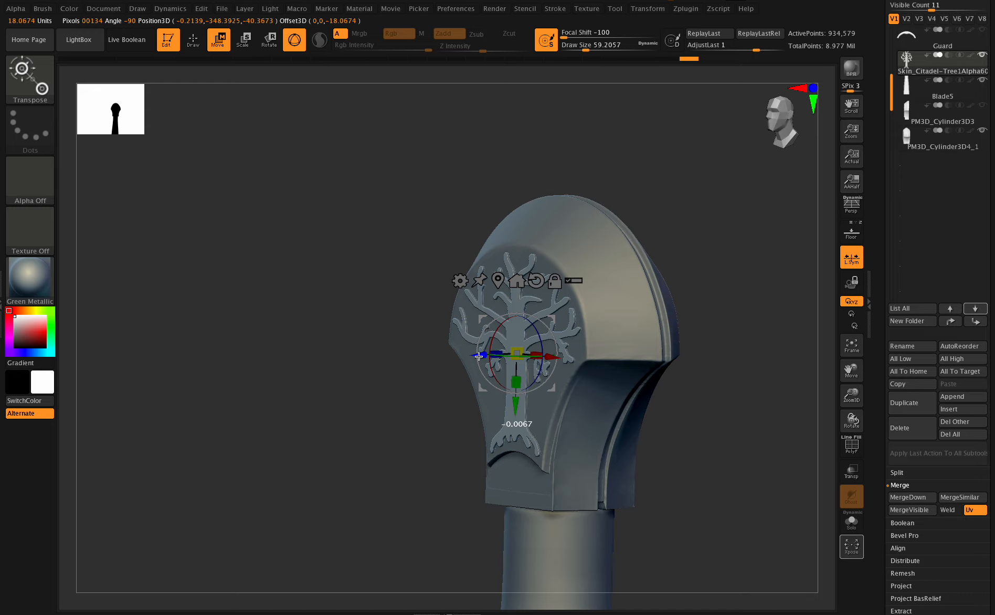
mouse_move(847, 396)
mouse_down()
mouse_move(855, 399)
mouse_move(846, 425)
mouse_move(847, 396)
mouse_up()
click(851, 471)
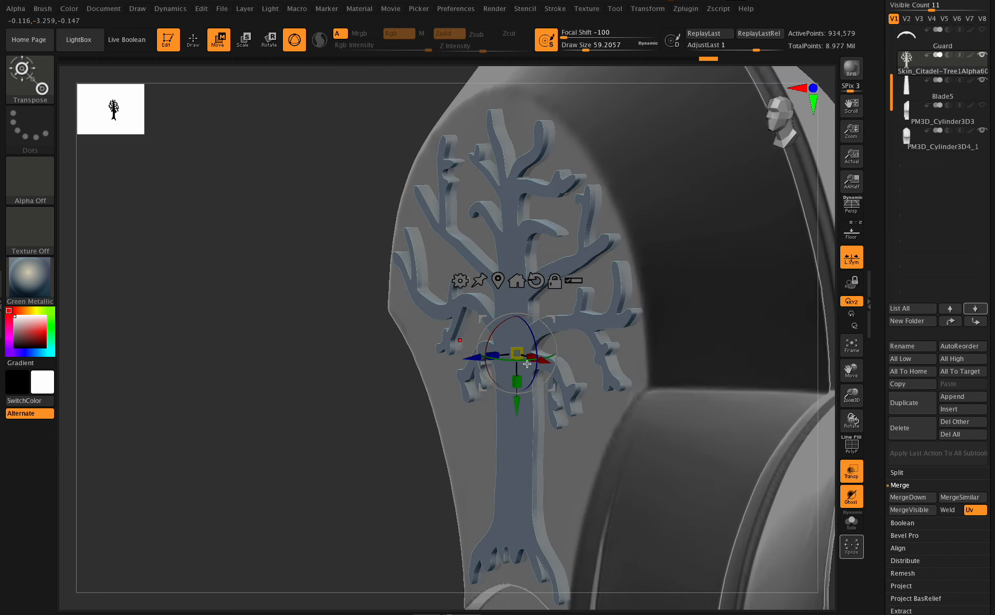
drag(472, 358, 471, 361)
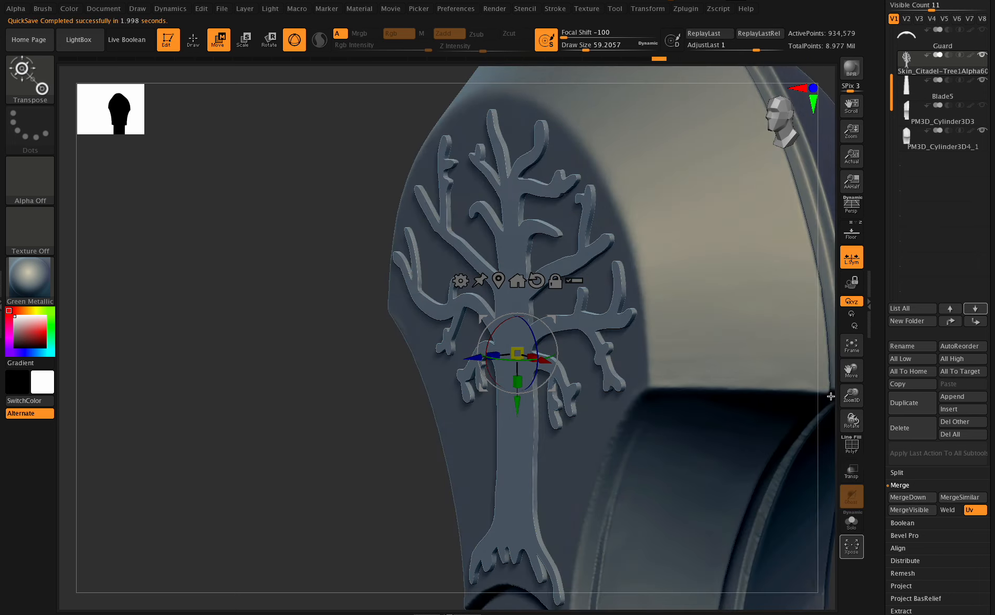
Place the tree subtool below PM3D_Cylinder3D4_1 in the subtool order and set it to subtraction mode.
drag(852, 392, 754, 381)
drag(842, 415, 838, 414)
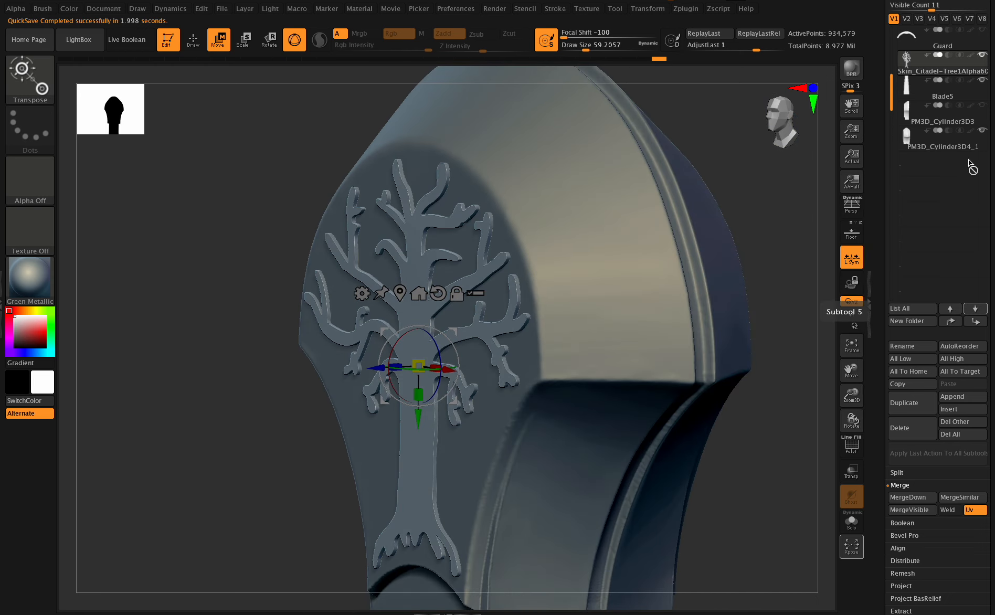
click(975, 321)
click(974, 321)
click(975, 322)
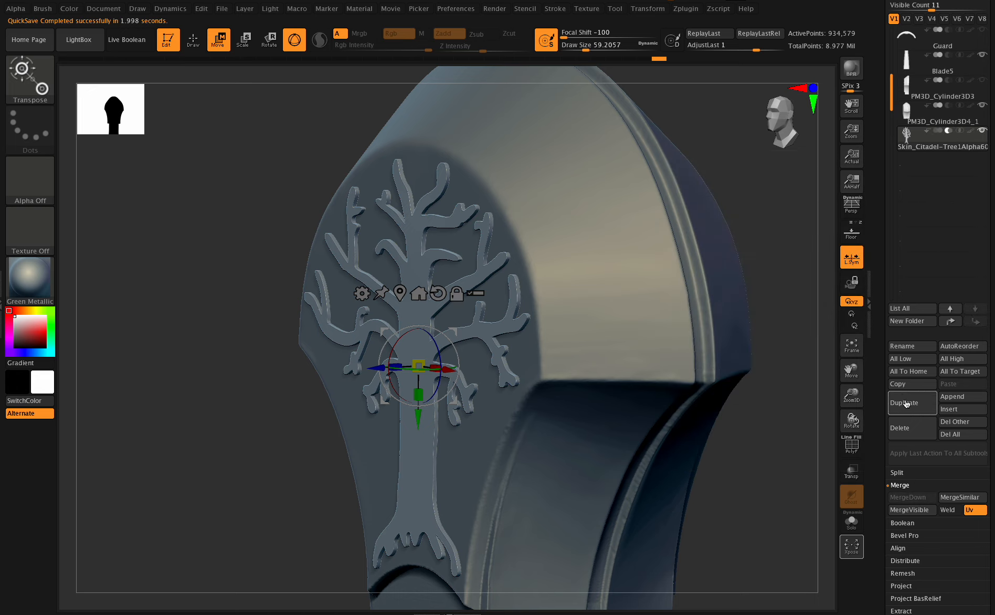
Duplicate the tree subtool, place the copy above PM3D_Cylinder3D4_1 in the subtool order and hide it.
click(906, 404)
click(949, 309)
click(949, 309)
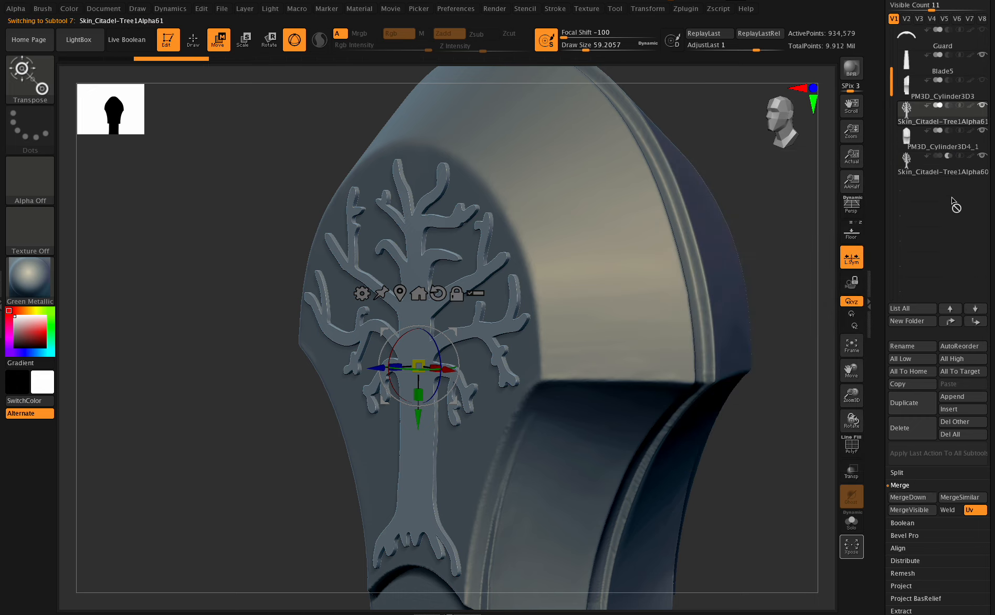
drag(851, 395, 897, 283)
Remesh the subtractive Skin_Citadel-Tree1Alpha60 subtool with DynaMesh at a resolution of 2904.
click(952, 168)
scroll(955, 289, down, 5)
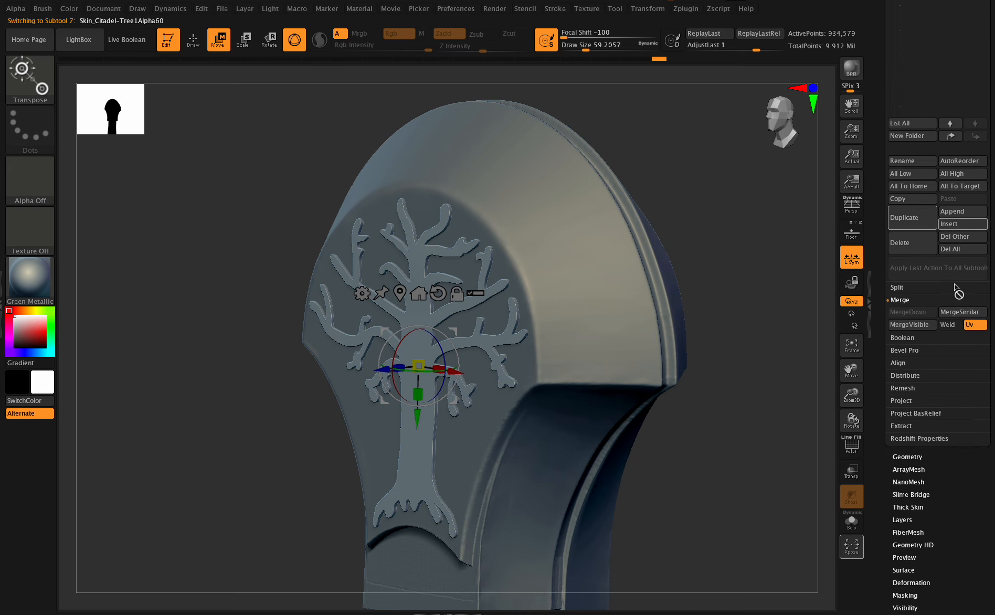
click(907, 456)
click(903, 183)
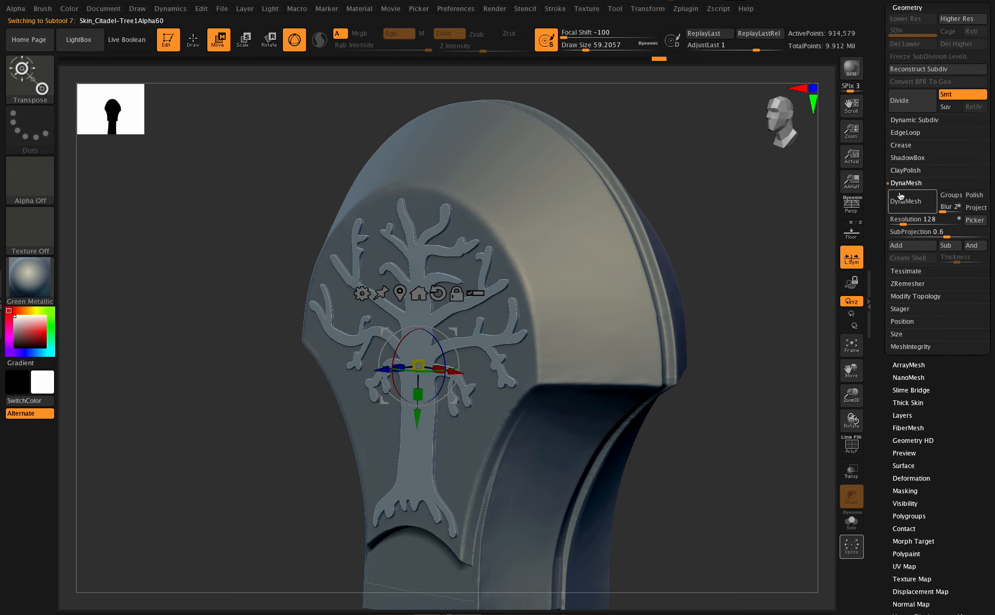
drag(912, 219, 925, 214)
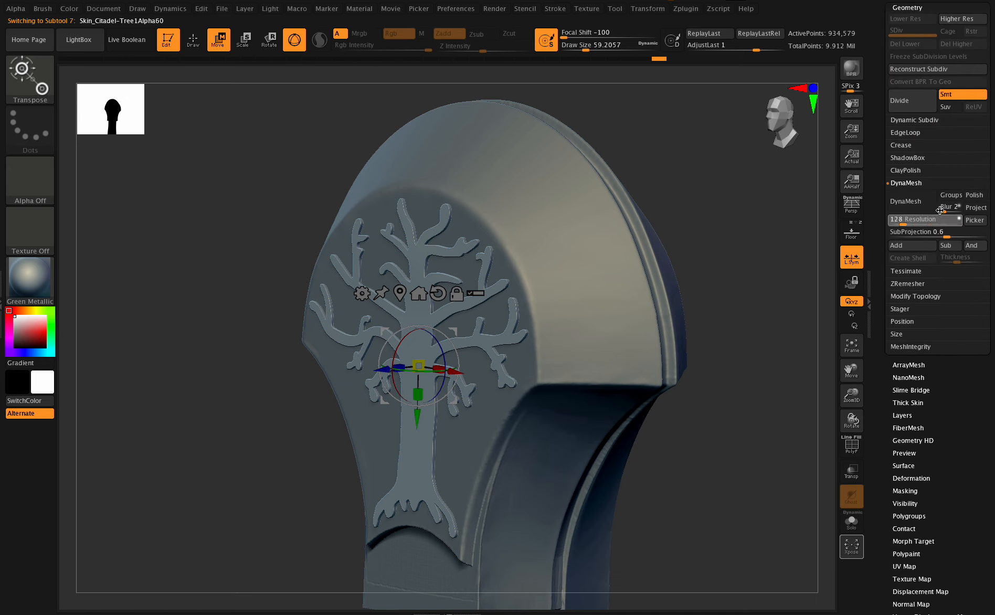
drag(943, 220, 951, 223)
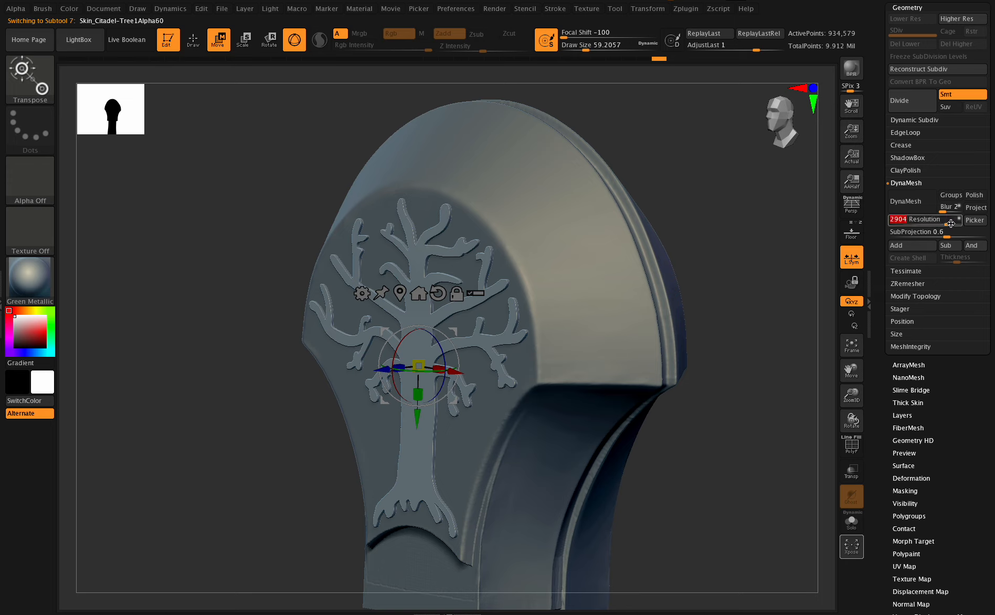
click(921, 202)
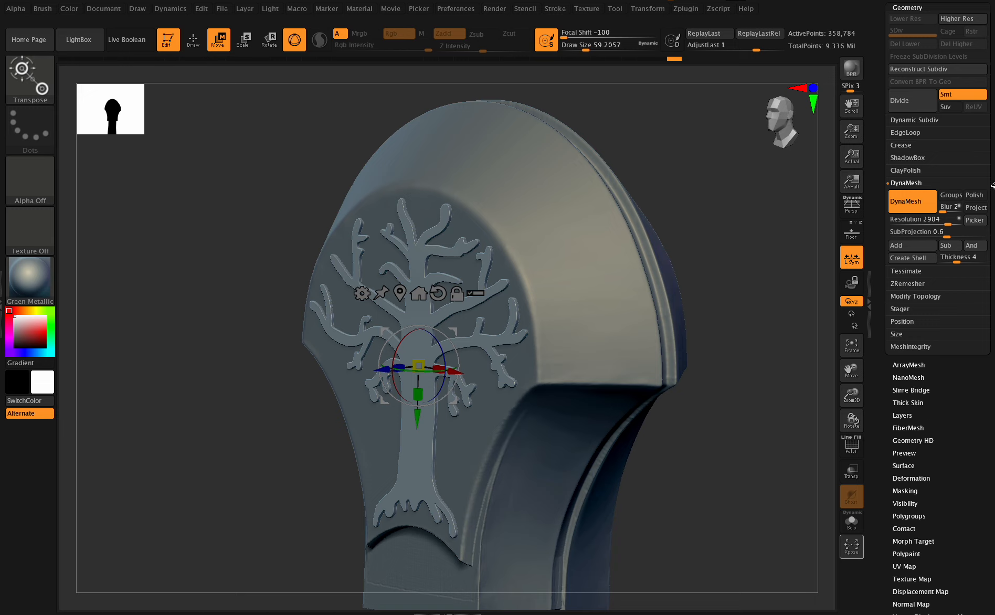
scroll(993, 186, up, 3)
click(905, 15)
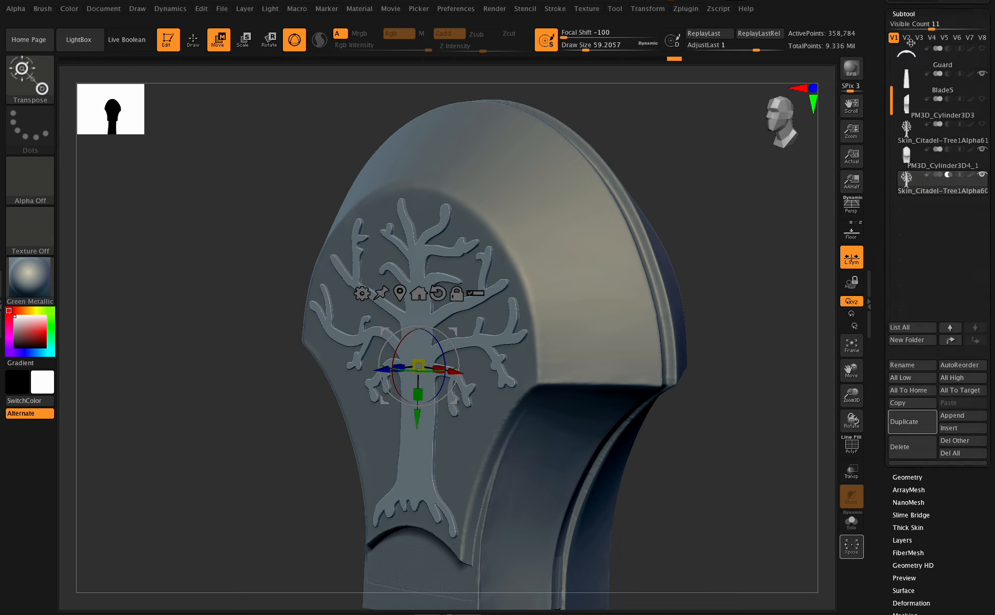
scroll(914, 452, down, 10)
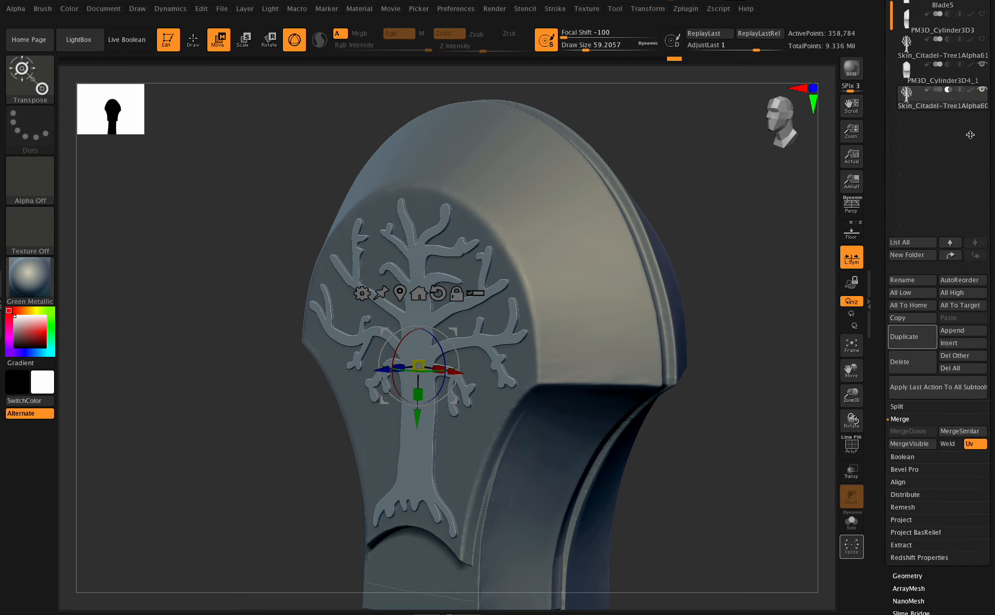
click(909, 487)
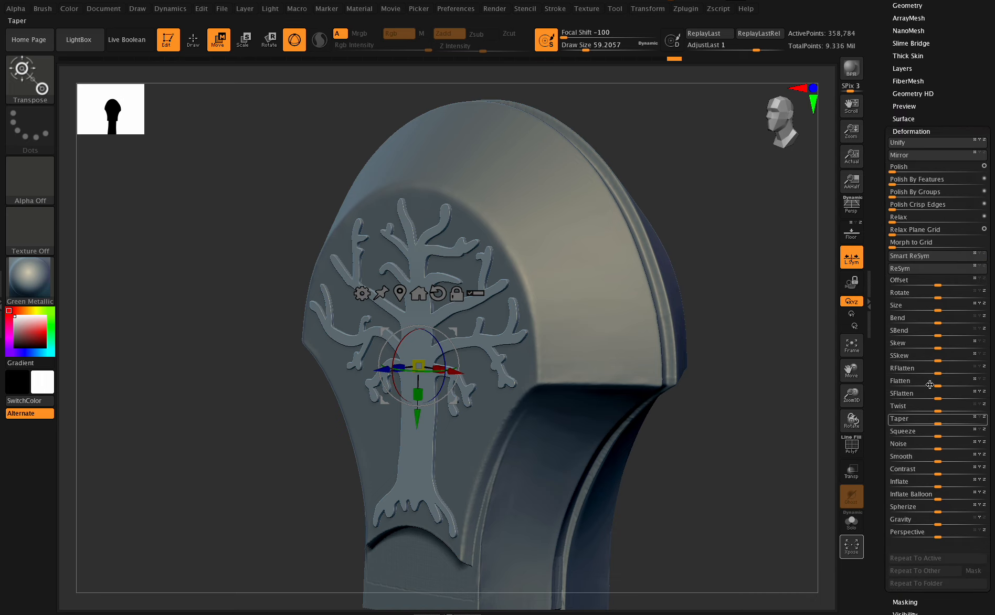
click(911, 131)
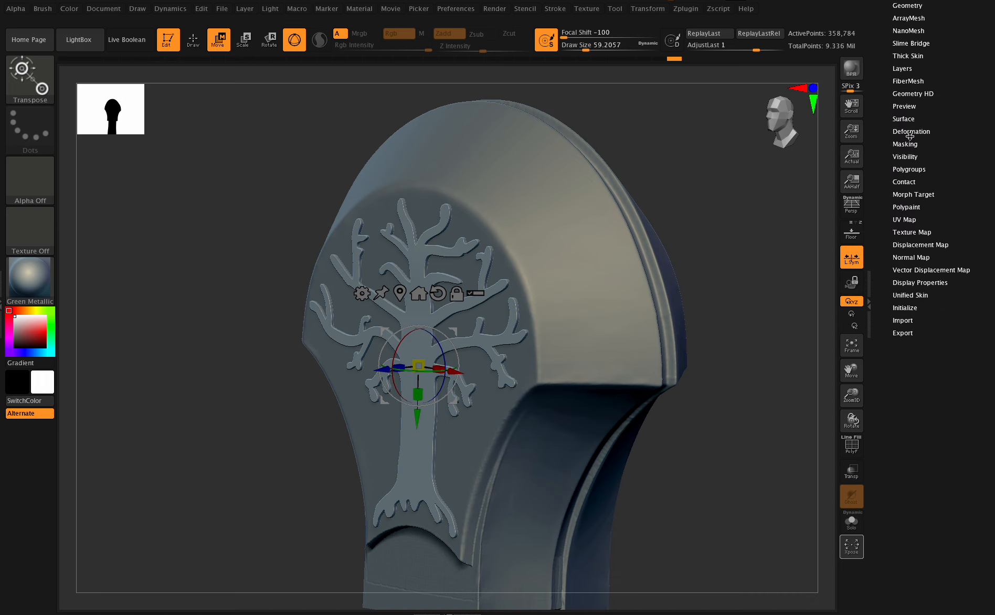
click(901, 168)
scroll(898, 92, up, 5)
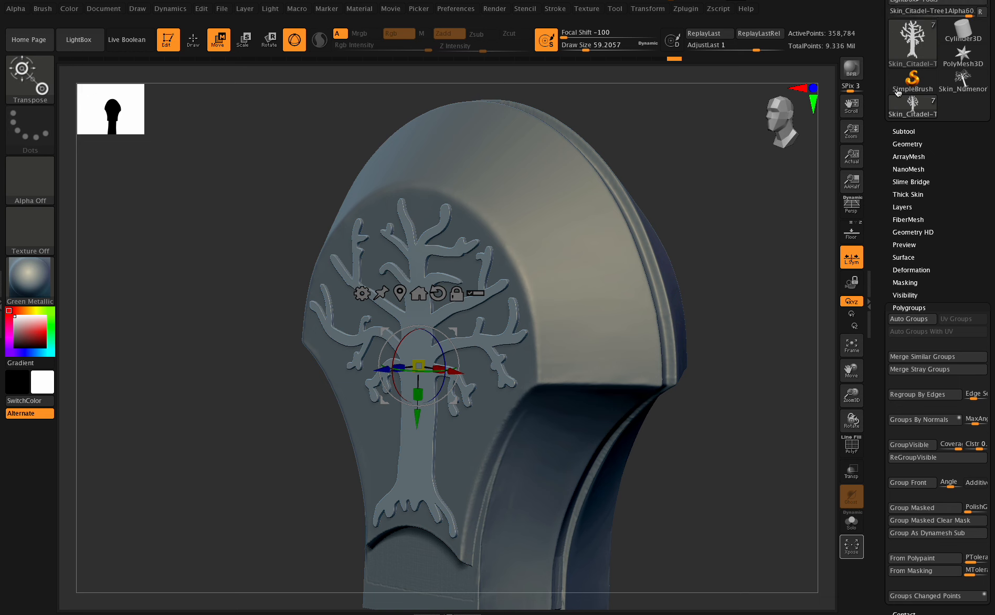
Merge the subtractive tree into PM3D_Cylinder3D4_1 and update its DynaMesh to carve the tree into the pommel face.
click(903, 131)
click(922, 141)
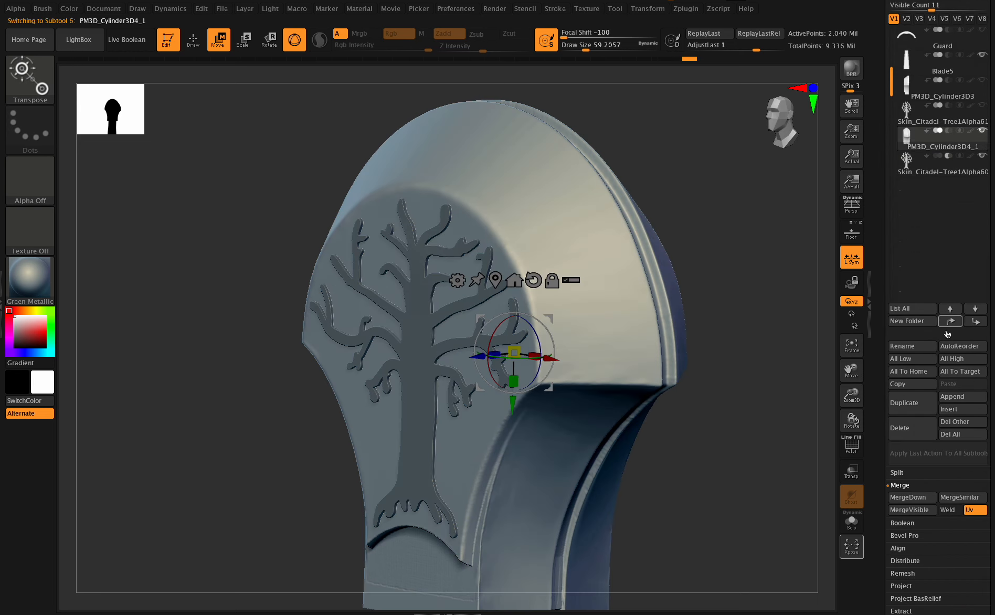
click(902, 497)
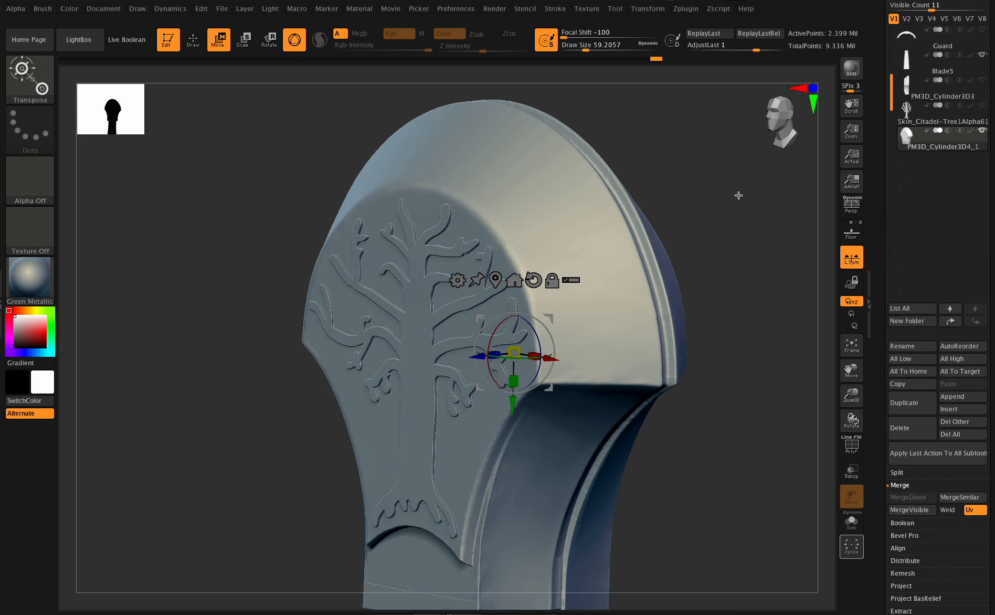
ctrl+drag(739, 219, 761, 280)
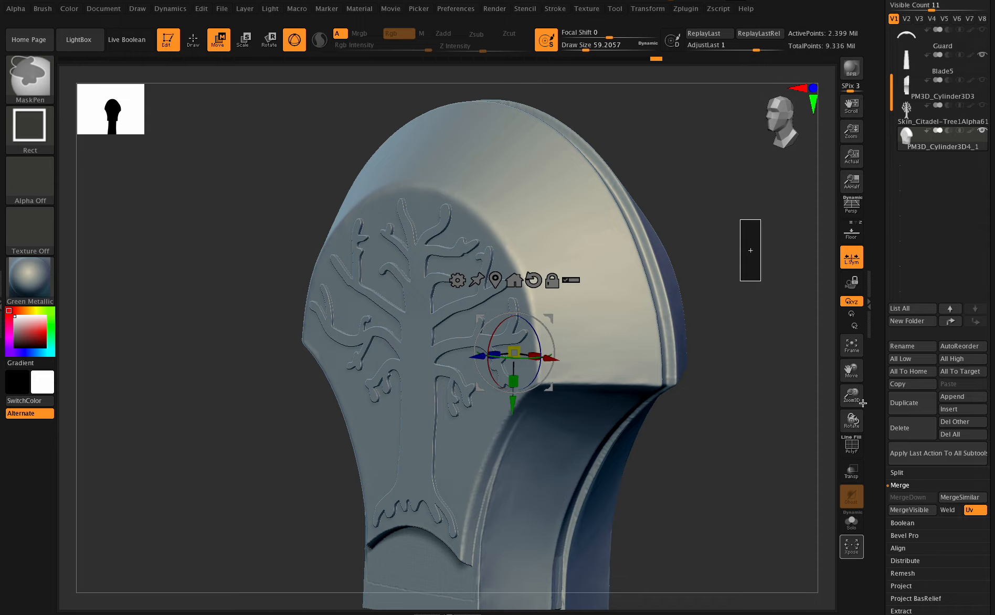
mouse_move(851, 420)
mouse_down()
mouse_move(877, 421)
mouse_move(846, 417)
mouse_move(856, 407)
mouse_move(851, 421)
mouse_move(820, 416)
mouse_move(847, 420)
mouse_up()
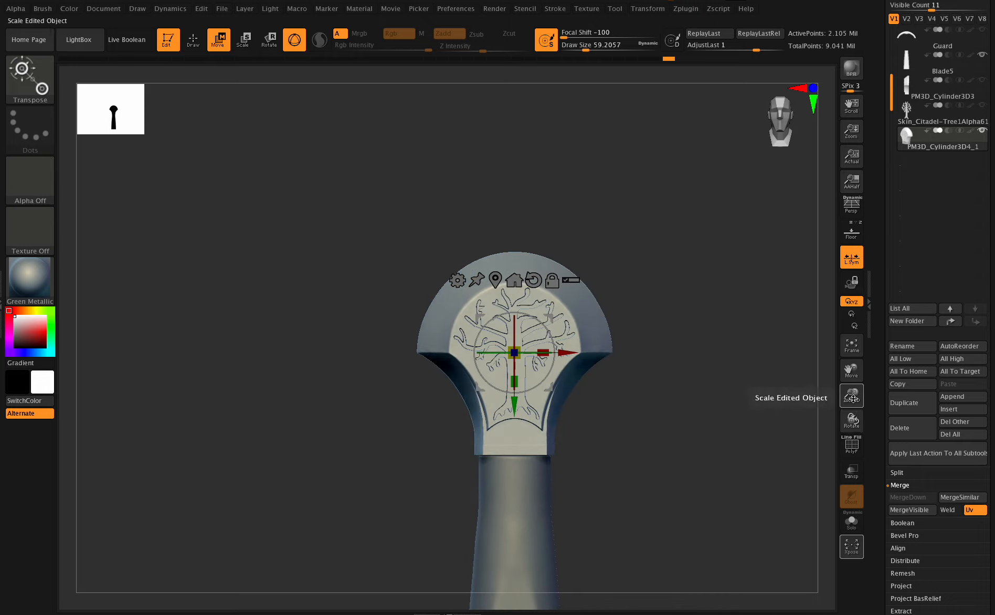
mouse_move(851, 419)
mouse_down()
mouse_move(837, 423)
mouse_move(851, 424)
mouse_move(851, 404)
mouse_move(851, 420)
mouse_up()
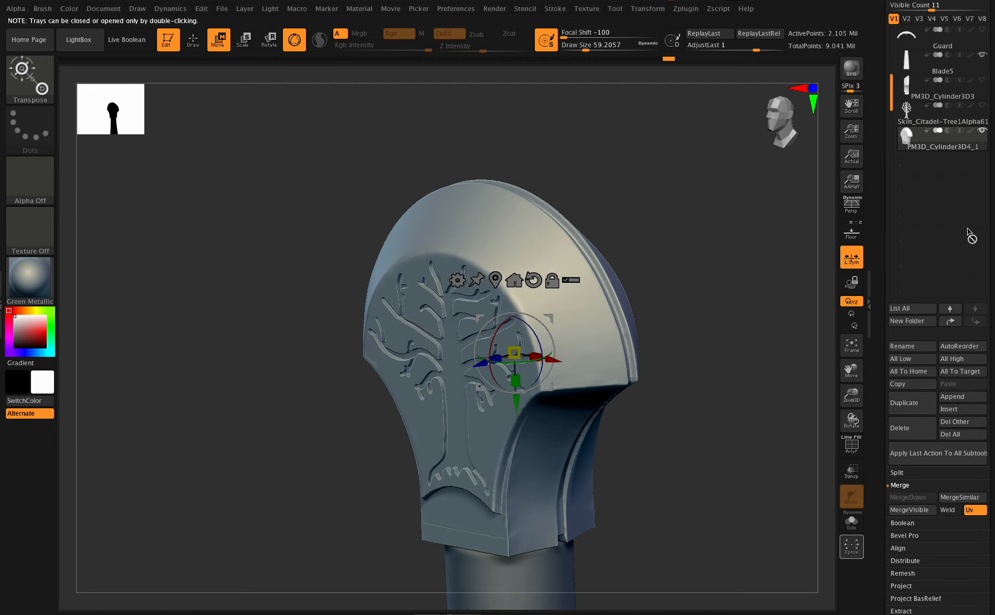
Mirror the duplicate tree Skin_Citadel-Tree1Alpha61 along the Z axis to the opposite side of the pommel.
click(934, 113)
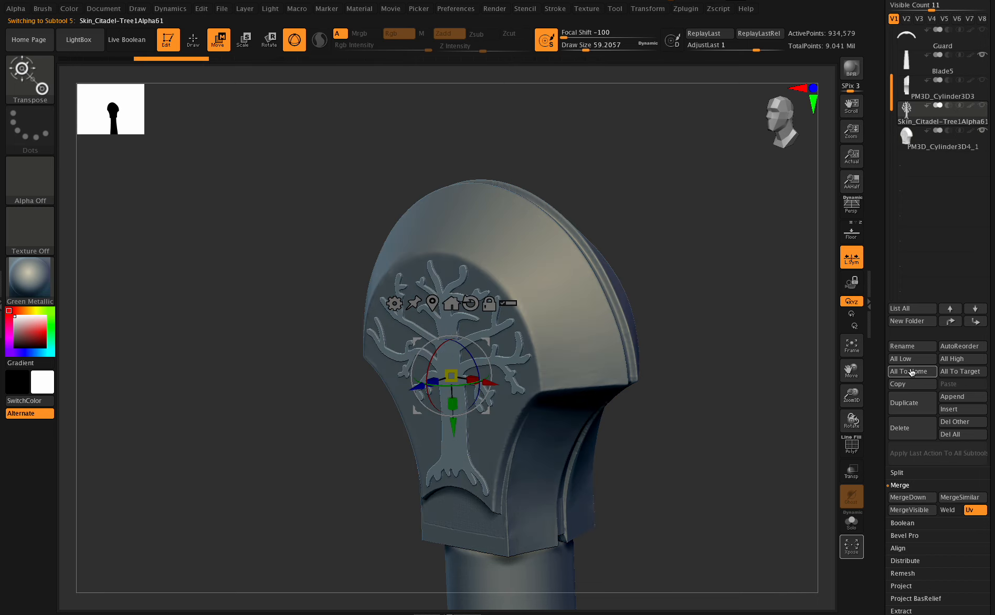
scroll(947, 403, down, 5)
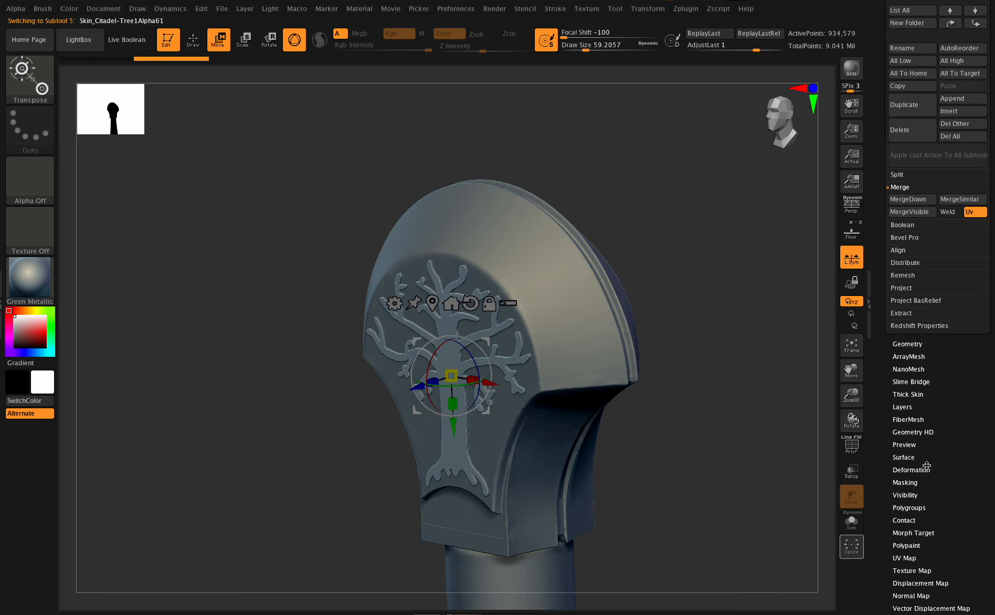
click(925, 469)
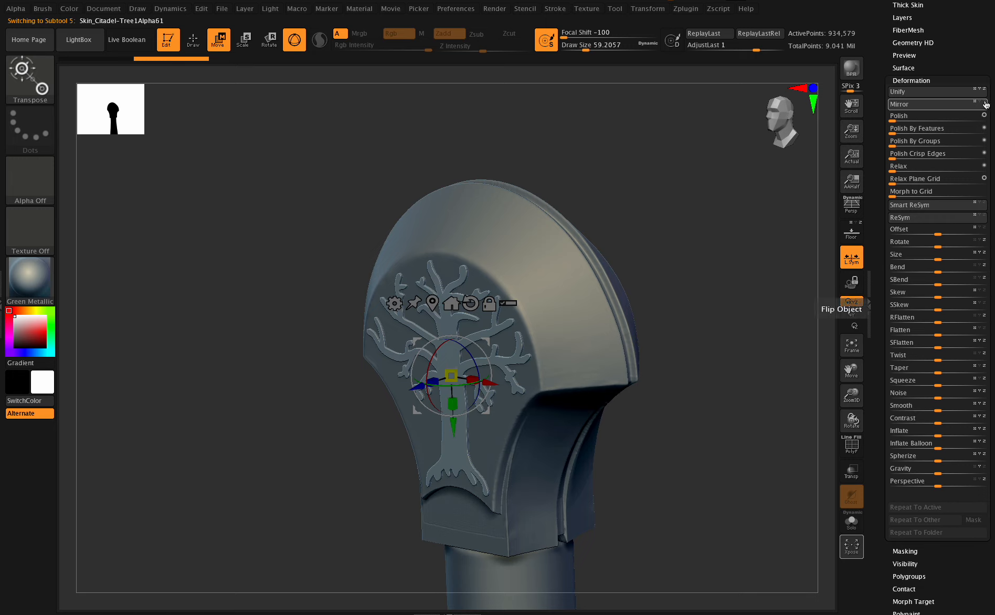
click(958, 104)
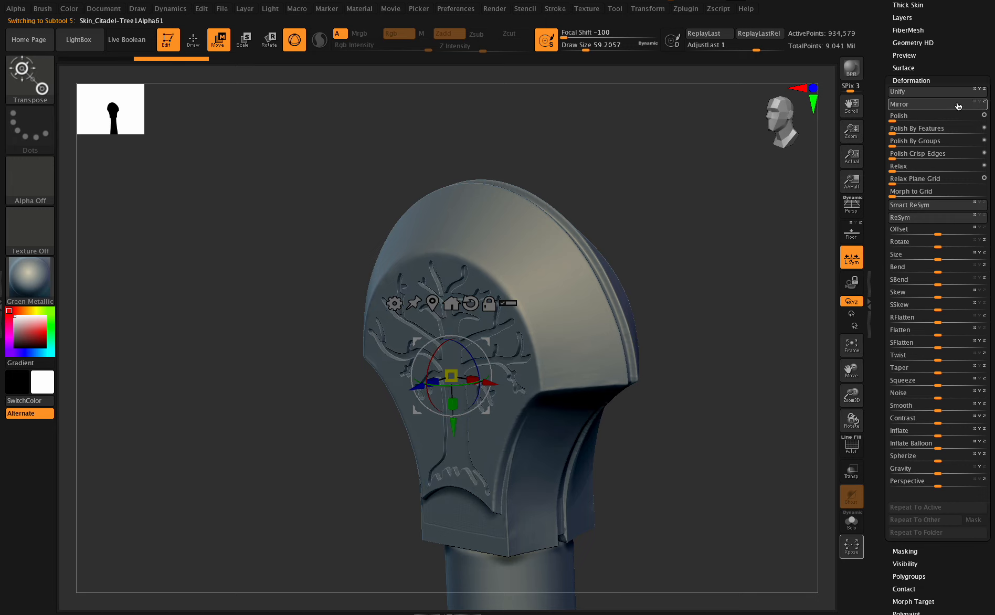
Remesh the mirrored tree Skin_Citadel-Tree1Alpha61 with DynaMesh at a resolution of 2528.
scroll(960, 122, up, 2)
drag(855, 414, 830, 418)
click(924, 51)
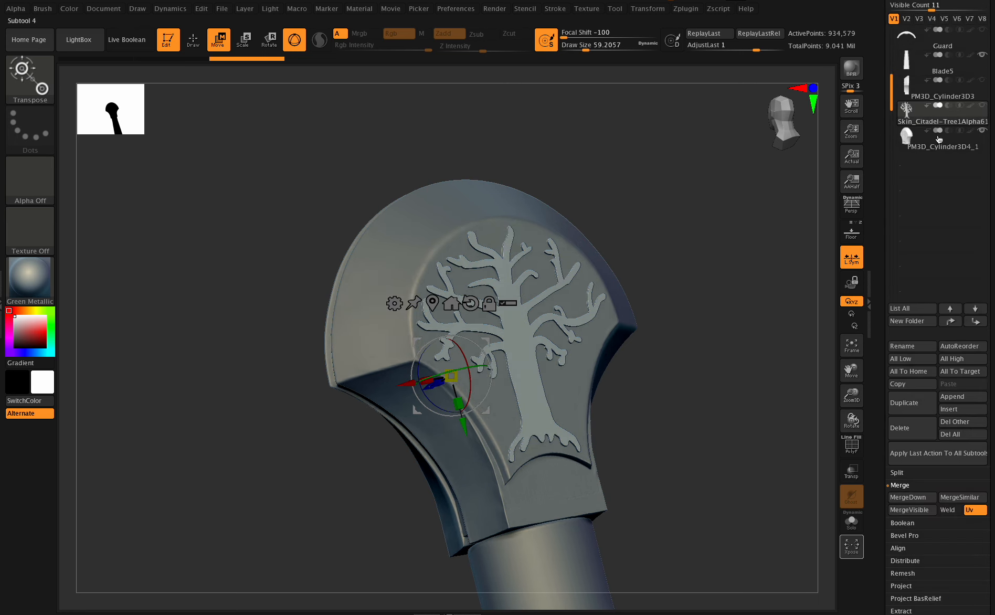
scroll(897, 289, down, 5)
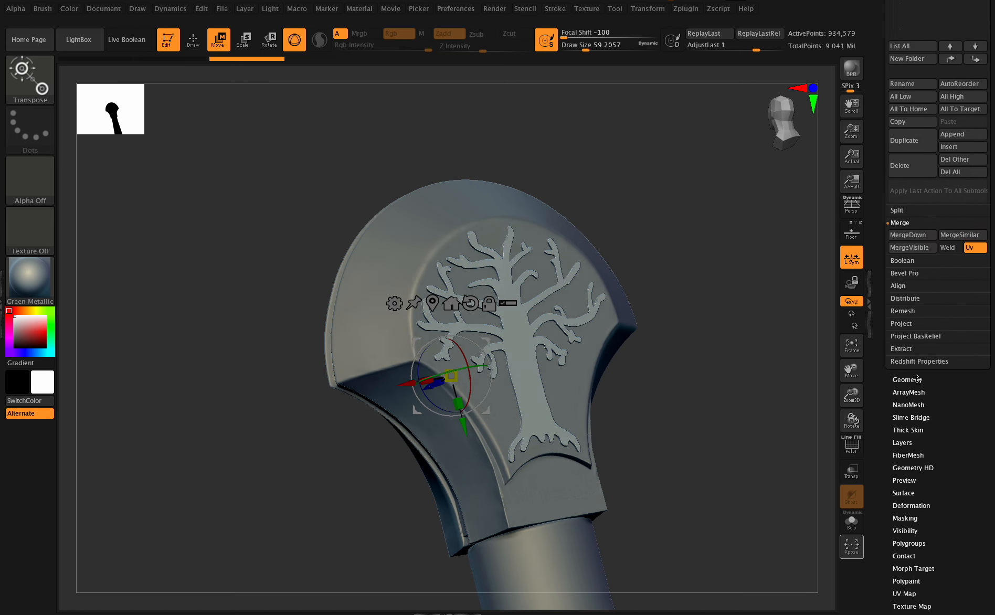
click(908, 380)
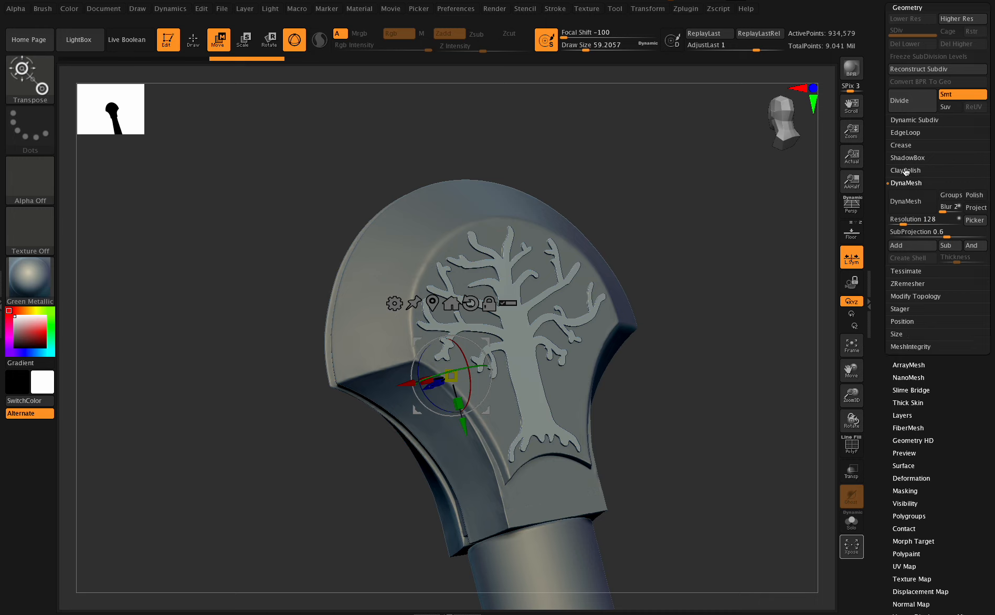
drag(908, 219, 937, 223)
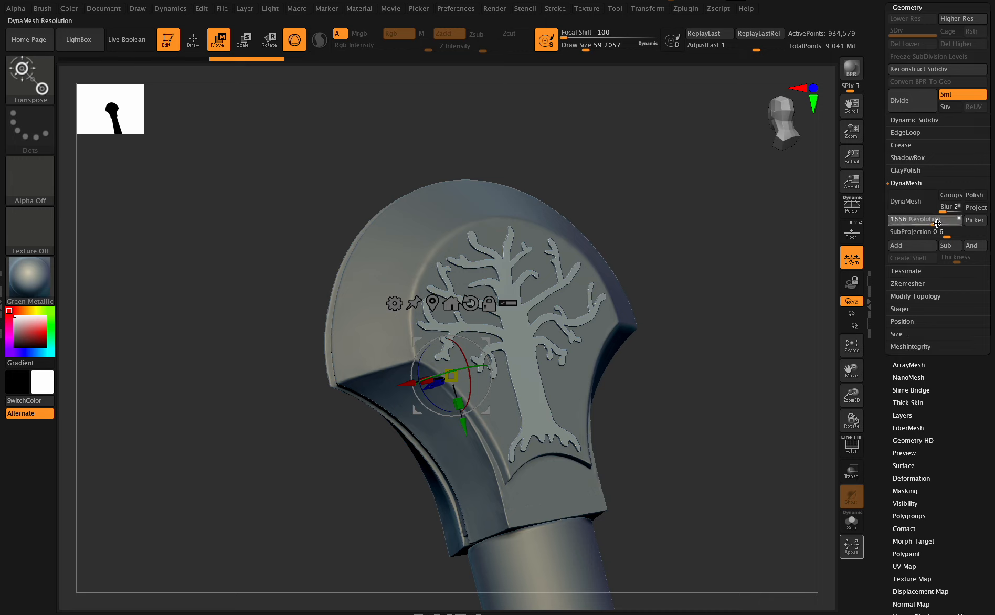
click(907, 201)
Try to carve the mirrored tree by merging it with PM3D_Cylinder3D4_1 below it and updating the merged mesh's DynaMesh.
scroll(950, 388, down, 3)
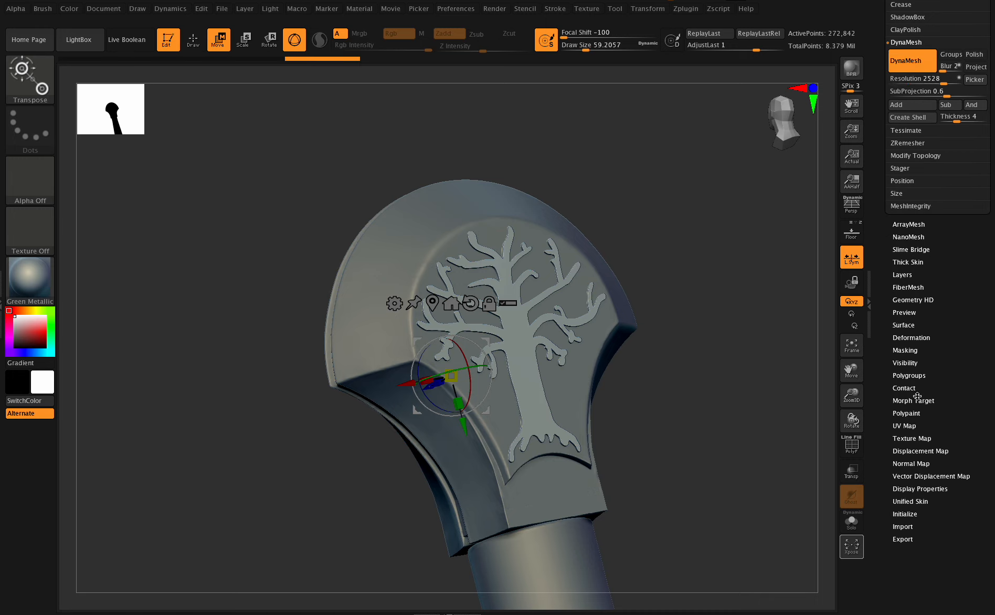
click(913, 376)
scroll(960, 164, up, 2)
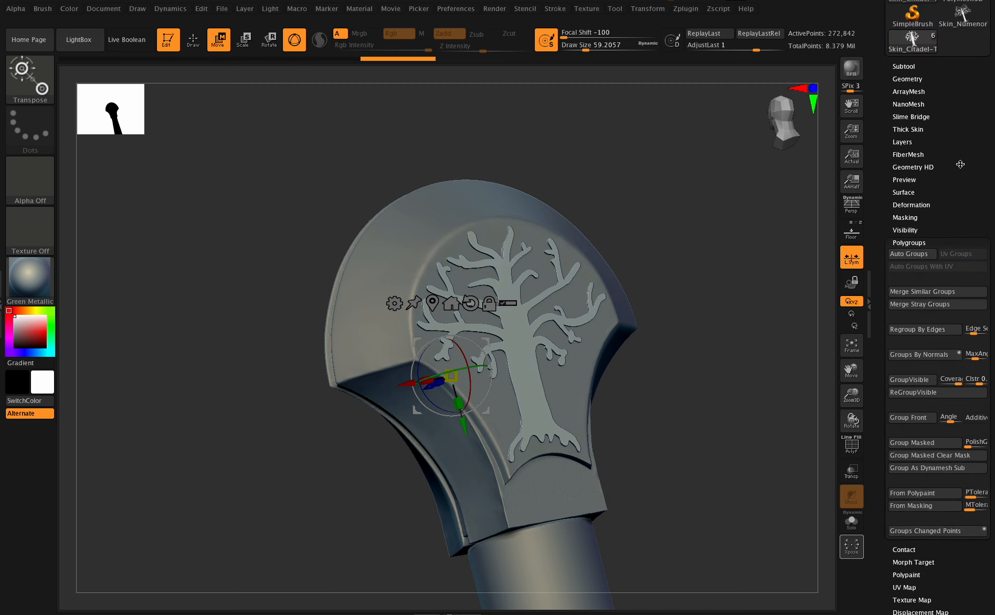
scroll(960, 164, up, 1)
click(904, 89)
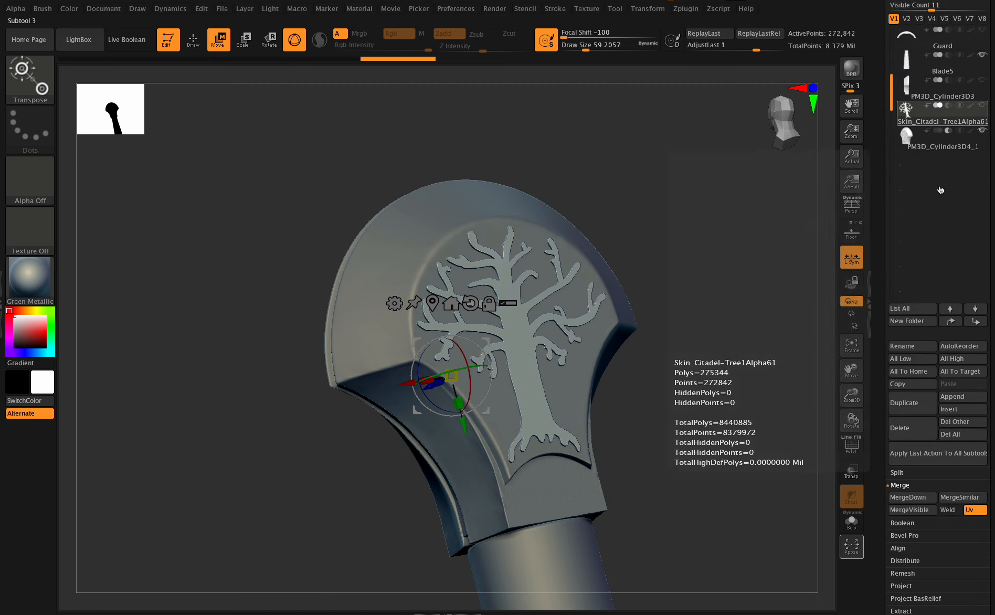
click(898, 498)
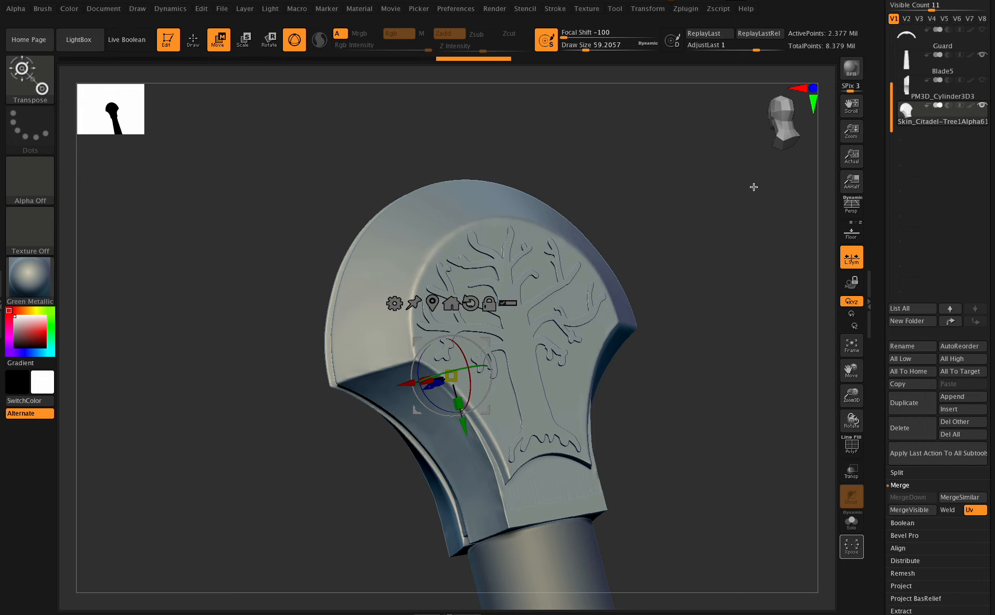
ctrl+drag(715, 184, 725, 254)
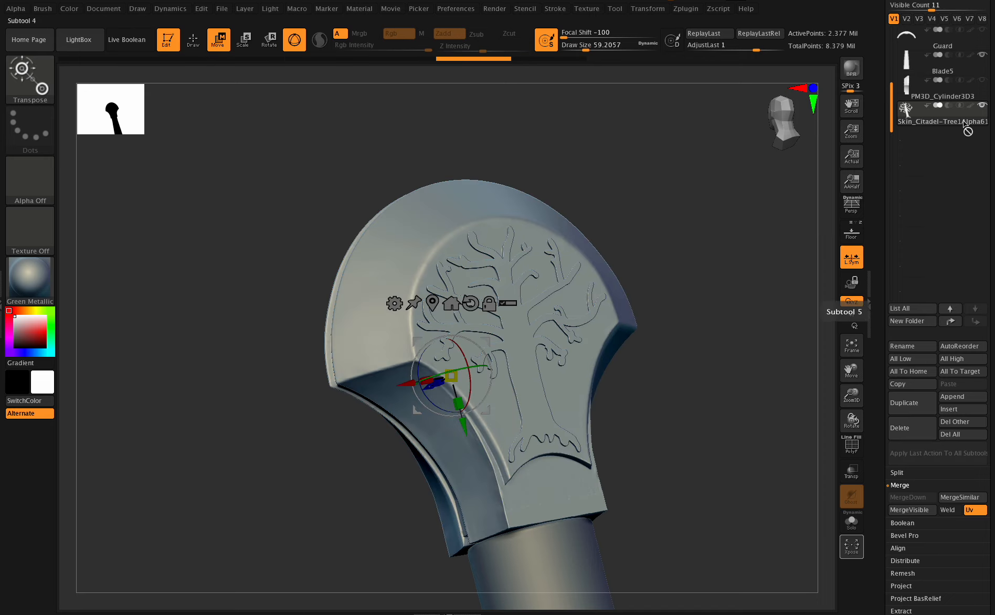
Split the merged pommel and tree mesh back into separate subtools by parts.
drag(852, 418, 897, 386)
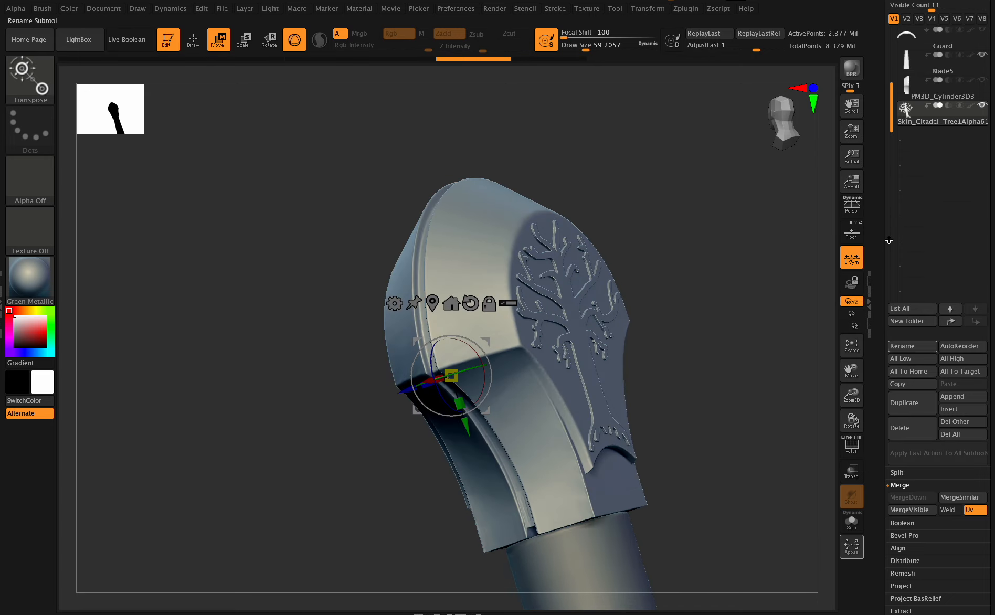
drag(851, 418, 806, 423)
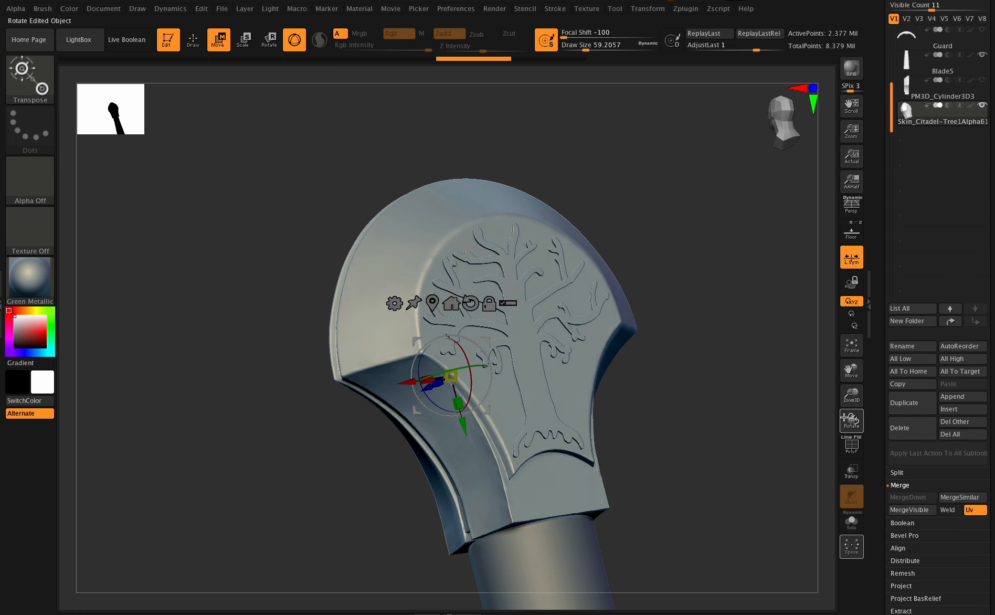
drag(855, 370, 838, 336)
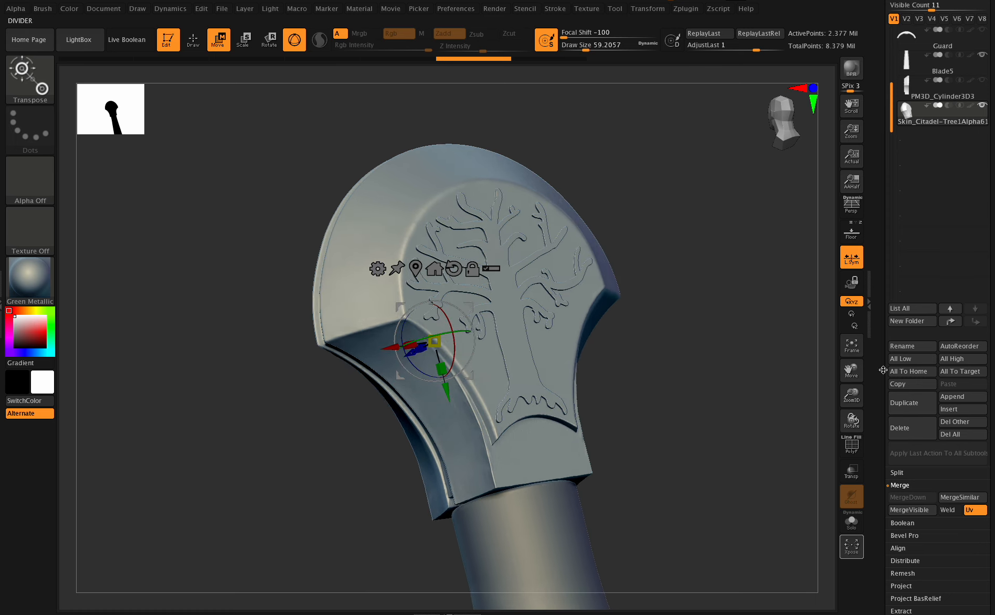
click(897, 472)
click(910, 510)
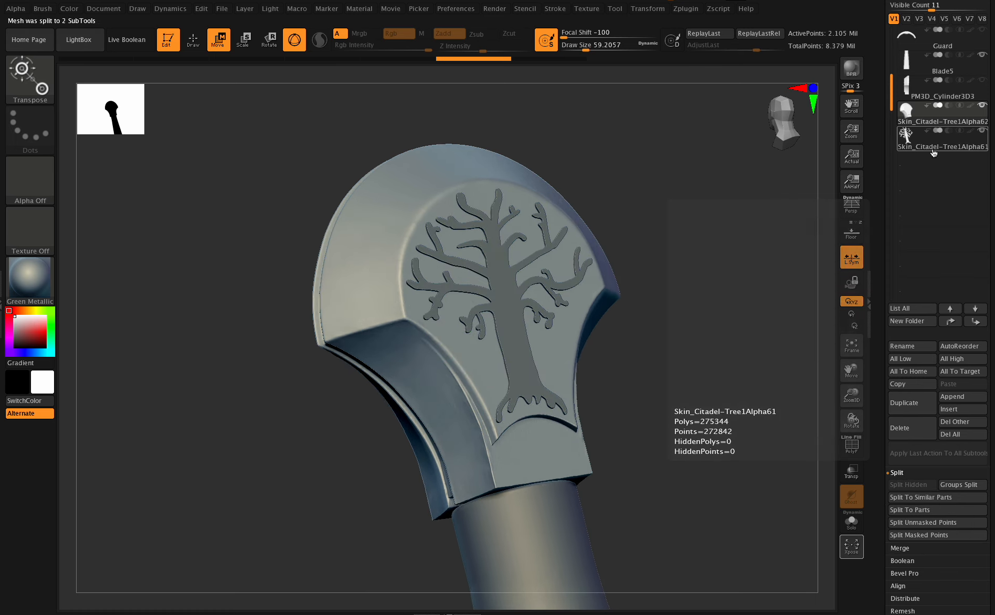
Group the separated tree Skin_Citadel-Tree1Alpha61 as DynaMesh Sub and switch the subtool to subtractive.
click(949, 135)
scroll(911, 457, down, 5)
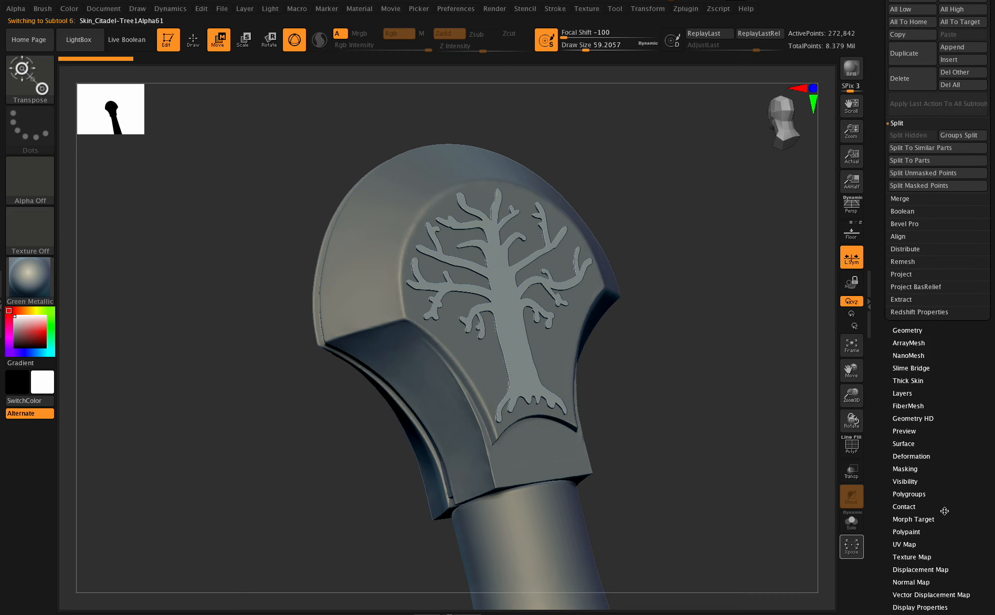
scroll(911, 457, up, 5)
scroll(911, 457, down, 5)
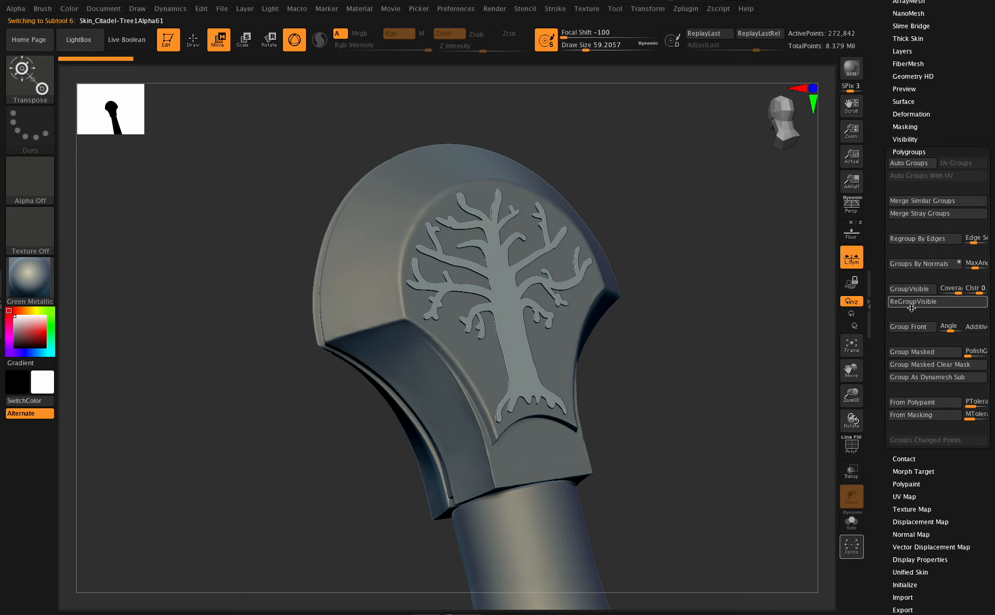
click(906, 378)
scroll(915, 75, up, 2)
click(904, 32)
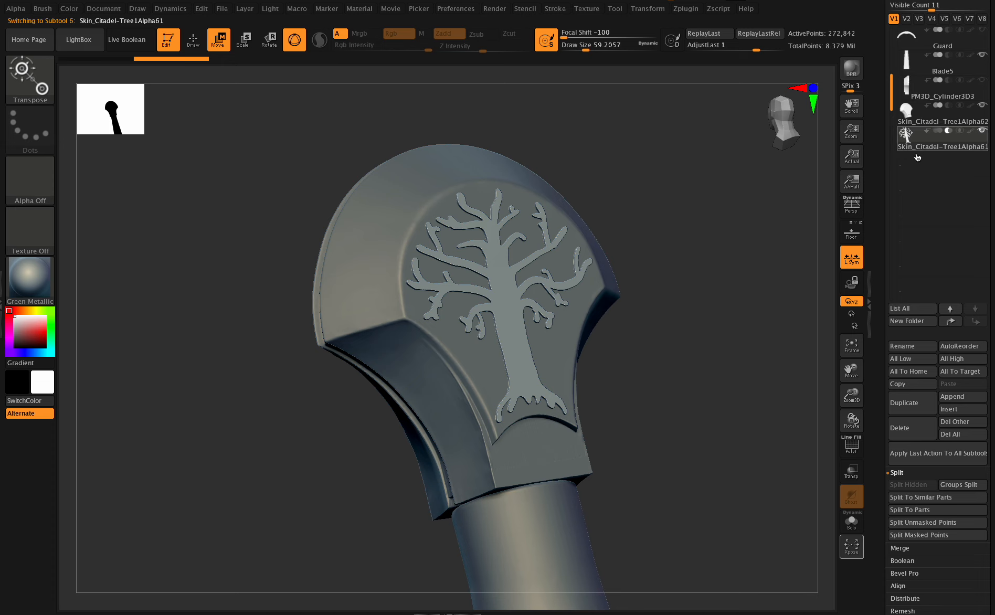
Merge the subtractive tree into Skin_Citadel-Tree1Alpha62 and update its DynaMesh at a resolution of 2792 to carve the second pommel face.
click(915, 112)
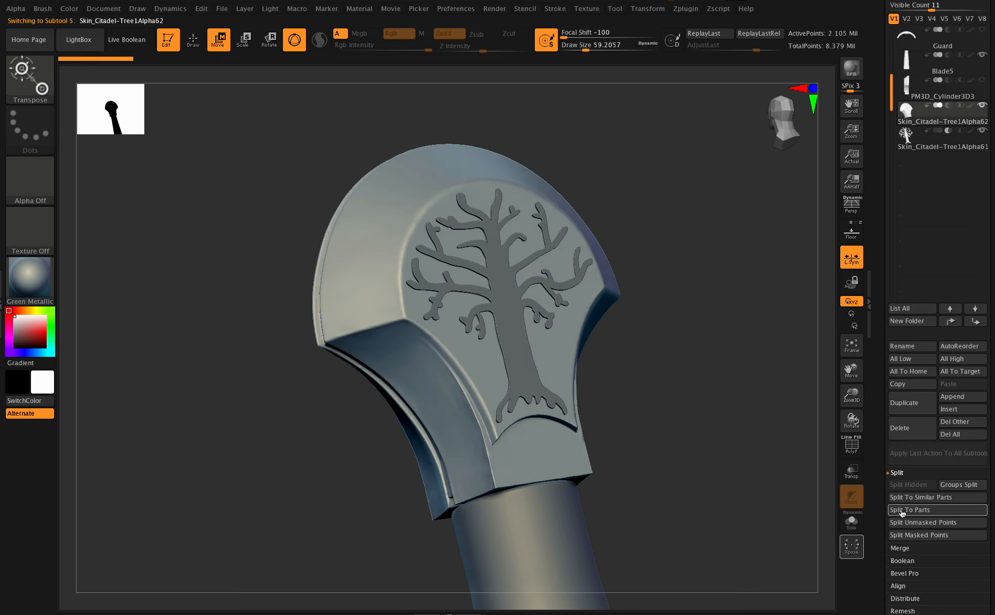
click(900, 548)
click(907, 497)
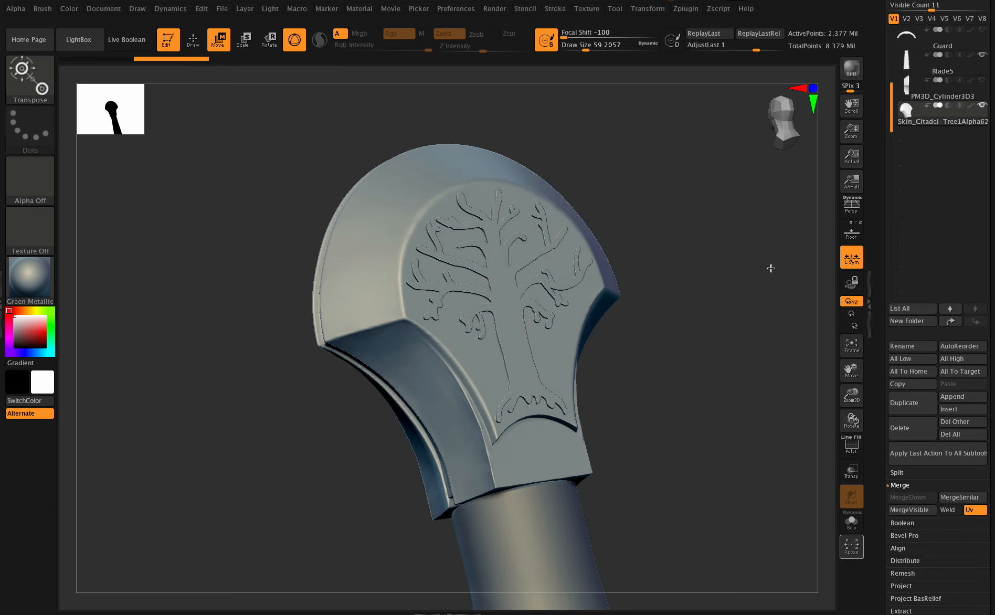
scroll(910, 447, down, 6)
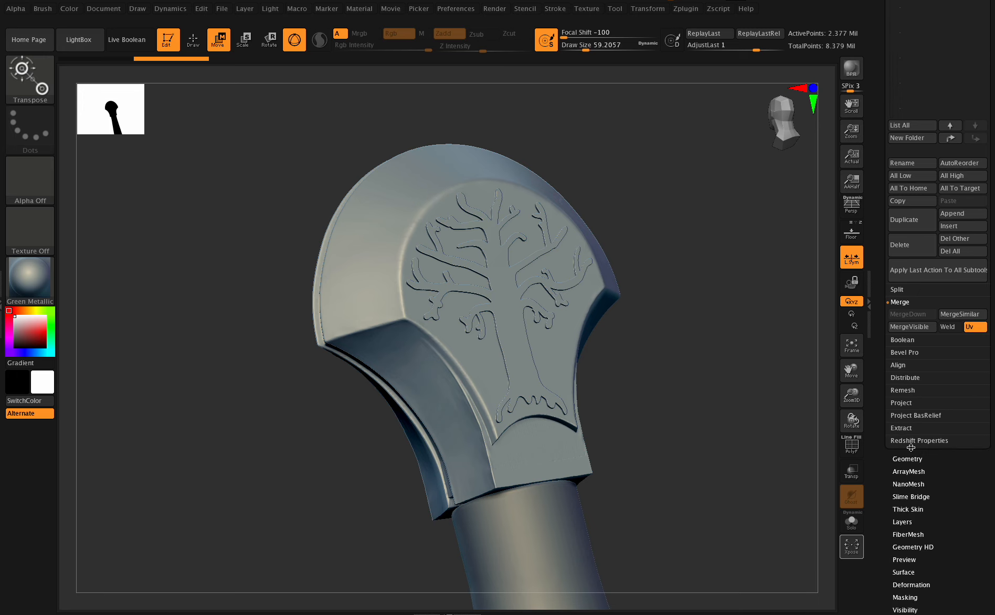
click(907, 459)
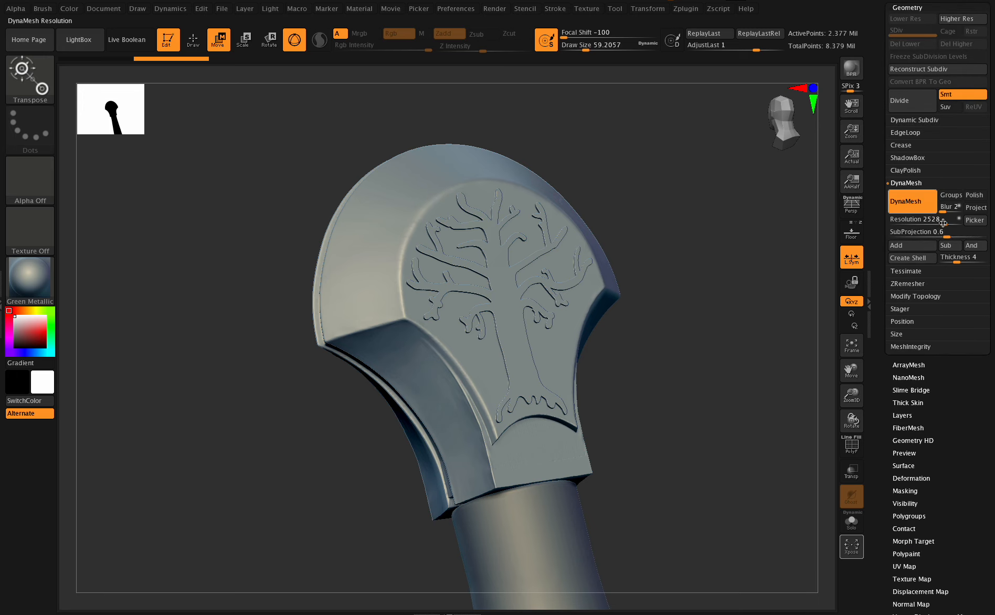
drag(942, 222, 948, 222)
click(927, 212)
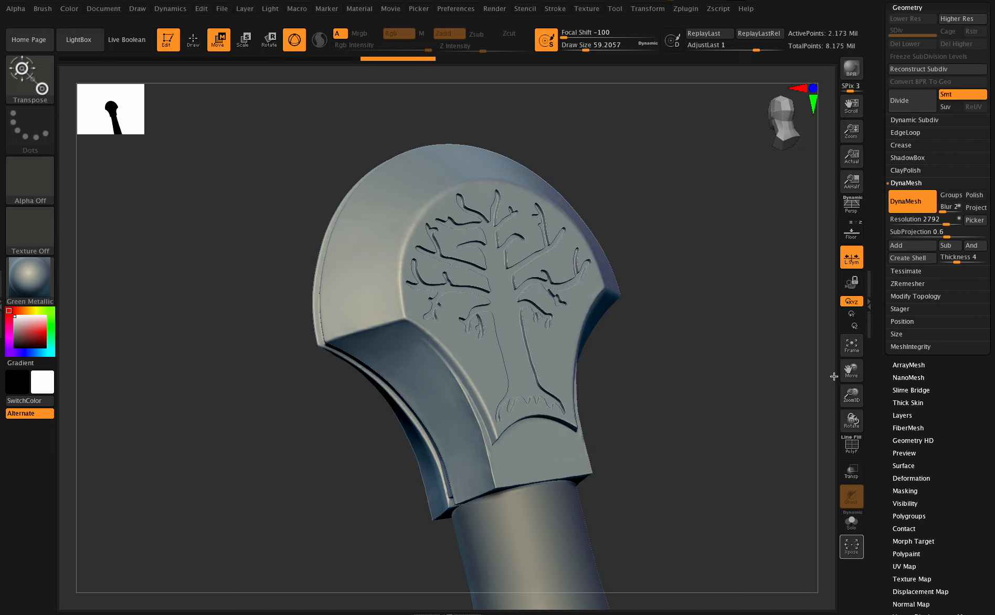
drag(840, 418, 852, 373)
click(851, 346)
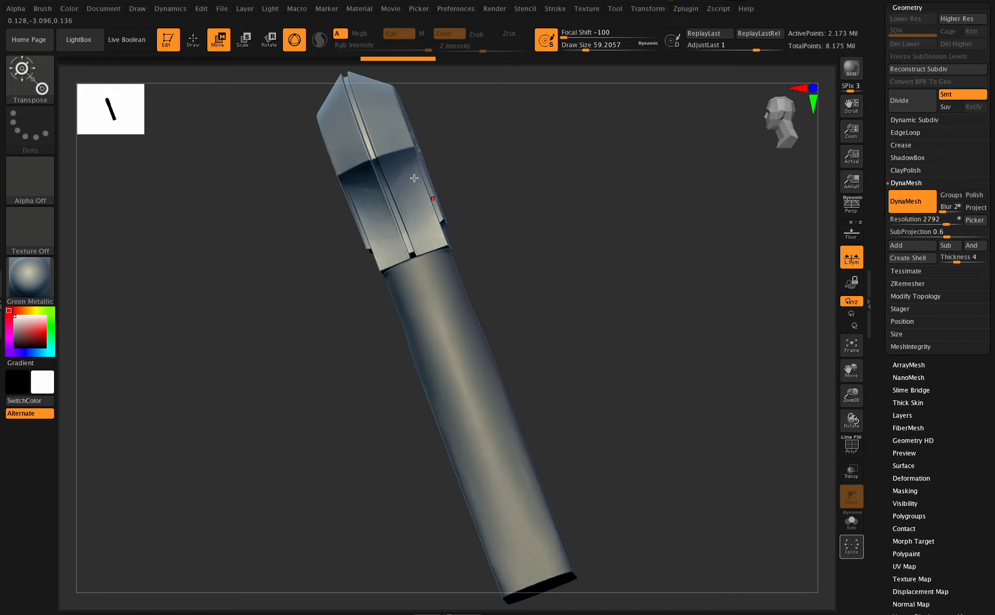
key(q)
mouse_move(851, 420)
mouse_down()
mouse_move(868, 426)
mouse_move(852, 418)
mouse_up()
mouse_move(851, 370)
mouse_down()
mouse_move(866, 407)
mouse_move(857, 417)
mouse_move(849, 408)
mouse_up()
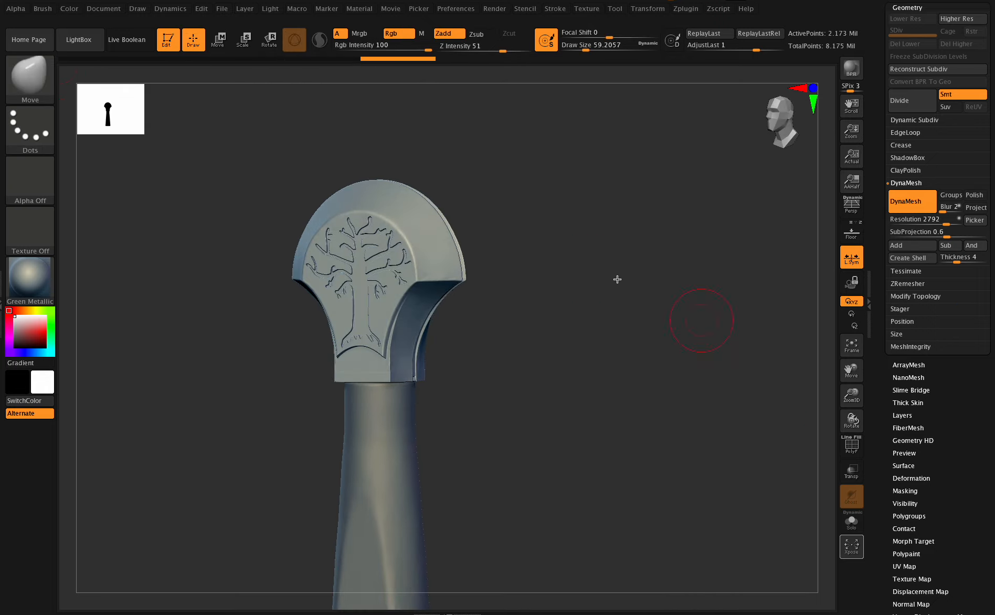
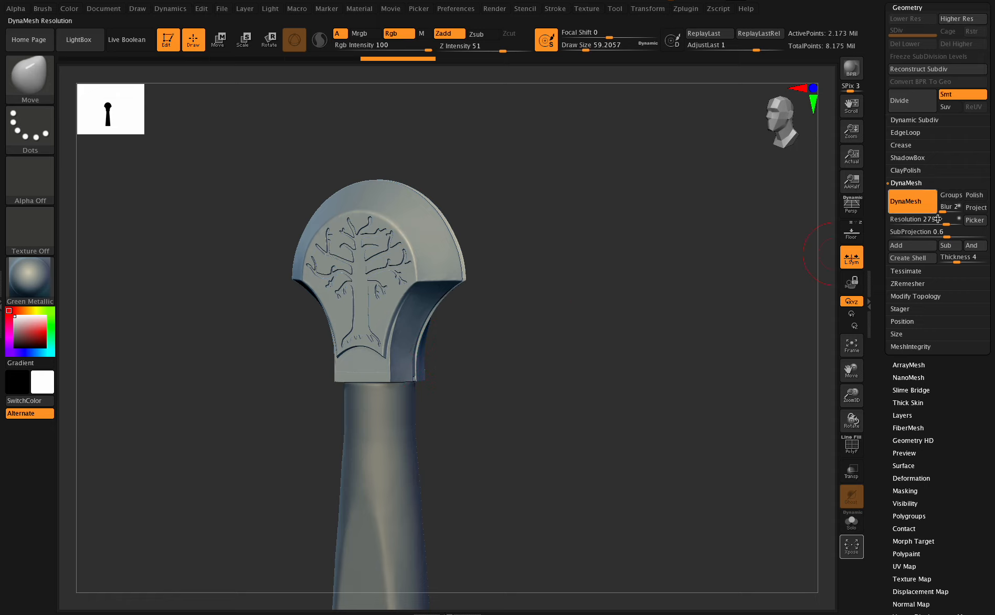
Append a Cylinder3D as a new subtool below the pommel and make it active.
scroll(937, 218, up, 10)
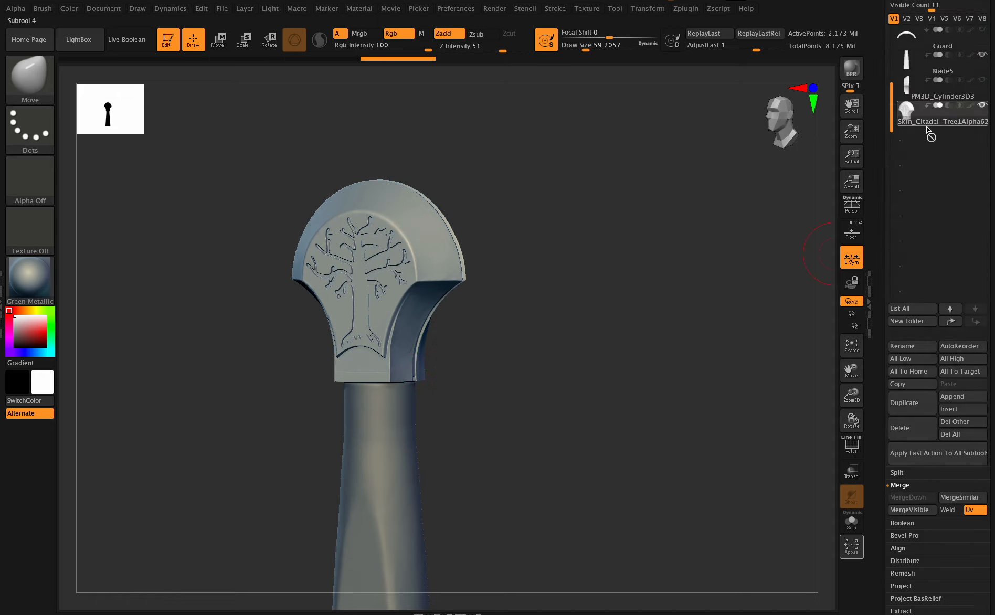
click(955, 401)
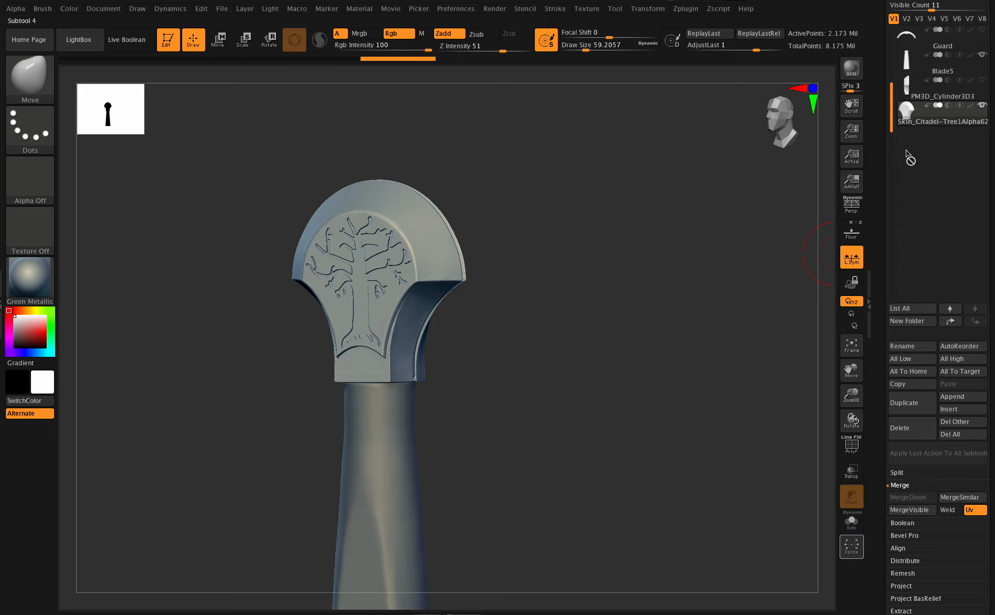
click(955, 396)
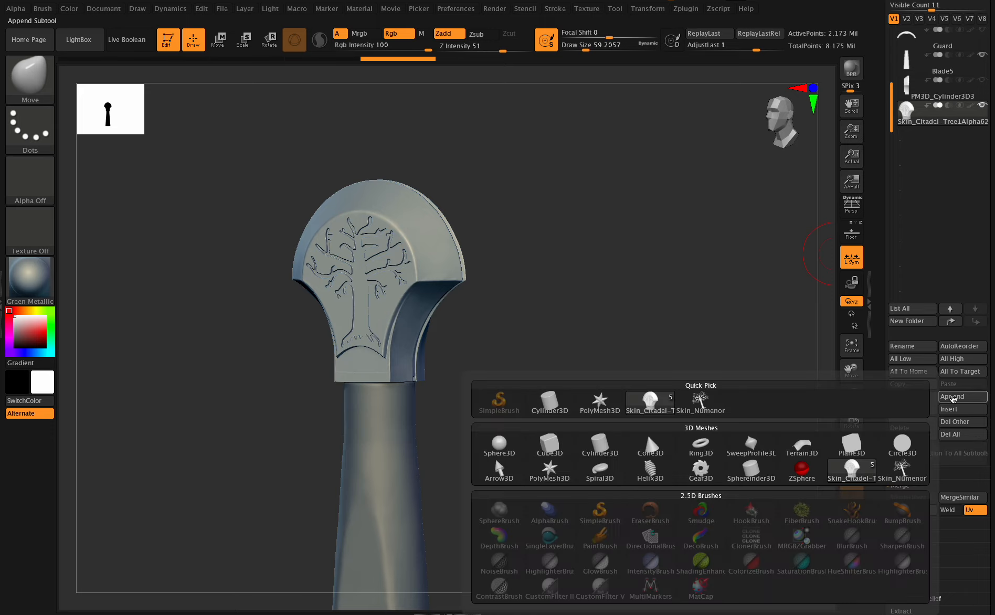
click(594, 444)
click(905, 138)
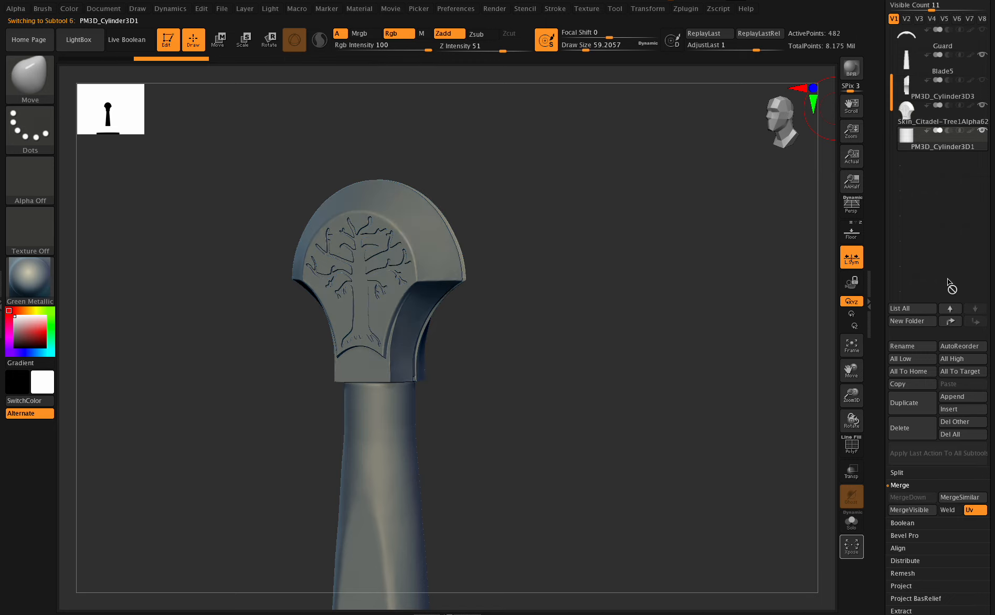
Scale the appended cylinder down to roughly the grip's width and position it around the grip's upper end, just below the pommel.
scroll(970, 224, down, 3)
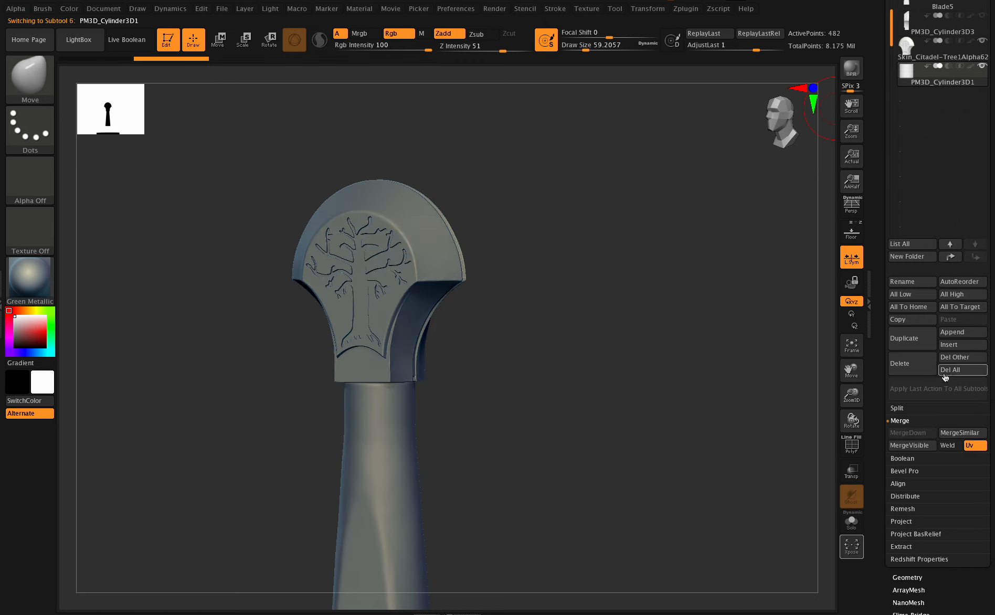
drag(859, 402, 835, 384)
drag(849, 372, 846, 310)
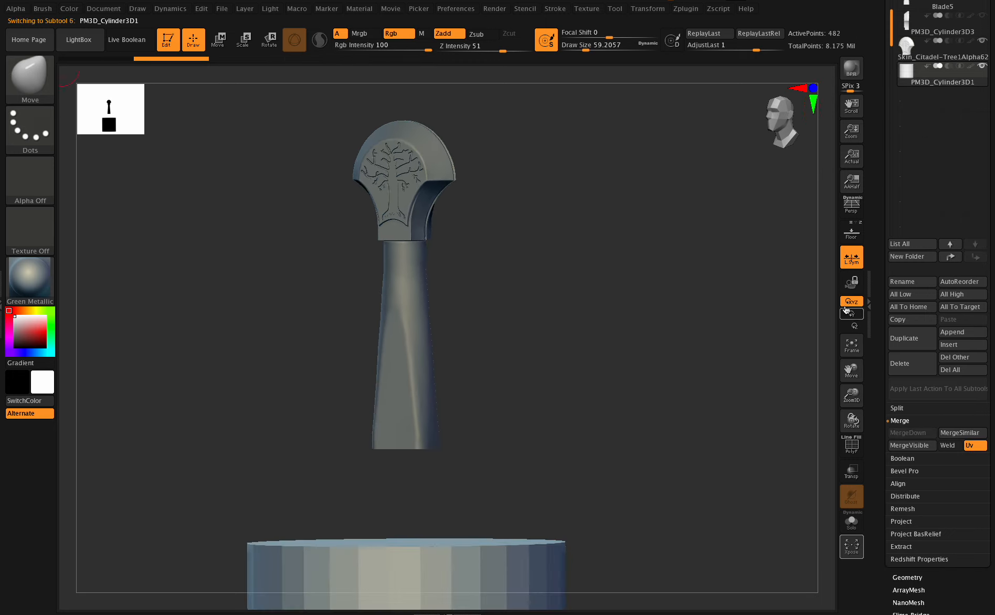
click(218, 40)
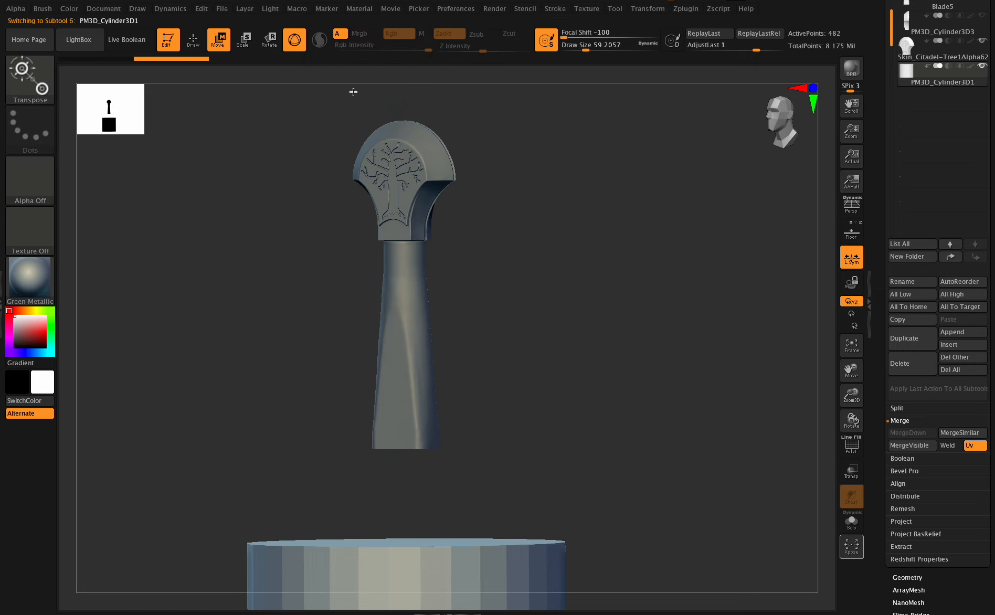
click(862, 350)
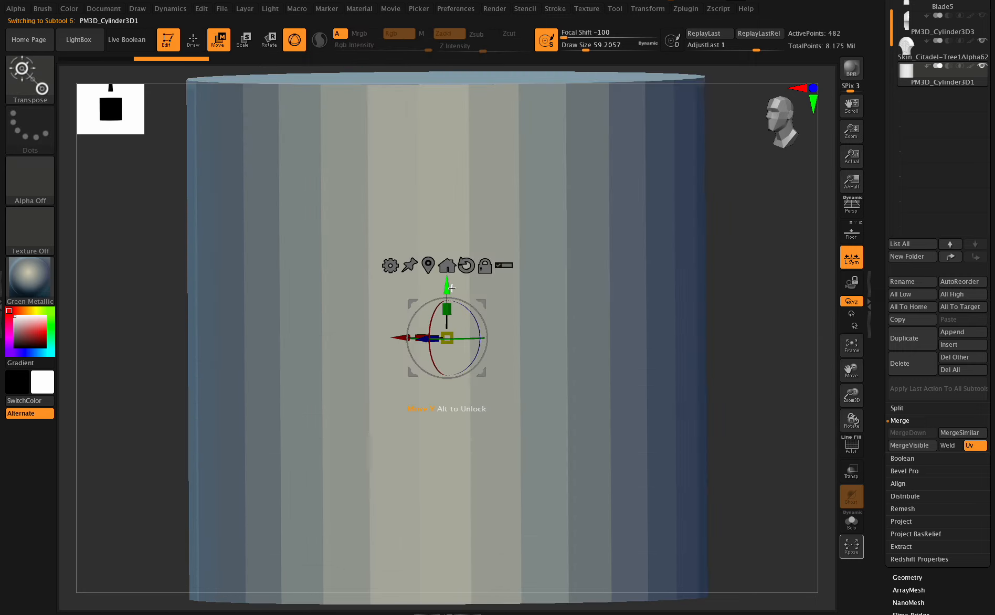
drag(452, 288, 668, 211)
drag(845, 391, 805, 394)
drag(850, 372, 855, 474)
drag(474, 397, 473, 128)
drag(471, 176, 391, 199)
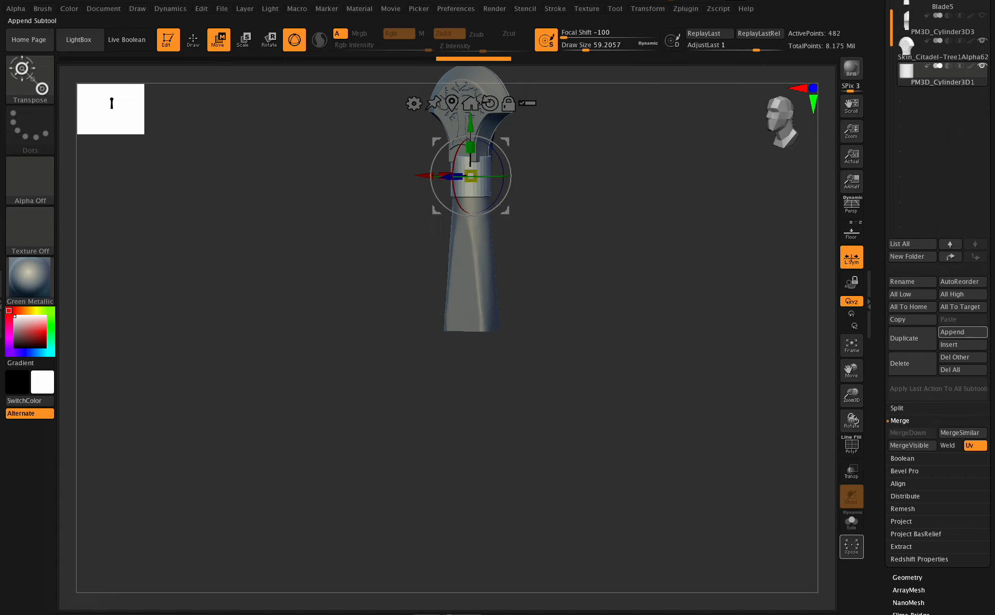
Subdivide the cylinder collar once to subdivision level 2.
scroll(951, 407, down, 5)
click(914, 270)
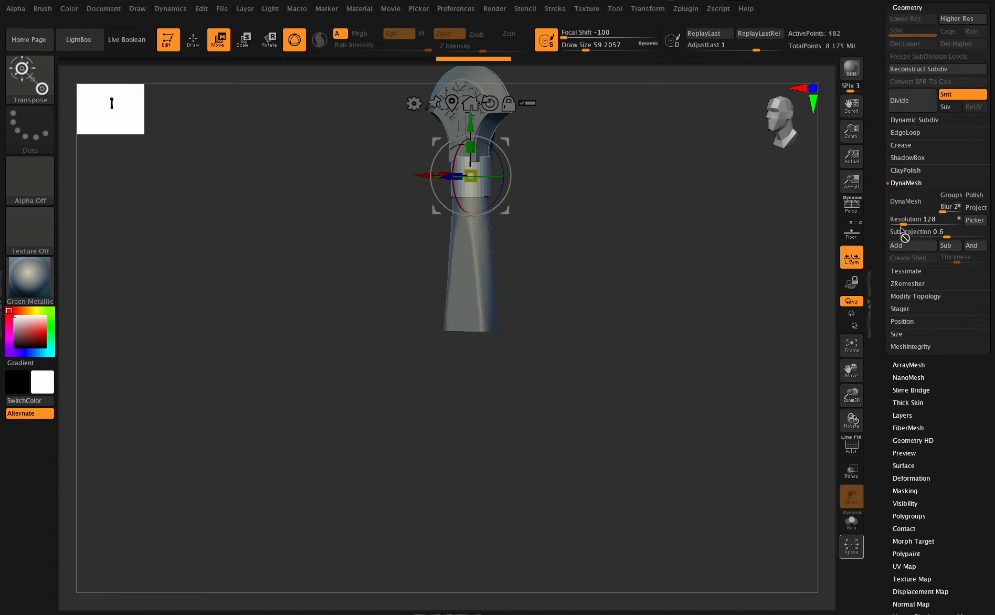
click(907, 101)
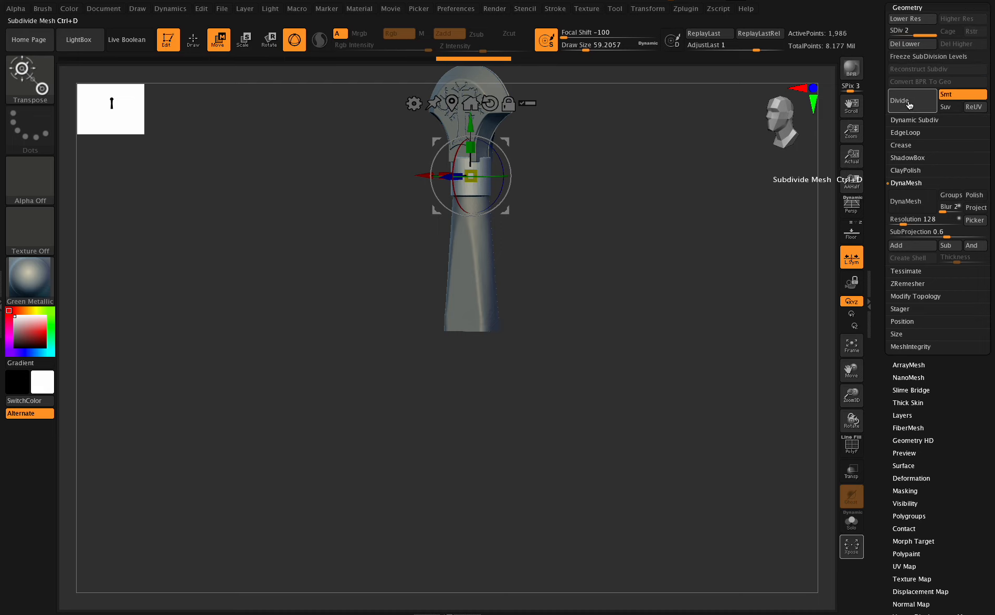
Subdivide the cylinder collar further, delete its lower subdivision levels, and flatten it vertically into a thin ring.
click(909, 102)
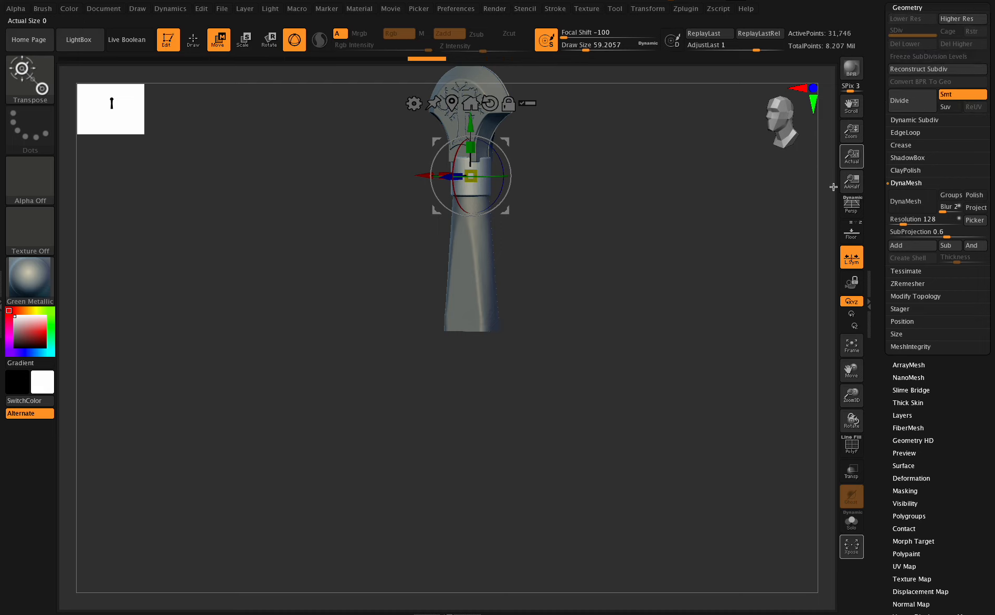
drag(846, 398, 808, 378)
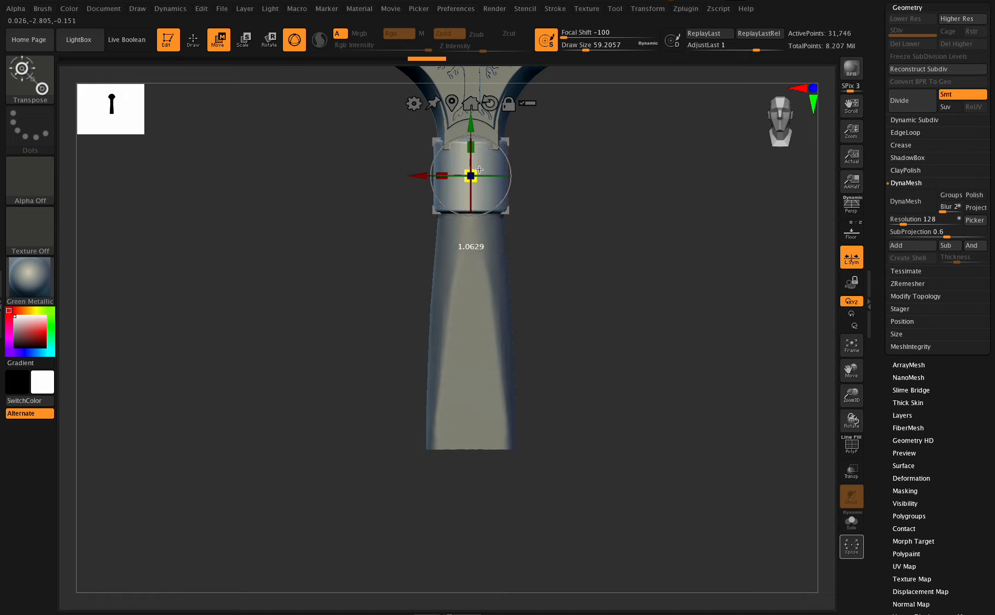
drag(477, 174, 479, 182)
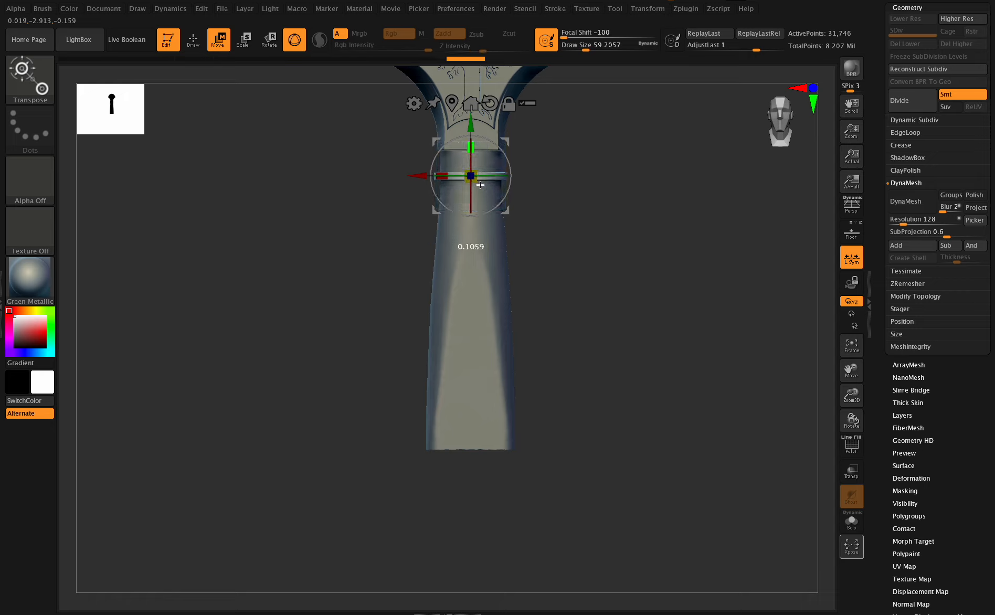
Thin the ring collar slightly more and raise it along the grip until it sits against the pommel's base.
drag(849, 370, 844, 480)
drag(849, 421, 792, 426)
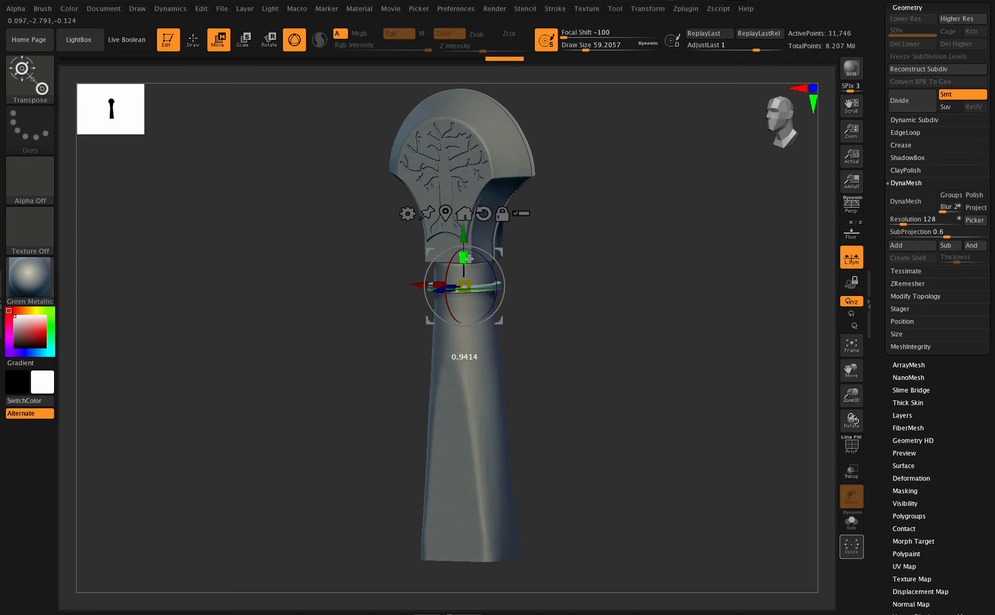
drag(470, 268, 470, 241)
drag(856, 394, 831, 429)
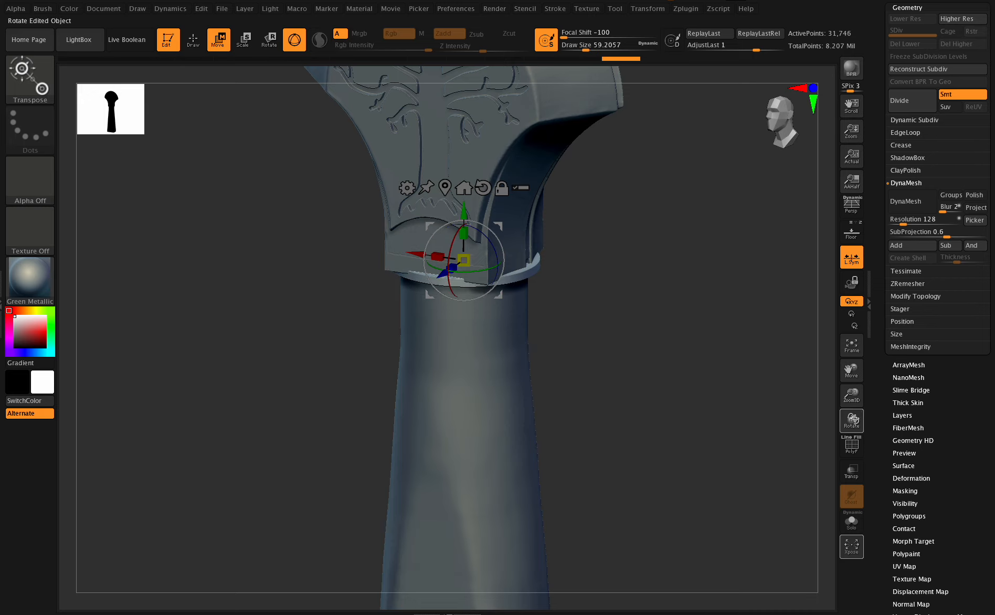
Make the grip subtool Blade5 active and shape its upper end inside the ring collar with the Move brush.
mouse_move(854, 418)
mouse_down()
mouse_move(861, 372)
mouse_move(857, 402)
mouse_move(874, 414)
mouse_move(864, 416)
mouse_up()
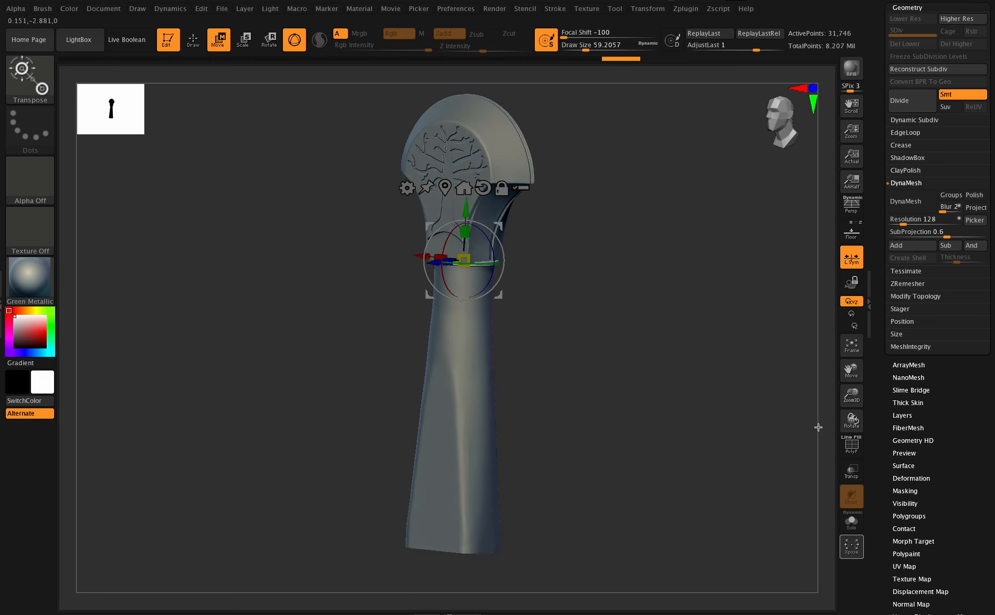
drag(845, 423, 663, 418)
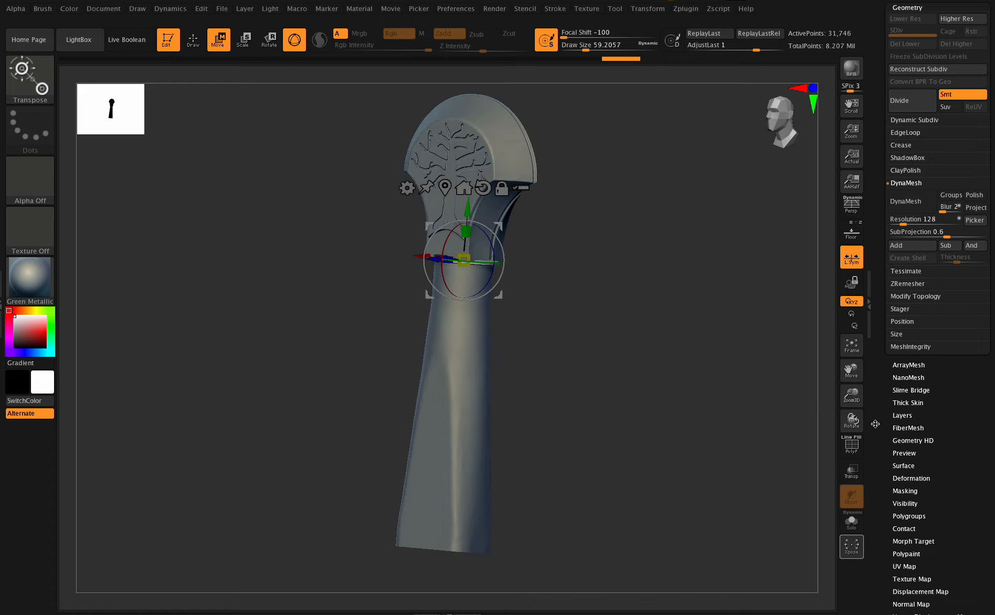
drag(855, 421, 857, 468)
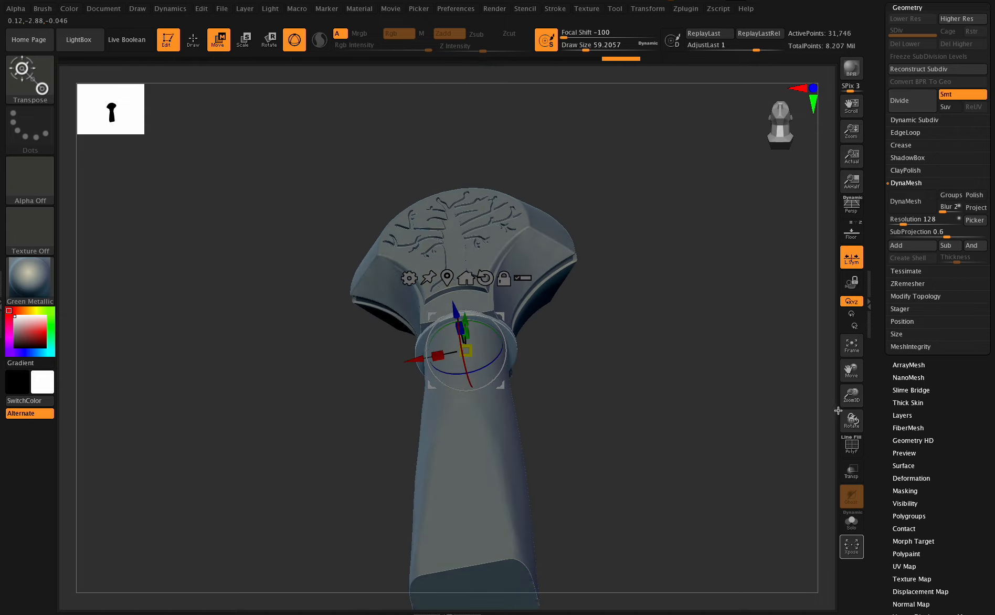
drag(851, 418, 854, 442)
drag(851, 420, 798, 276)
click(194, 39)
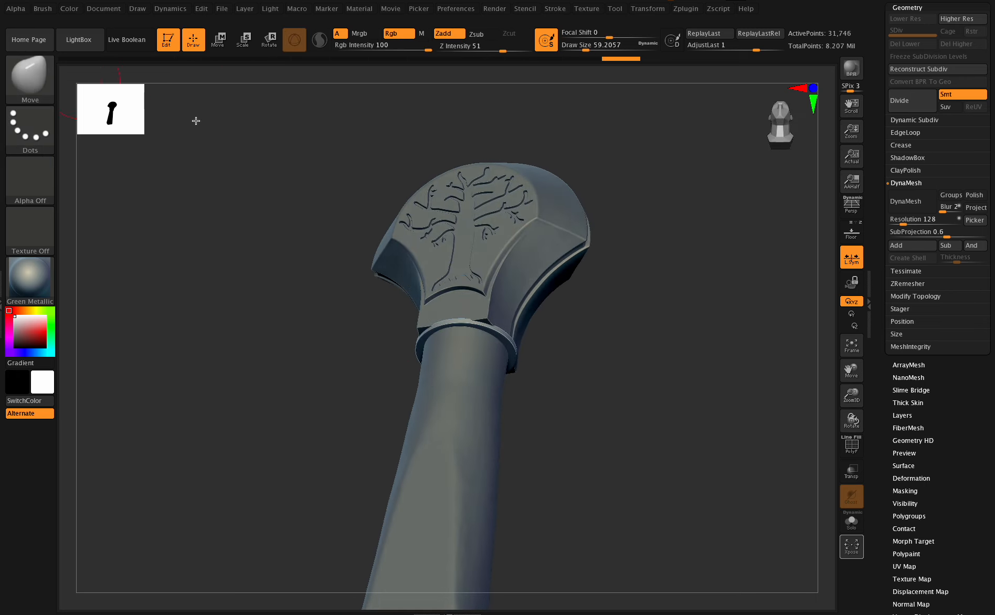
alt+click(491, 346)
drag(853, 415, 857, 409)
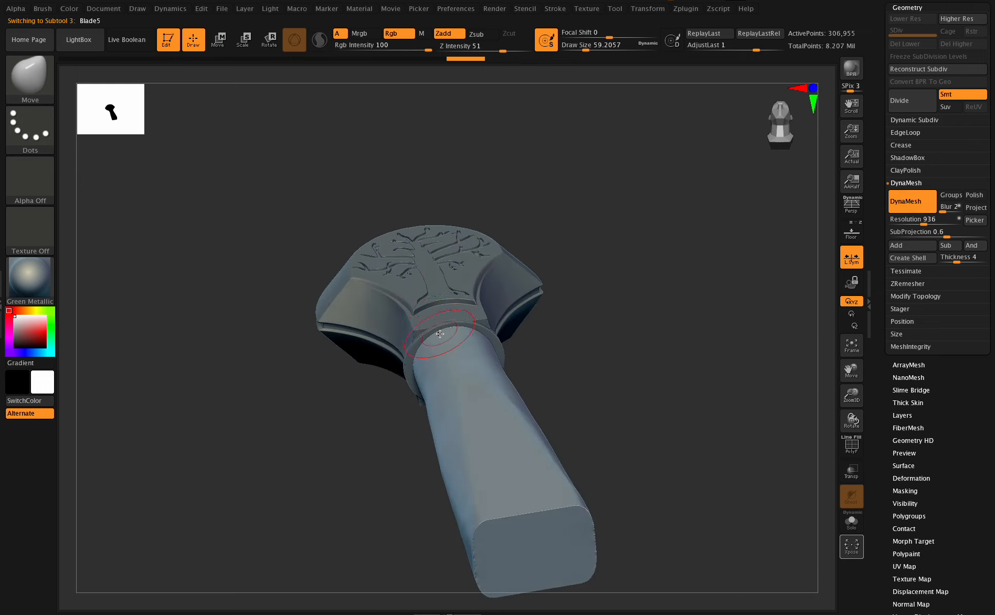
drag(422, 347, 420, 345)
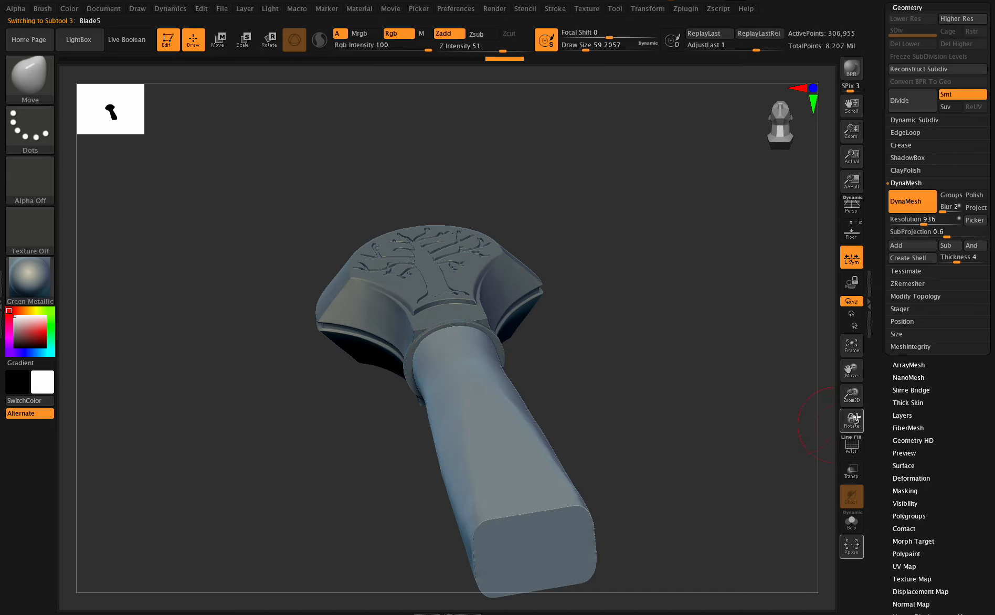
drag(854, 419, 524, 287)
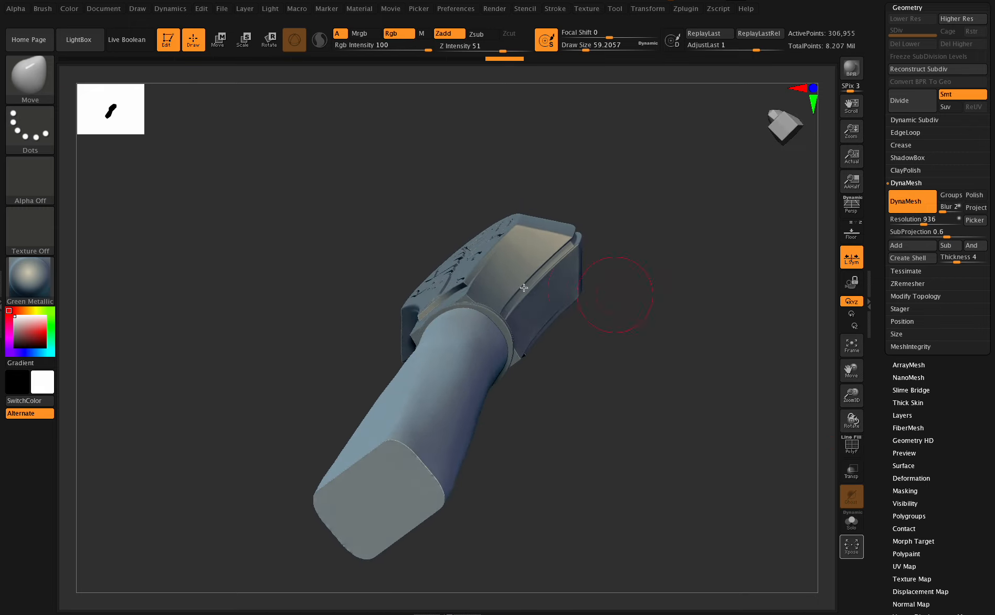
drag(464, 323, 449, 314)
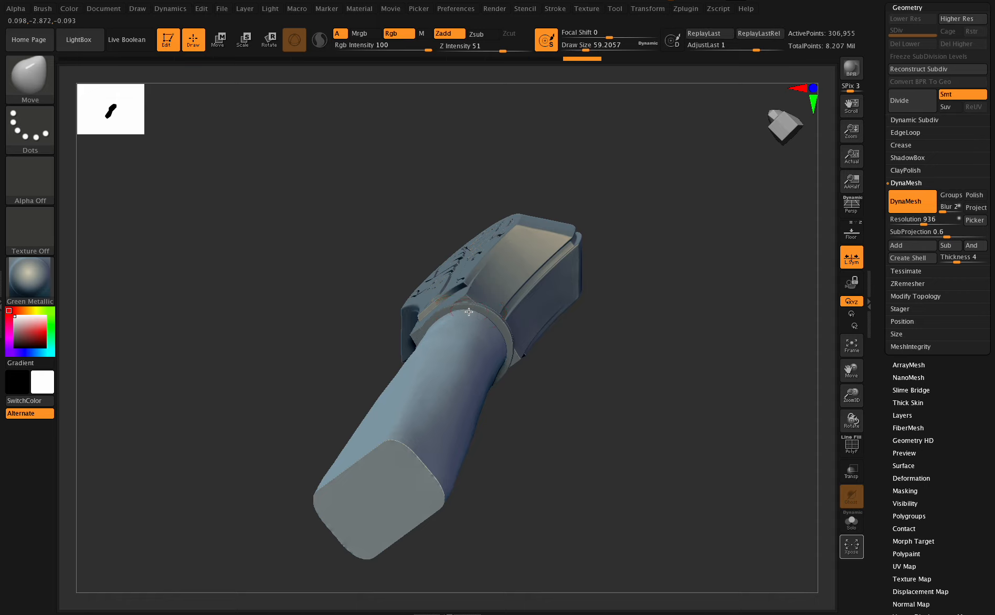
Reselect the cylinder ring subtool and scale it down slightly along its front-to-back axis.
drag(851, 420, 835, 419)
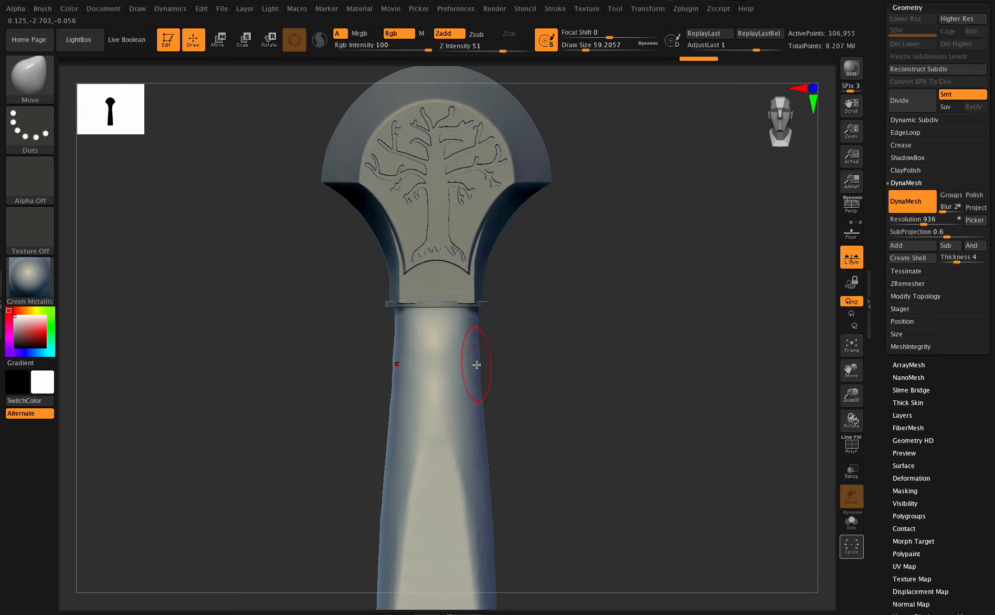
drag(850, 419, 716, 393)
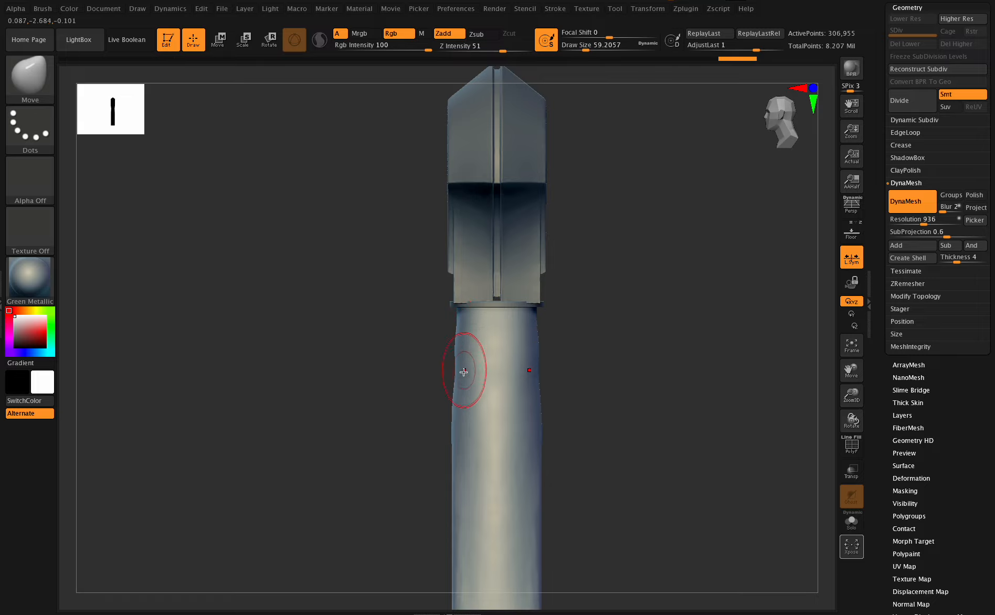
drag(851, 419, 741, 368)
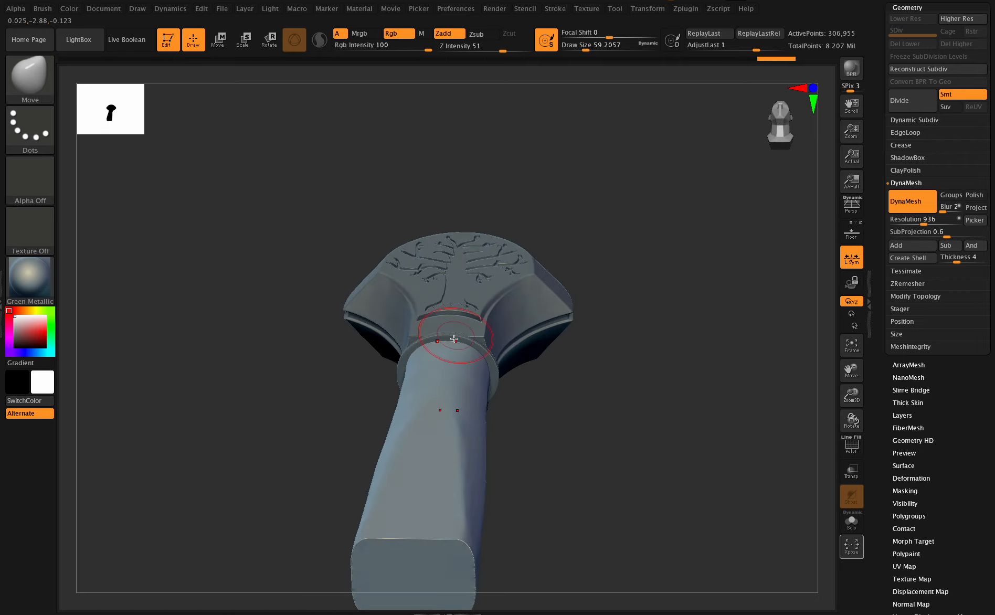
alt+click(470, 349)
click(220, 38)
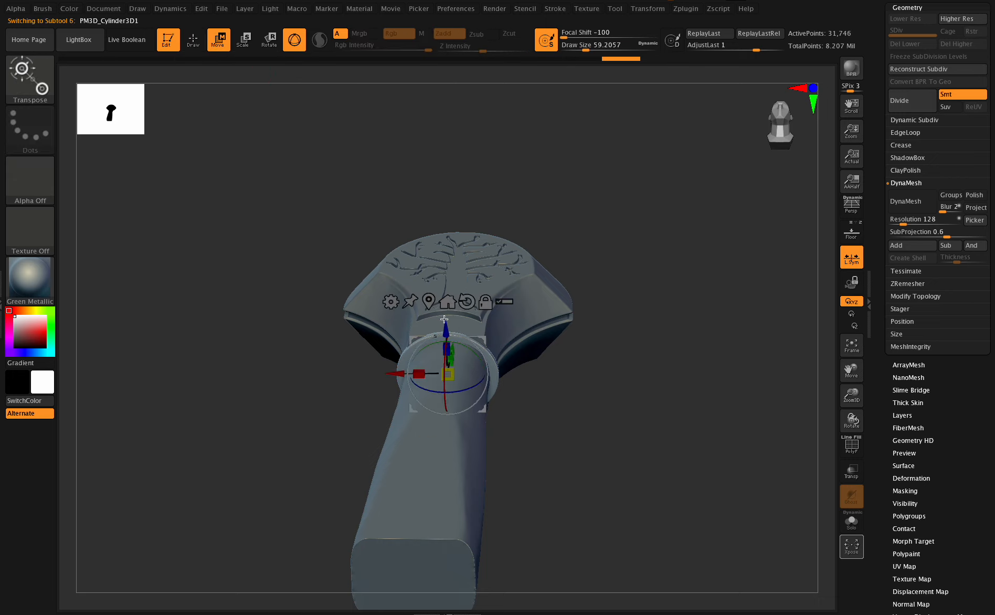
drag(447, 348, 448, 352)
drag(851, 395, 850, 416)
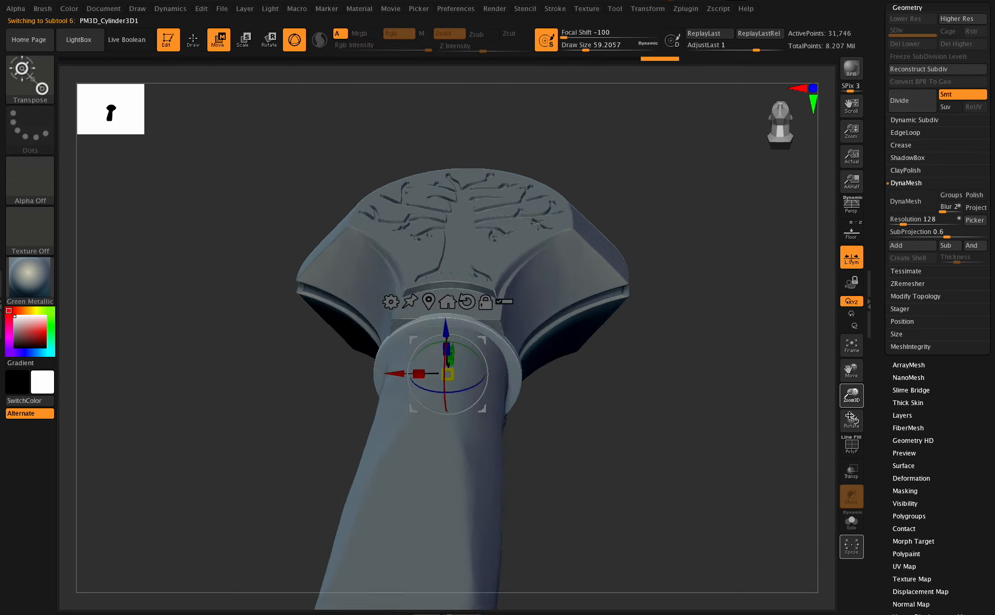
Adjust the ring collar's rim around the grip with the Move brush, working from several sides.
click(193, 39)
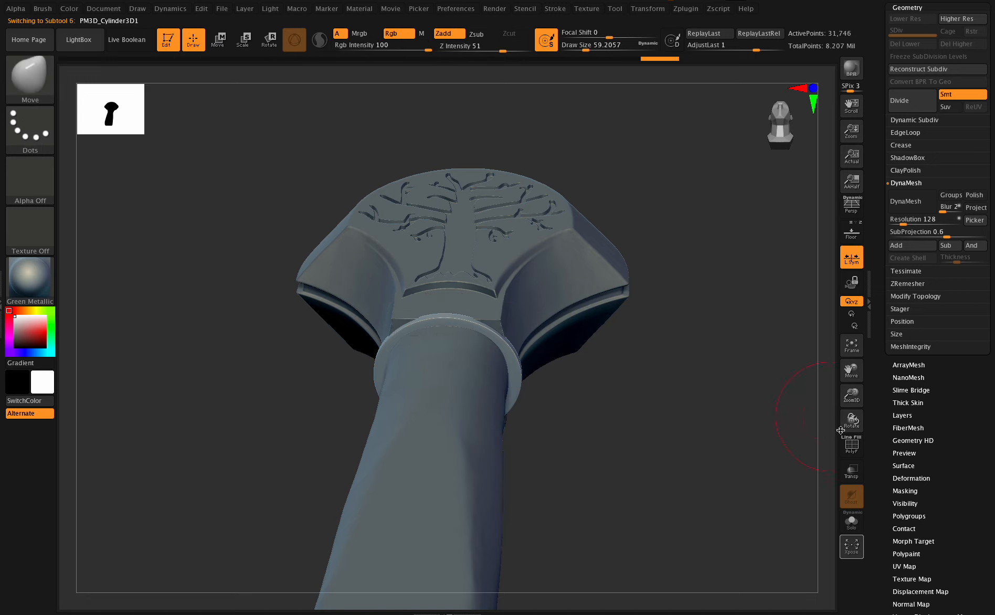
mouse_move(840, 430)
mouse_down()
mouse_move(841, 418)
mouse_move(809, 388)
mouse_move(849, 433)
mouse_move(844, 443)
mouse_move(855, 421)
mouse_move(456, 149)
mouse_up()
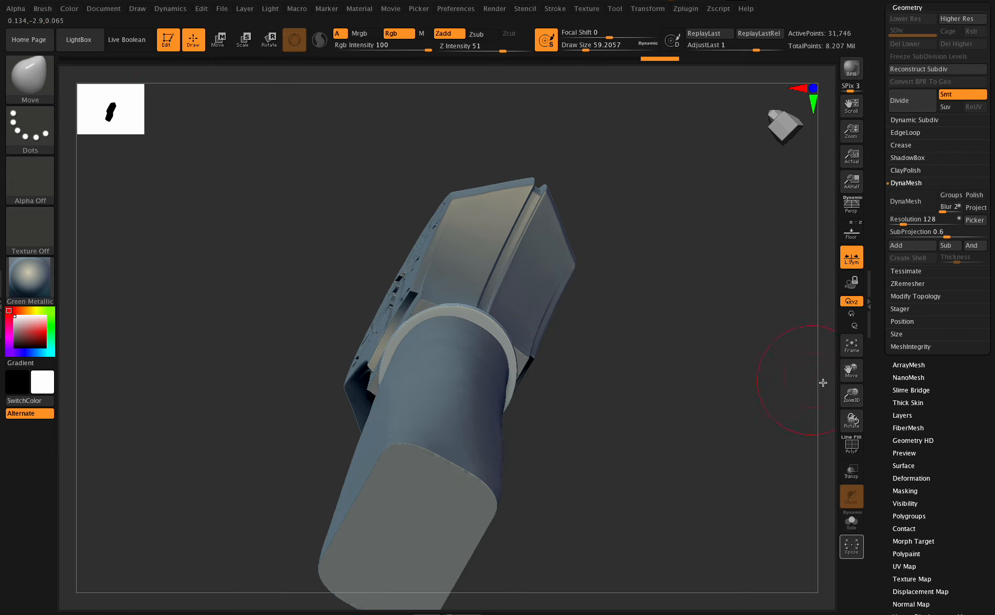
drag(851, 419, 855, 408)
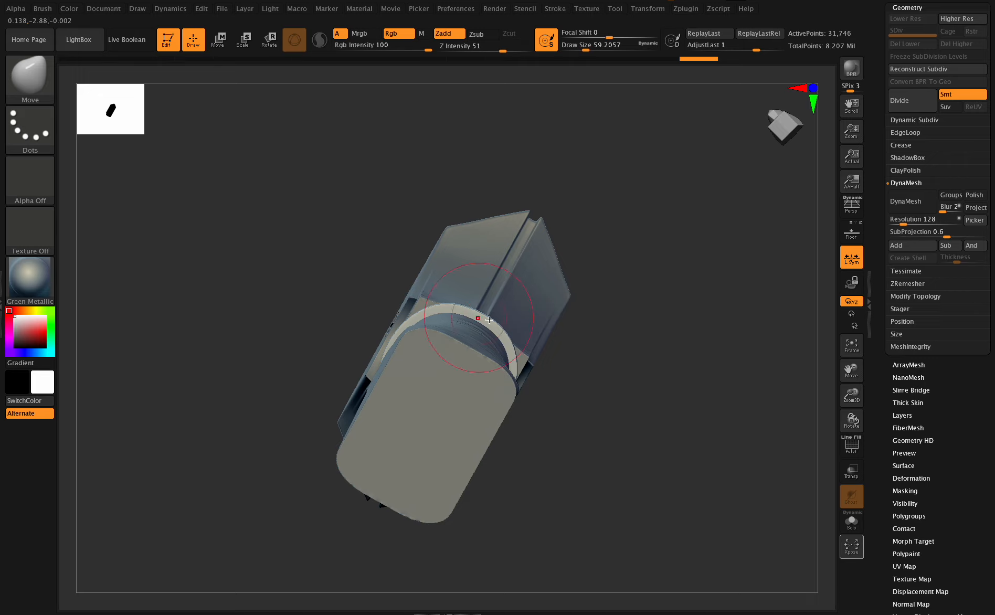
drag(852, 420, 863, 407)
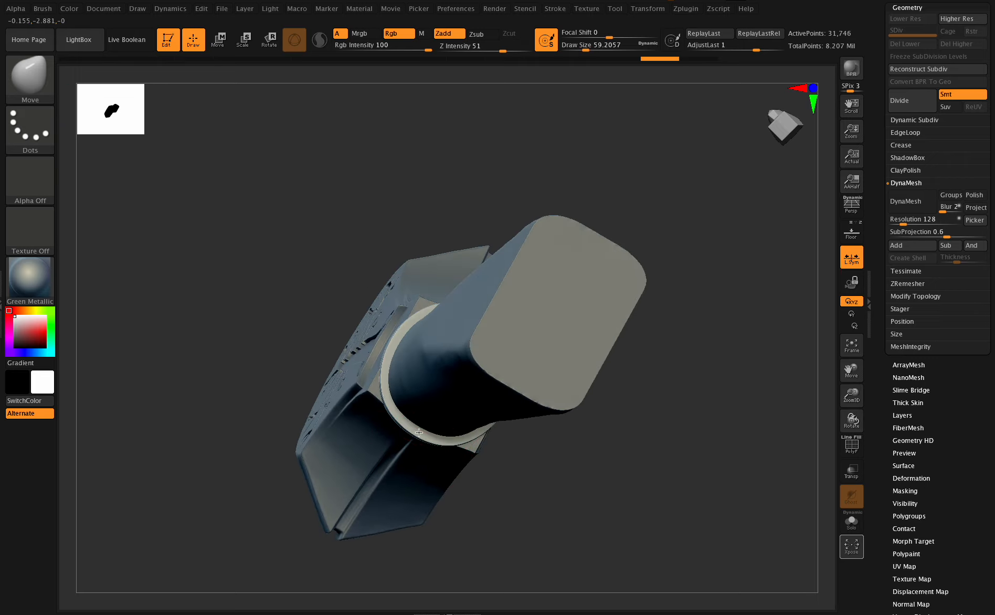
mouse_move(851, 420)
mouse_down()
mouse_move(866, 418)
mouse_move(844, 420)
mouse_move(854, 414)
mouse_move(861, 425)
mouse_up()
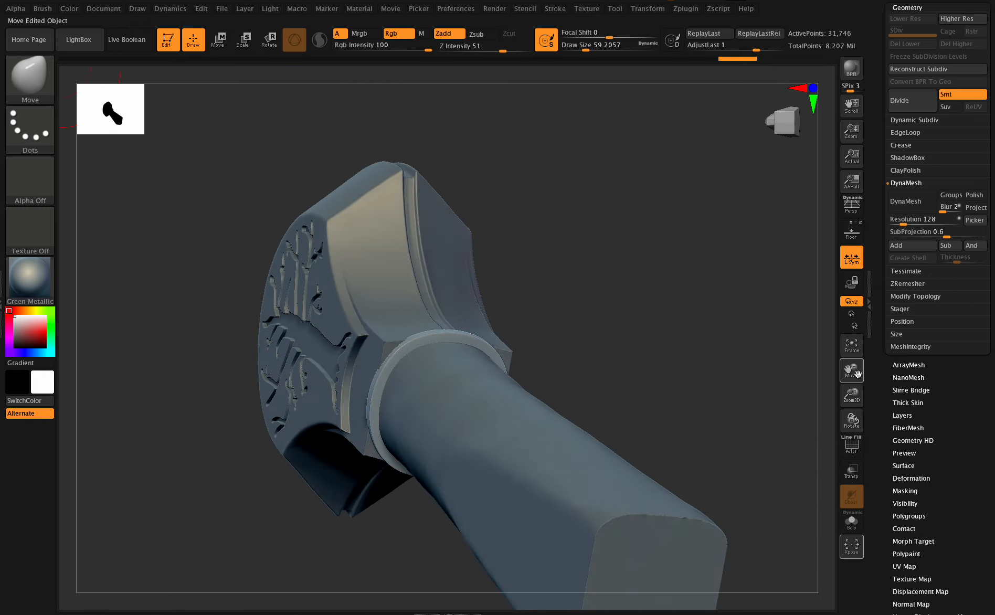
drag(857, 374, 856, 374)
mouse_move(852, 417)
mouse_down()
mouse_move(842, 423)
mouse_move(869, 421)
mouse_up()
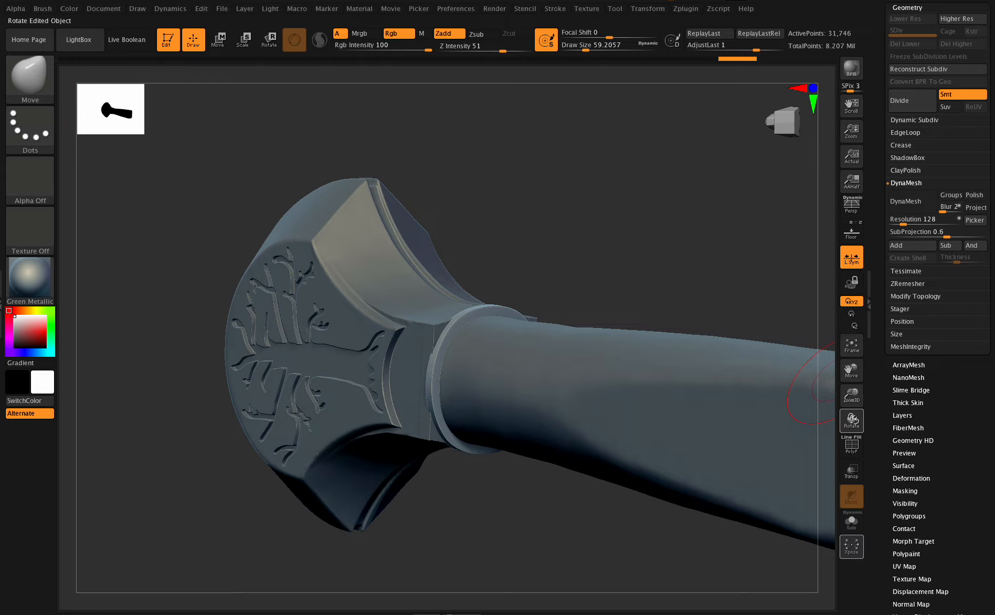
drag(853, 420, 821, 362)
Activate the Skin_Citadel-Tree1Alpha62 pommel and shape its lower neck toward the ring with the Move brush at Draw Size about 132.
mouse_move(852, 422)
mouse_down()
mouse_move(833, 395)
mouse_move(860, 414)
mouse_up()
alt+click(415, 289)
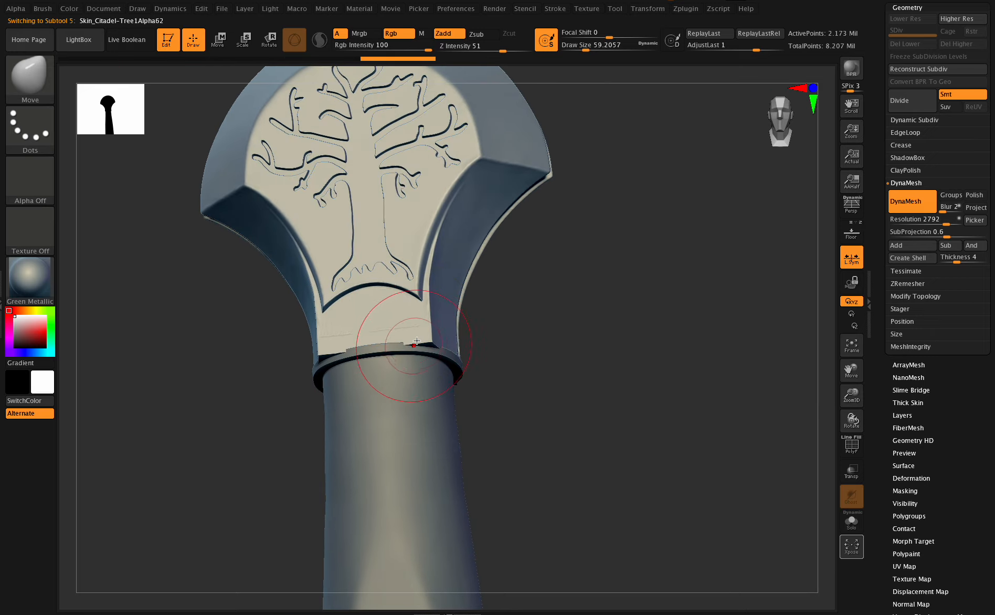
drag(850, 418, 776, 305)
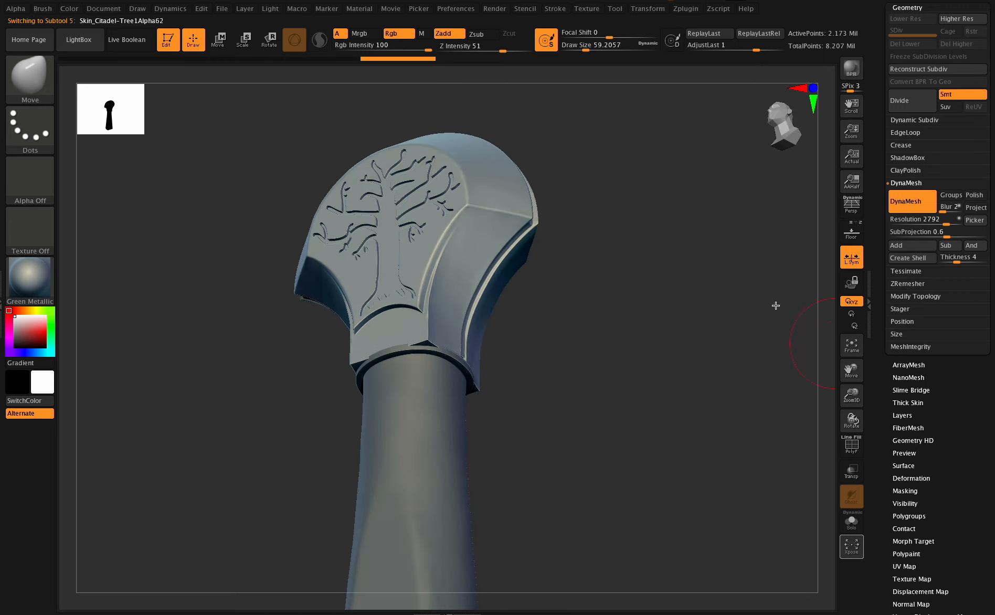
drag(851, 420, 790, 292)
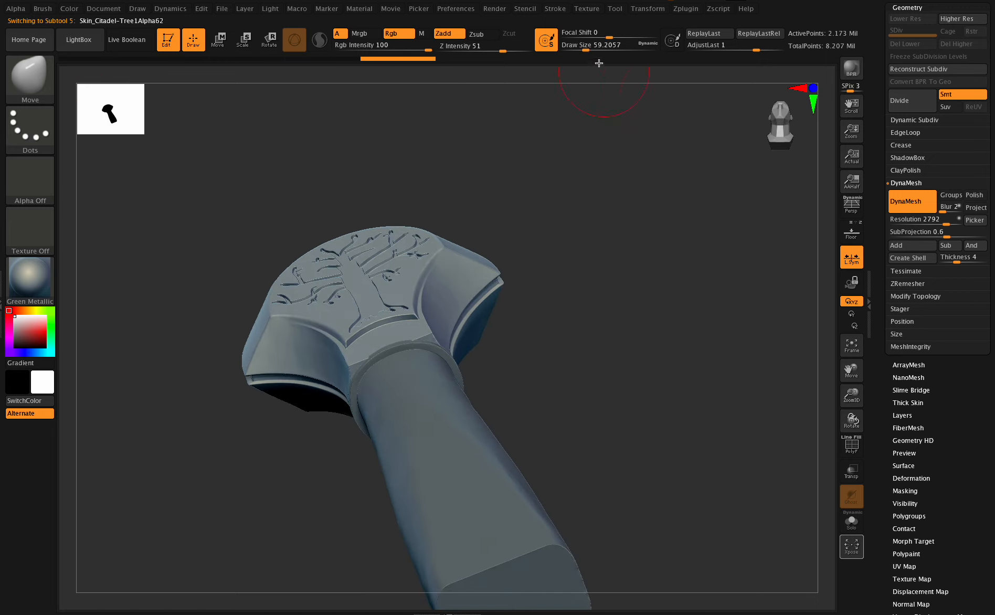
drag(586, 47, 596, 47)
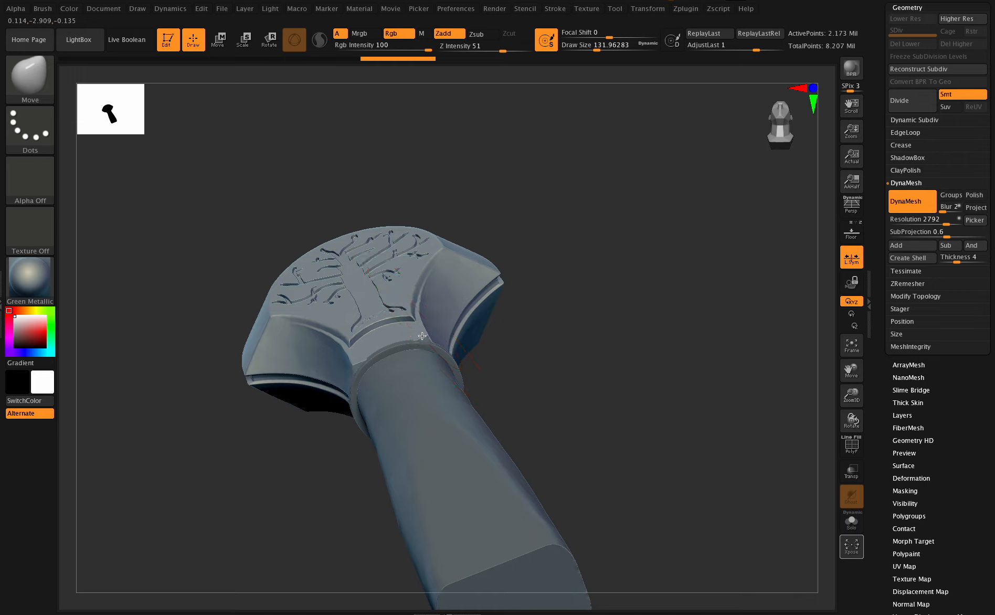
drag(843, 421, 863, 421)
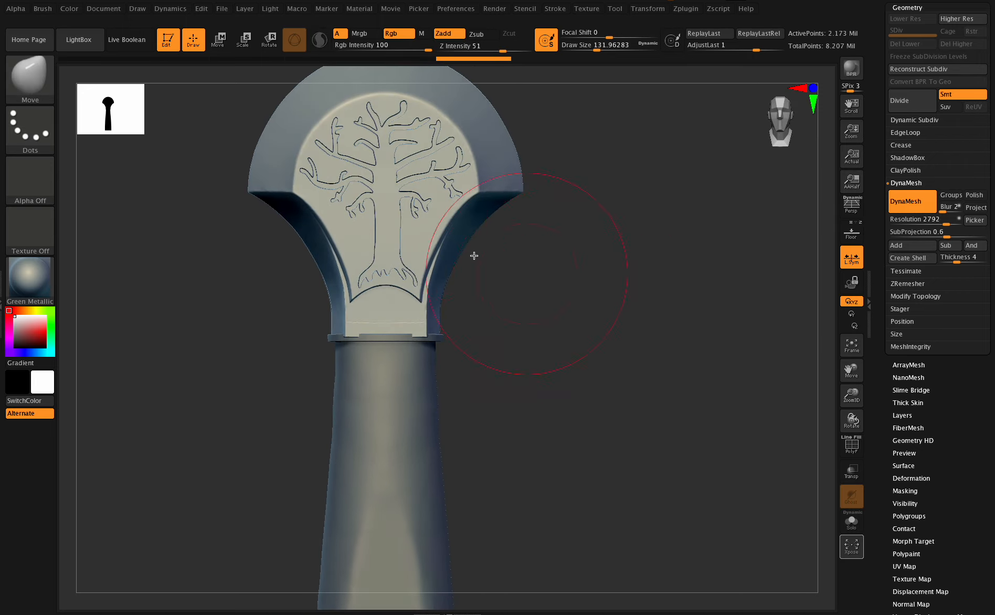
Refine the pommel's neck corners above the ring with the Move brush at Draw Size about 77, and turn on the Floor display.
drag(597, 48, 589, 48)
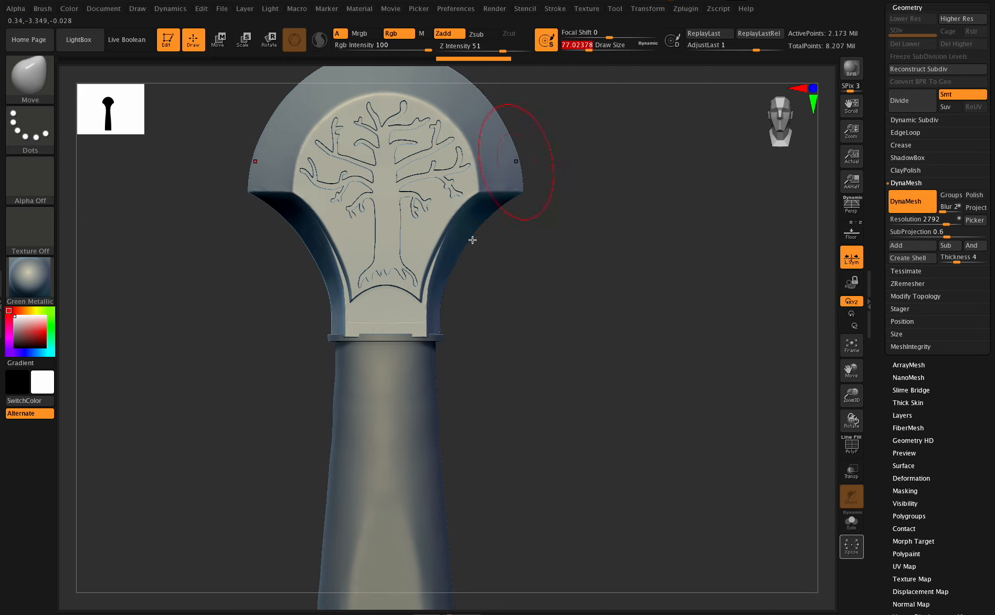
drag(436, 248, 434, 249)
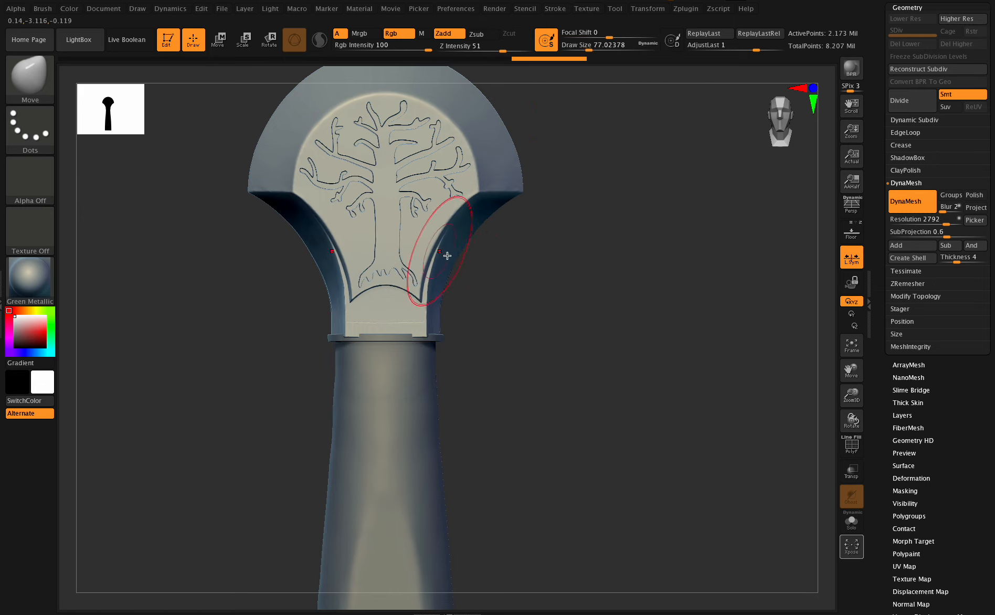
drag(851, 395, 845, 379)
mouse_move(850, 418)
mouse_down()
mouse_move(815, 419)
mouse_move(849, 408)
mouse_move(846, 365)
mouse_up()
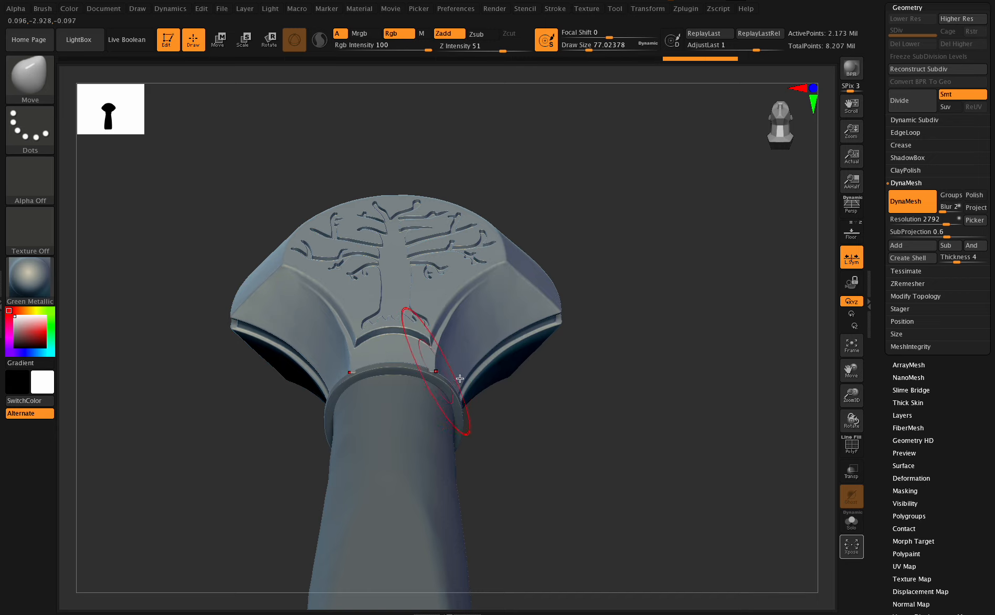
drag(845, 429, 824, 412)
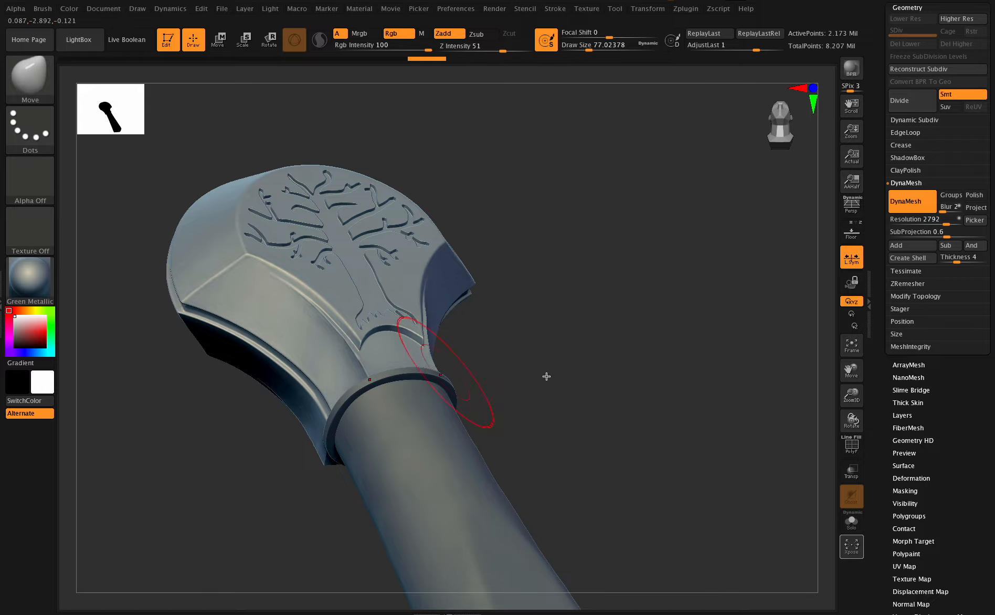
mouse_move(852, 420)
mouse_down()
mouse_move(833, 457)
mouse_move(855, 429)
mouse_move(840, 434)
mouse_move(845, 418)
mouse_move(861, 415)
mouse_up()
drag(452, 299, 421, 288)
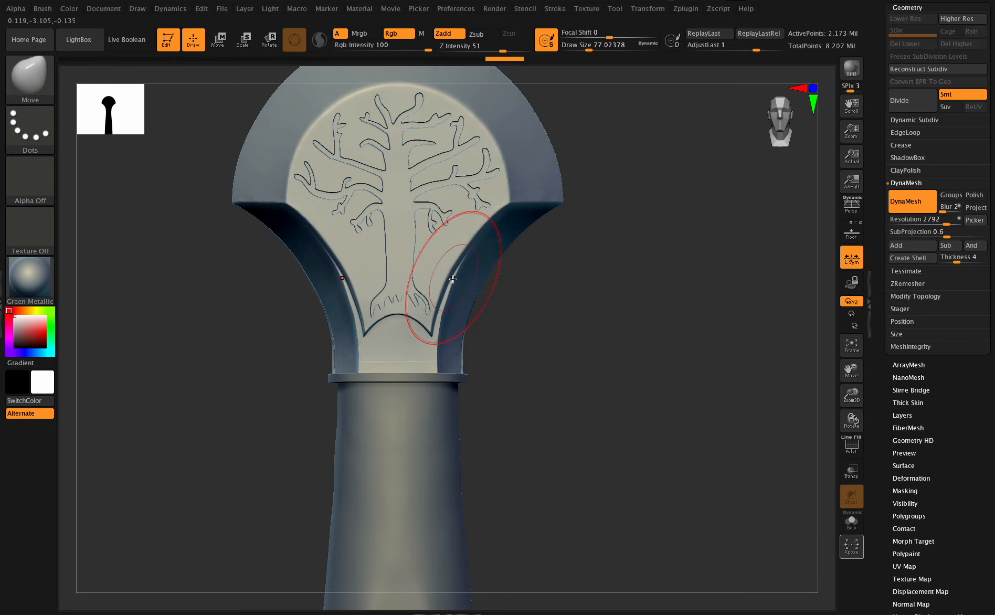
click(848, 231)
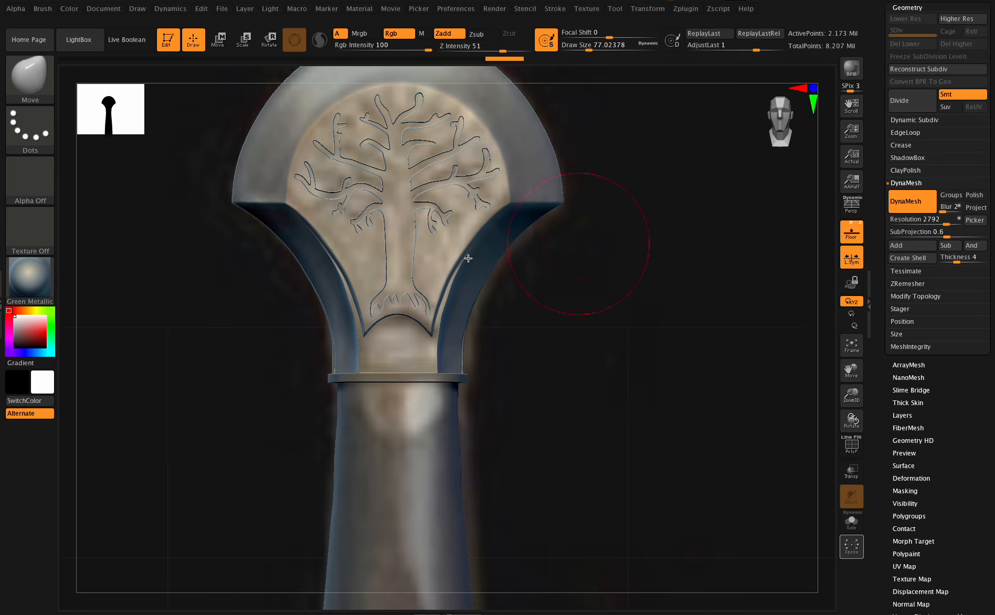
Hide the Floor grid and refine the pommel's groove edges beside the tree roots with the Move brush, reducing Draw Size to 28.75.
click(849, 226)
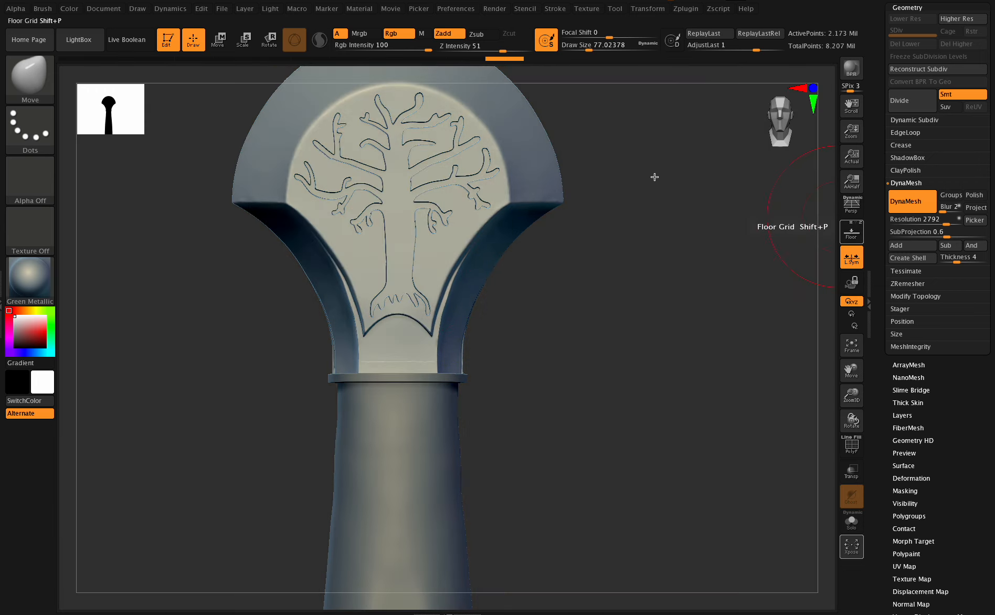
drag(588, 50, 583, 50)
drag(850, 392, 850, 417)
drag(592, 49, 589, 49)
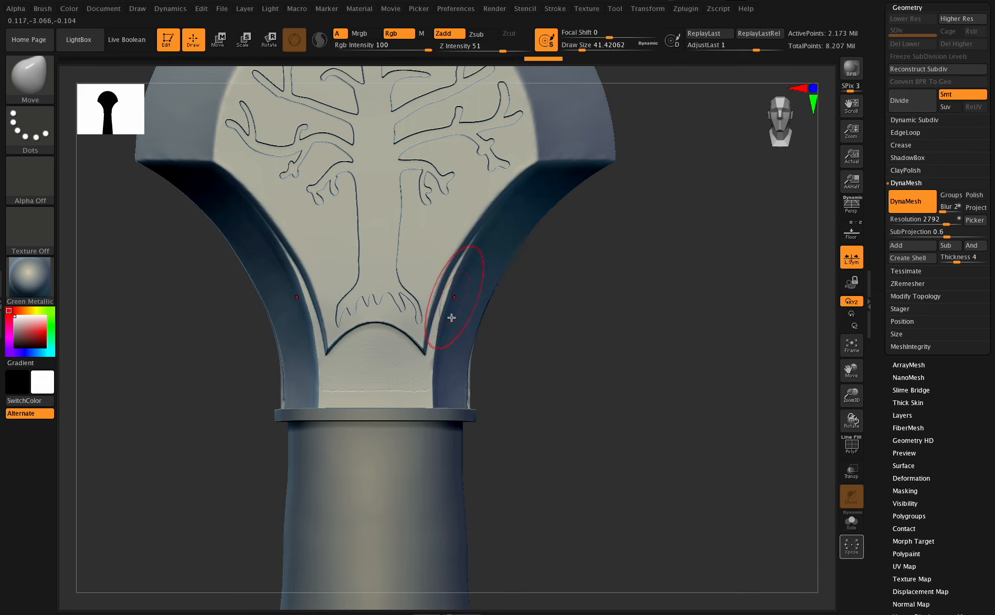
click(585, 45)
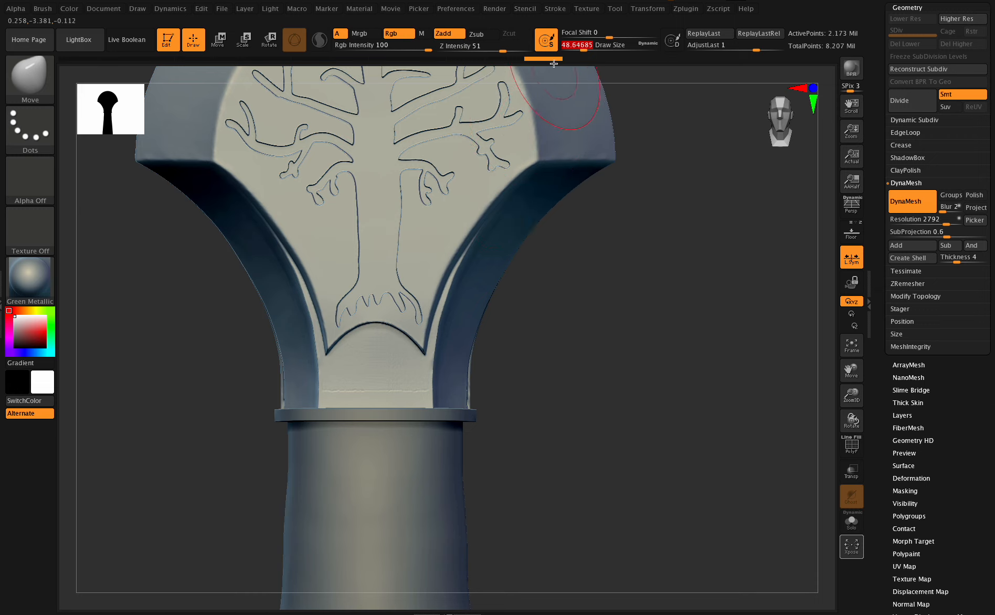
click(579, 46)
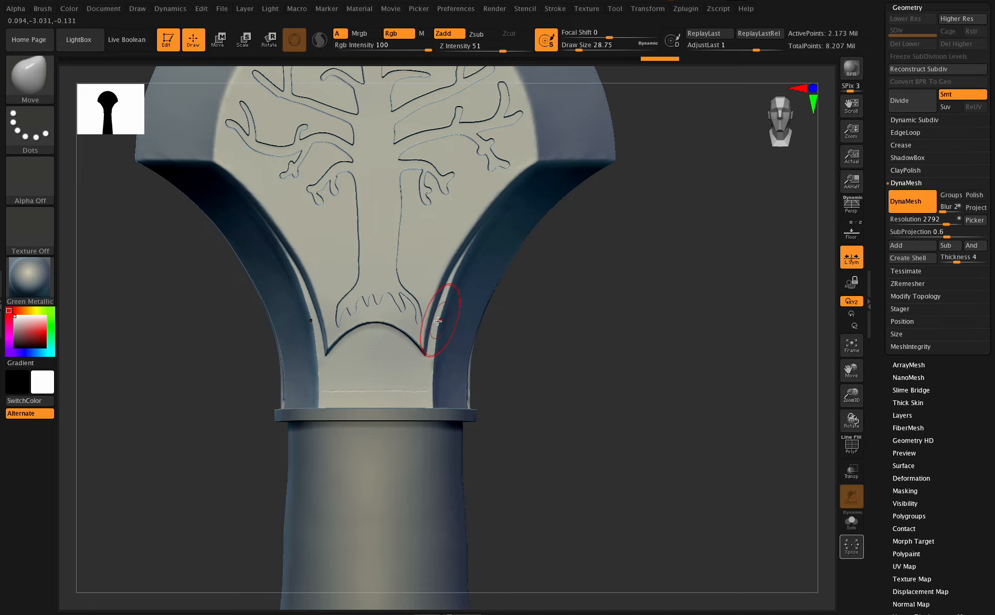
mouse_move(858, 415)
mouse_down()
mouse_move(831, 413)
mouse_move(853, 419)
mouse_move(833, 387)
mouse_move(854, 419)
mouse_up()
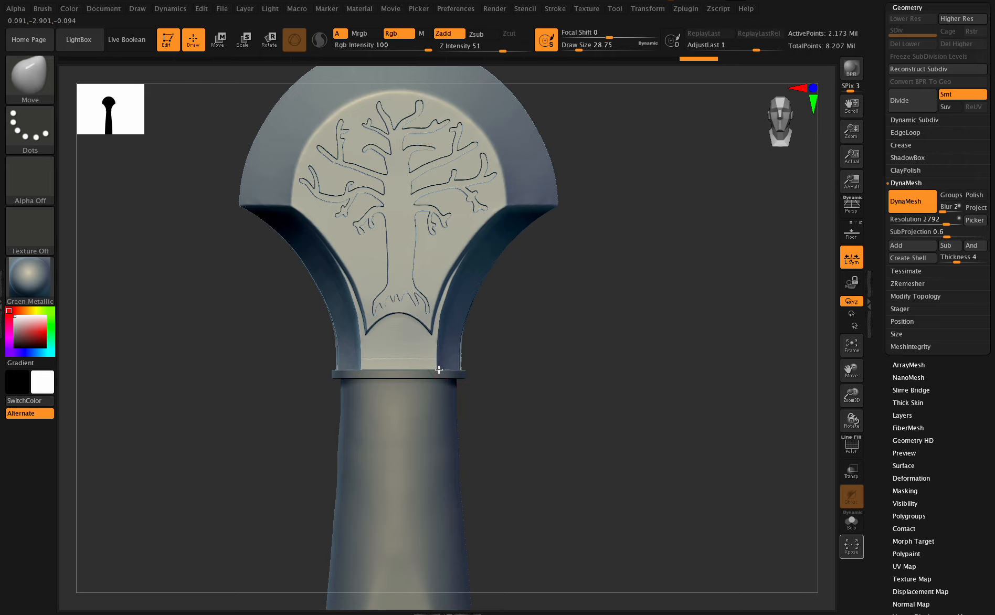
Adjust the pommel's lower neck edges in side view with the Move brush at Draw Size about 54, raised to about 80.
mouse_move(851, 420)
mouse_down()
mouse_move(824, 424)
mouse_move(847, 370)
mouse_up()
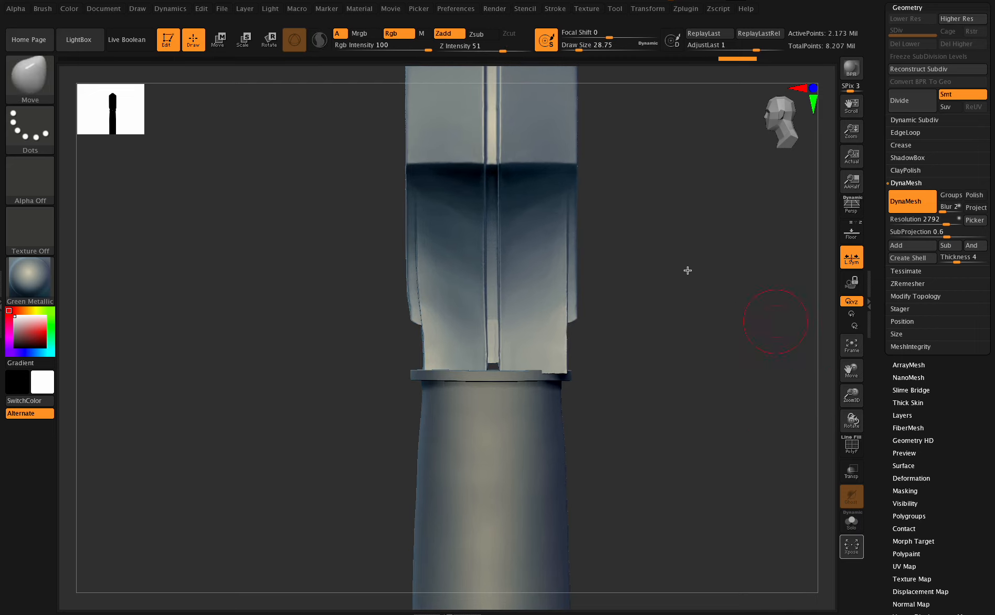
click(584, 48)
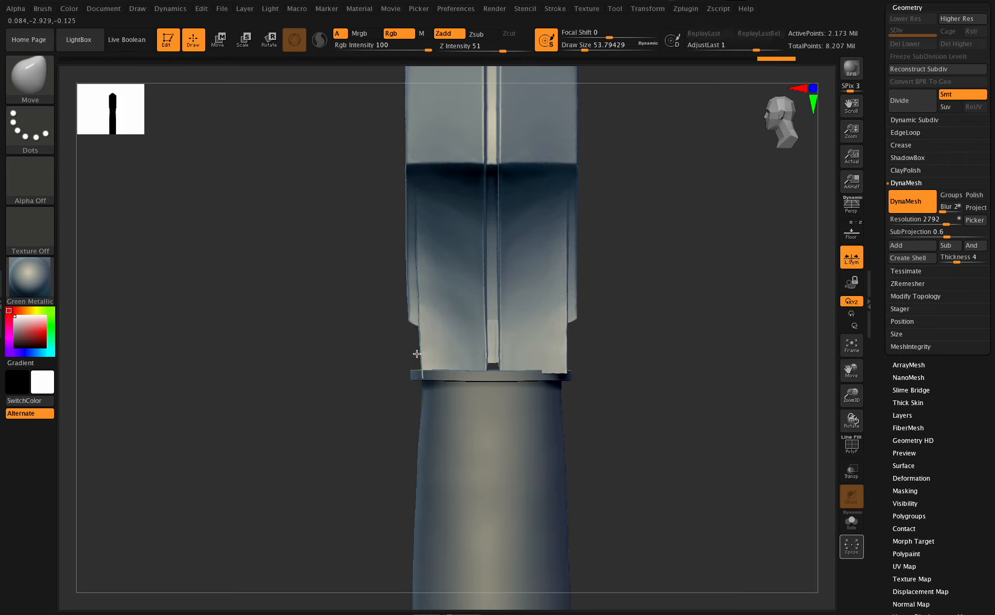
mouse_move(421, 373)
mouse_down()
mouse_move(414, 362)
mouse_move(427, 362)
mouse_up()
drag(850, 398, 840, 420)
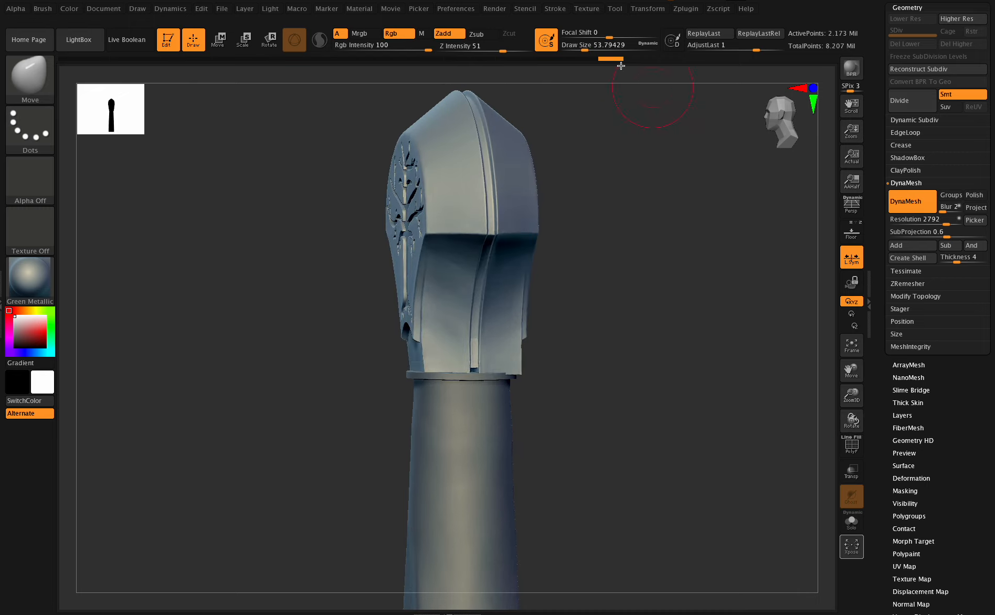
drag(583, 47, 590, 48)
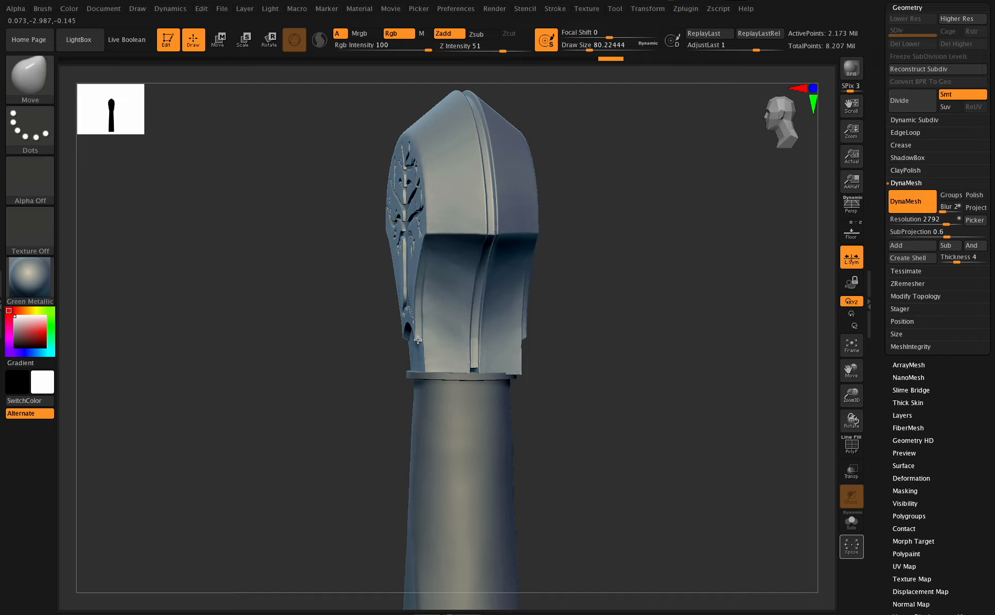
mouse_move(840, 409)
mouse_down()
mouse_move(842, 420)
mouse_move(840, 410)
mouse_move(851, 410)
mouse_up()
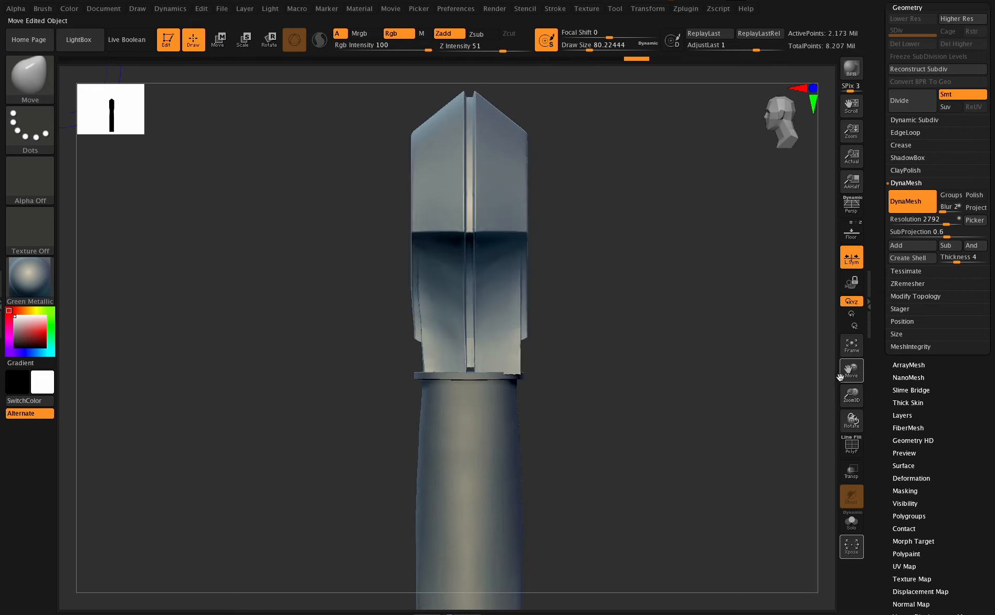
Scale the pommel slightly thinner along its front-to-back axis with the transform gizmo.
key(ctrl)
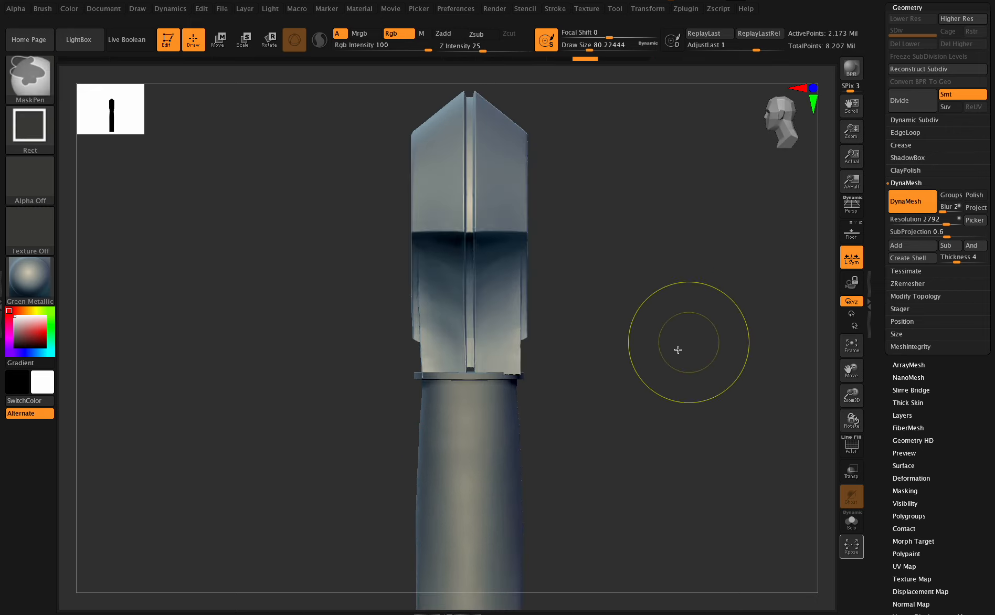
key(w)
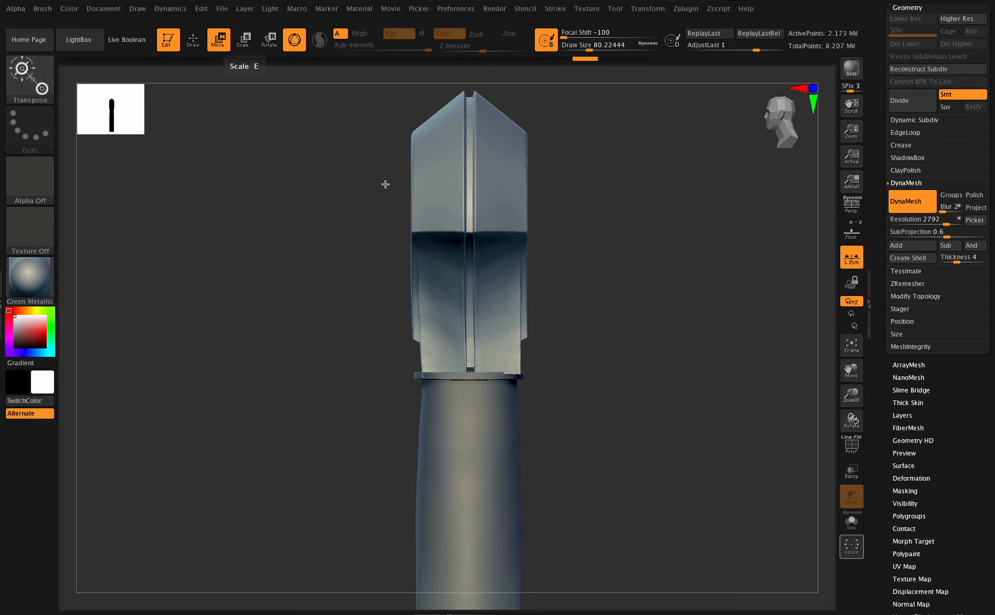
drag(468, 233, 468, 322)
key(y)
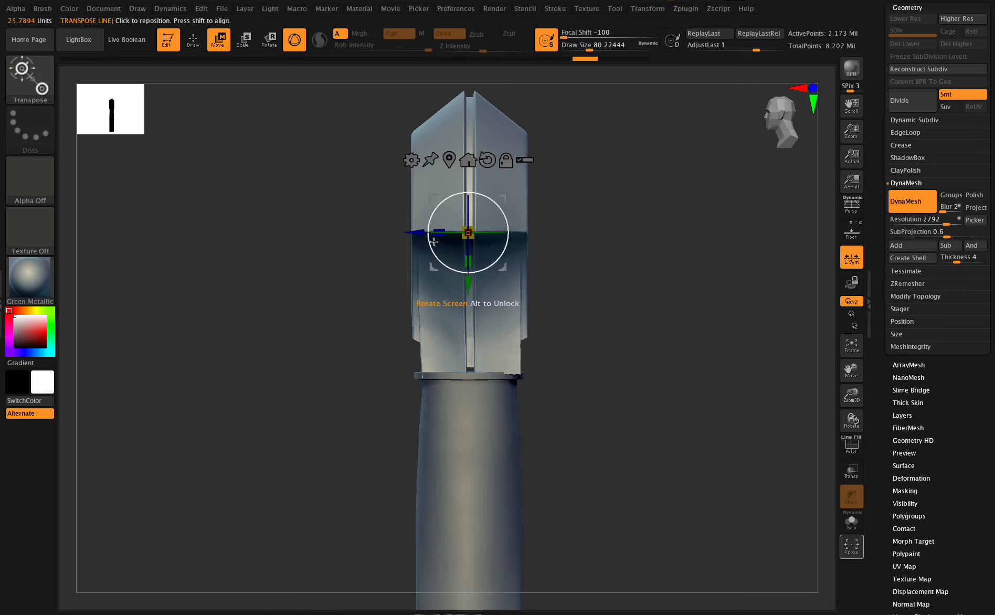
drag(441, 238, 445, 239)
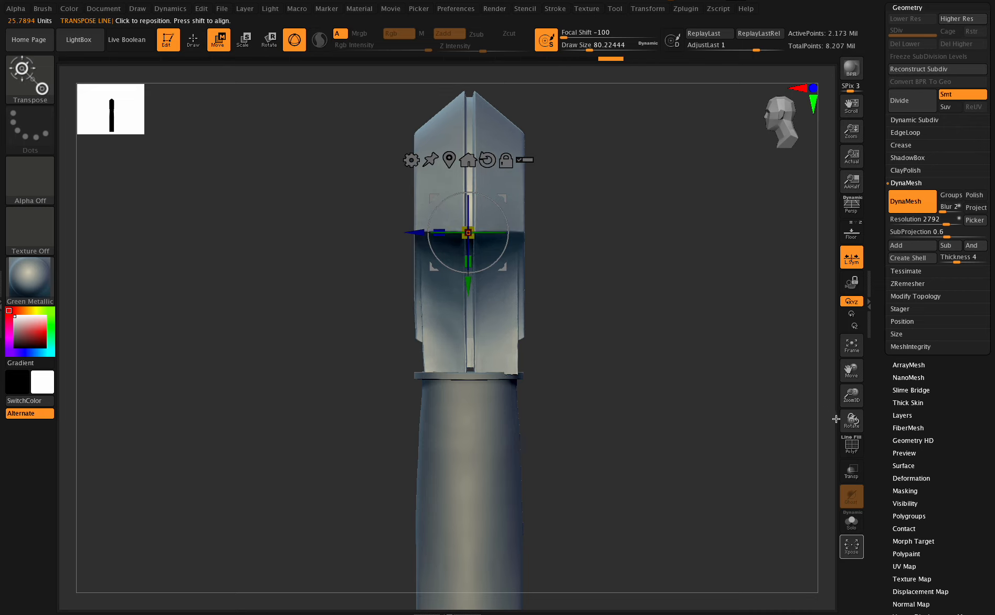
drag(849, 420, 779, 334)
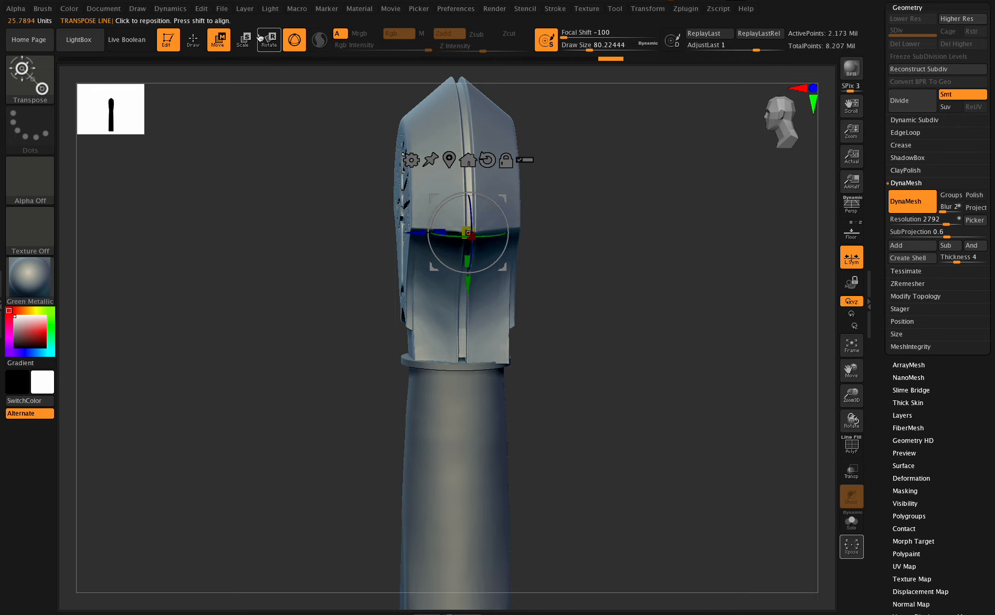
Pull the neck's lower front corner toward the ring with the Move brush, reducing Draw Size to about 39.
click(193, 40)
drag(851, 419, 851, 411)
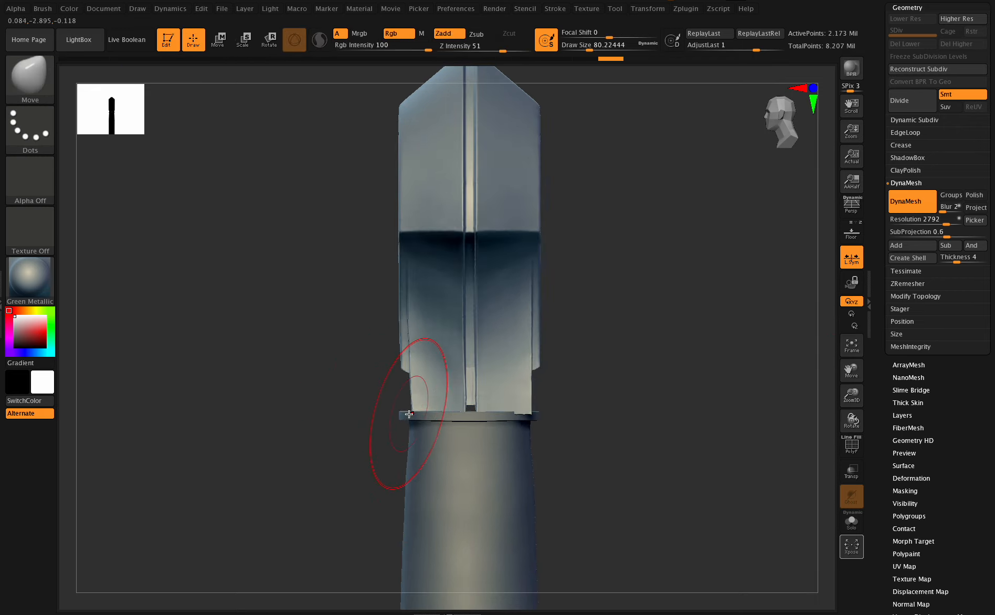
drag(408, 416, 406, 413)
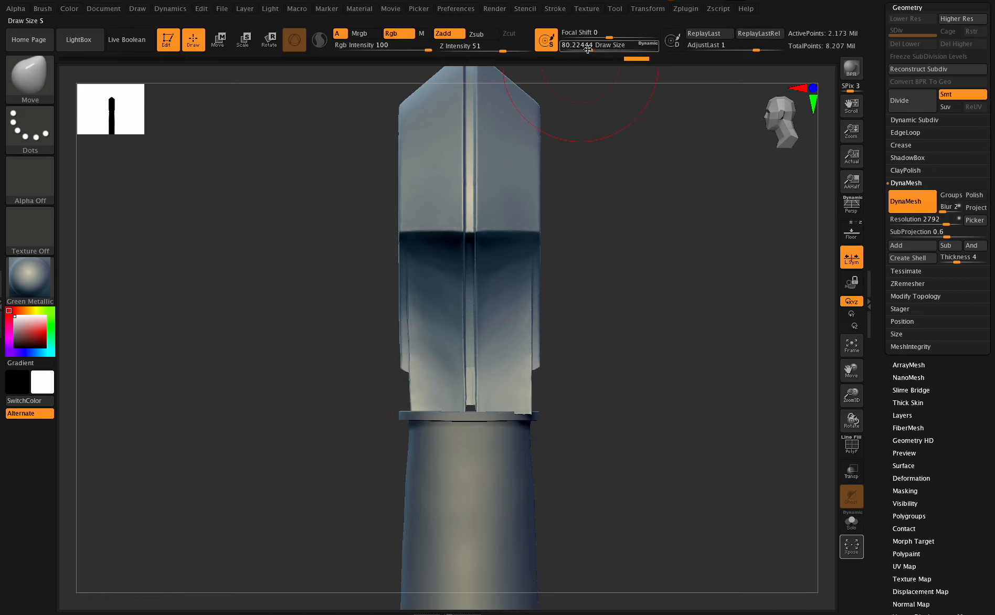
drag(589, 50, 581, 50)
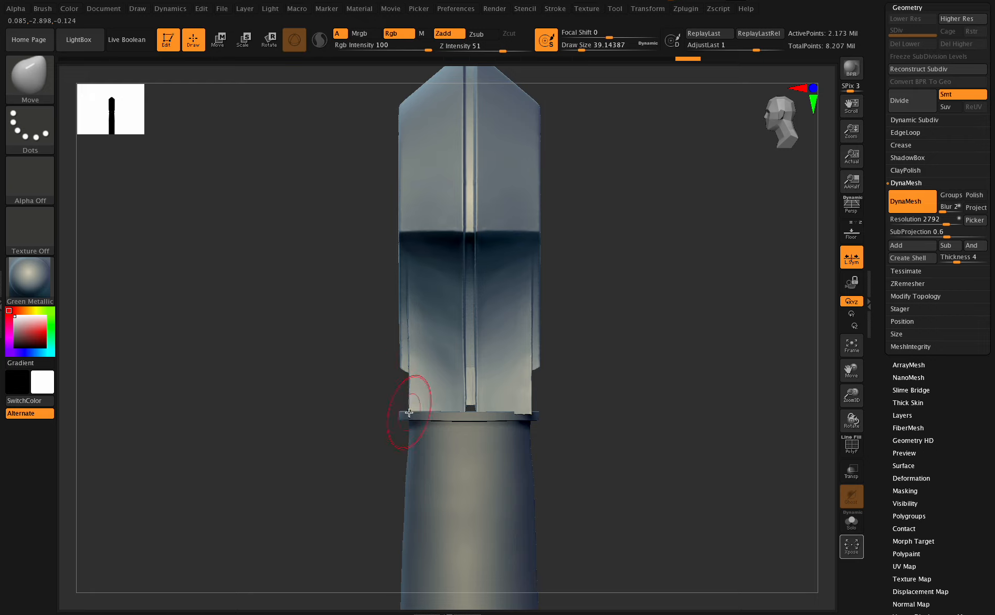
drag(407, 370, 406, 372)
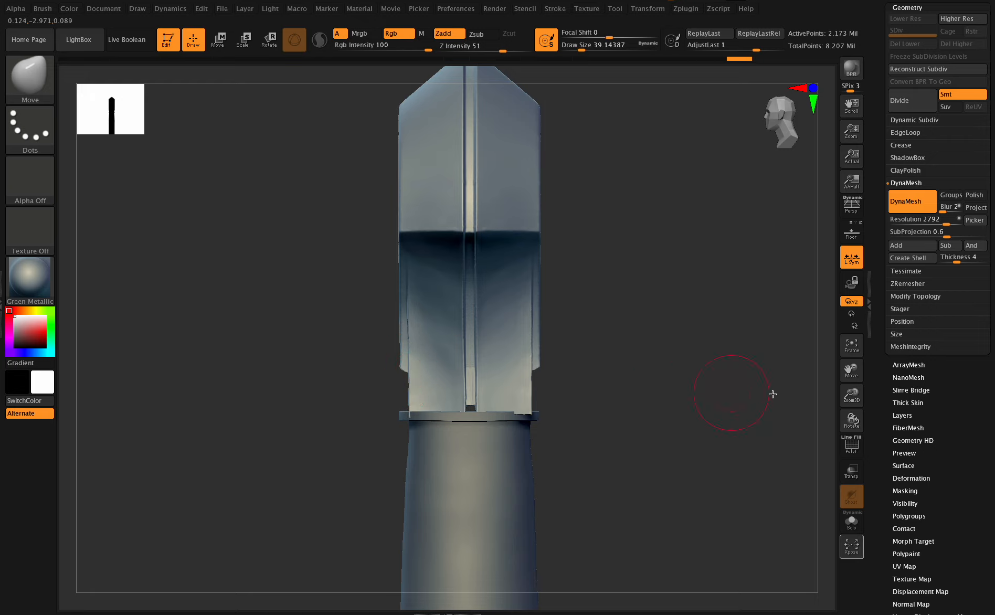
Activate X symmetry, undo the one-sided neck corner pull, and check the joint between neck and ring from several sides.
drag(851, 395, 889, 330)
drag(851, 419, 851, 422)
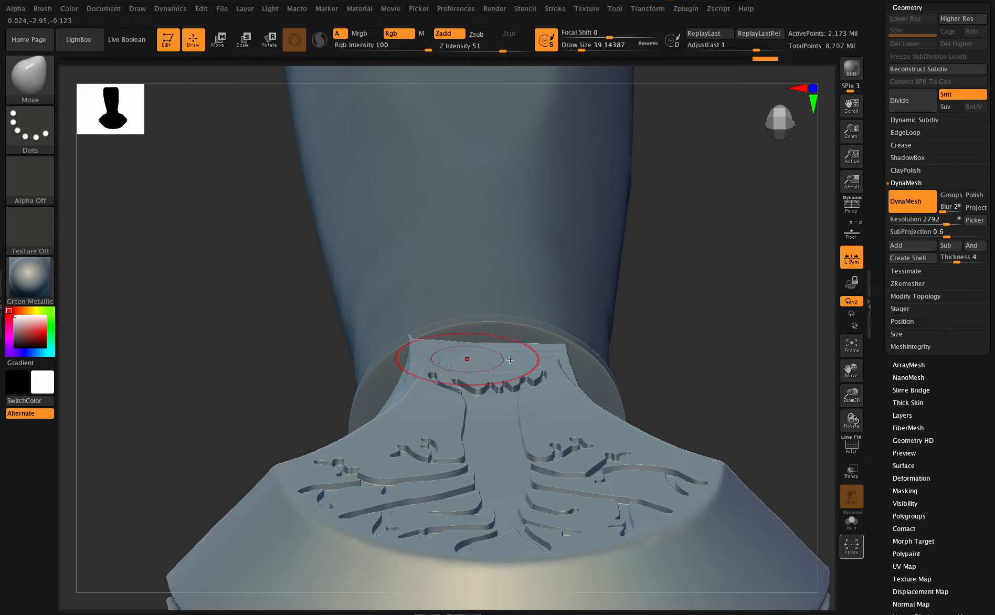
drag(846, 419, 840, 447)
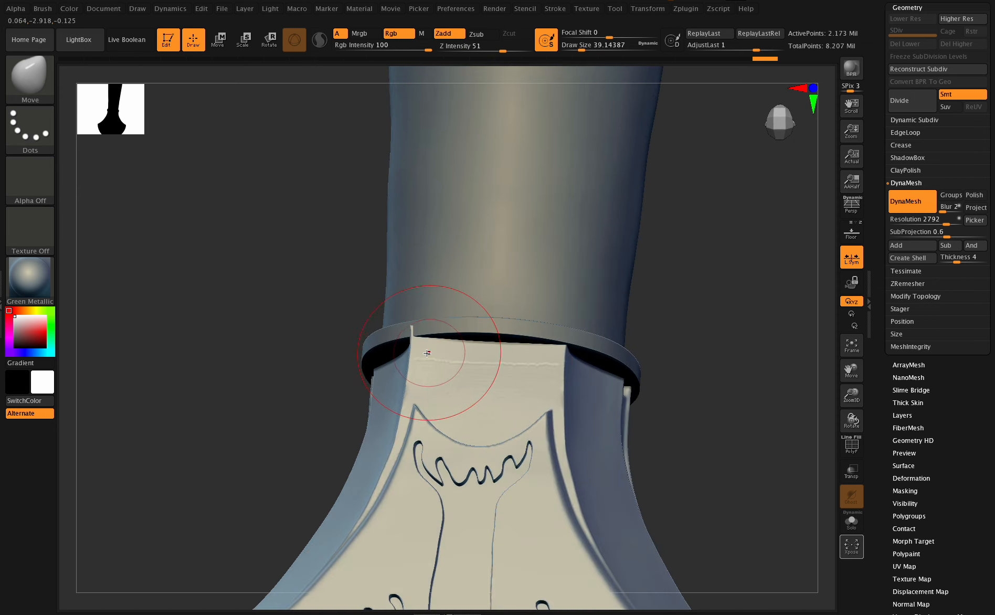
click(637, 10)
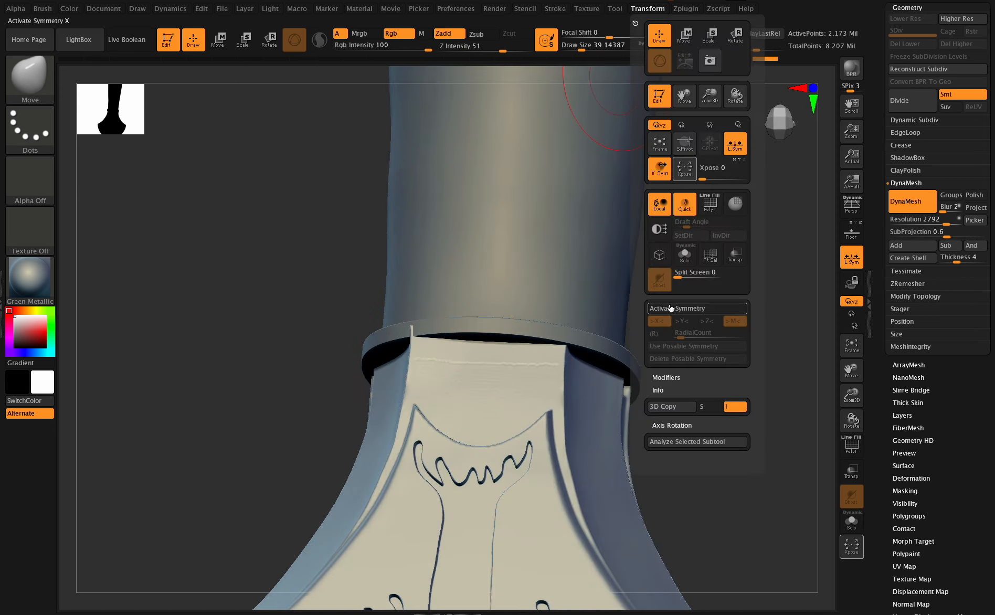
drag(852, 420, 849, 391)
key(ctrl)
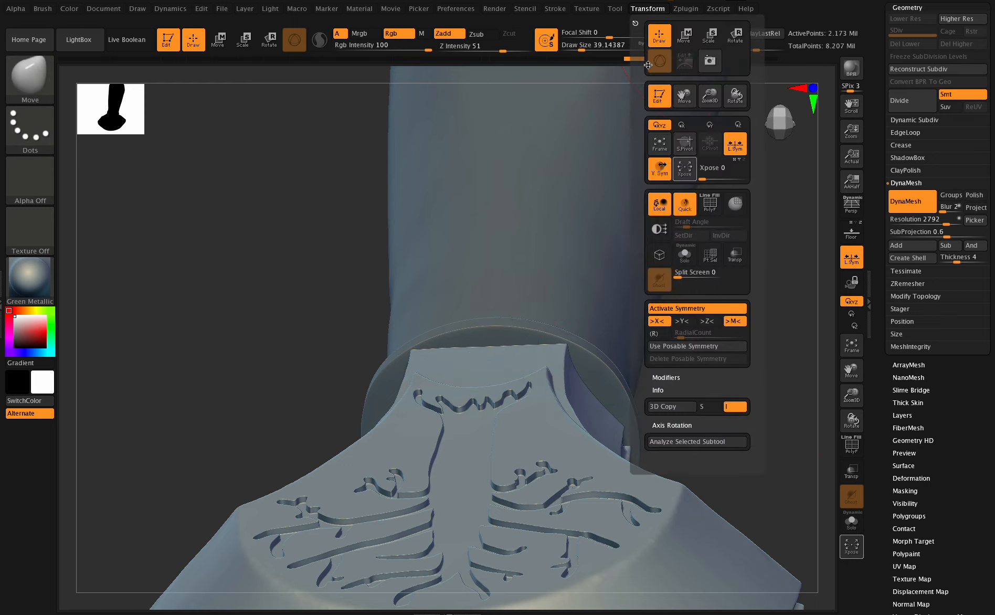
mouse_move(851, 420)
mouse_down()
mouse_move(833, 403)
mouse_move(837, 416)
mouse_move(810, 423)
mouse_up()
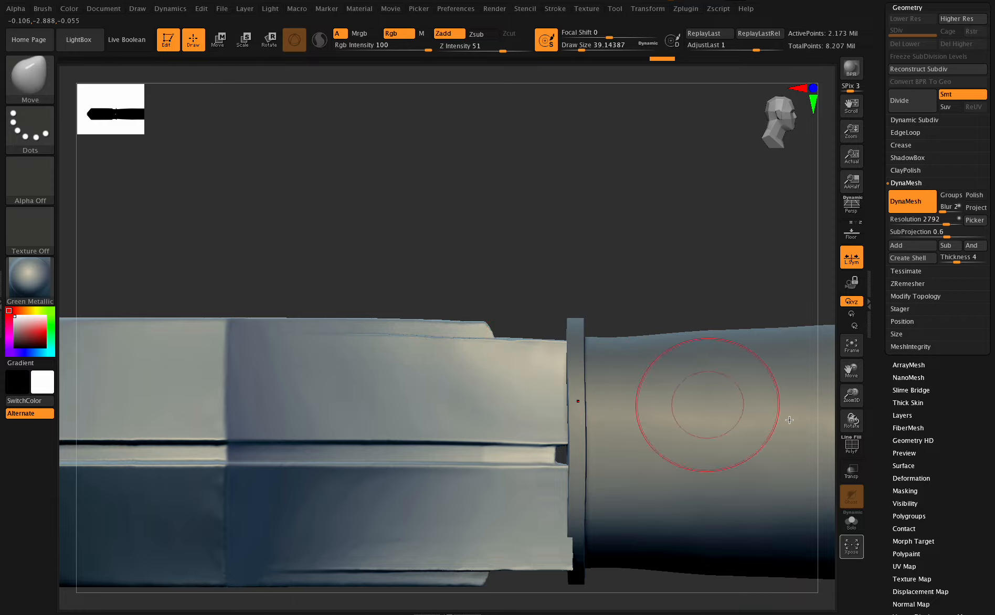
mouse_move(851, 420)
mouse_down()
mouse_move(819, 438)
mouse_move(855, 422)
mouse_up()
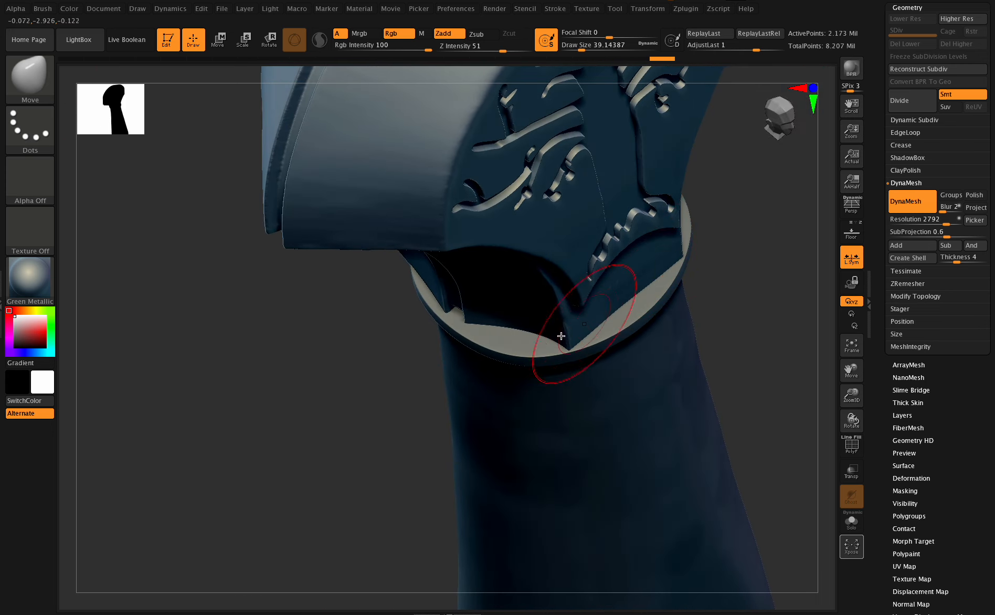
click(646, 8)
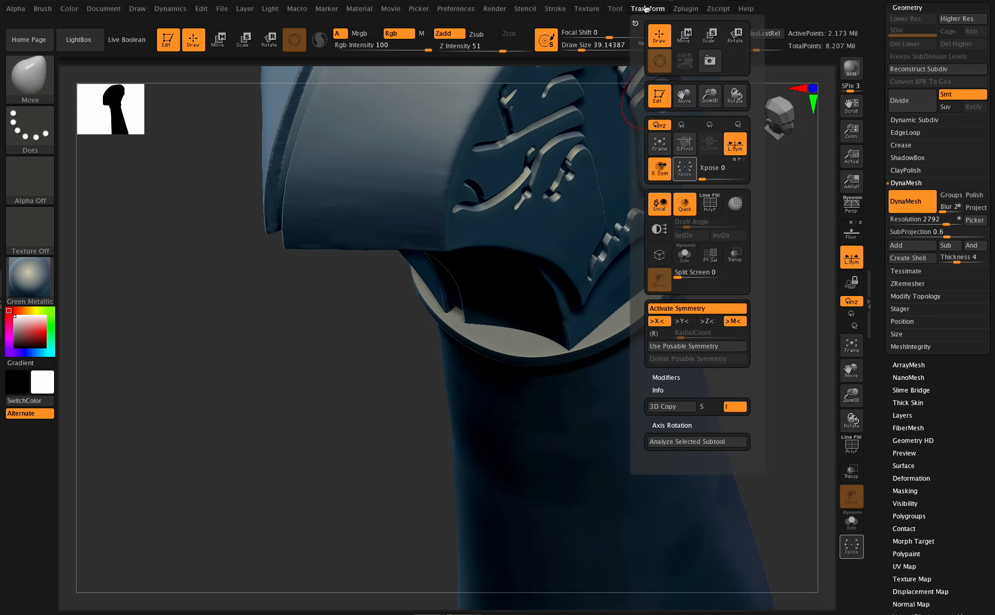
drag(857, 404, 834, 418)
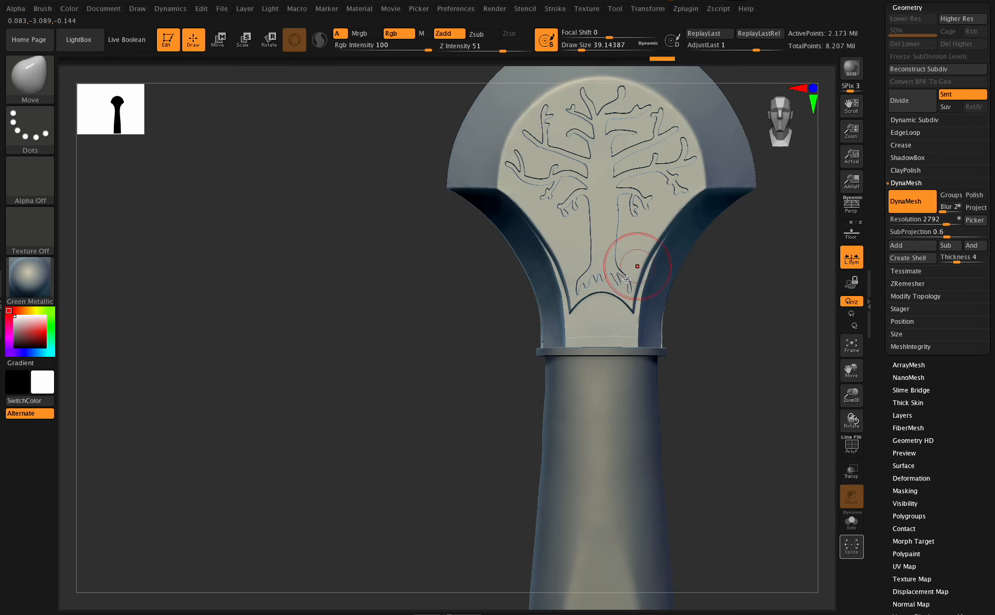
key(ctrl)
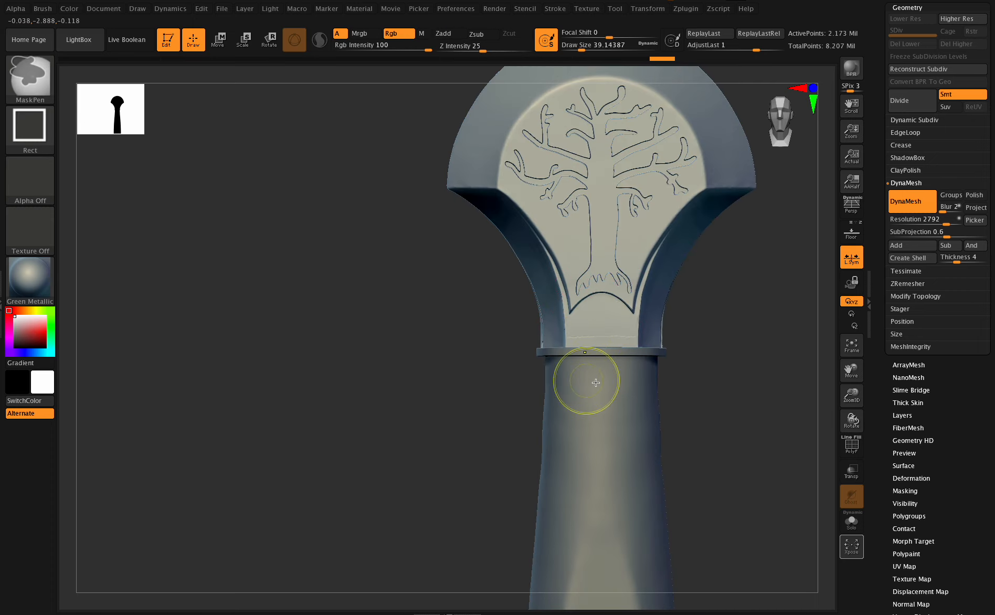
mouse_move(847, 407)
mouse_down()
mouse_move(851, 436)
mouse_move(835, 418)
mouse_move(847, 414)
mouse_up()
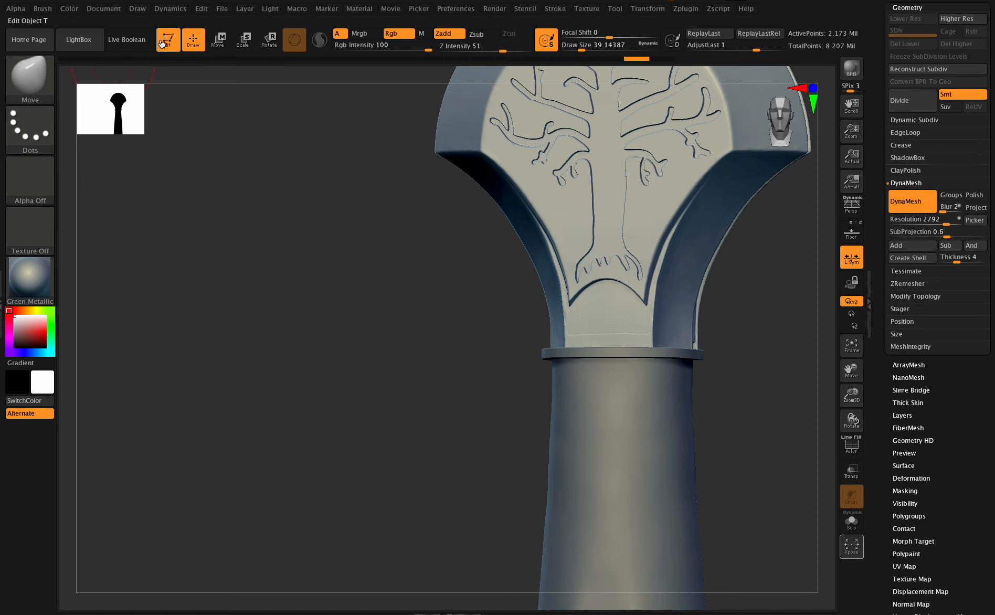
click(29, 78)
click(221, 95)
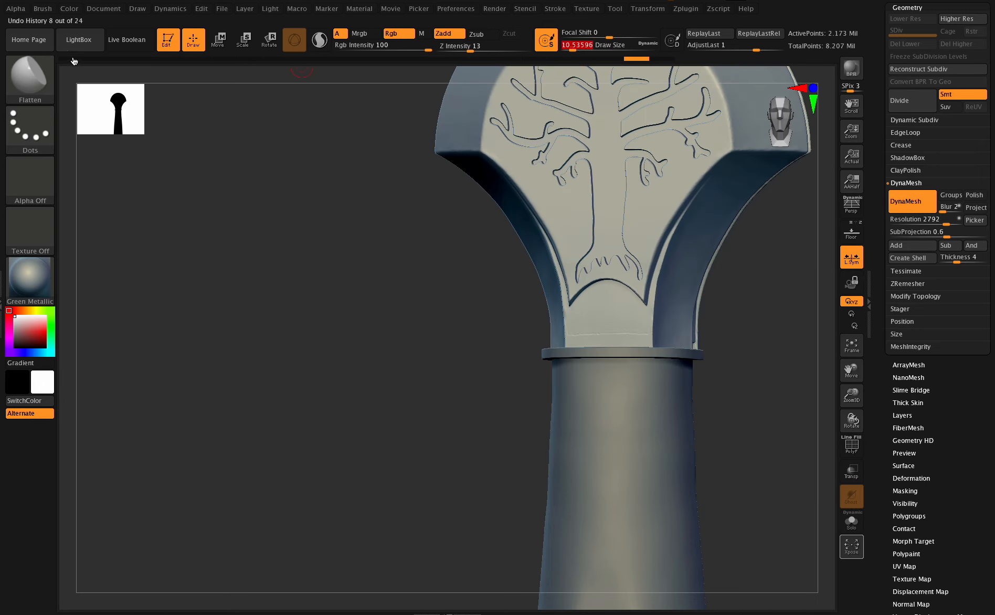
key(b)
key(m)
key(v)
shift+drag(851, 419, 853, 417)
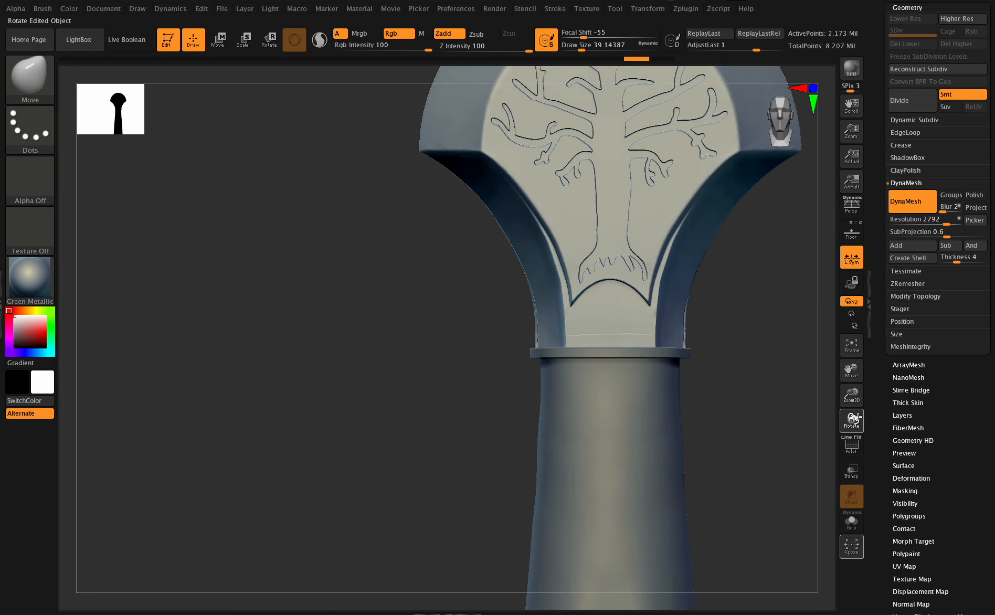
Nudge the groove edges beside the tree trunk with the Move brush at Draw Size about 62, and open the Geometry Position settings.
drag(851, 371, 687, 456)
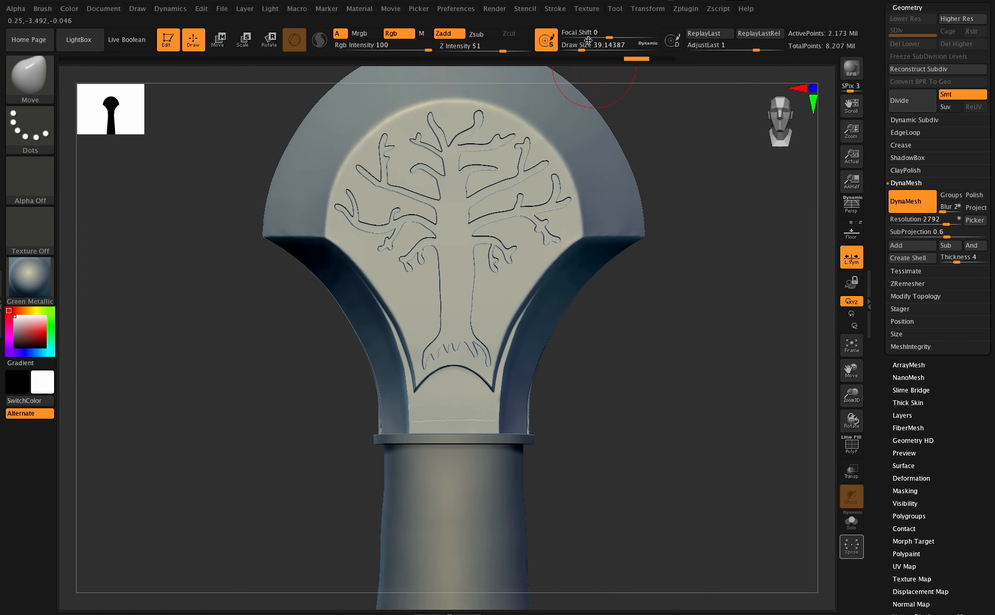
drag(582, 47, 586, 48)
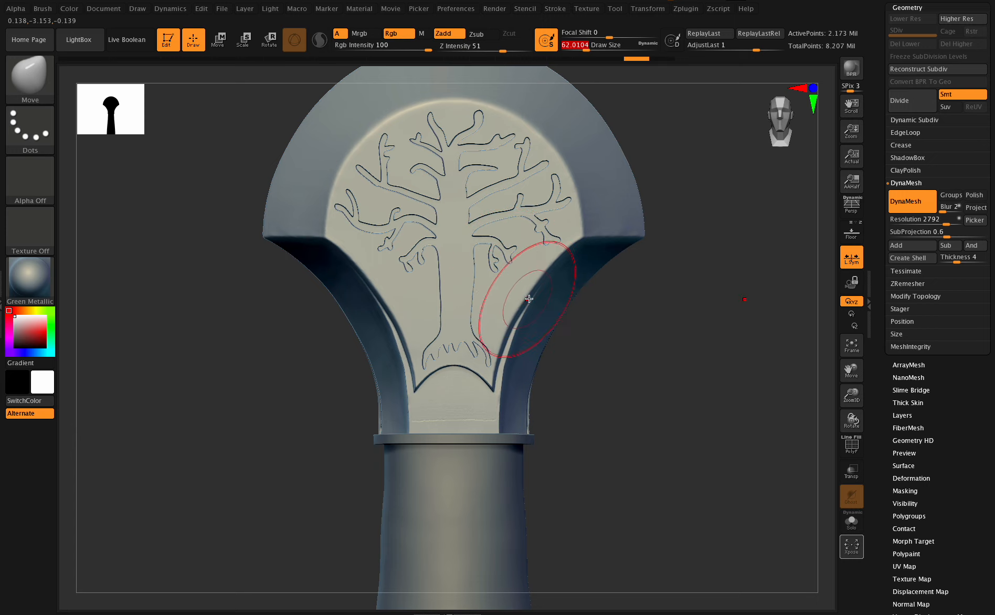
drag(525, 296, 524, 294)
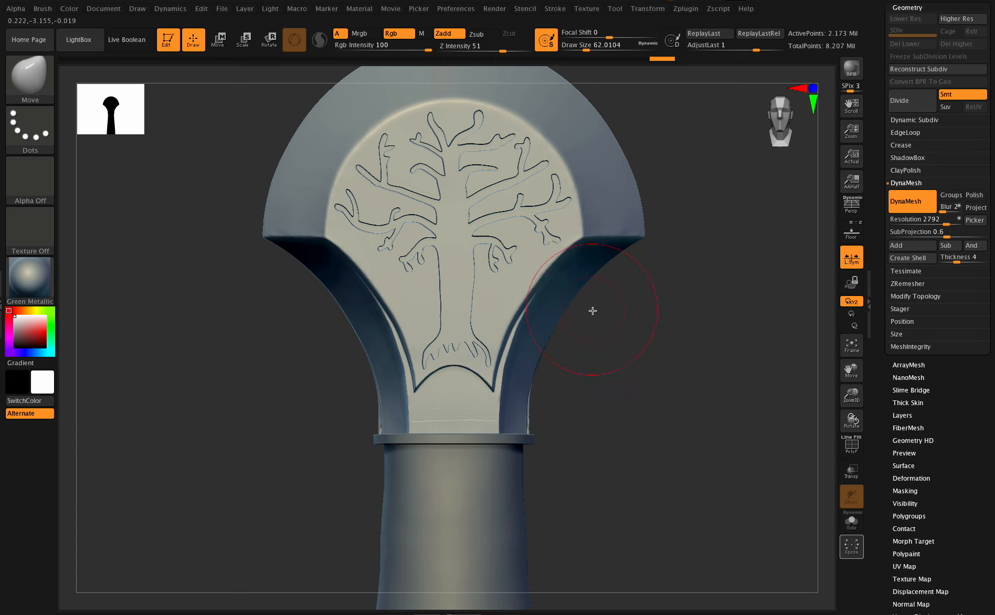
click(907, 324)
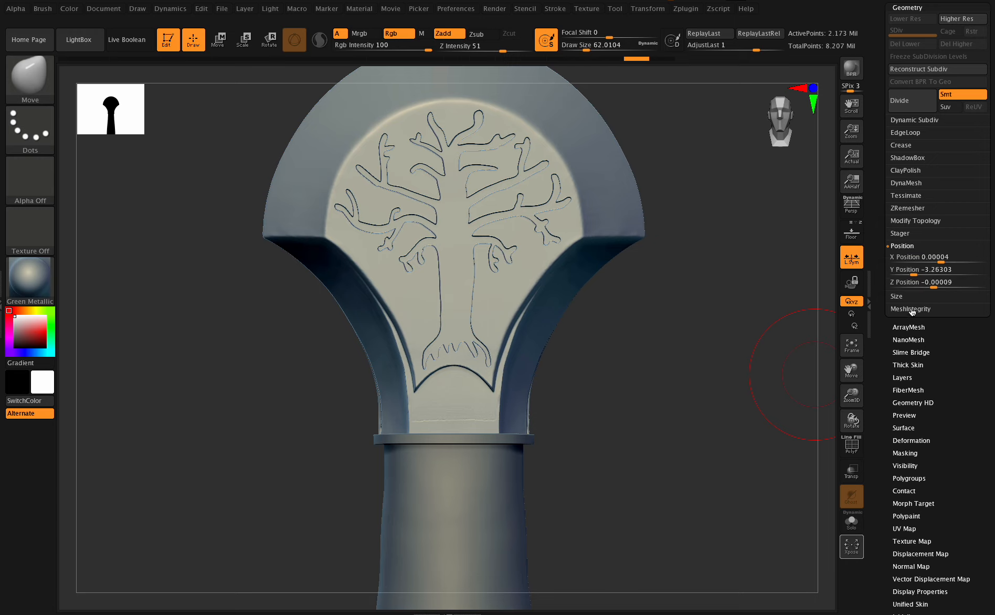
Set the pommel's X Position and Z Position to 0.
click(920, 257)
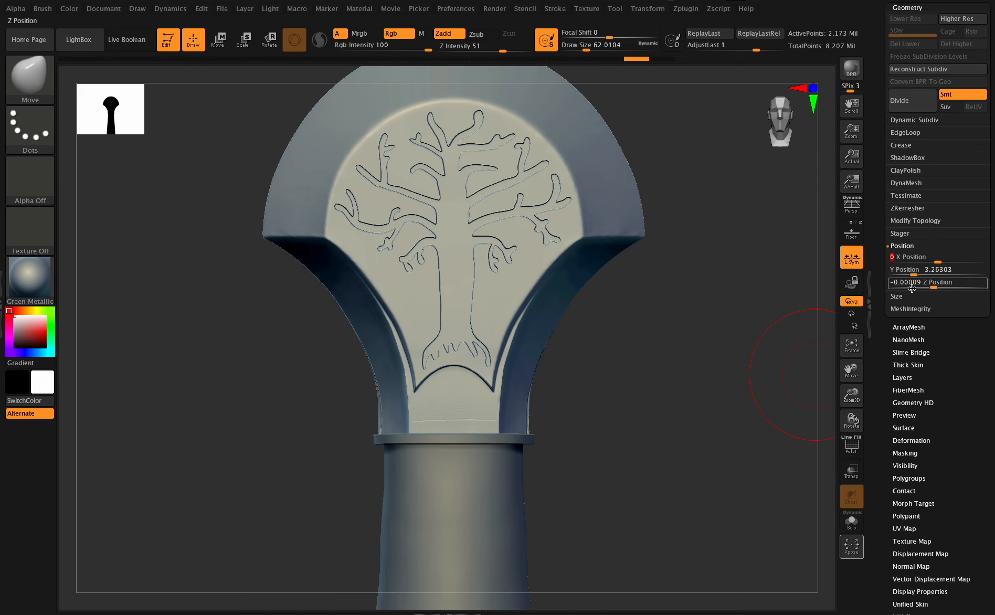
click(928, 282)
text(0)
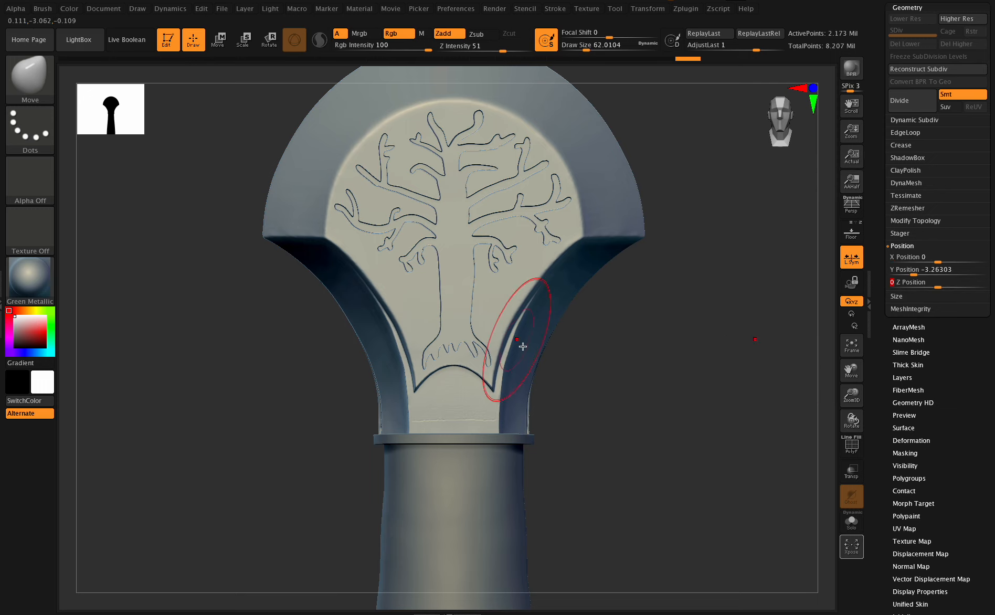
key(Return)
Activate symmetry across X and turn Local Symmetry off for the pommel.
click(647, 8)
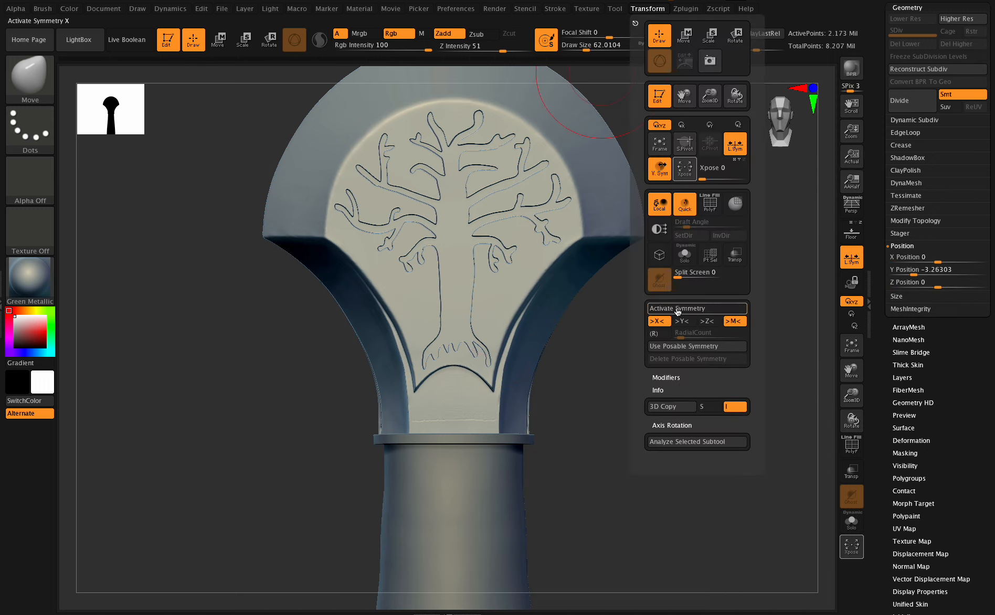
click(677, 308)
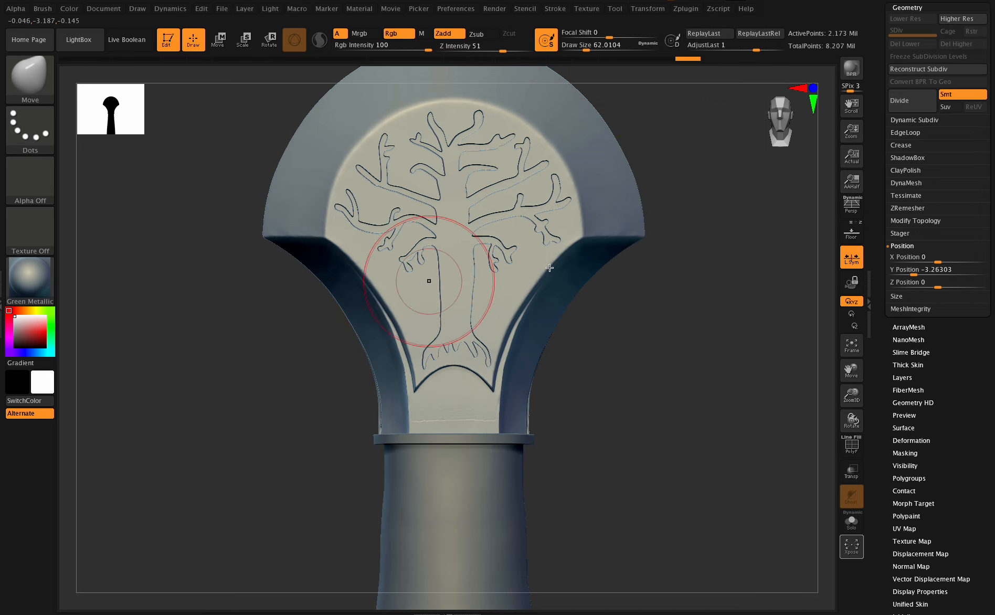
drag(846, 400, 790, 328)
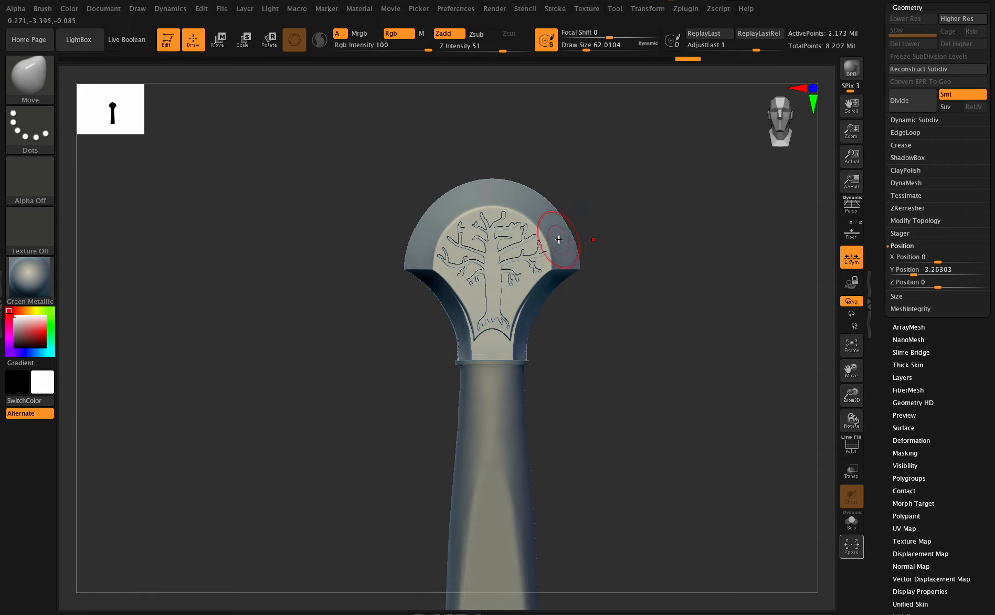
click(851, 263)
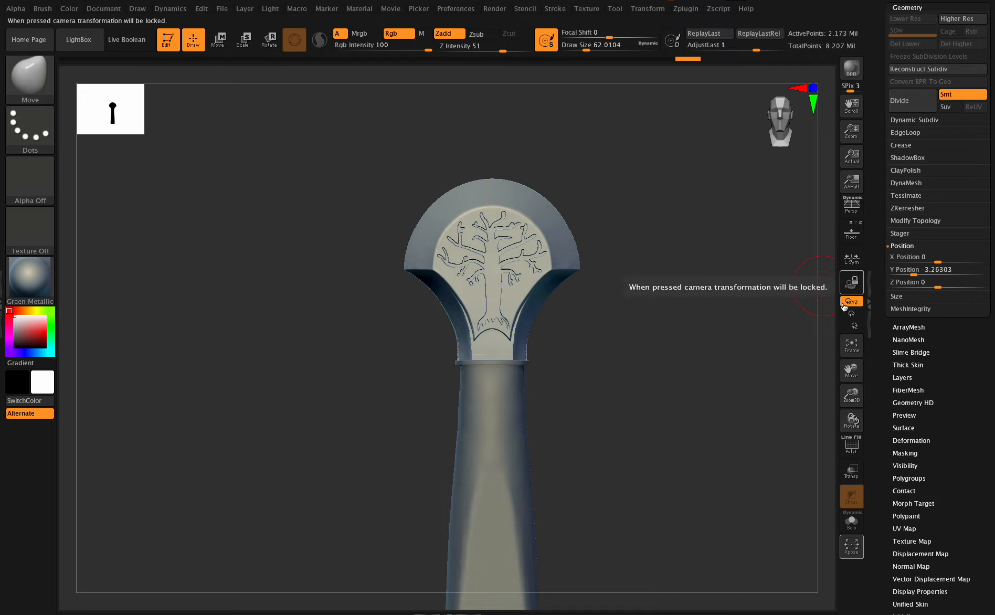
Nudge the groove edges on both sides of the tree's roots with the Move brush, reducing Draw Size to about 35.
mouse_move(851, 395)
mouse_down()
mouse_move(848, 374)
mouse_move(846, 422)
mouse_up()
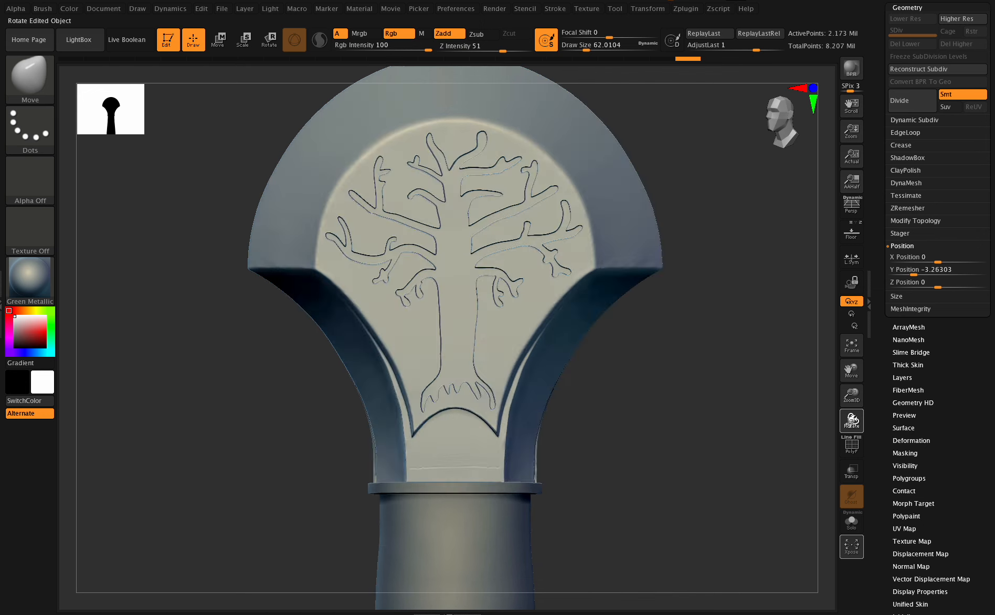
drag(592, 46, 587, 45)
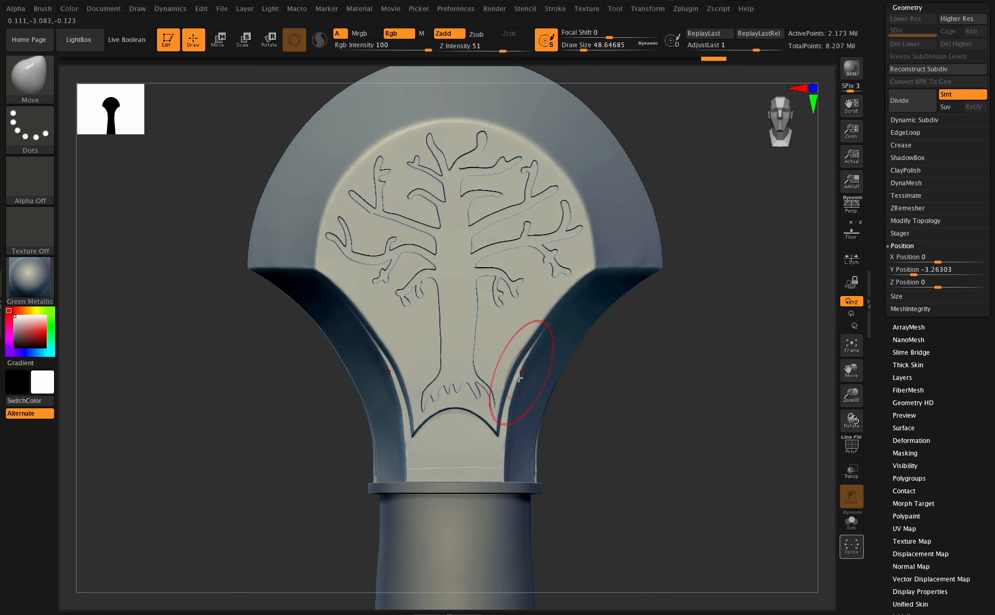
drag(584, 45, 578, 46)
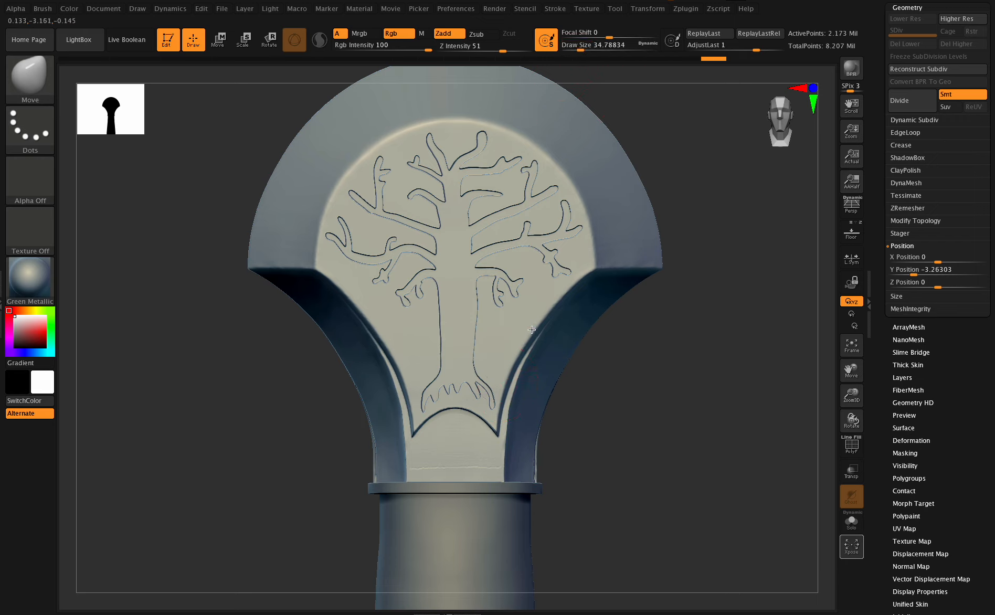
drag(528, 300, 530, 327)
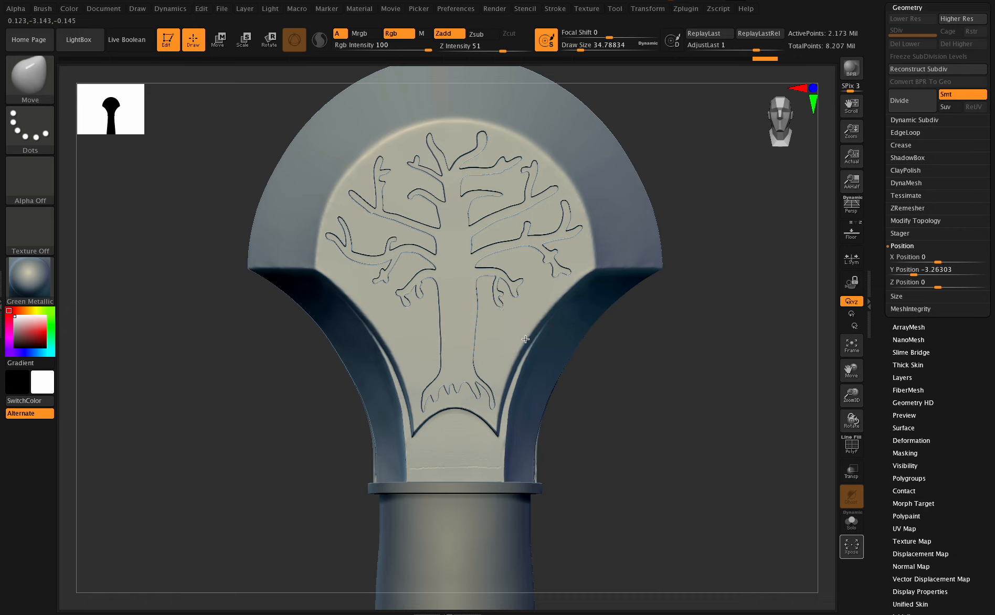
key(ctrl+z)
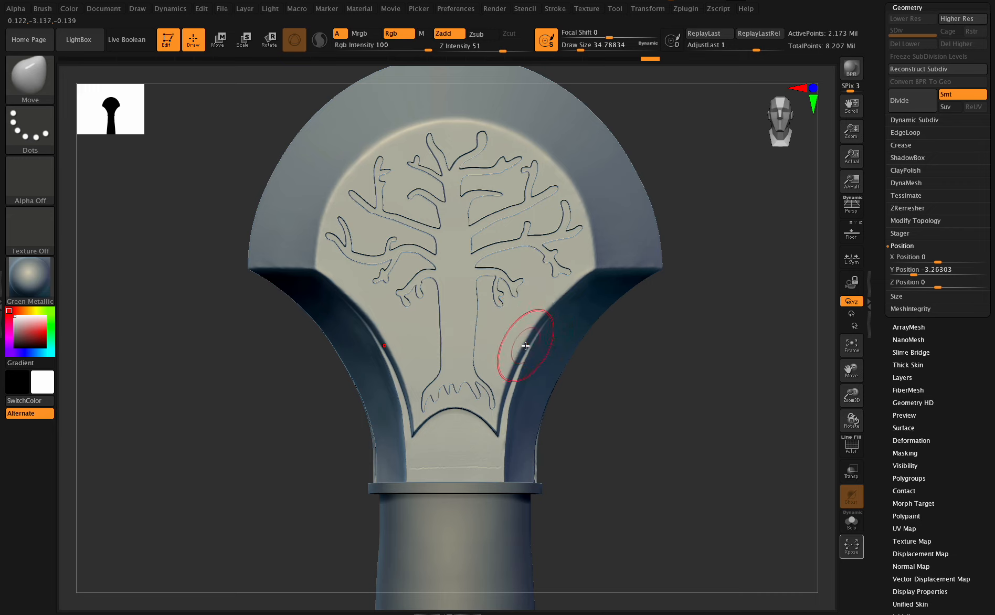
drag(540, 292, 537, 330)
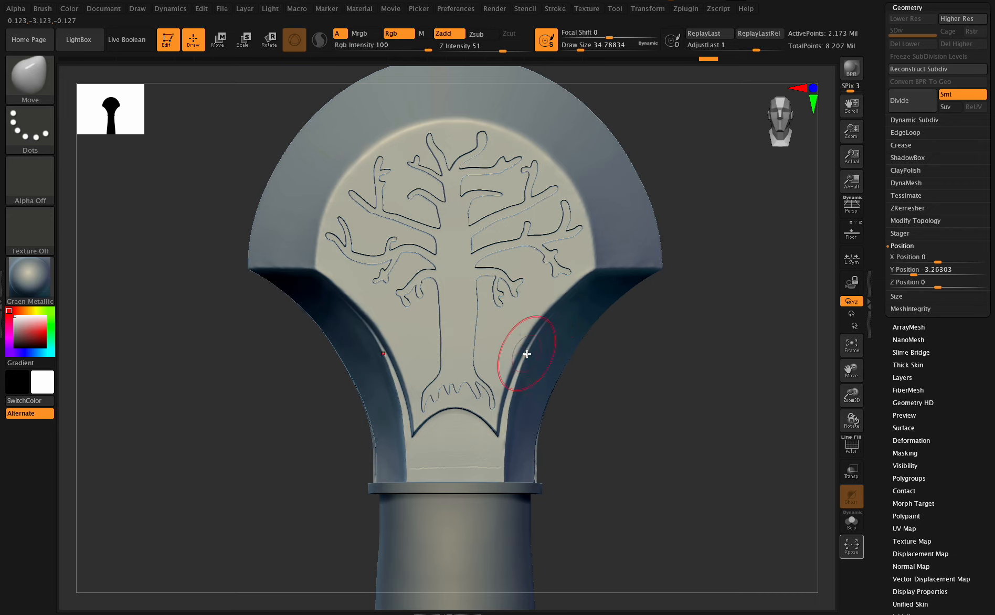
drag(851, 420, 812, 390)
mouse_move(851, 419)
mouse_down()
mouse_move(841, 417)
mouse_move(859, 420)
mouse_move(861, 400)
mouse_move(851, 423)
mouse_up()
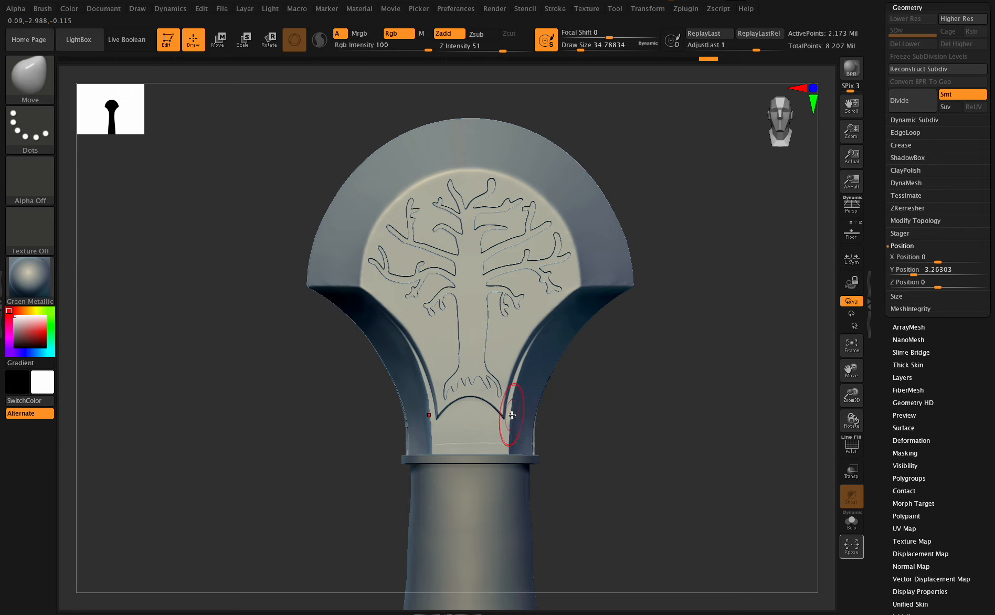
drag(512, 415, 510, 414)
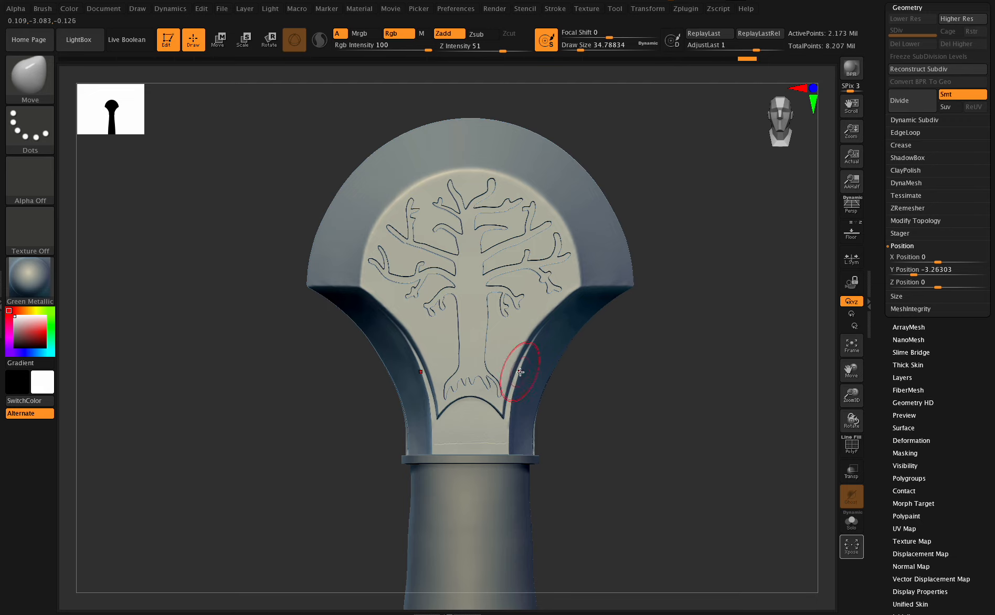
drag(520, 372, 517, 372)
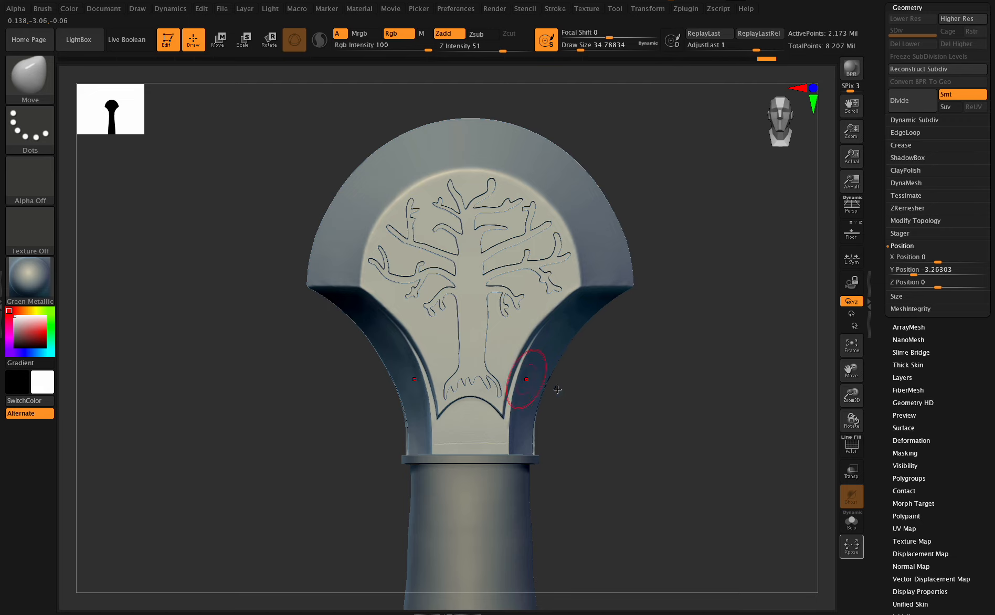
Switch to the Flatten brush at Draw Size about 14 and remesh the pommel with DynaMesh.
drag(838, 412, 842, 416)
key(b)
key(f)
key(l)
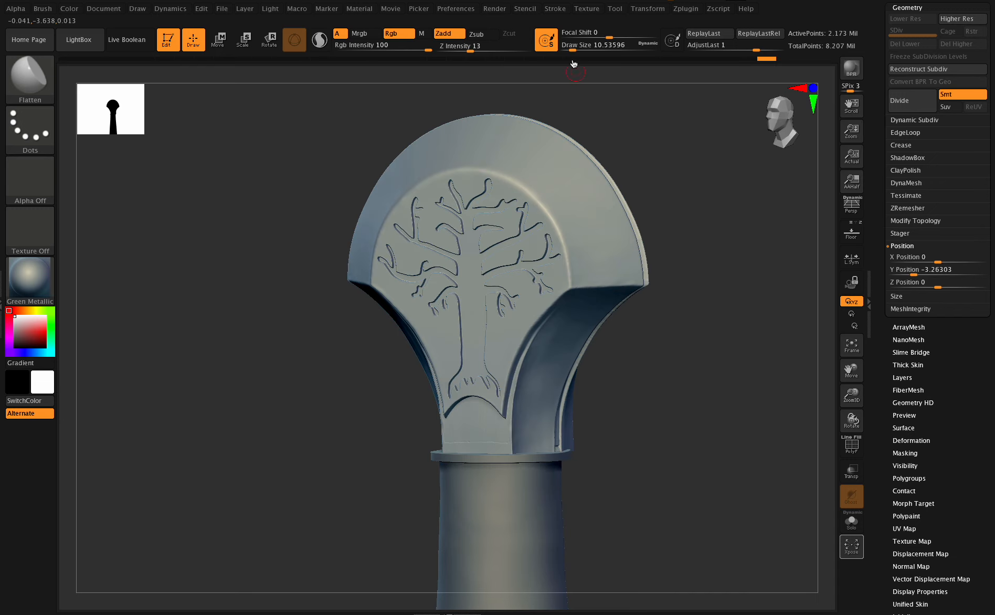
drag(577, 47, 574, 47)
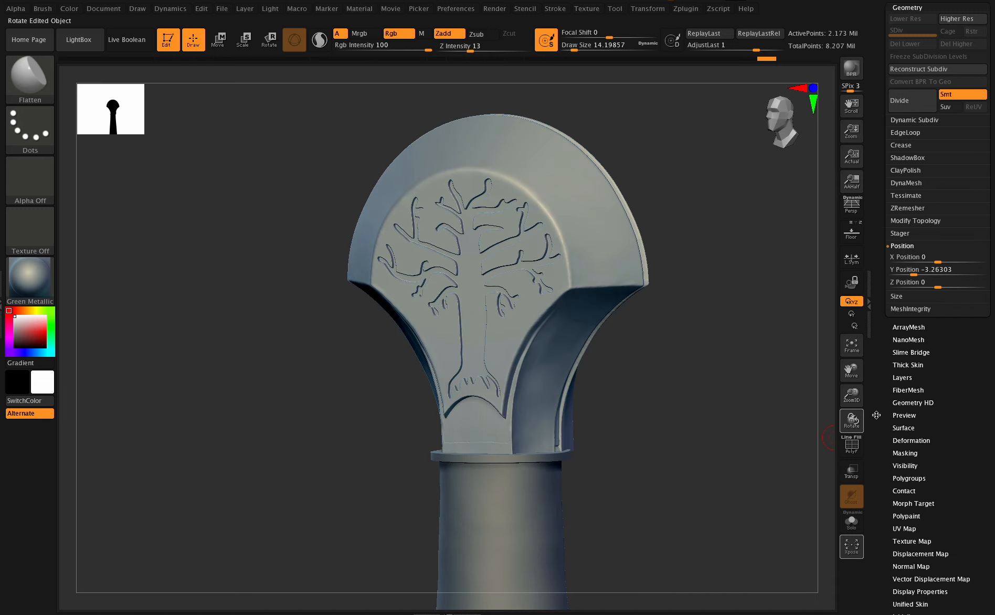
drag(851, 396, 849, 414)
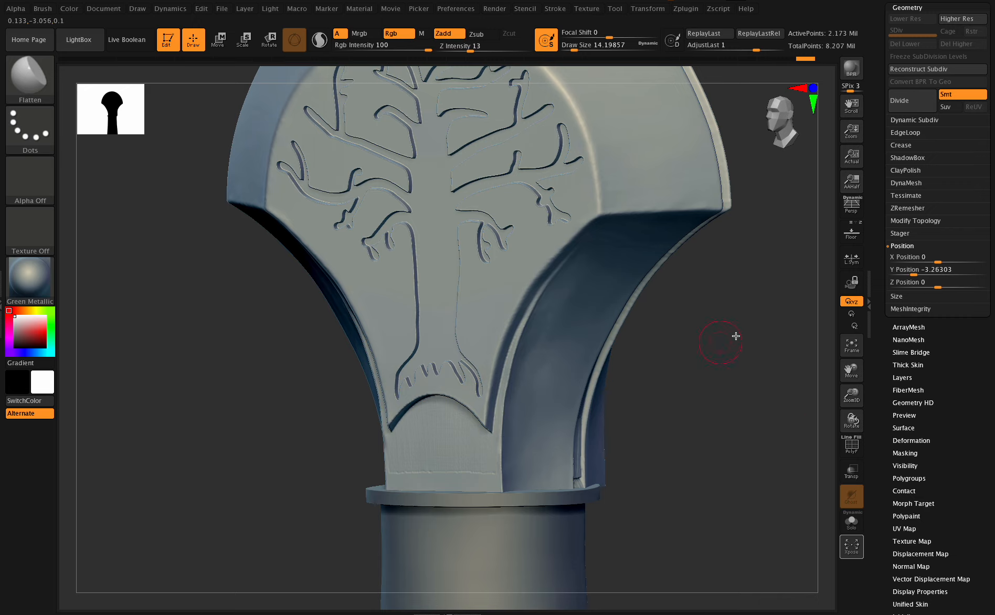
ctrl+drag(704, 353, 765, 433)
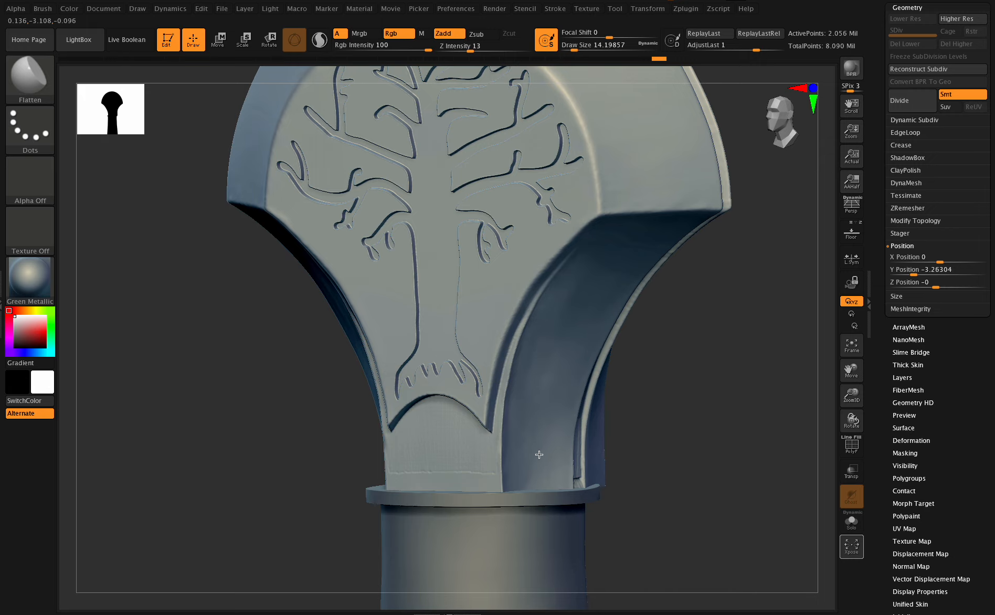
Isolate the pommel subtool by hiding all other subtools.
drag(832, 445, 554, 418)
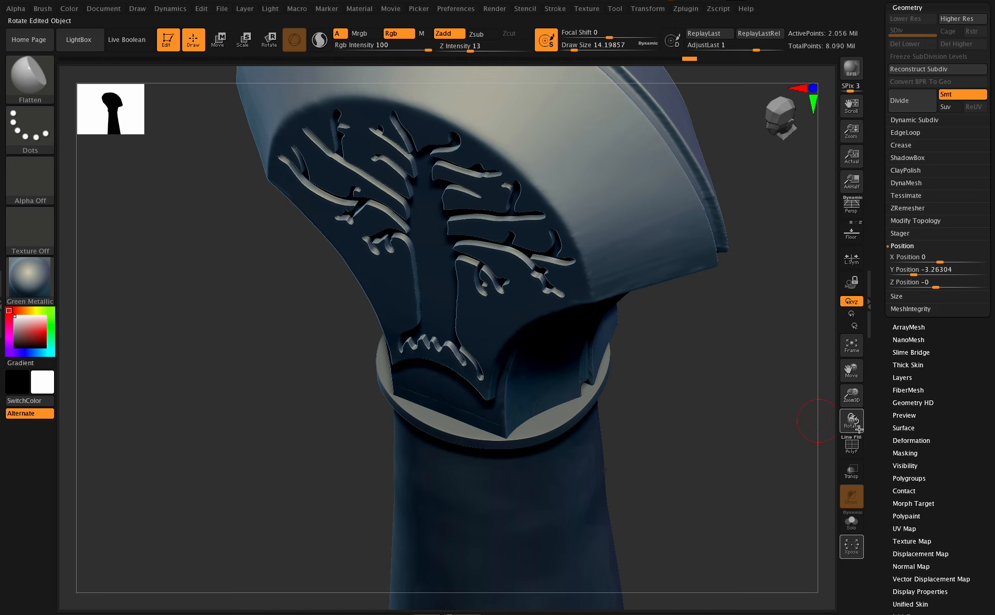
drag(664, 412, 526, 407)
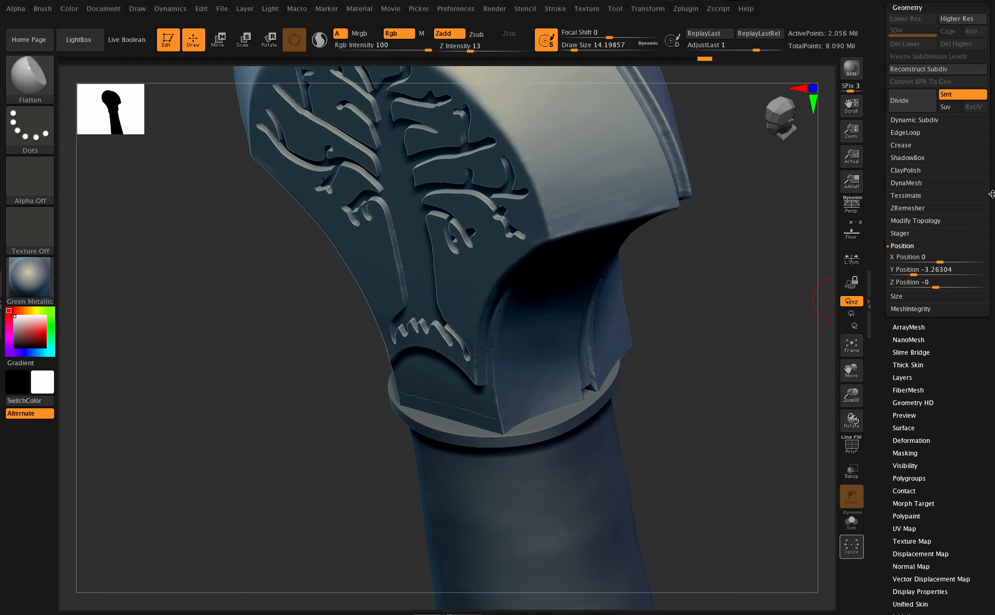
drag(991, 194, 991, 108)
click(980, 105)
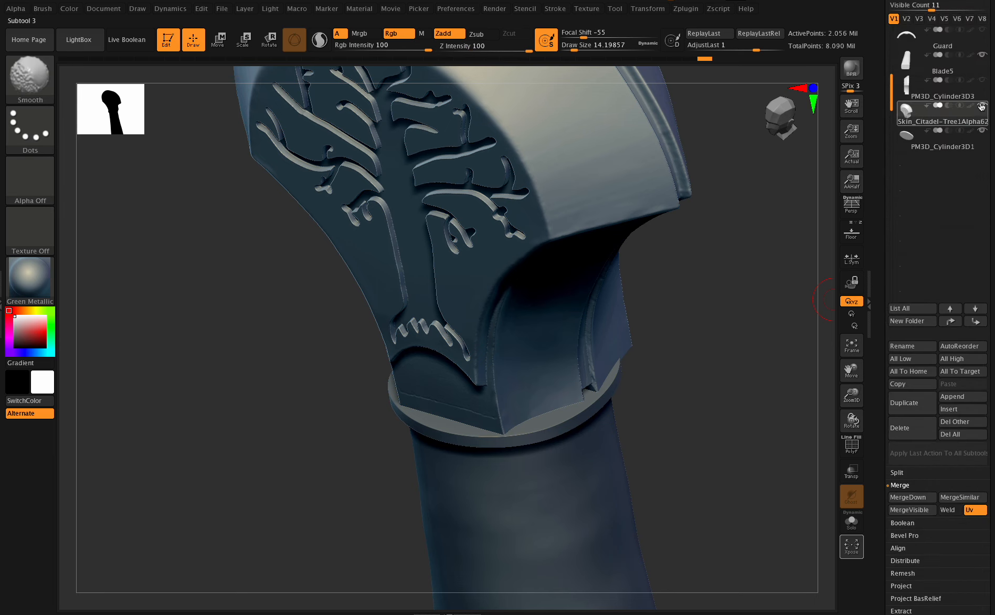
shift+click(981, 105)
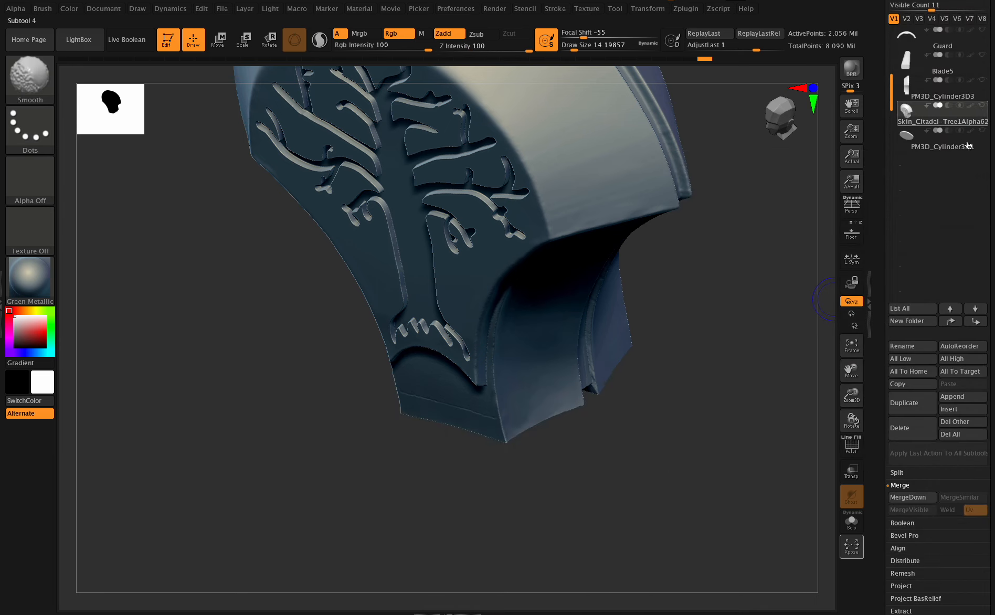
Mask the pommel except its neck's bottom edge, extend that edge straight down with the transform gizmo, and clear the mask.
shift+drag(853, 419, 788, 415)
ctrl+drag(653, 488, 322, 414)
ctrl+click(648, 391)
key(w)
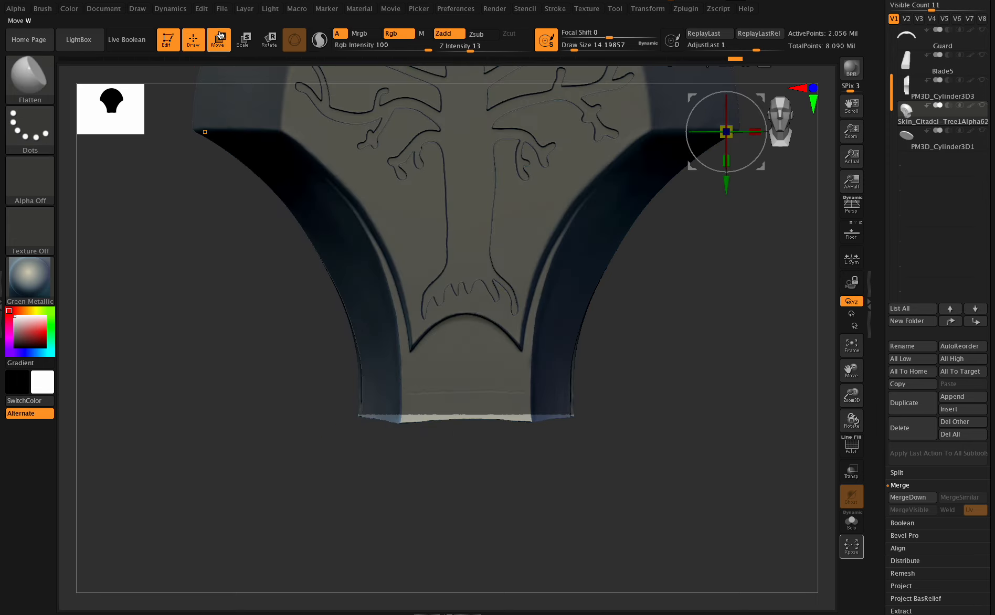
drag(726, 183, 726, 237)
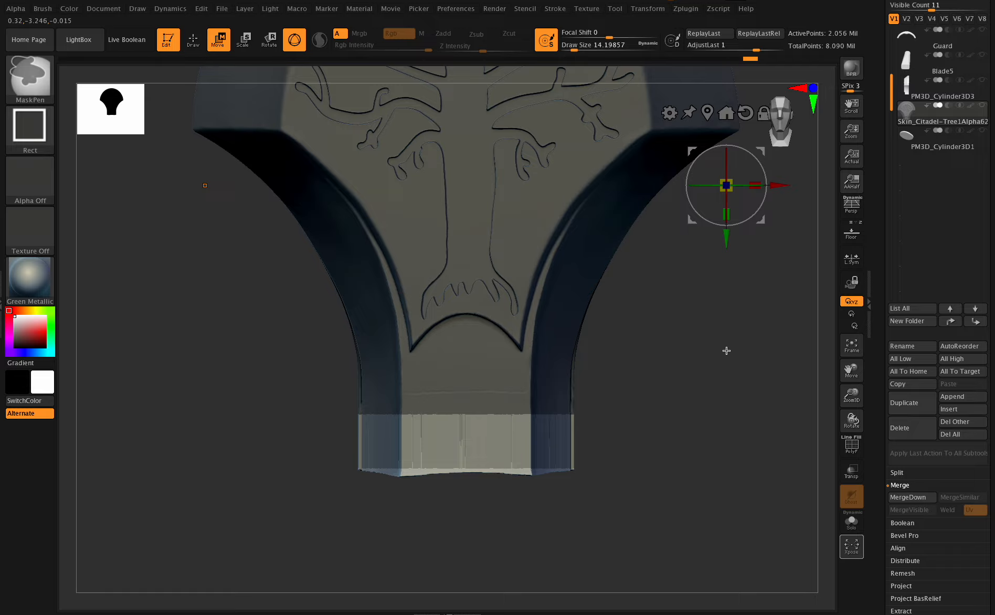
ctrl+drag(726, 351, 755, 362)
Flatten the neck's recessed side panel with Draw Size reduced to about 23, and remesh the extended pommel with DynaMesh.
drag(850, 419, 763, 415)
key(q)
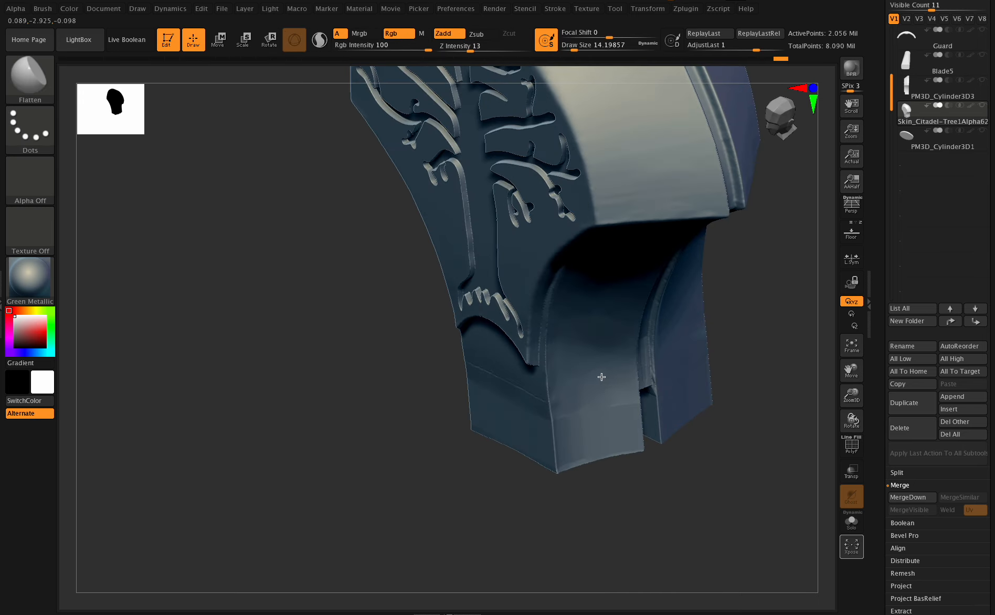
drag(601, 377, 599, 354)
click(582, 48)
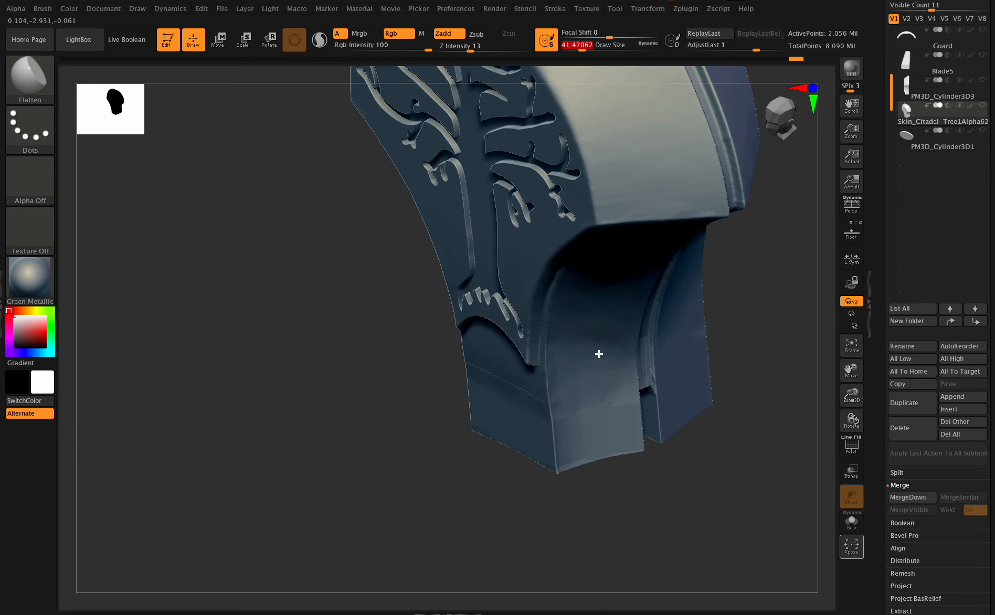
drag(628, 48, 578, 49)
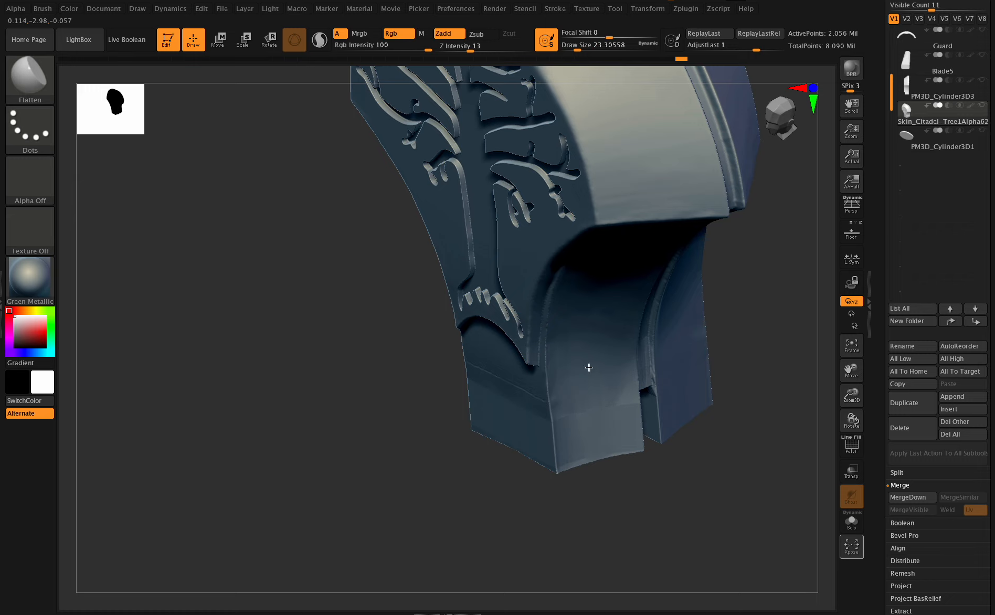
key(ctrl)
ctrl+drag(764, 333, 772, 367)
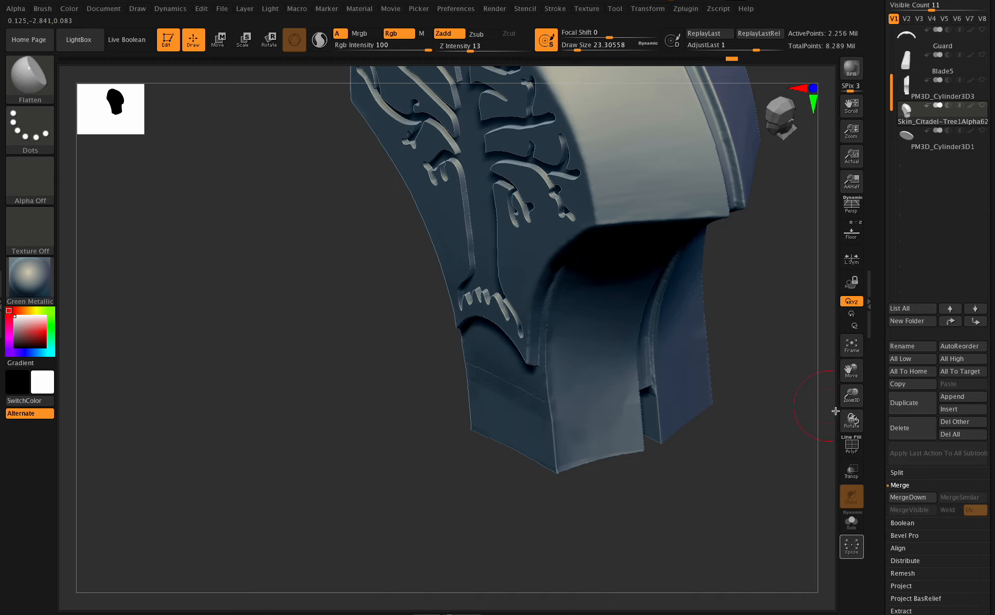
Show the ring collar as a guide, flatten the neck's side panel just above it, and hide the ring again.
mouse_move(836, 411)
mouse_down()
mouse_move(845, 394)
mouse_move(854, 412)
mouse_up()
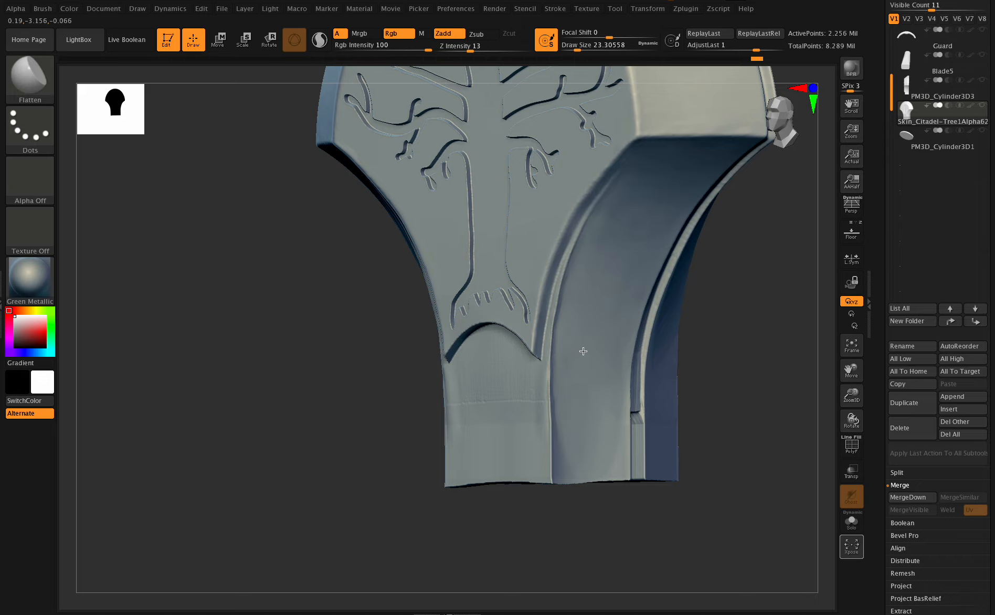
mouse_move(851, 419)
mouse_down()
mouse_move(856, 401)
mouse_move(851, 456)
mouse_up()
click(981, 131)
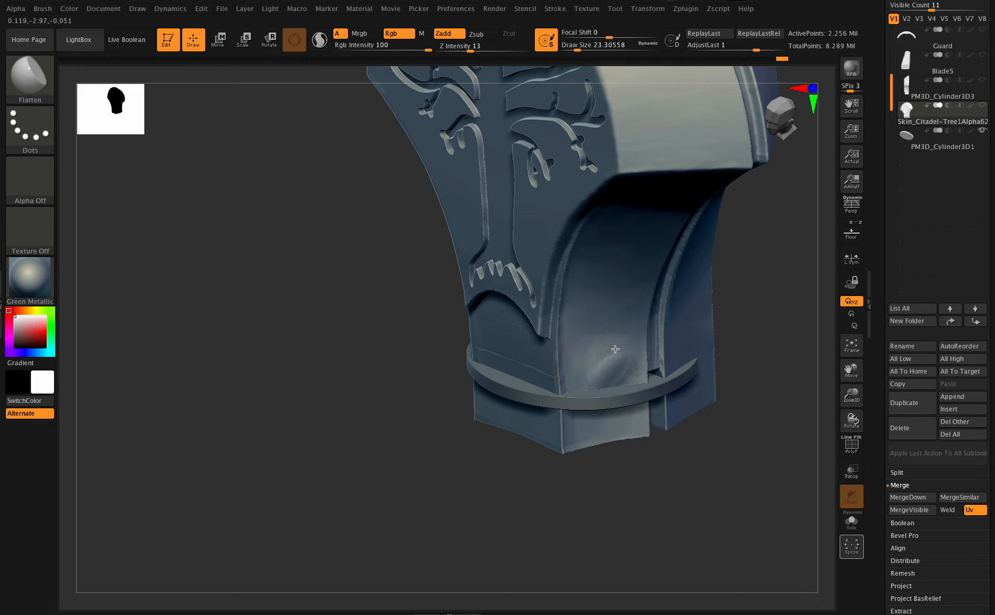
drag(614, 349, 611, 341)
click(982, 131)
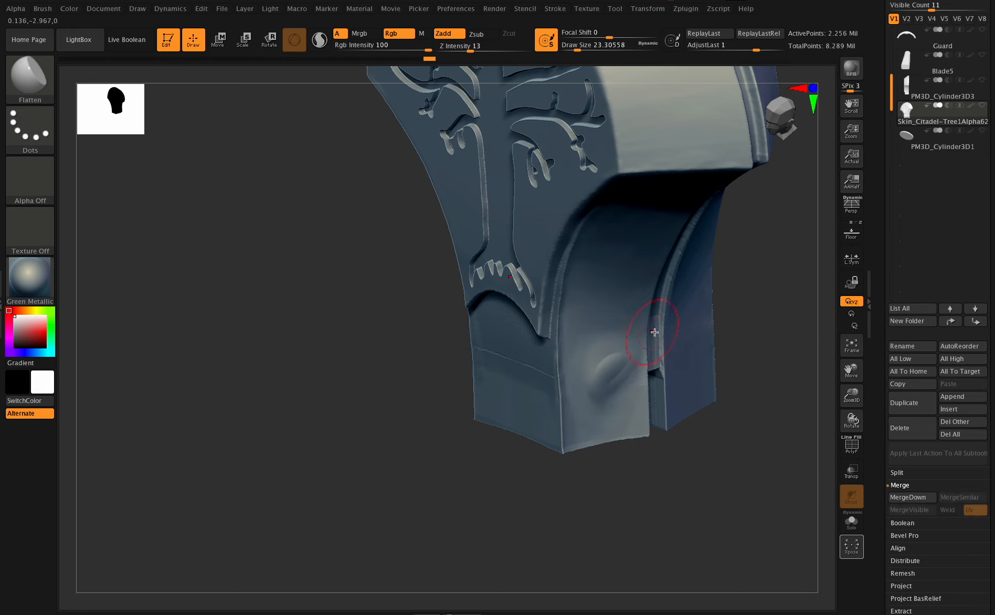
Smooth the bump on the neck's side panel and flatten the area again, orbiting to inspect the neck's underside.
shift+drag(646, 336, 595, 366)
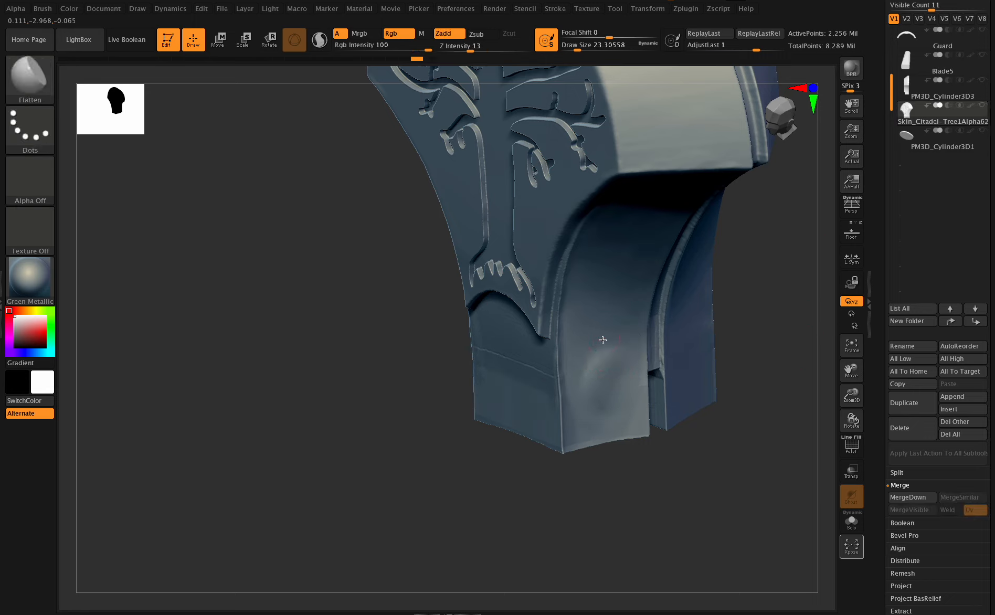
drag(617, 383, 606, 382)
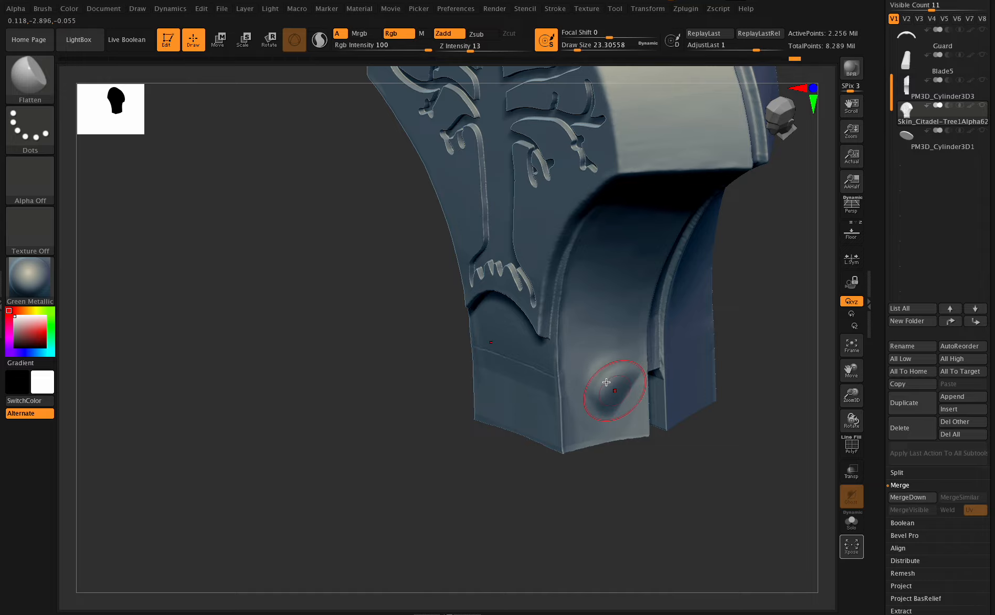
drag(851, 420, 555, 361)
key(ctrl)
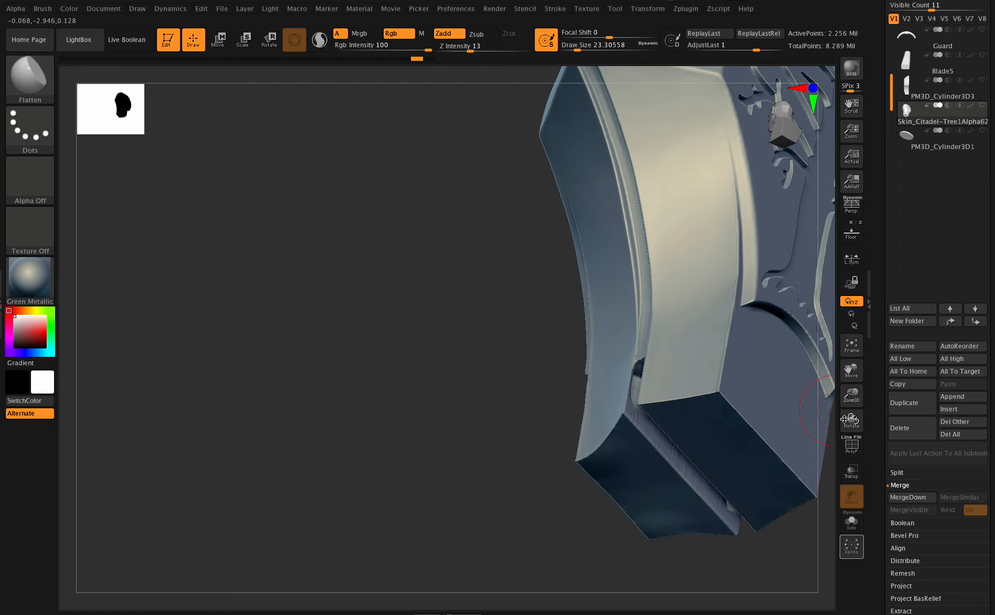
Show the ring collar, mask the pommel except its neck's lower end, move that end straight down about 0.084, and clear the mask.
mouse_move(850, 420)
mouse_down()
mouse_move(855, 410)
mouse_move(826, 360)
mouse_up()
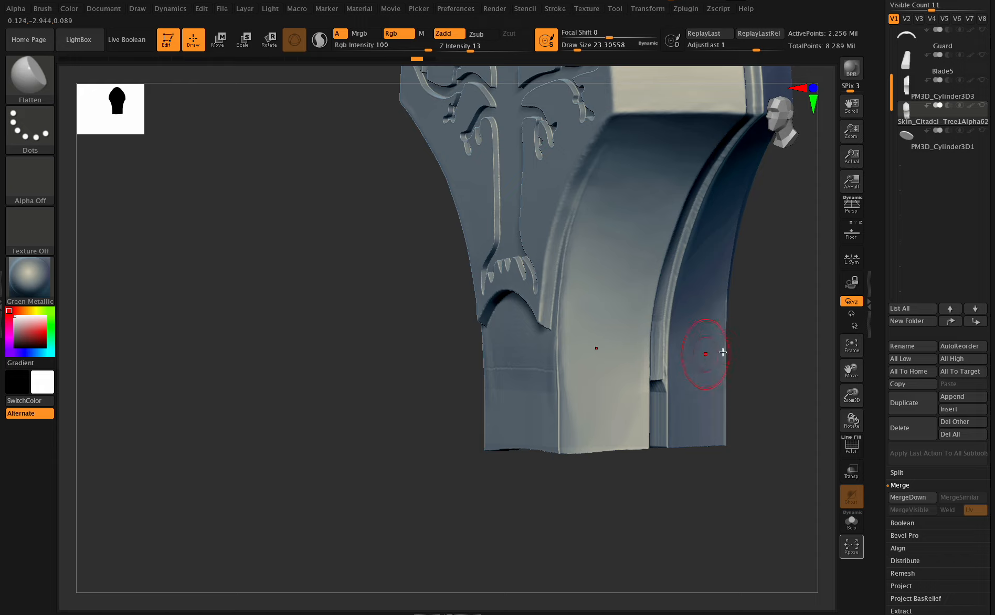
click(982, 133)
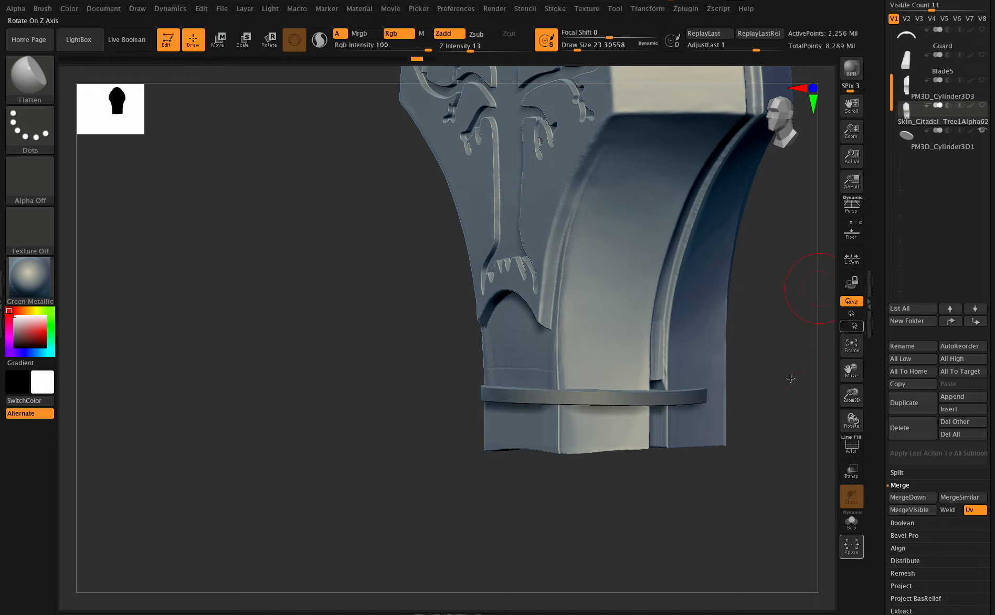
mouse_move(851, 419)
mouse_down()
mouse_move(839, 408)
mouse_move(879, 422)
mouse_up()
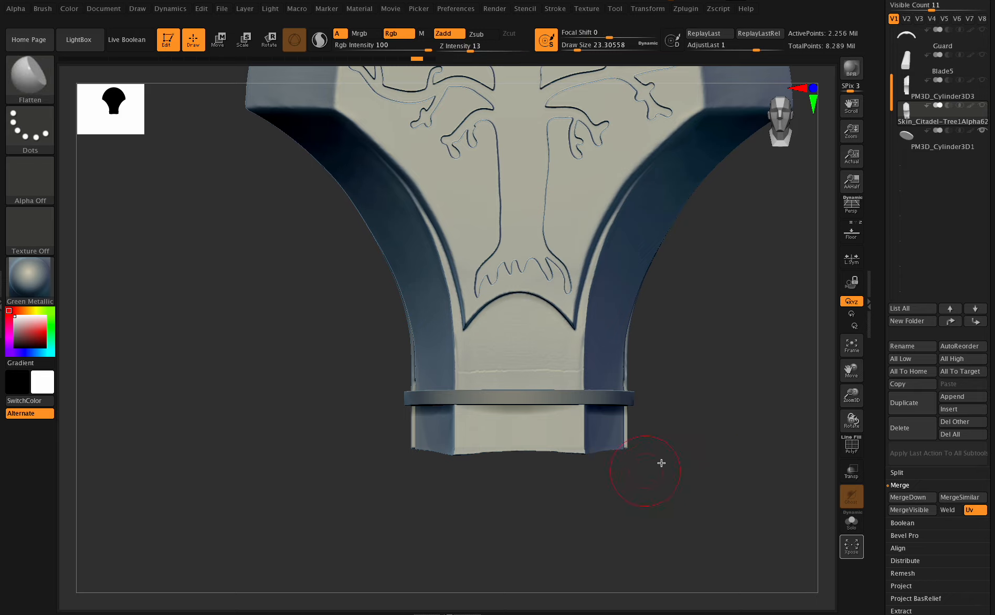
ctrl+drag(665, 497, 394, 373)
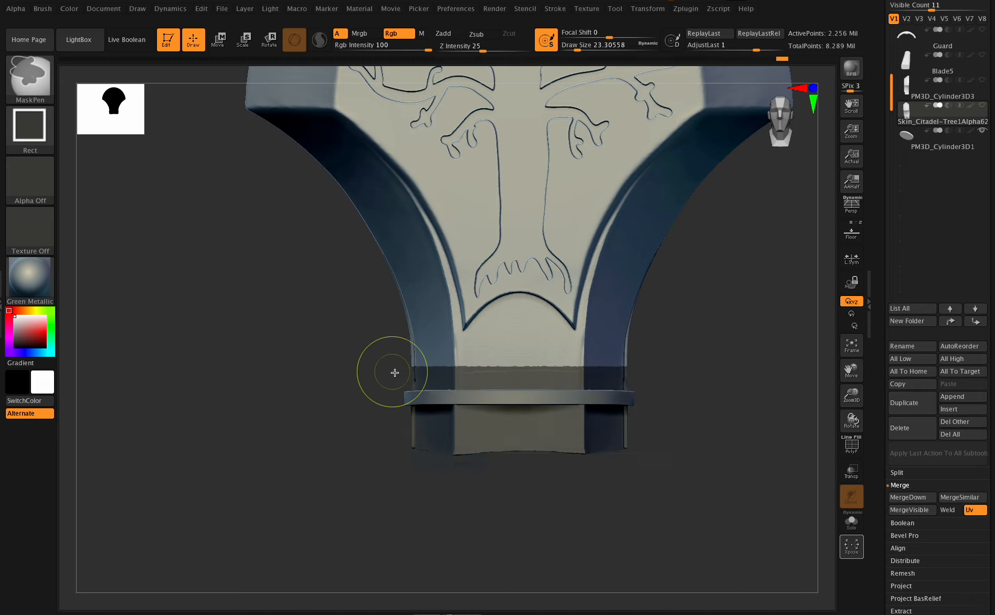
mouse_move(852, 420)
mouse_down()
mouse_move(825, 410)
mouse_move(863, 421)
mouse_up()
ctrl+click(769, 383)
click(219, 41)
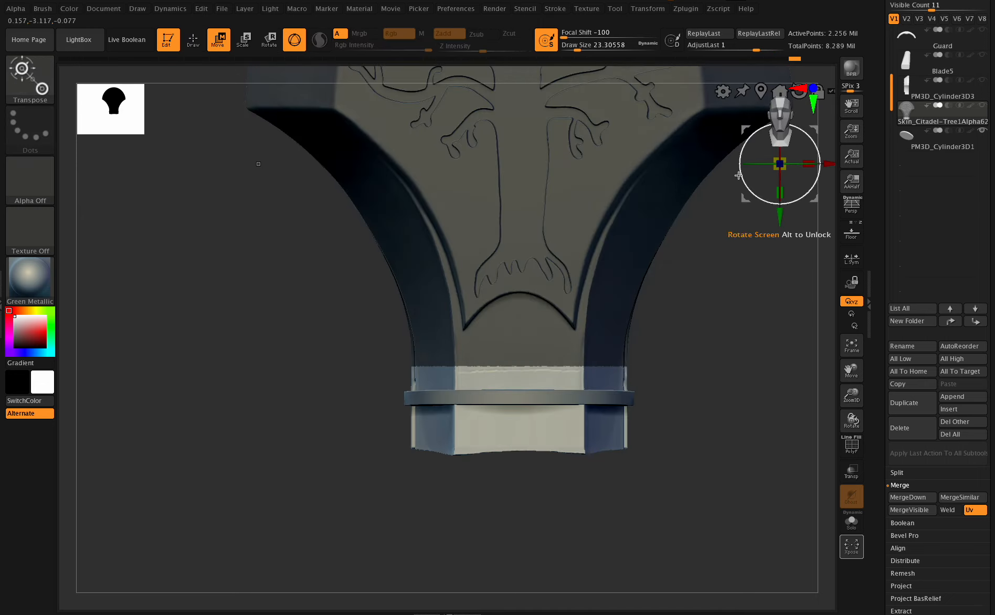
drag(782, 220, 786, 283)
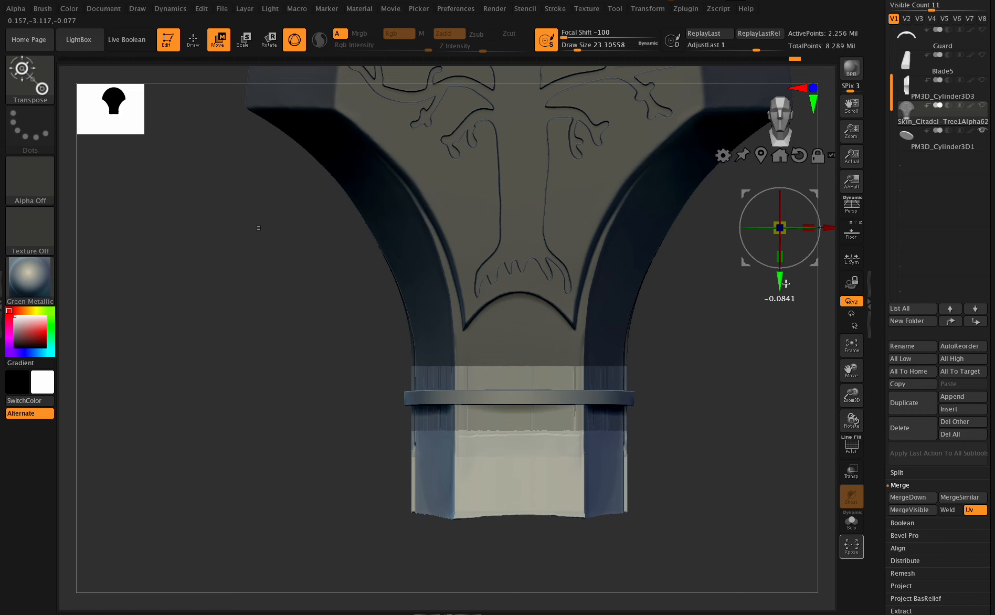
mouse_move(724, 372)
ctrl+mouse_down()
mouse_move(754, 374)
mouse_move(766, 444)
ctrl+mouse_up()
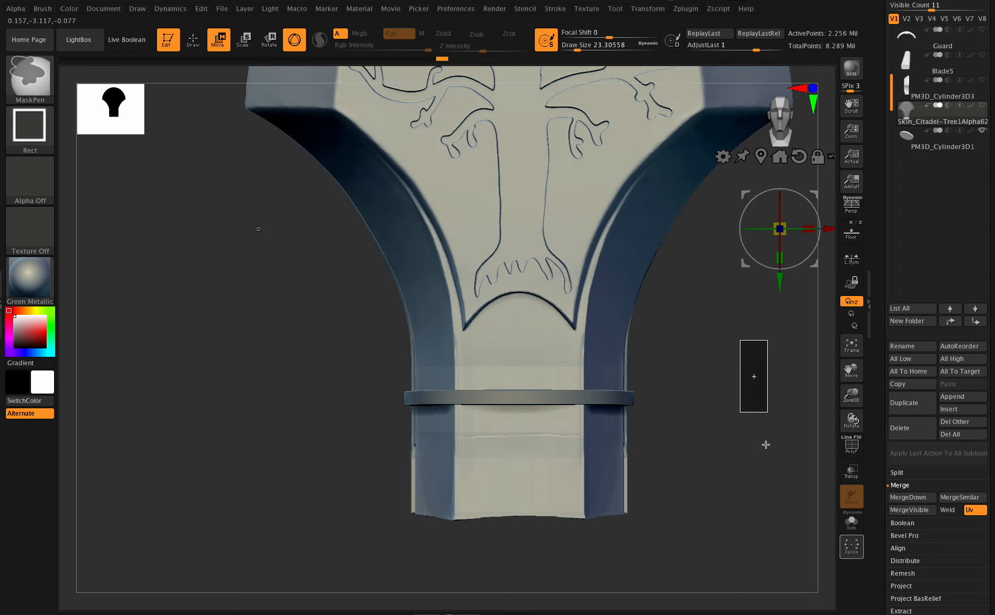
Hide the uneven lower end of the neck below the ring, delete the hidden geometry, and remesh the pommel with DynaMesh.
mouse_move(681, 555)
ctrl+alt+shift+mouse_down()
mouse_move(498, 473)
mouse_move(368, 430)
ctrl+alt+shift+mouse_up()
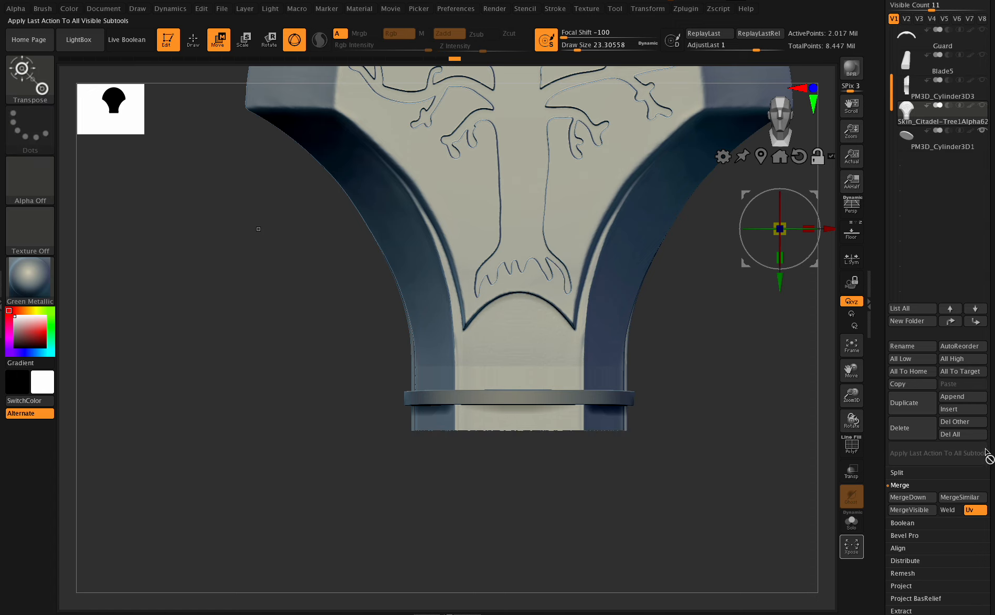
drag(987, 455, 989, 357)
click(910, 494)
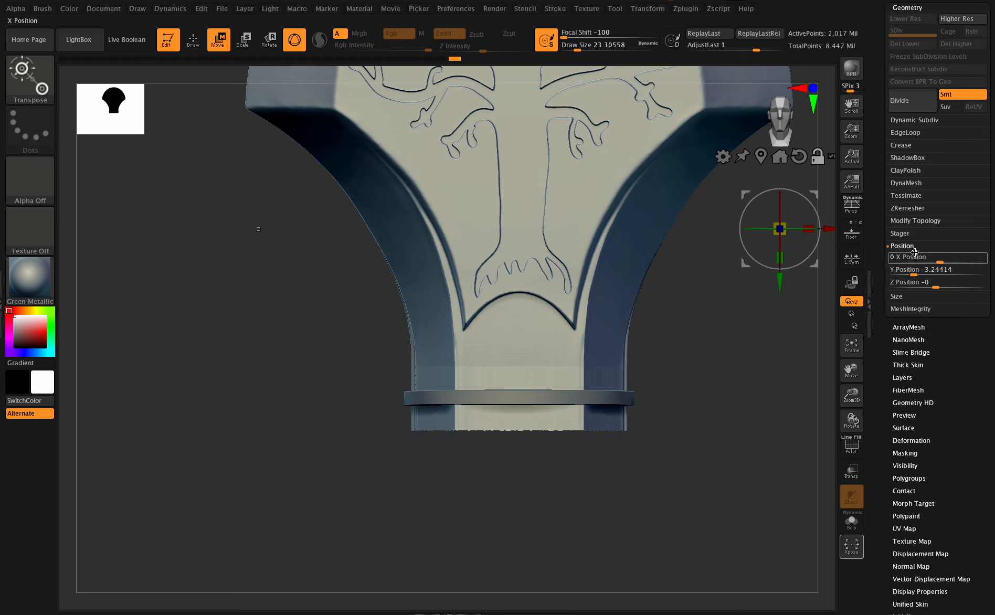
click(911, 222)
click(912, 270)
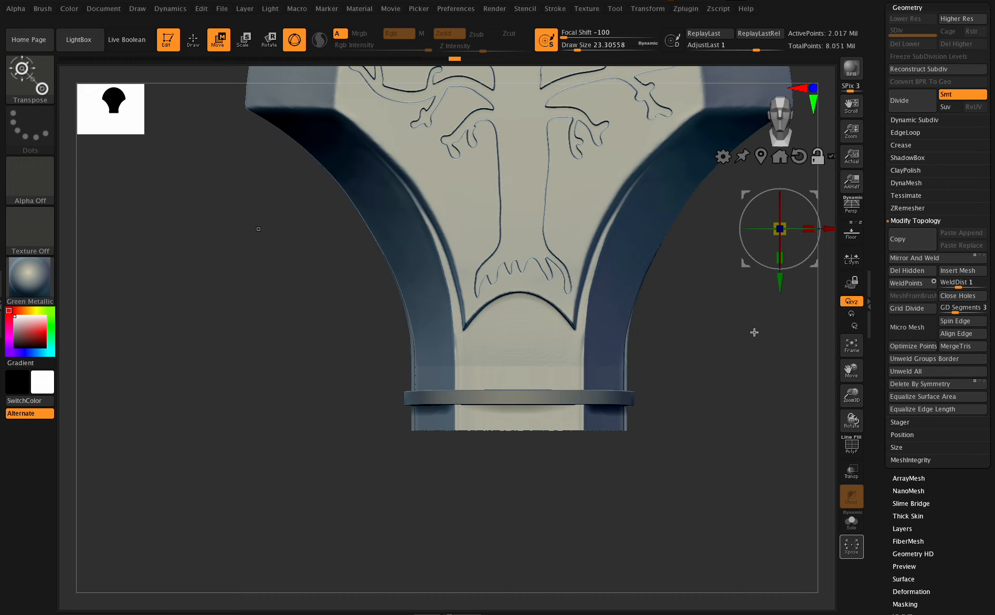
ctrl+drag(722, 350, 750, 426)
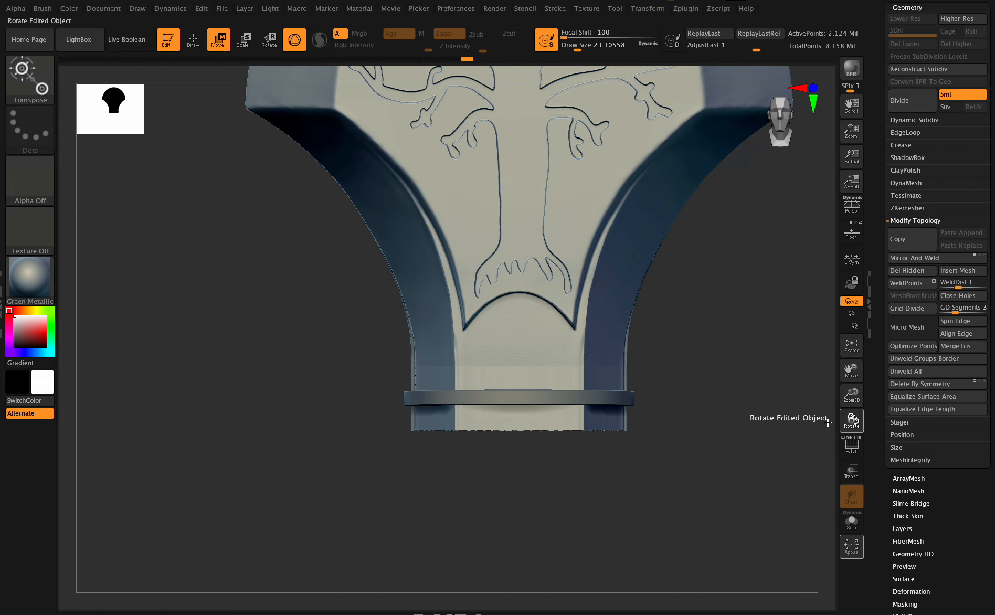
Return to draw mode, reduce Draw Size to about 9.4, and try flattening the neck's side panel near its curved front edge.
drag(851, 422, 848, 437)
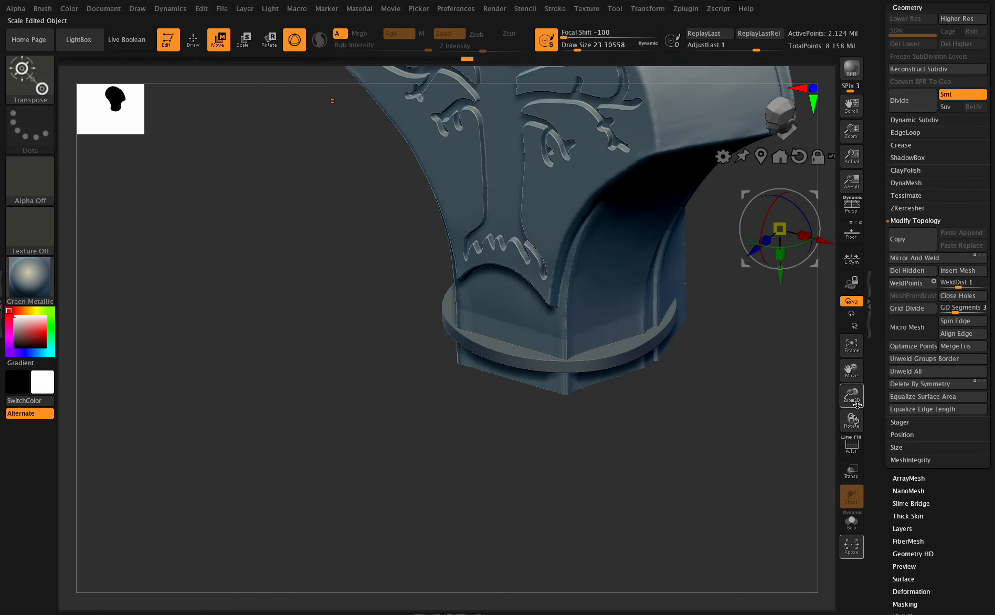
drag(851, 369, 838, 402)
key(q)
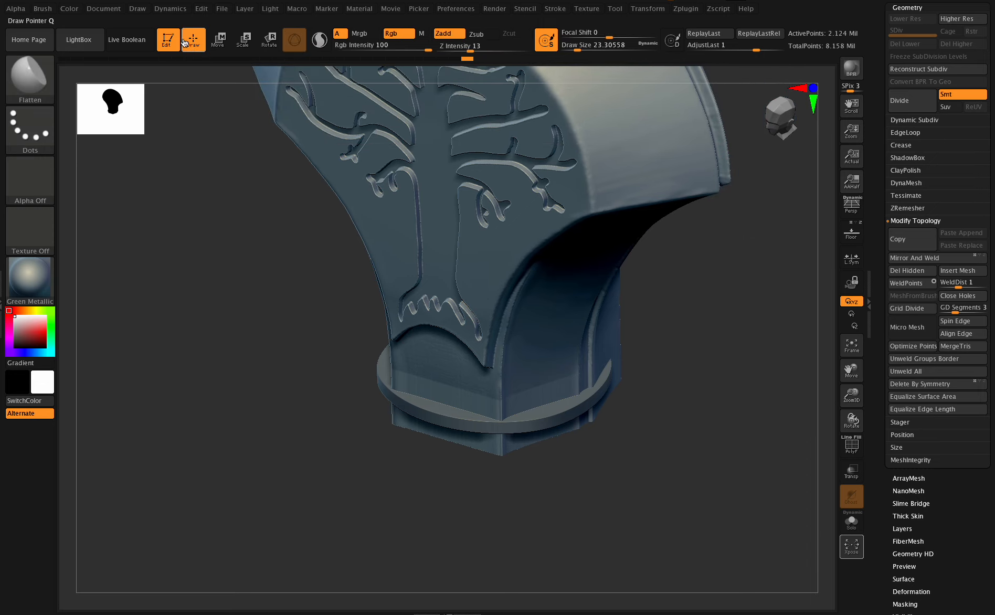
drag(851, 393, 848, 413)
drag(851, 369, 843, 338)
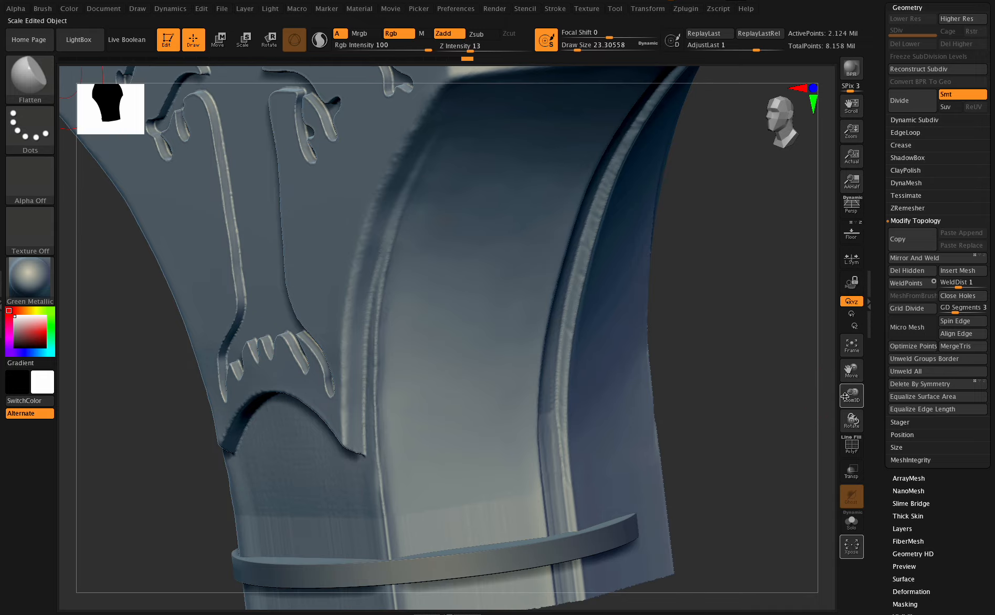
drag(849, 398, 855, 370)
mouse_move(851, 395)
mouse_down()
mouse_move(838, 446)
mouse_move(771, 368)
mouse_up()
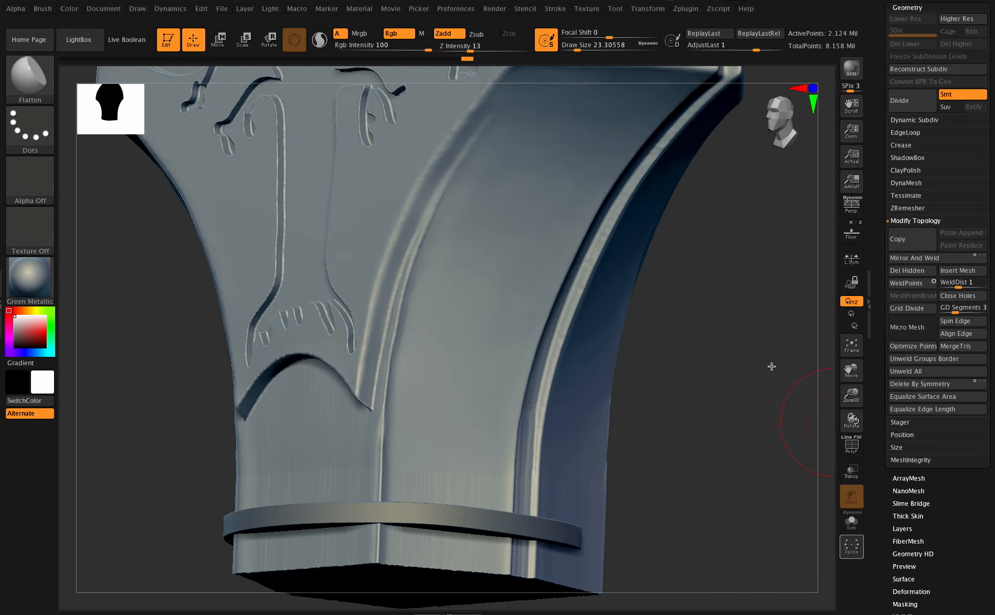
drag(580, 49, 579, 48)
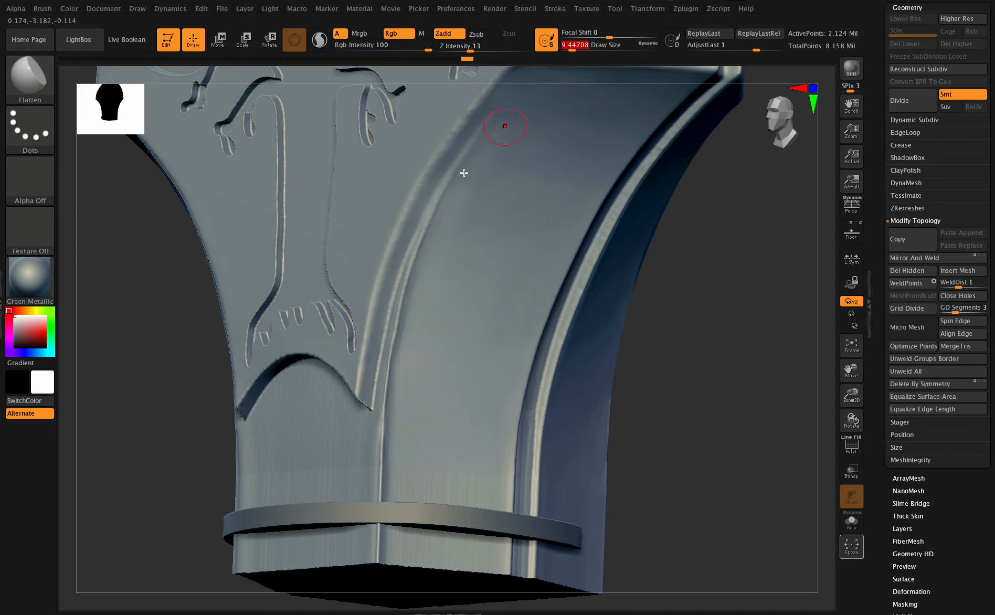
drag(476, 185, 479, 191)
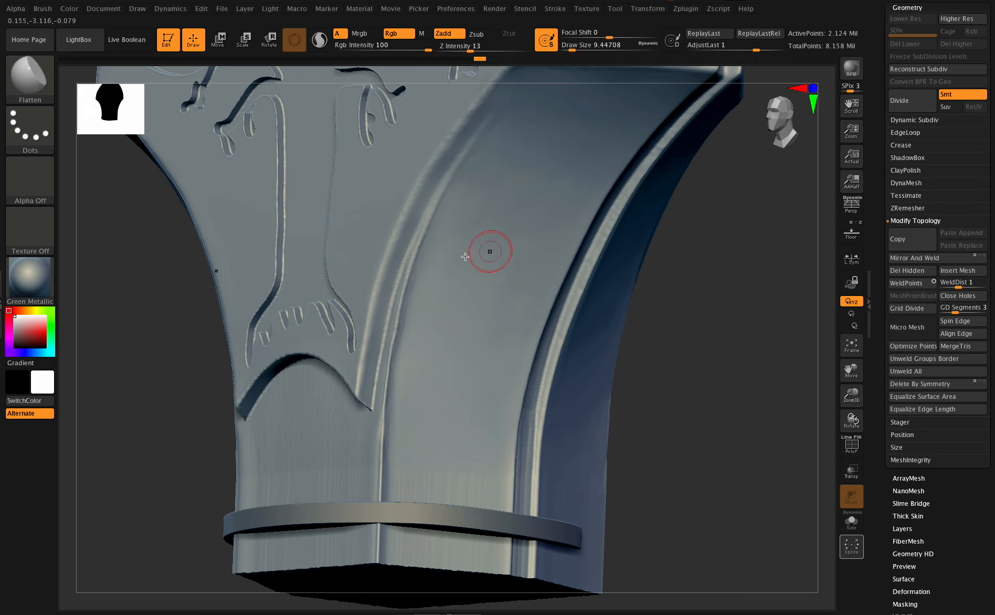
Straighten the neck's front edge in side view using the Move brush with Draw Size 28.75.
shift+drag(843, 414, 836, 413)
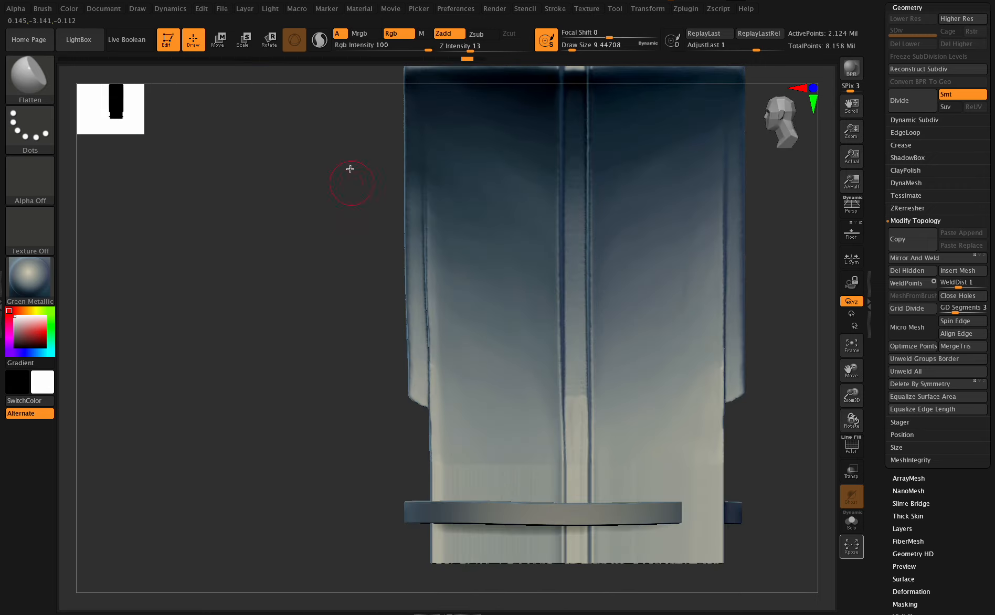
key(b)
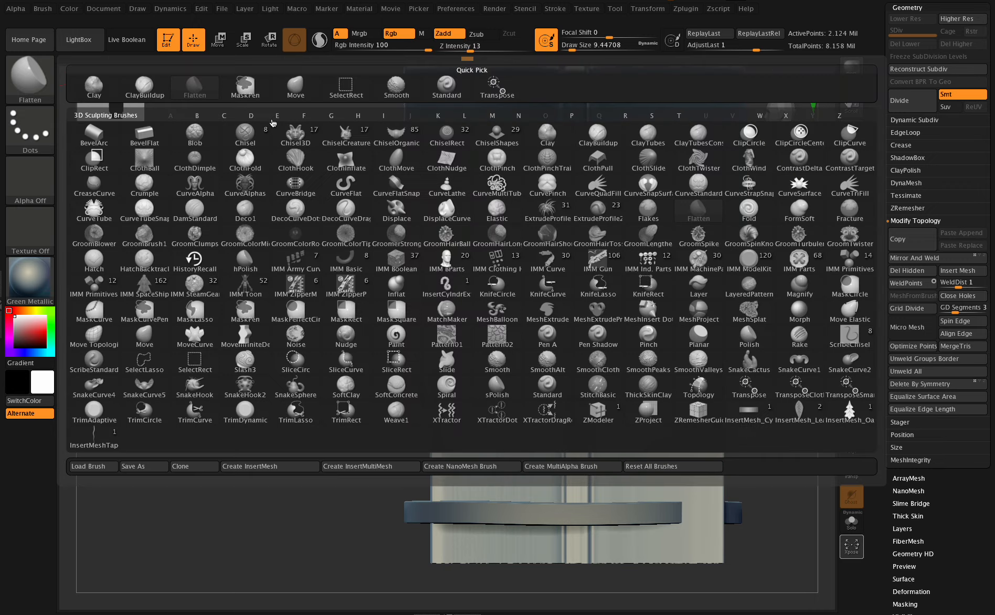
key(m)
key(v)
mouse_move(573, 48)
mouse_down()
mouse_move(587, 48)
mouse_move(579, 48)
mouse_up()
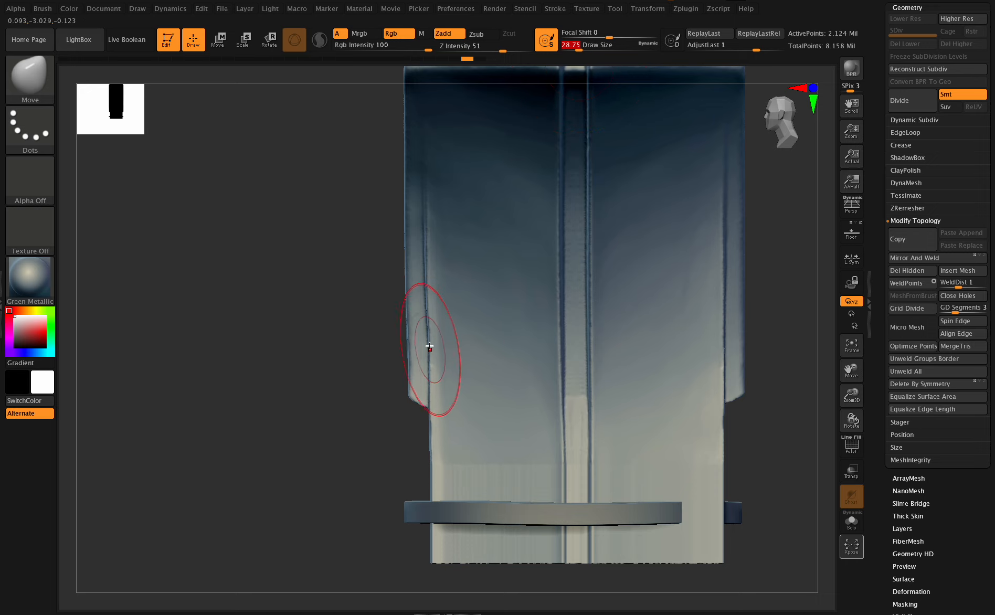
drag(429, 349, 425, 399)
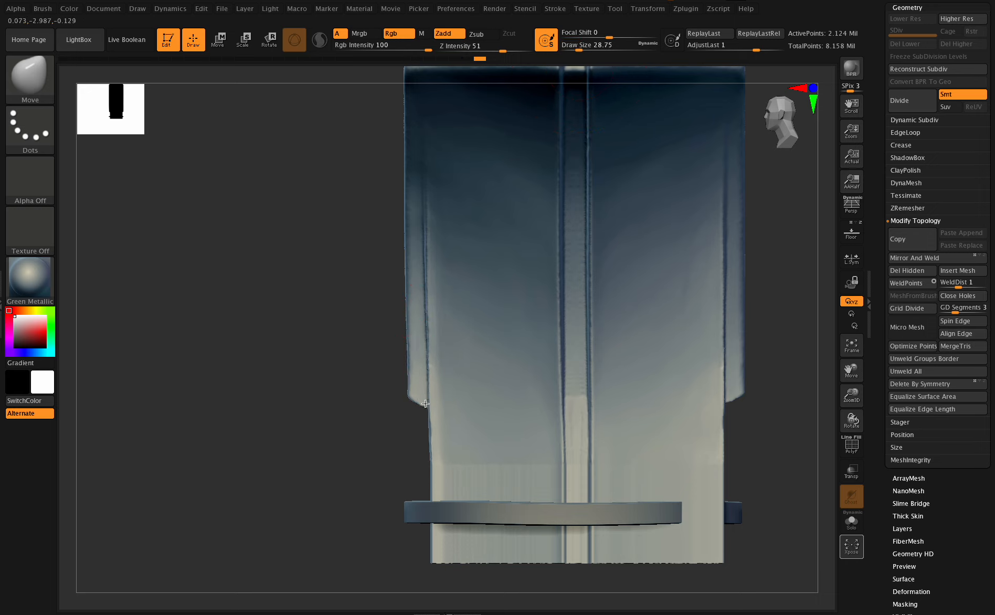
drag(430, 470, 427, 510)
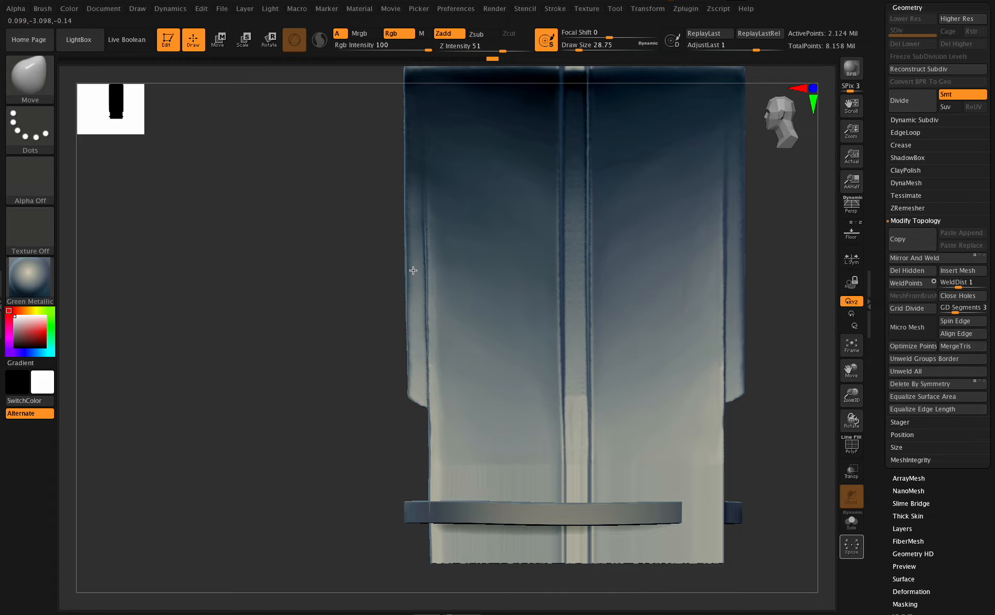
Switch back to the Flatten brush and remesh the reshaped pommel with DynaMesh.
mouse_move(851, 420)
mouse_down()
mouse_move(880, 420)
mouse_move(861, 416)
mouse_up()
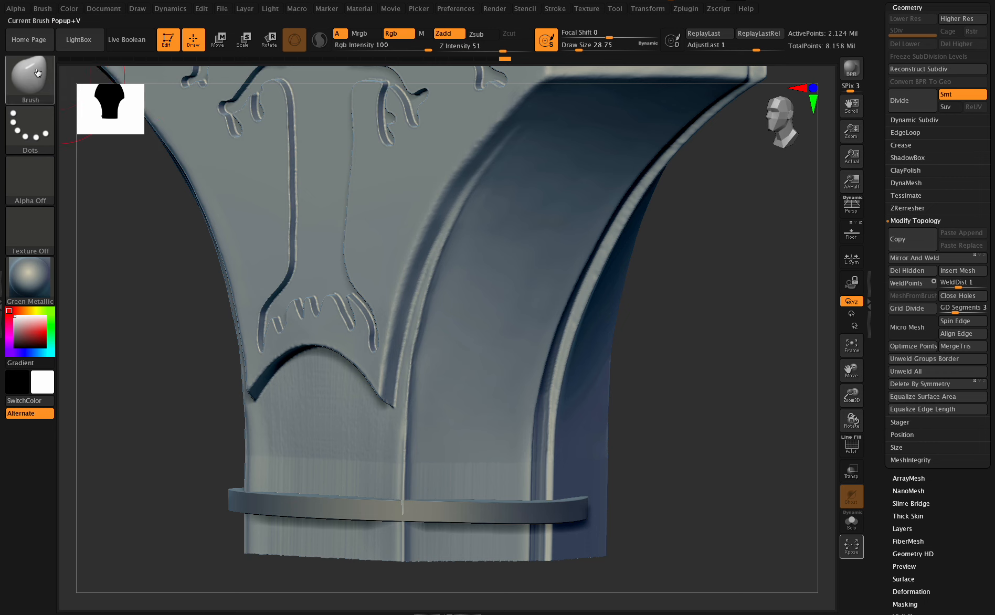
key(b)
click(182, 89)
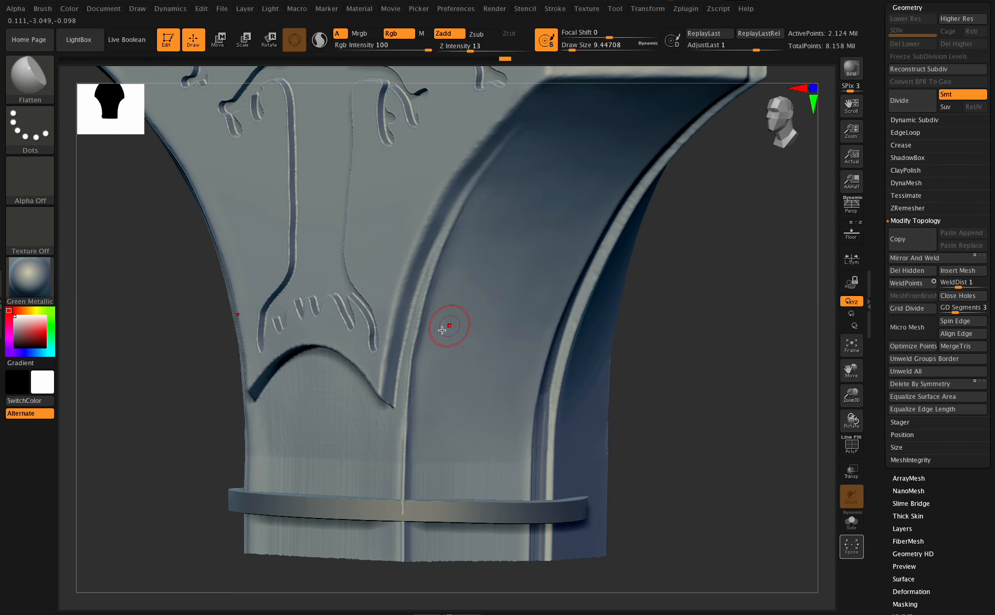
key(ctrl)
ctrl+drag(657, 339, 654, 355)
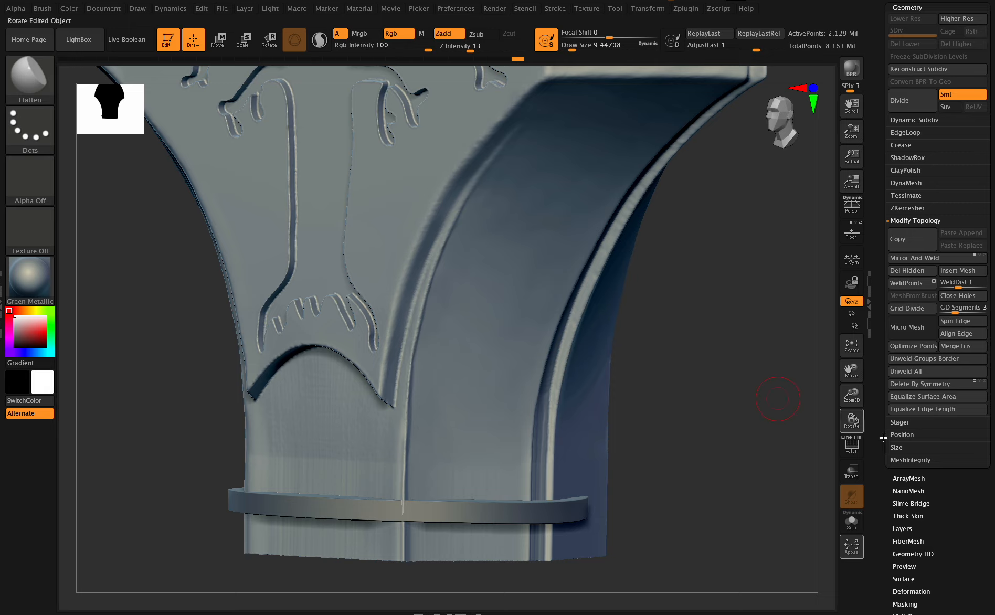
Undo the last flatten stroke and mask the neck's front face in side view, from the tree's base down to the ring.
mouse_move(851, 418)
mouse_down()
mouse_move(885, 377)
mouse_move(824, 401)
mouse_move(853, 419)
mouse_move(844, 403)
mouse_move(851, 462)
mouse_up()
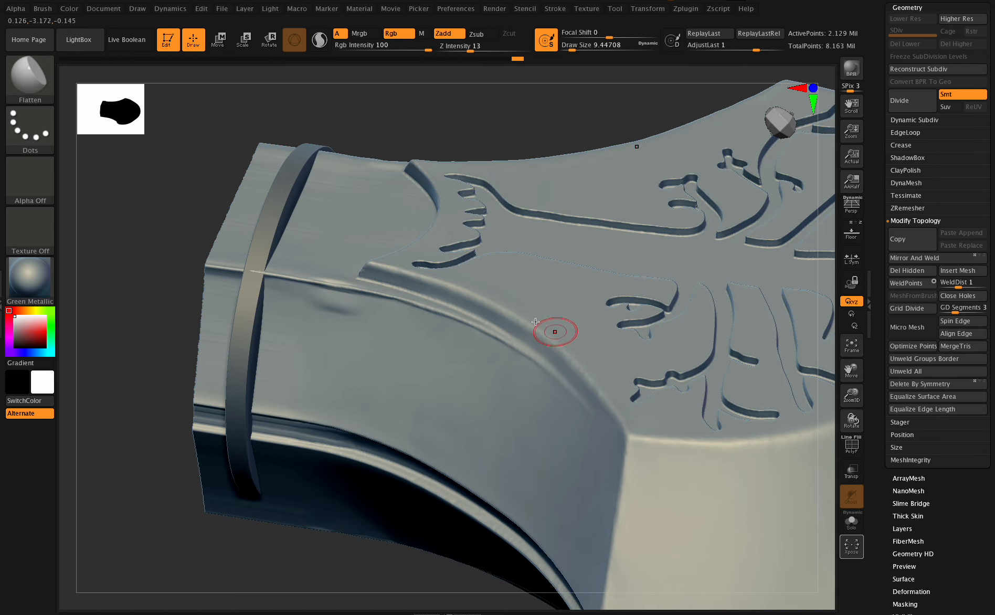
key(ctrl+z)
shift+drag(851, 421, 850, 409)
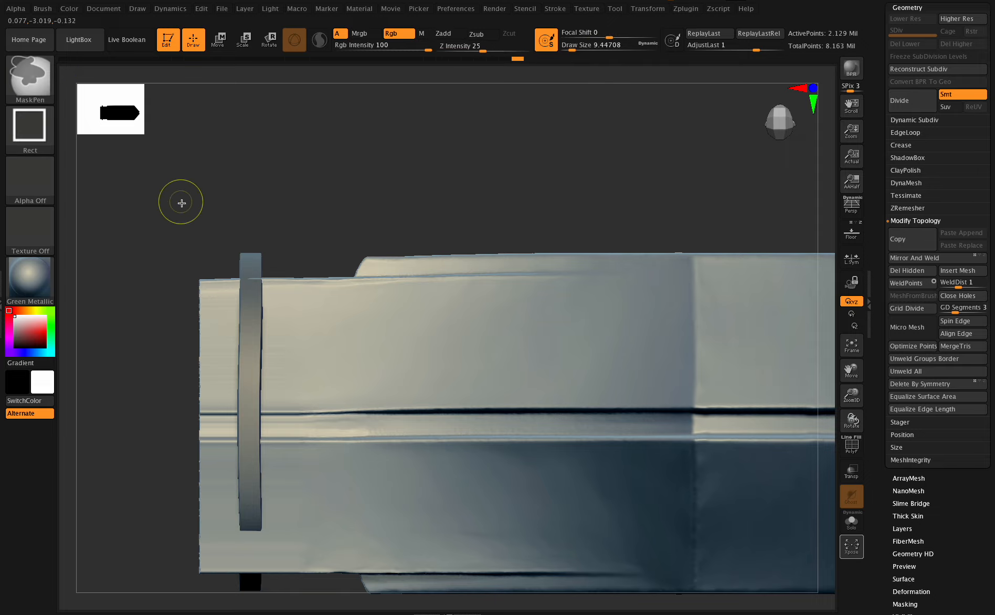
mouse_move(174, 199)
ctrl+mouse_down()
mouse_move(555, 282)
mouse_move(580, 277)
ctrl+mouse_up()
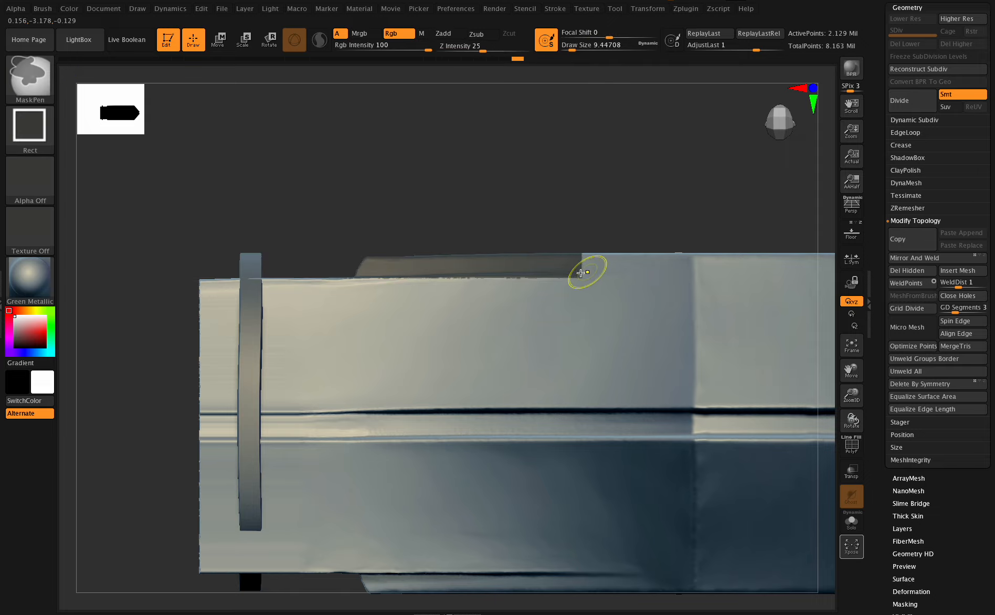
mouse_move(851, 421)
mouse_down()
mouse_move(849, 447)
mouse_move(850, 425)
mouse_up()
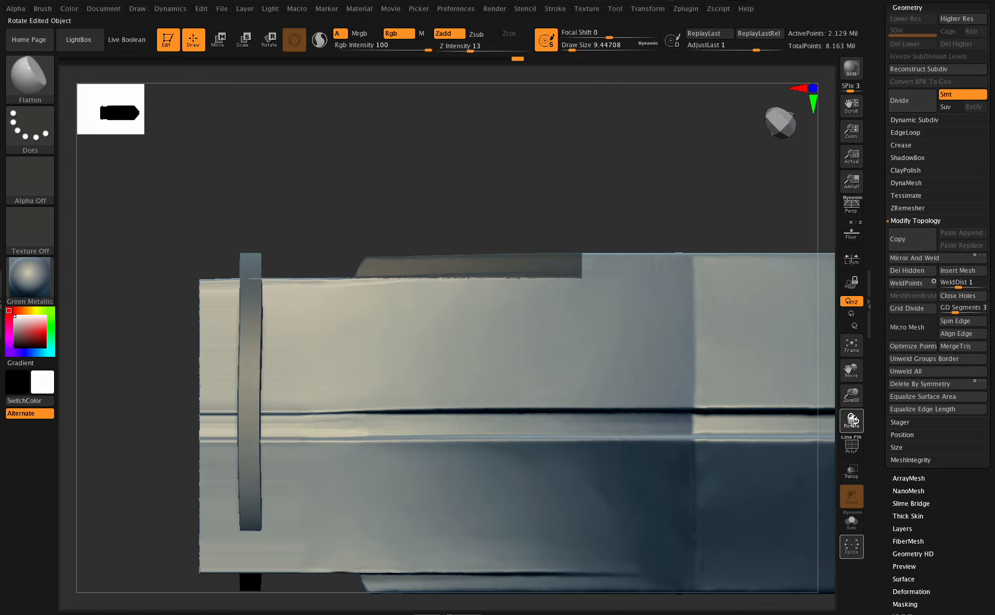
ctrl+drag(217, 204, 377, 278)
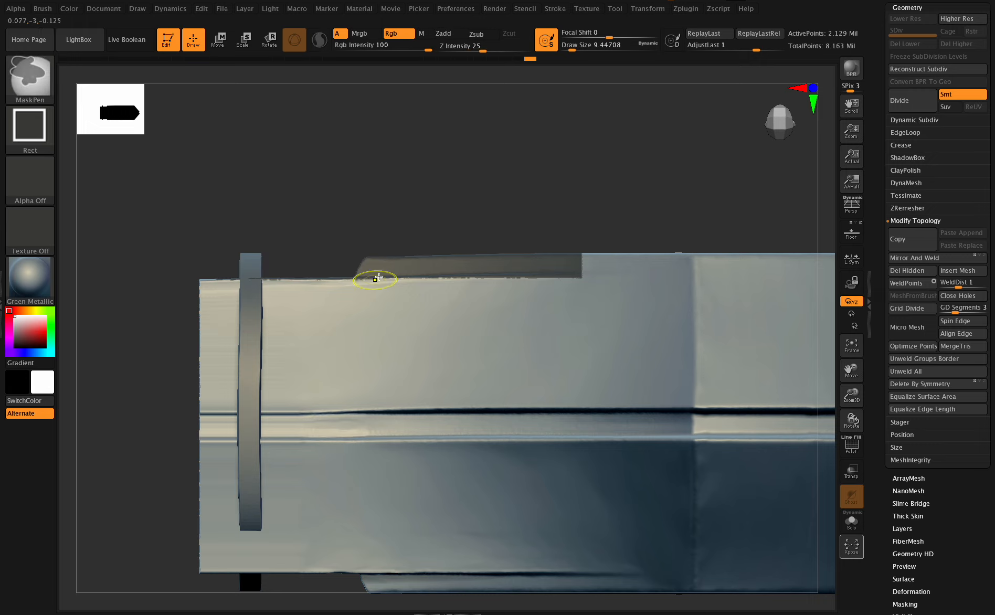
drag(851, 421, 810, 438)
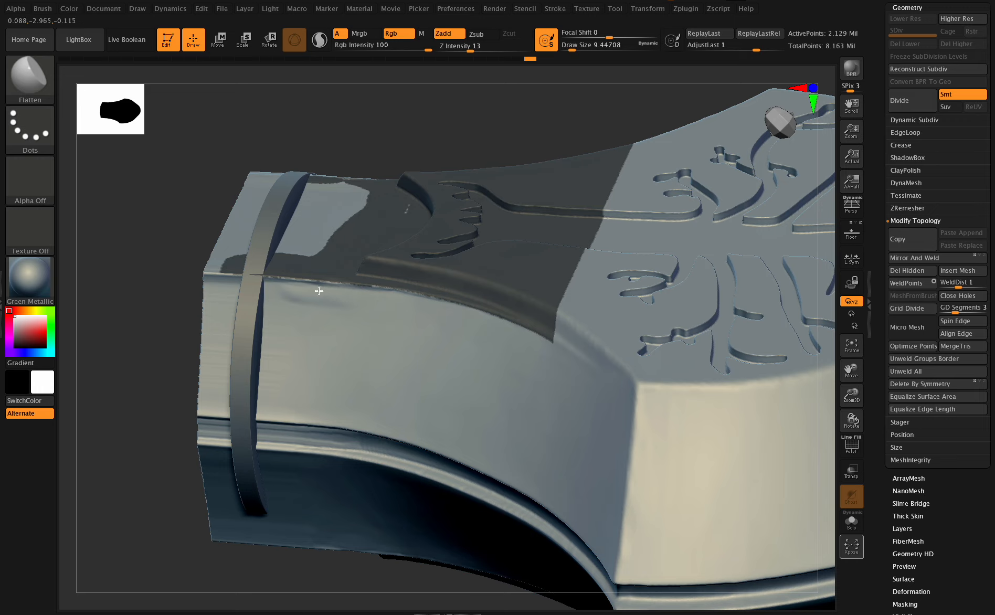
Flatten and smooth the neck's side panel along the masked edge with Draw Size about 7.5.
click(568, 47)
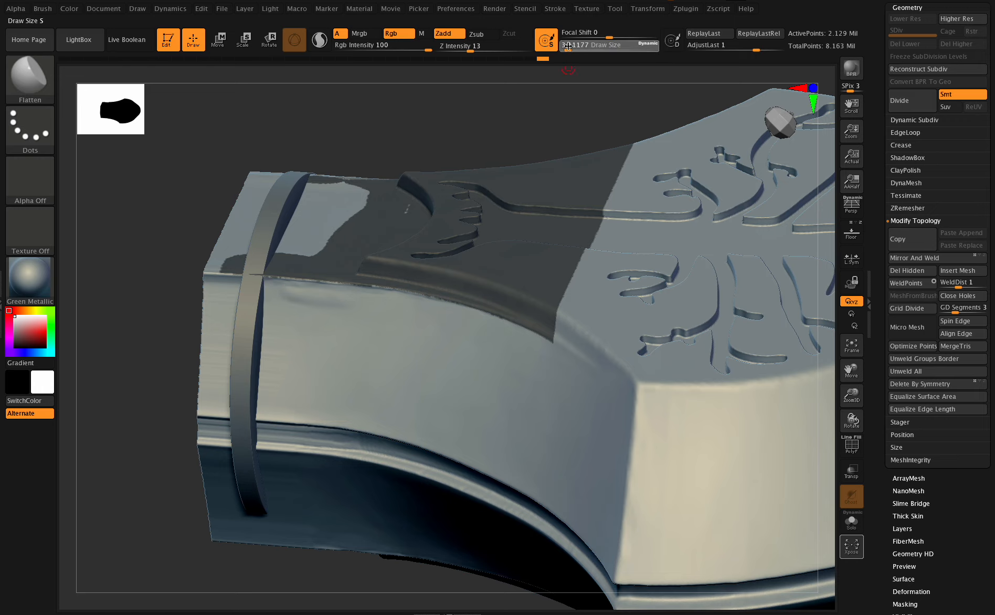
drag(569, 48, 572, 47)
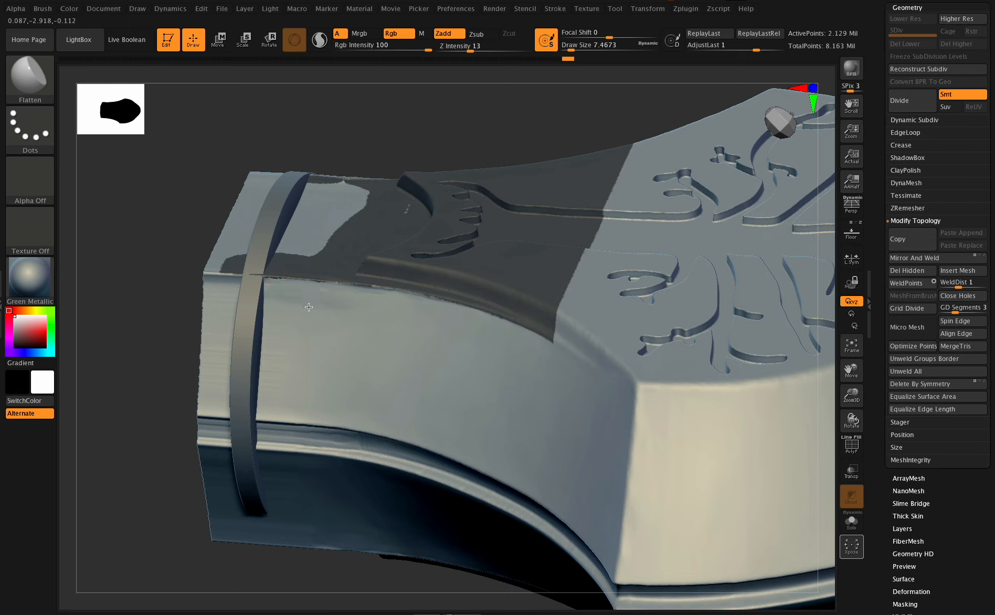
key(shift)
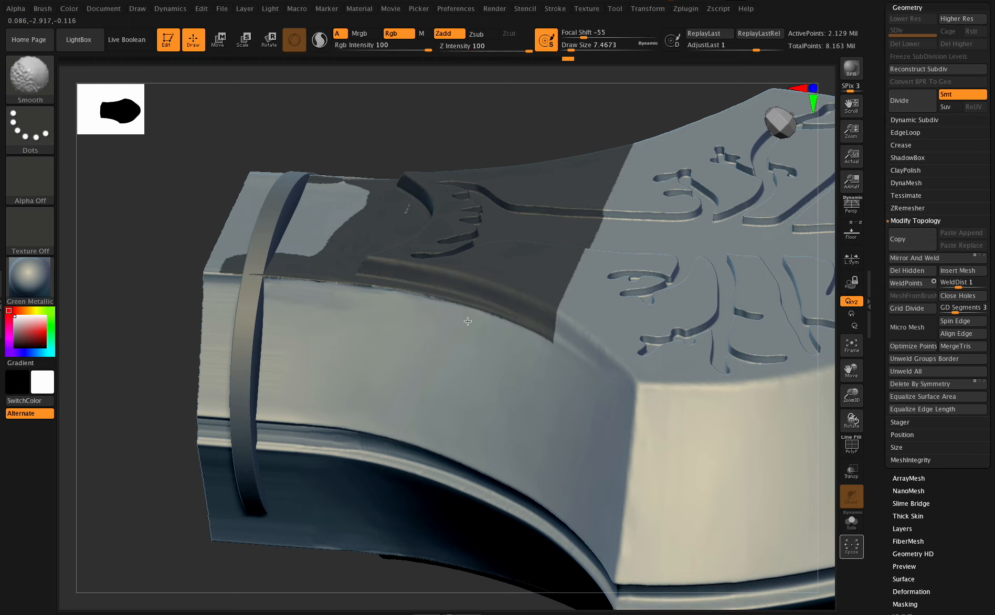
key(shift)
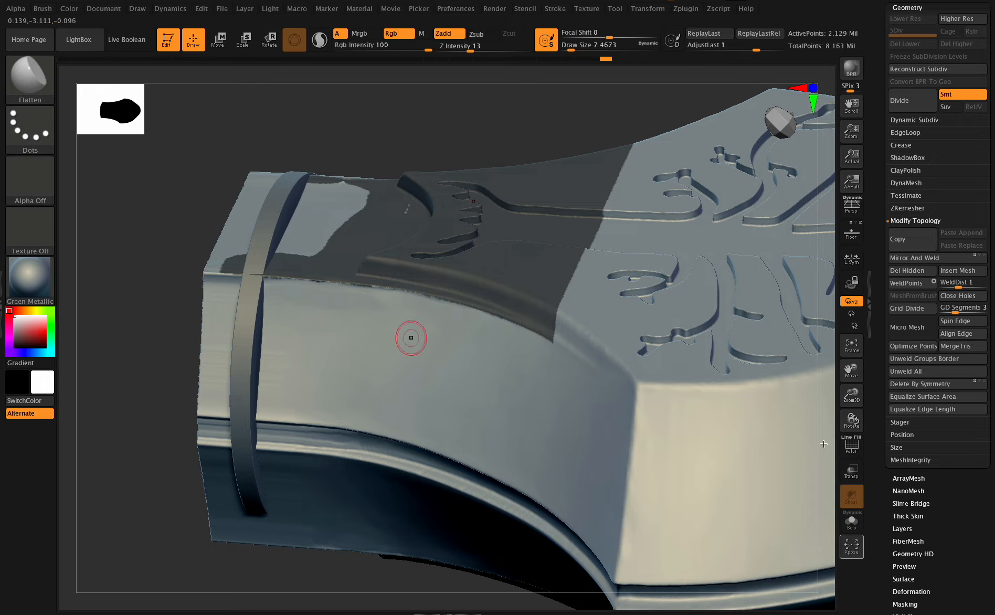
Flatten the neck's side panel below the masked front face, between the ring and the pommel's flare.
drag(851, 420, 706, 384)
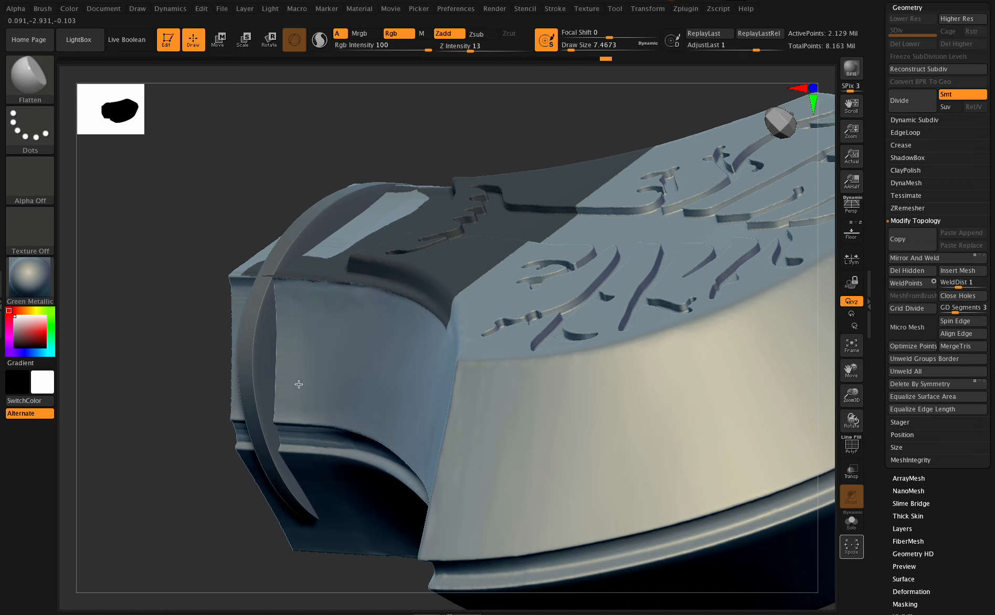
drag(298, 384, 338, 316)
drag(288, 368, 337, 344)
mouse_move(850, 395)
mouse_down()
mouse_move(866, 407)
mouse_move(855, 422)
mouse_move(861, 409)
mouse_up()
Clear the mask, remesh the pommel with DynaMesh and smooth the edge between the neck's front face and side panel.
ctrl+drag(322, 142, 385, 176)
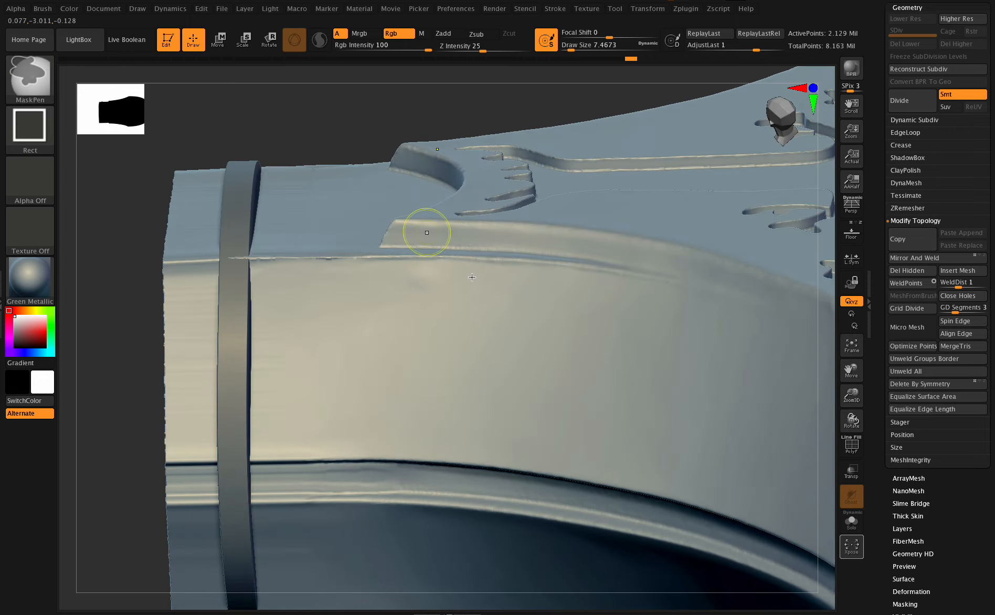
drag(848, 421, 849, 426)
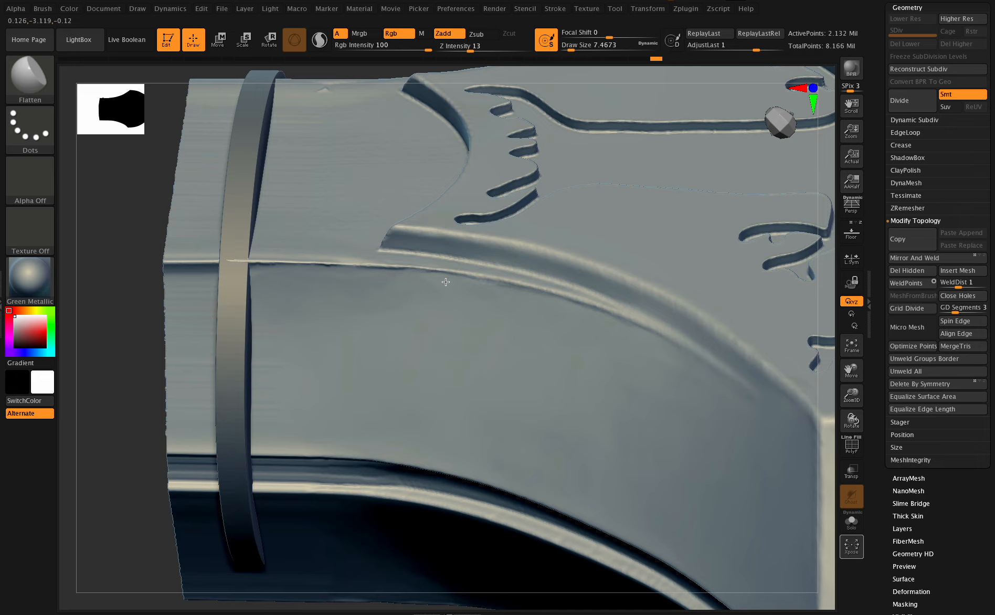
key(shift)
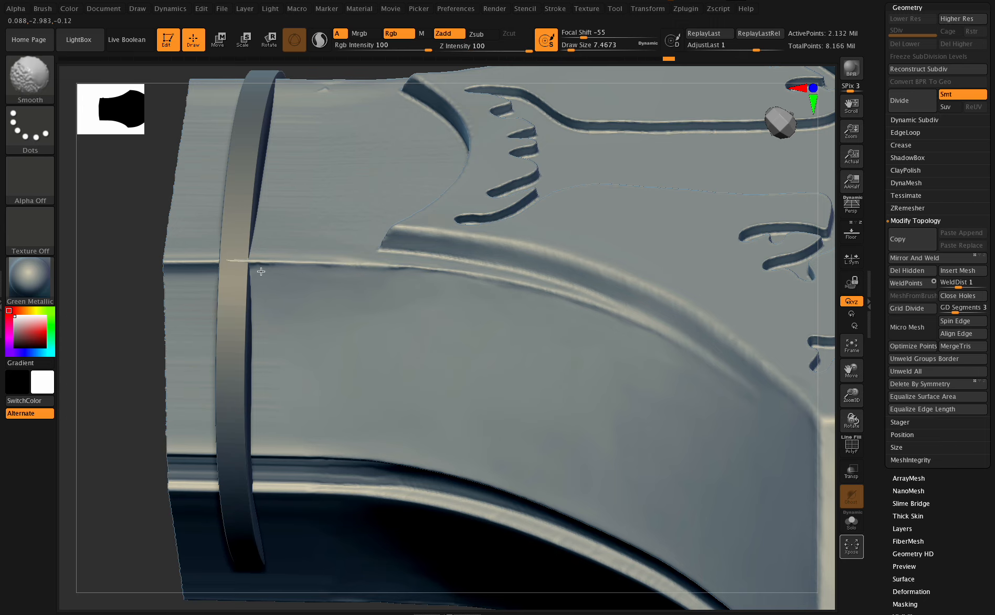
Flatten the neck's front face between the arch under the tree and the ring with Z Intensity 13.
mouse_move(851, 399)
mouse_down()
mouse_move(833, 467)
mouse_move(582, 400)
mouse_up()
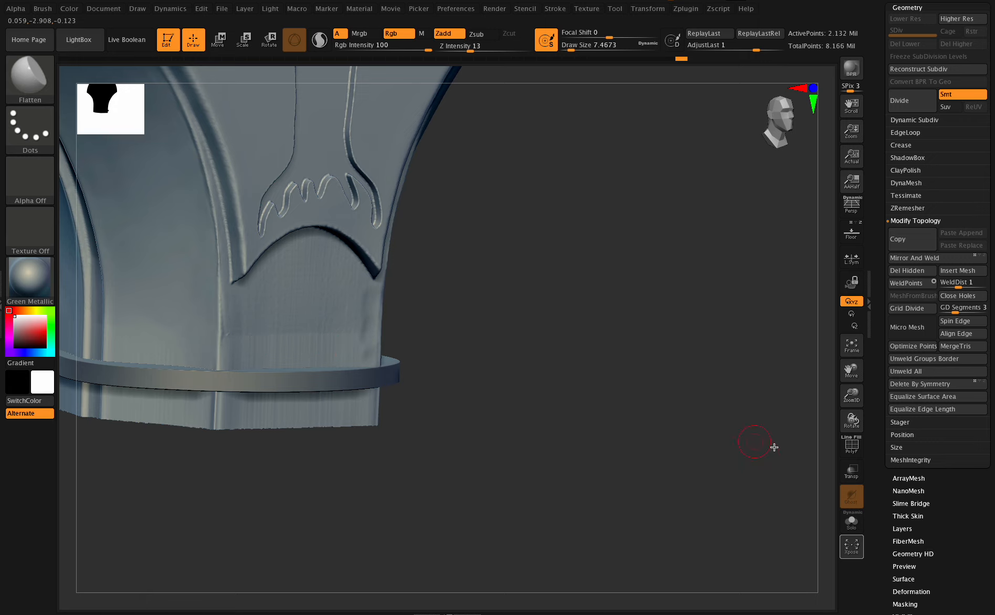
drag(851, 418, 581, 395)
mouse_move(850, 419)
mouse_down()
mouse_move(825, 426)
mouse_move(807, 397)
mouse_move(854, 436)
mouse_up()
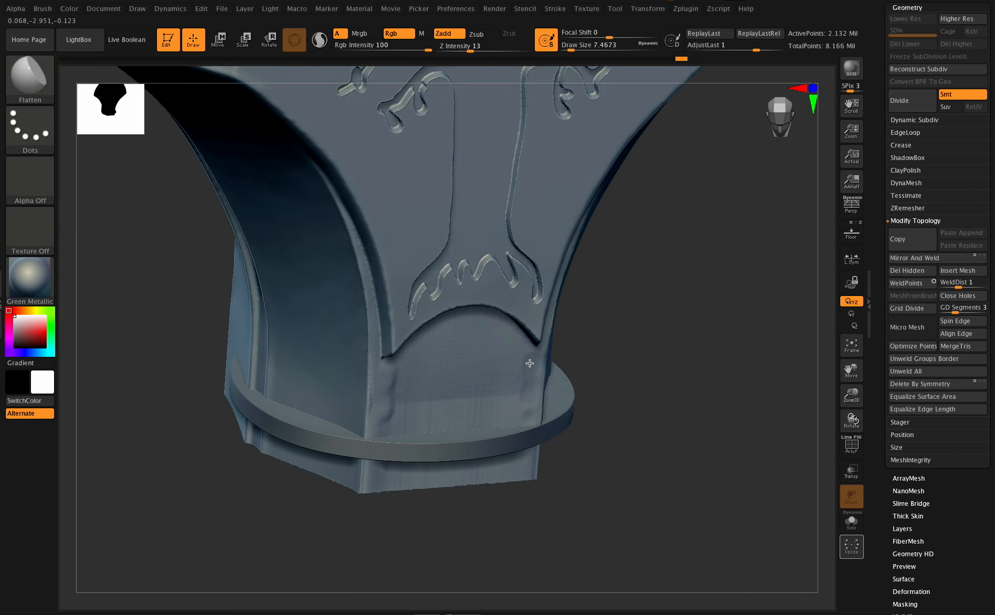
click(908, 438)
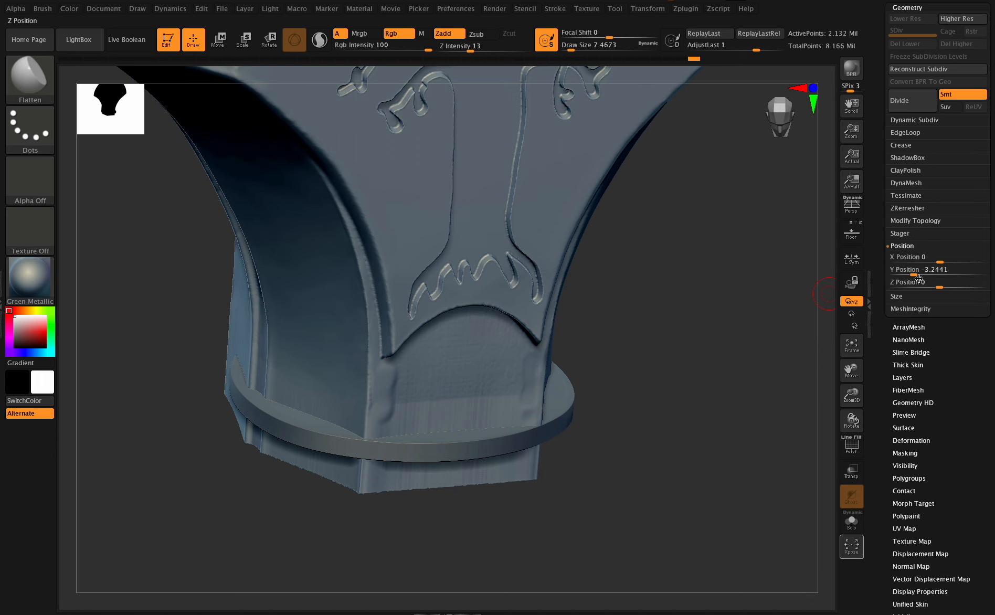
shift+drag(852, 421, 847, 420)
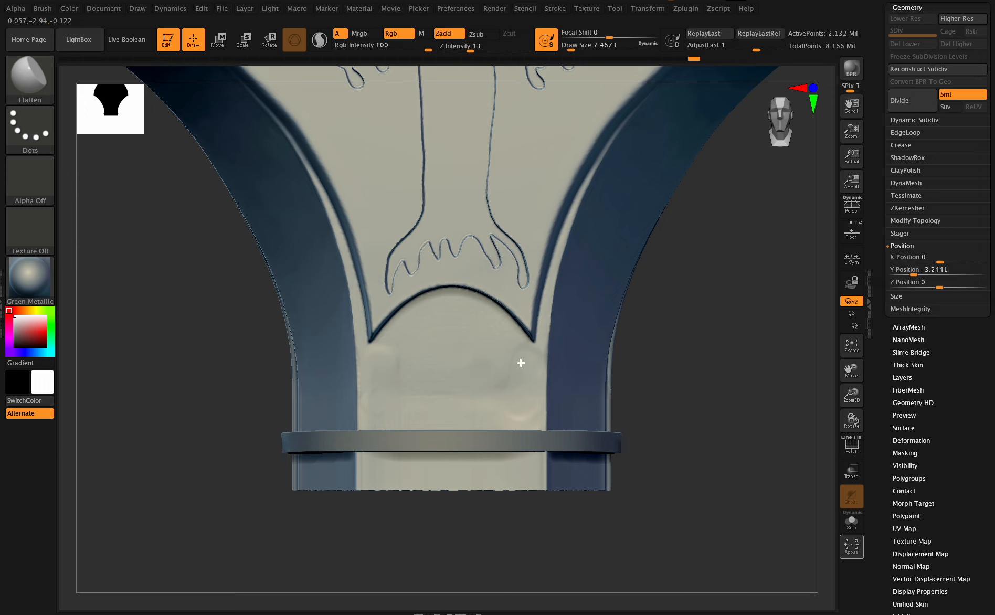
right_drag(513, 376, 513, 396)
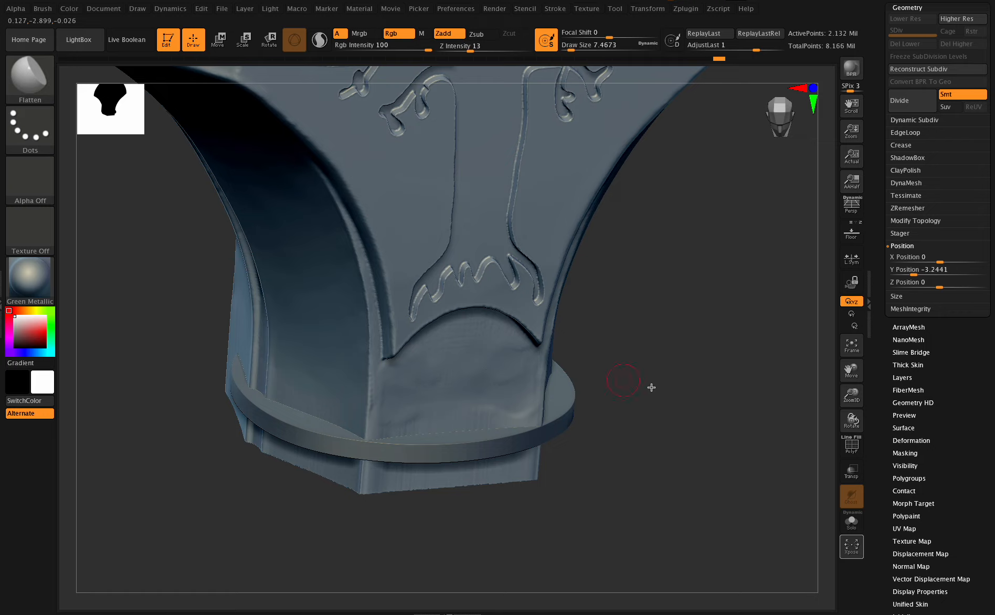
drag(851, 419, 493, 387)
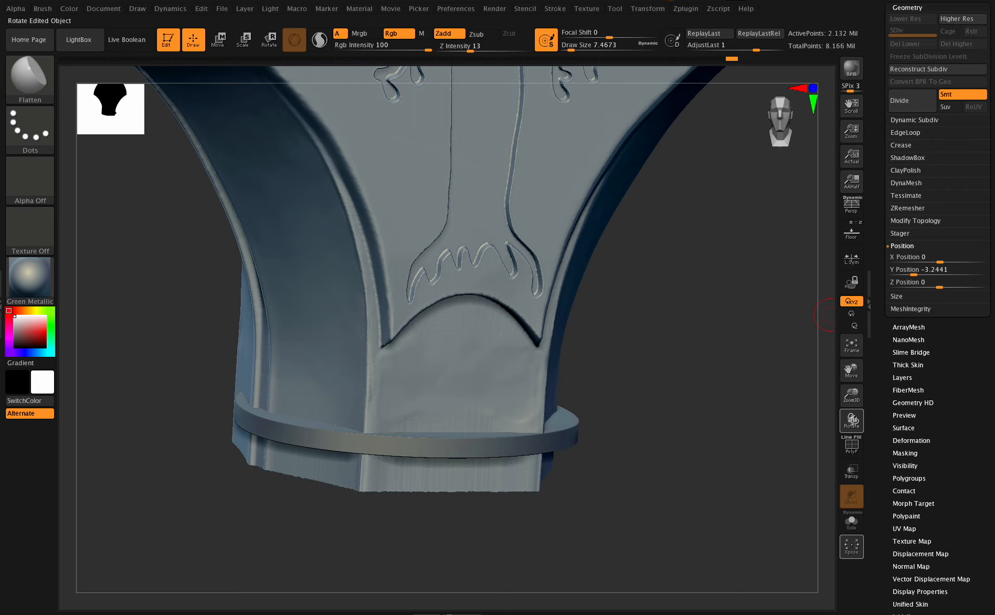
drag(851, 419, 896, 422)
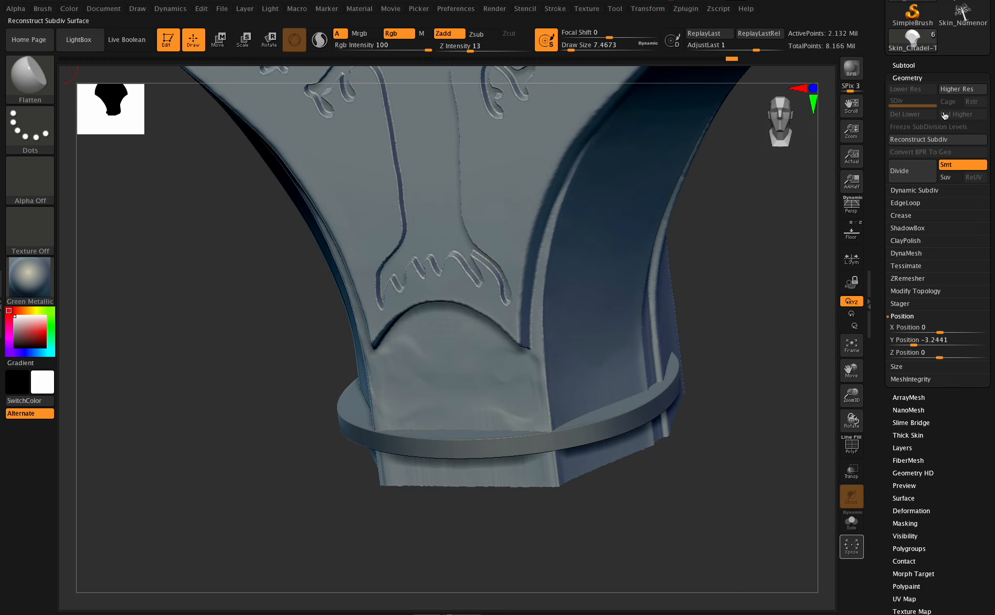
Append a Cube3D as a new subtool and select it.
click(929, 65)
click(958, 403)
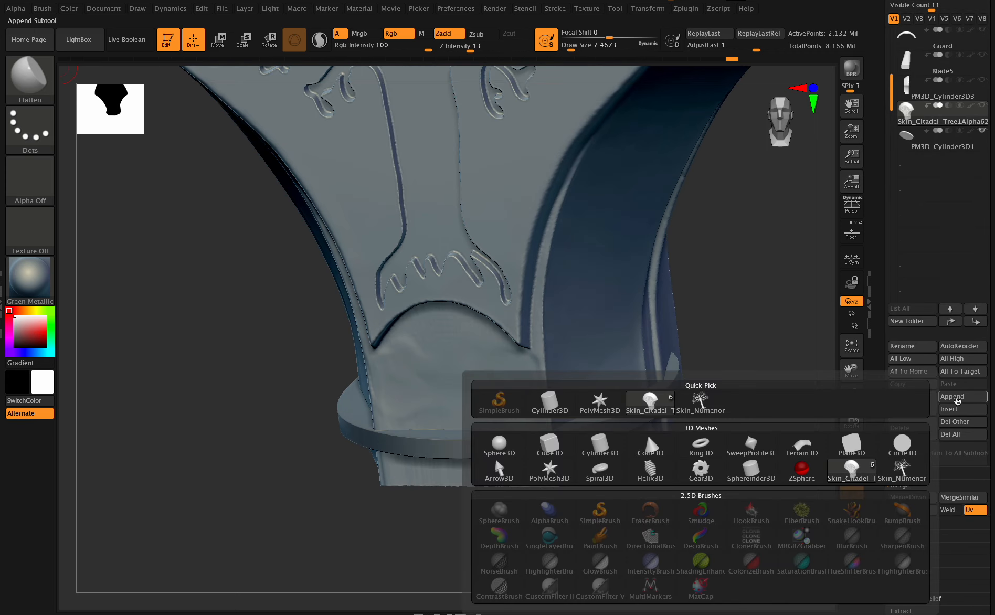
click(550, 446)
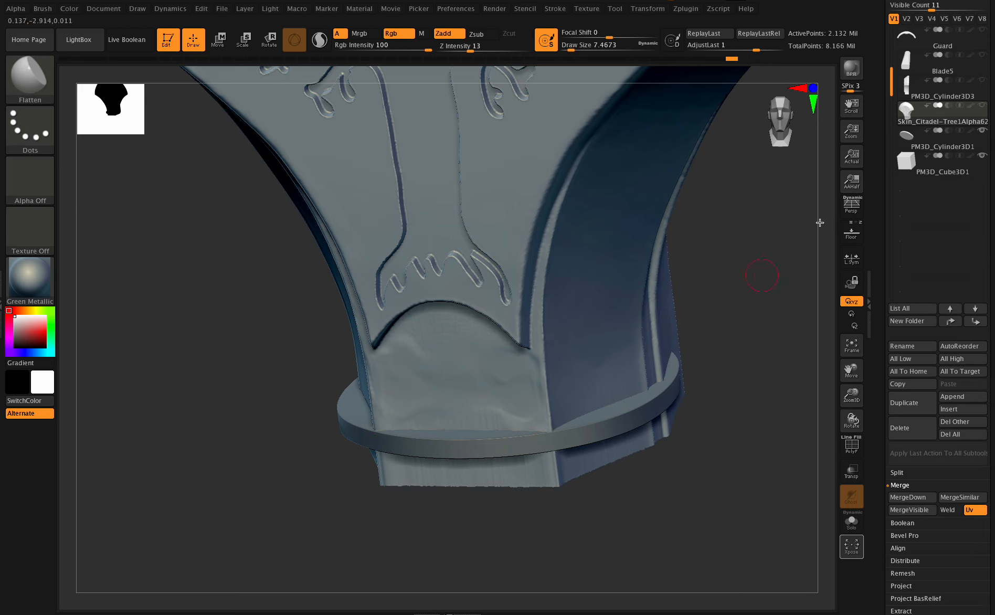
click(903, 167)
click(982, 105)
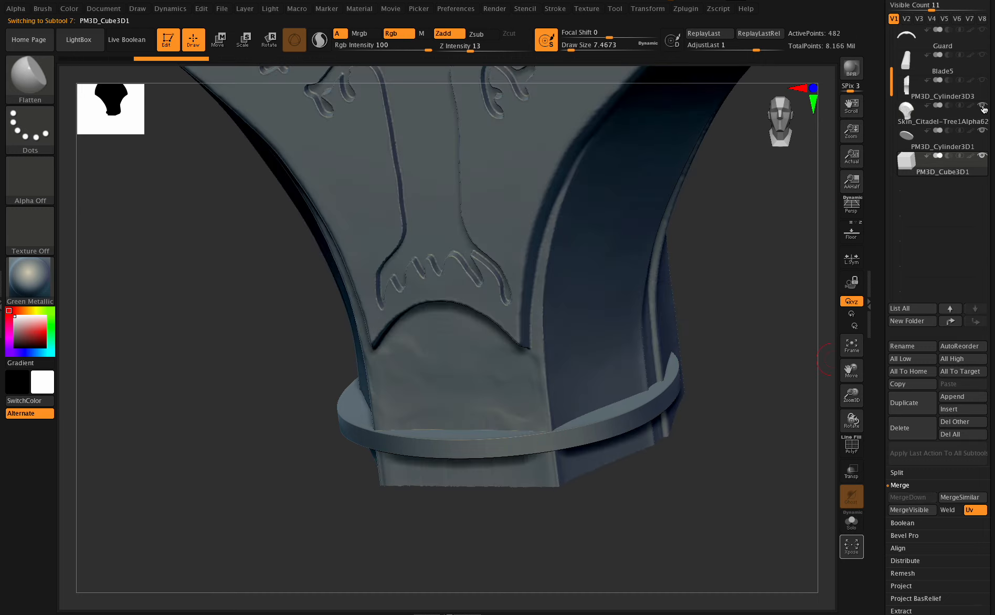
Move the cube upward along the Y axis with the gizmo until it surrounds the pommel.
drag(851, 395, 745, 347)
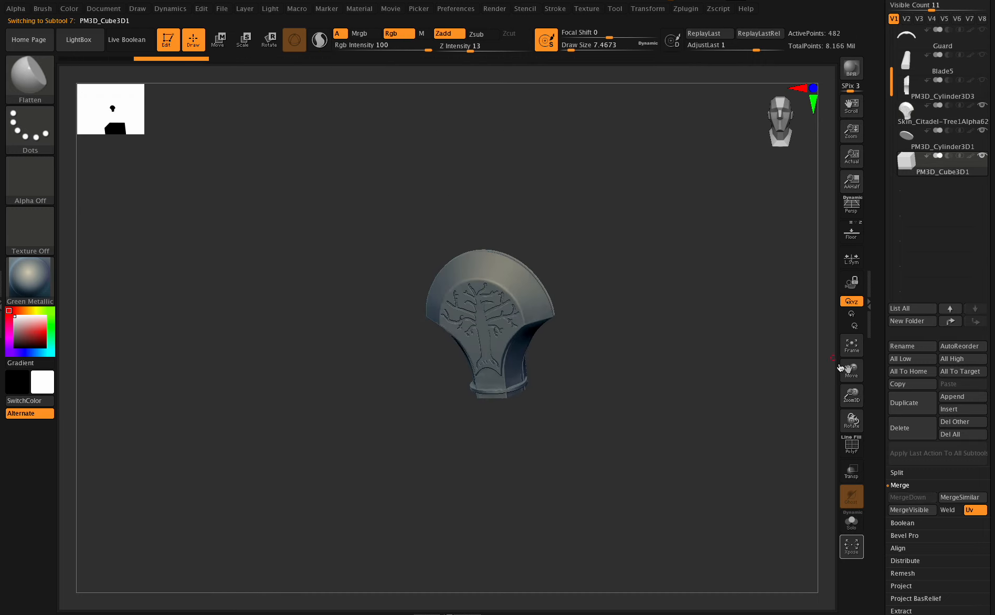
drag(849, 370, 812, 271)
click(217, 42)
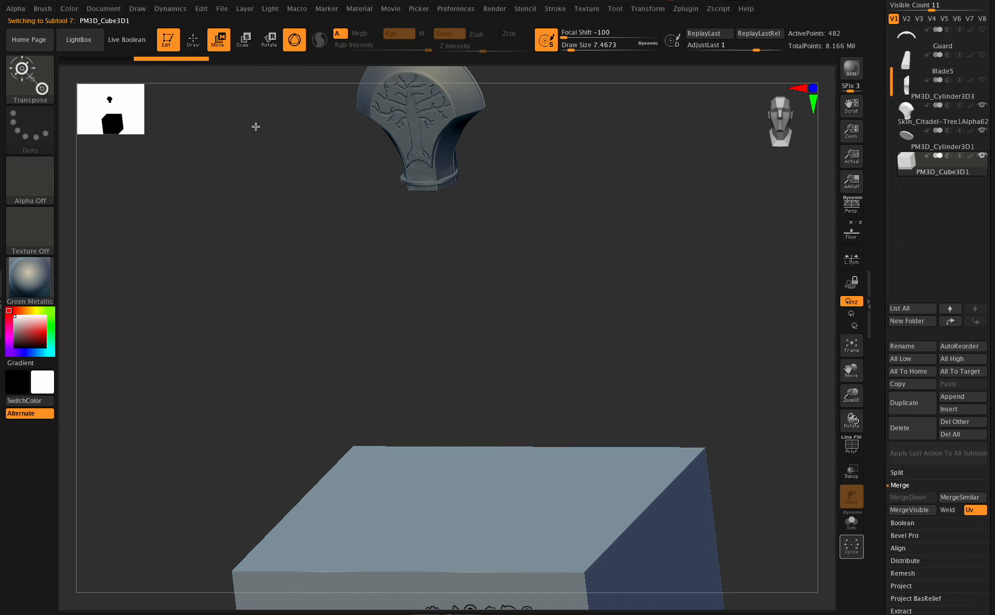
drag(851, 395, 837, 417)
drag(850, 370, 847, 252)
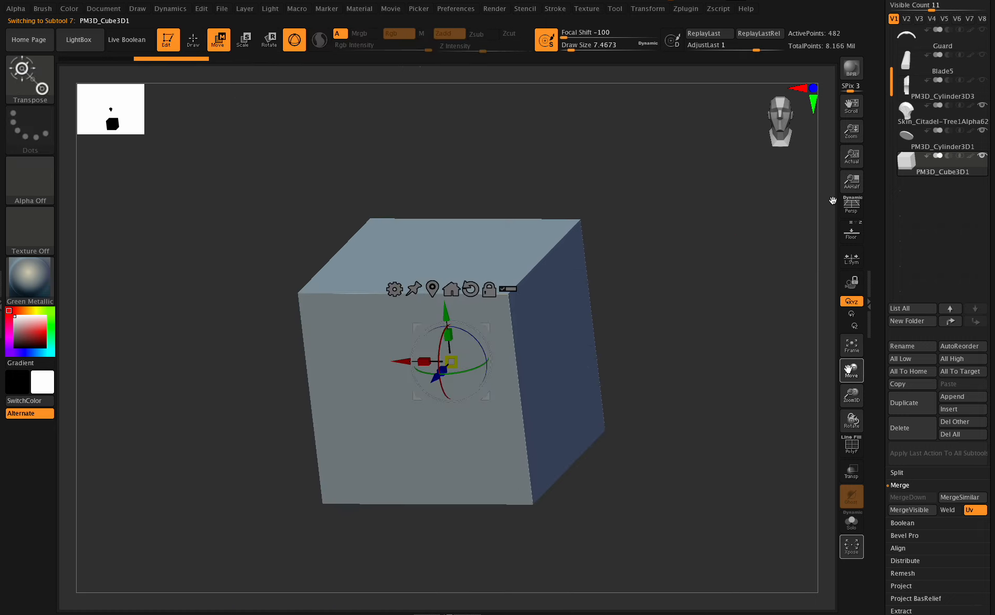
drag(447, 322, 412, 27)
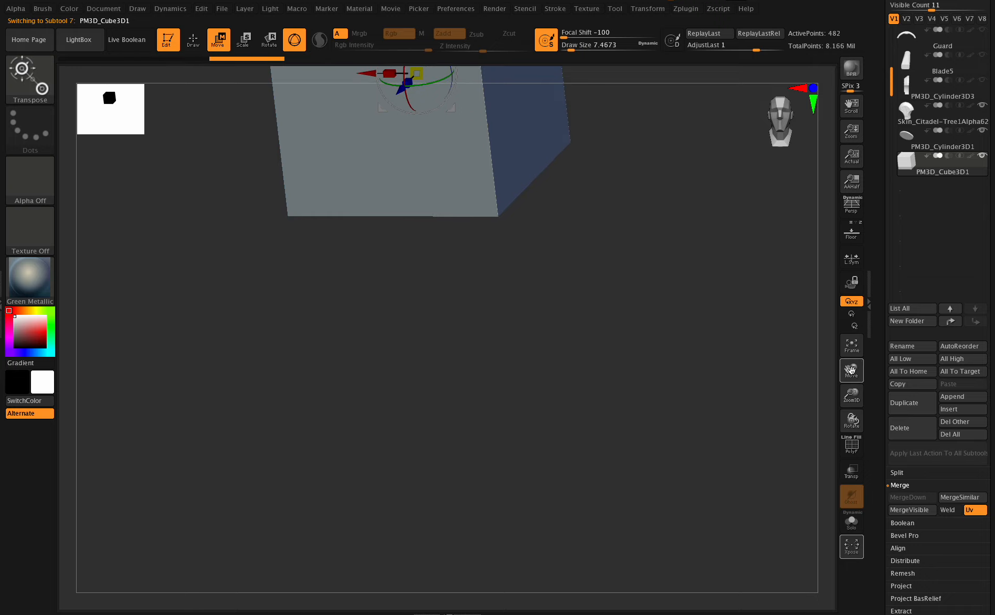
Scale the cube down uniformly to about 0.1 and raise it onto the pommel's neck in front view.
drag(851, 370, 807, 462)
drag(851, 394, 900, 462)
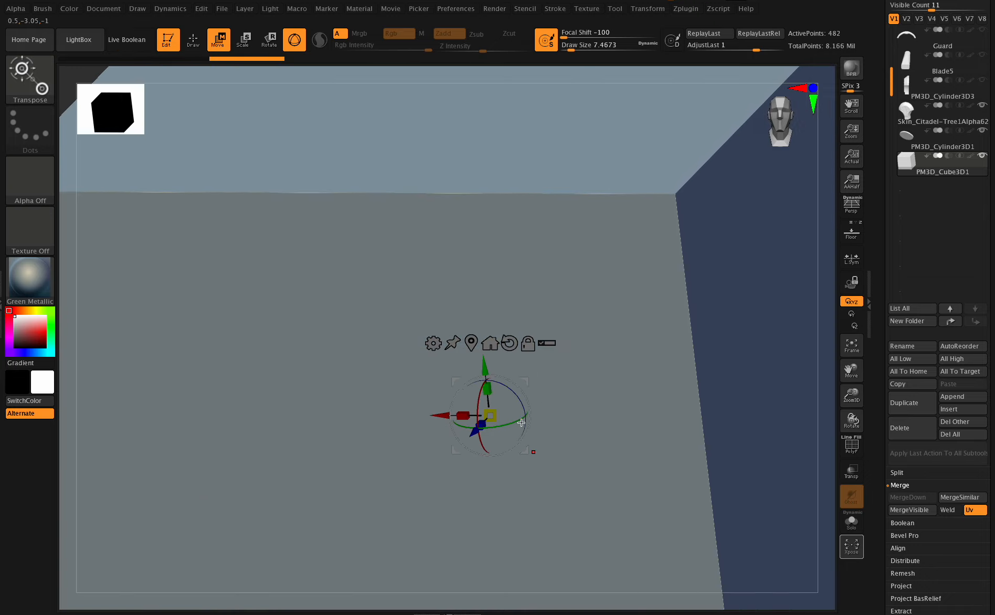
drag(492, 416, 94, 469)
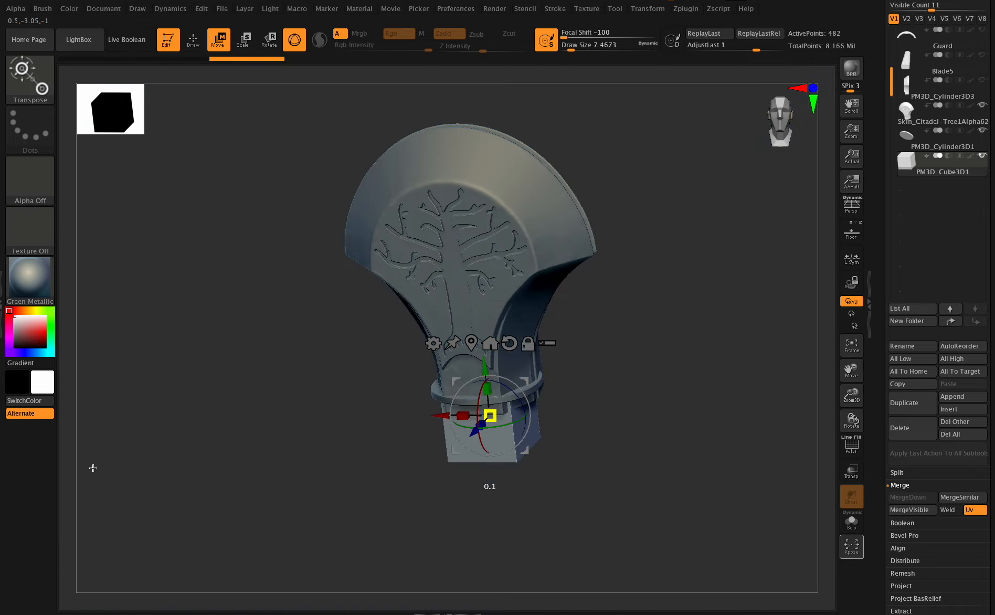
shift+drag(851, 420, 864, 421)
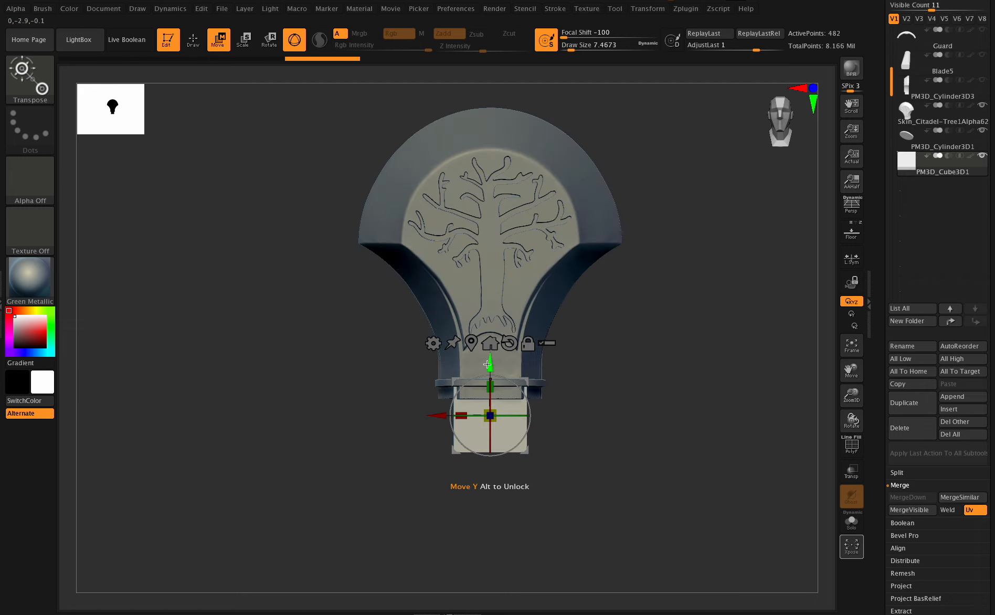
drag(487, 366, 500, 296)
Scale the cube to match the width of the neck's front face and shift it slightly forward along its depth axis.
drag(855, 399, 865, 480)
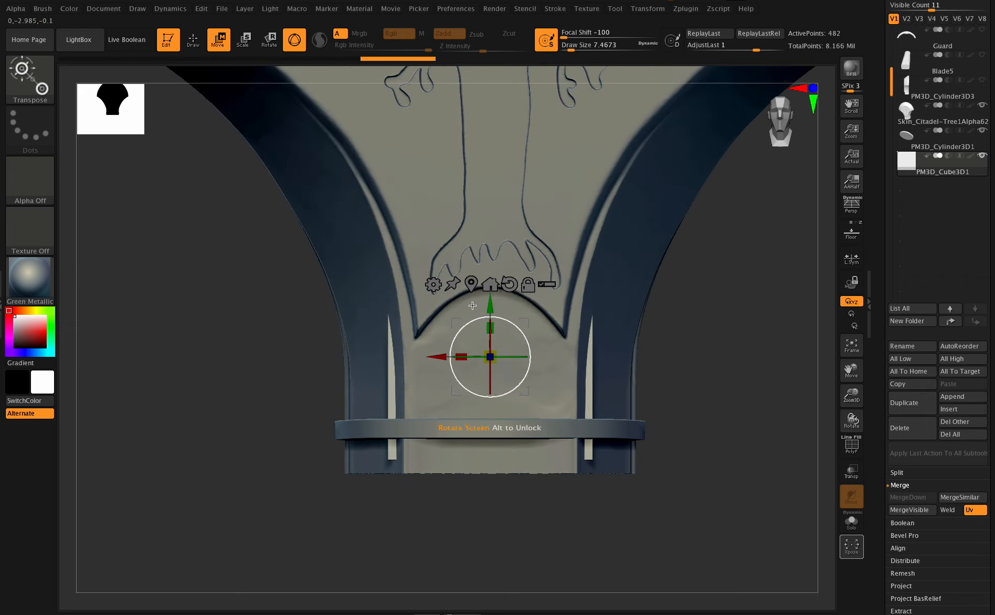
drag(491, 357, 475, 361)
drag(851, 419, 753, 429)
drag(453, 369, 426, 380)
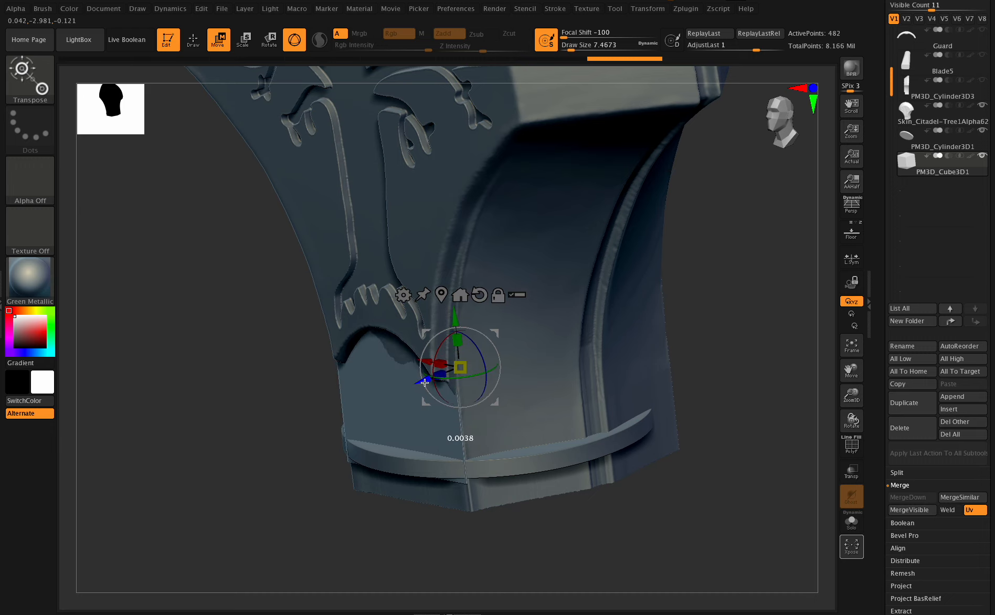
Fine-tune the cube's depth so it covers the neck's front face below the arch, checking from the front and side.
drag(851, 419, 696, 420)
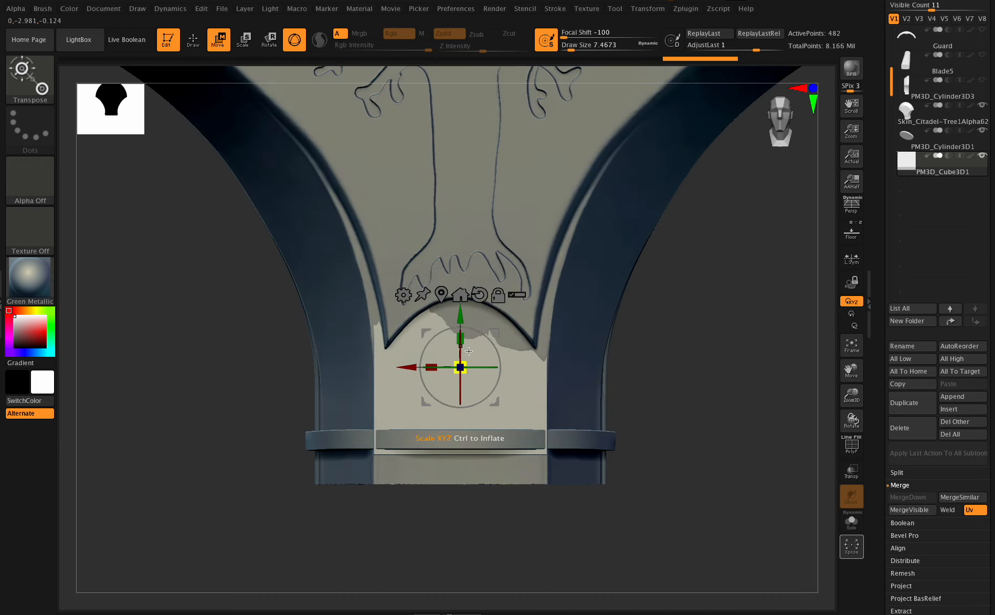
drag(851, 419, 651, 400)
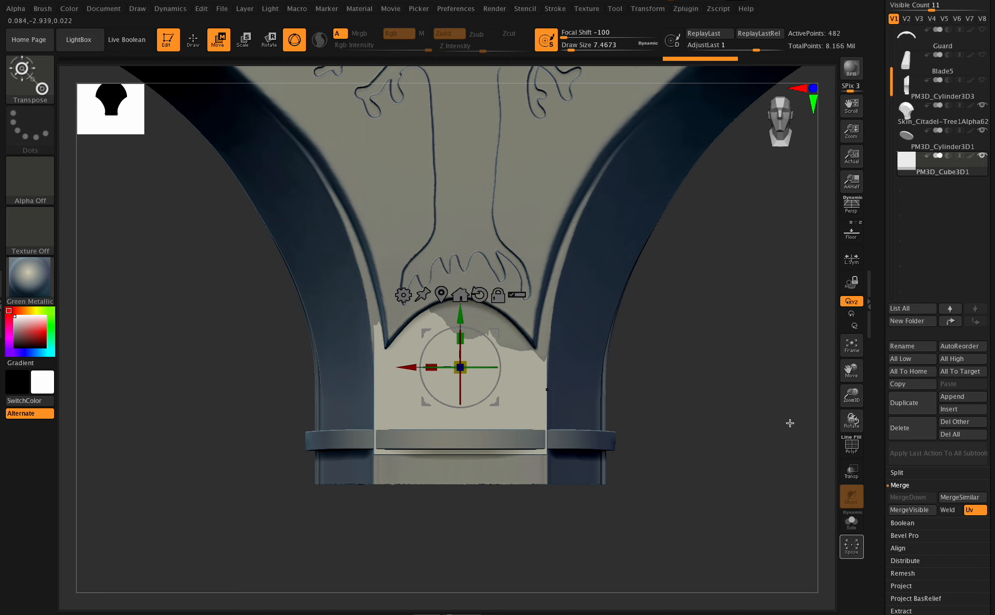
drag(850, 422, 842, 429)
drag(427, 376, 458, 366)
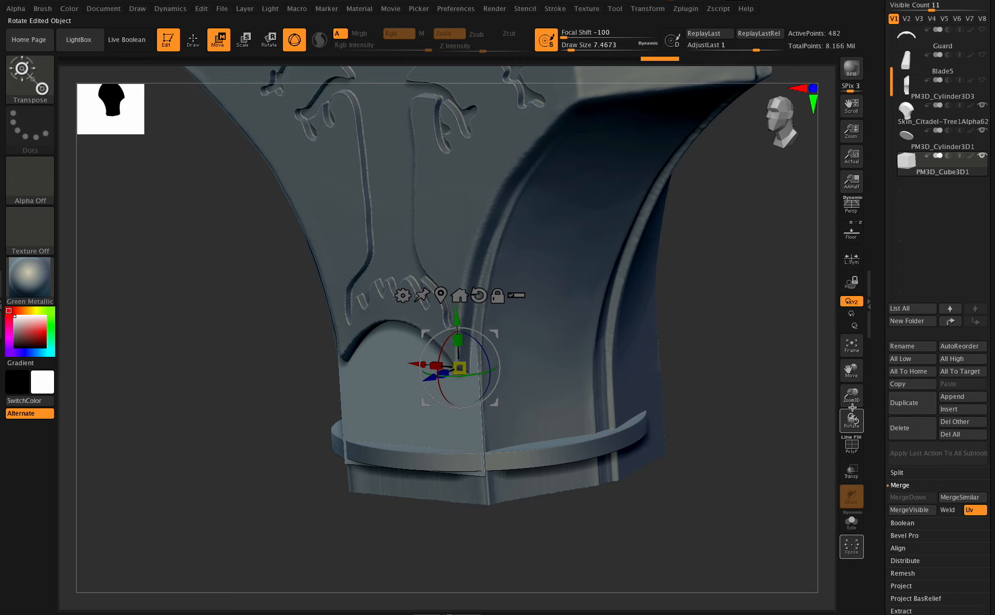
drag(852, 407, 729, 401)
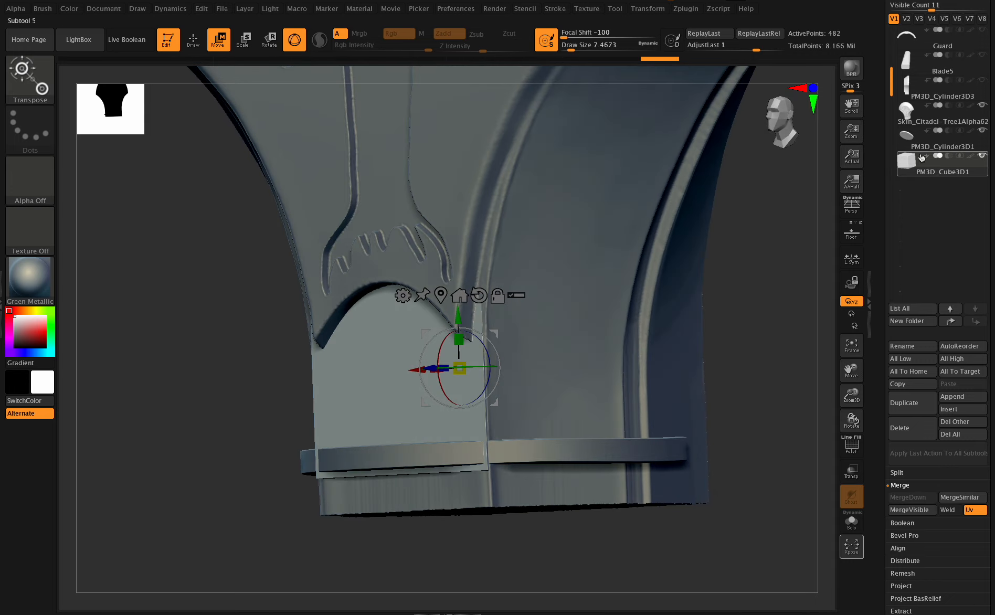
Place the pommel subtool directly above the cube, merge the cube into it and remesh with DynaMesh.
click(942, 112)
click(976, 321)
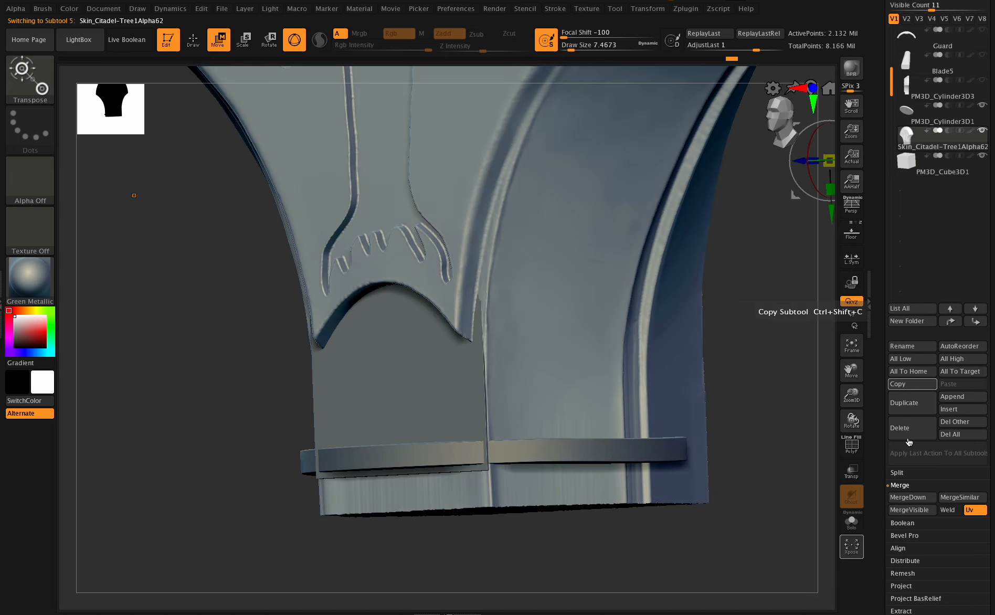
click(905, 497)
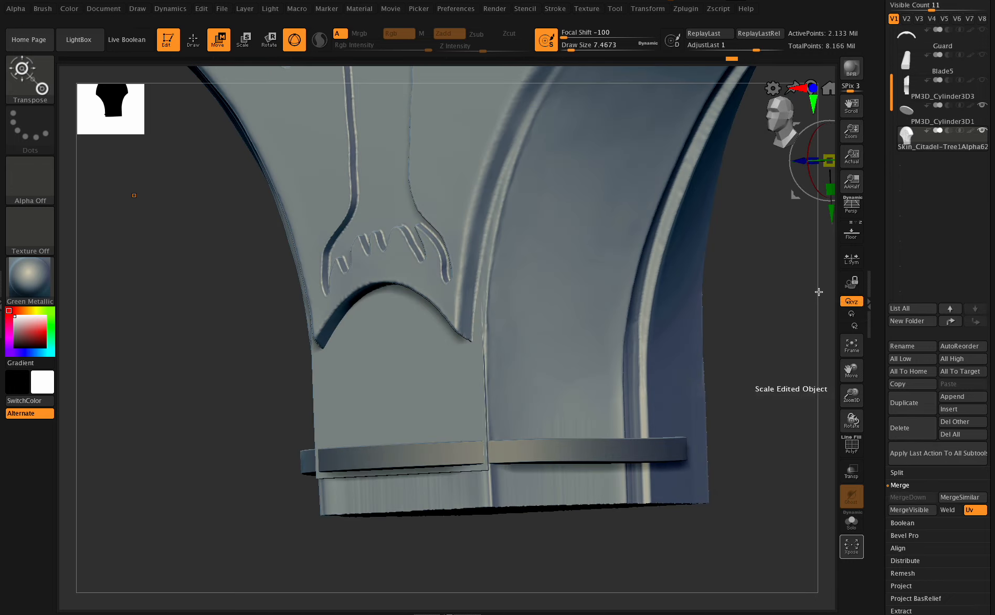
key(ctrl)
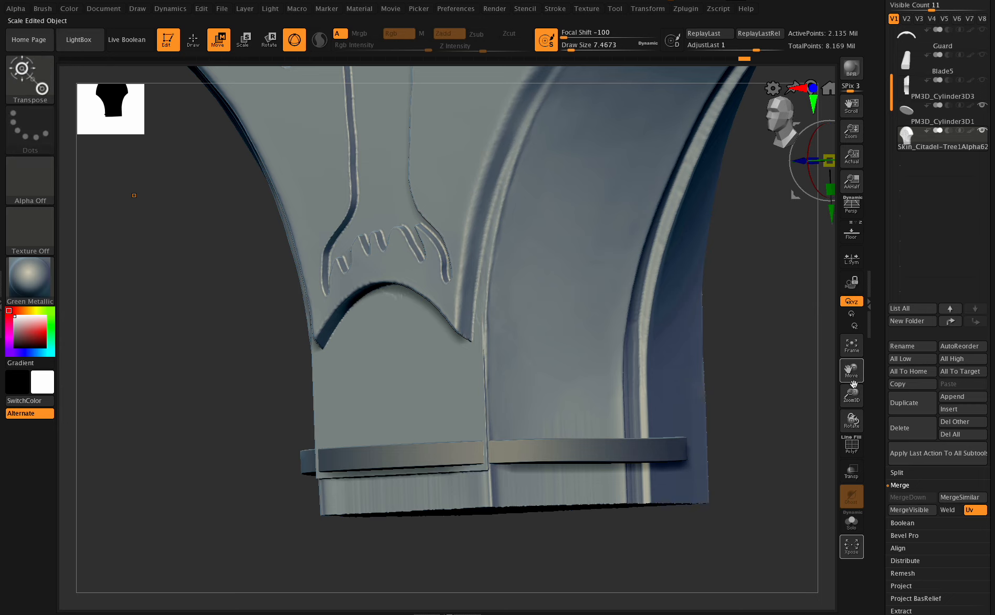
Smooth the seam between the merged cube and the neck on one side of the front face, with draw size 5.75.
drag(851, 419, 623, 343)
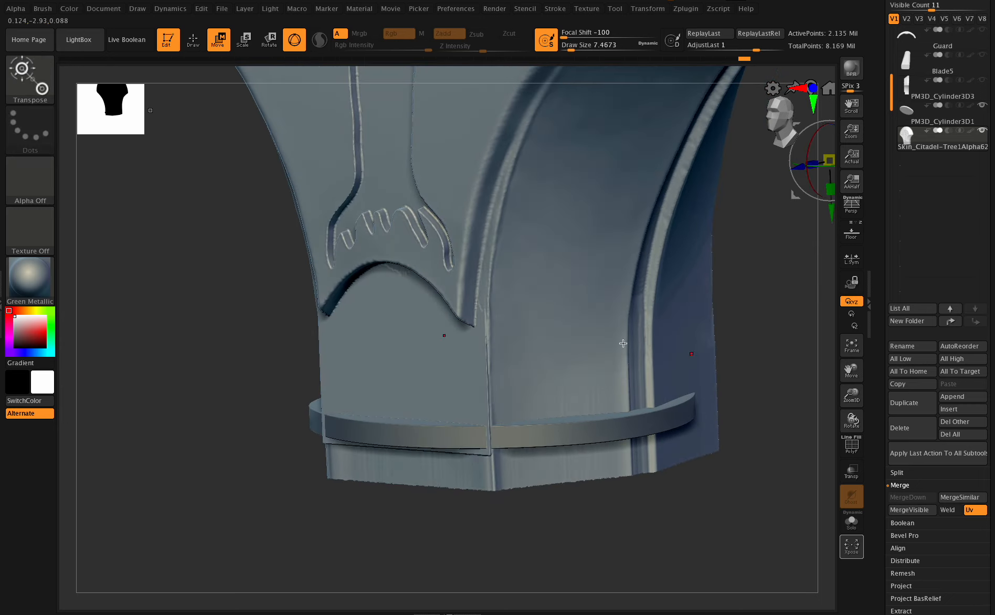
key(q)
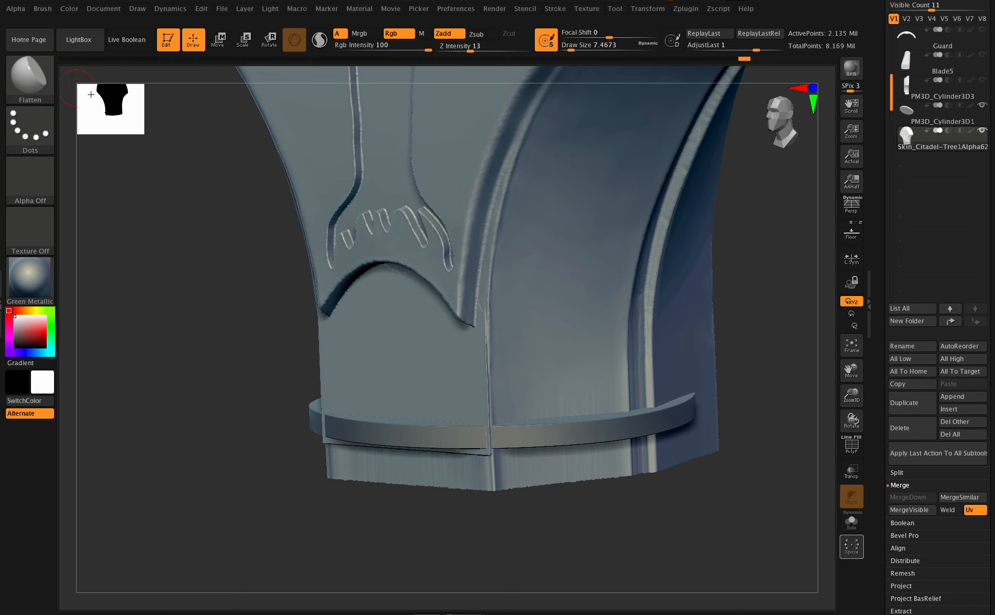
click(30, 75)
click(367, 189)
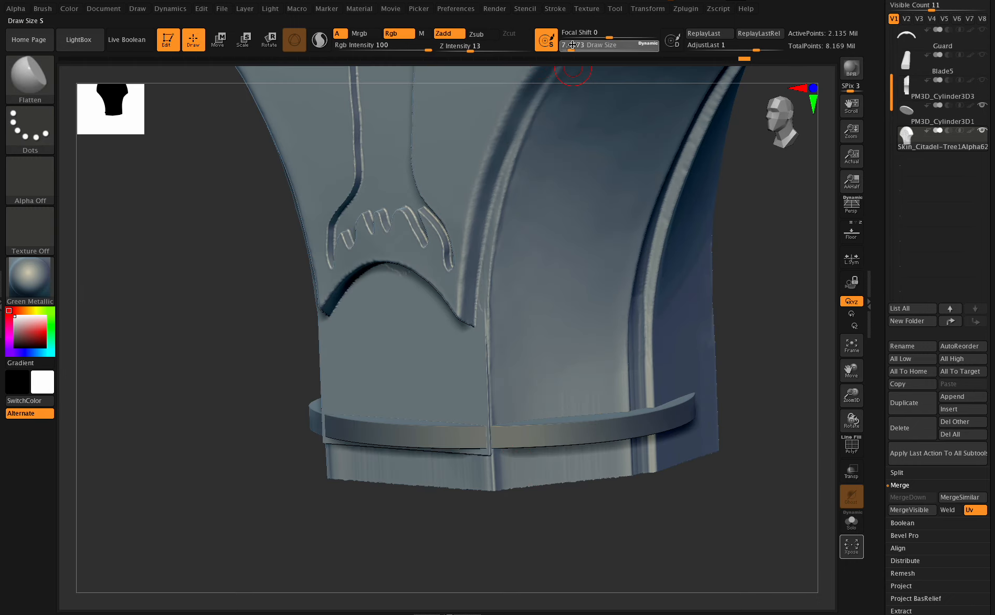
drag(570, 47, 569, 47)
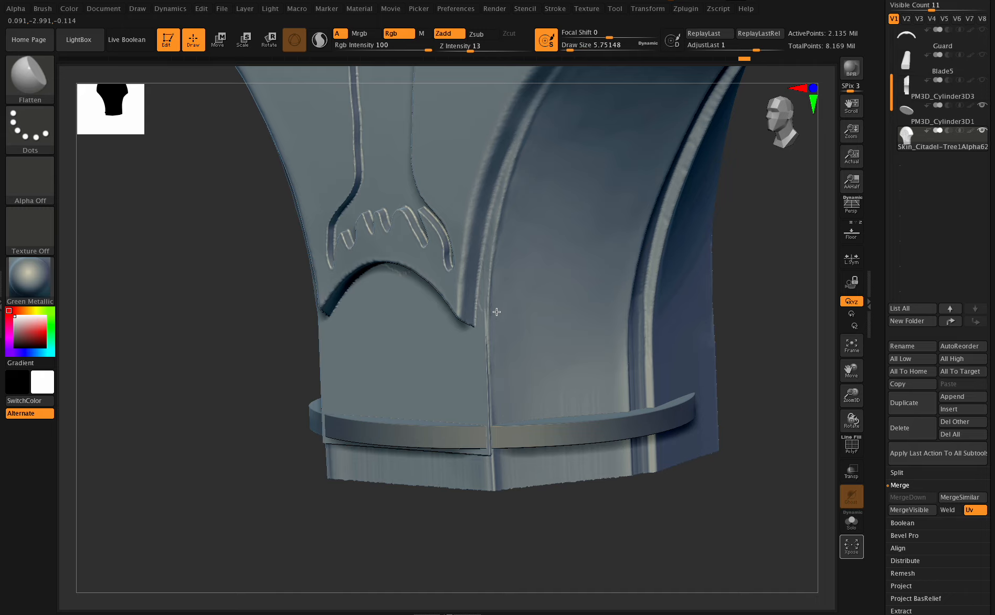
key(shift)
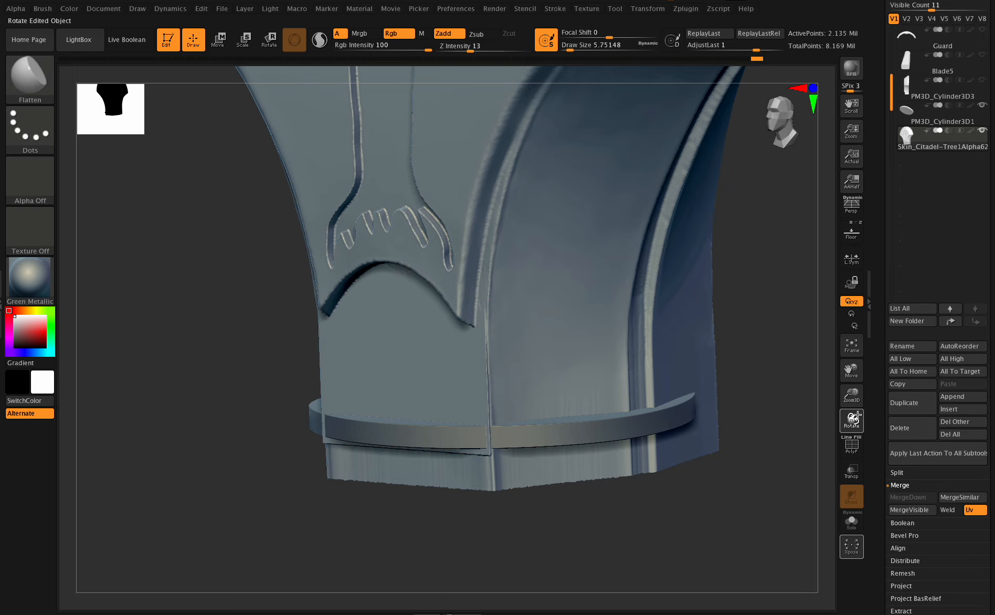
Smooth the seam along the opposite vertical edge of the neck's front face, from below the arch to the ring.
drag(851, 420, 872, 415)
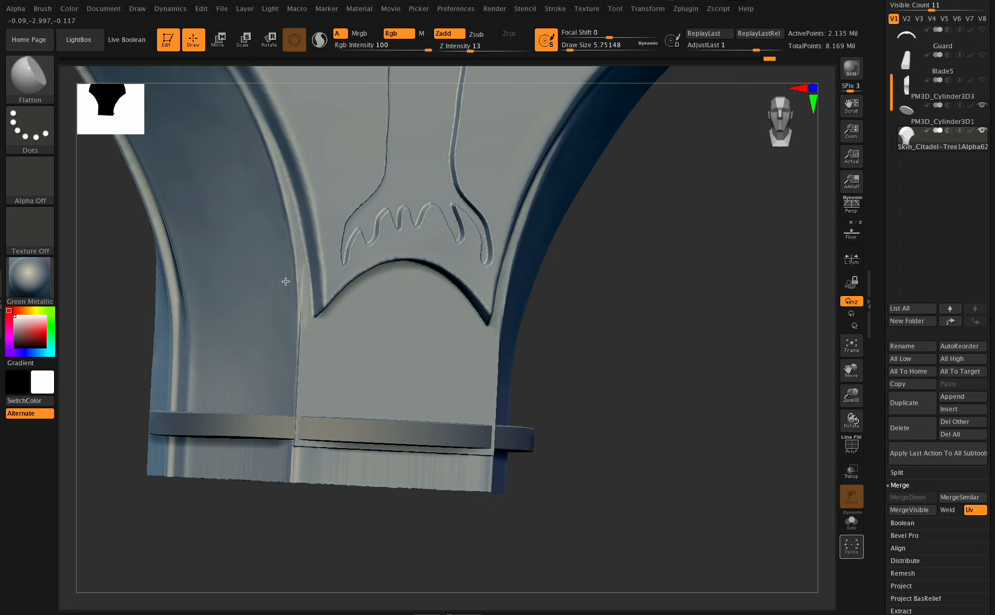
key(shift)
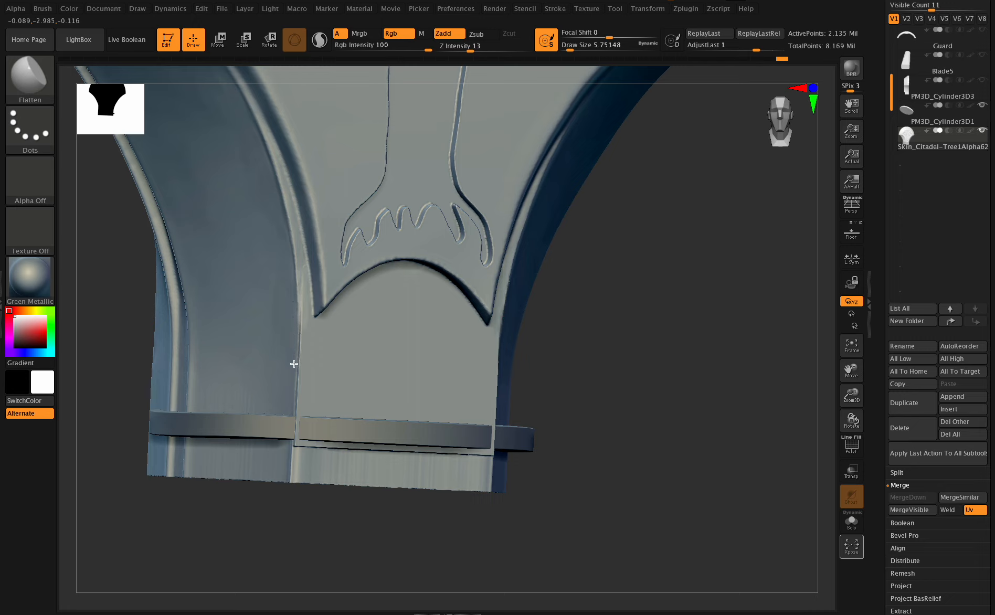
key(shift)
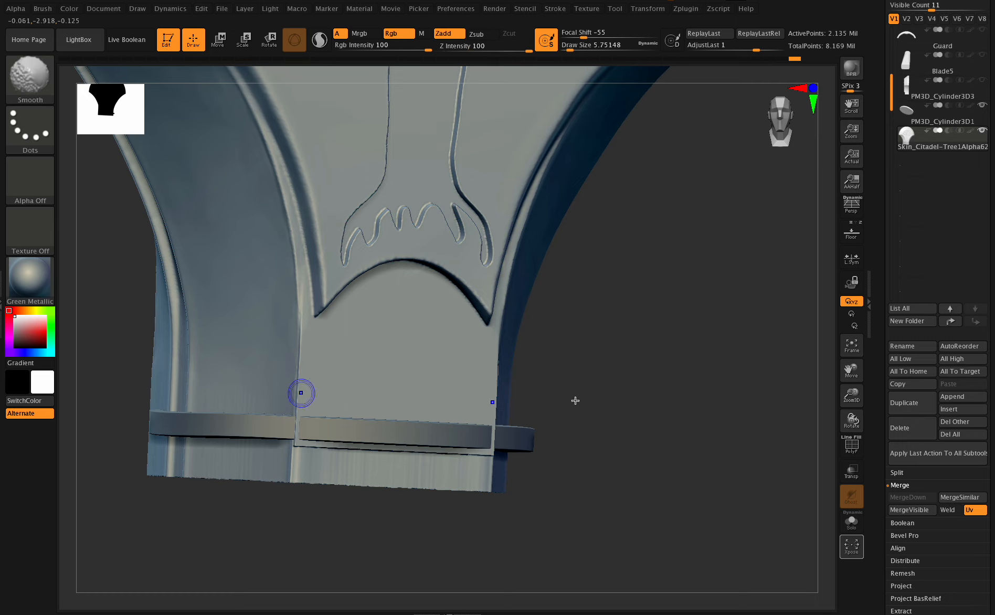
drag(852, 417, 836, 412)
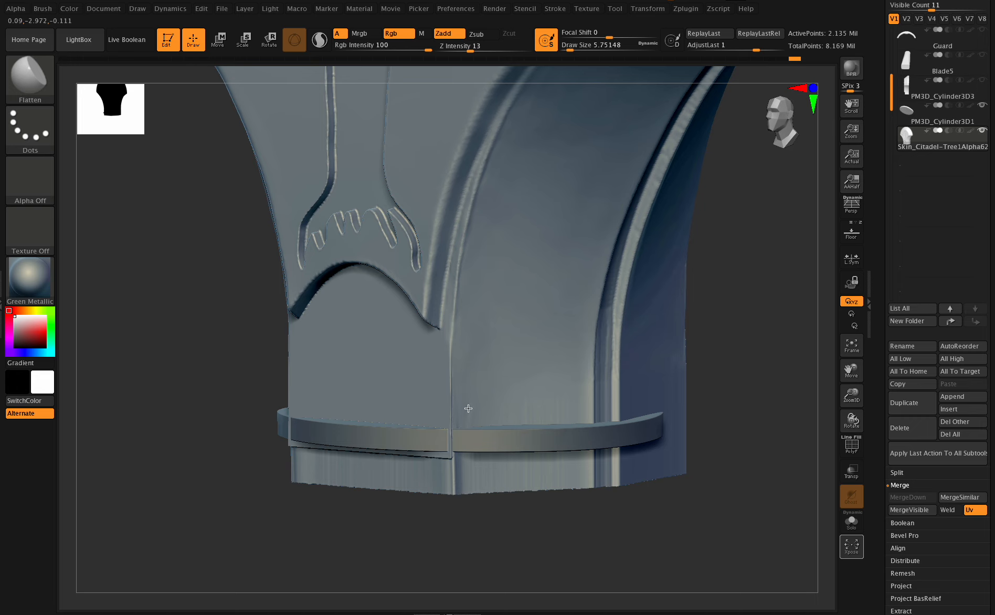
Sharpen the vertical corner edge of the neck's front face using the Pinch brush at draw size about 3.11.
click(30, 76)
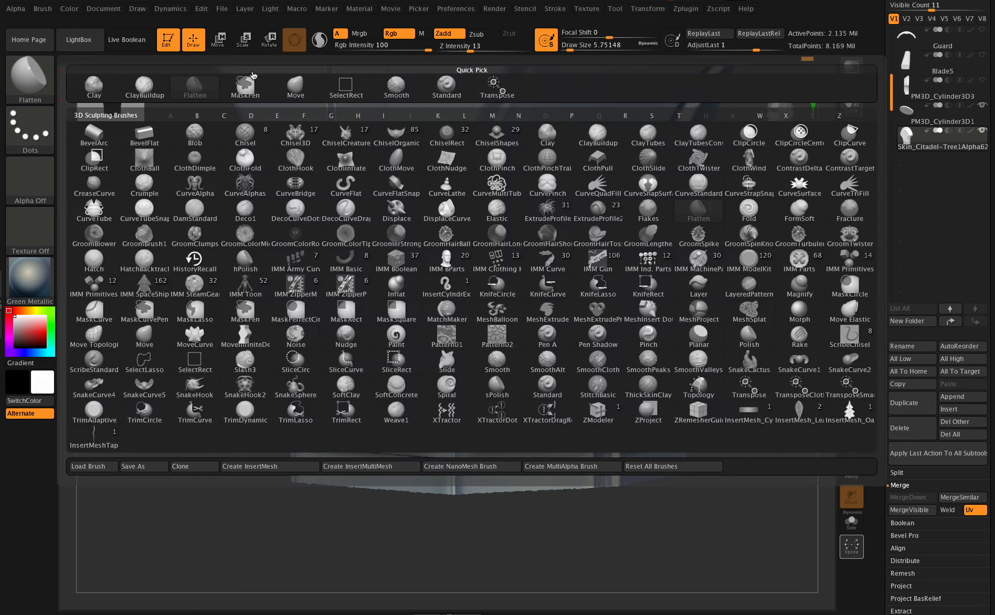
key(p)
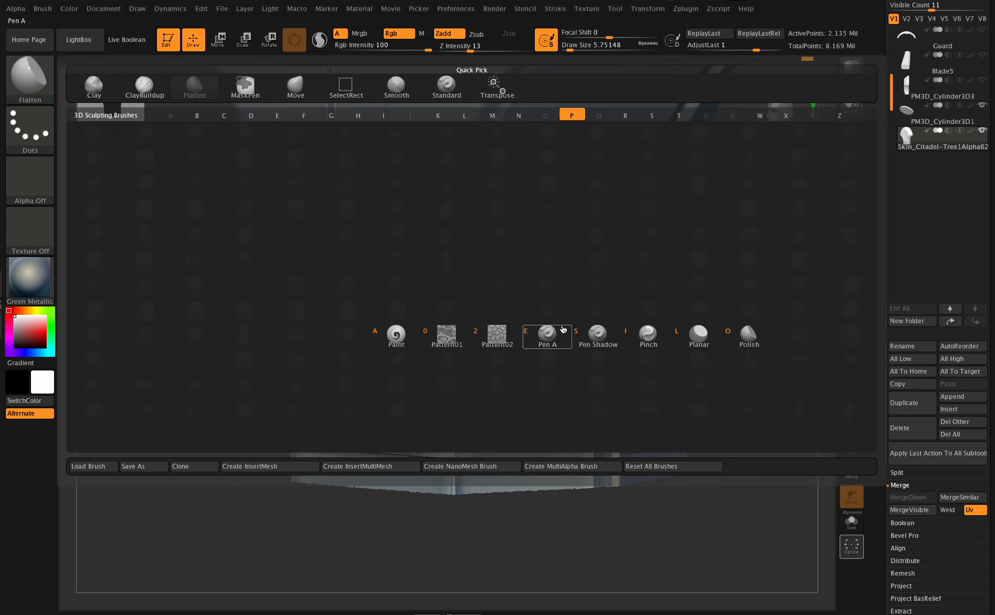
click(650, 333)
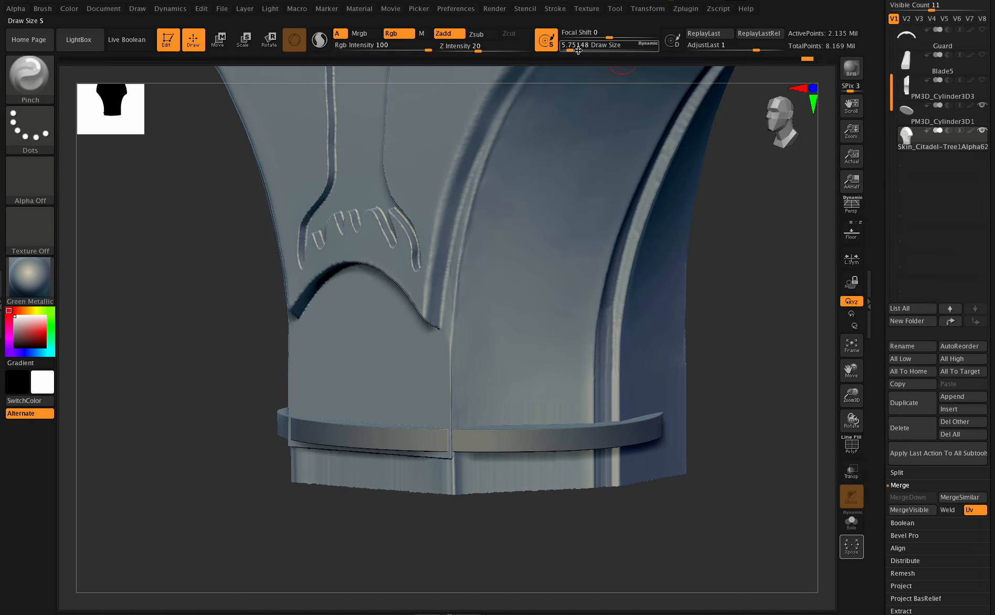
drag(567, 46, 568, 45)
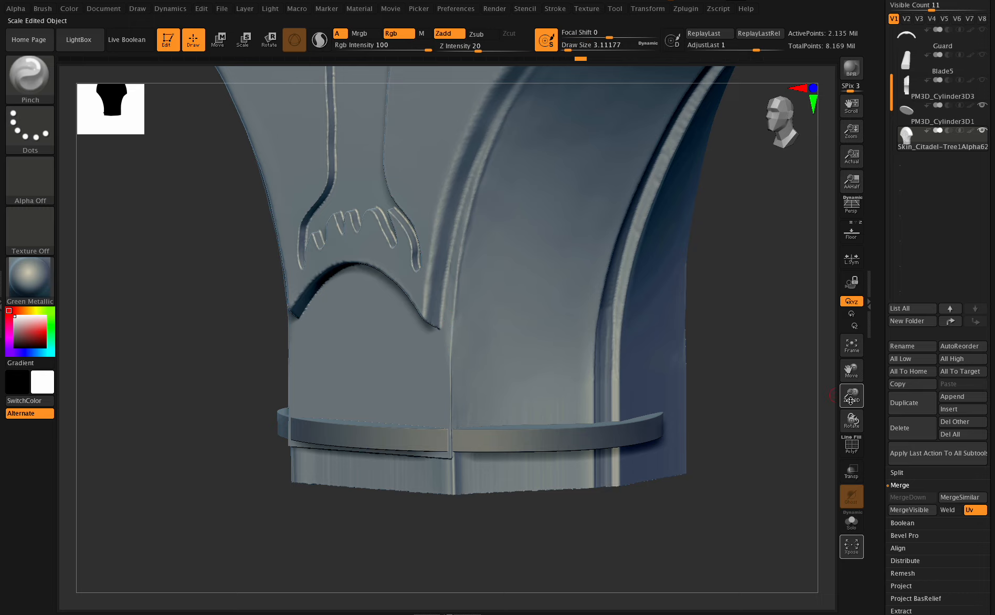
drag(851, 418, 664, 378)
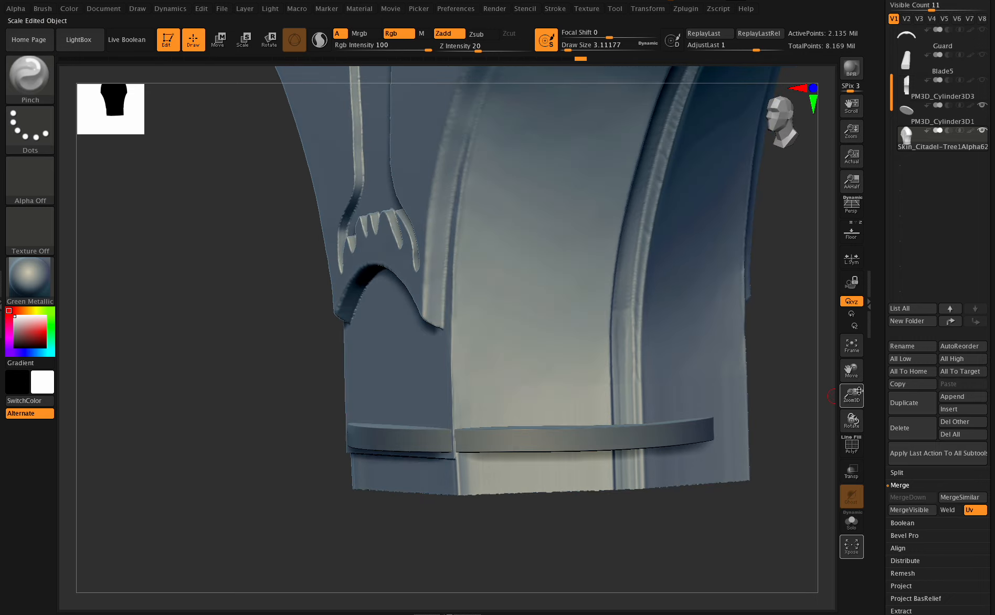
Hide the pommel's back half in side view and duplicate the subtool with only its front half showing.
drag(859, 391, 879, 393)
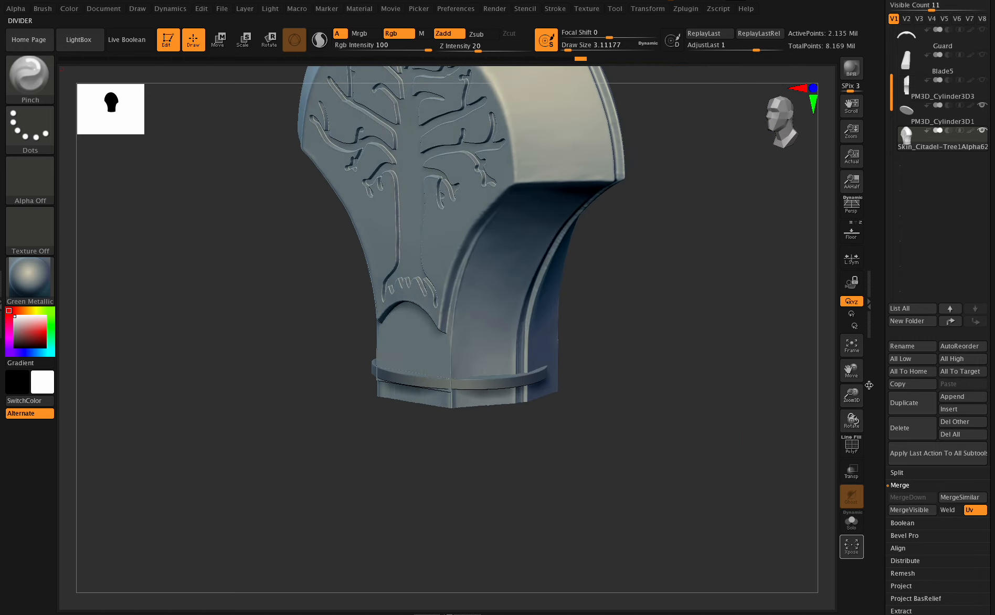
mouse_move(733, 371)
mouse_down()
mouse_move(858, 414)
mouse_move(839, 411)
mouse_move(845, 396)
mouse_move(856, 410)
mouse_move(829, 406)
mouse_move(833, 422)
mouse_move(852, 420)
mouse_up()
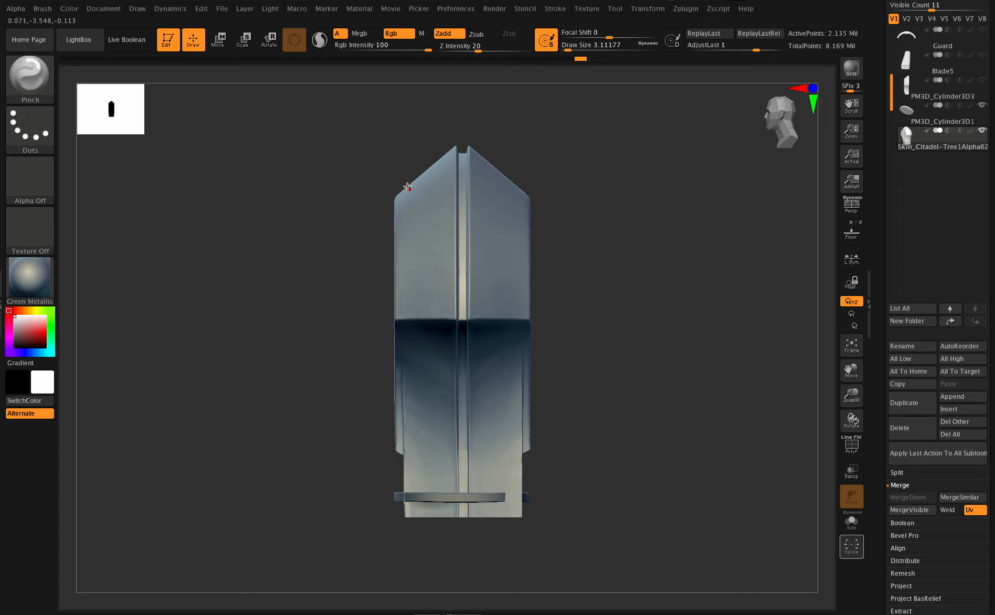
mouse_move(638, 141)
ctrl+shift+mouse_down()
mouse_move(462, 455)
mouse_move(461, 534)
ctrl+shift+mouse_up()
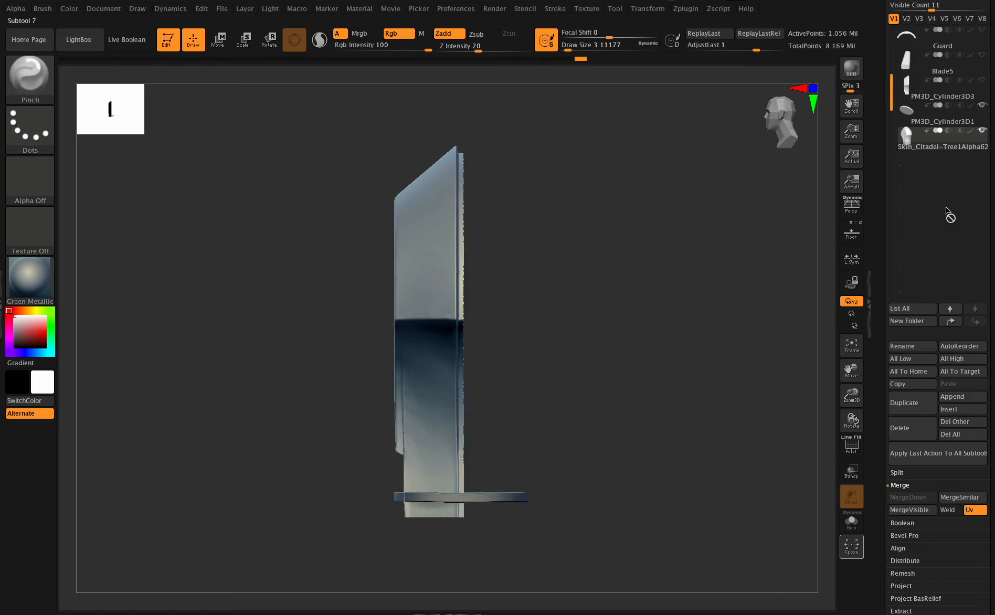
click(911, 403)
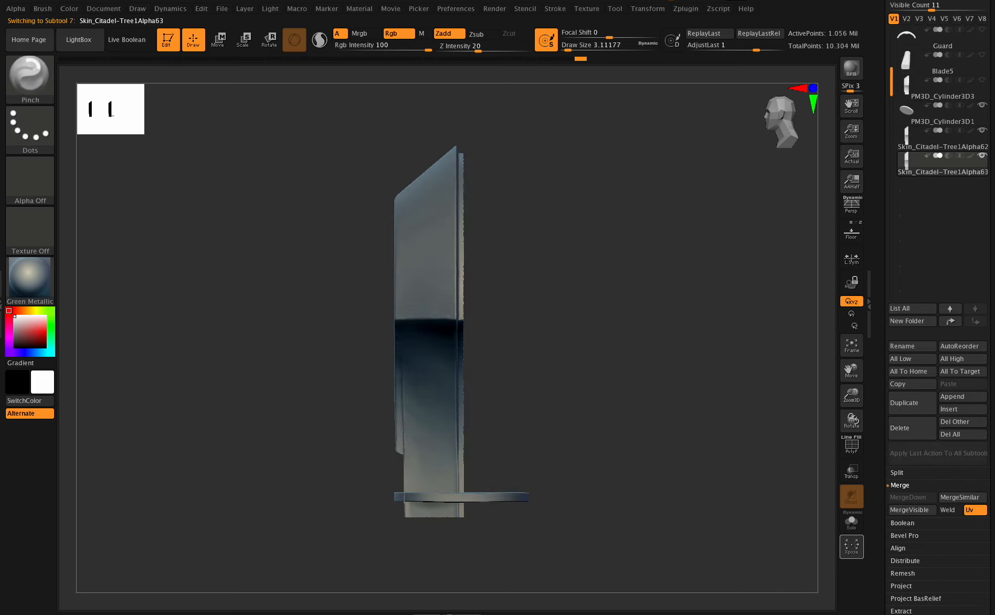
Try to mirror the duplicated pommel half across its depth axis with the Mirror deformation.
scroll(980, 288, down, 5)
scroll(937, 525, down, 2)
click(916, 488)
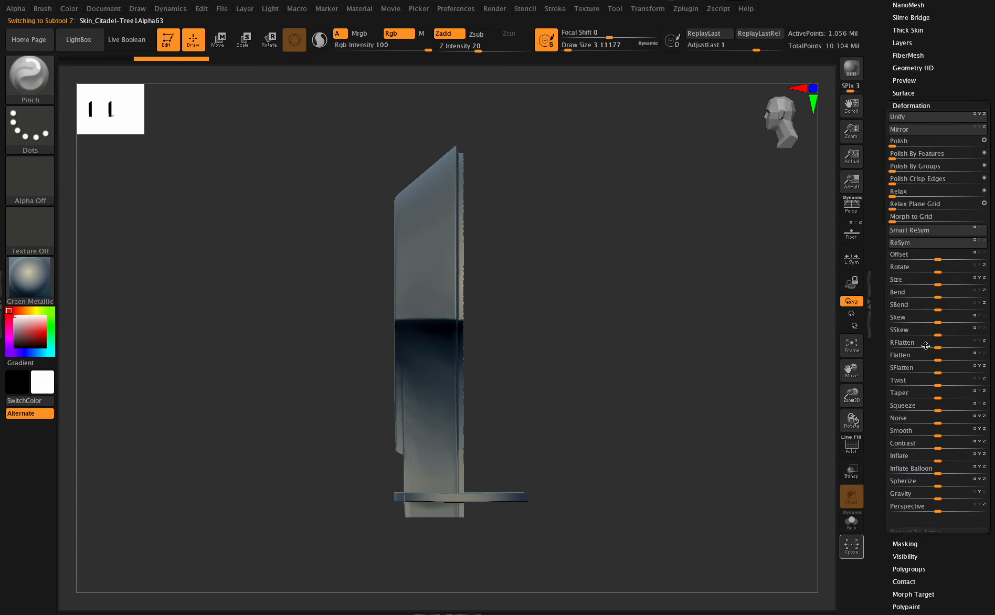
click(926, 131)
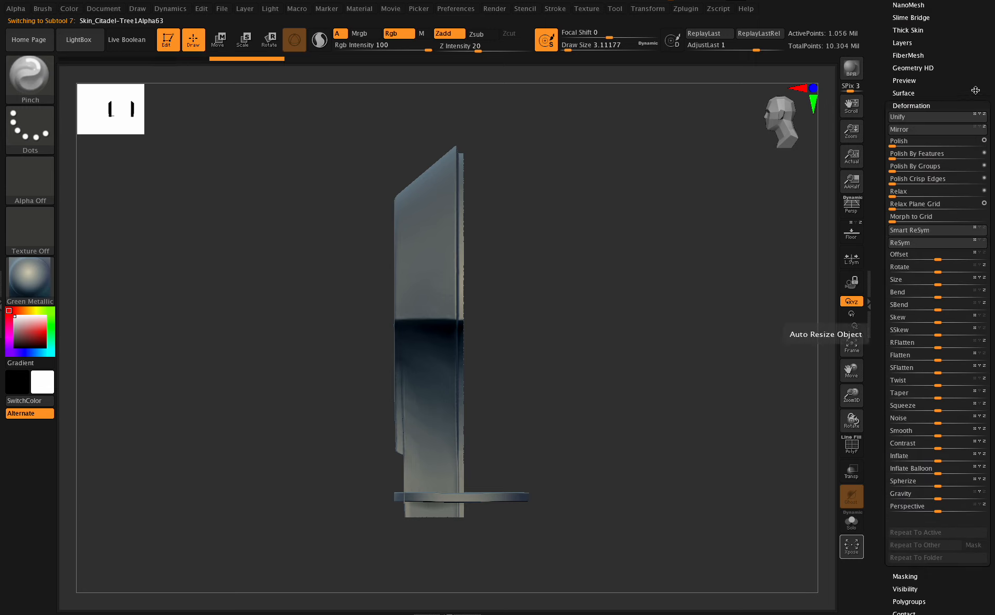
scroll(913, 31, up, 6)
click(910, 19)
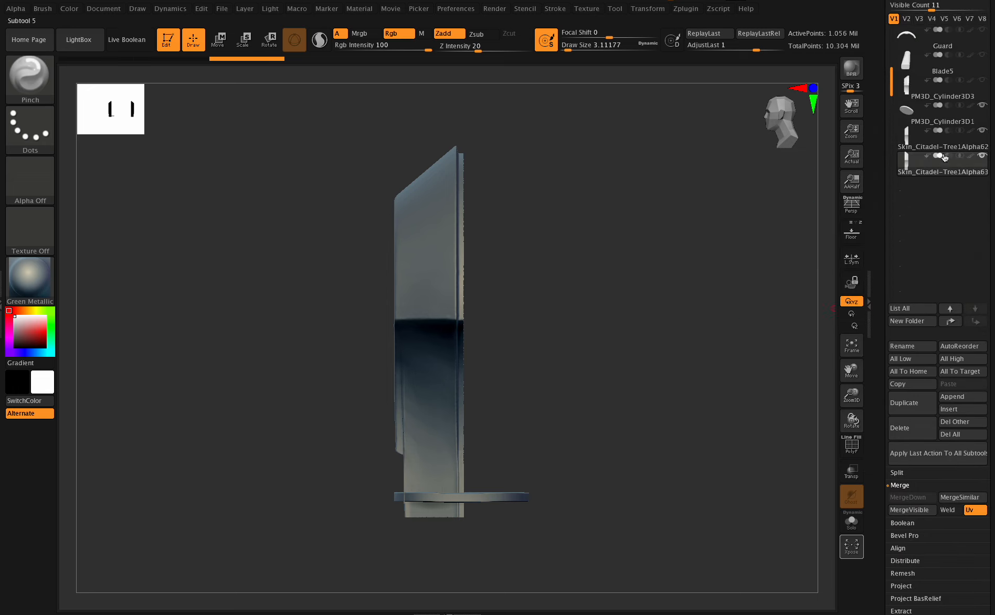
drag(851, 395, 863, 336)
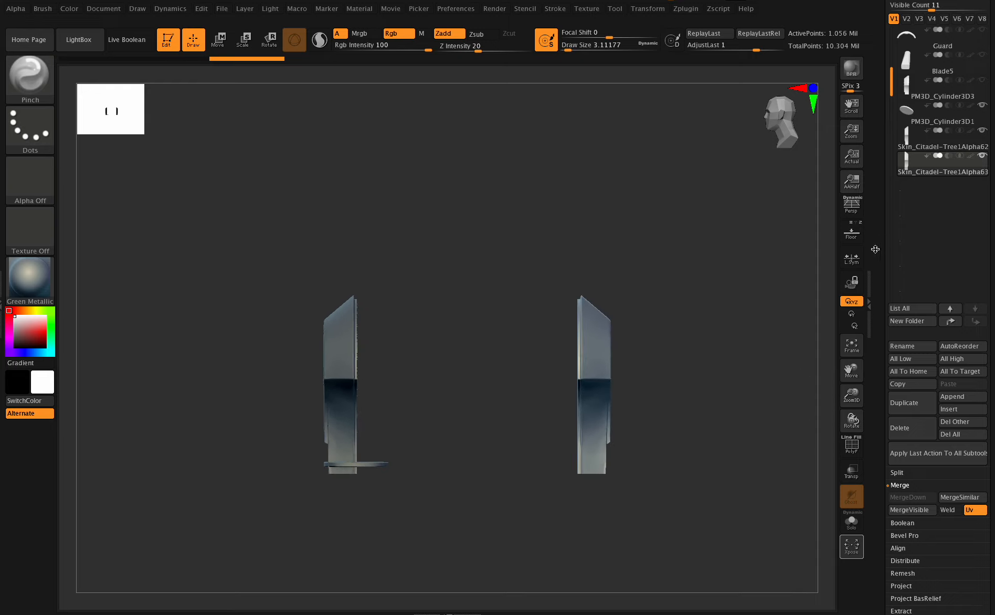
Undo the last two changes to the duplicate and mirror it across its depth axis to form the pommel's back half.
key(ctrl+z)
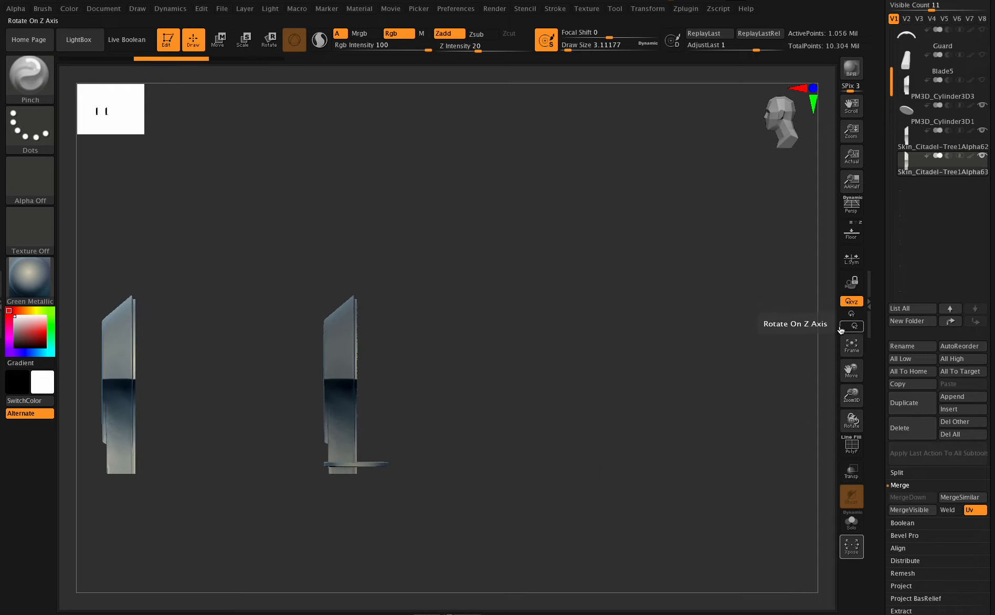
key(ctrl+z)
scroll(951, 334, down, 5)
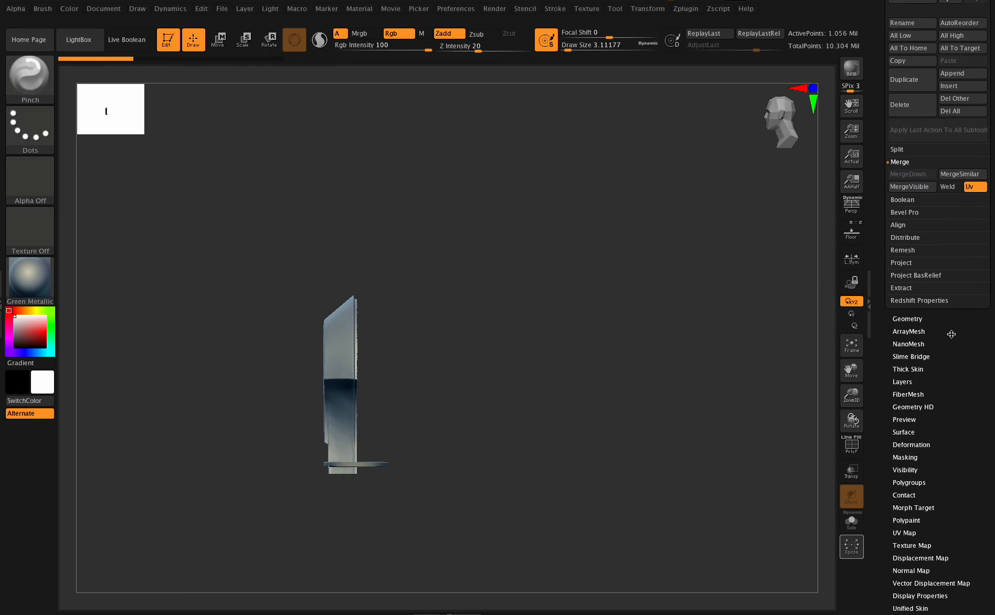
click(919, 445)
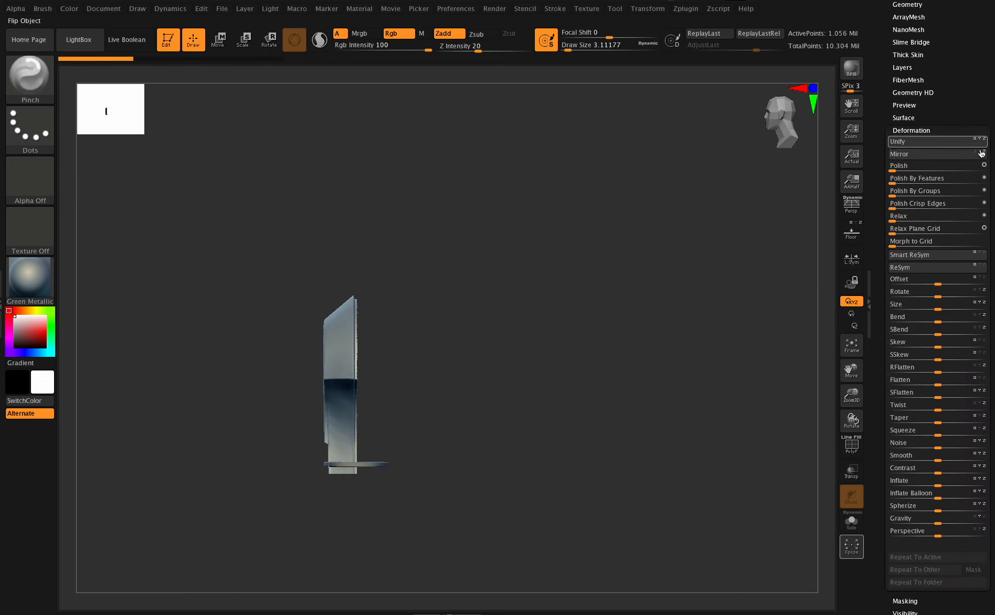
click(948, 154)
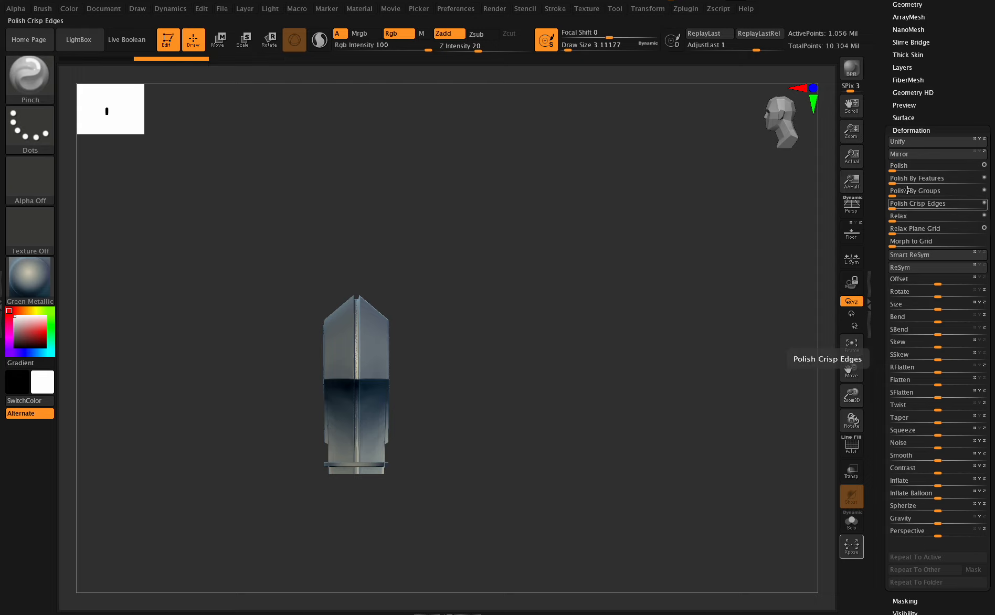
Try to merge the original front half down into the mirrored duplicate.
click(941, 4)
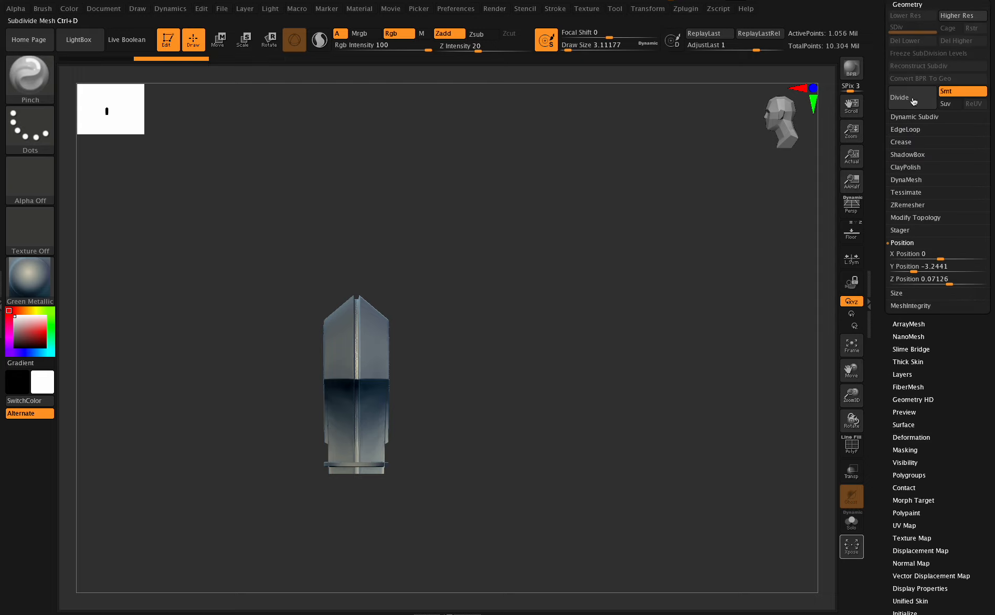
scroll(913, 101, up, 10)
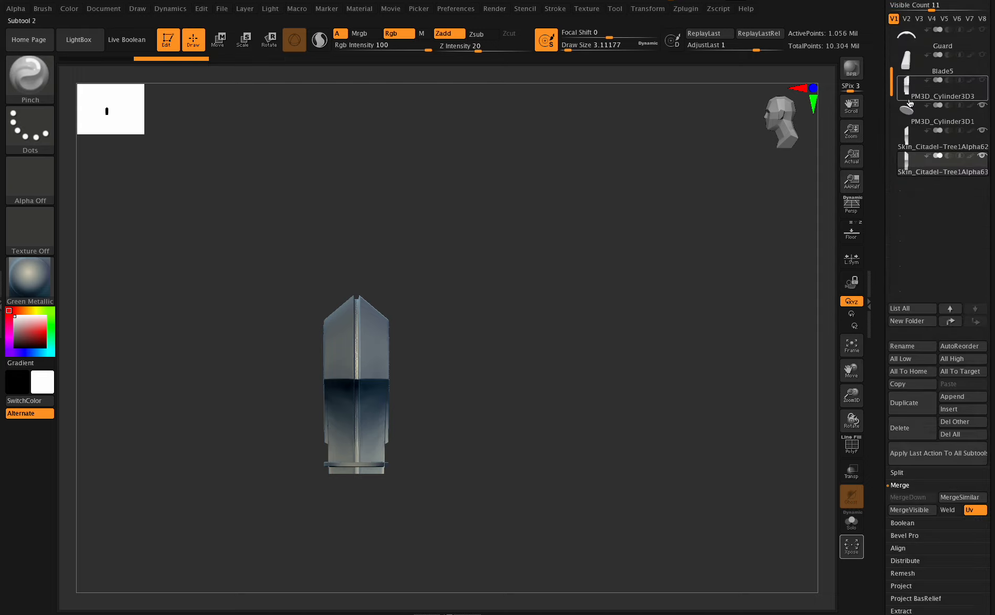
click(930, 146)
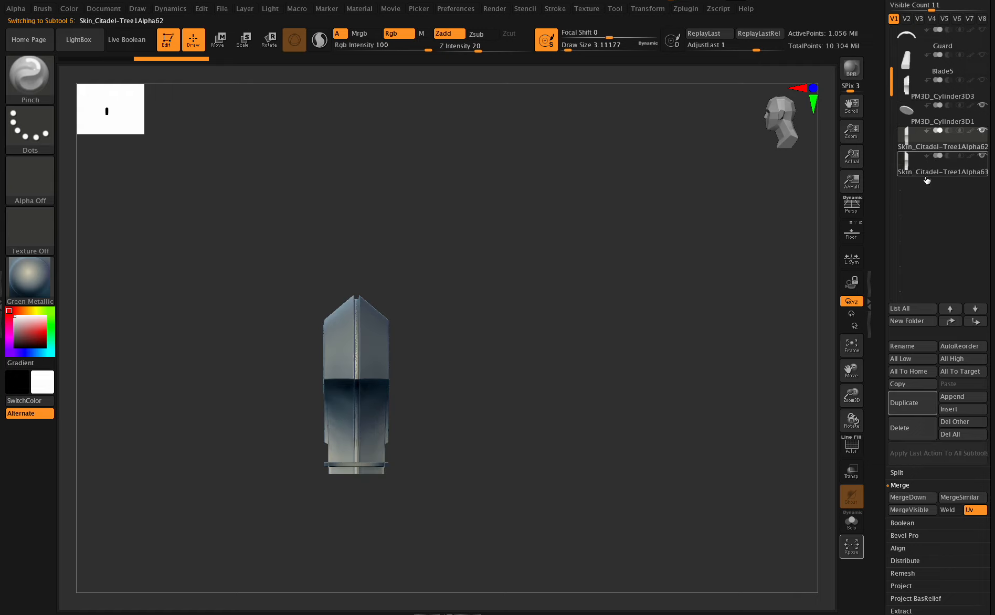
click(907, 497)
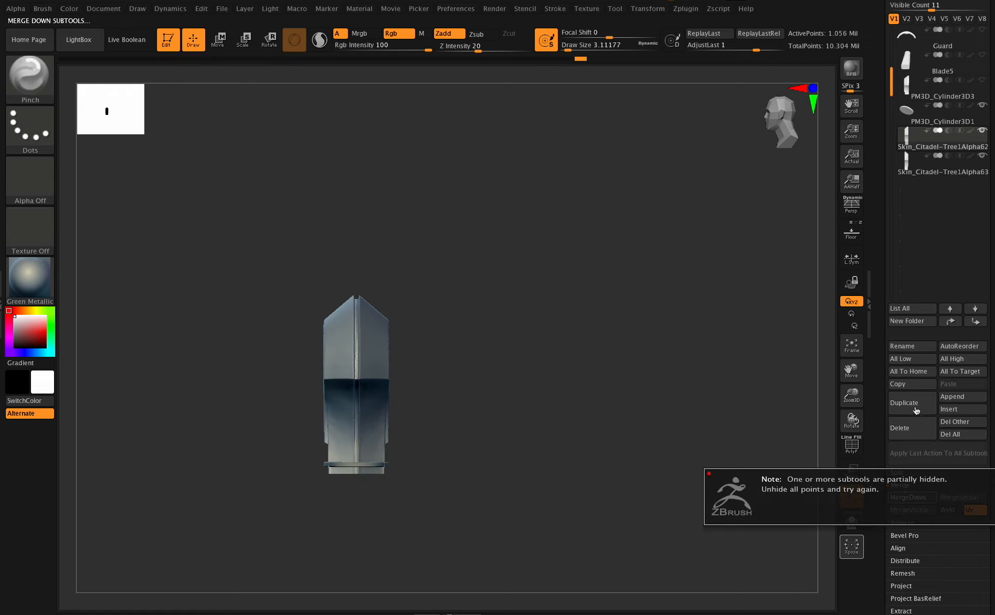
Delete the hidden geometry from both the original front half and the mirrored back half of the pommel.
scroll(926, 341, down, 4)
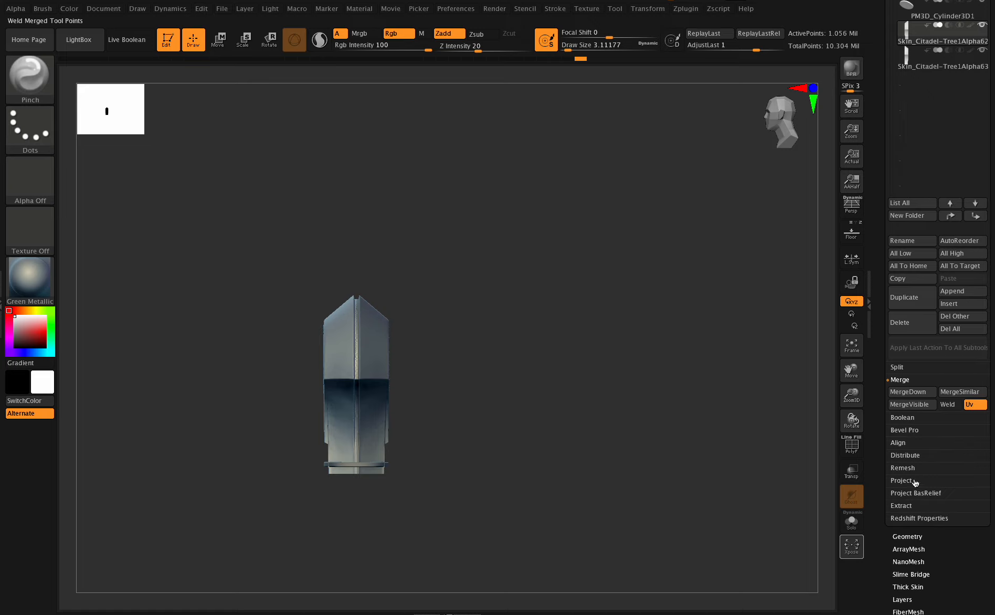
click(904, 540)
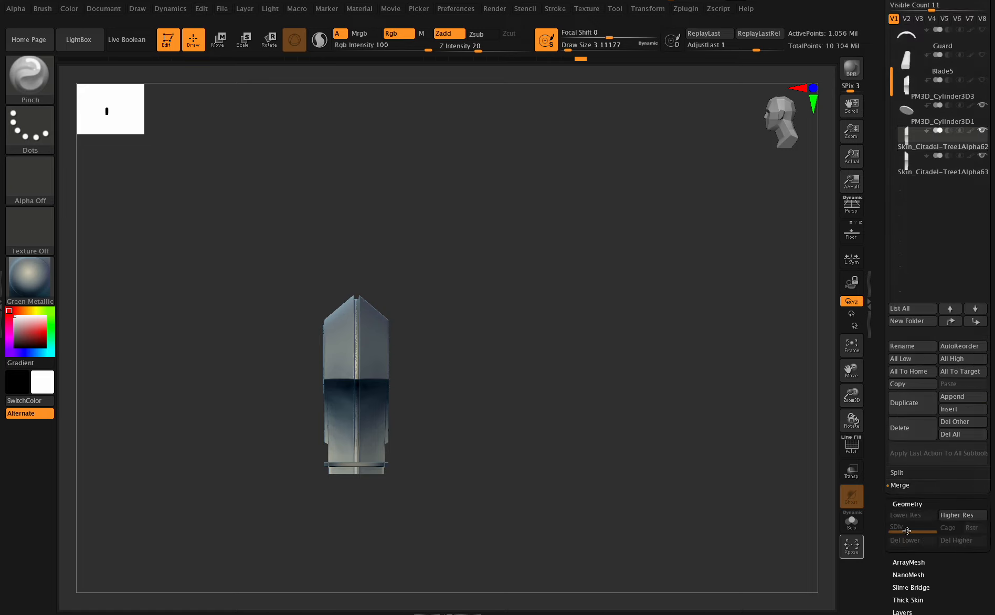
click(902, 224)
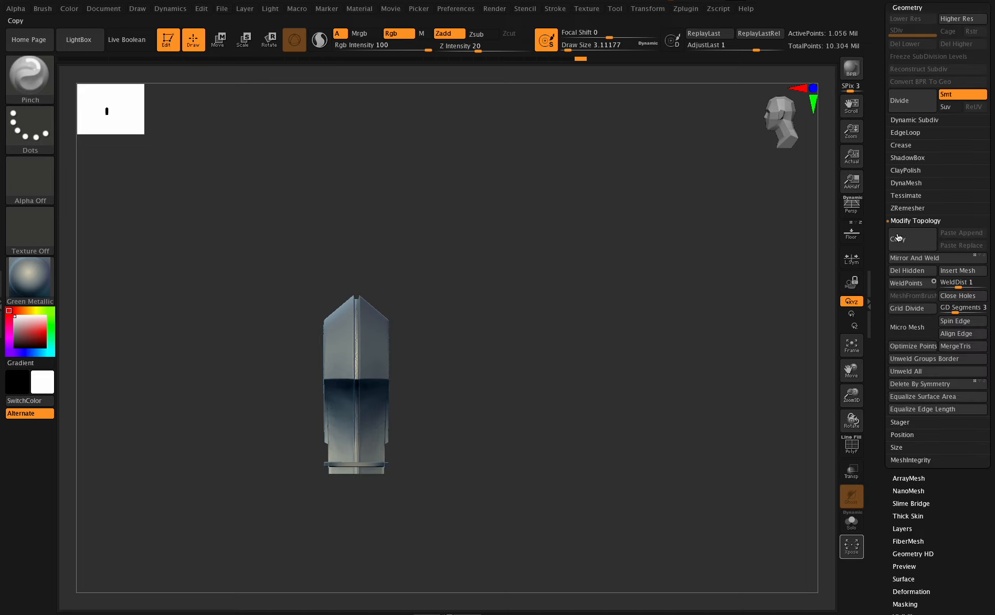
click(897, 260)
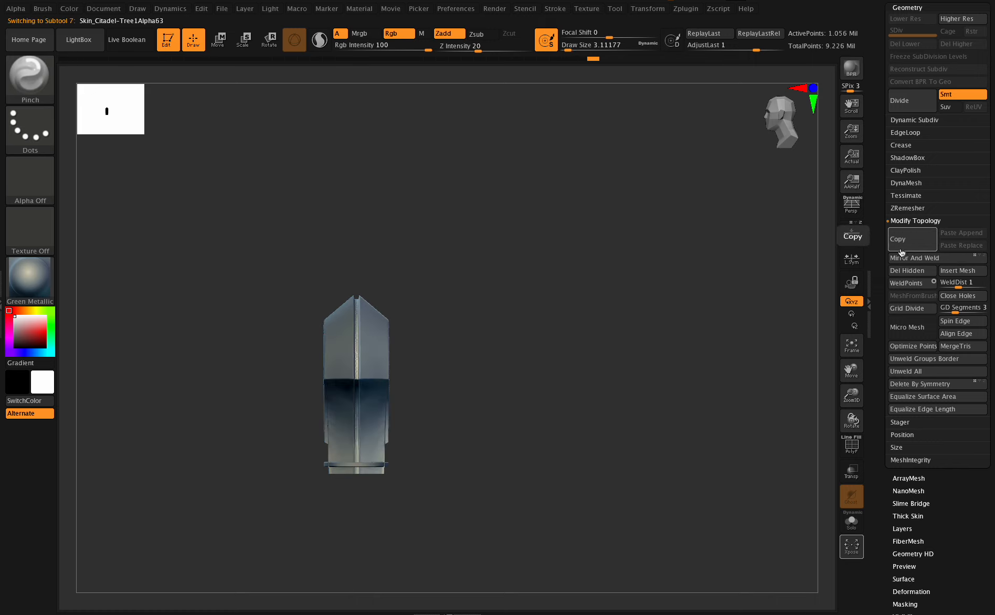
click(898, 259)
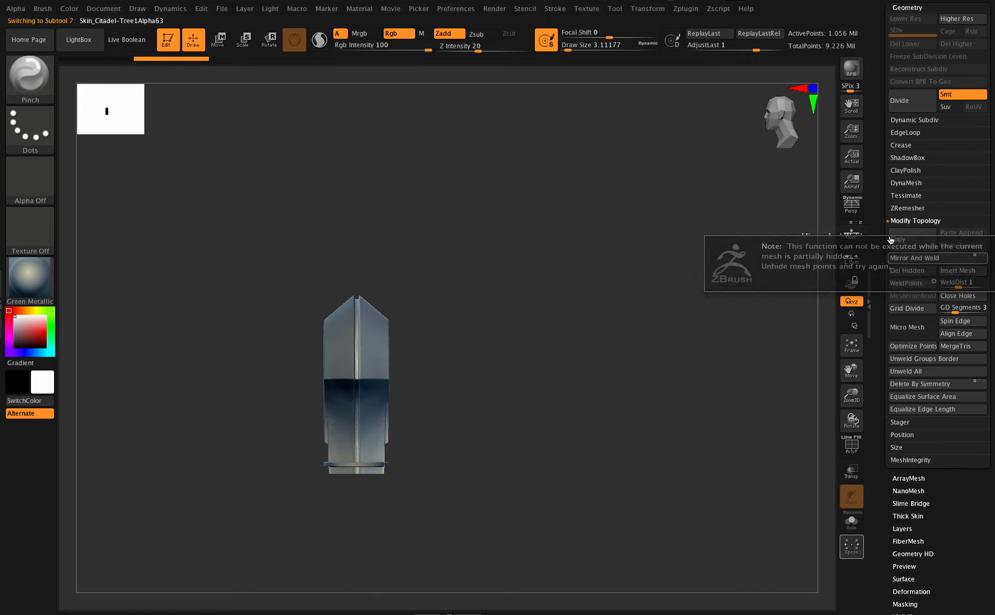
click(898, 270)
key(Up)
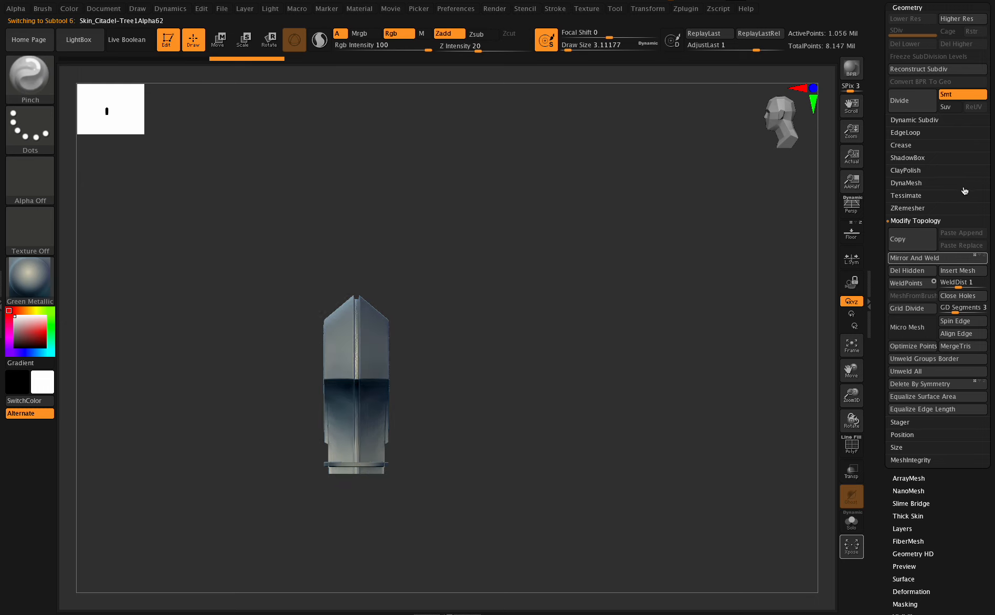
Merge the two pommel halves into one subtool and remesh them as a single DynaMesh.
drag(992, 174, 993, 208)
click(910, 27)
click(919, 519)
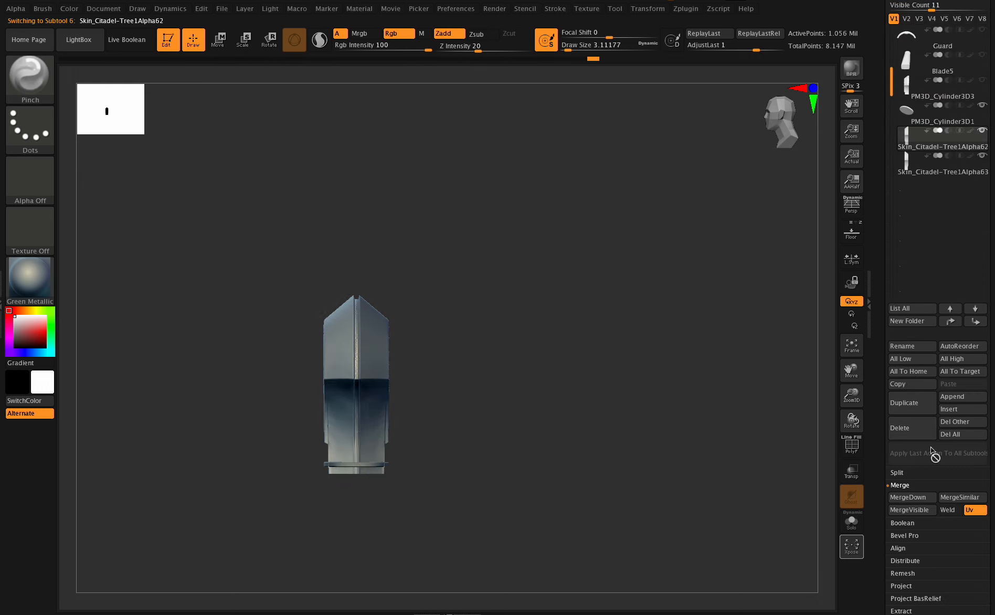
click(913, 497)
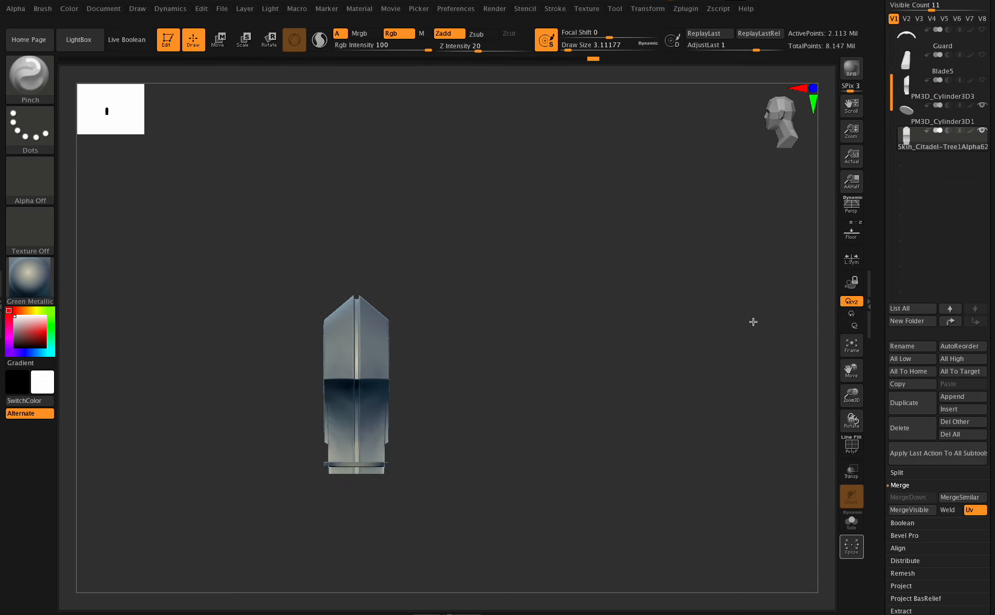
ctrl+drag(704, 311, 823, 453)
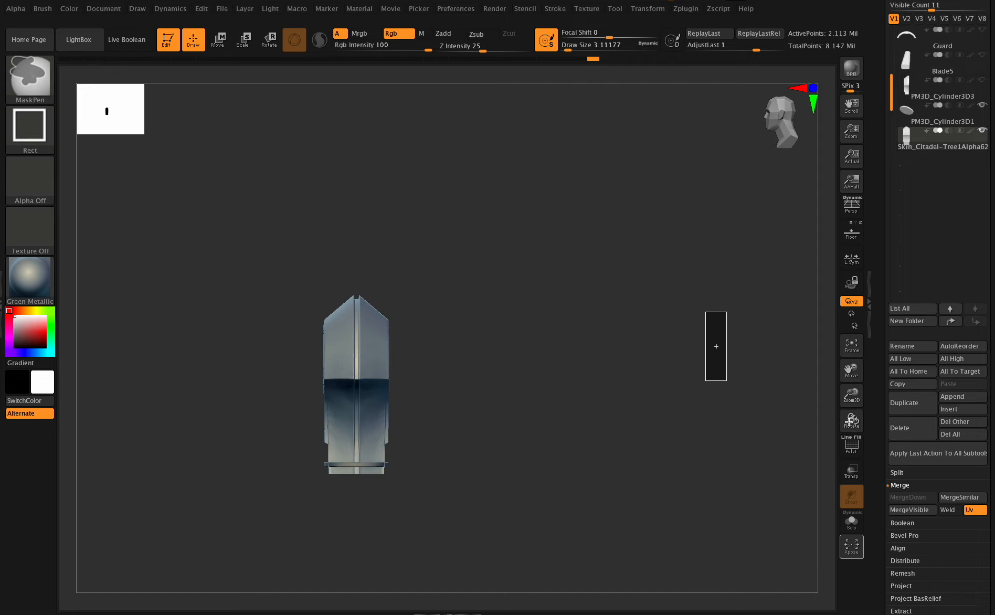
ctrl+drag(853, 417, 863, 418)
Hide the pommel's neck end below the ring collar and show the Blade5 grip subtool beneath it.
drag(851, 370, 865, 370)
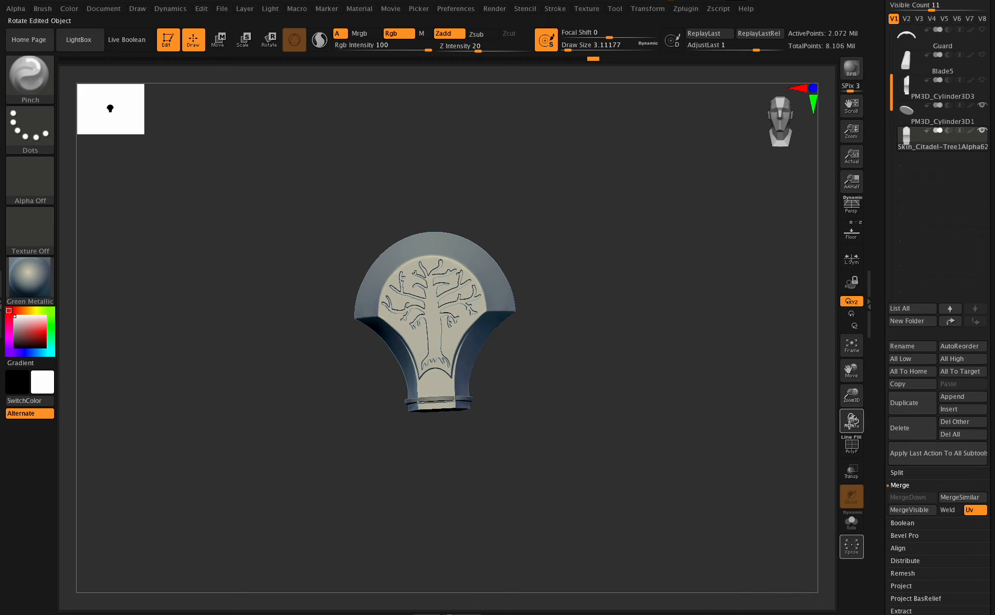
drag(851, 423, 862, 407)
key(shift)
ctrl+shift+drag(622, 457, 362, 402)
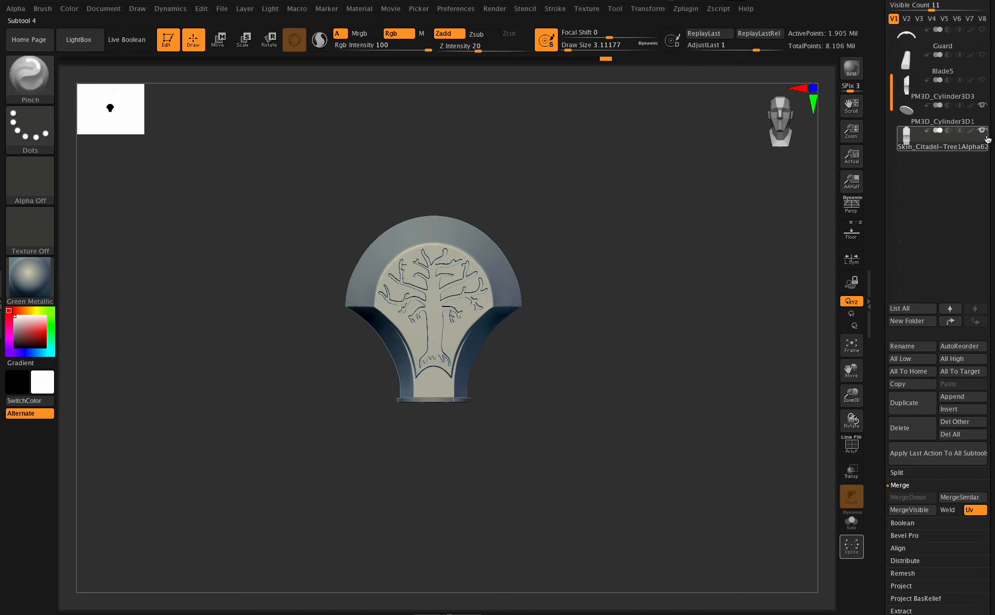
drag(990, 147, 990, 224)
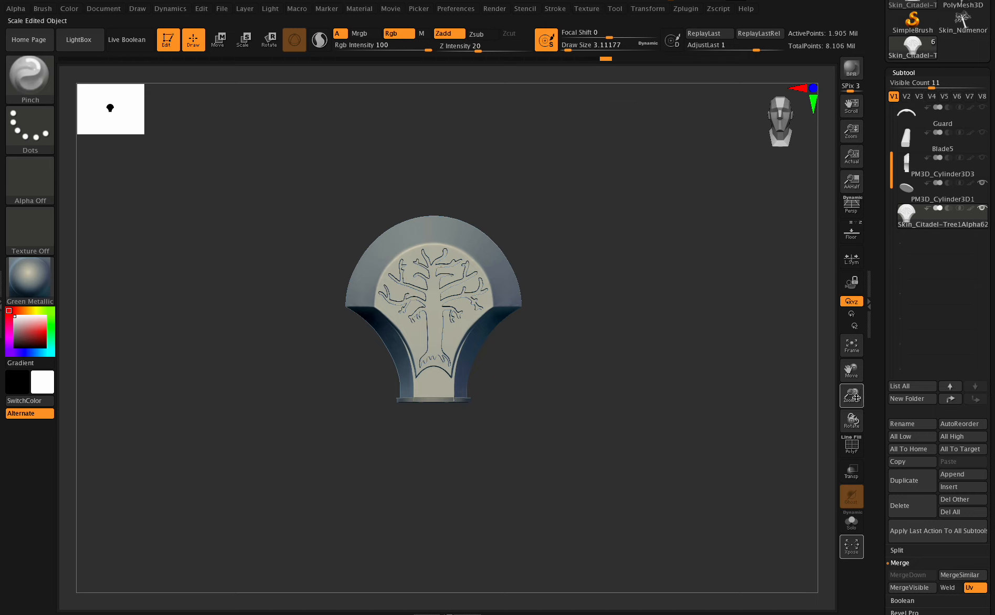
mouse_move(852, 420)
mouse_down()
mouse_move(842, 428)
mouse_move(846, 403)
mouse_move(860, 408)
mouse_up()
click(982, 135)
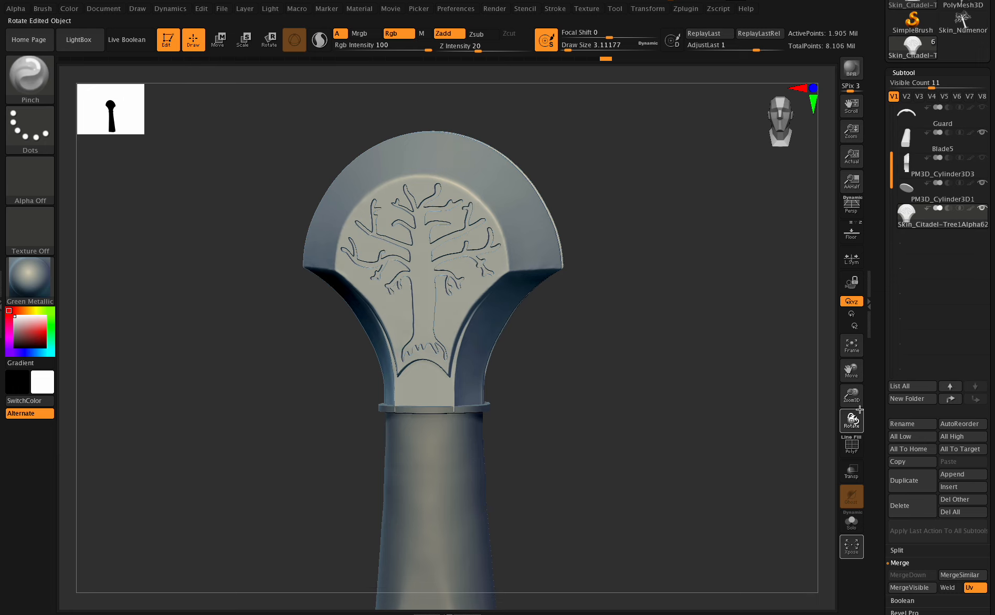
Flatten the lower edge of the pommel's neck where it meets the ring collar, using the Flatten brush.
click(30, 76)
click(299, 185)
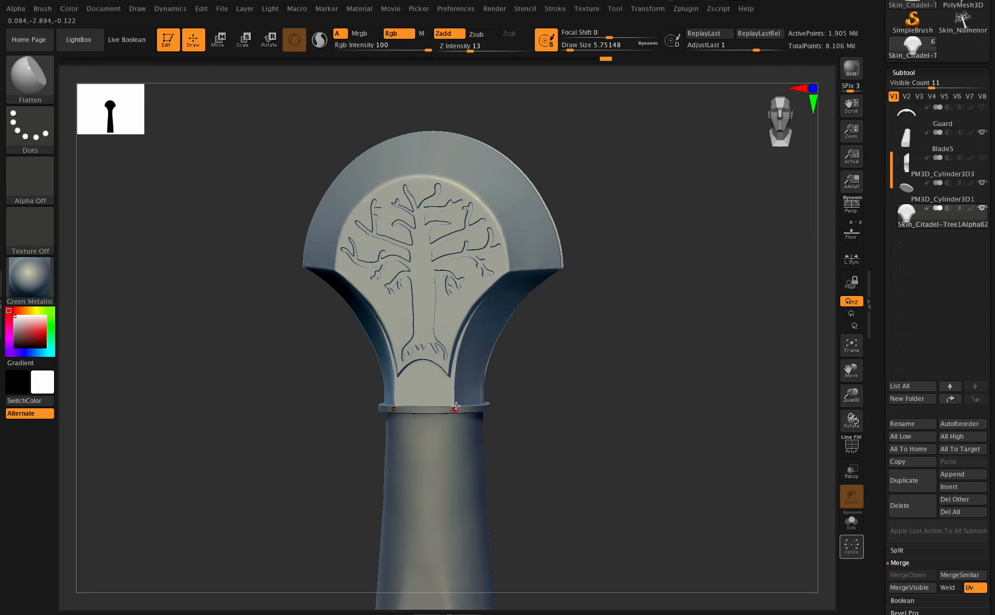
drag(455, 409, 458, 411)
drag(851, 420, 838, 416)
drag(850, 370, 863, 419)
Try the Droplet material on the pommel and grip.
click(40, 280)
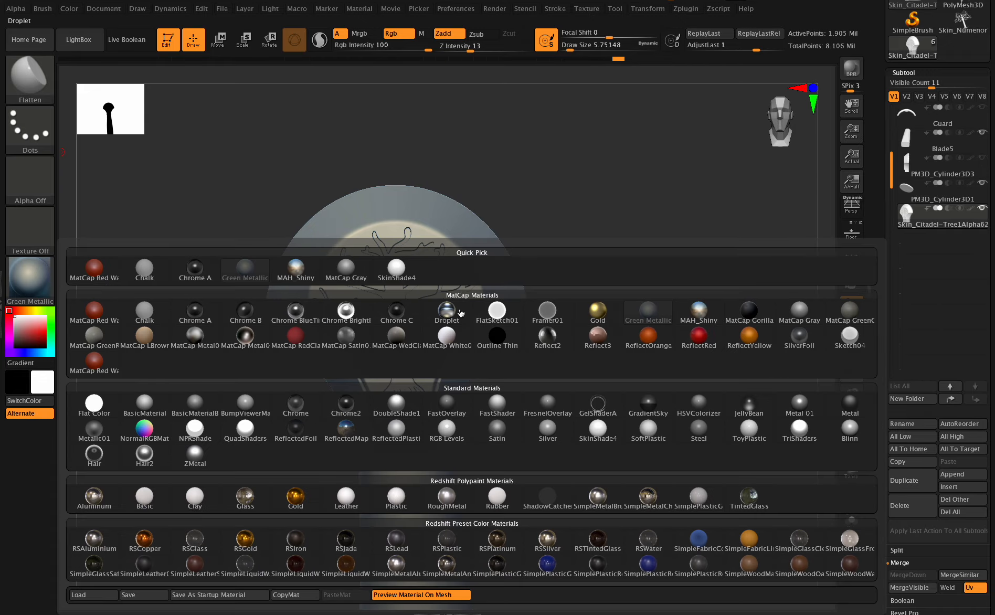
click(447, 311)
drag(839, 419, 858, 408)
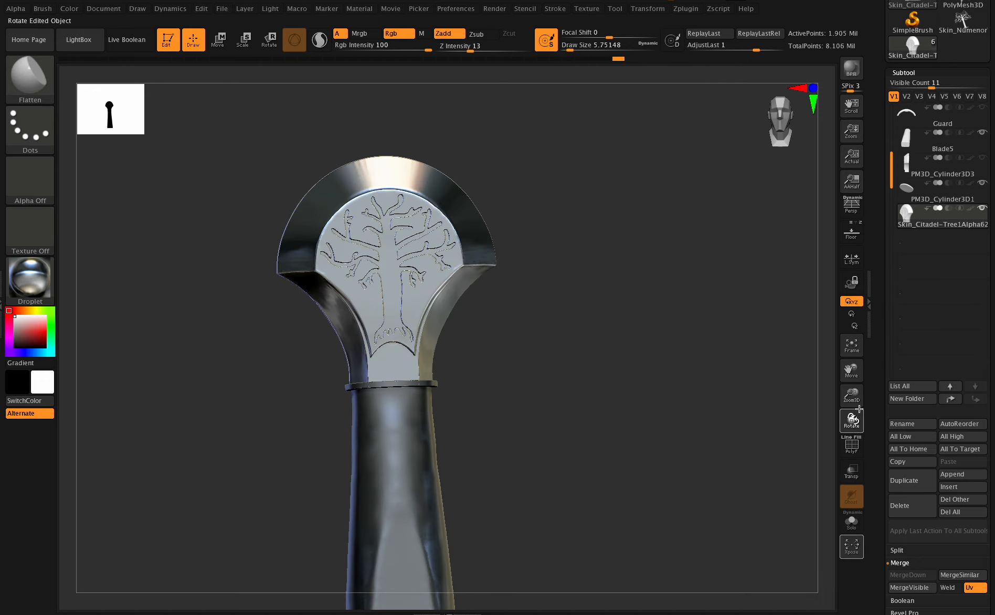
Choose the MAH_Shiny material and fill the pommel with it in material-only mode.
click(52, 274)
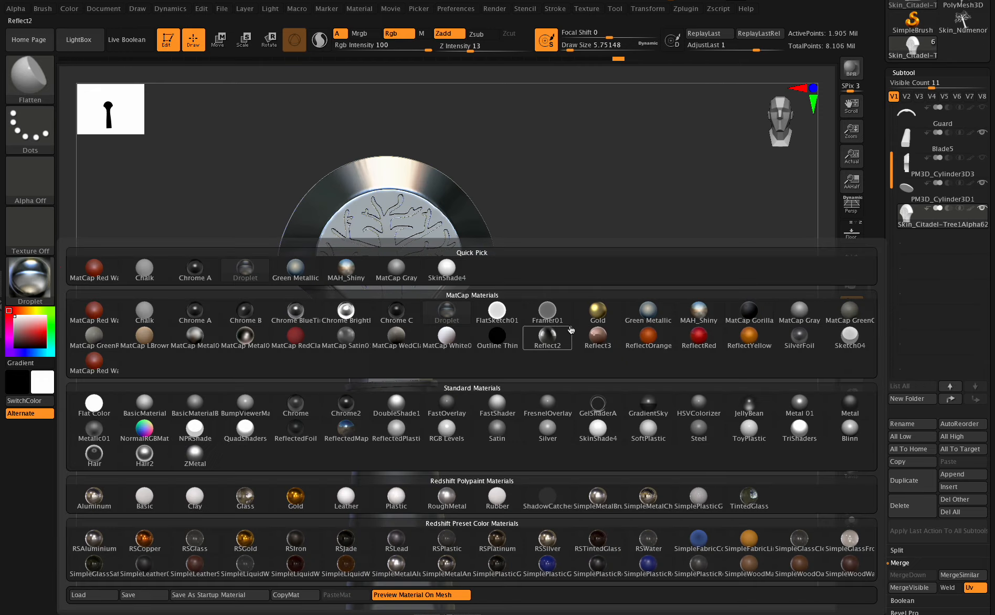
click(698, 313)
drag(850, 419, 851, 417)
drag(849, 373, 849, 401)
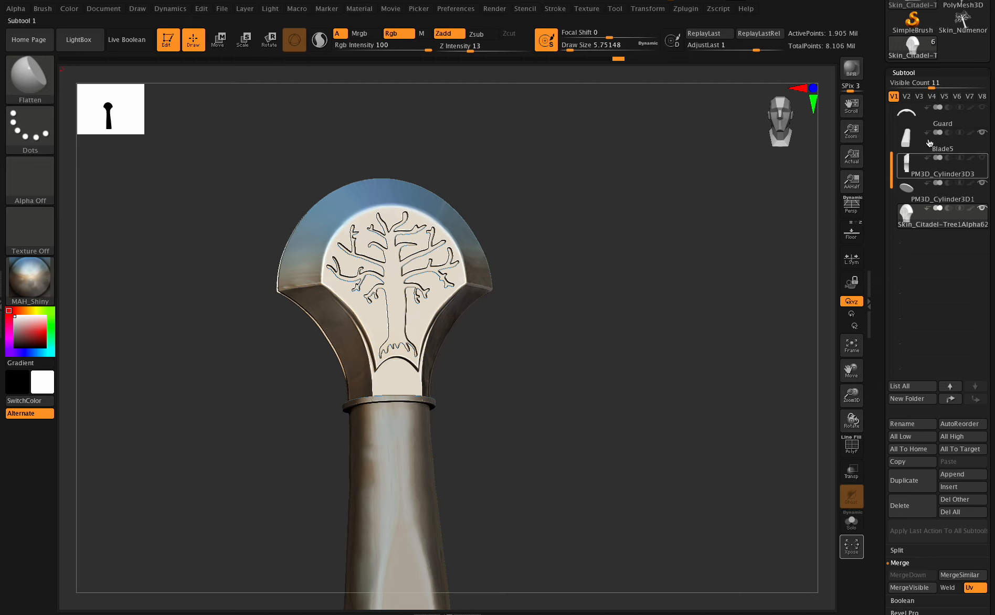
click(421, 33)
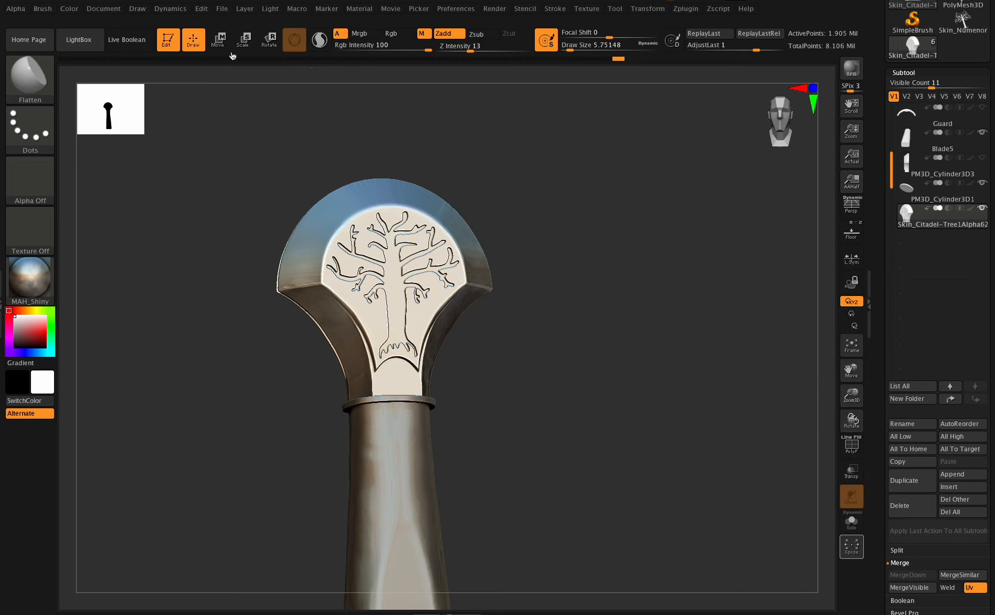
click(70, 9)
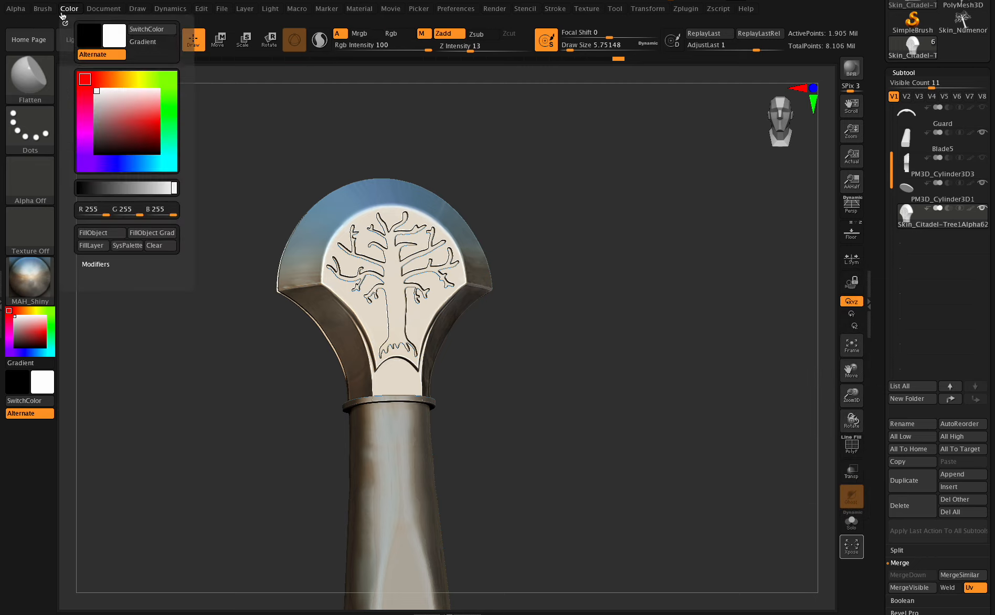
click(102, 233)
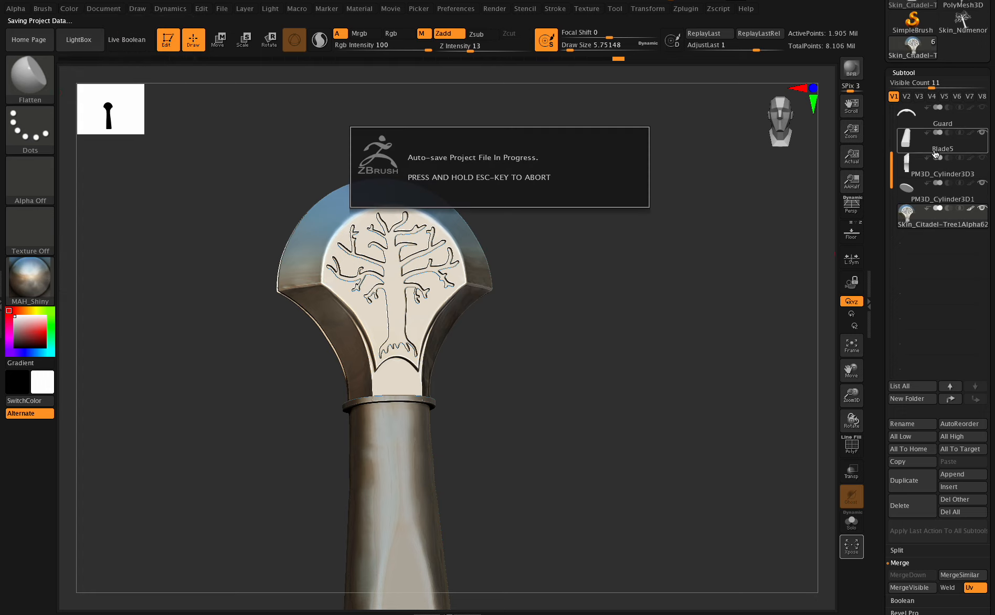
Fill the Blade5 grip with the dark brown SimpleWood material, the last one in the Redshift preset colour materials.
click(935, 153)
click(927, 145)
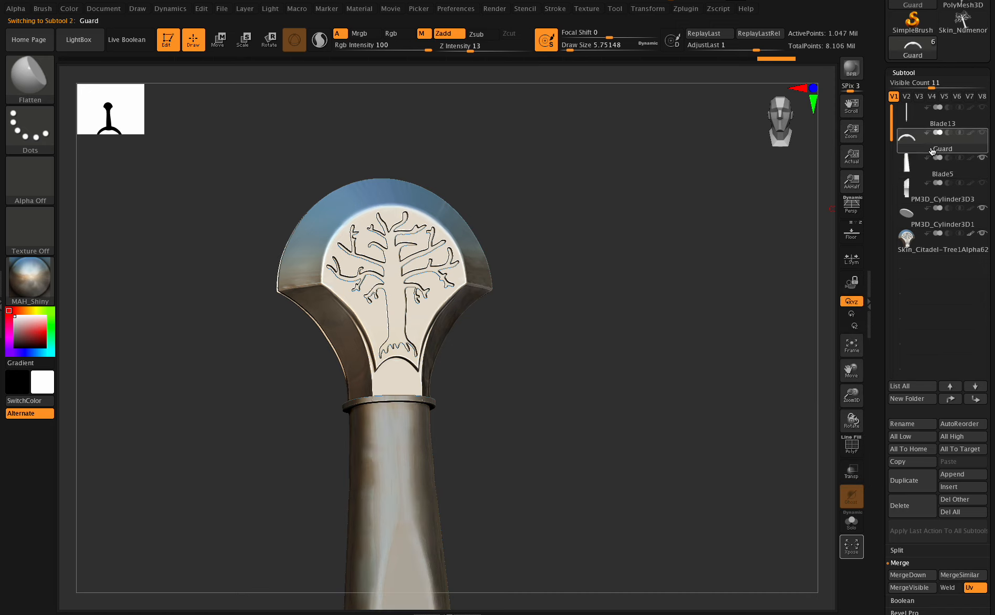
click(922, 175)
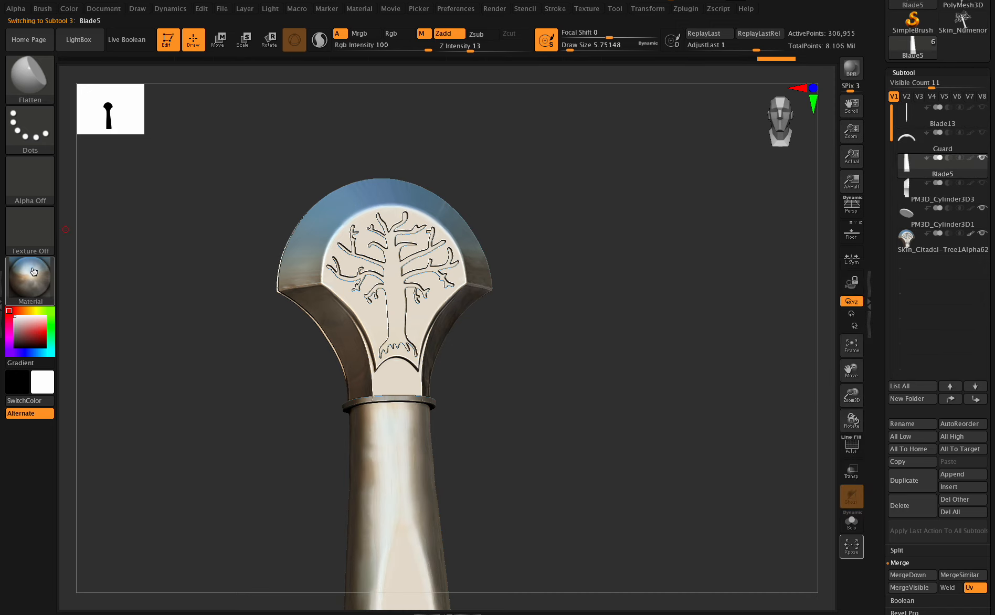
click(33, 271)
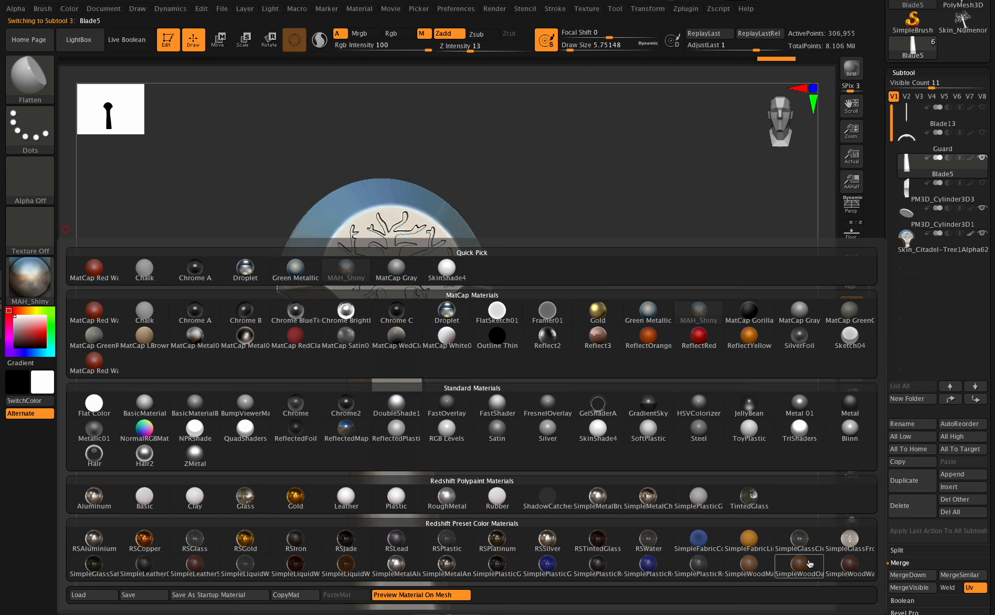
click(848, 565)
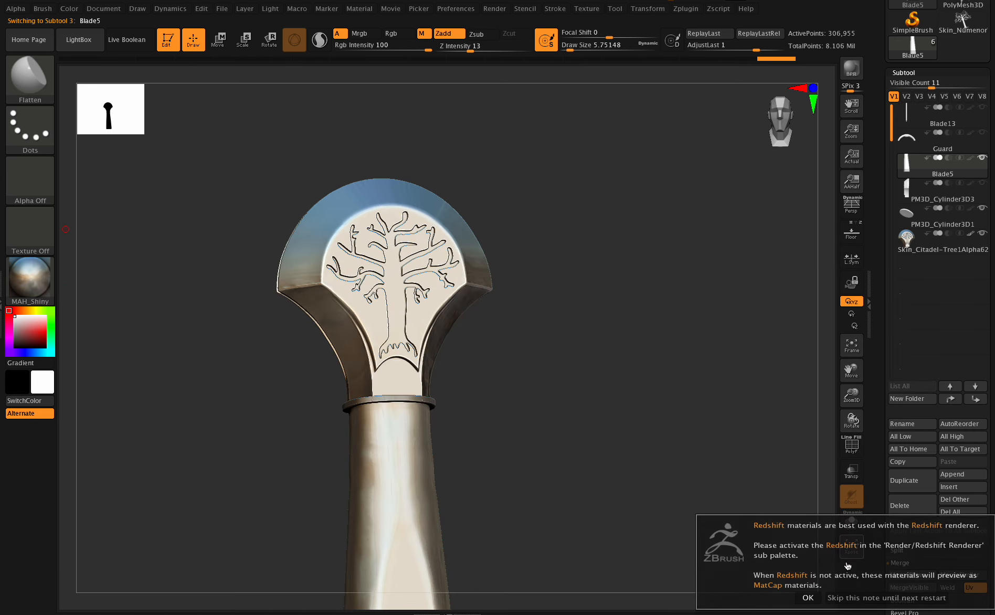
click(850, 599)
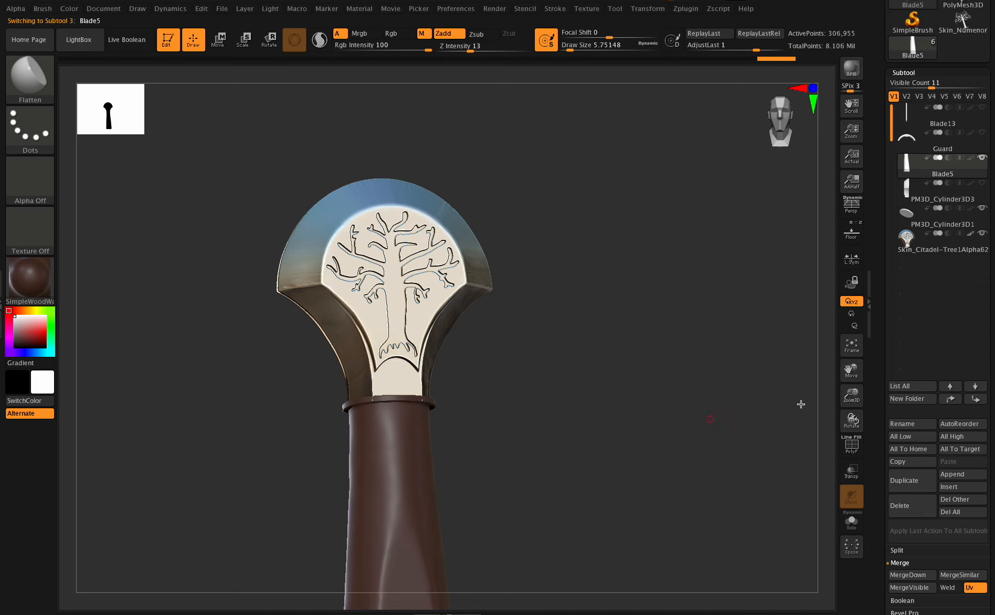
click(926, 222)
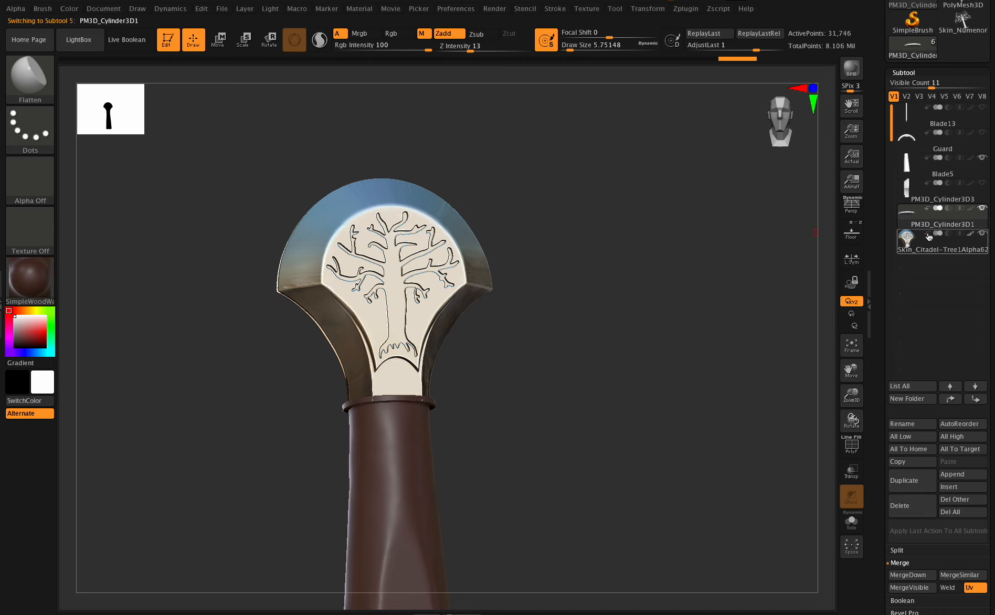
click(926, 171)
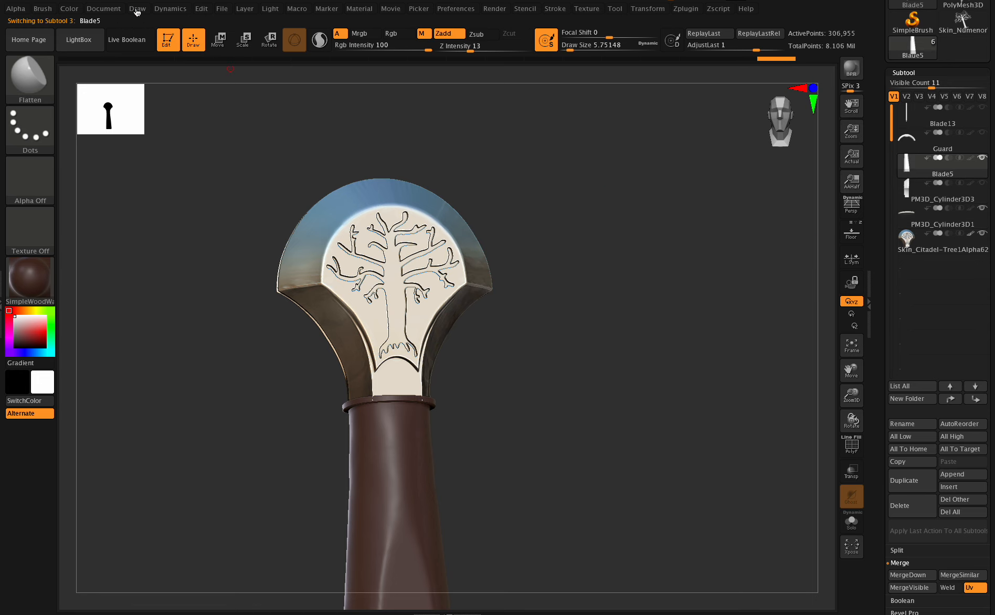
click(104, 8)
click(135, 8)
mouse_move(69, 7)
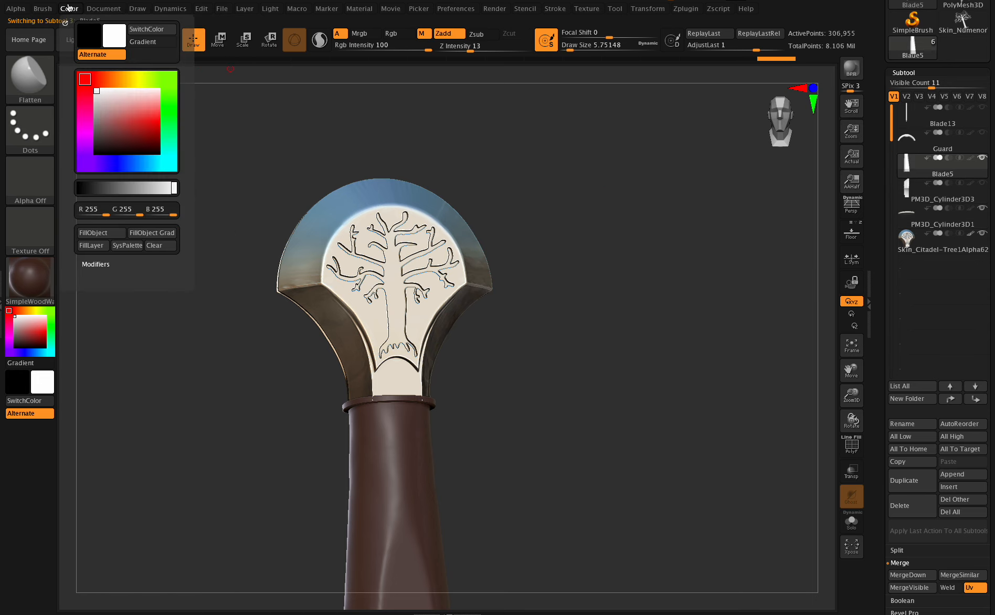
Select the ring collar subtool and set its material to MAH_Shiny.
click(928, 215)
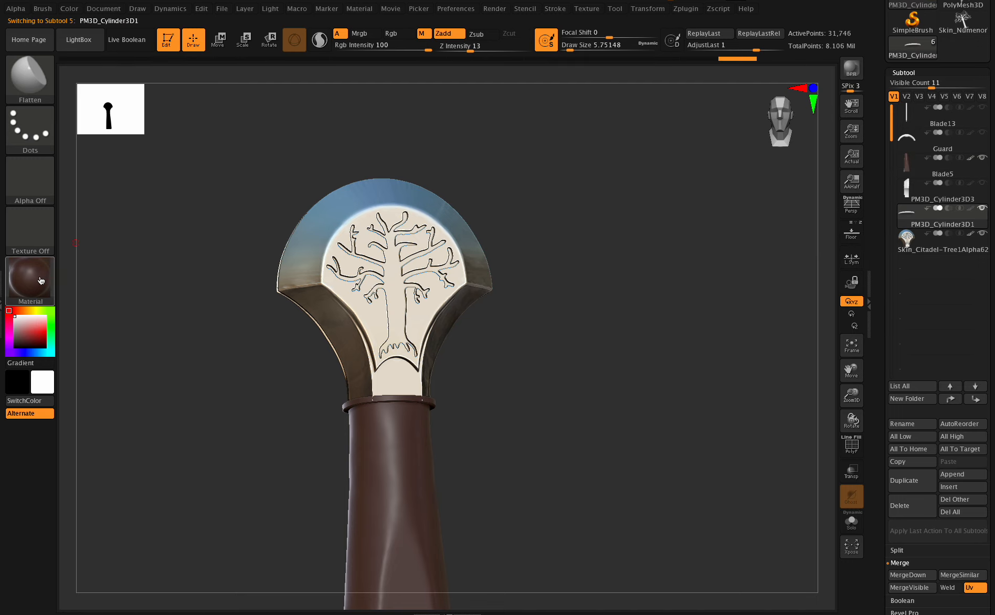
click(36, 278)
click(350, 273)
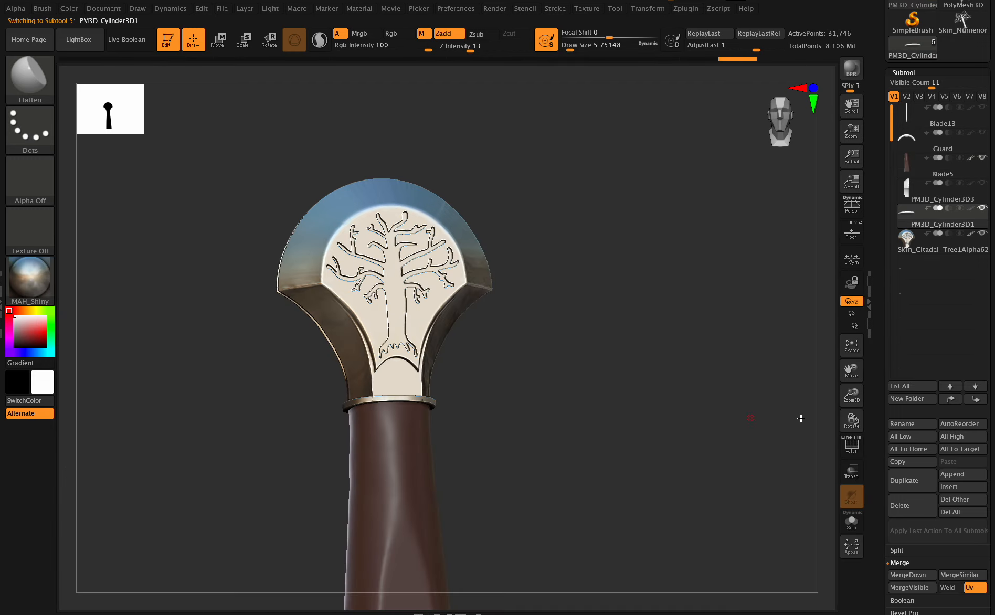
Choose the Move brush, adjust its draw size and reshape the ring collar's rim around the corner of the pommel's base.
mouse_move(852, 420)
mouse_down()
mouse_move(836, 411)
mouse_move(852, 402)
mouse_move(852, 432)
mouse_up()
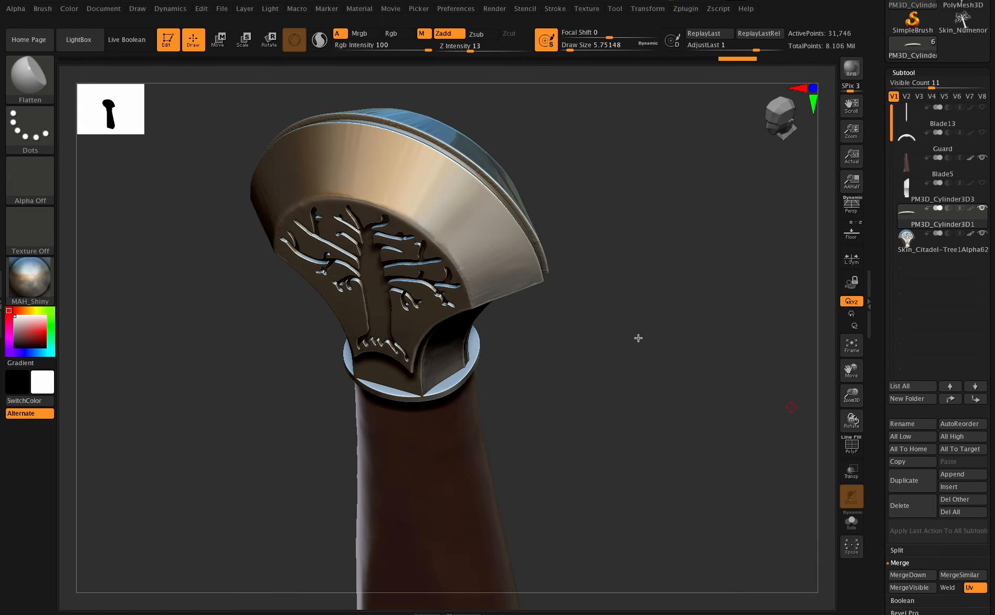
key(b)
key(m)
key(v)
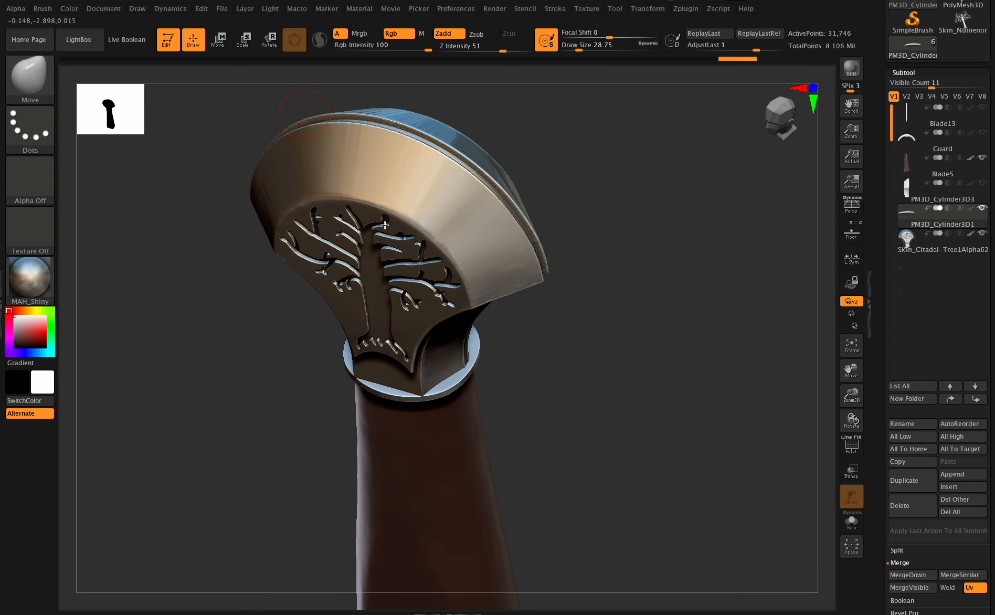
drag(579, 51, 587, 50)
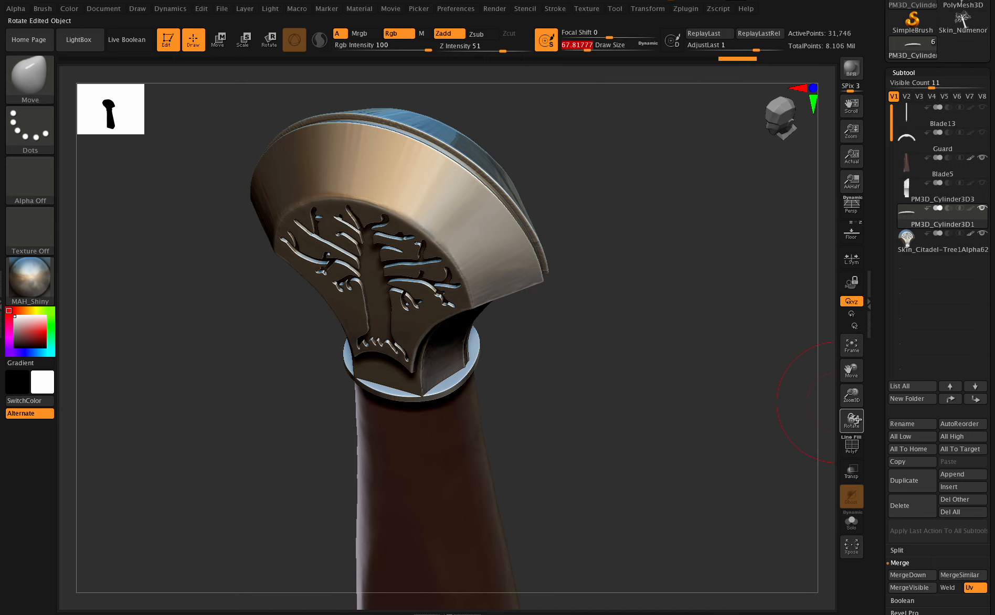
drag(852, 420, 455, 387)
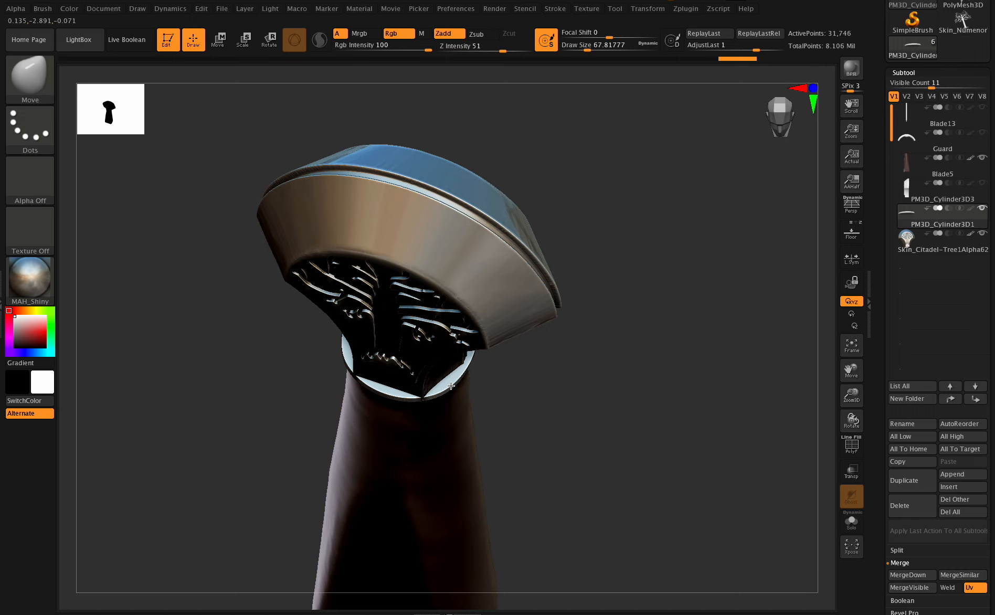
drag(587, 48, 585, 49)
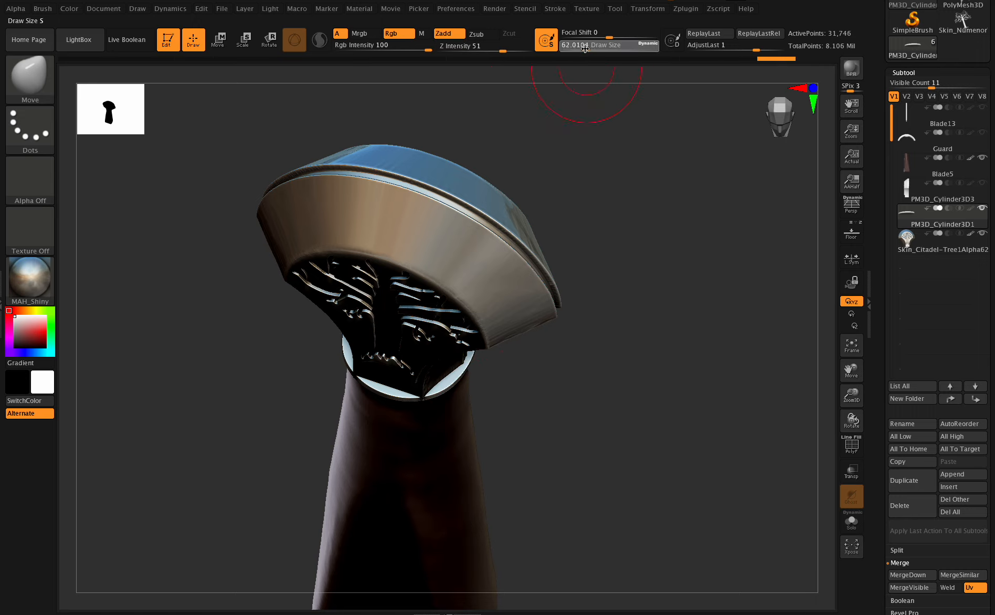
mouse_move(454, 386)
mouse_down()
mouse_move(427, 405)
mouse_move(451, 385)
mouse_up()
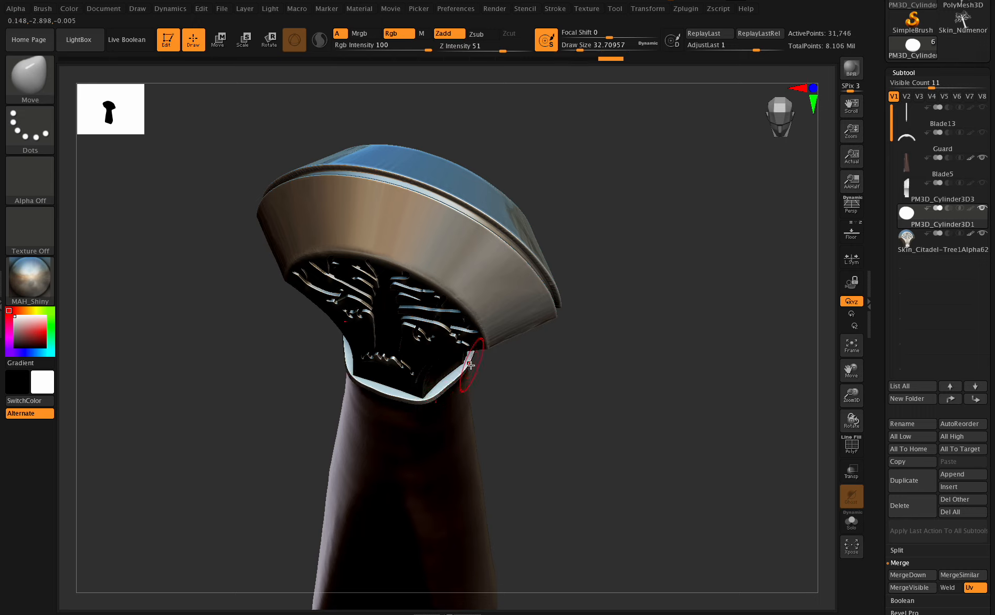
Pull the remaining sections of the ring collar's rim around the pommel's base corners, reducing the Move brush's draw size to about 18.
drag(347, 383, 354, 377)
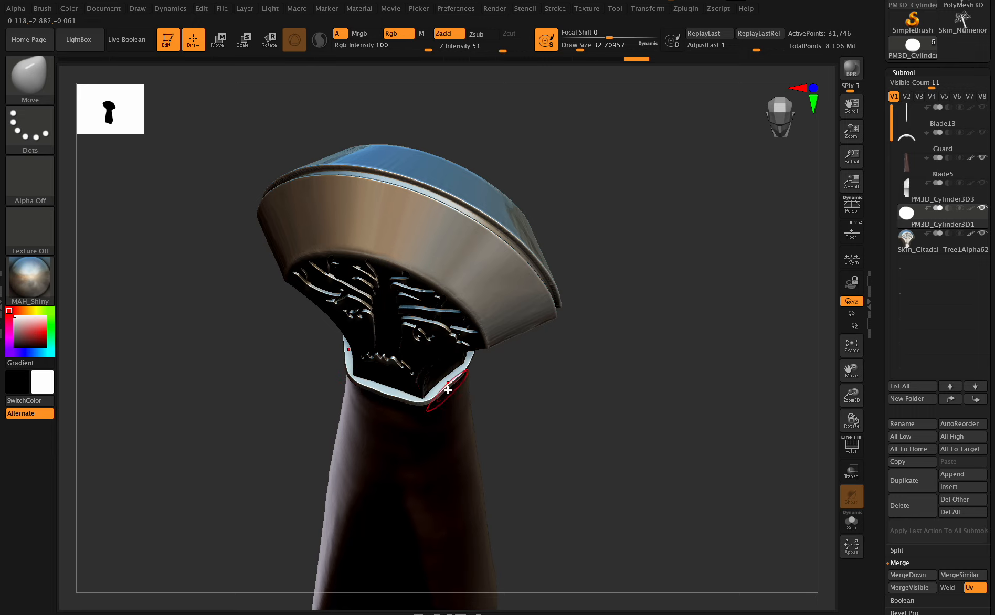
drag(450, 390, 452, 387)
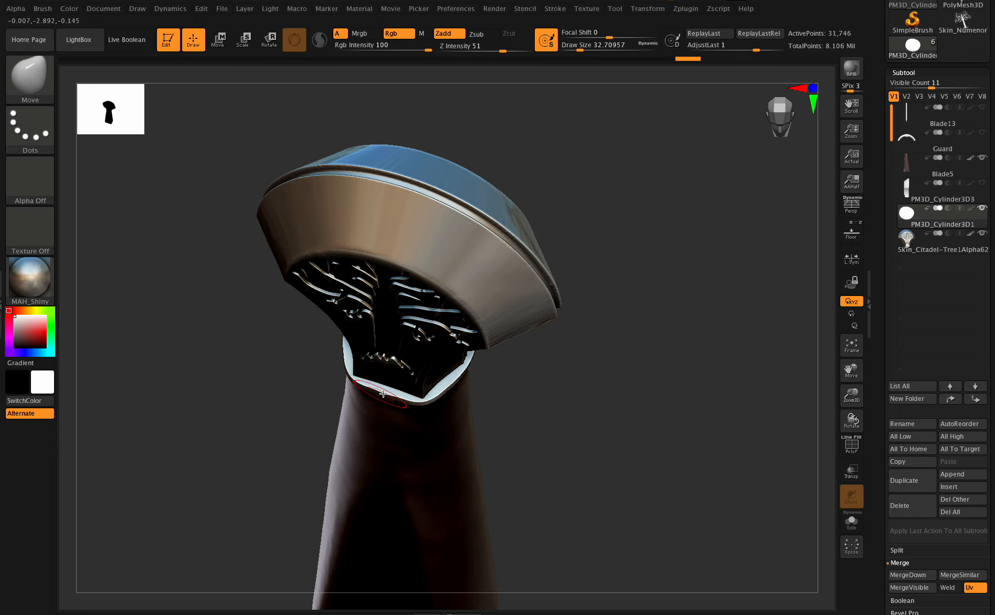
drag(384, 393, 373, 389)
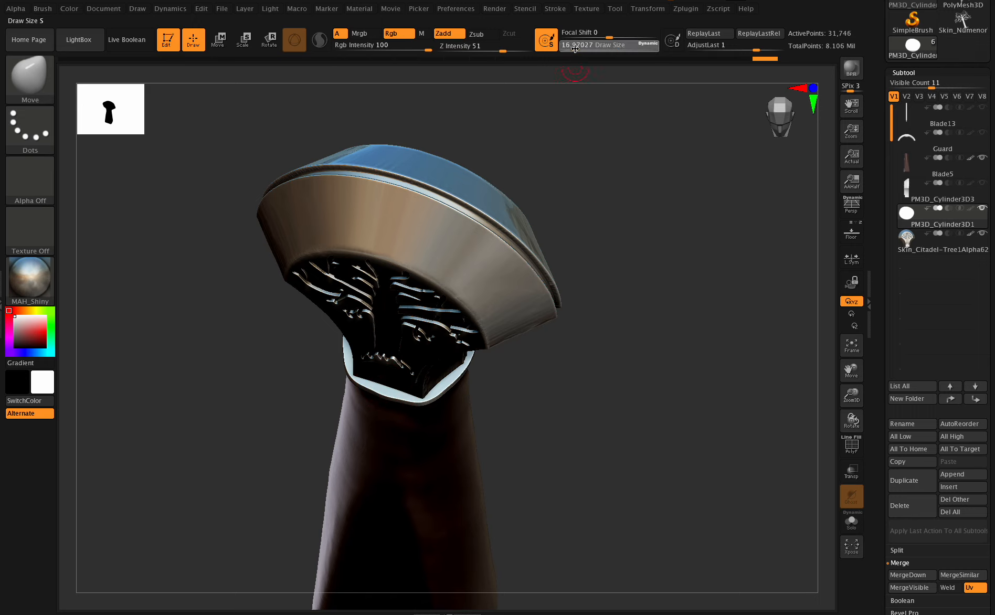
drag(575, 49, 576, 48)
drag(401, 404, 400, 402)
Straighten the ring collar's wavy upper edge from the front, side and angled views with the Move brush at draw size 28.75.
mouse_move(854, 420)
mouse_down()
mouse_move(849, 374)
mouse_move(850, 414)
mouse_up()
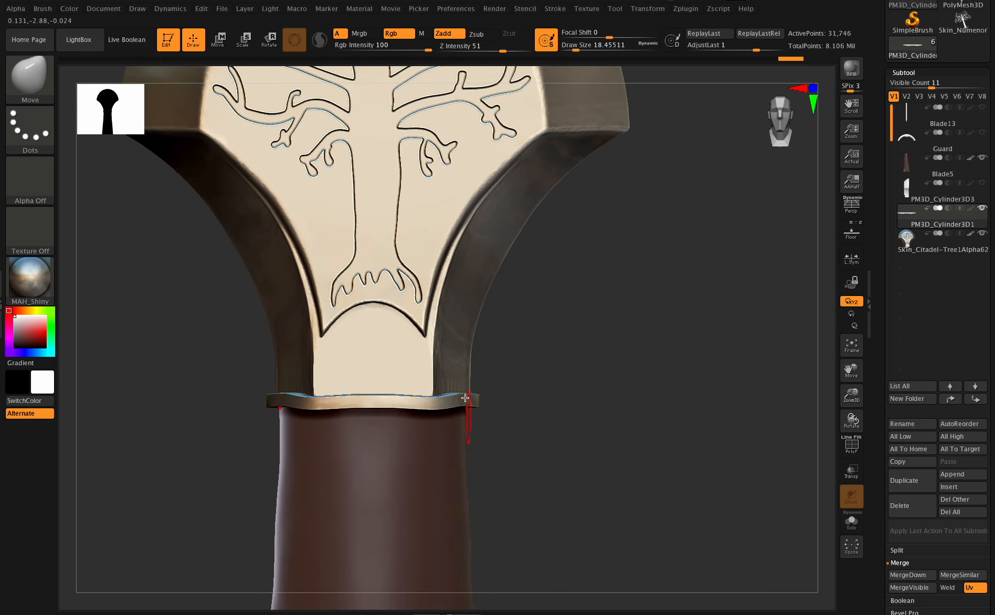
click(578, 47)
drag(463, 394, 462, 402)
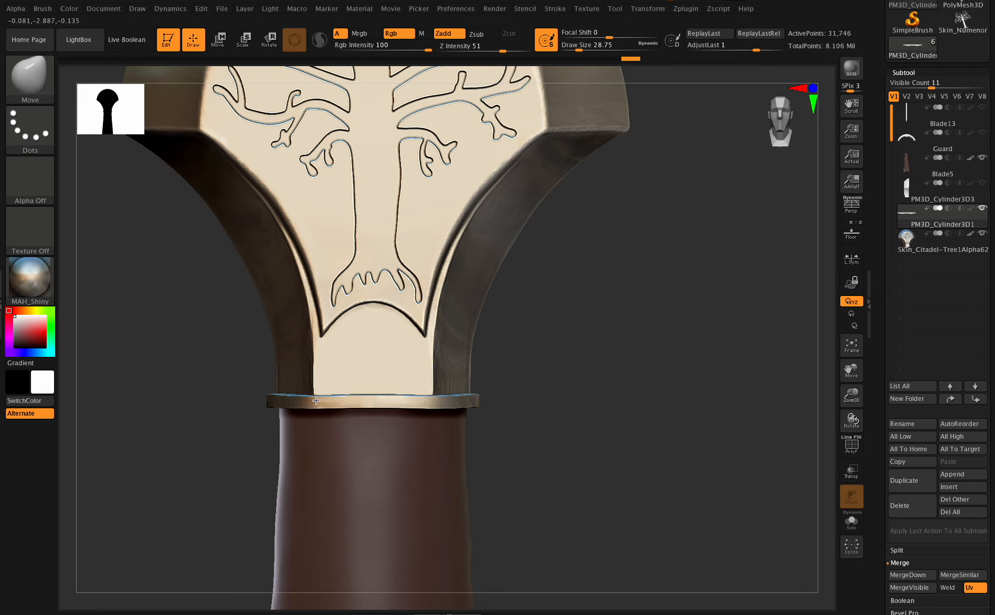
drag(315, 399, 316, 400)
shift+drag(847, 426, 824, 415)
drag(384, 397, 384, 400)
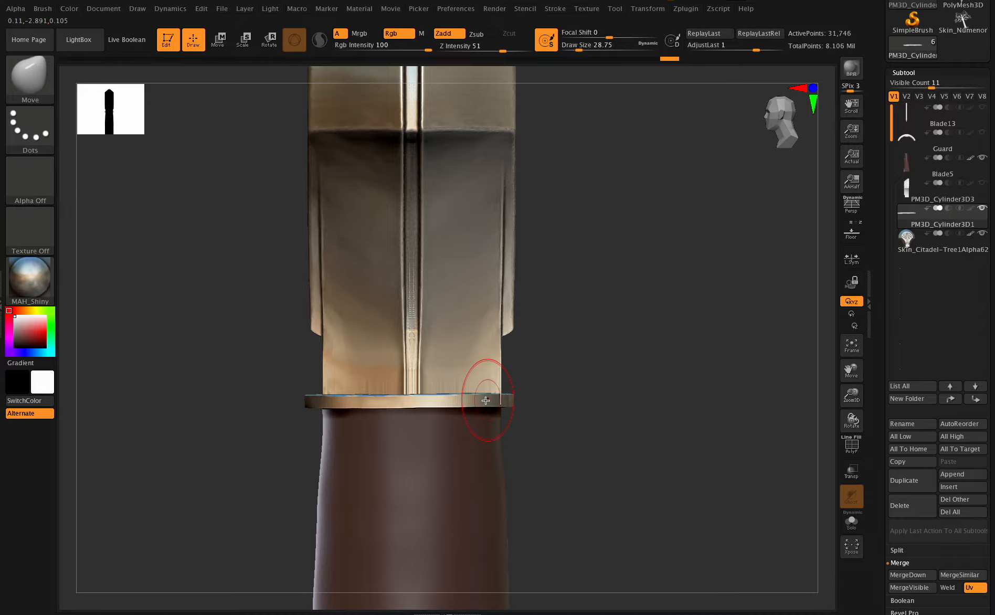
drag(855, 420, 772, 417)
drag(851, 420, 860, 418)
drag(521, 396, 522, 393)
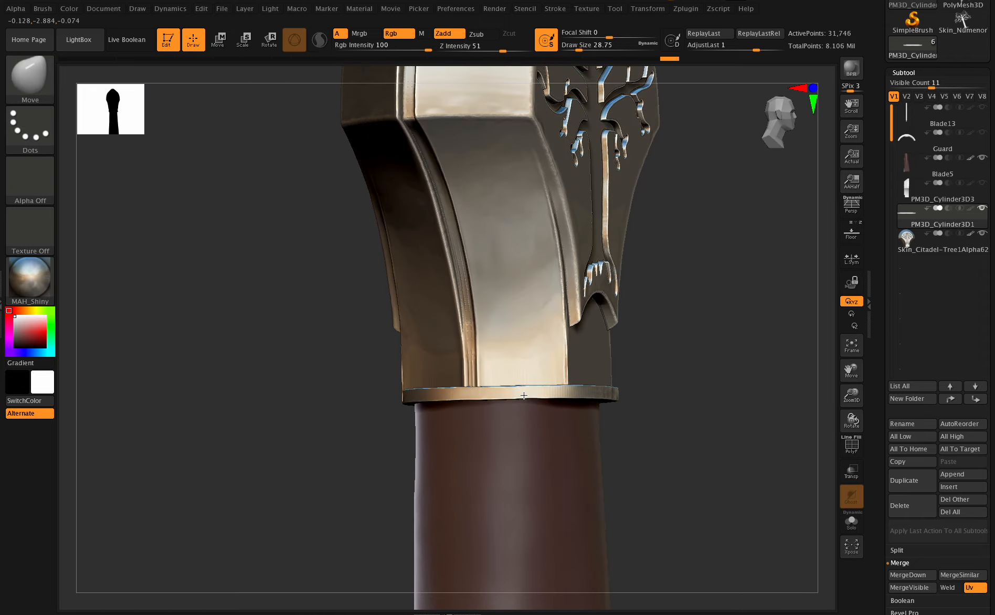
Compute ambient occlusion for the ring collar with the Ambient Occlusion plugin.
drag(851, 420, 786, 390)
drag(851, 419, 872, 418)
mouse_move(857, 372)
mouse_down()
mouse_move(828, 373)
mouse_move(840, 362)
mouse_up()
mouse_move(851, 420)
mouse_down()
mouse_move(832, 413)
mouse_move(850, 416)
mouse_move(853, 389)
mouse_move(852, 418)
mouse_move(817, 413)
mouse_move(860, 415)
mouse_up()
drag(851, 371, 907, 362)
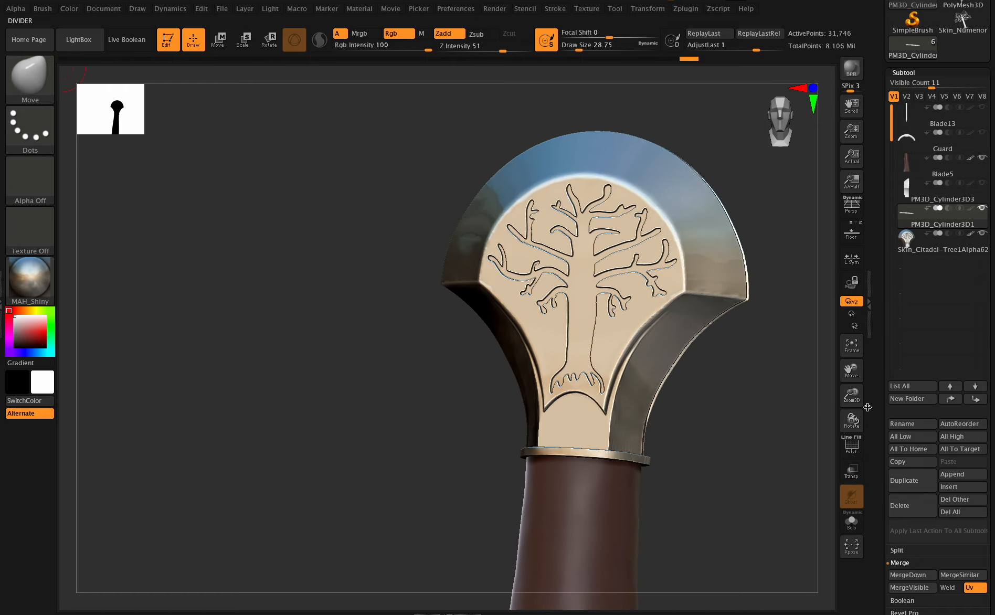
drag(851, 419, 852, 414)
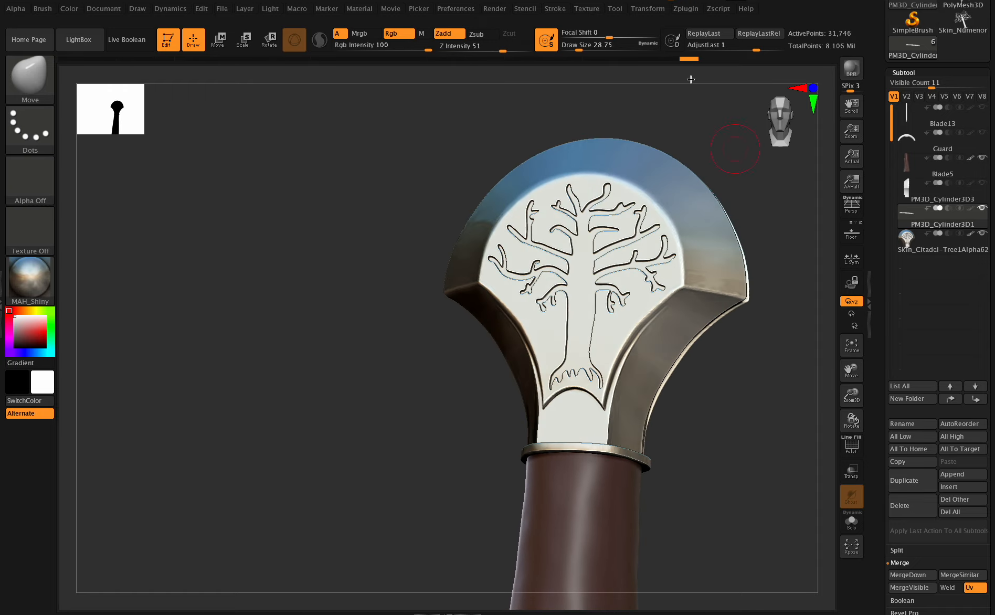
click(680, 10)
click(706, 78)
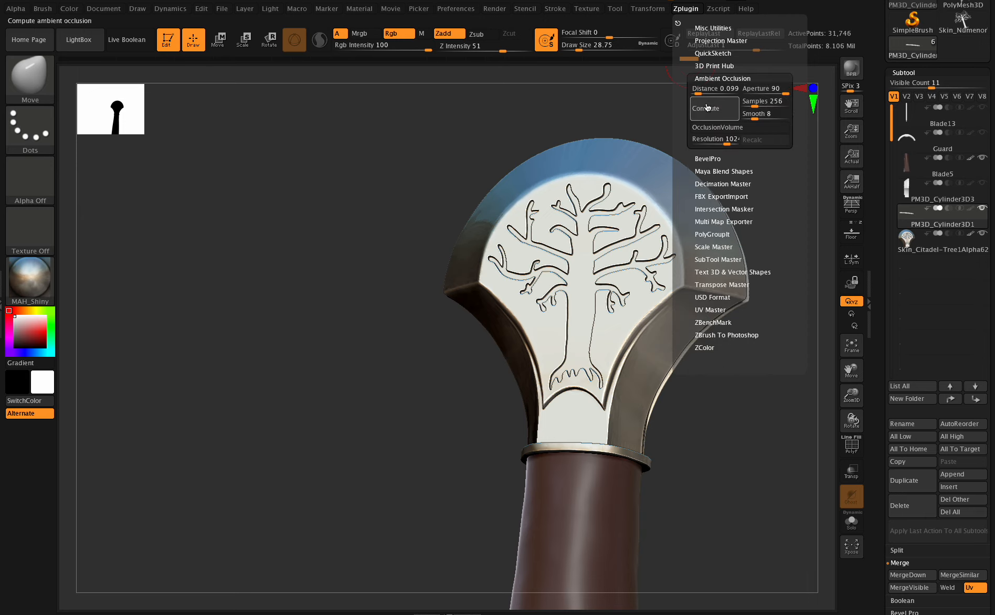
click(699, 110)
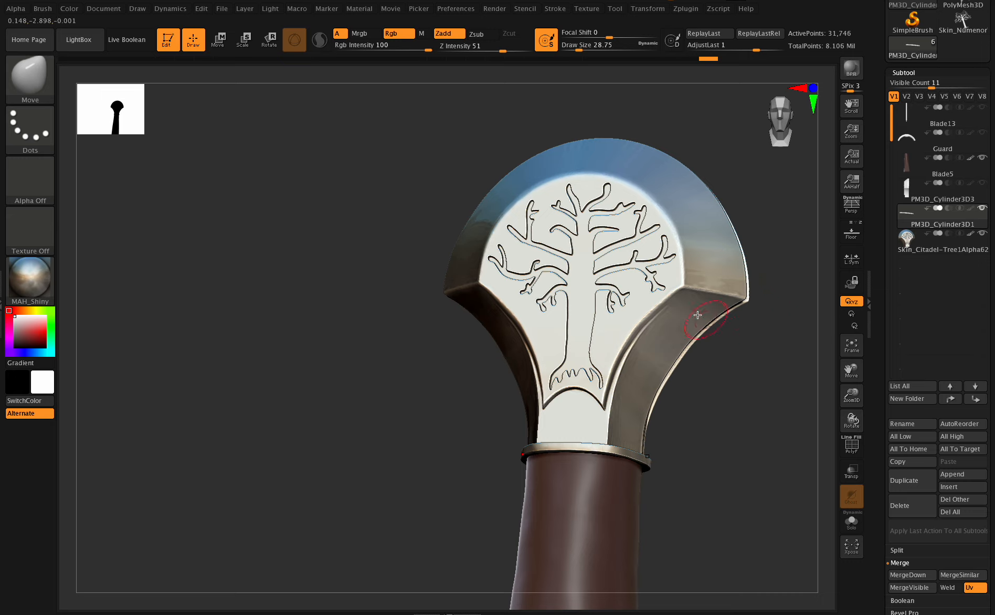
Select the pommel subtool, compute its ambient occlusion mask and clear the mask again.
click(687, 10)
key(Down)
click(645, 8)
click(686, 8)
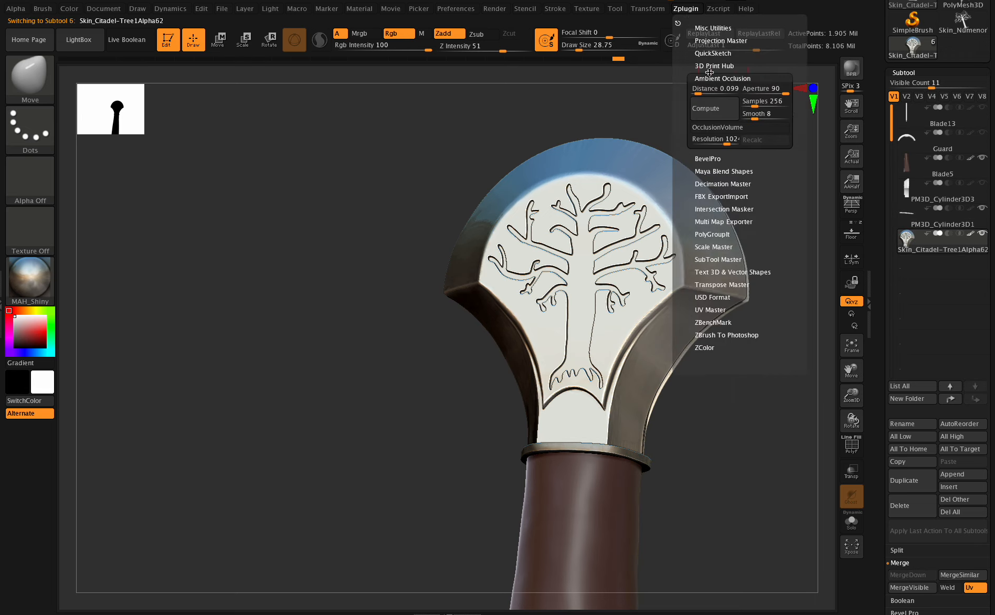
click(712, 112)
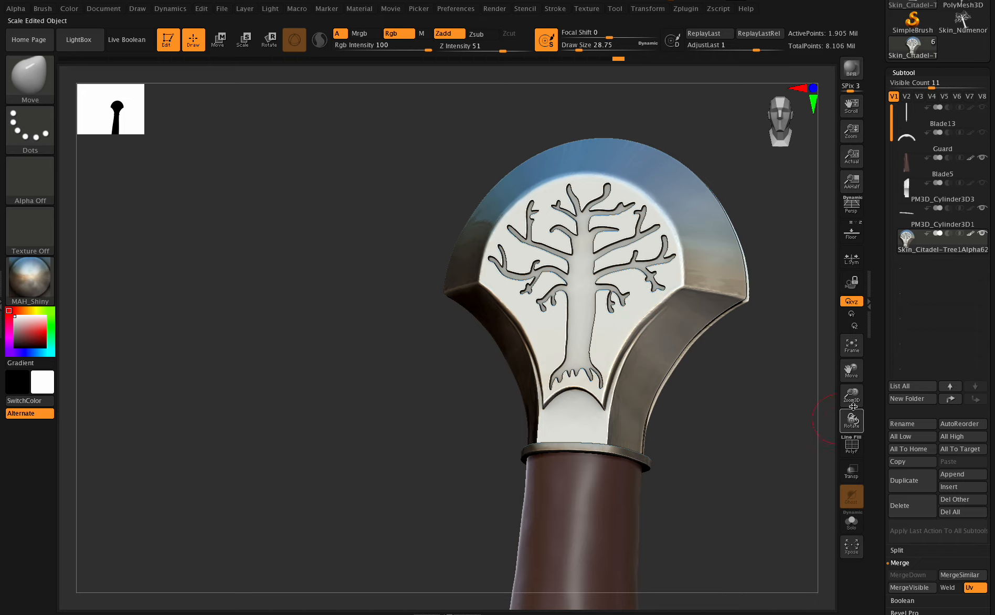
mouse_move(851, 422)
mouse_down()
mouse_move(866, 424)
mouse_move(854, 421)
mouse_up()
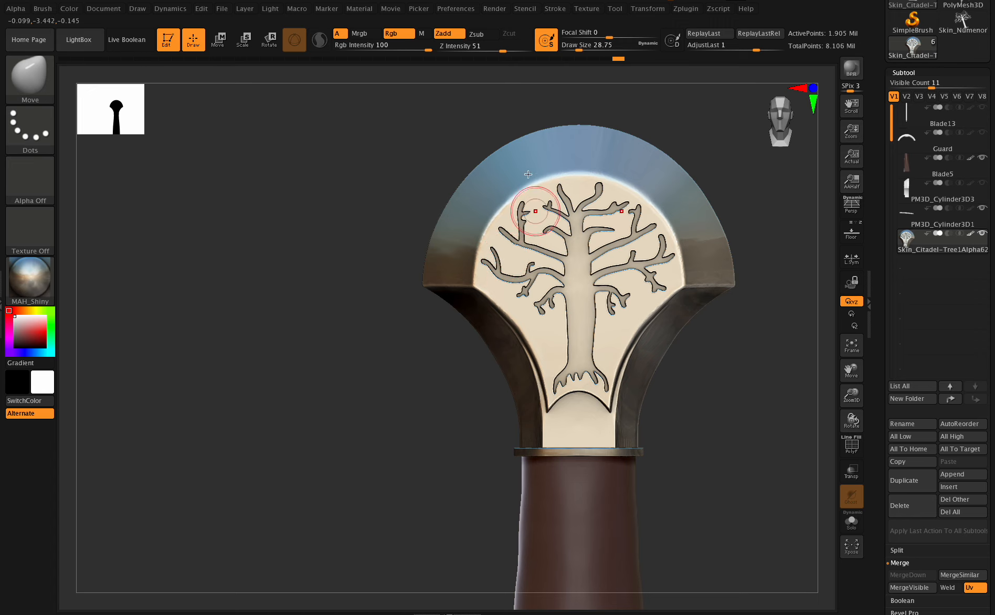
ctrl+drag(704, 114, 708, 120)
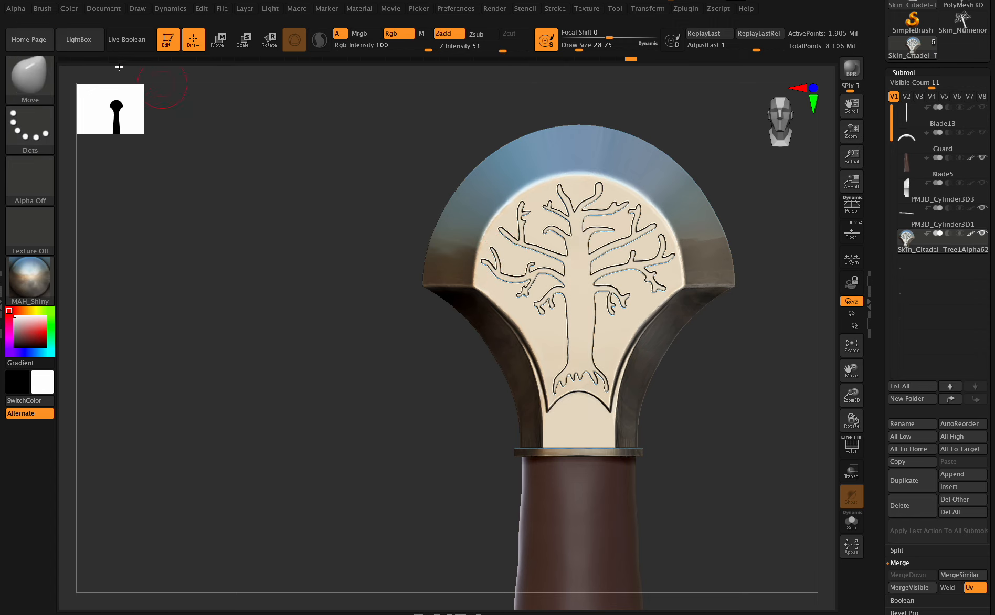
Narrow the tree's trunk and draw its lower branches inward with the Move brush at a draw size of about 62.
drag(580, 50, 586, 50)
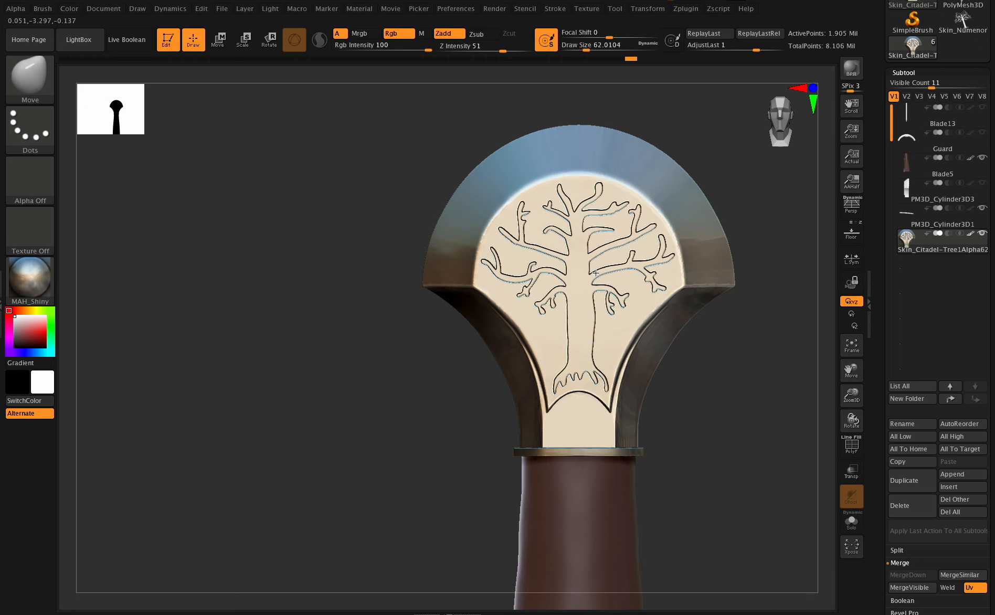
drag(601, 305, 593, 320)
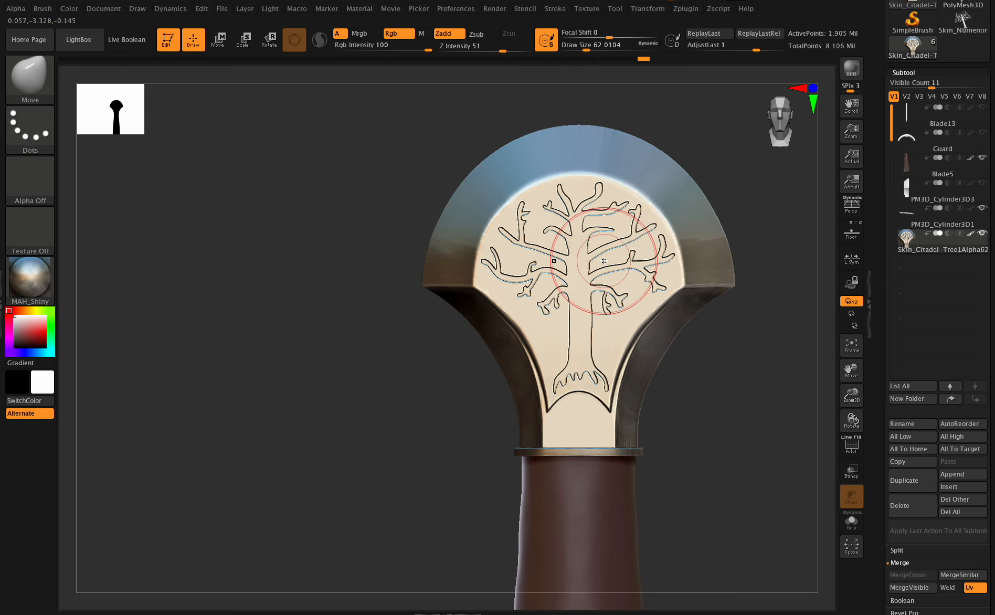
drag(606, 275, 608, 300)
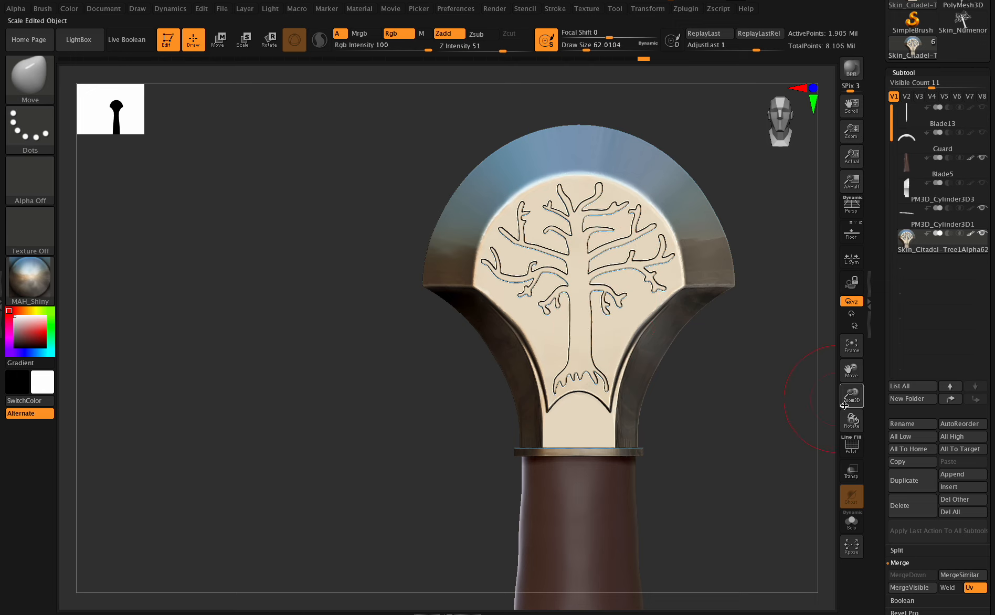
Recompute the ambient occlusion mask on the reshaped pommel and remove the mask shading from the carved tree.
mouse_move(852, 396)
mouse_down()
mouse_move(865, 364)
mouse_move(851, 402)
mouse_up()
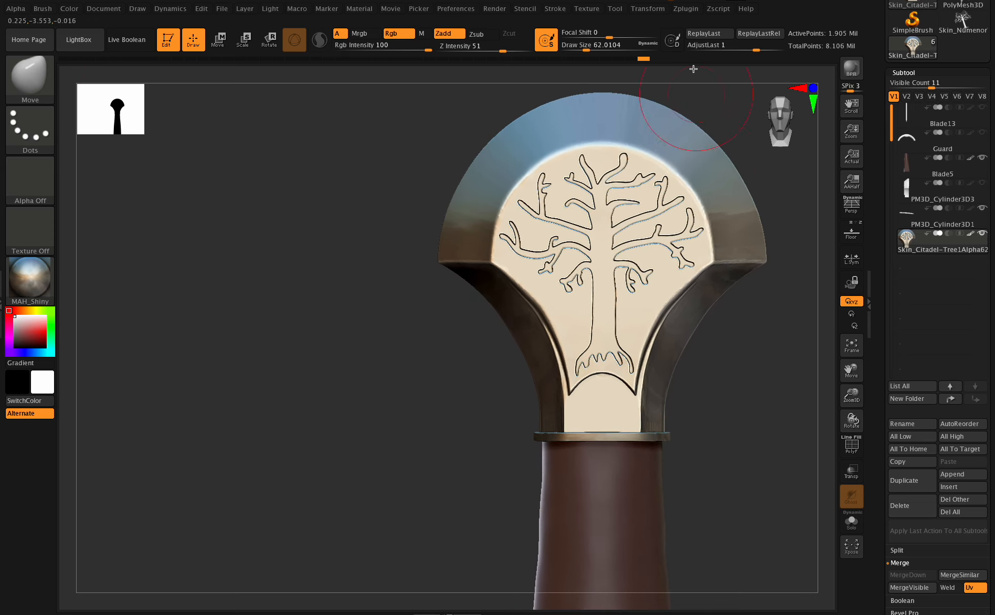
click(684, 9)
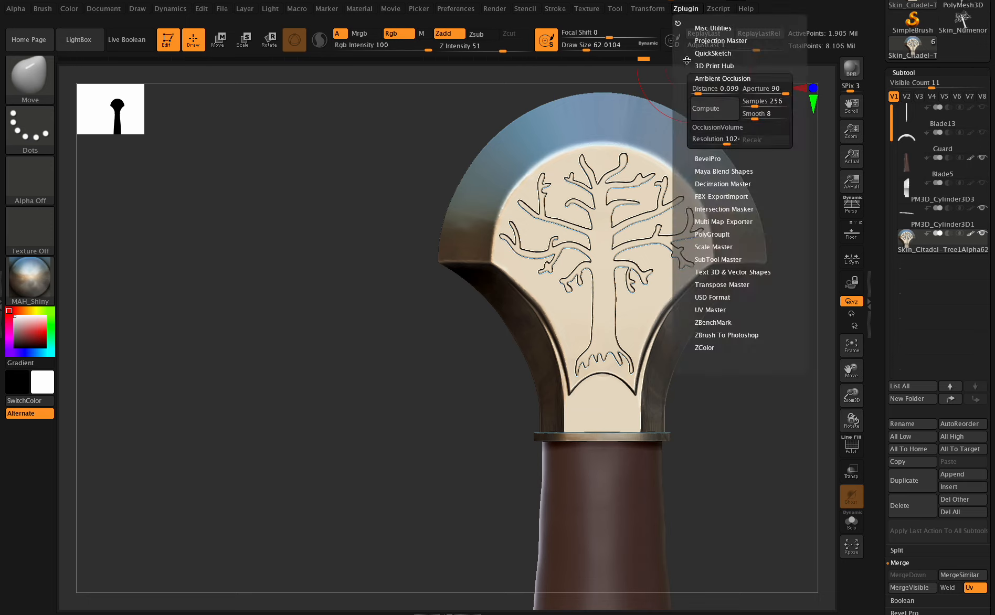
click(704, 107)
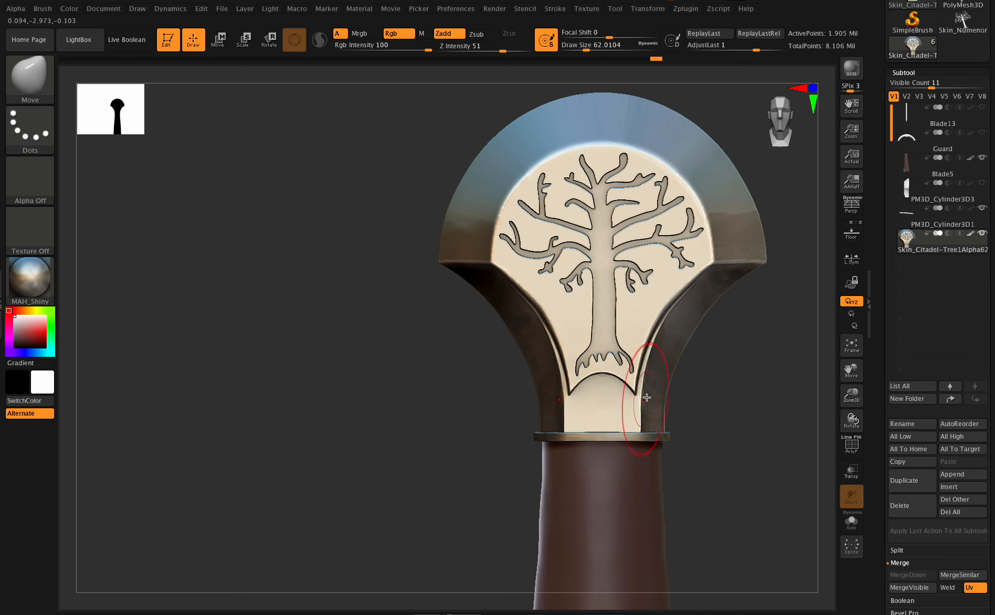
ctrl+drag(722, 413, 733, 435)
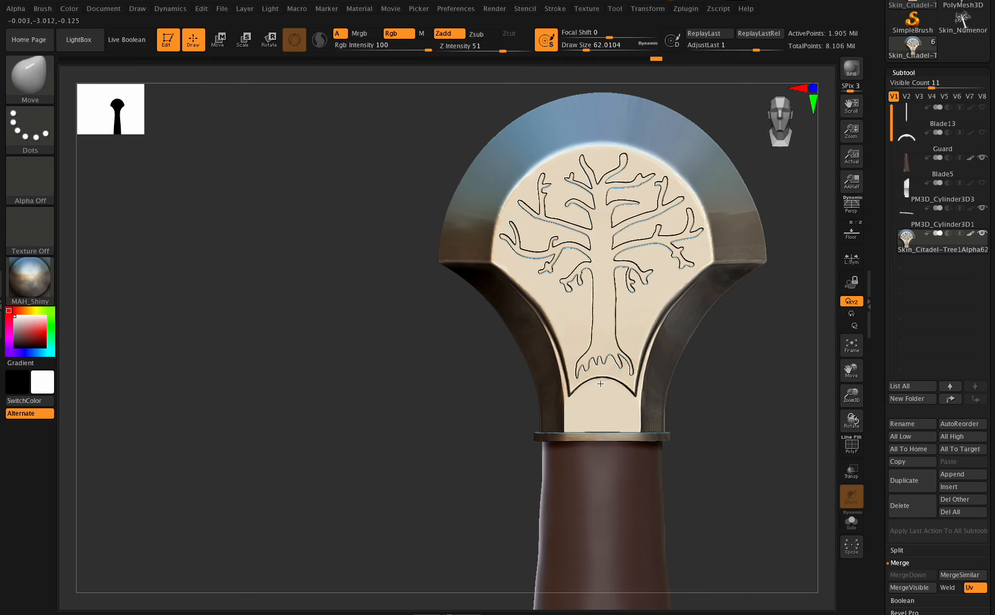
Try to lower the arch beneath the tree's roots with the Move brush at a draw size of about 37.
drag(587, 49, 580, 49)
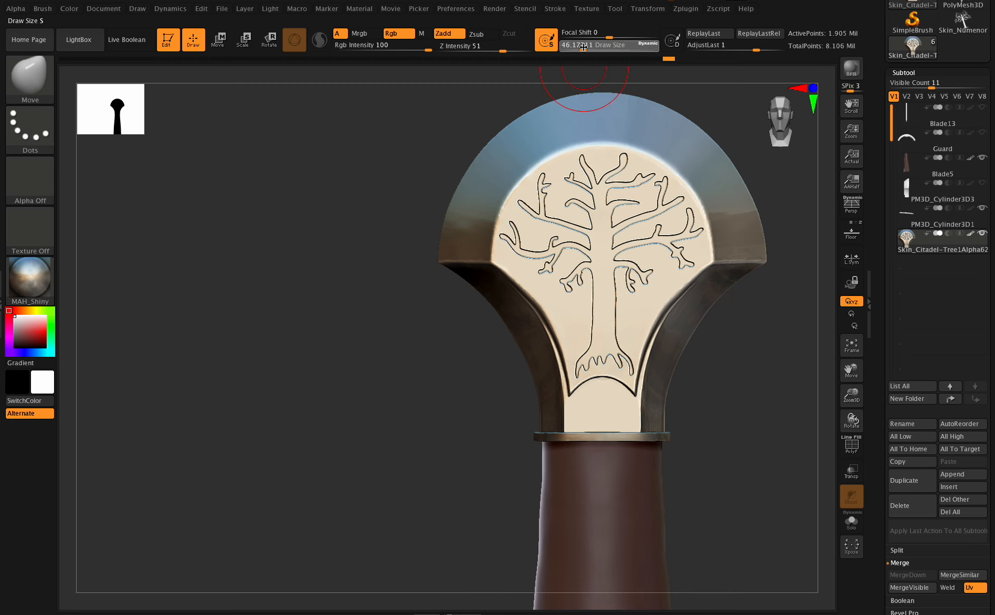
drag(848, 398, 841, 412)
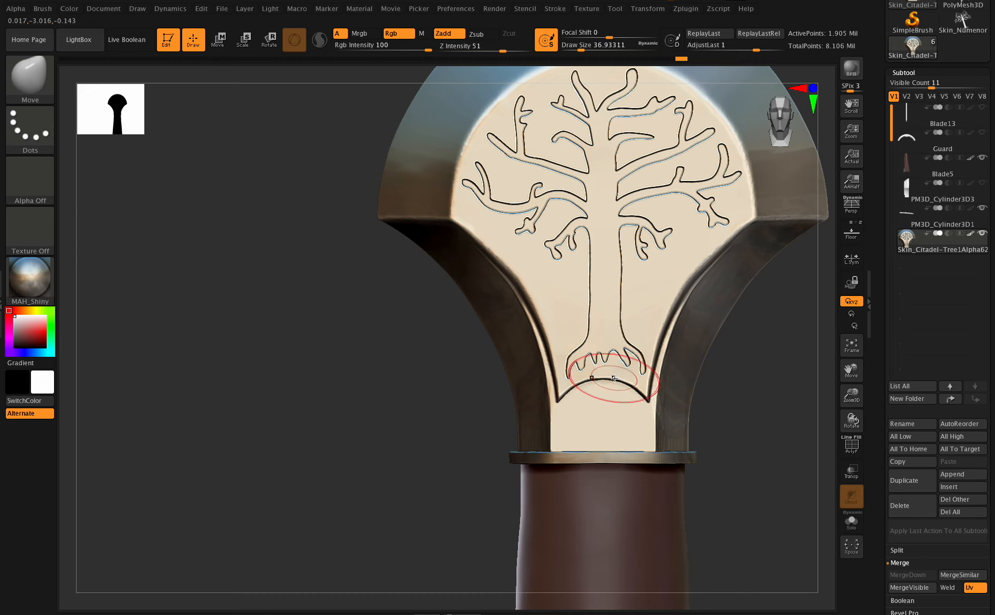
drag(593, 379, 597, 390)
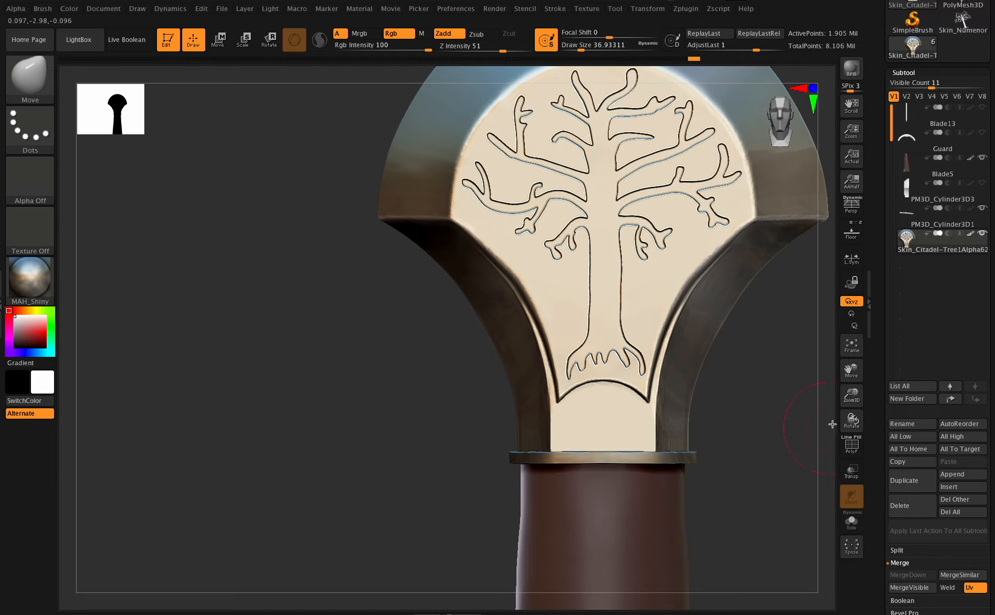
drag(851, 420, 881, 417)
shift+drag(841, 418, 808, 396)
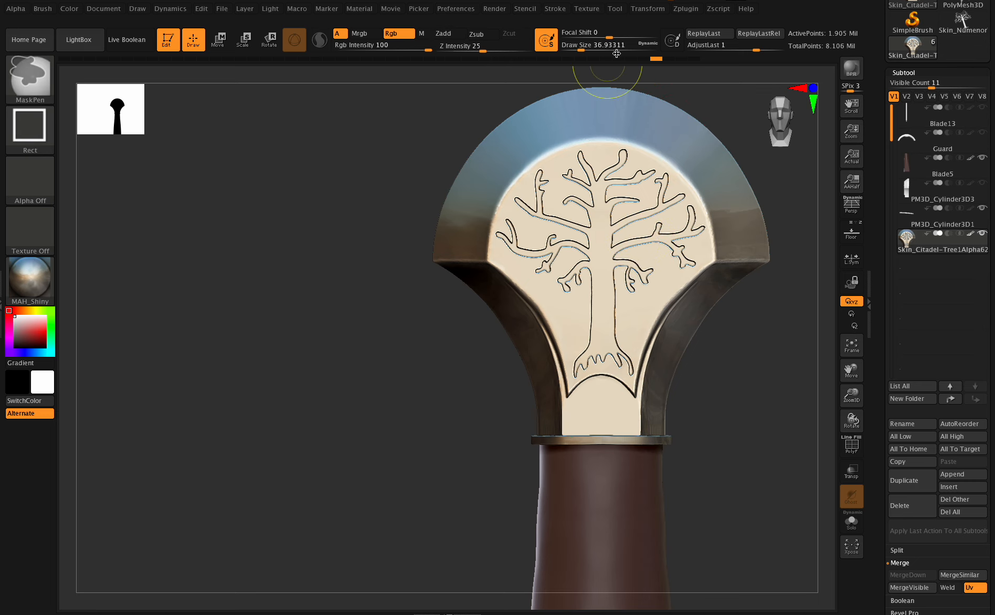
Show the pommel's mask, clear it and check which symmetry axes are active.
key(ctrl+h)
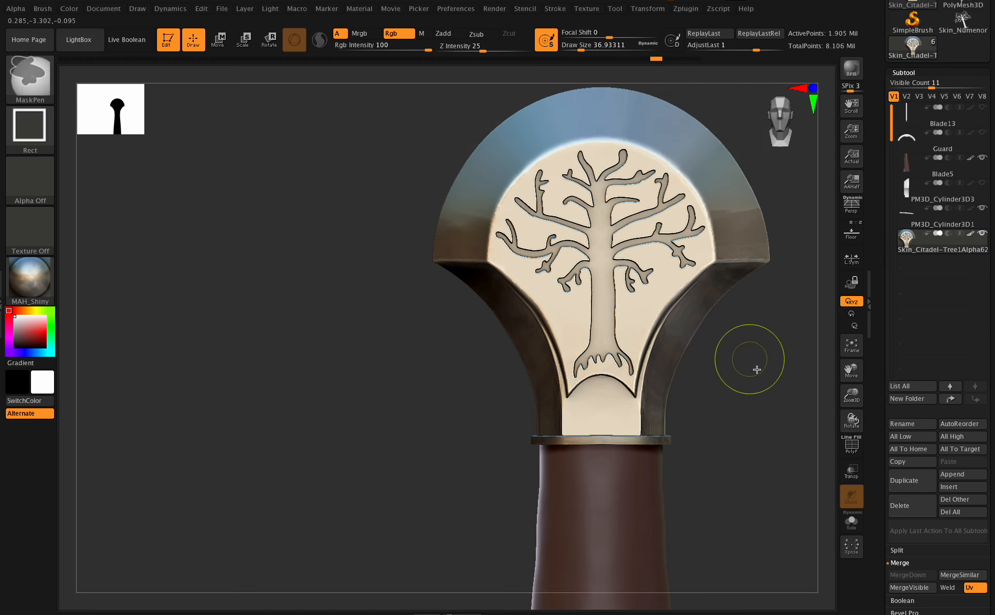
ctrl+drag(755, 370, 773, 390)
click(648, 9)
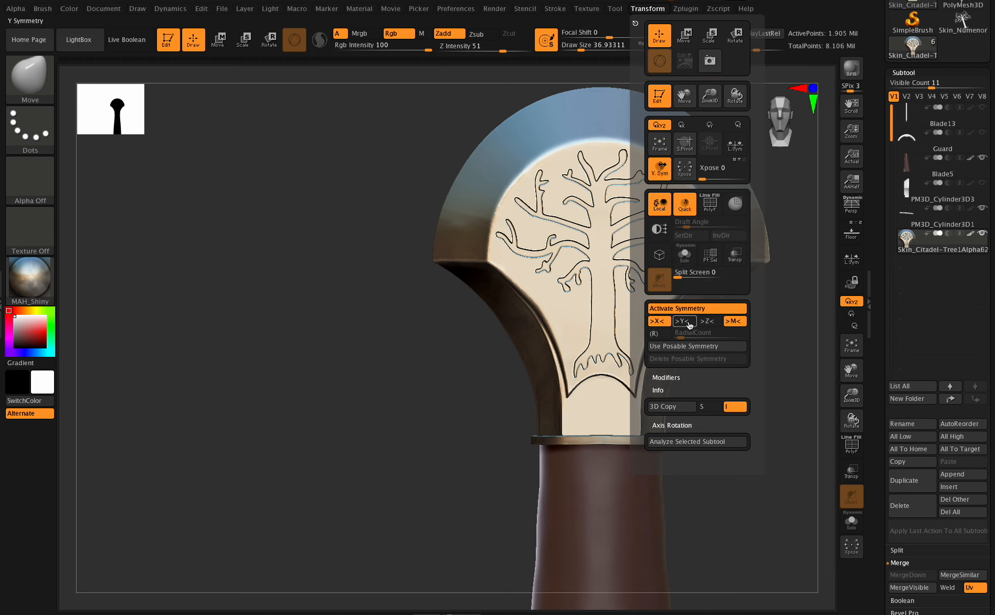
drag(851, 420, 864, 404)
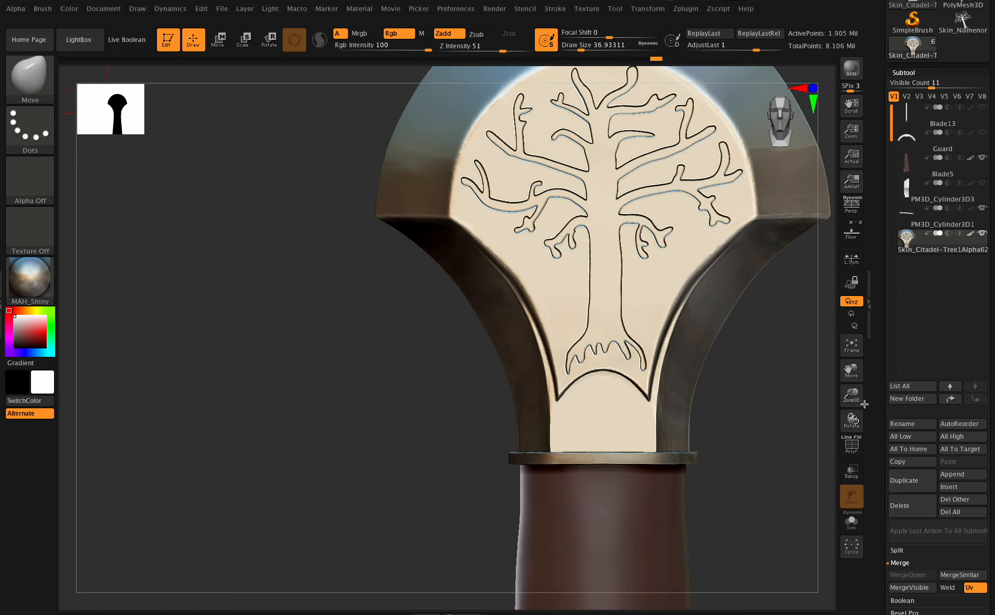